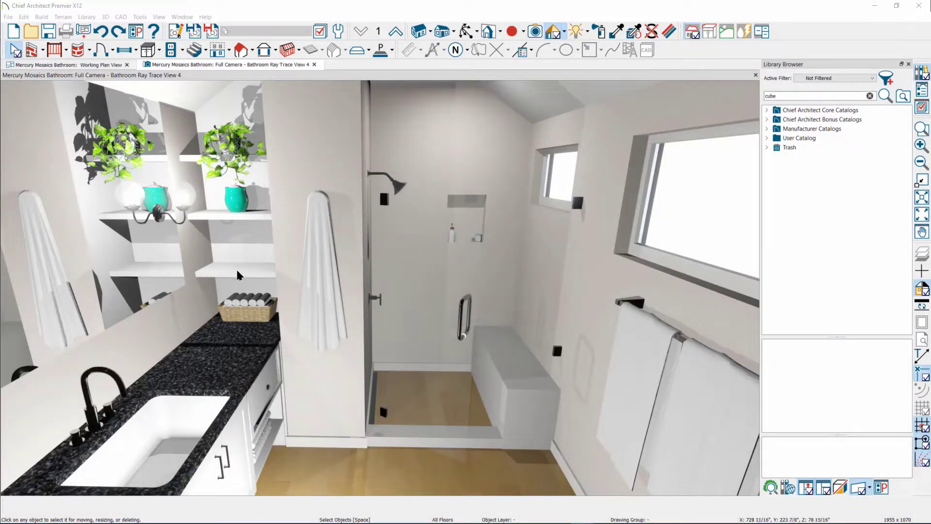
Browse the Chief Architect Core Catalogs' wood materials down to the Alder folder
left_click(767, 110)
left_click(777, 185)
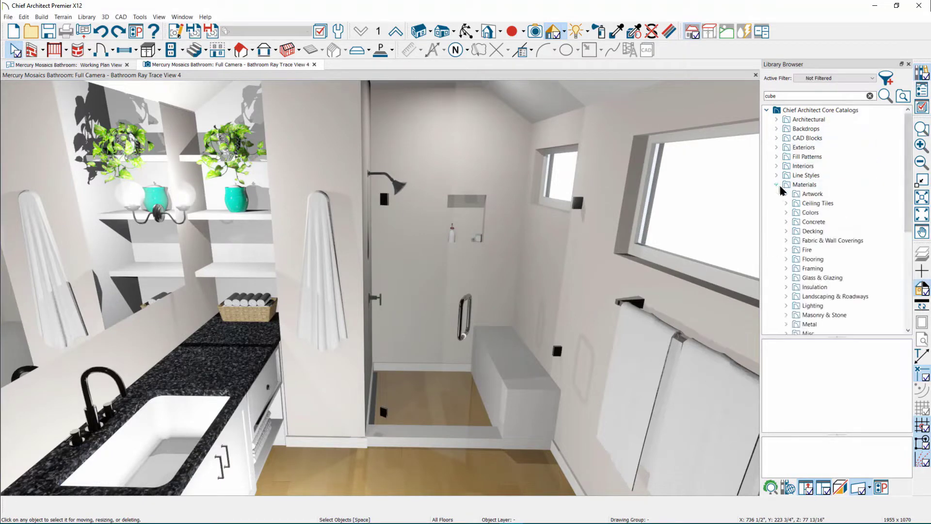
scroll(789, 238, "down", 6)
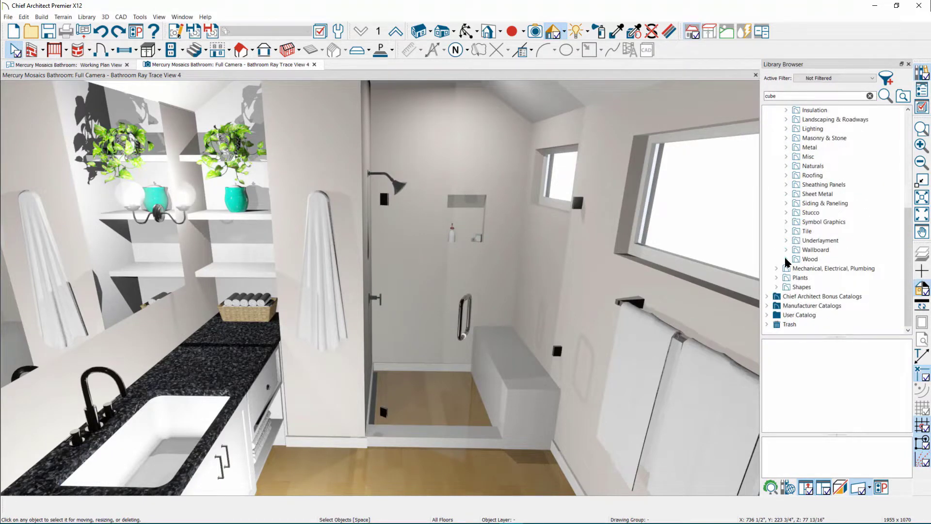
left_click(787, 259)
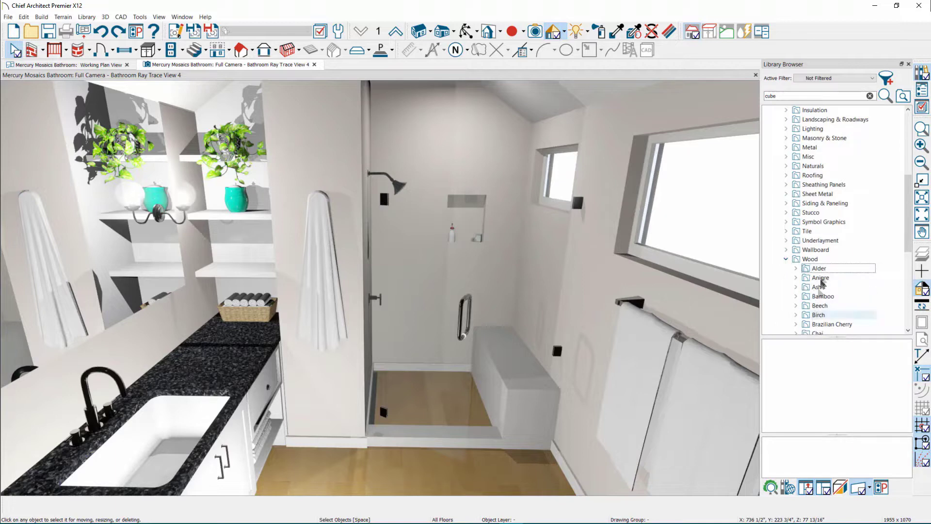
left_click(818, 268)
Bring up the bathroom reference photo in Photos for comparison and pick Alder - Natural as the material to paint with
key("alt+Tab")
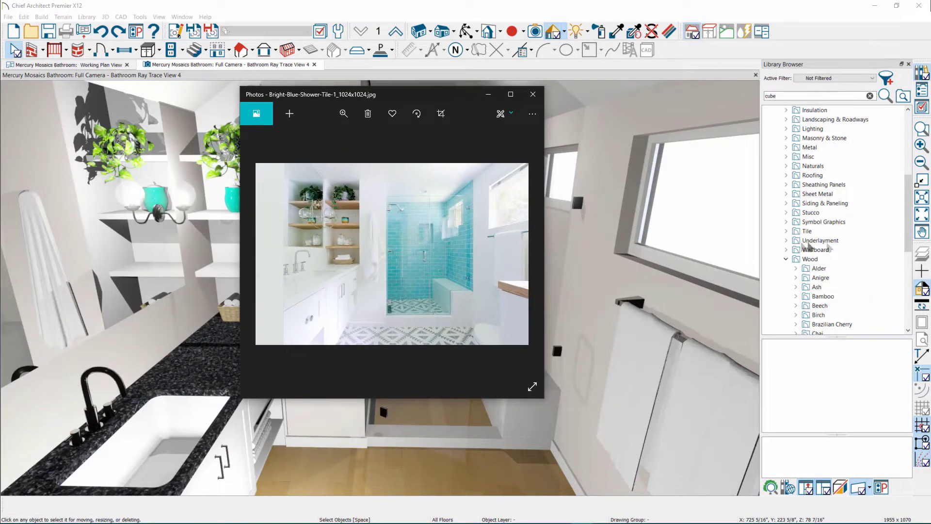
left_click(817, 268)
left_click_drag(365, 94, 517, 145)
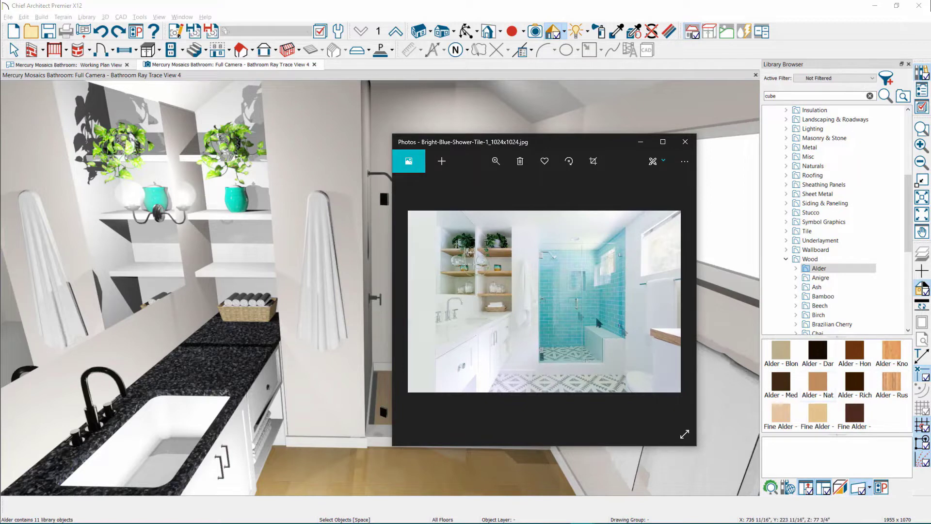
left_click(814, 384)
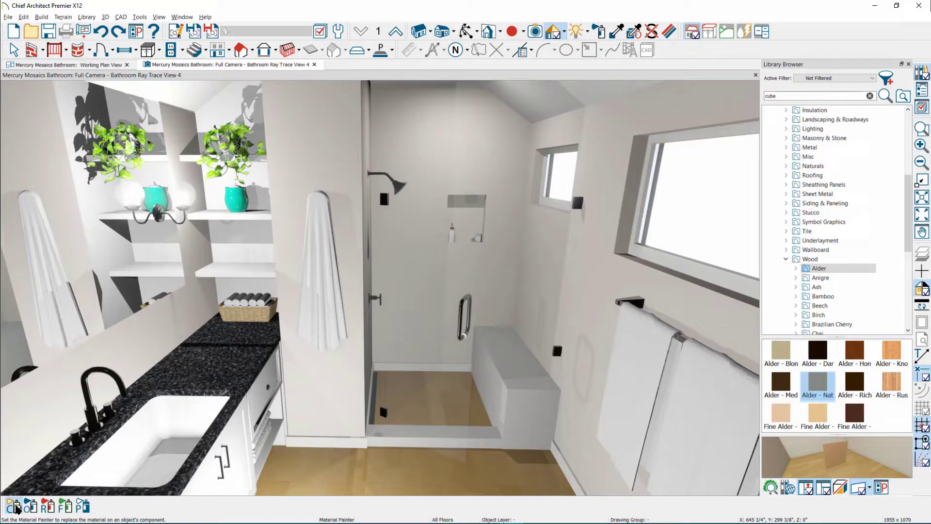
Try Alder - Natural on the vanity doors beside the drawer, first in component mode and again in object mode, undoing each
middle_click_drag(222, 464, 228, 335)
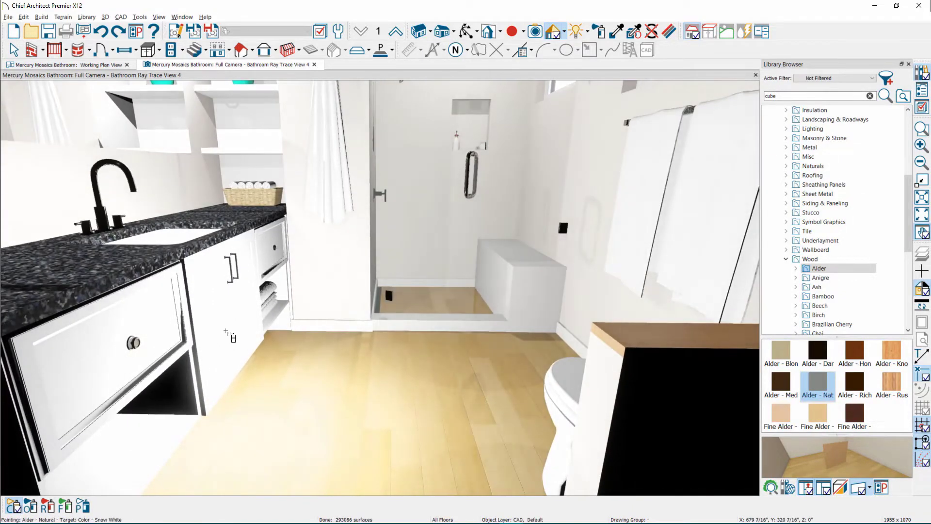
left_click(225, 331)
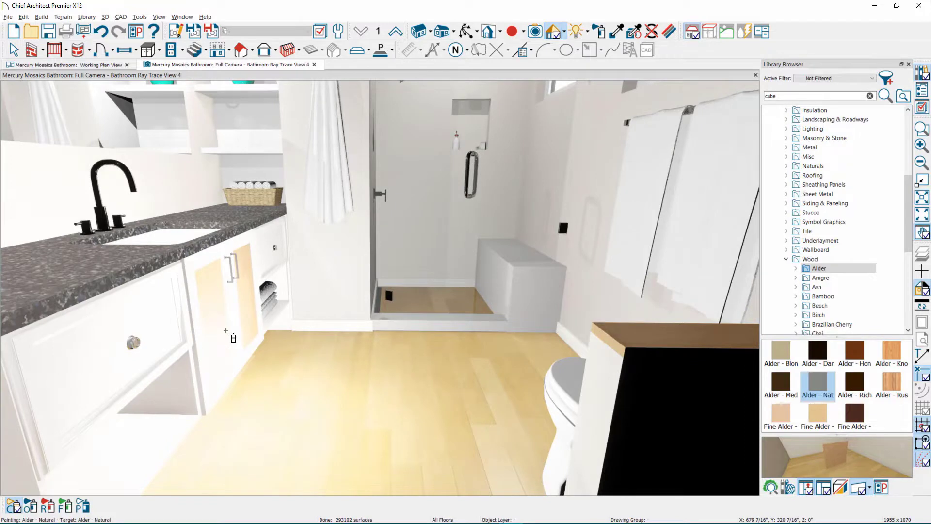
key("ctrl+z")
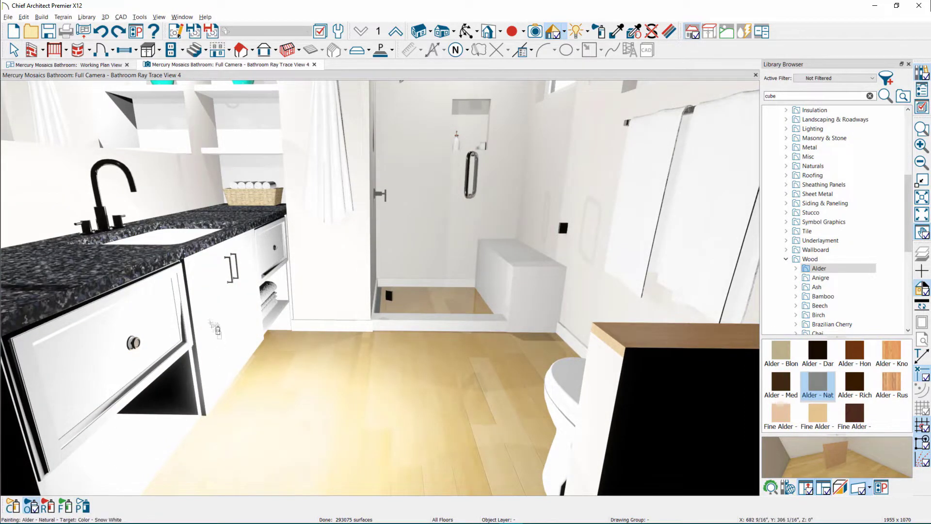
left_click(217, 310)
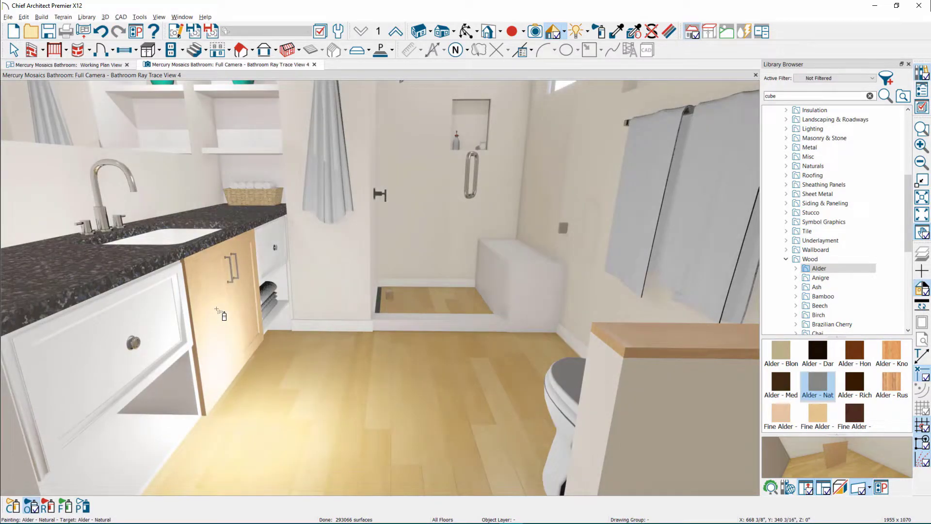
key("ctrl+z")
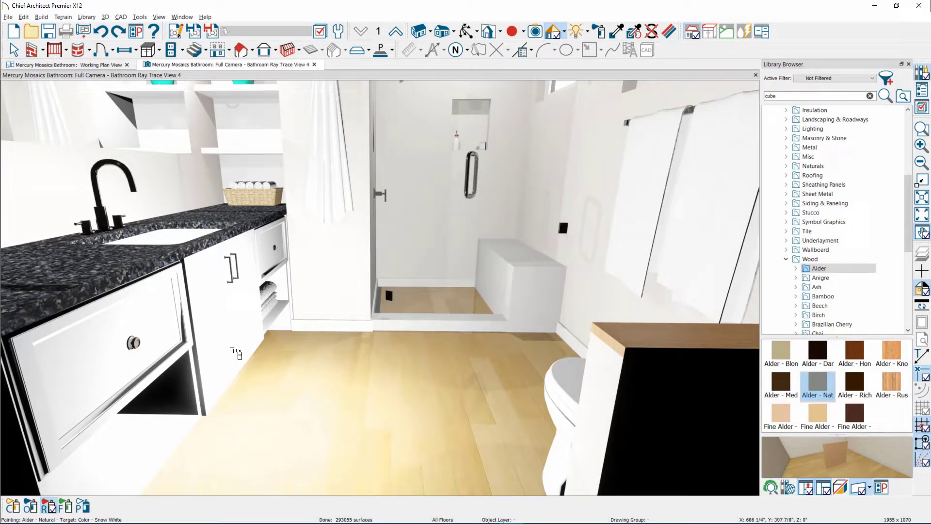
Try Alder - Natural on the white cabinetry in room mode and floor mode, undoing each, and set the Material Painter to plan mode
left_click(232, 348)
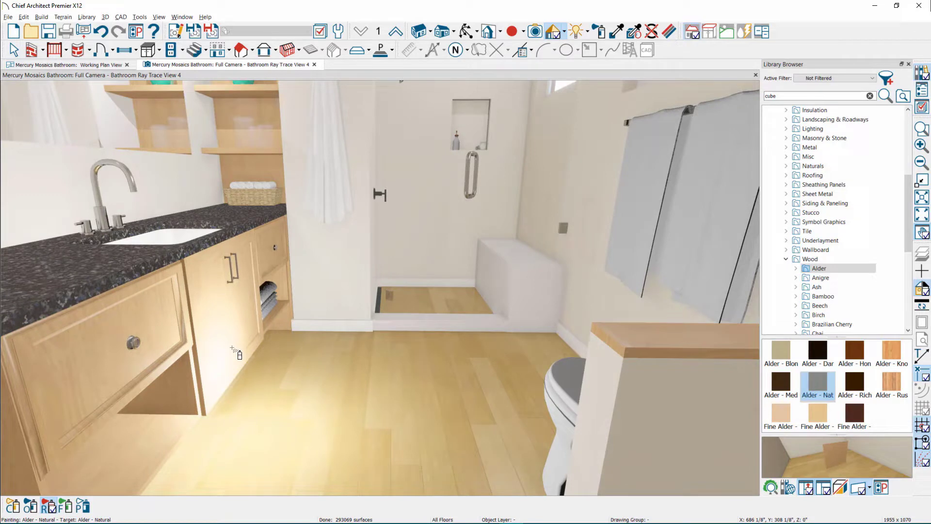
key("ctrl+z")
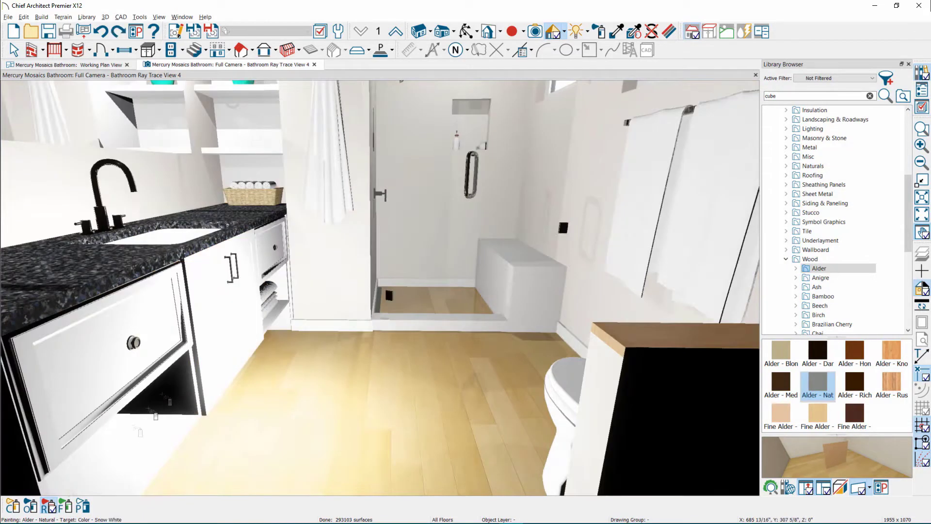
left_click(65, 508)
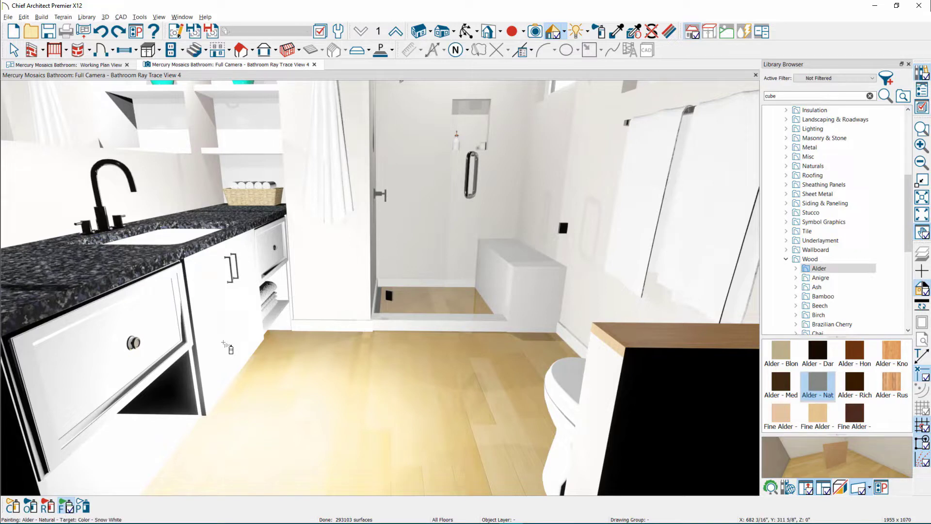
left_click(224, 343)
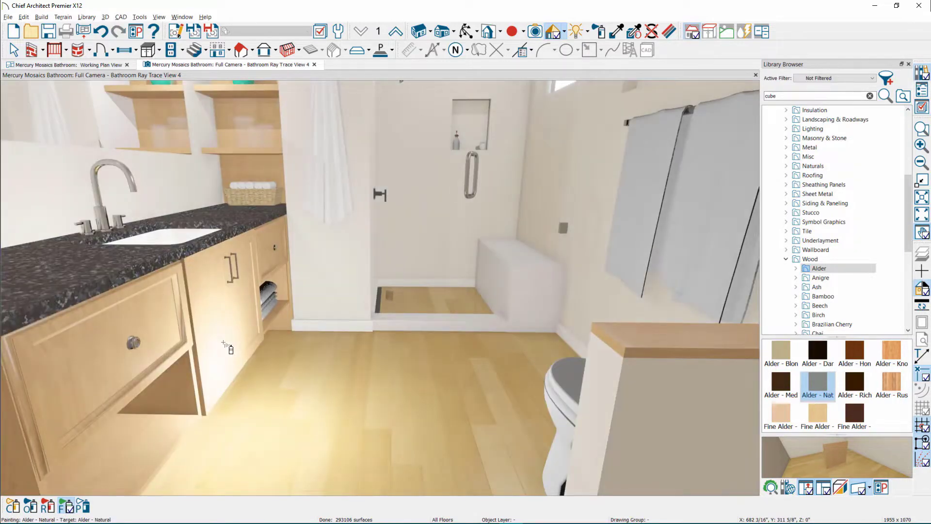
key("ctrl+z")
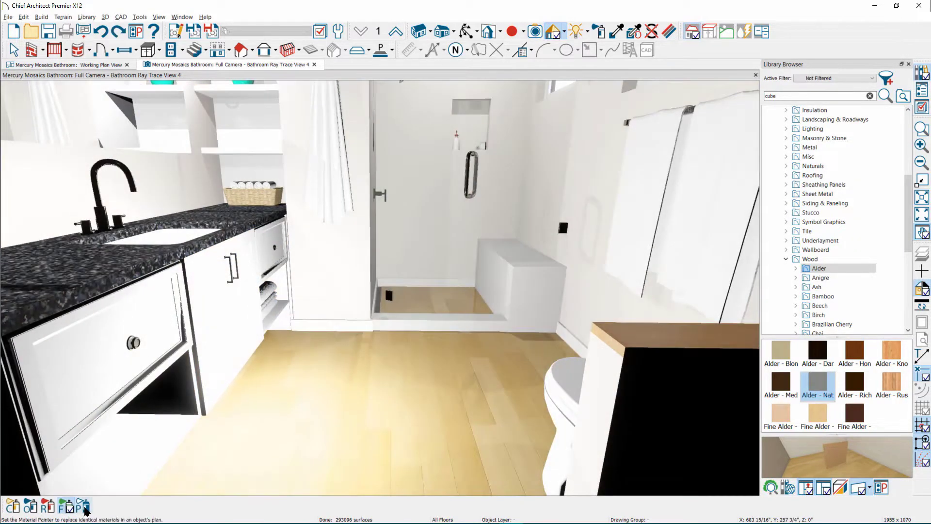
left_click(85, 507)
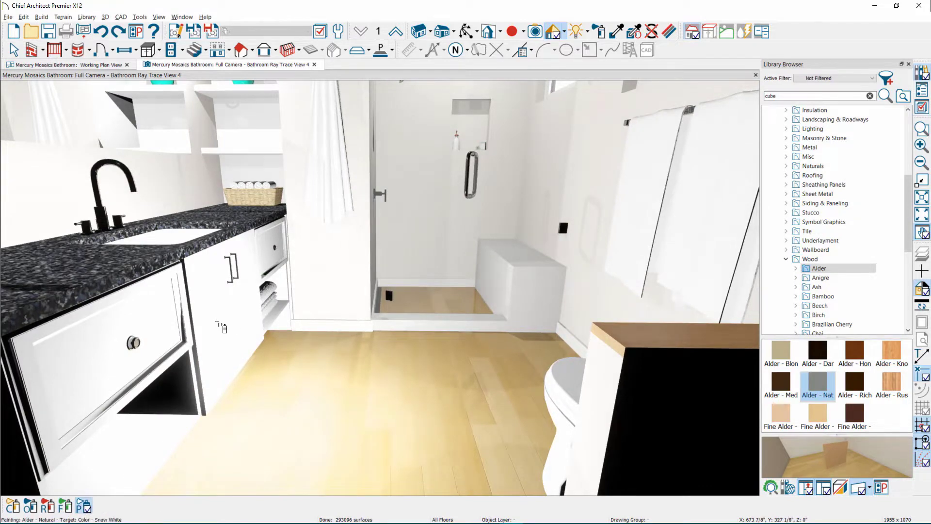
Paint the open shelves above the vanity with Alder - Natural, using the Material Painter's component mode
scroll(223, 322, "down", 5)
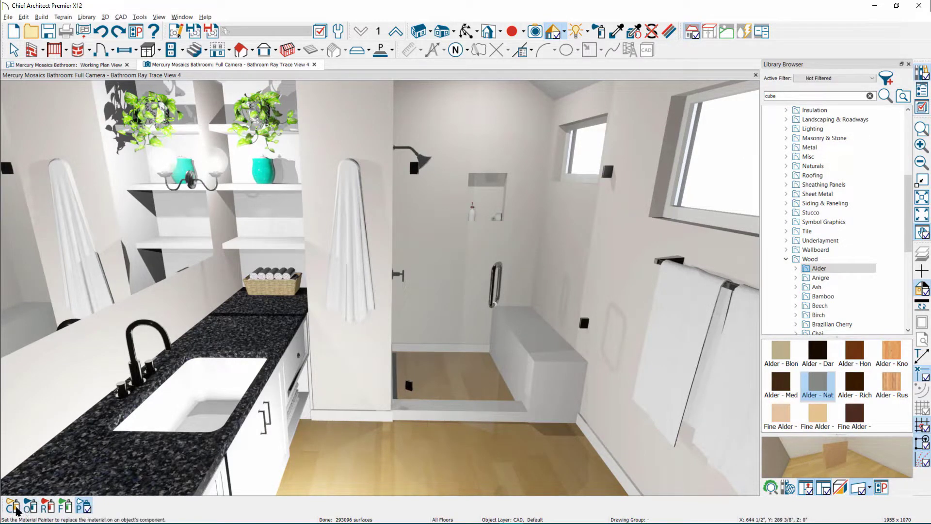
left_click(13, 506)
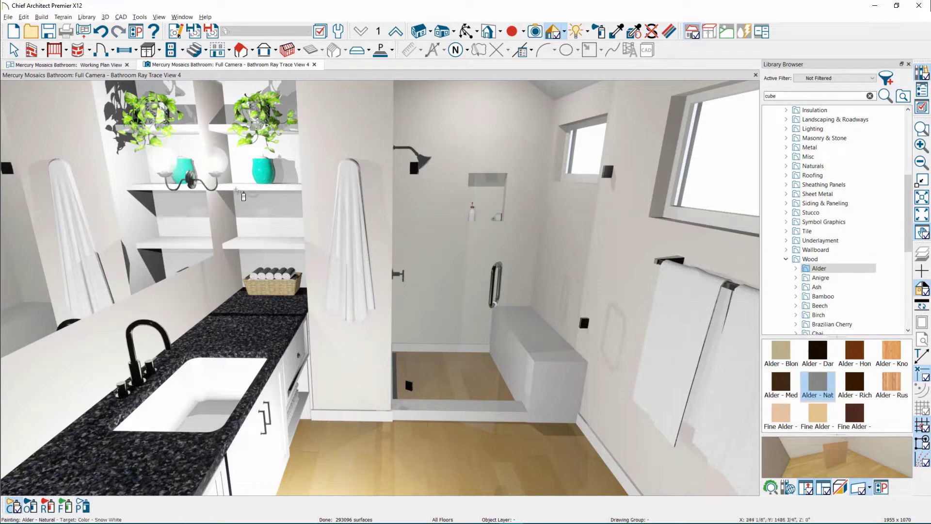
left_click(236, 190)
left_click(232, 141)
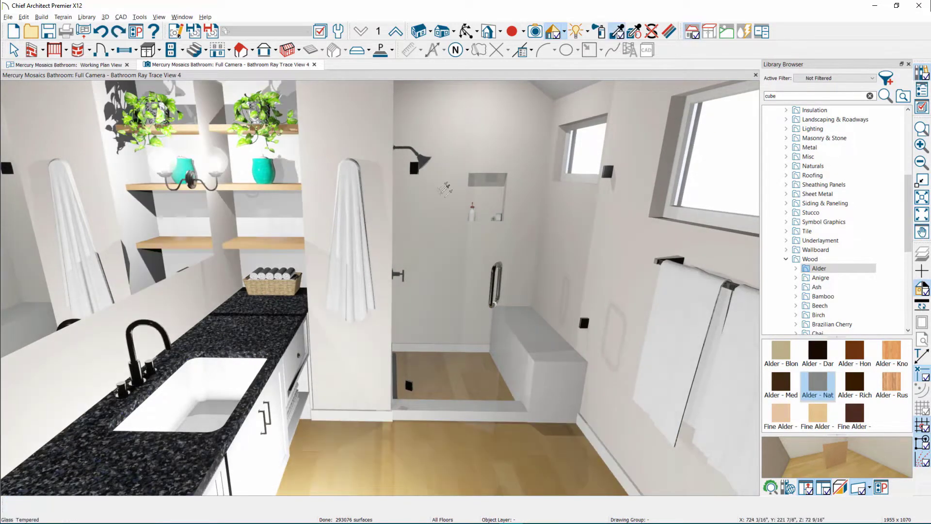
Sample Color - Snow White from the vanity door with the Material Eyedropper and paint the bathroom's drywall in room mode
key("ctrl")
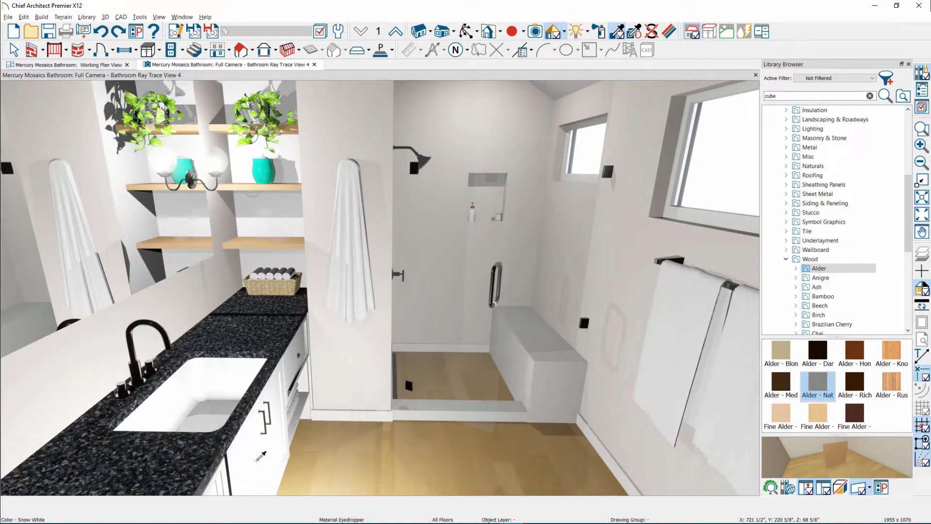
left_click(257, 459, "ctrl")
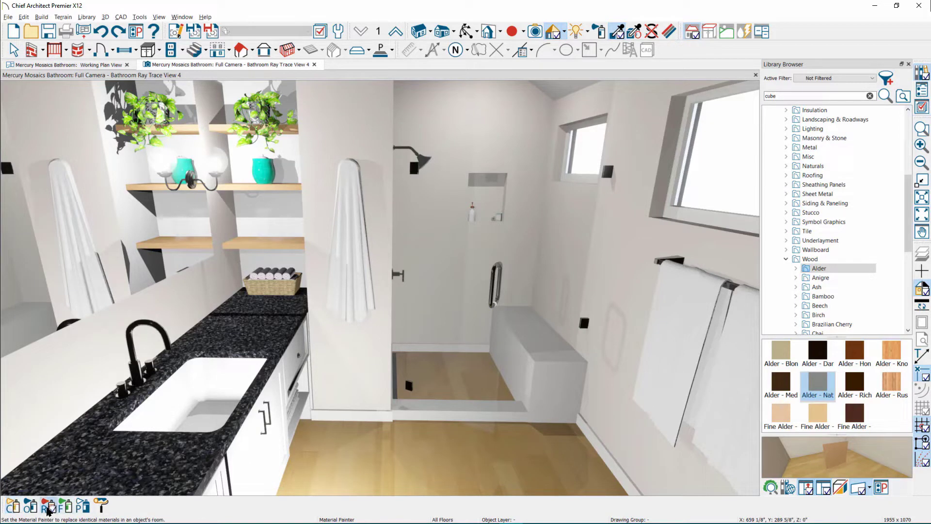
left_click(48, 509)
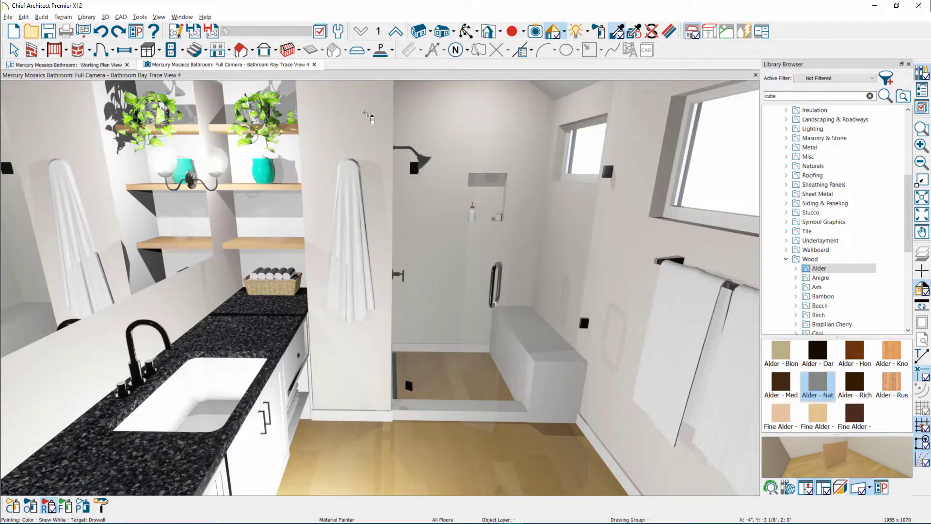
left_click(369, 118)
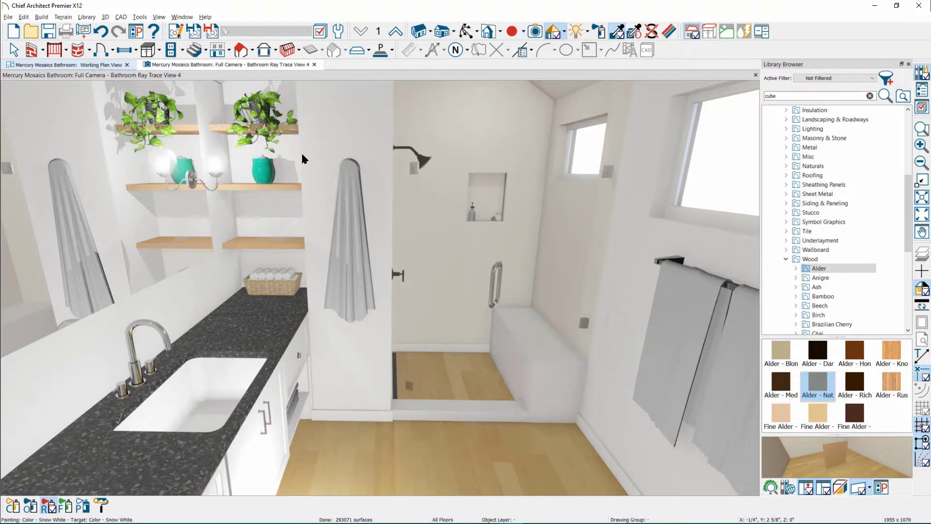
Examine the shower's room area in the Working Plan View and return to the bathroom camera view
key("ctrl+Tab")
scroll(349, 225, "up", 3)
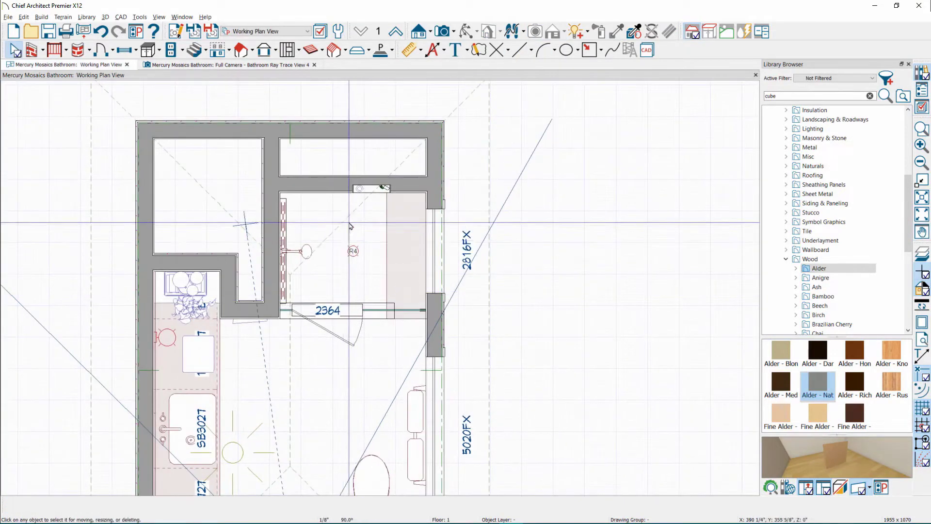
left_click(367, 227)
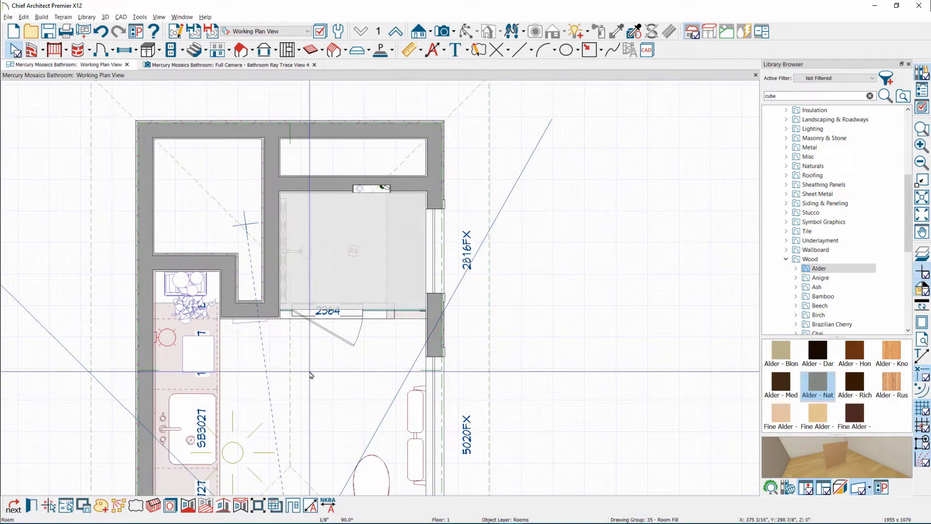
scroll(285, 330, "down", 2)
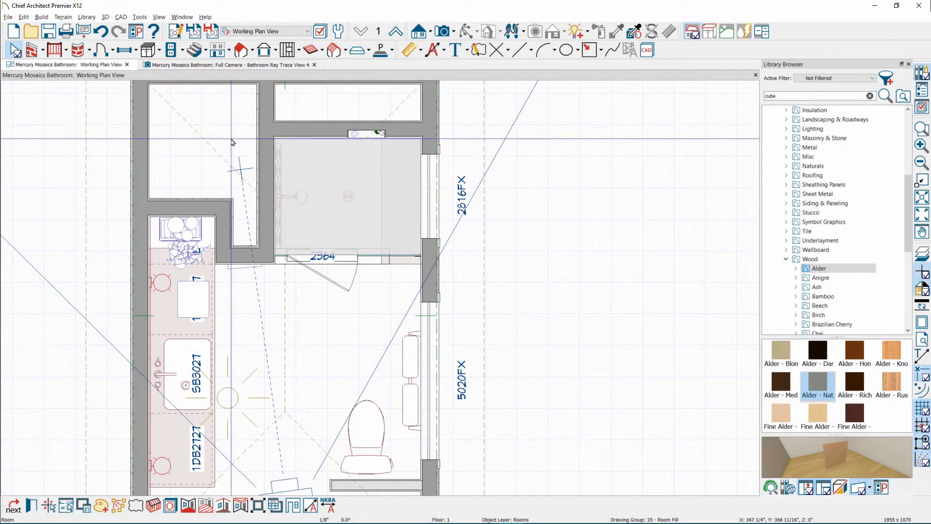
left_click(214, 66)
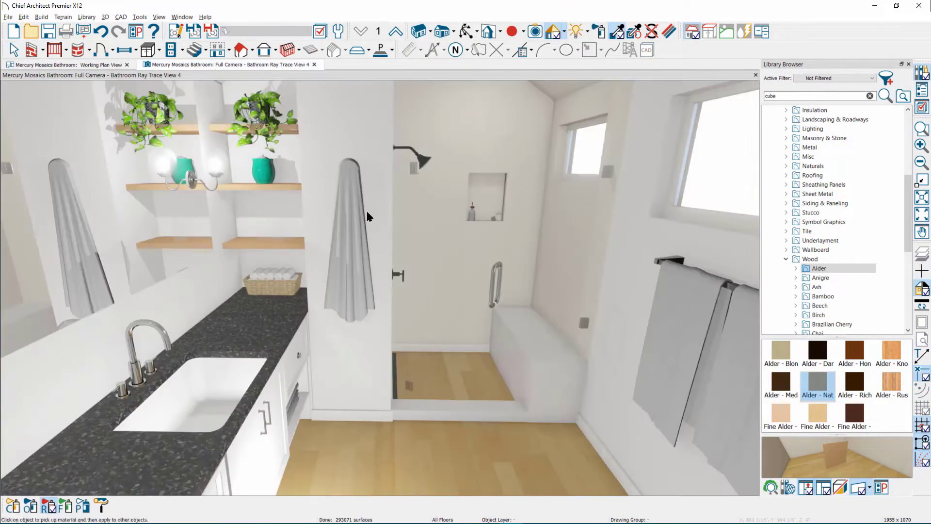
left_click(378, 253)
key("Escape")
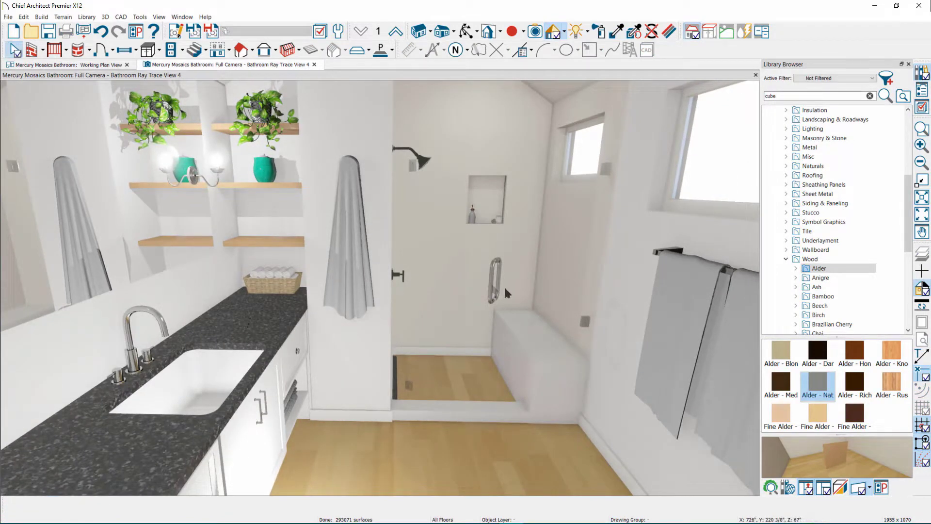
Paint the vanity countertop with the Newport material from the User Catalog's Mercury Mosaic Bathroom Example folder
double_click(811, 259)
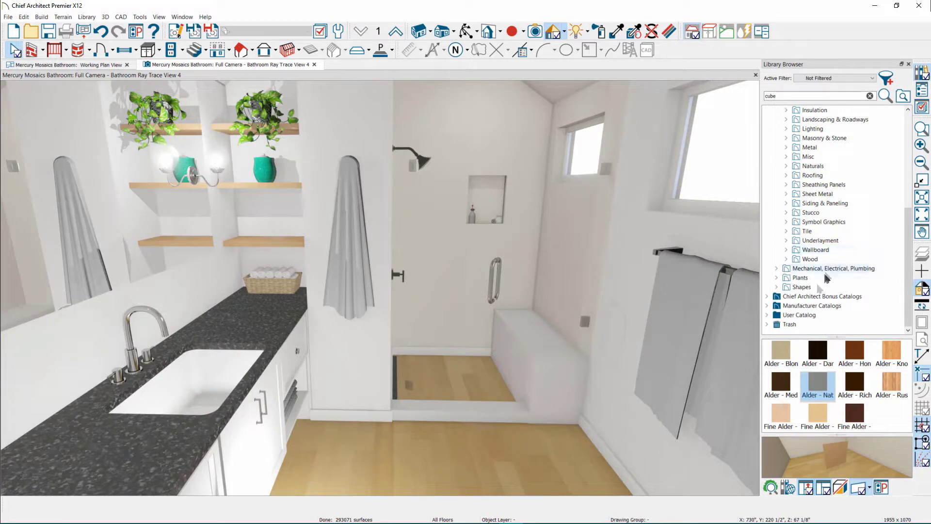
left_click(768, 315)
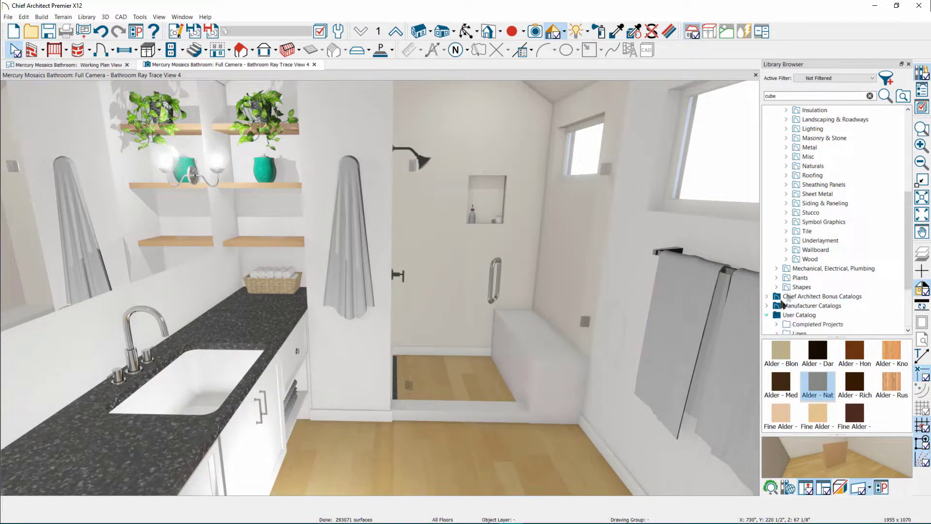
scroll(786, 298, "down", 3)
double_click(824, 268)
left_click(805, 315)
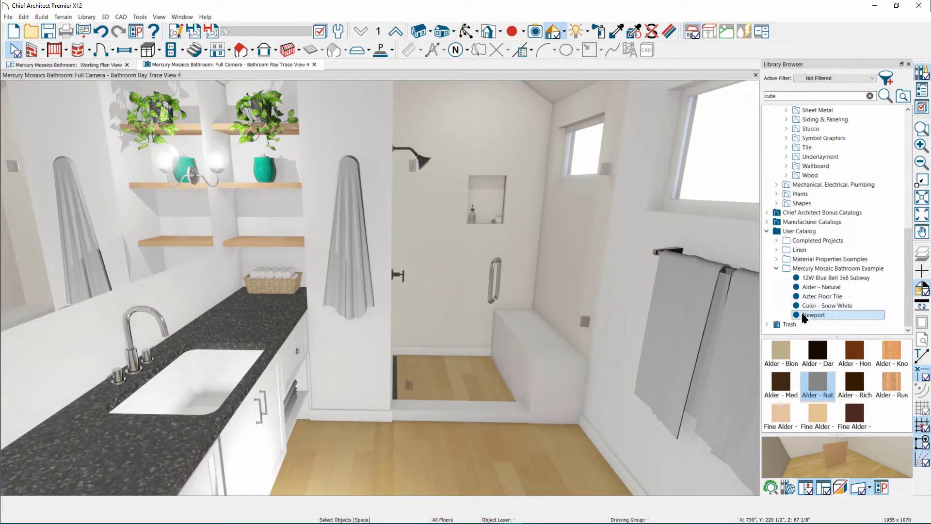
left_click(160, 445)
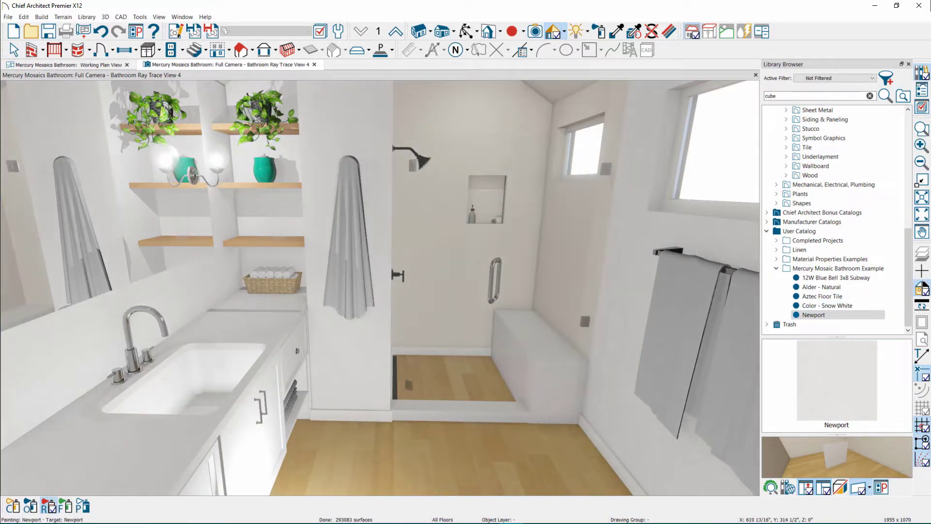
Check the finishes against the reference photo in Photos and move its window clear of the camera view
key("alt+Tab")
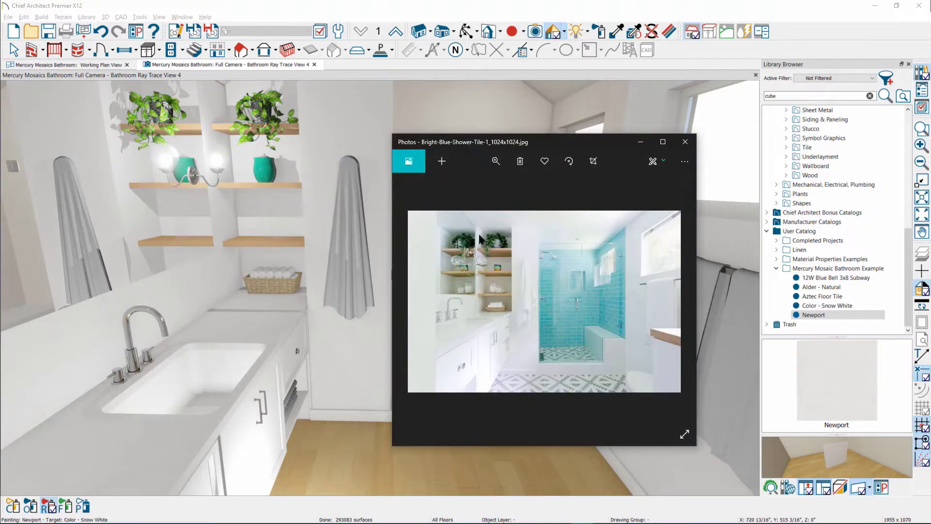
left_click_drag(572, 148, 0, 218)
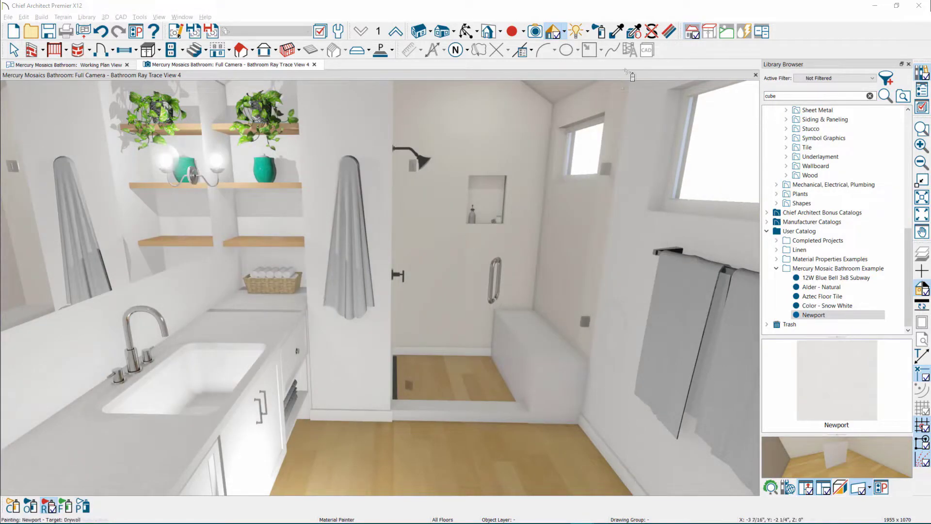
Inspect the materials on the vanity's surfaces with the Material Eyedropper and Adjust Material Definition, closing each definition
left_click(617, 32)
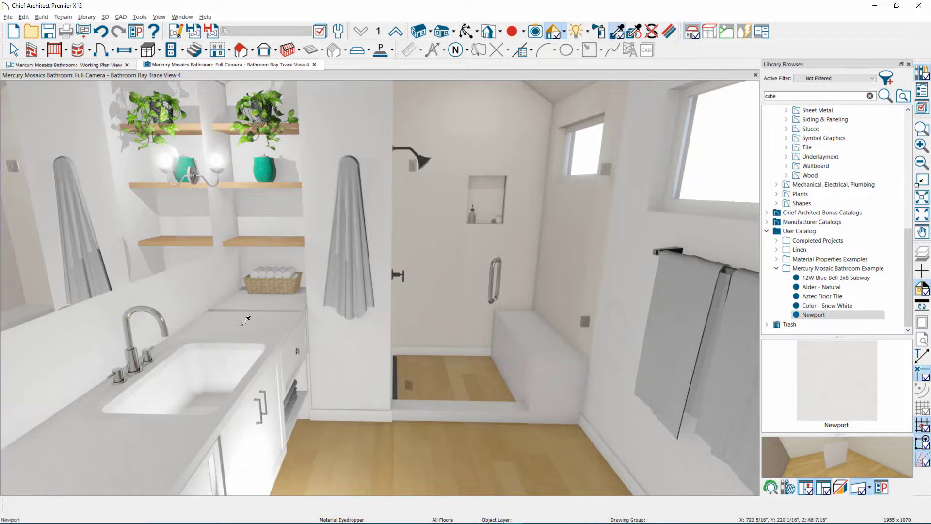
left_click(248, 450)
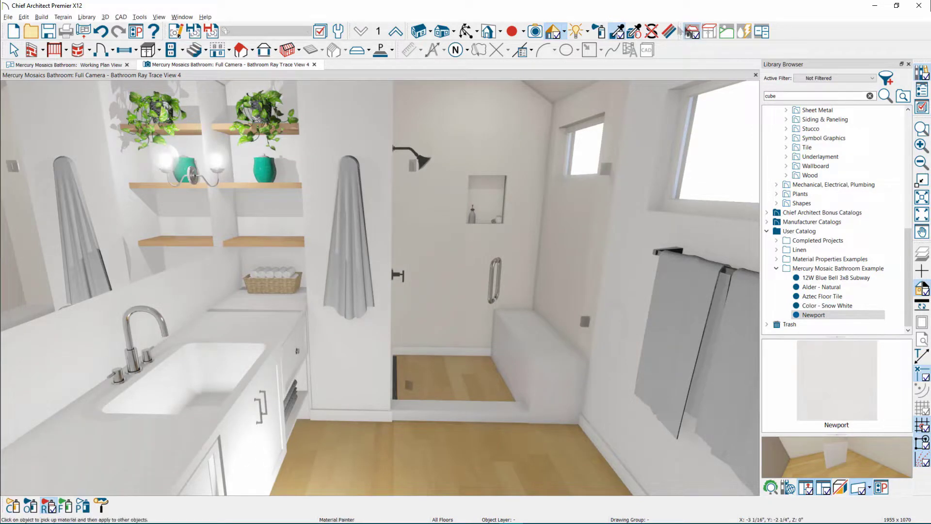
left_click(666, 32)
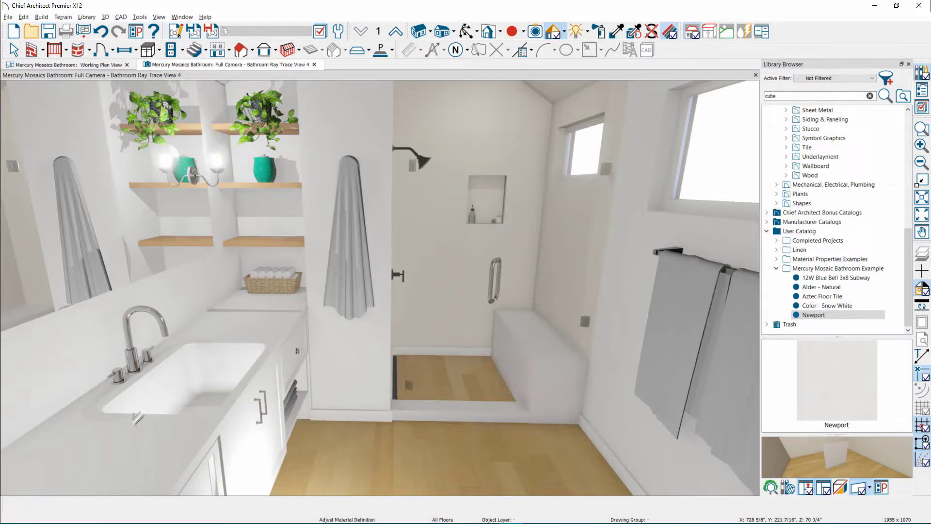
left_click(169, 453)
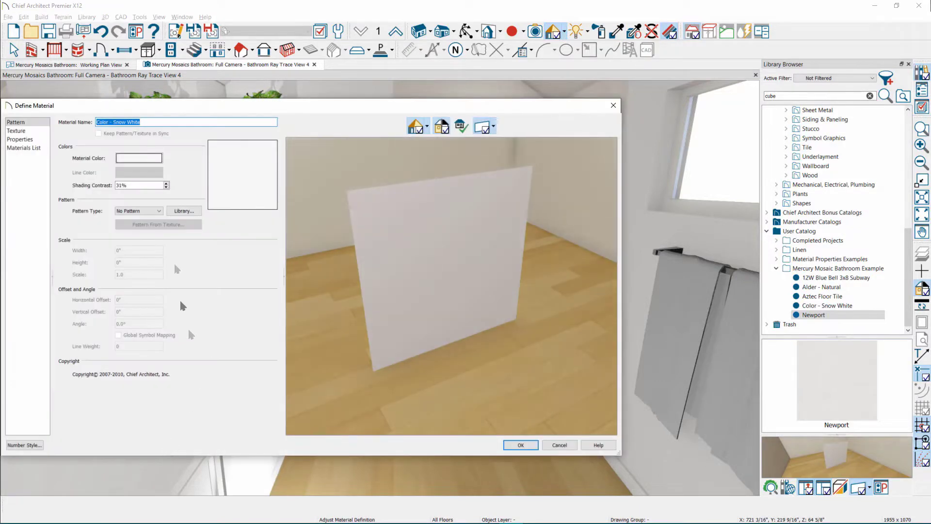
triple_click(131, 125)
key("Escape")
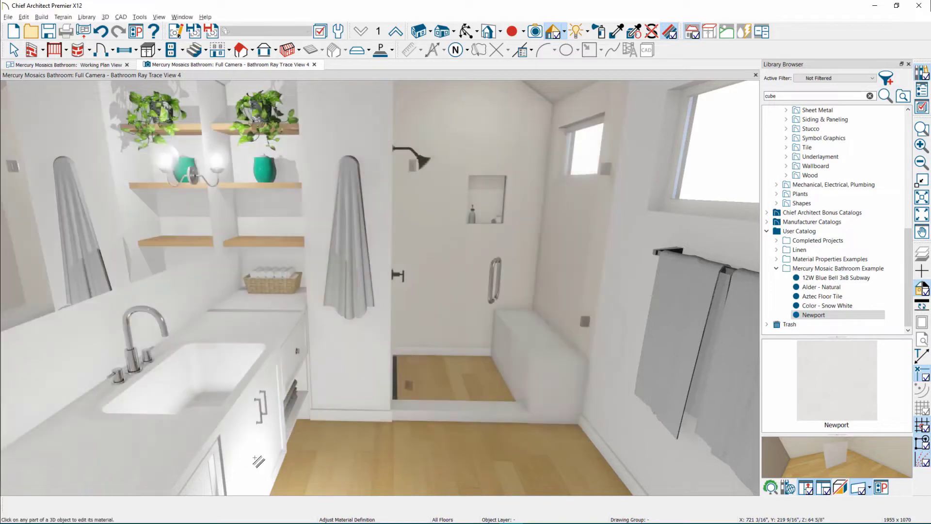
left_click(257, 438)
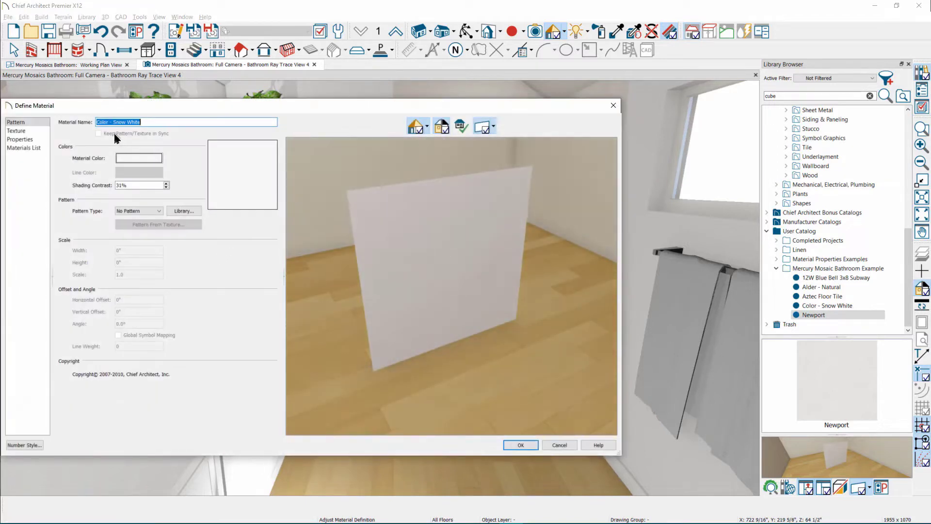
triple_click(136, 121)
key("Escape")
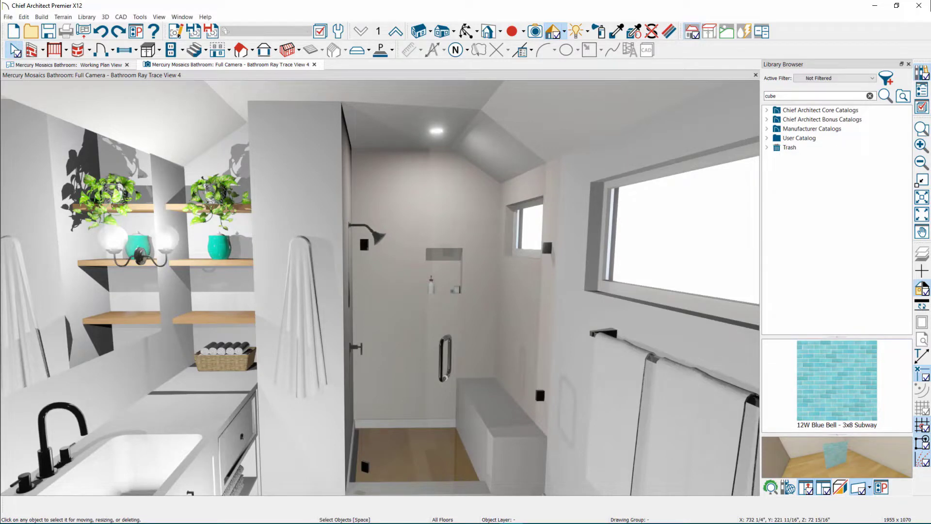
Examine the shower tile in the reference photo in Photos and move its window aside
key("alt+Tab")
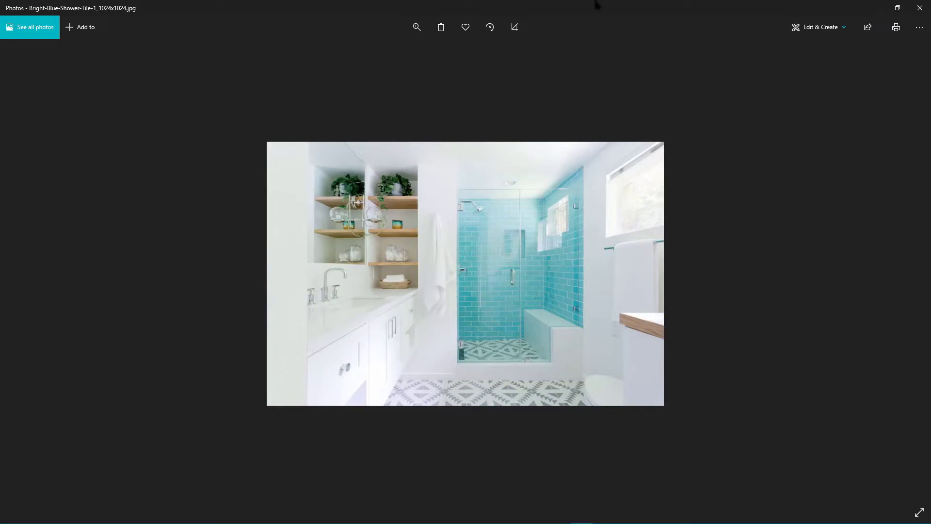
left_click_drag(596, 5, 44, 248)
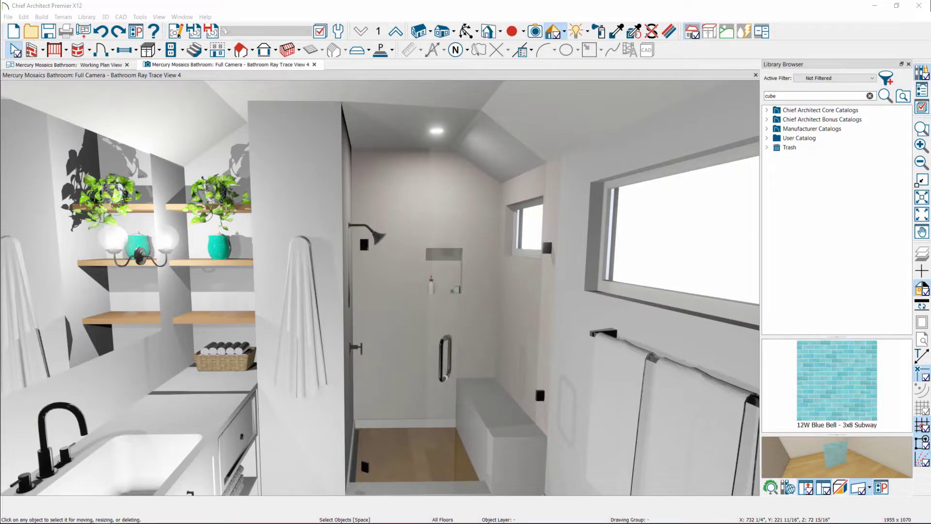
Switch to the browser, search the 3D Library for "mercury" and download the X12 / 2021 version of the Mercury Mosaics catalog
key("alt+Tab")
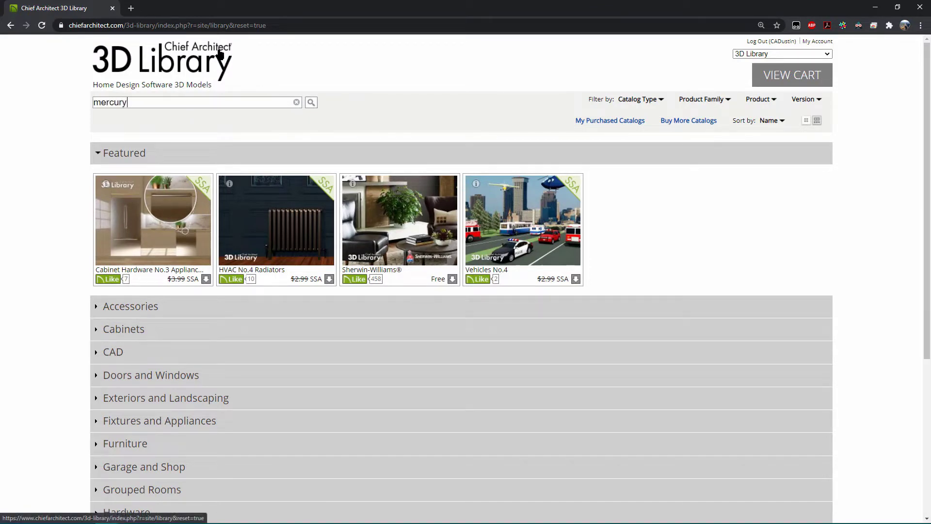
key("Return")
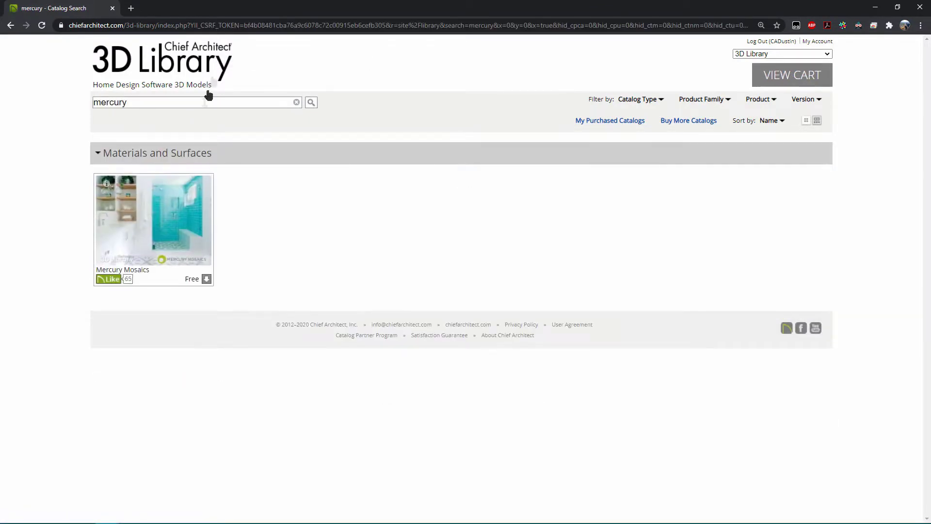
left_click(152, 212)
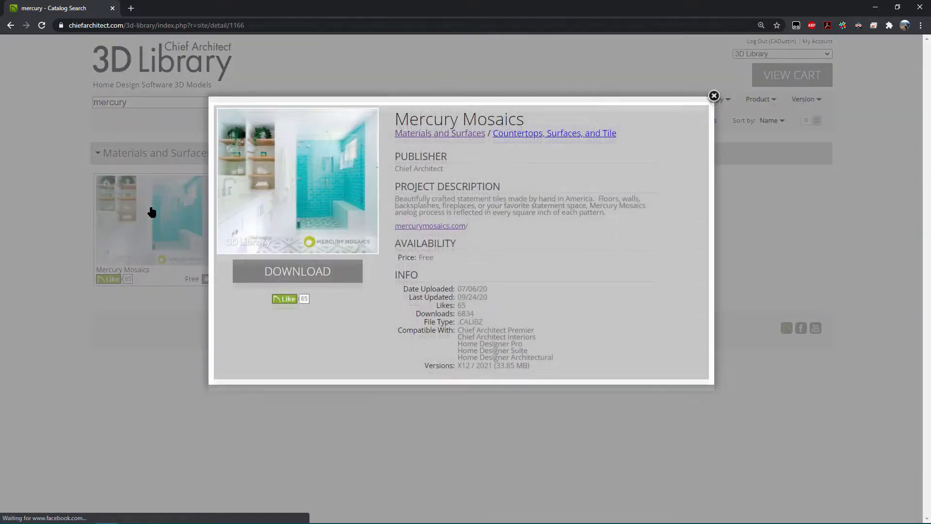
left_click(295, 311)
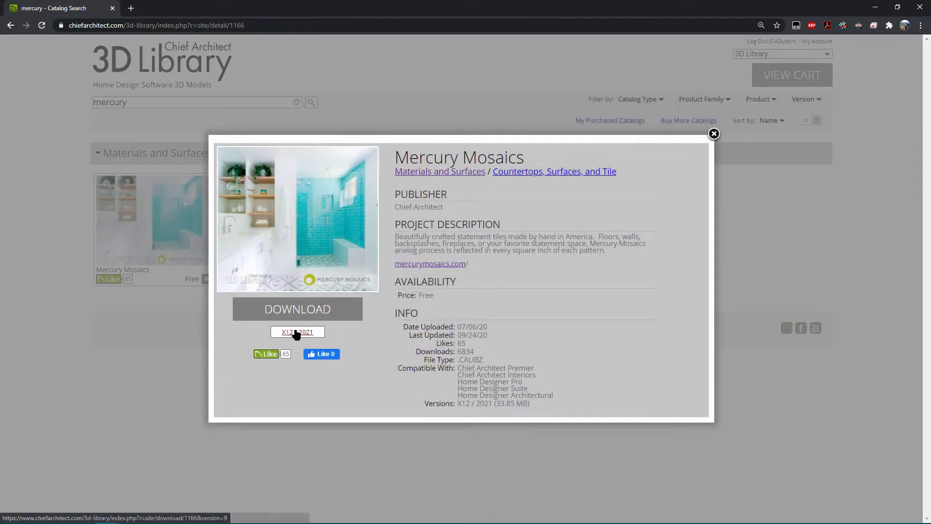
left_click(296, 333)
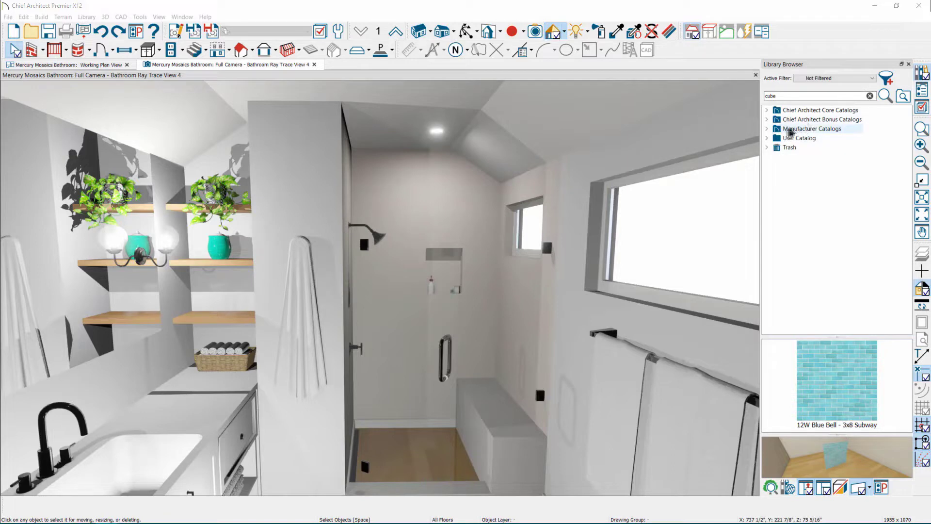
Expand the Mercury Mosaics and Tile folder under Manufacturer Catalogs in Chief Architect's library
left_click(766, 129)
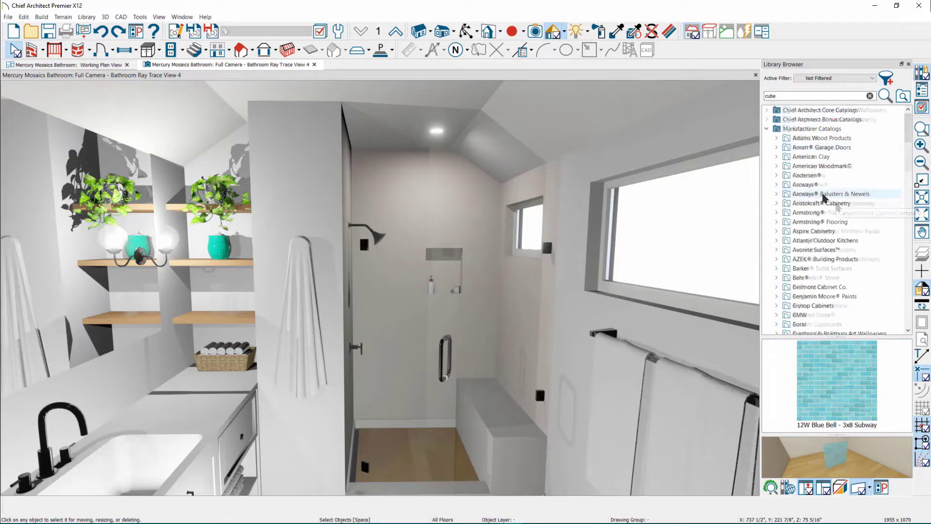
scroll(824, 204, "down", 10)
scroll(834, 218, "down", 10)
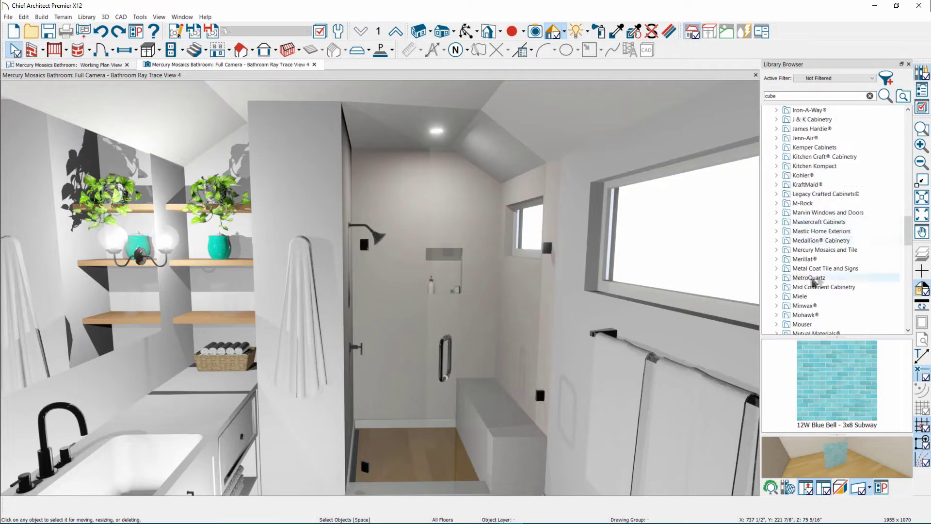
left_click(802, 251)
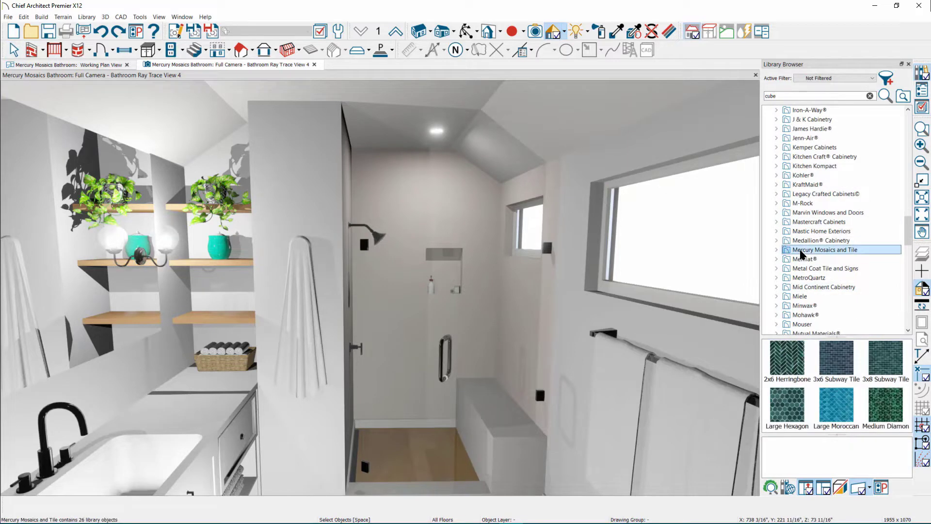
left_click(776, 250)
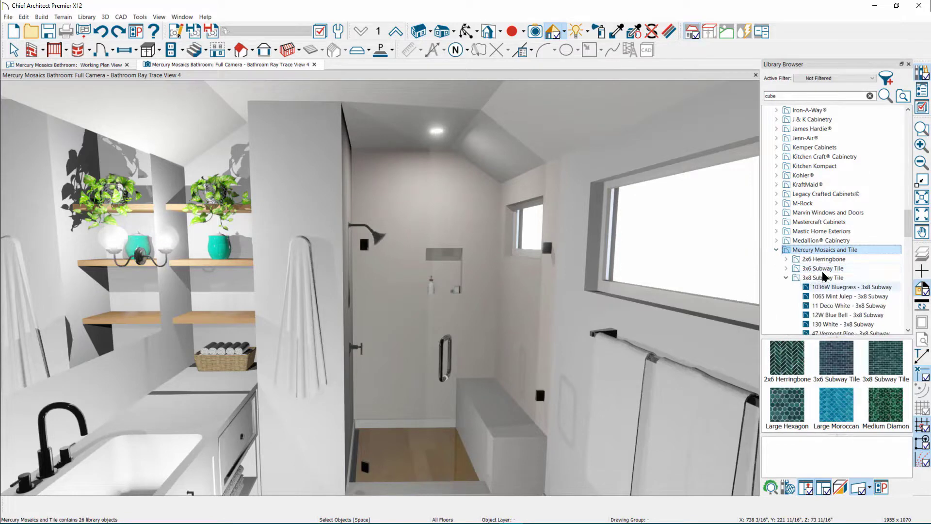
Choose 12W Blue Bell - 3x8 Subway from the 3x8 Subway Tile folder and set the Material Painter to Component Mode
left_click(820, 270)
left_click(817, 278)
scroll(817, 281, "down", 2)
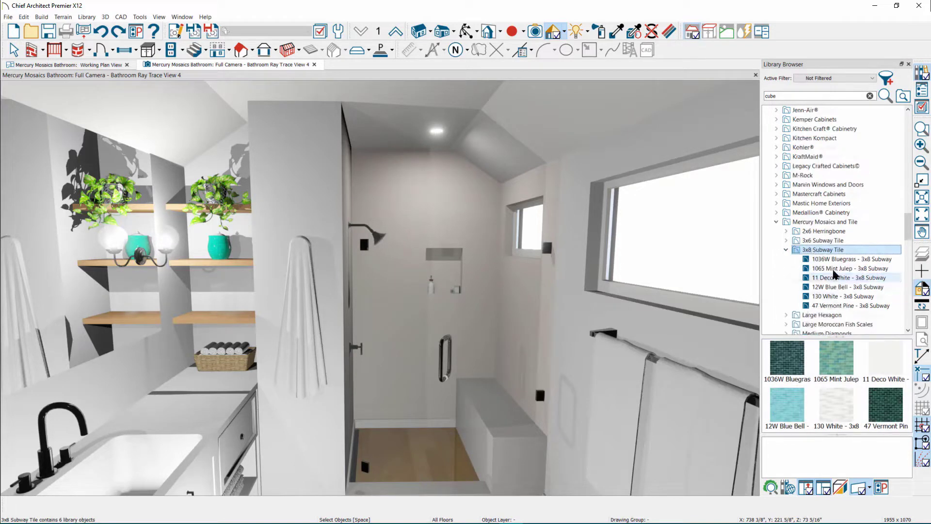
left_click(828, 260)
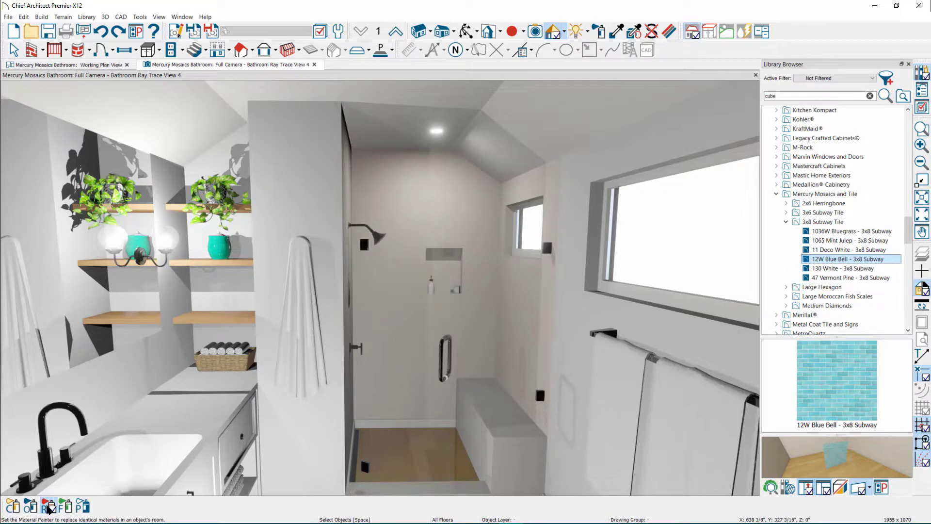
left_click(14, 507)
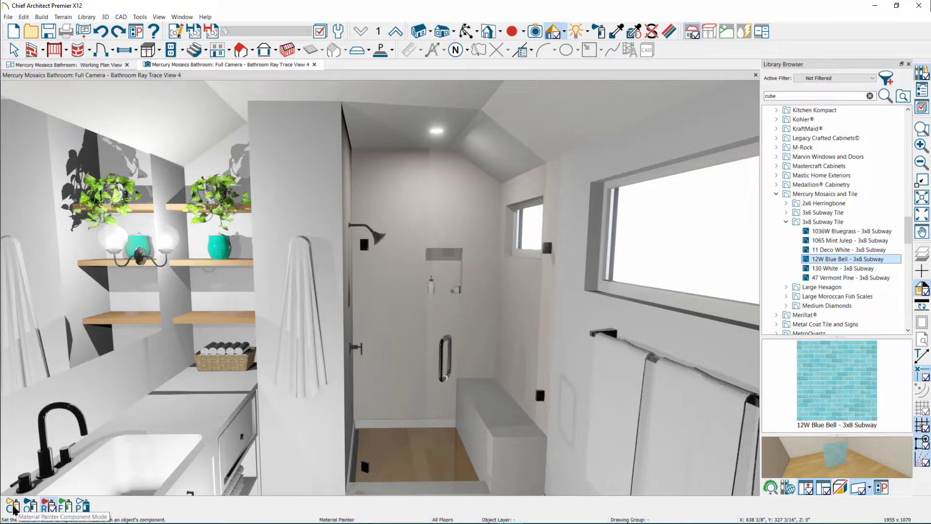
left_click(14, 507)
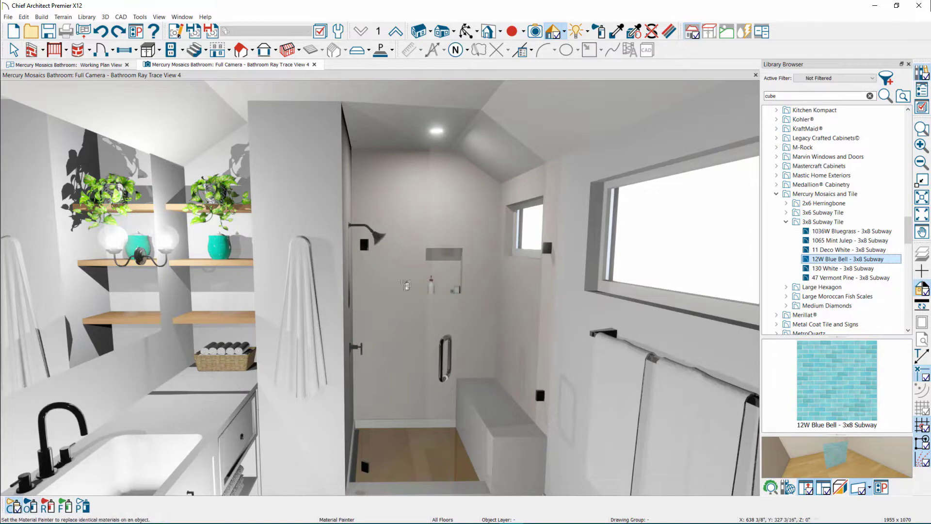
Try painting the shower's tempered glass with 12W Blue Bell - 3x8 Subway and undo it
scroll(418, 260, "up", 3)
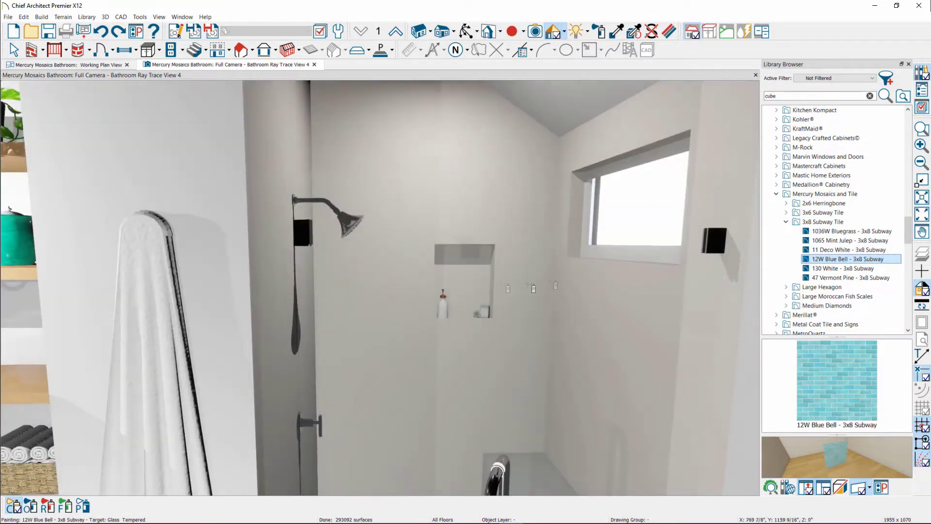
left_click(567, 280)
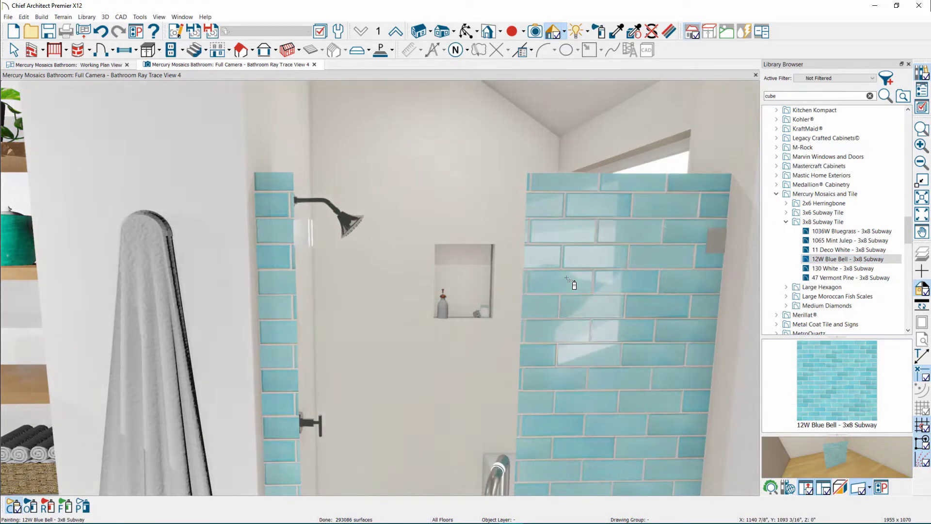
key("ctrl+z")
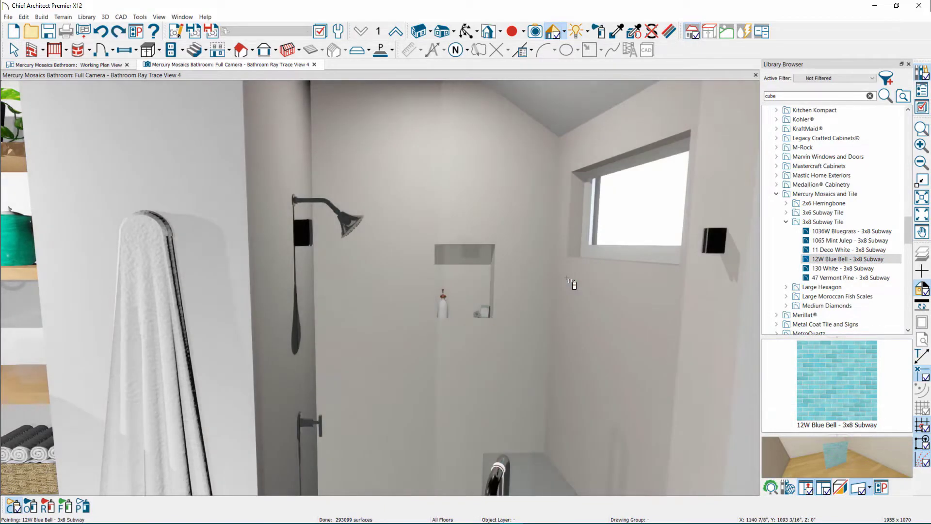
Paint the shower's drywall and the back of its niche with 12W Blue Bell - 3x8 Subway
scroll(534, 289, "up", 5)
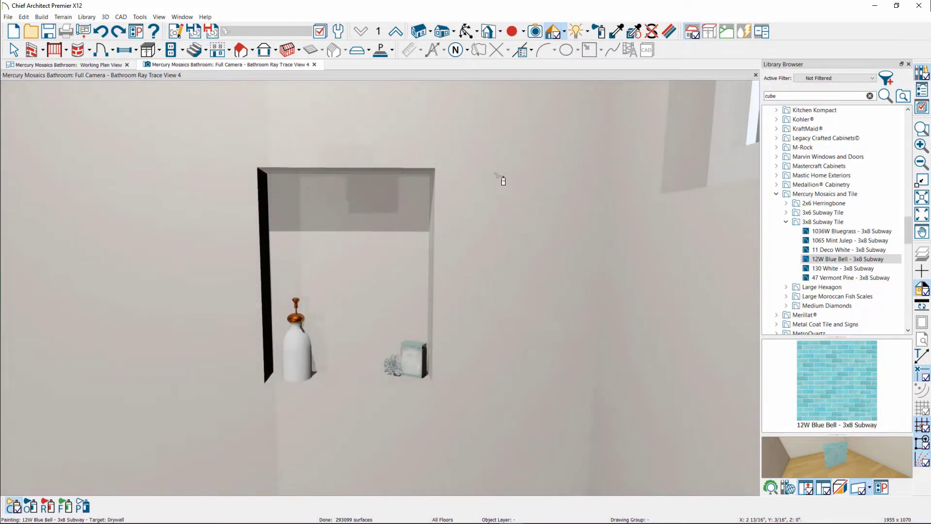
left_click(516, 309)
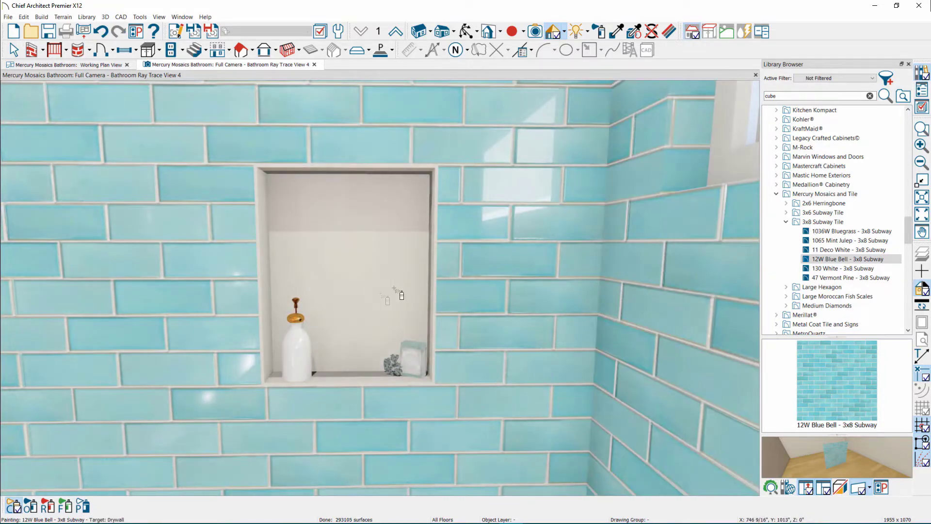
left_click(397, 293)
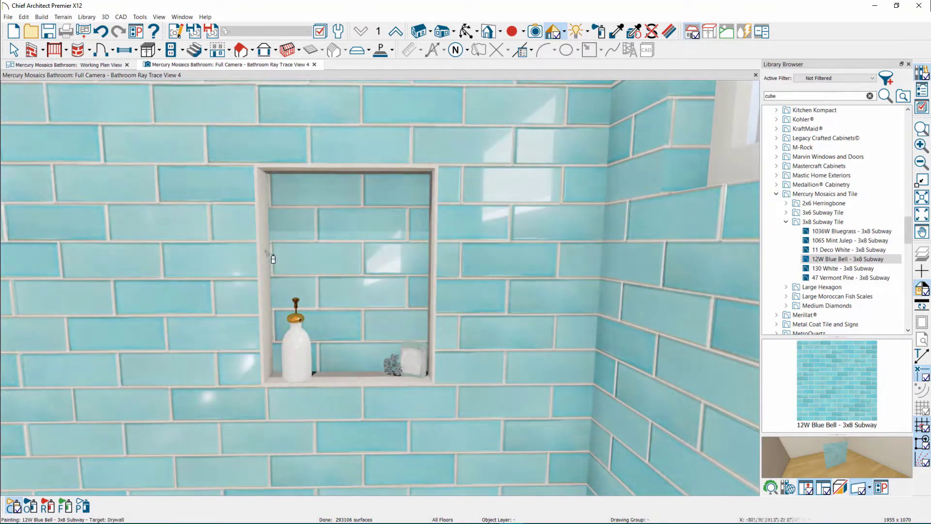
Cover the shower niche's inner sides with the same blue subway tile and exit the Material Painter
left_click(322, 251)
key("Left")
key("Left")
key("Left")
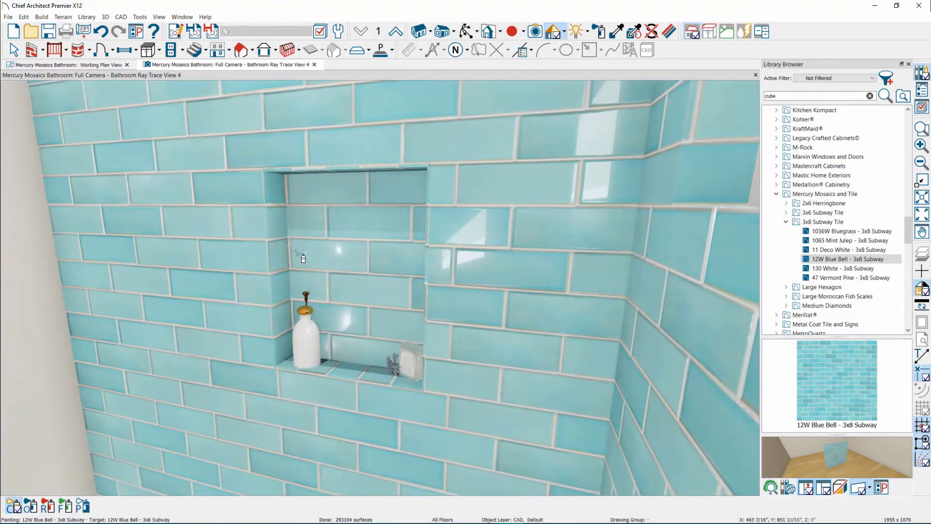
scroll(277, 231, "down", 8)
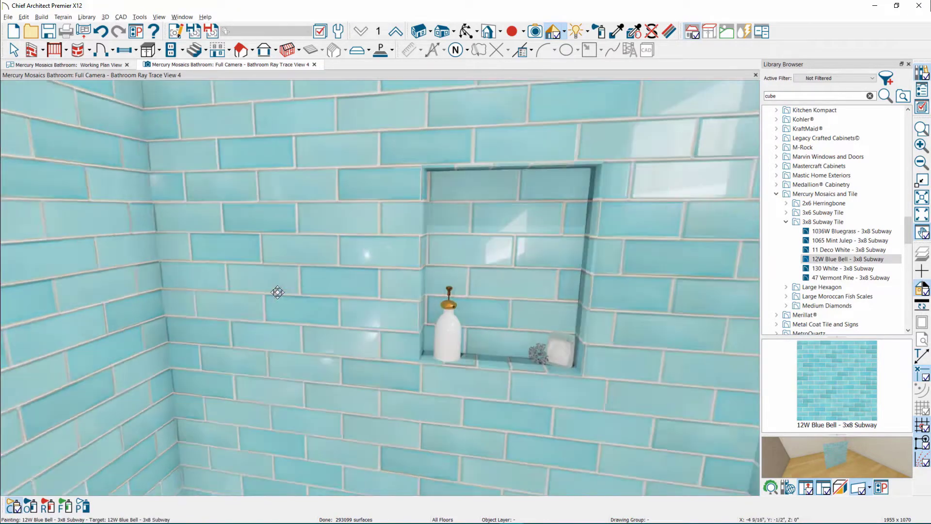
scroll(463, 251, "down", 10)
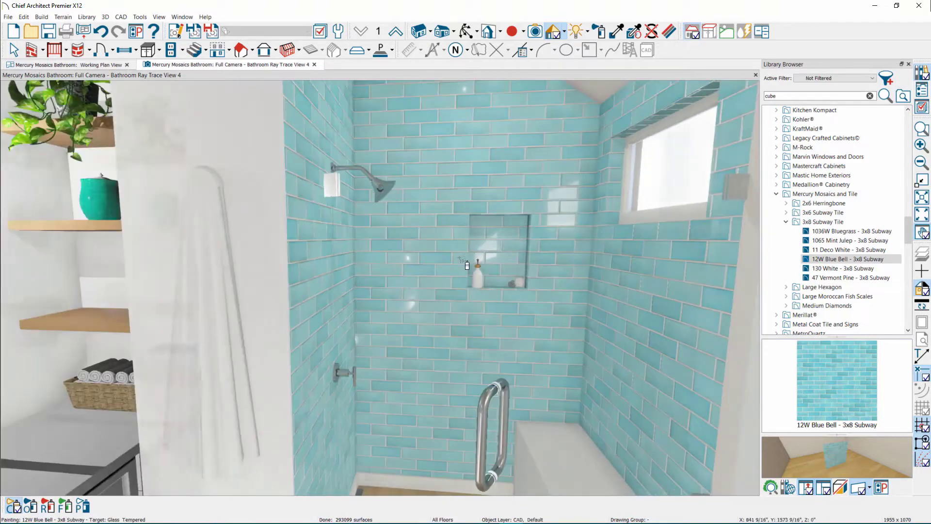
key("Escape")
key("Right")
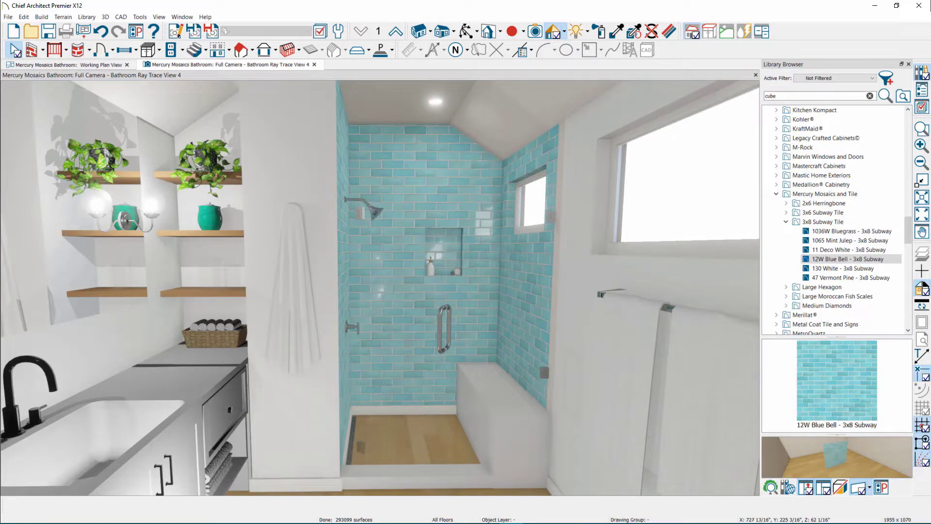
Compare the tiled shower with the reference photo in Photos, repositioning its window
key("alt+Tab")
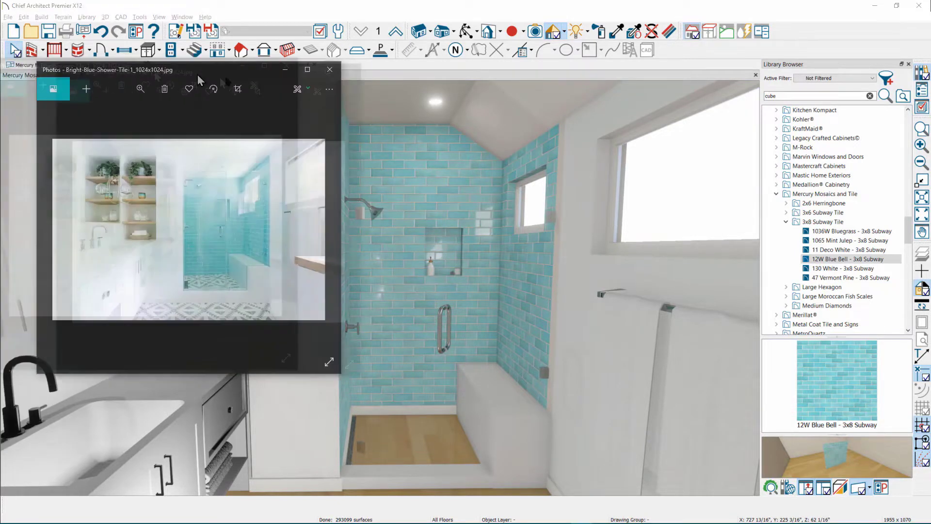
left_click_drag(238, 116, 278, 128)
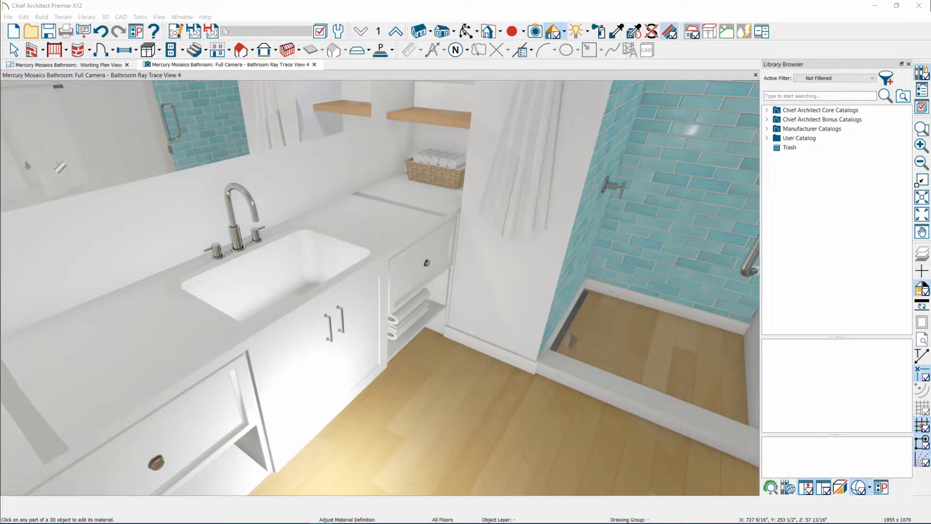
Check the material definitions of the vanity countertop and the cabinet below the sink without changing them
left_click(357, 215)
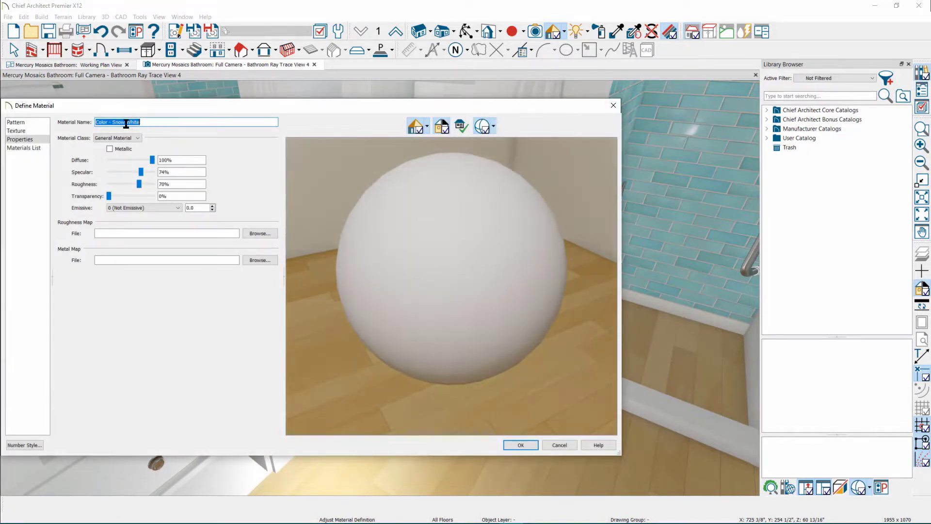
key("Escape")
left_click(315, 373)
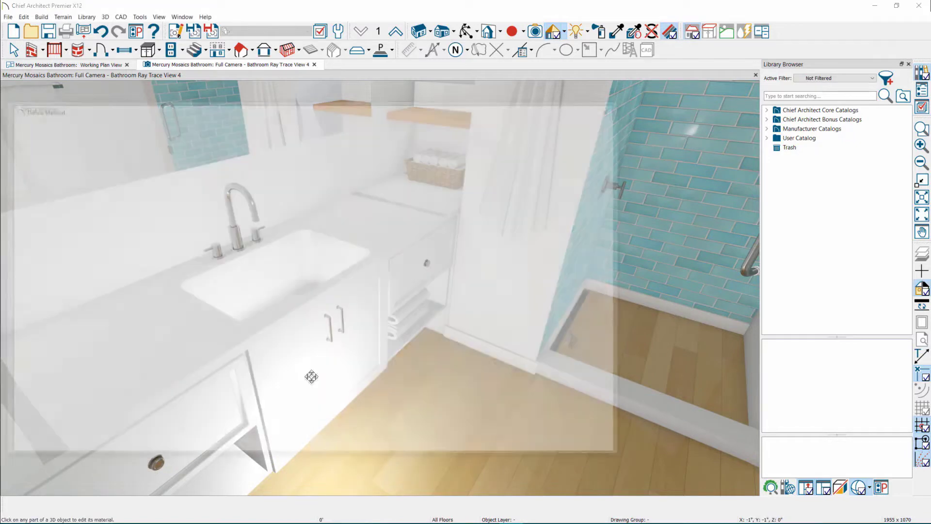
key("Escape")
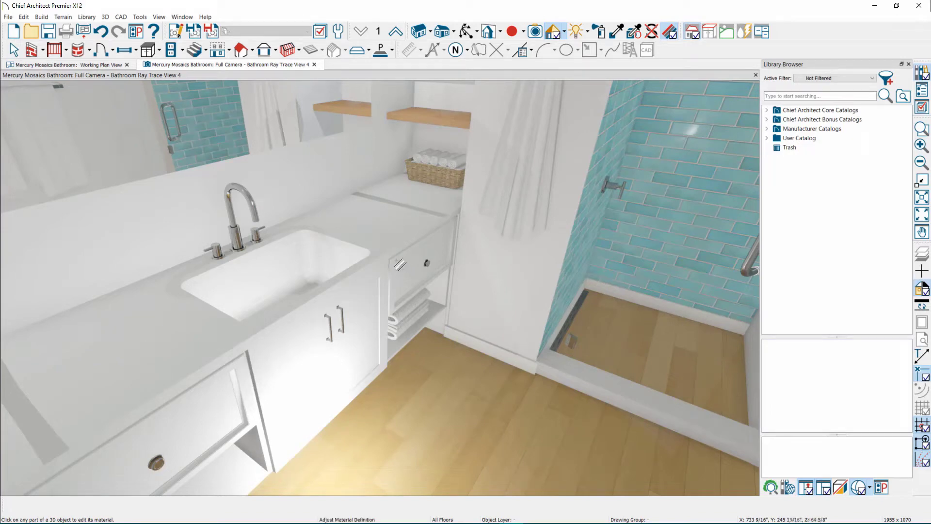
Set the roughness of the countertop's Color - Snow White material to 0%
left_click(193, 342)
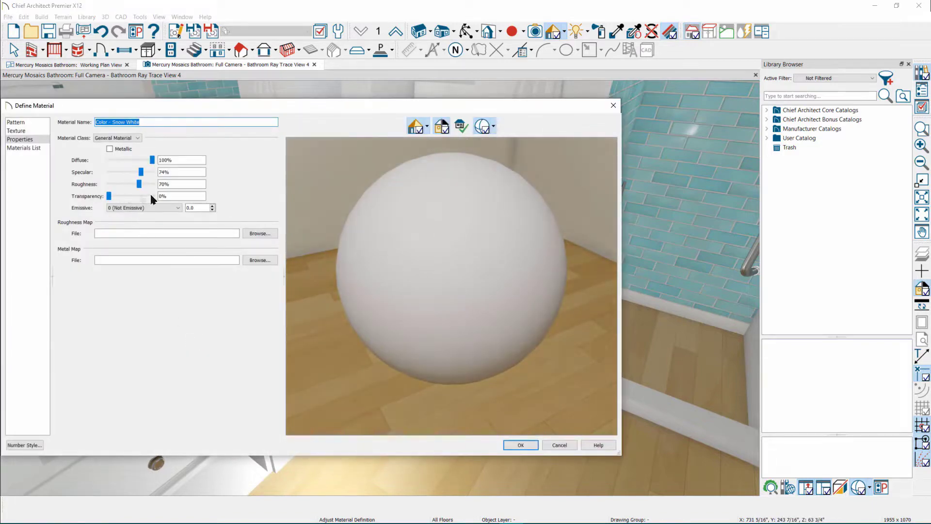
double_click(174, 184)
type("0")
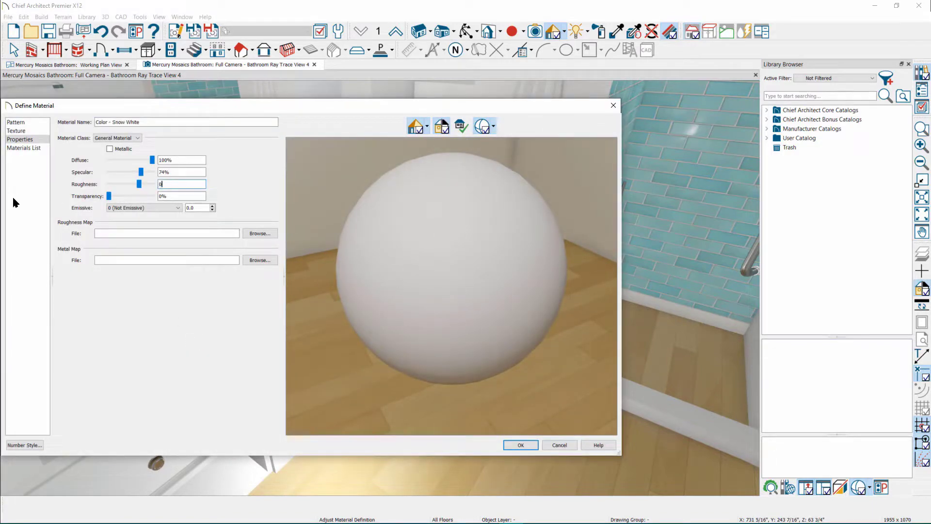
key("Tab")
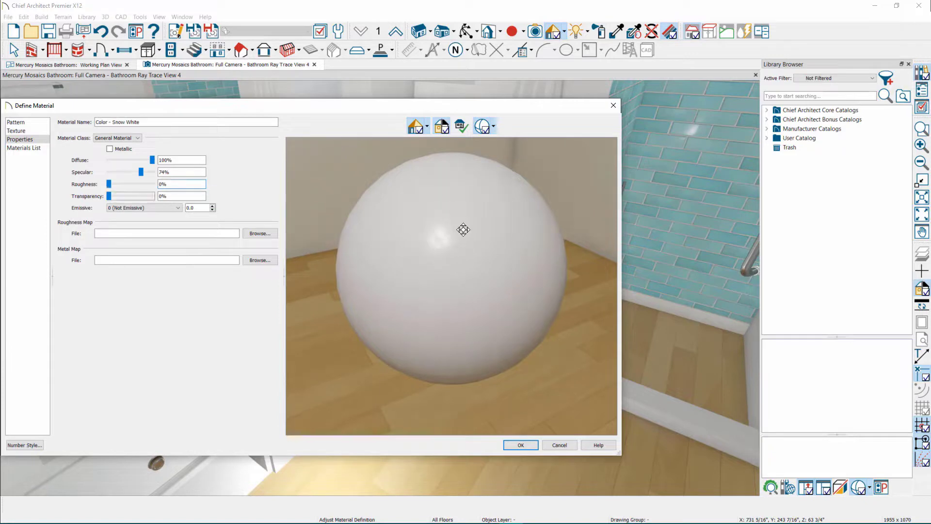
left_click(518, 445)
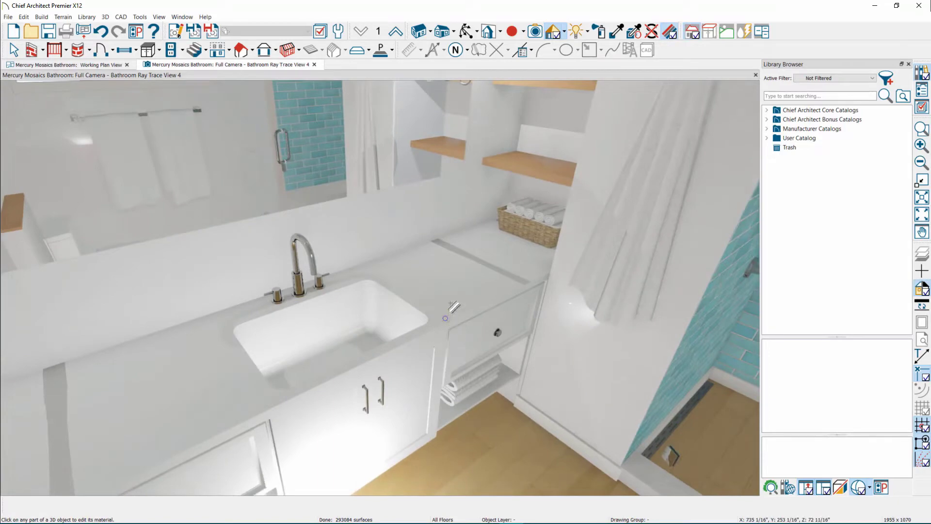
Return the Color - Snow White material's roughness to 70%
left_click(449, 310)
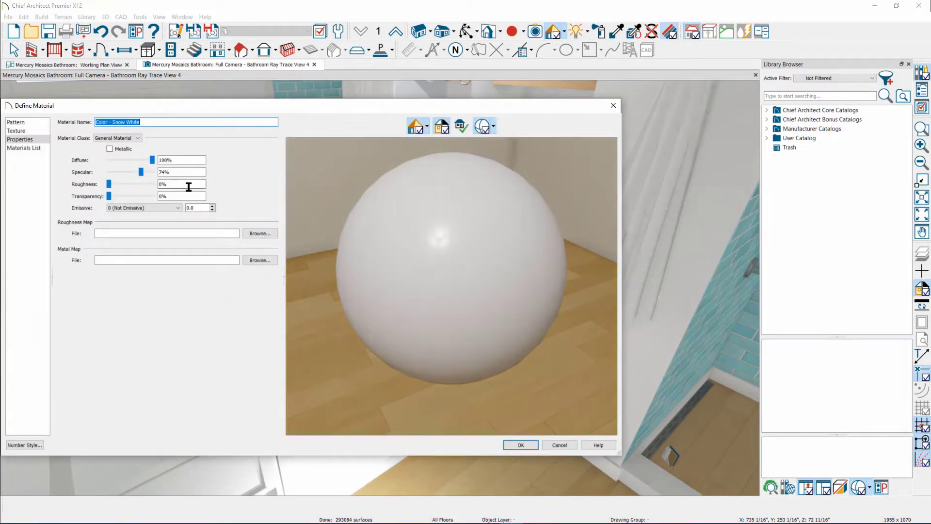
double_click(182, 184)
type("70")
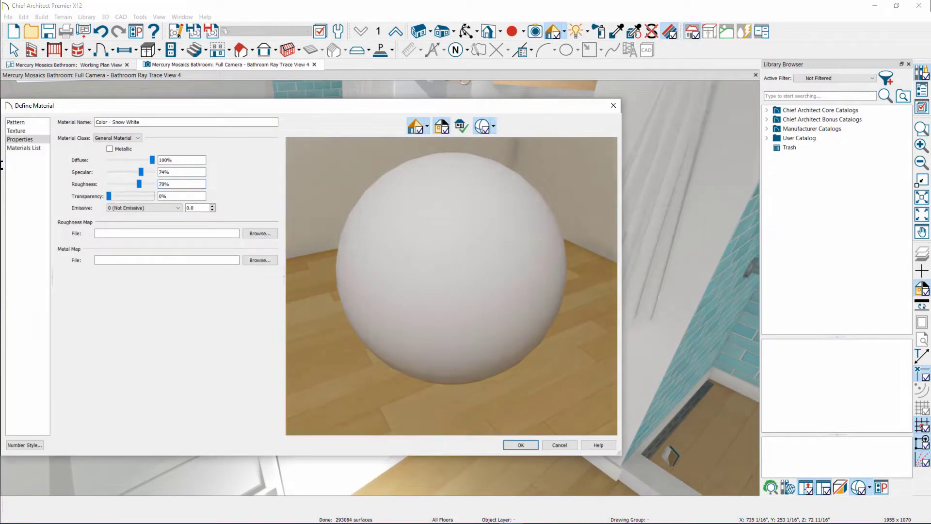
key("Return")
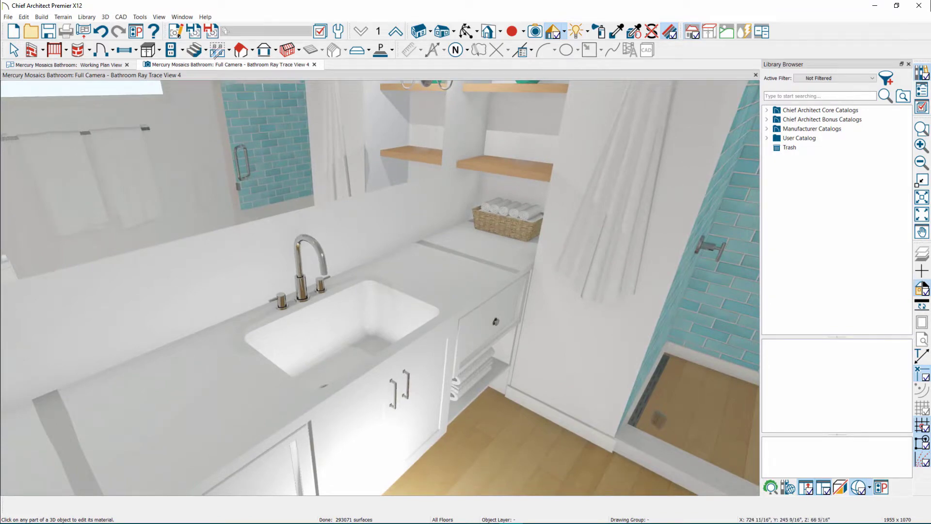
Copy the Color - Snow White plan material and name the copy Color - Snow White, Shiny
left_click(106, 17)
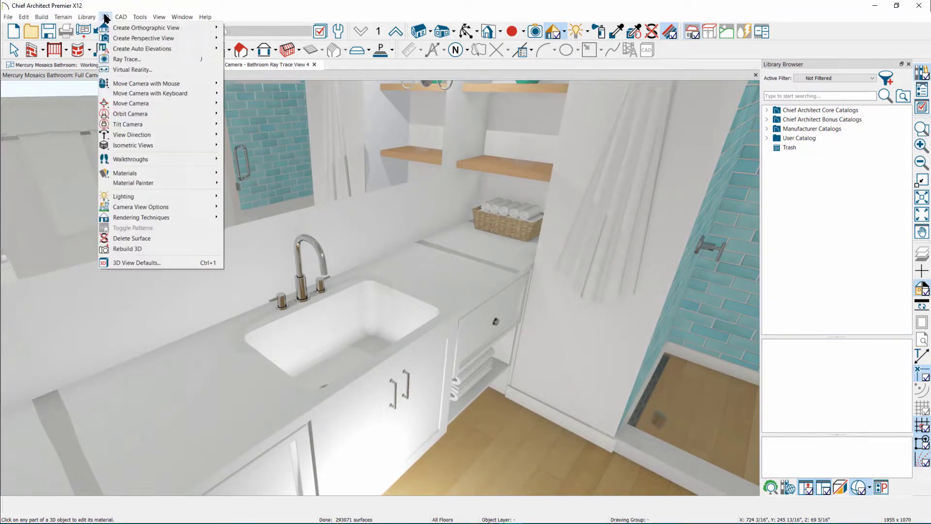
mouse_move(194, 173)
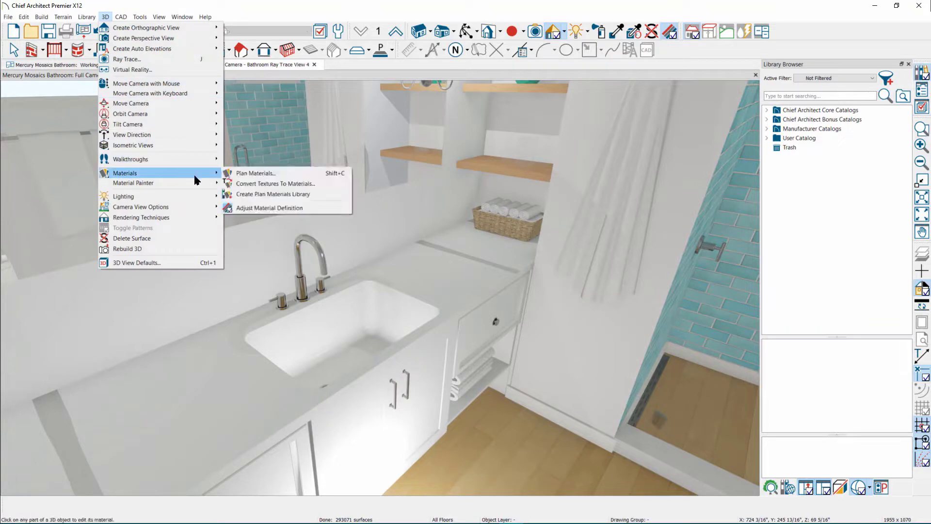
left_click(250, 175)
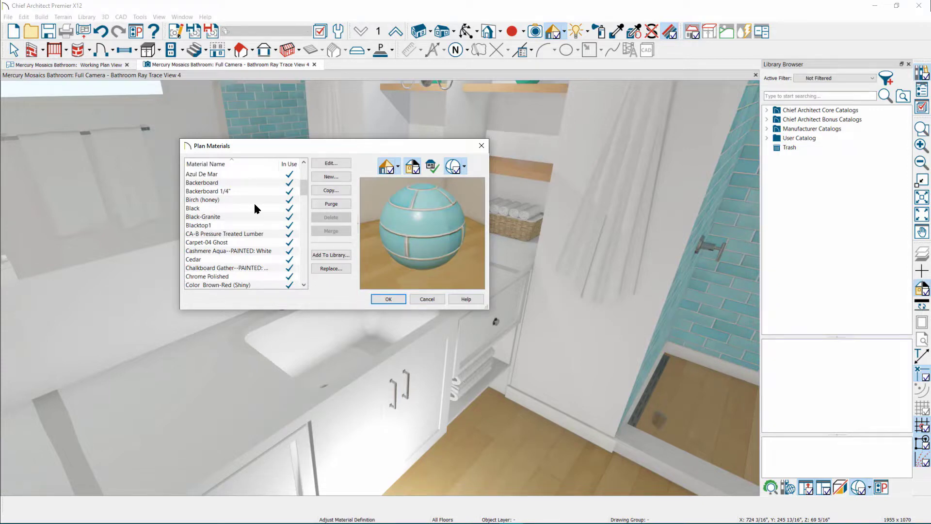
scroll(254, 208, "down", 6)
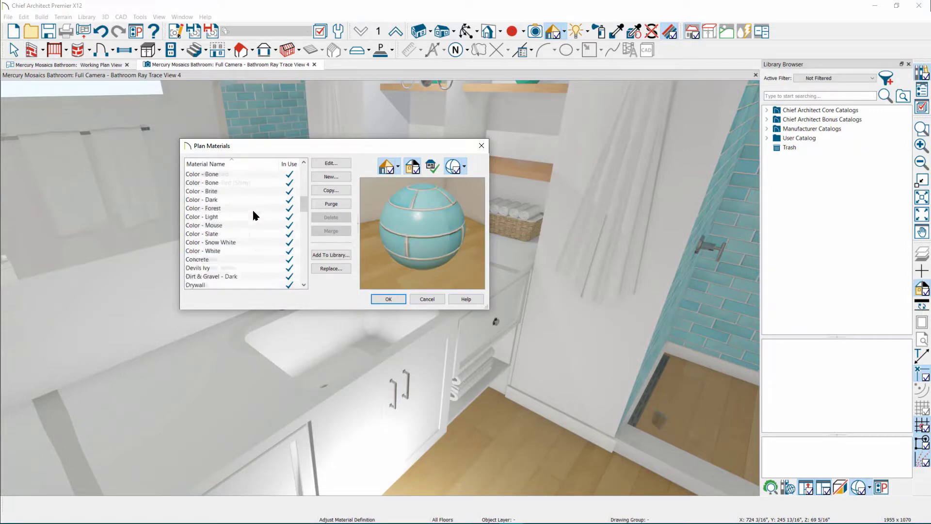
left_click(229, 217)
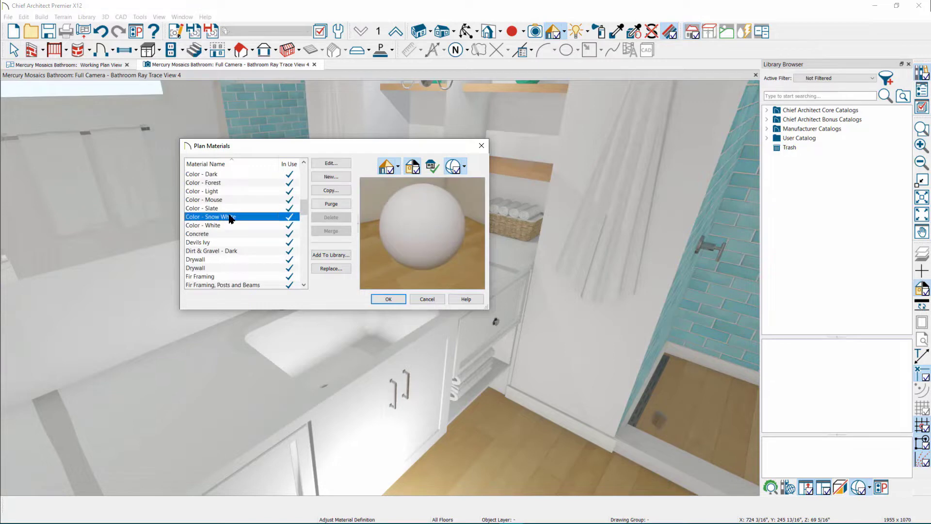
left_click(333, 191)
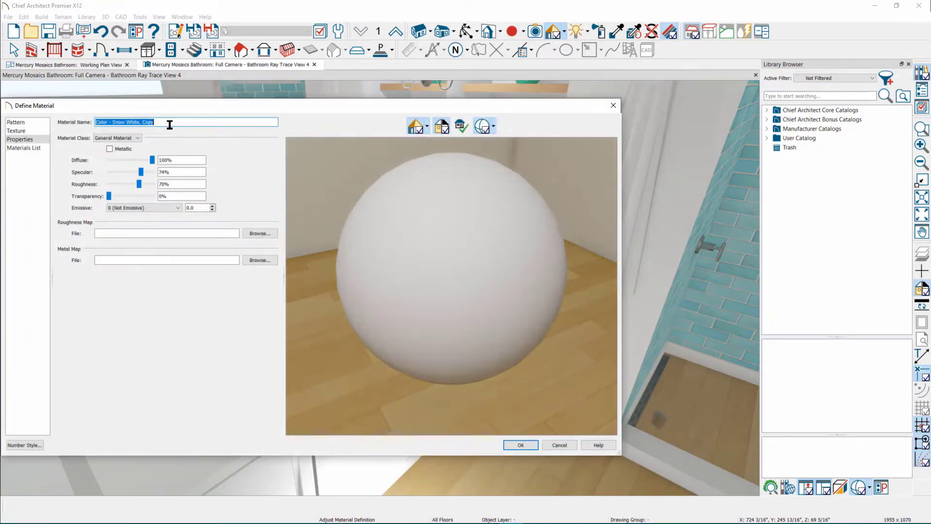
left_click(169, 124)
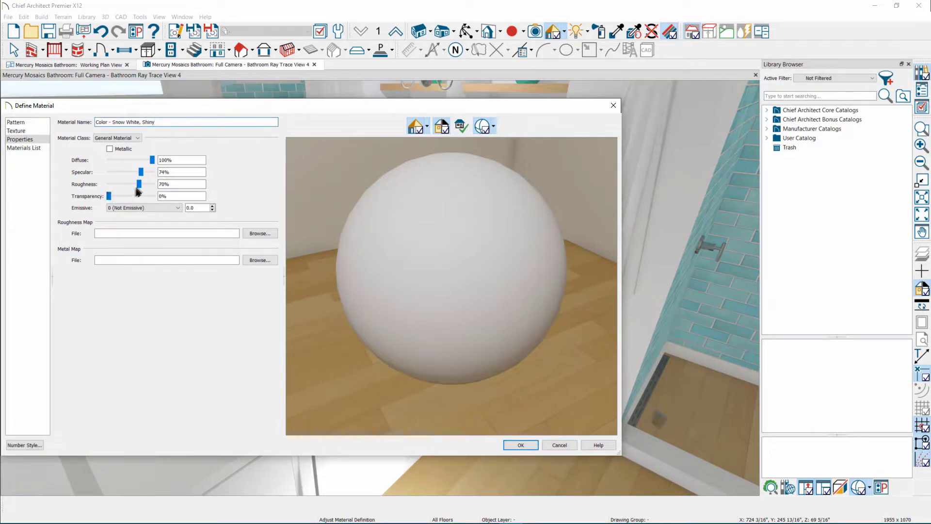
Set the new shiny material's roughness to 0% and accept its definition
left_click(139, 184)
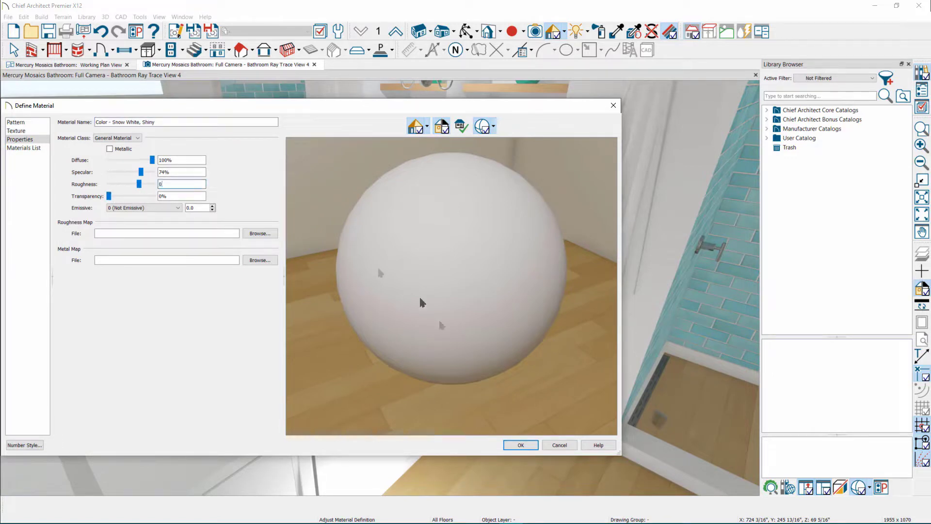
key("Tab")
left_click(520, 445)
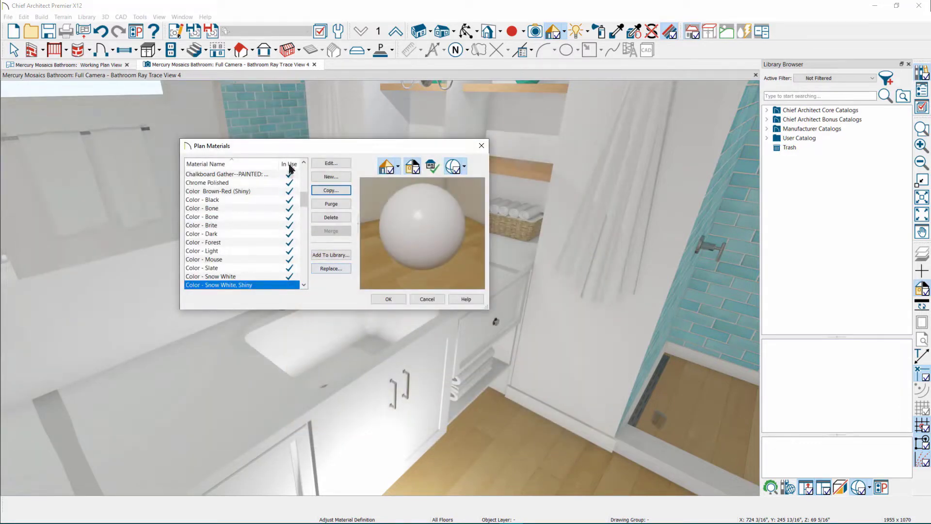
Compare Color - Snow White with its shiny copy, and add Color - Snow White, Shiny to the User Catalog
scroll(240, 267, "down", 1)
left_click(225, 252)
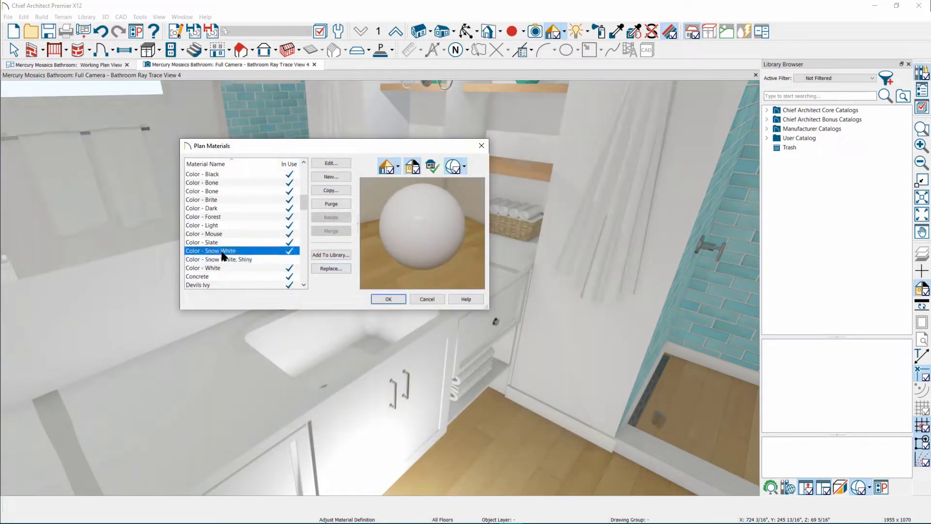
left_click(245, 264)
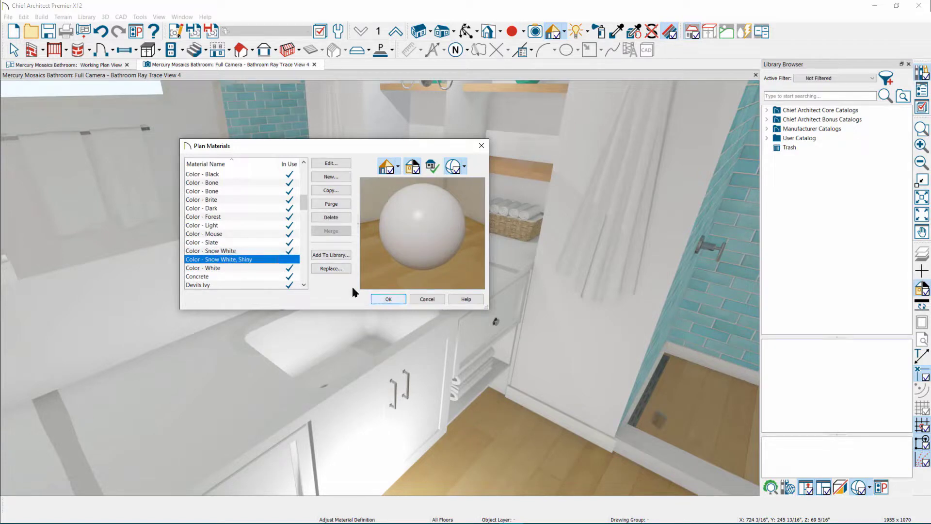
left_click(332, 255)
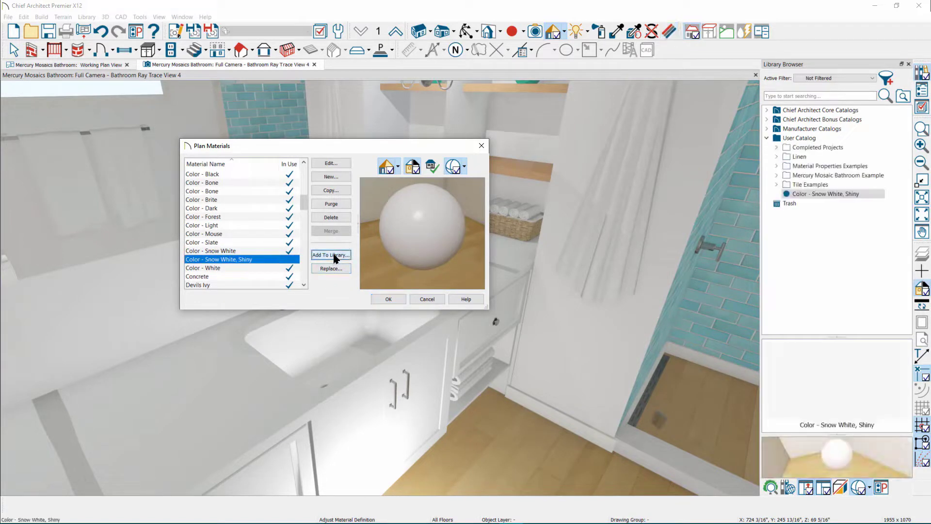
left_click(388, 299)
Paint the vanity countertop beside the sink with Color - Snow White, Shiny and leave the Material Painter
left_click(819, 194)
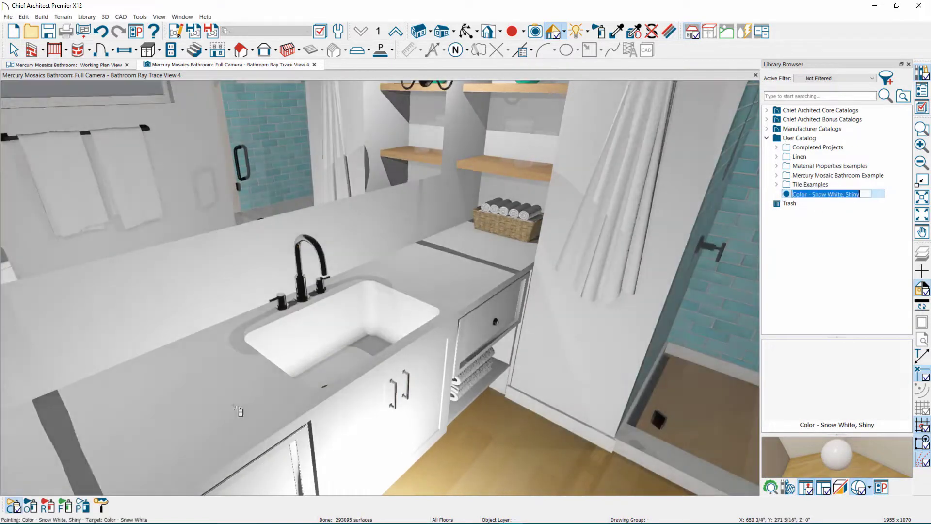
left_click(233, 406)
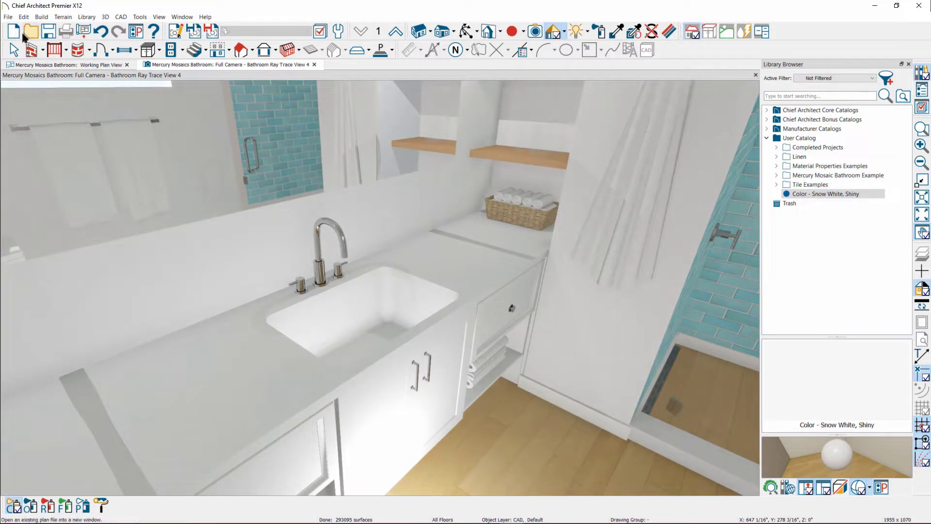
key("space")
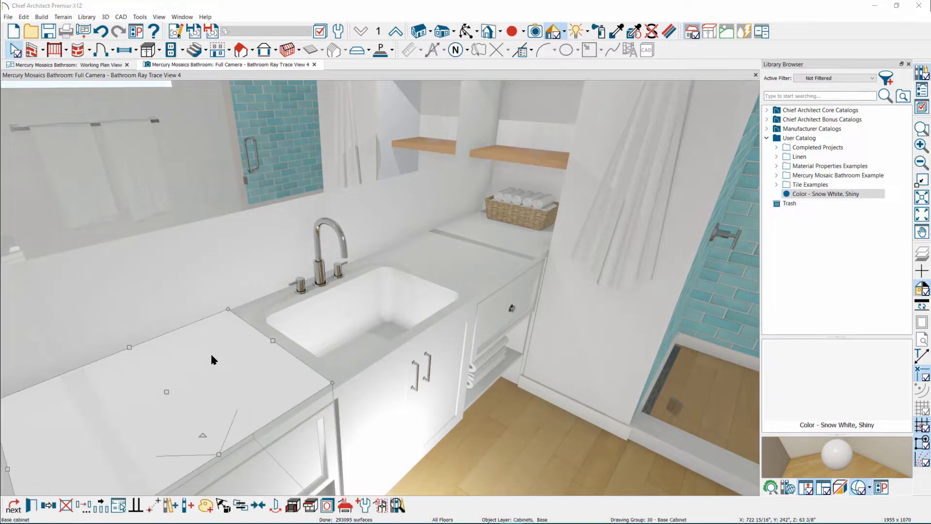
Check the countertop material in the drawer base cabinet's specification and locate it among the plan materials
double_click(211, 352)
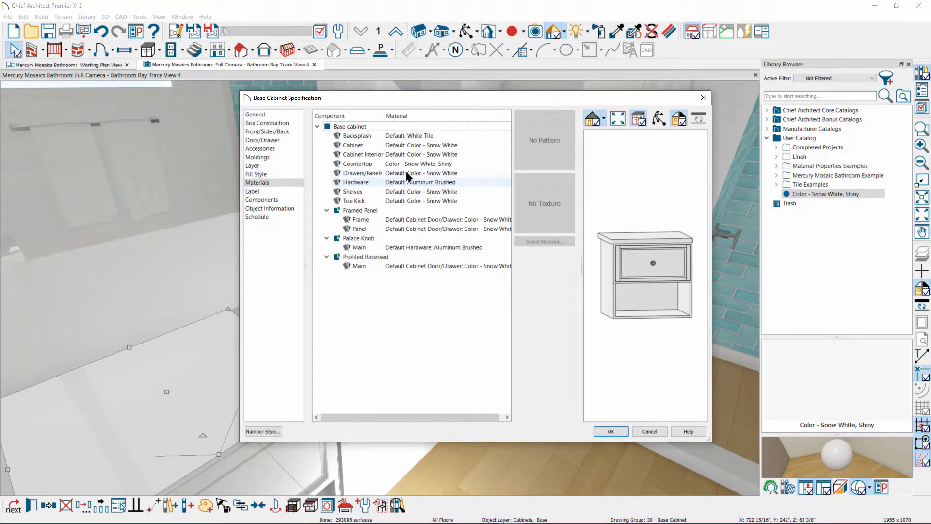
left_click(416, 166)
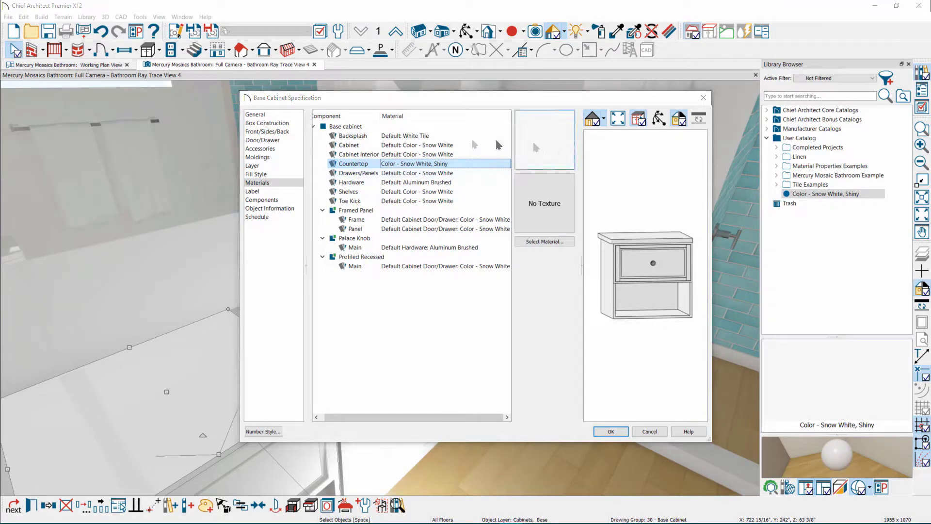
left_click_drag(0, 92, 399, 206)
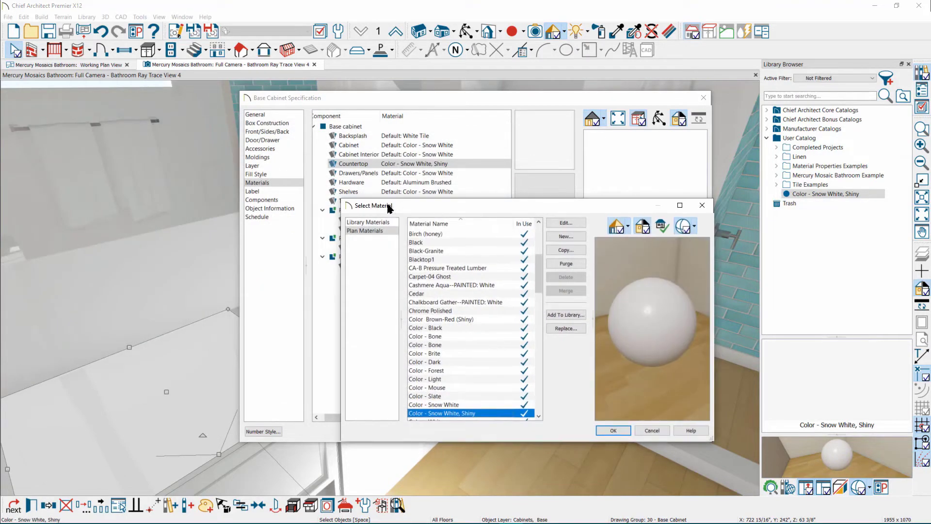
left_click(368, 231)
scroll(451, 249, "down", 5)
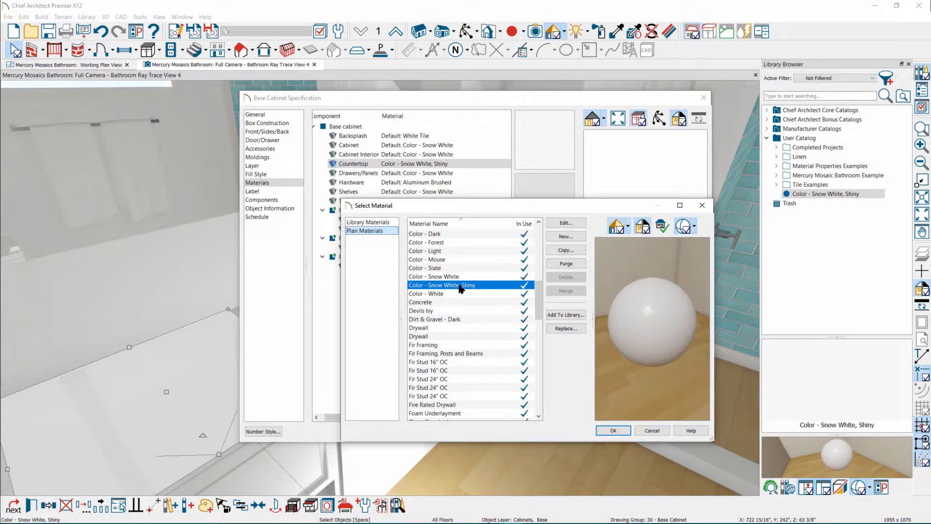
left_click(615, 431)
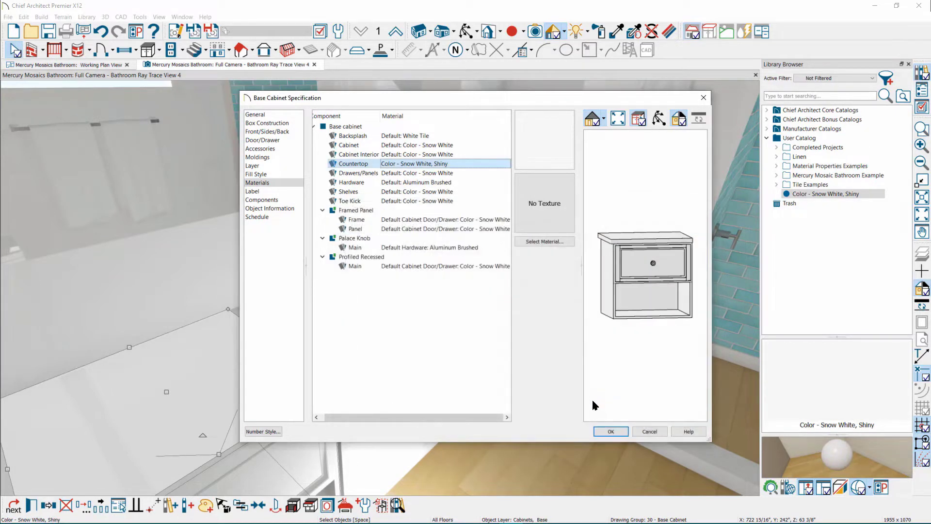
left_click(611, 431)
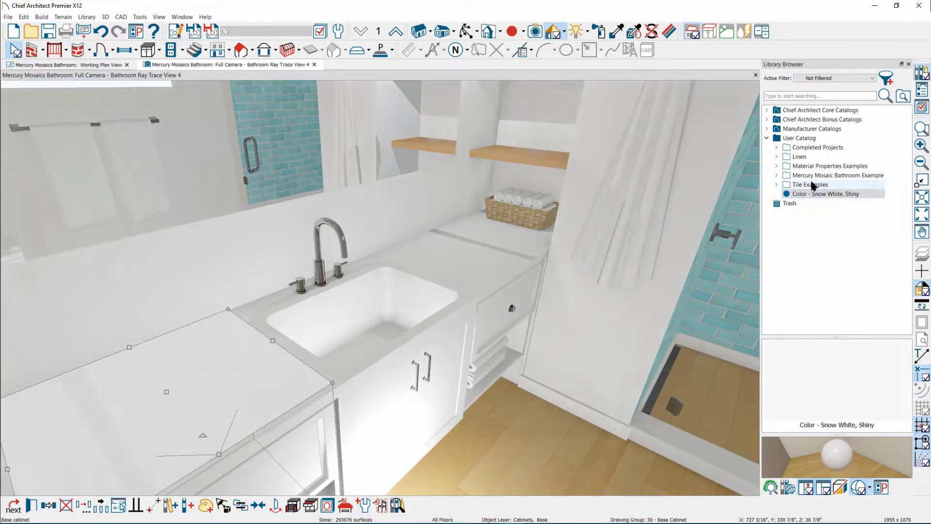
Delete Color - Snow White, Shiny from the User Catalog and load it into the Material Painter from the plan materials
left_click(813, 186)
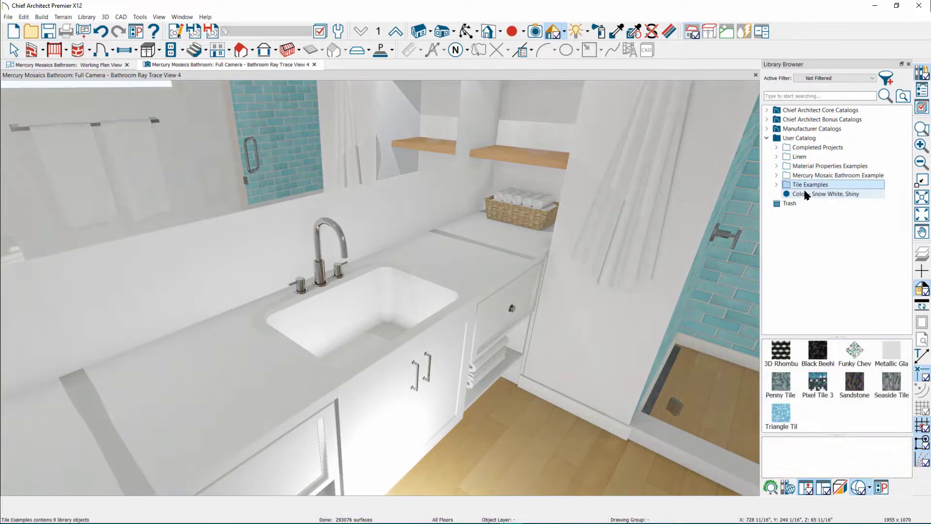
left_click(806, 194)
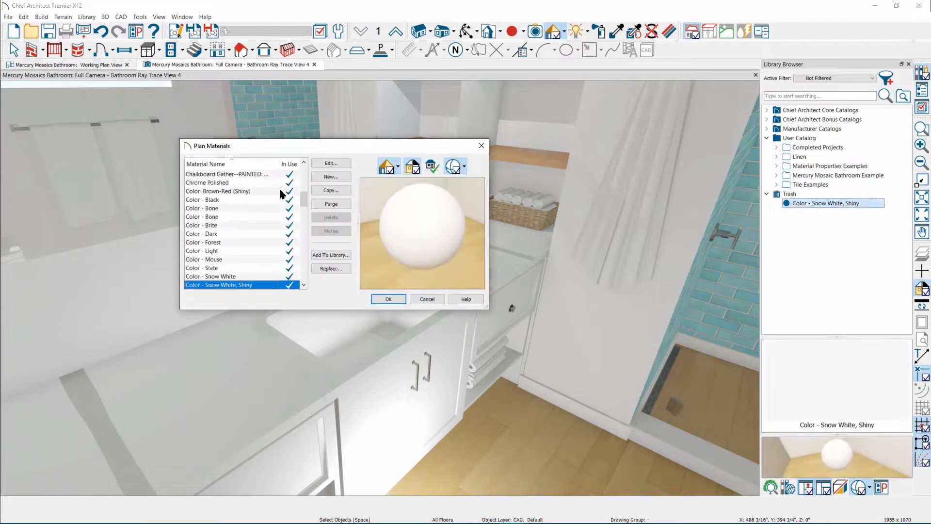
scroll(249, 224, "down", 1)
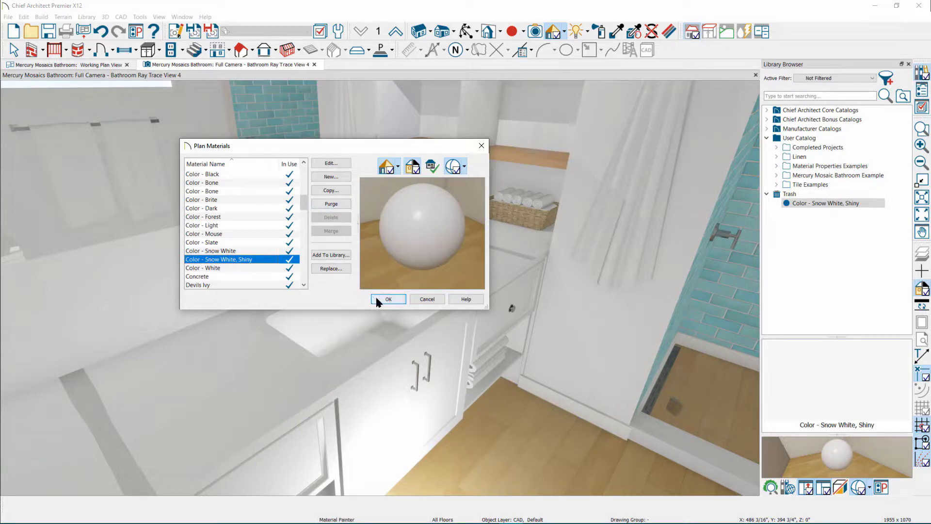
left_click(388, 299)
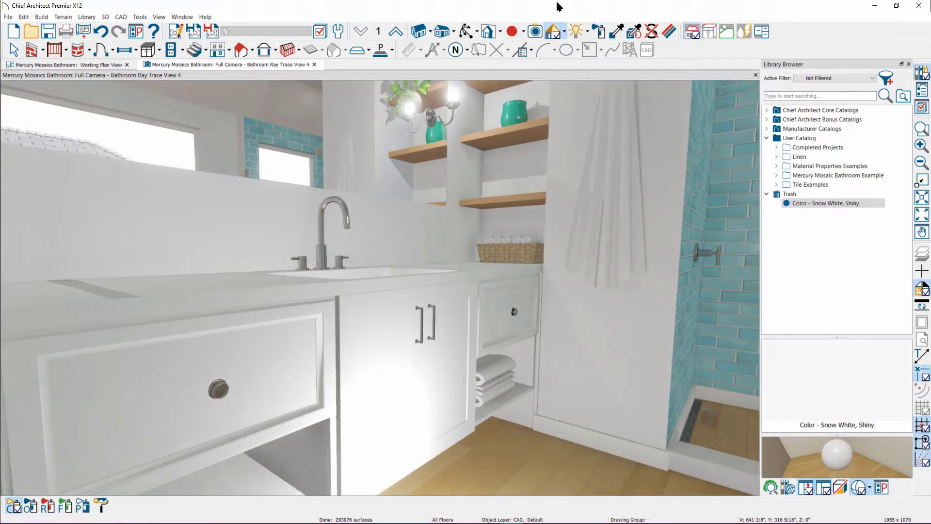
Check the material properties of the white wall beside the shower, then view the vanity countertop and sink from above
left_click(669, 31)
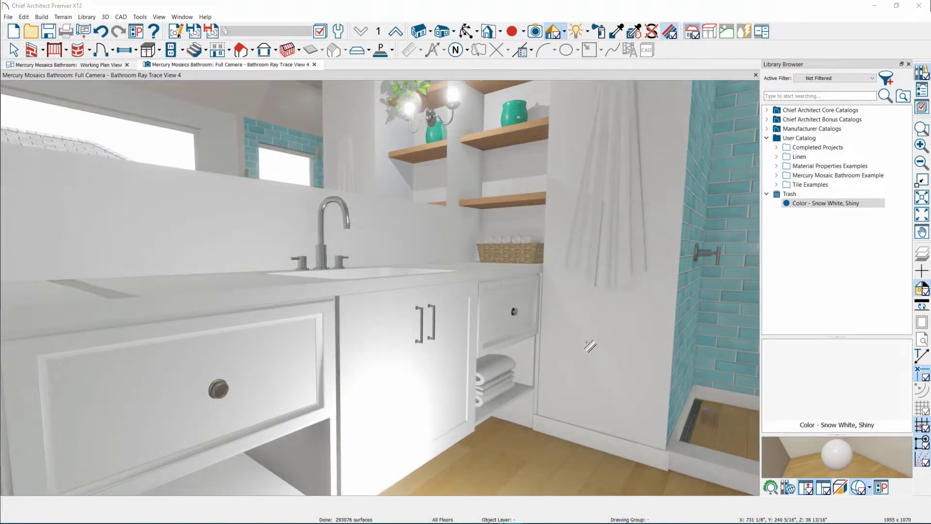
double_click(590, 343)
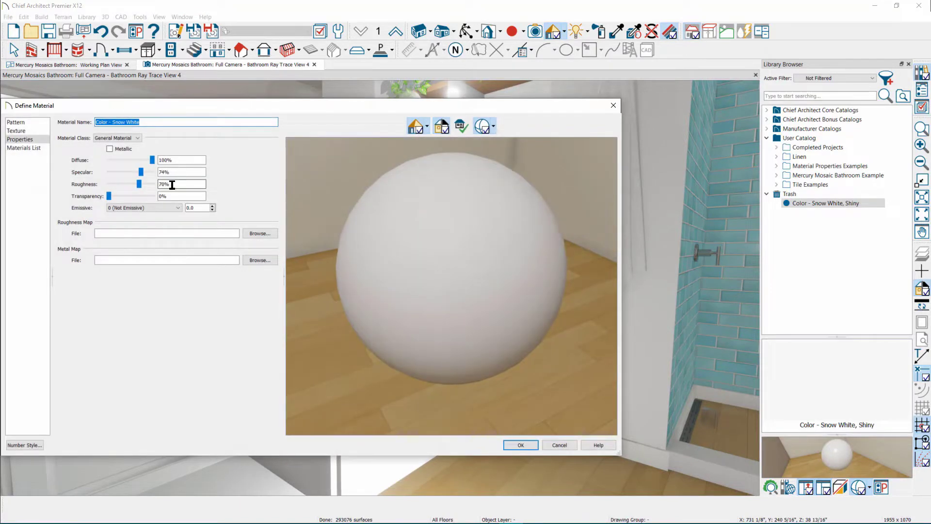
key("Return")
mouse_move(329, 293)
middle_mouse_down()
mouse_move(342, 328)
mouse_move(342, 374)
mouse_move(418, 390)
middle_mouse_up()
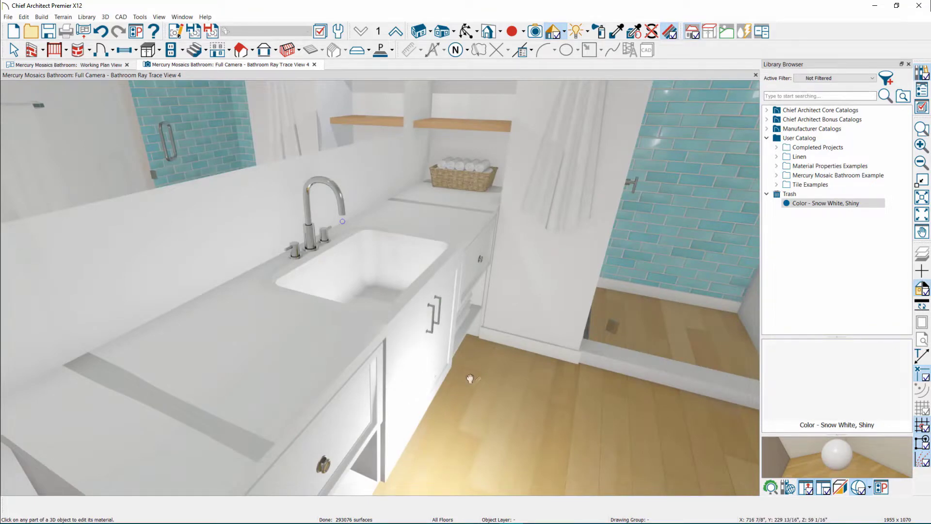
middle_click_drag(470, 381, 420, 362)
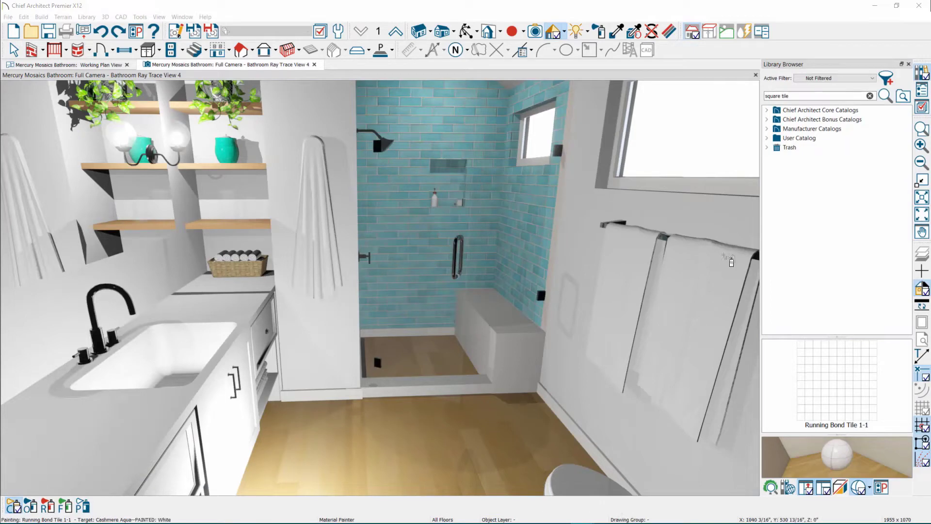
Search the library for "triangle tile" and preview Triangle Tile 3
left_click(796, 94)
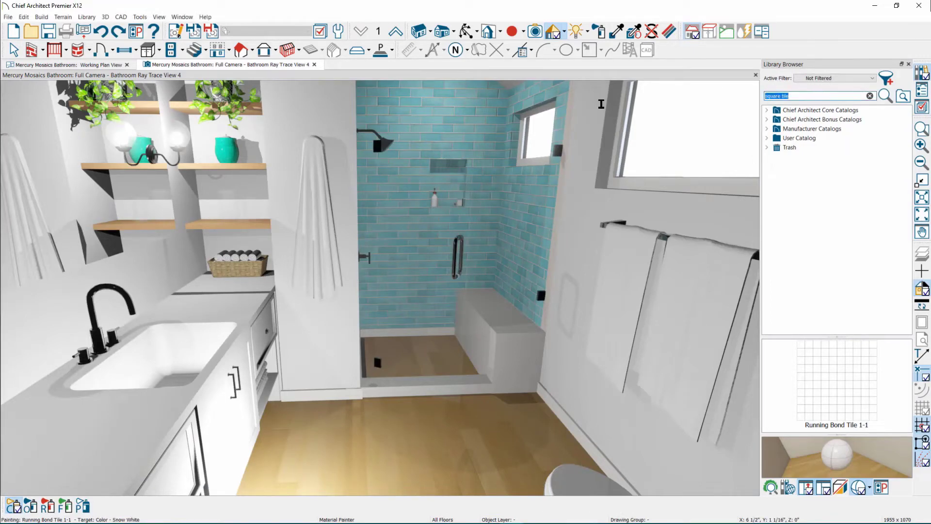
type("triangle ")
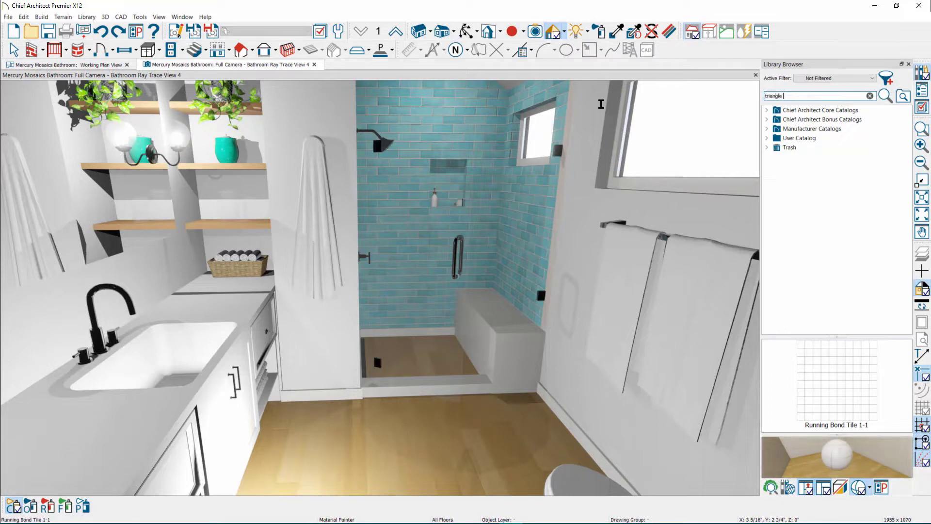
type("tile")
key("Return")
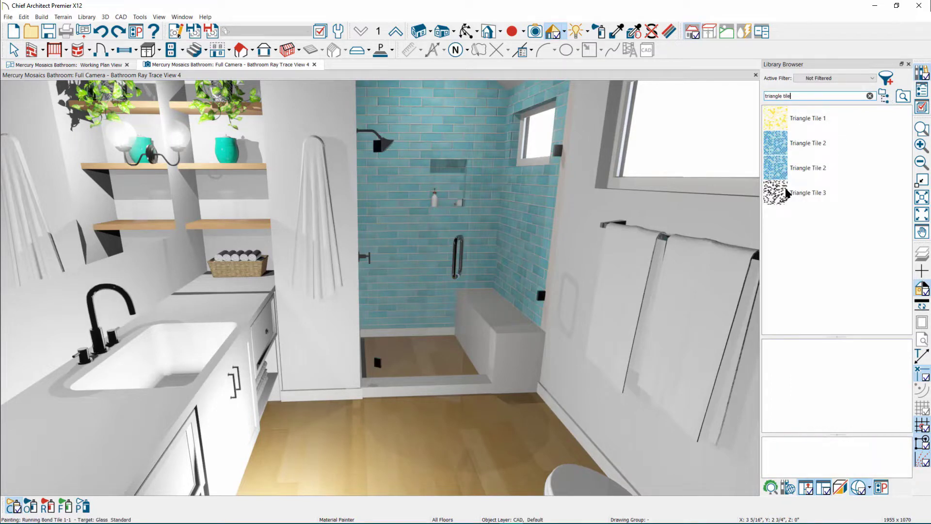
left_click(787, 192)
Search the library for "triangle pattern tile" and clear the search
left_click(805, 96)
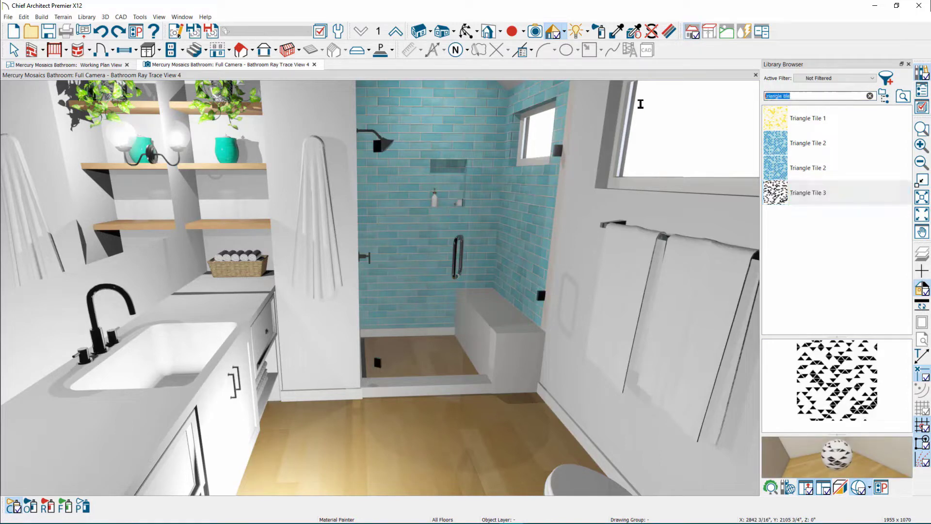
type("t")
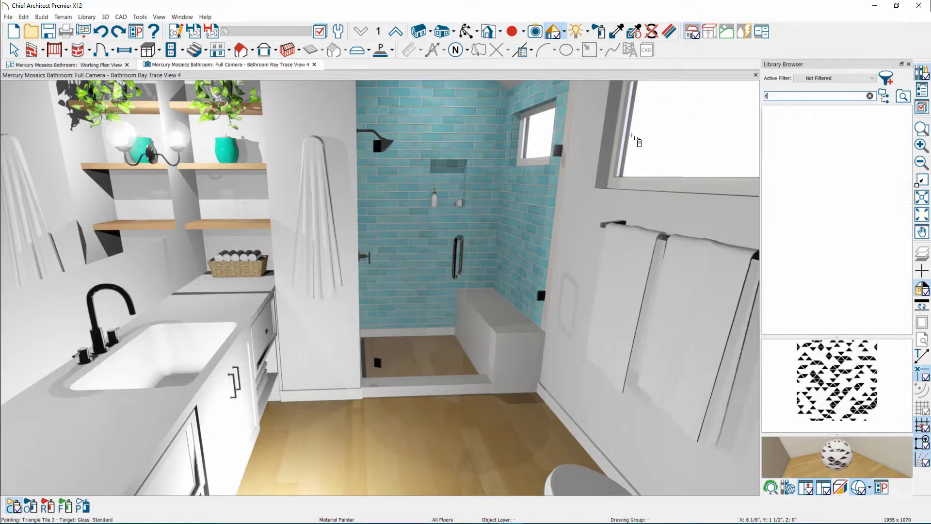
type("riangle pattern tile")
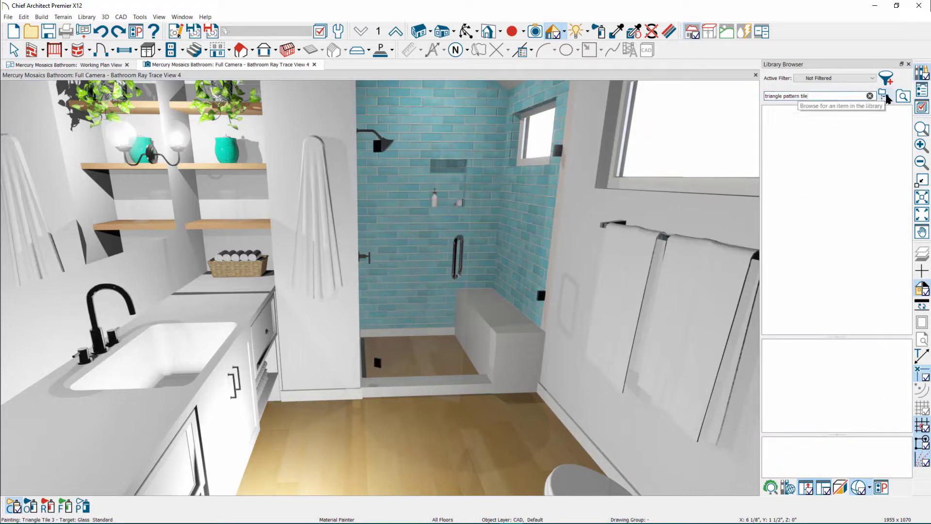
left_click(870, 96)
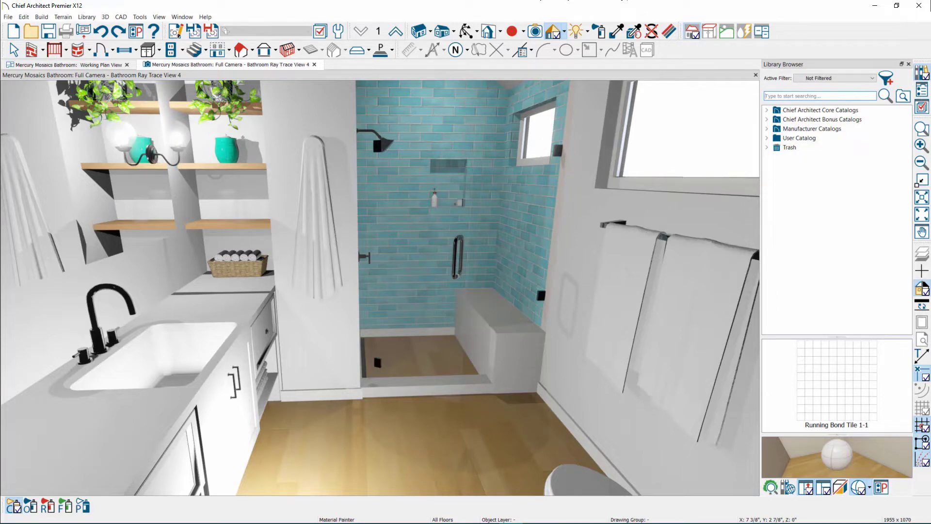
Switch to the web browser, reset the 3D Library site to its full catalog list and open the ChiefTalk forum home page
key("alt+Tab")
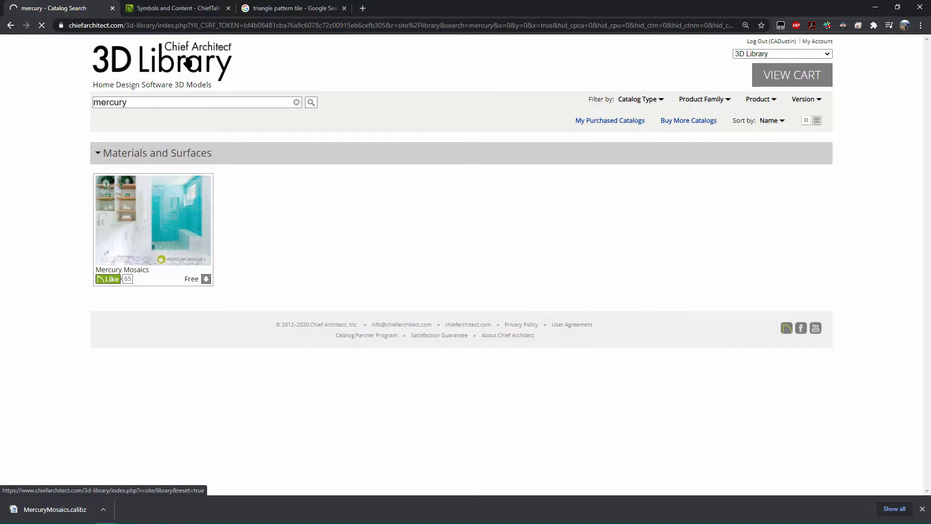
left_click(188, 62)
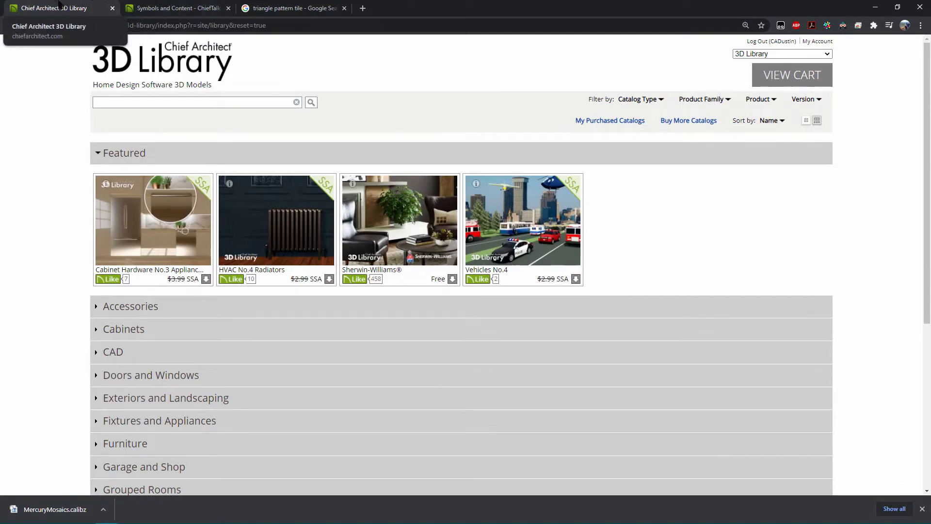
left_click(182, 4)
scroll(78, 112, "up", 15)
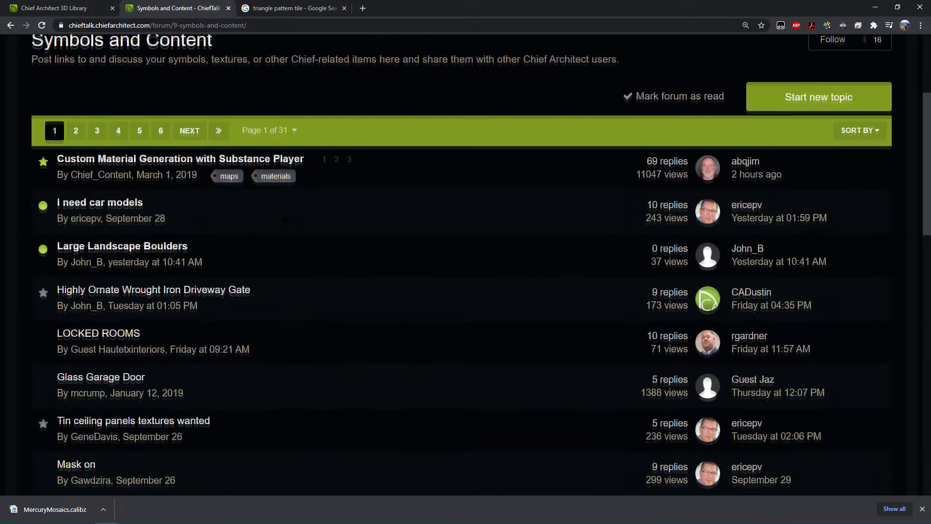
left_click(77, 111)
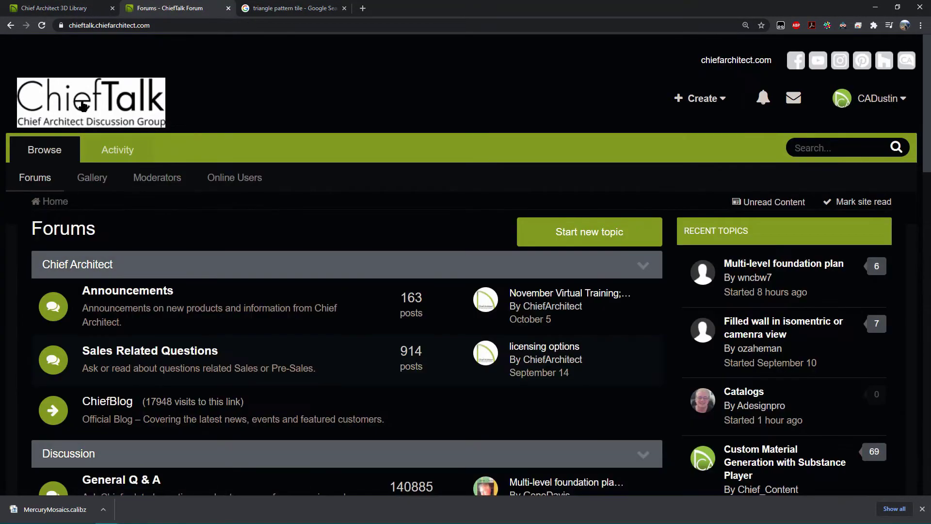
Open the Symbols and Content forum under Discussion and look through its topics
scroll(206, 150, "down", 3)
scroll(197, 220, "down", 2)
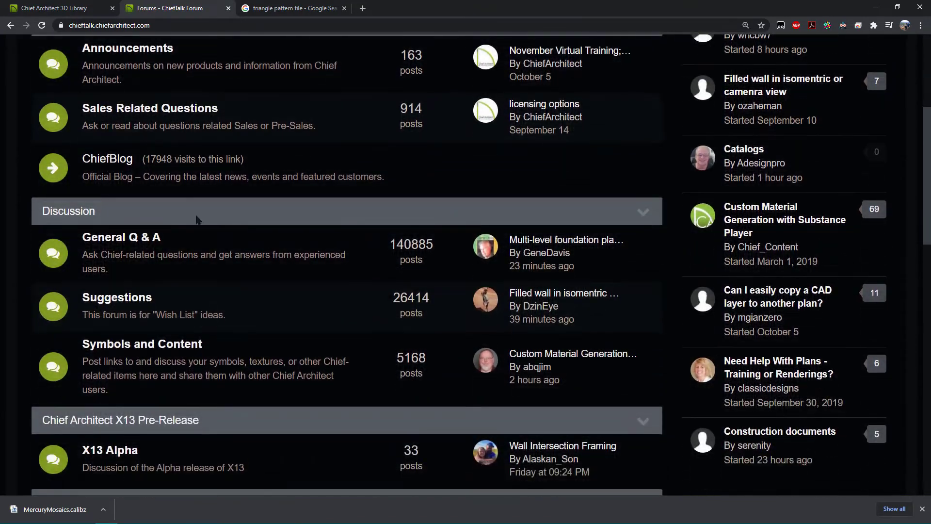
left_click(160, 344)
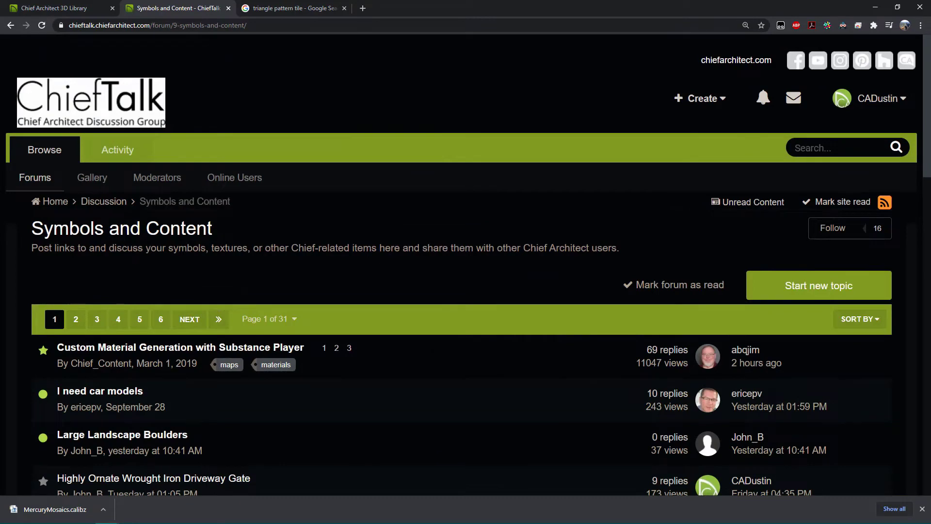
scroll(435, 346, "down", 3)
scroll(435, 347, "down", 2)
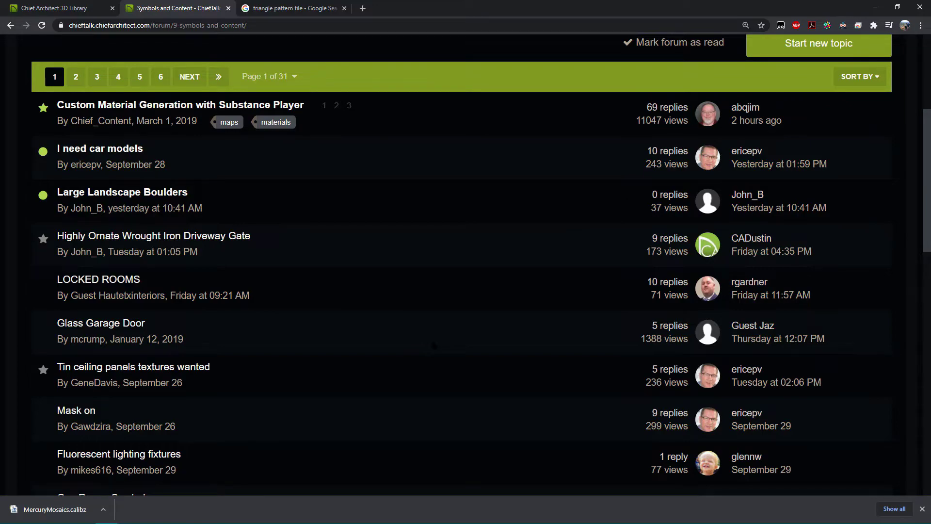
scroll(433, 344, "down", 6)
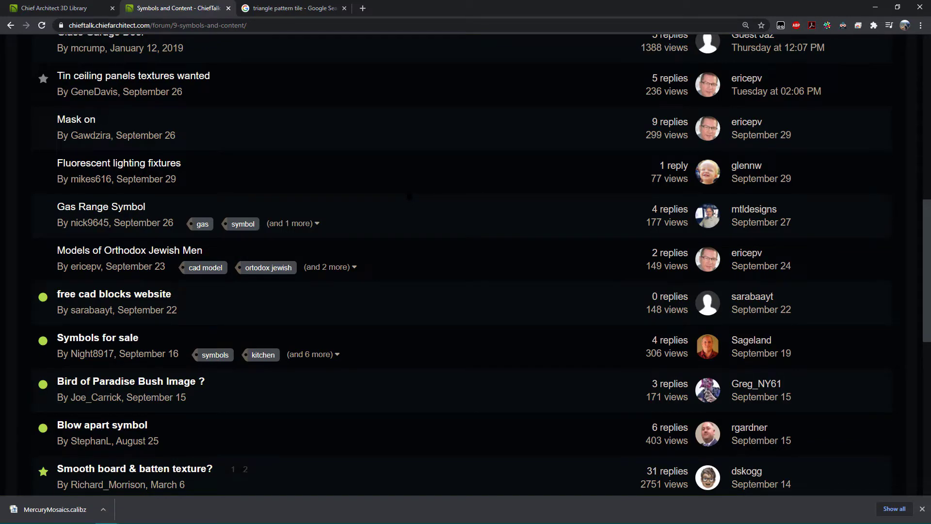
scroll(465, 267, "down", 2)
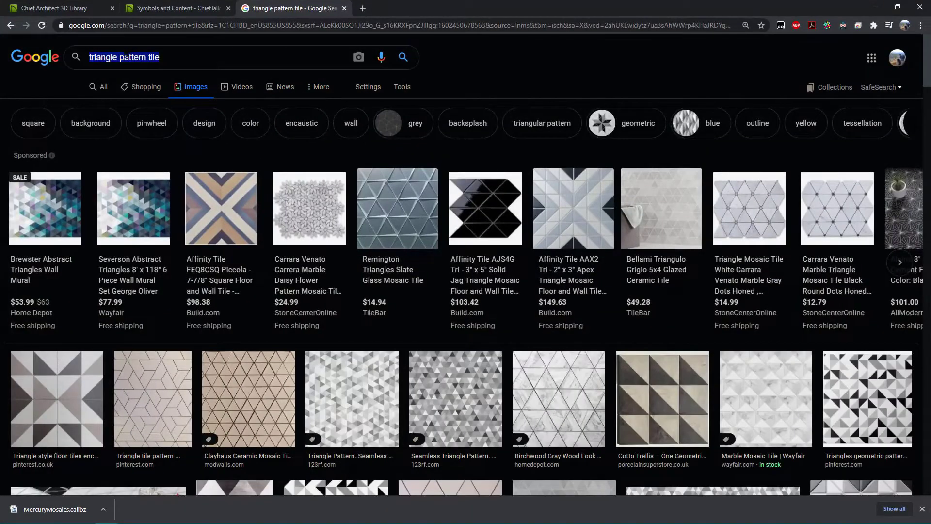
Run the Google image search for "triangle pattern tile" again and look through the results
left_click(156, 57)
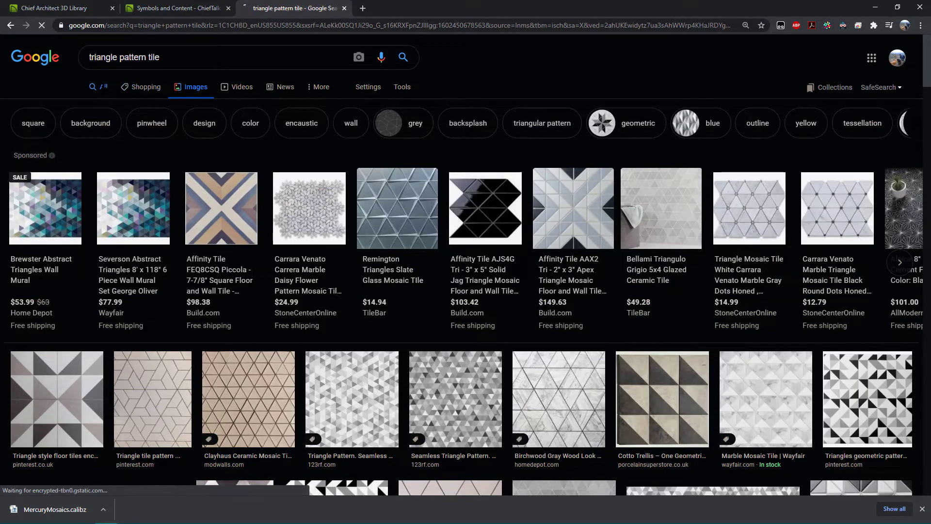
left_click(100, 87)
left_click(199, 93)
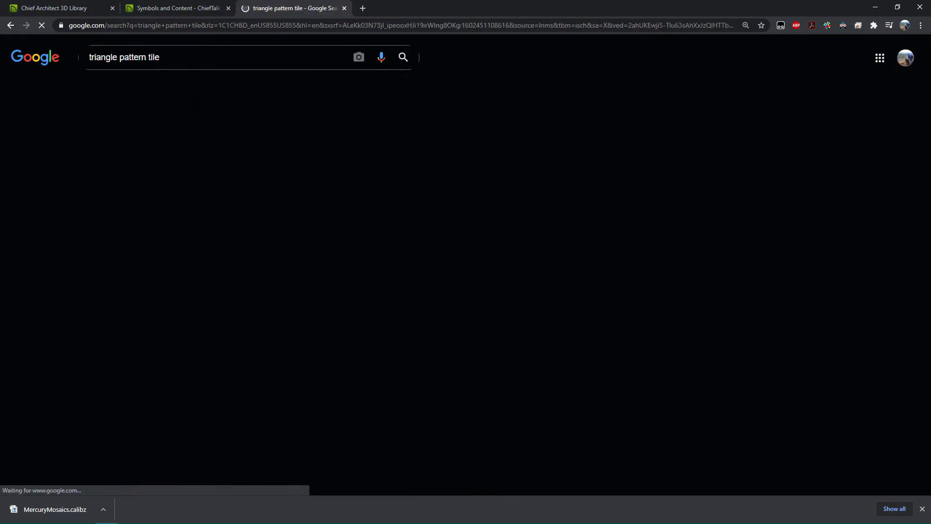
scroll(397, 203, "down", 1)
scroll(449, 287, "down", 10)
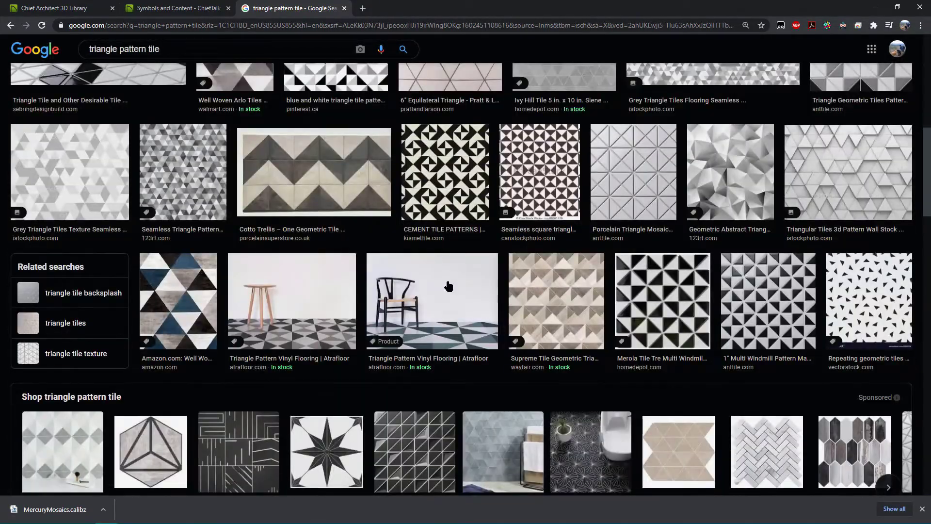
scroll(449, 286, "down", 4)
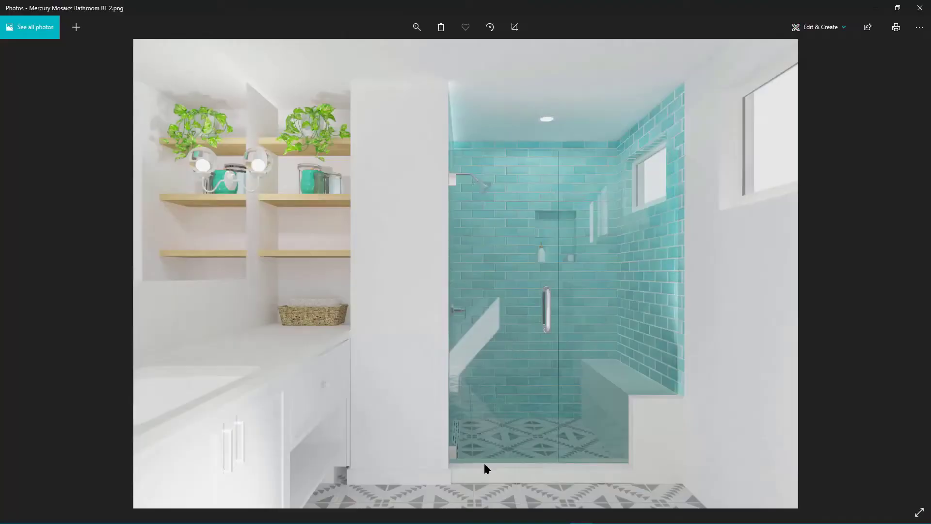
Place Mercury Mosaics Bathroom RT 2.png side by side with the image search and enlarge the shower floor tile
scroll(488, 468, "up", 2)
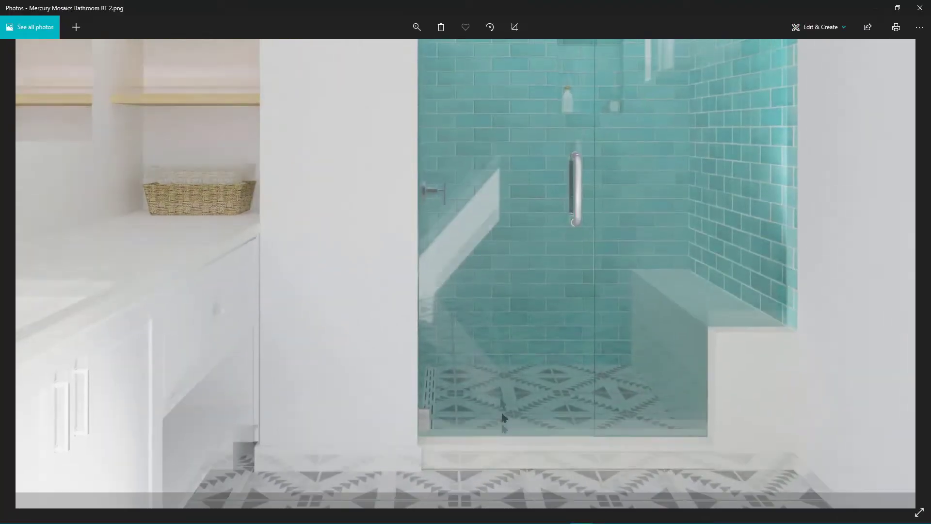
left_click_drag(503, 417, 437, 410)
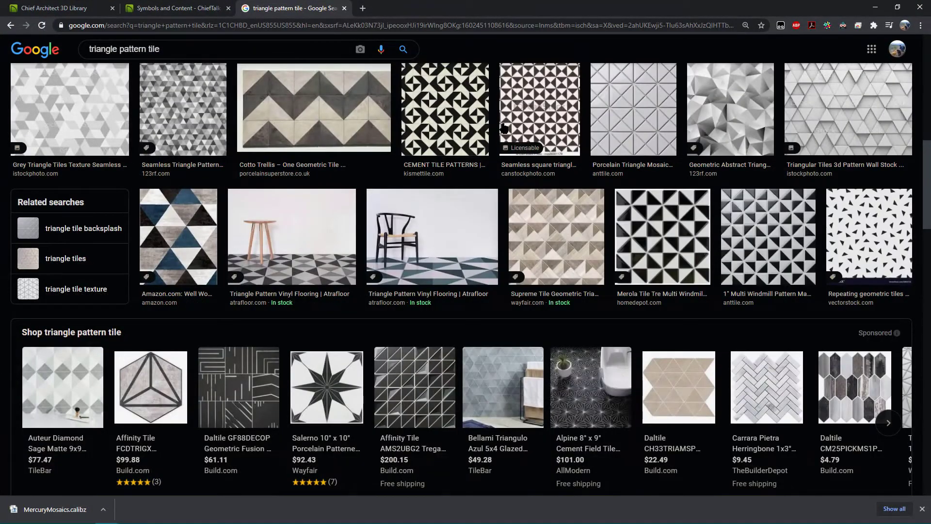
key("super+Right")
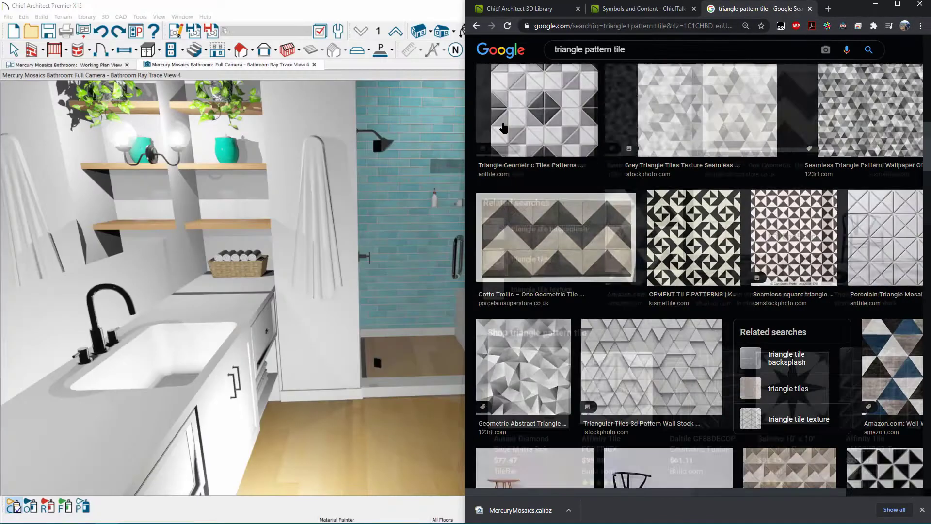
key("alt+Tab")
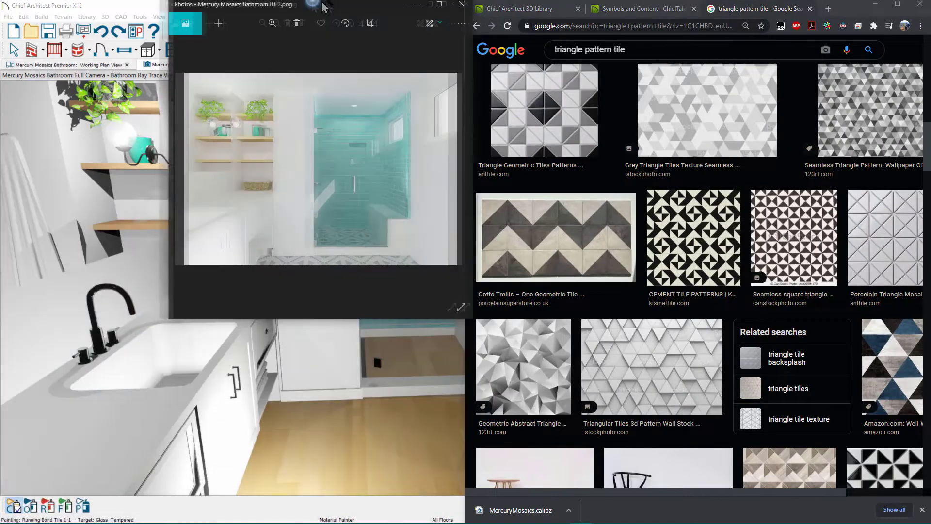
key("super+Left")
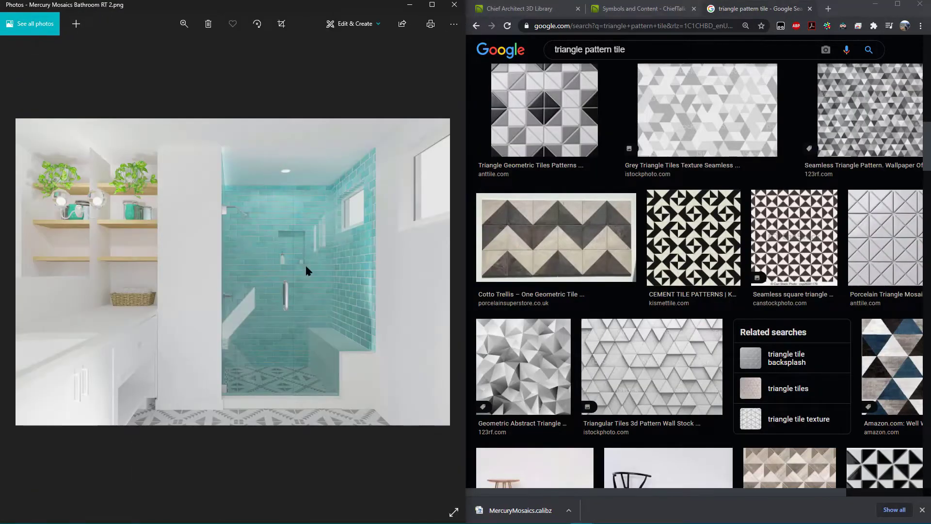
scroll(266, 359, "up", 5)
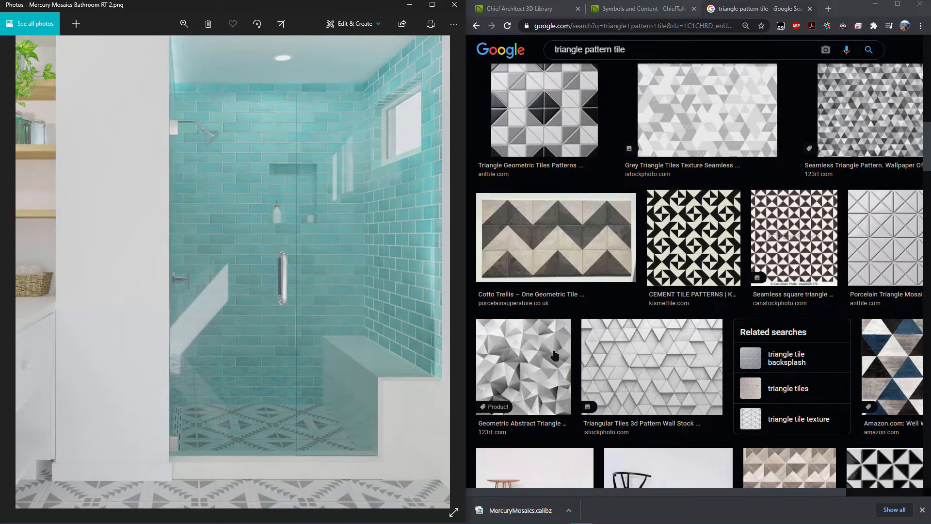
Look through further triangle pattern tile image results for one resembling the reference photo's shower floor
scroll(634, 305, "down", 3)
scroll(634, 304, "down", 8)
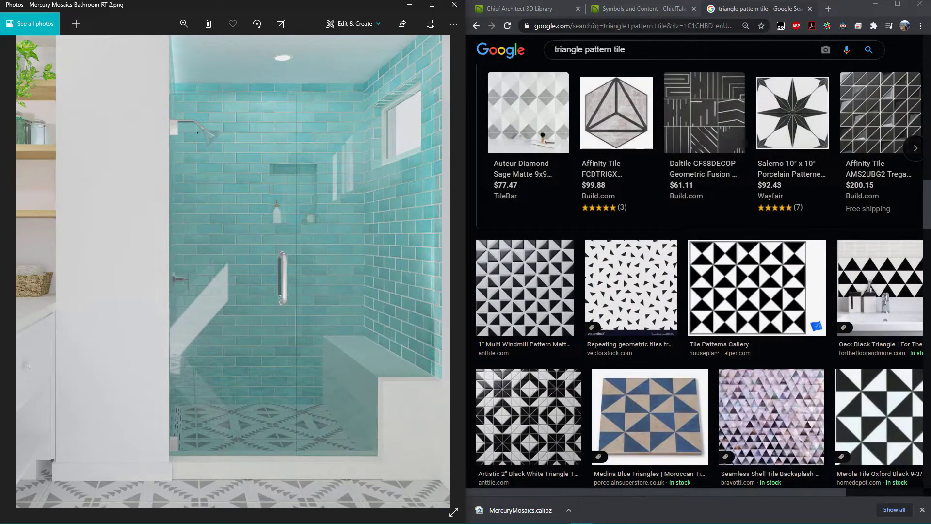
scroll(705, 315, "down", 2)
scroll(720, 354, "down", 5)
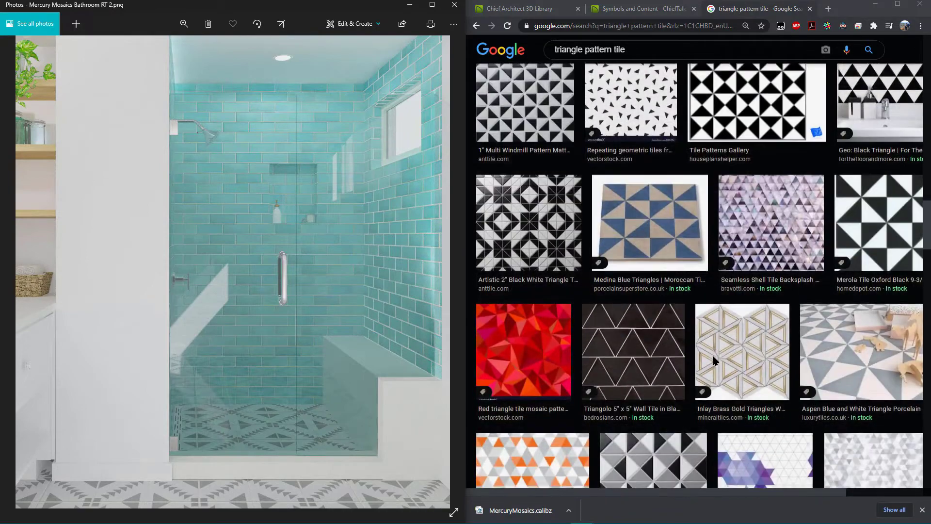
scroll(719, 353, "down", 3)
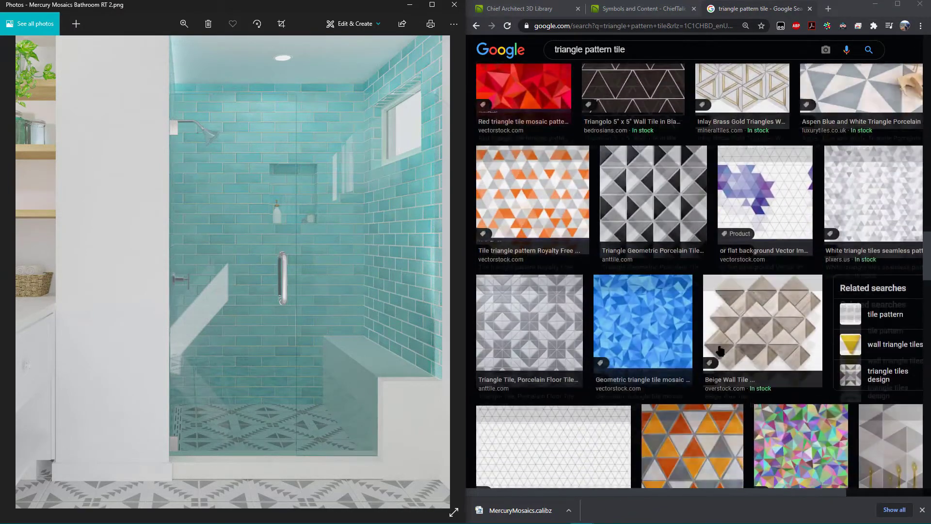
scroll(720, 351, "down", 1)
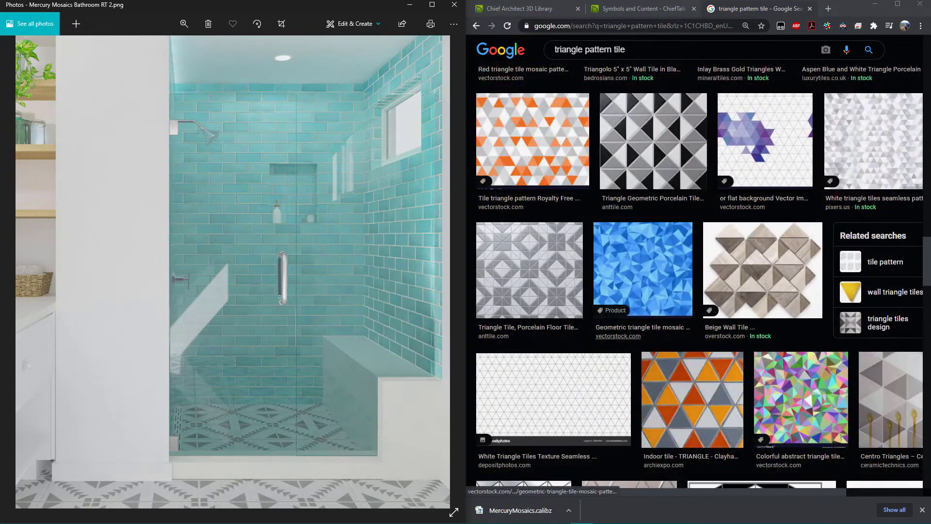
Preview the gray Triangle Tile, Porcelain Floor Tile image from anttile.com and look through its related images and further results
left_click(506, 290)
scroll(833, 230, "down", 4)
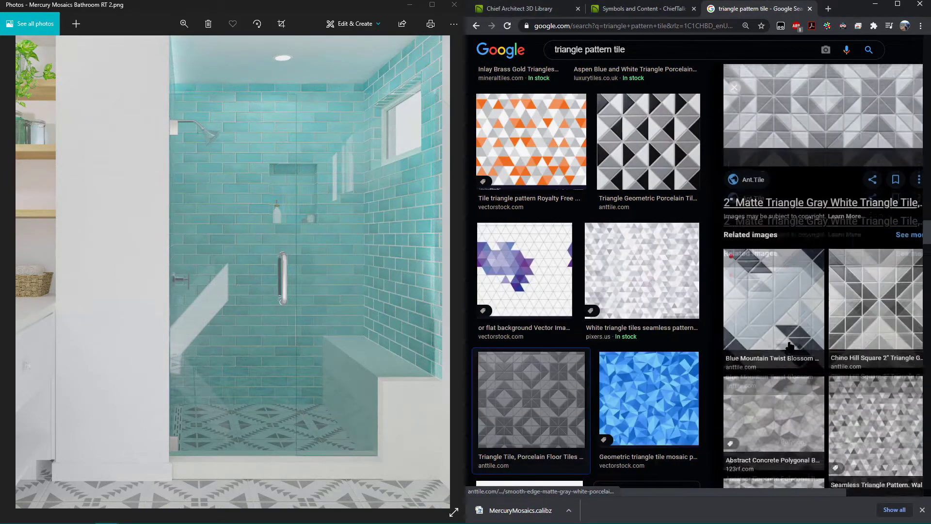
scroll(832, 230, "down", 10)
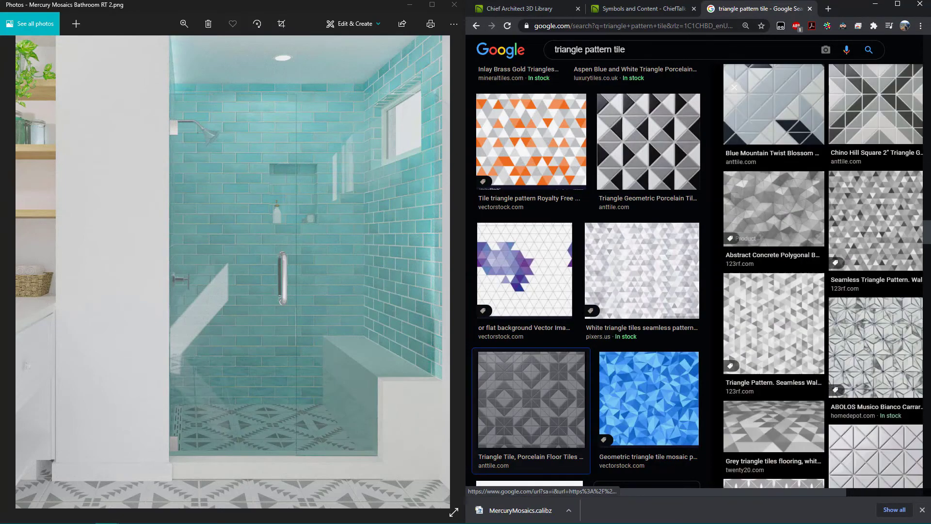
scroll(822, 277, "down", 2)
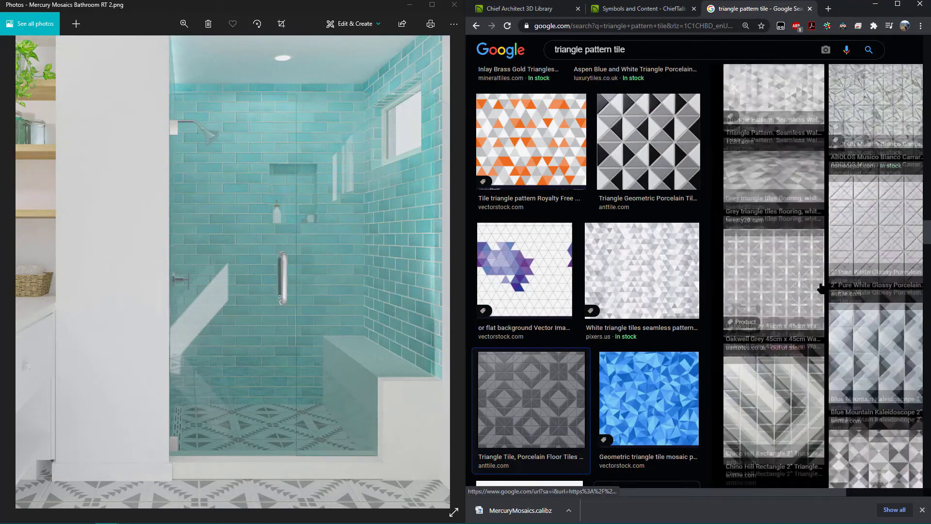
scroll(621, 328, "down", 4)
scroll(622, 328, "down", 7)
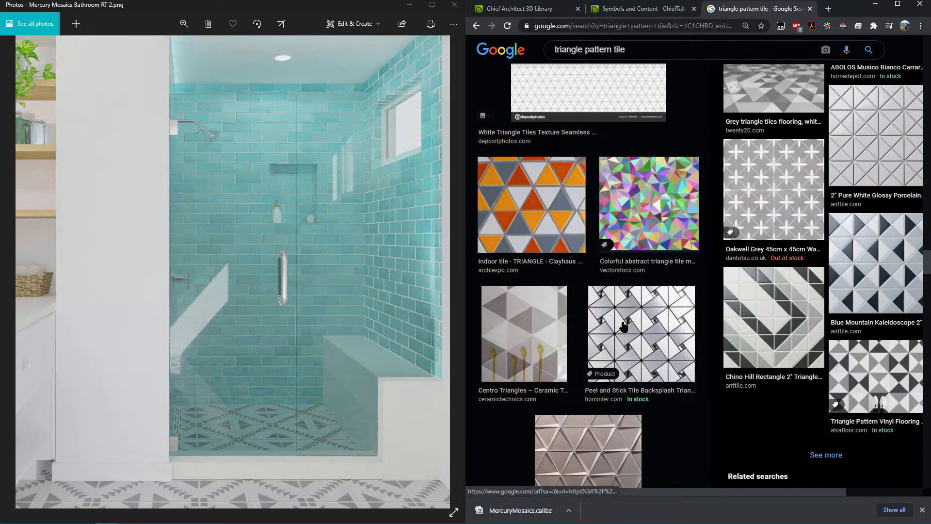
scroll(623, 327, "down", 7)
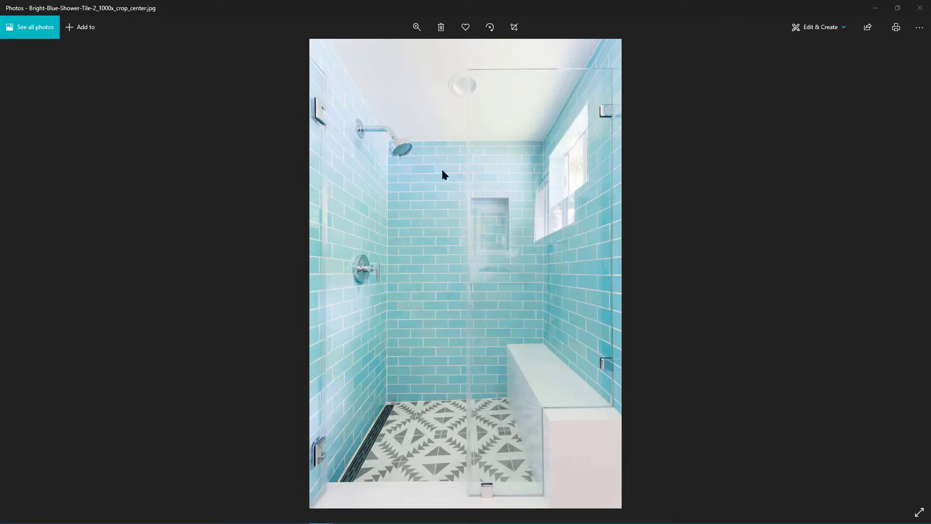
Run a Google reverse image search using the photo Bright-Blue-Shower-Tile-2_1000x_crop_center.jpg
key("super+Down")
key("super+Down")
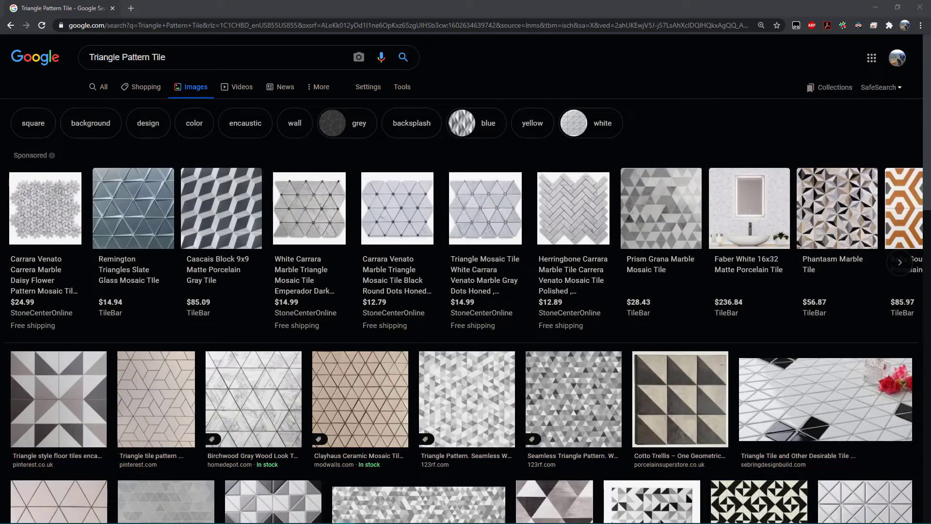
left_click_drag(164, 0, 309, 124)
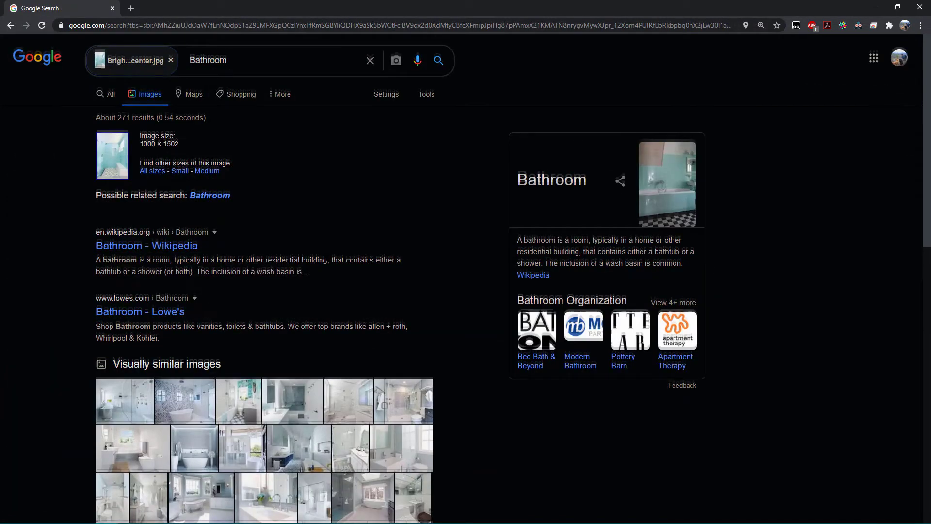
Look through the reverse image search results, including visually similar images and pages with matching images, for the tile's source
scroll(296, 315, "down", 3)
scroll(229, 323, "up", 3)
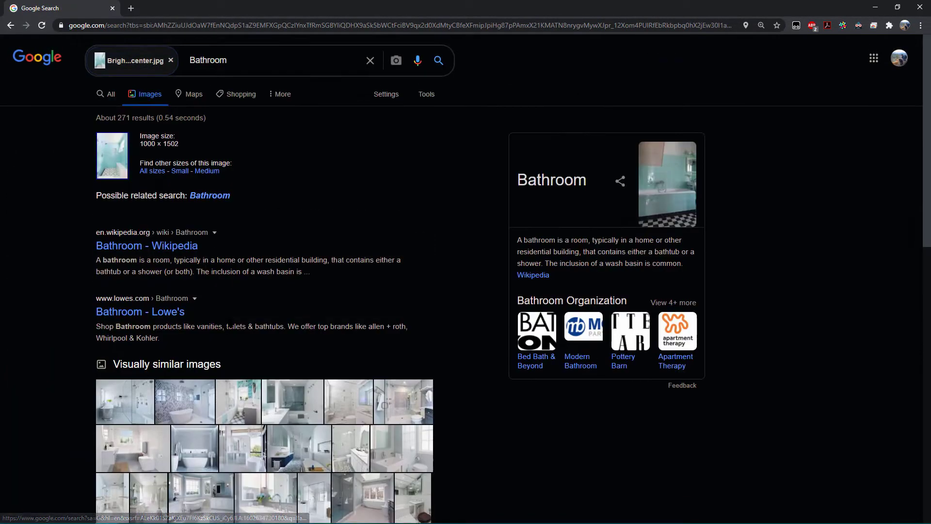
scroll(231, 291, "down", 10)
scroll(233, 240, "down", 1)
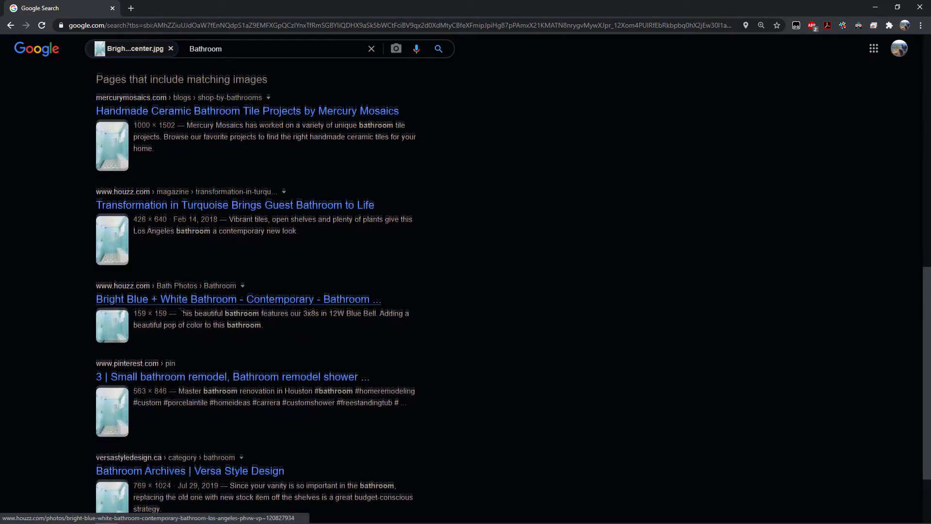
scroll(204, 339, "down", 1)
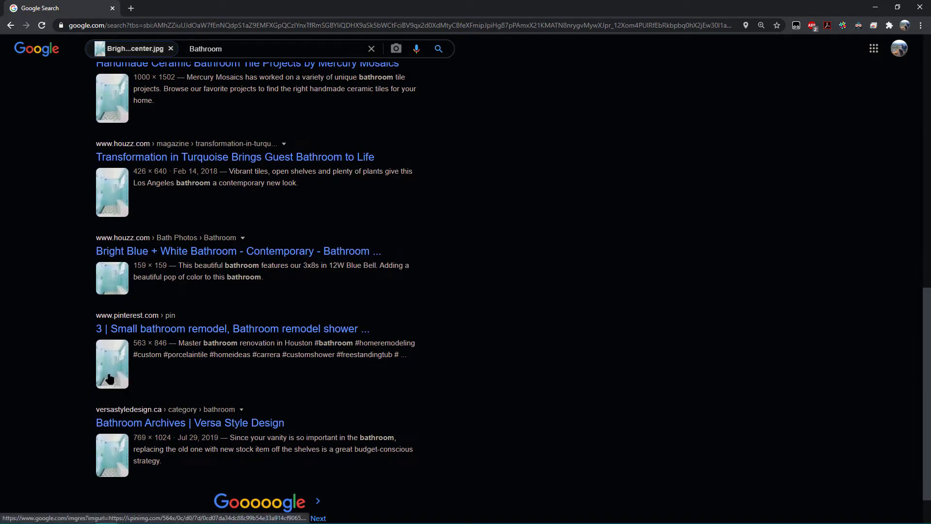
scroll(304, 358, "up", 20)
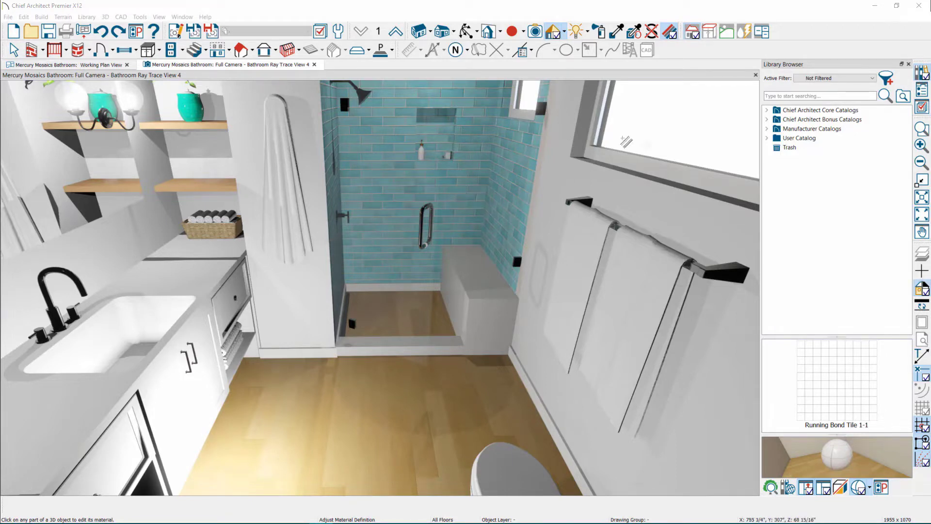
Switch to Chief Architect and open the Materials Tile Basics catalog in the Chief Architect Bonus Catalogs
left_click(767, 120)
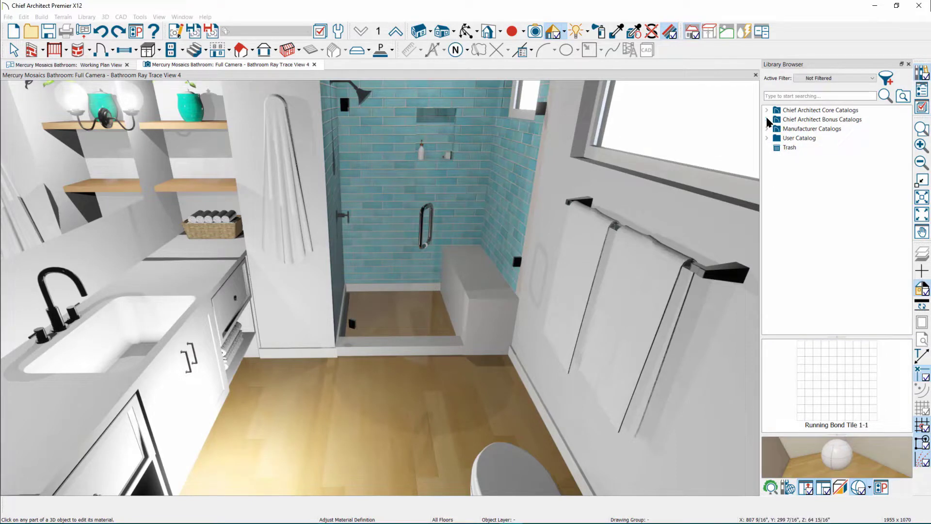
scroll(821, 203, "down", 15)
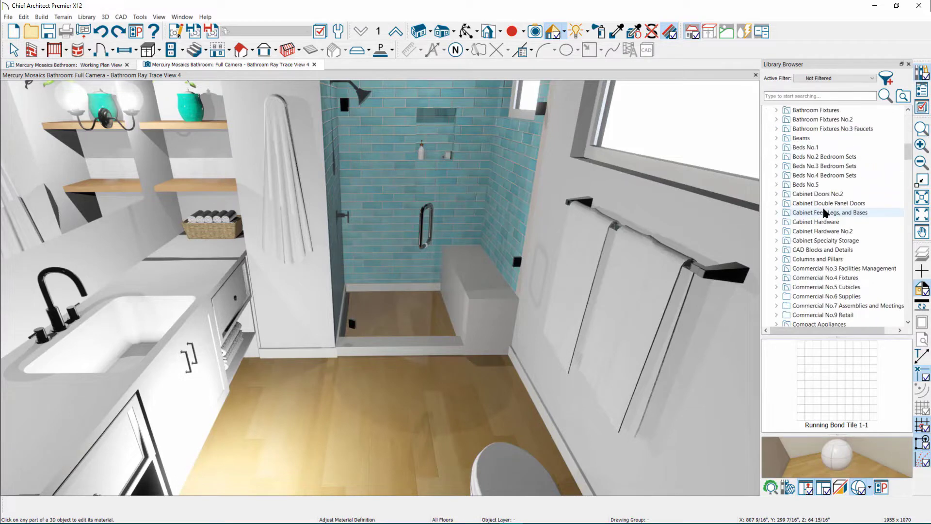
scroll(830, 216, "down", 15)
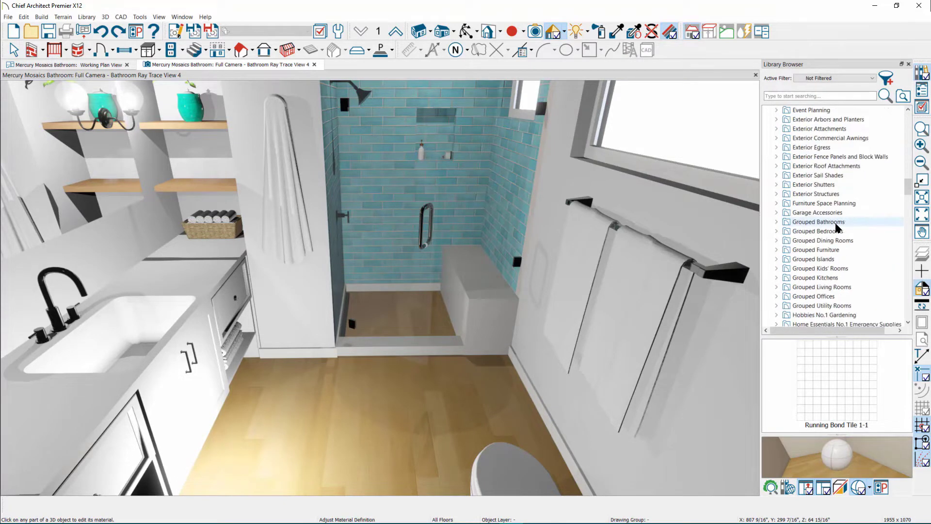
scroll(836, 228, "down", 15)
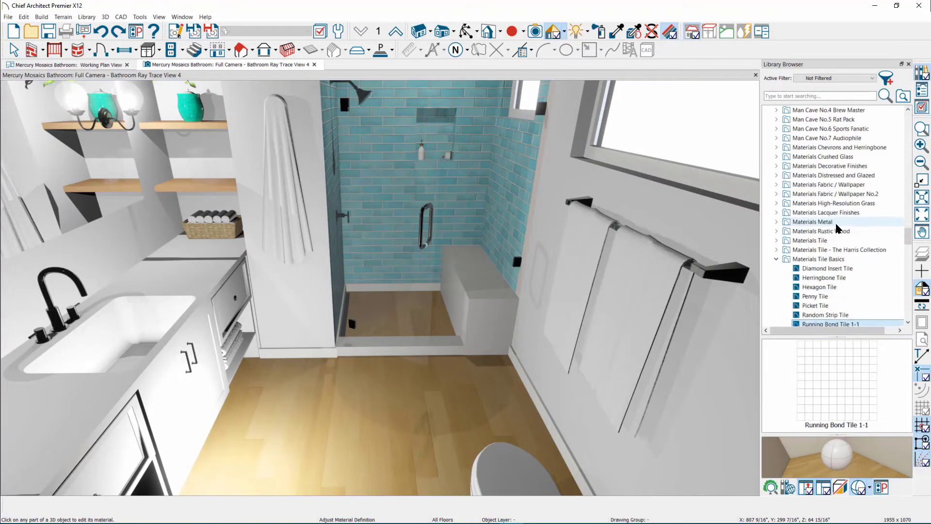
scroll(834, 262, "down", 3)
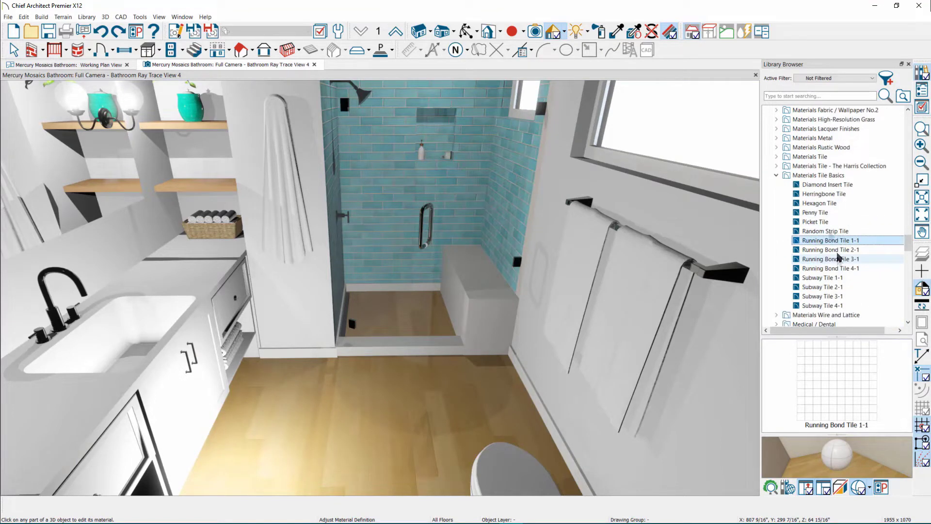
left_click(802, 177)
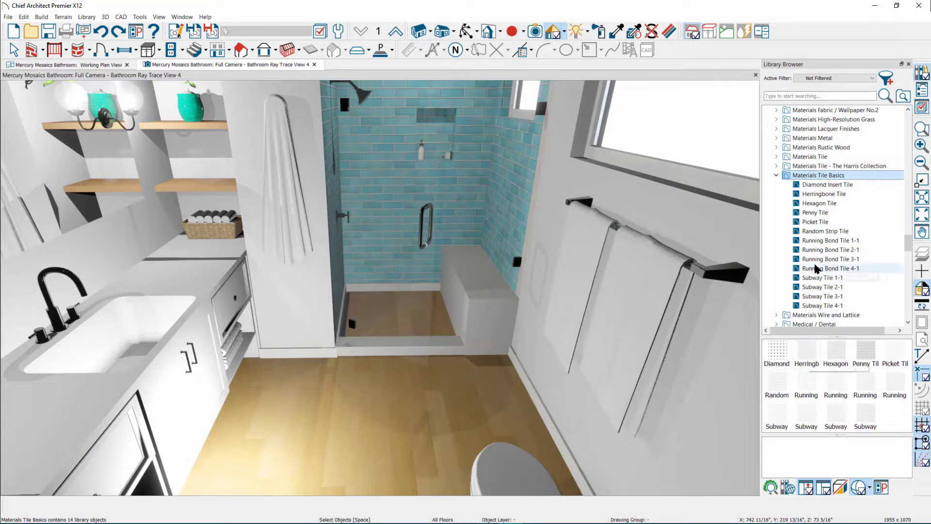
Apply the Running Bond Tile 1-1 material to the bathroom floor outside the shower
left_click(824, 240)
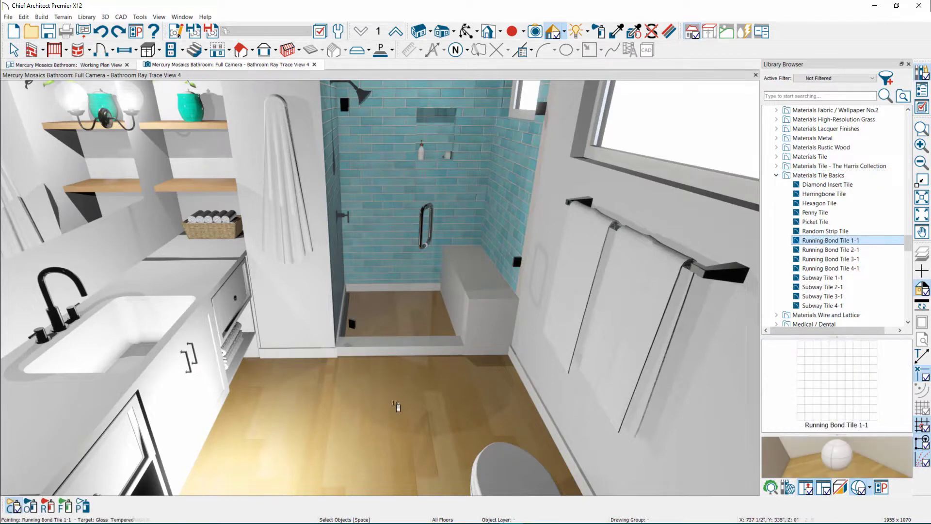
left_click(371, 415)
middle_click_drag(373, 416, 401, 376)
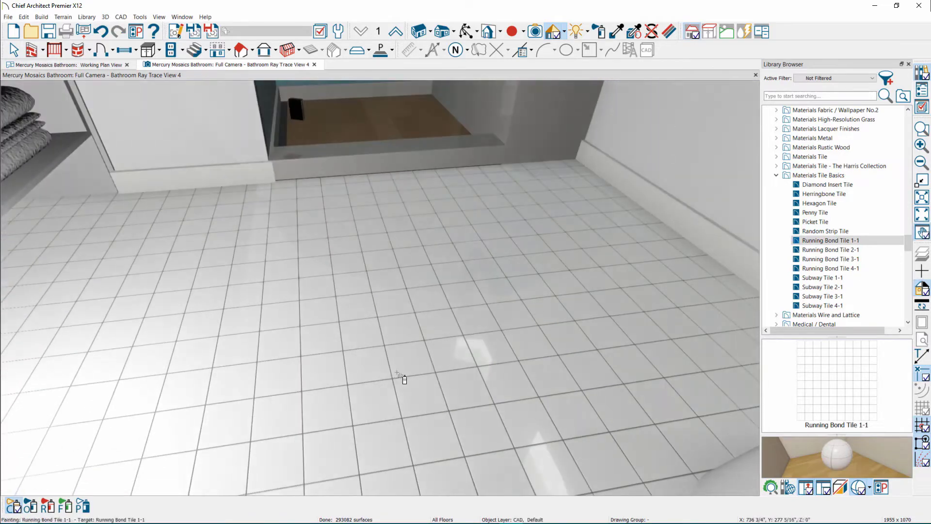
key("space")
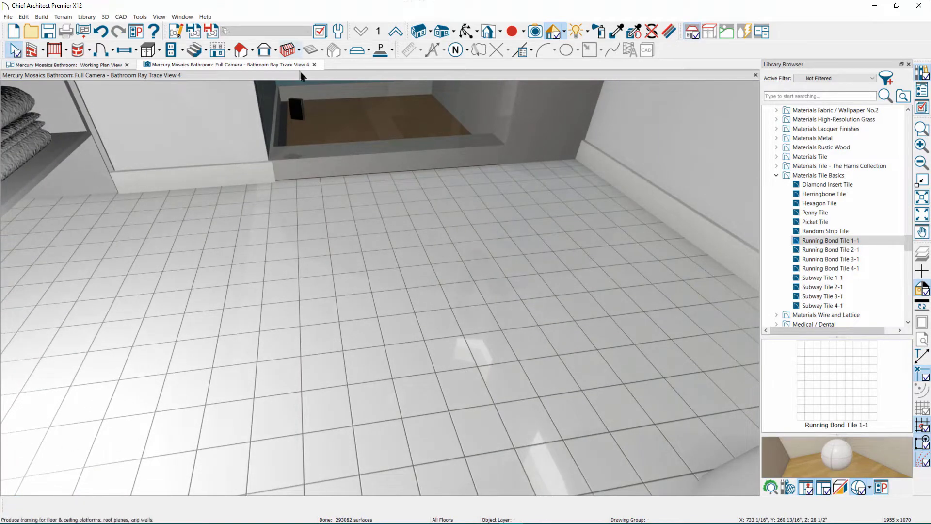
Render the camera view as Vector View to examine the floor's tile pattern, and return it to Physically Based
left_click(552, 37)
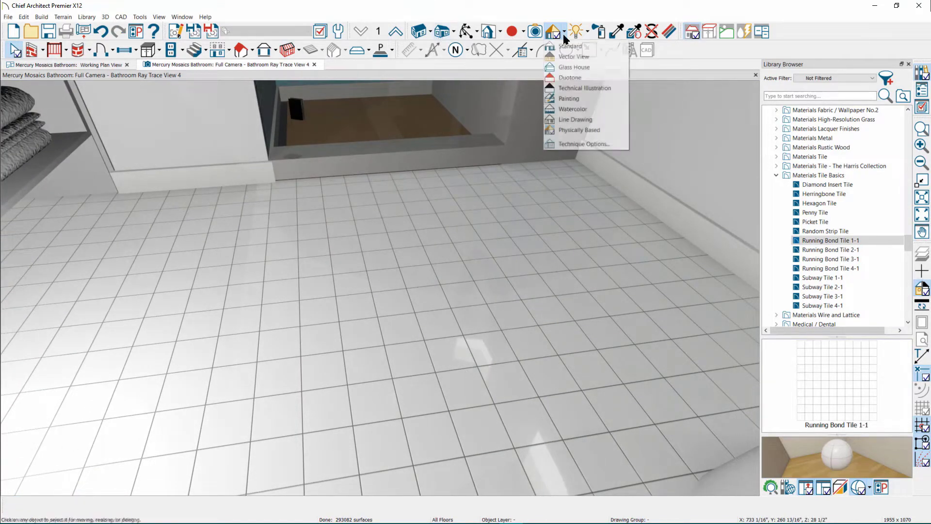
left_click(555, 122)
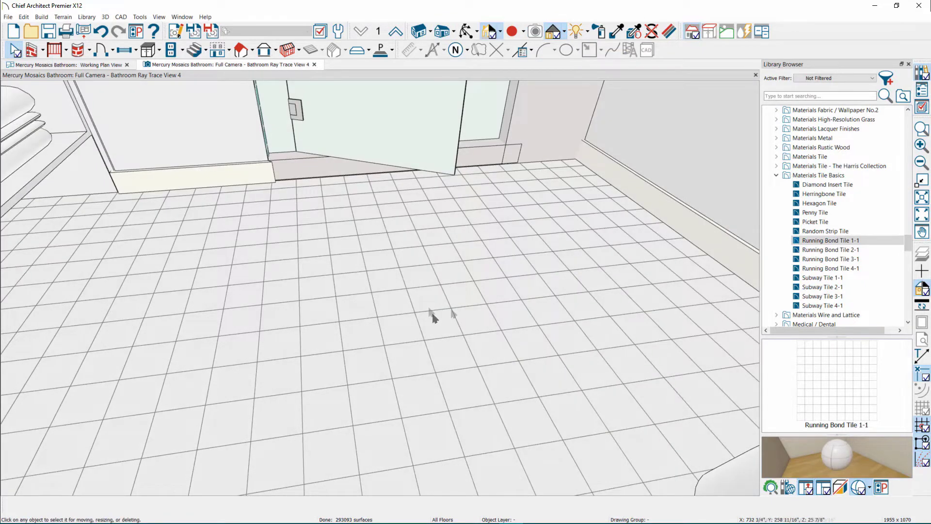
left_click(565, 33)
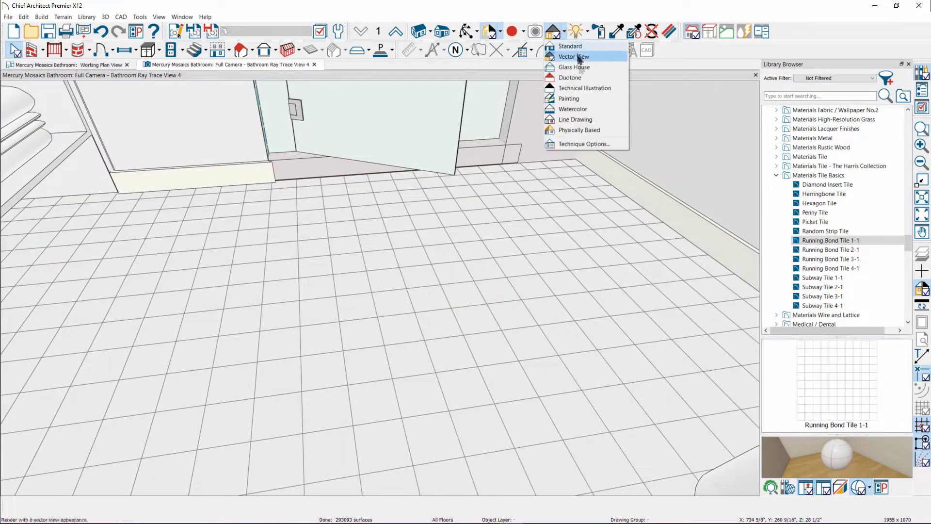
left_click(600, 136)
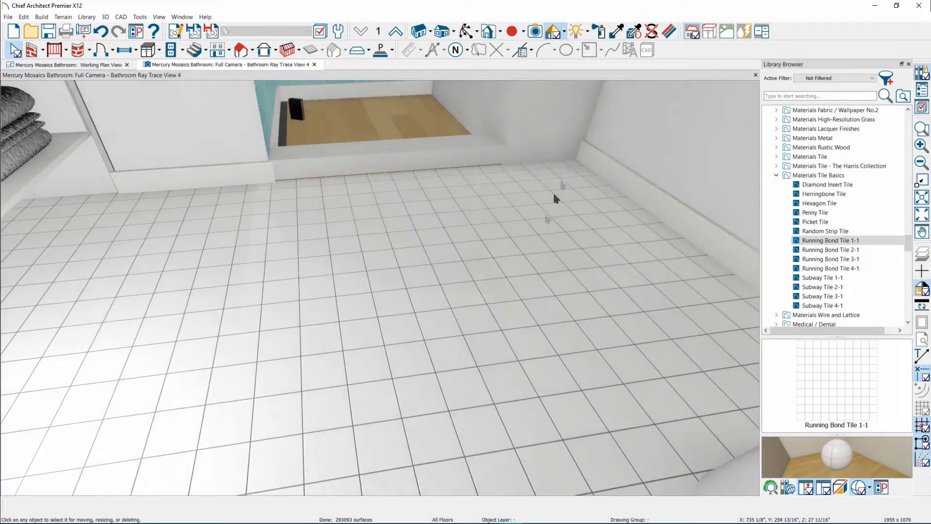
Open the floor tile's material definition and set its texture X and Y scale to 100" with the aspect ratio retained
left_click(670, 31)
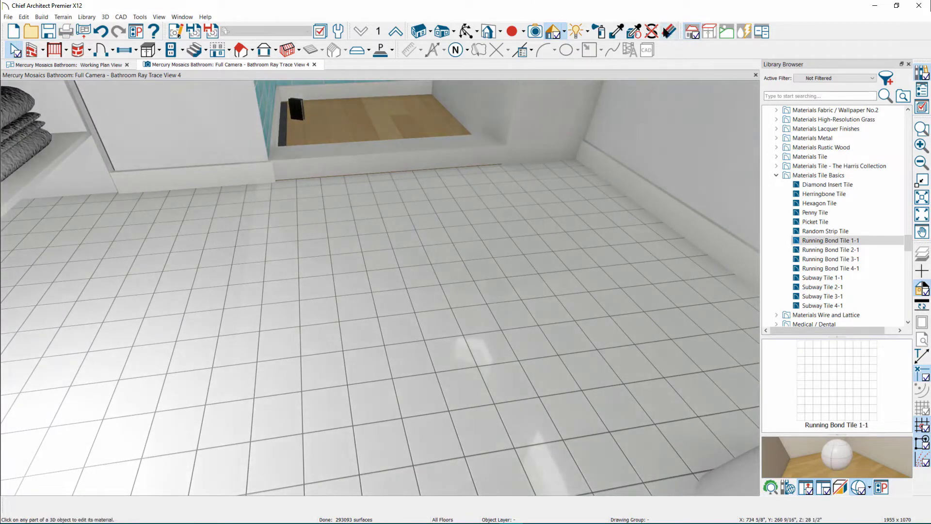
left_click(454, 330)
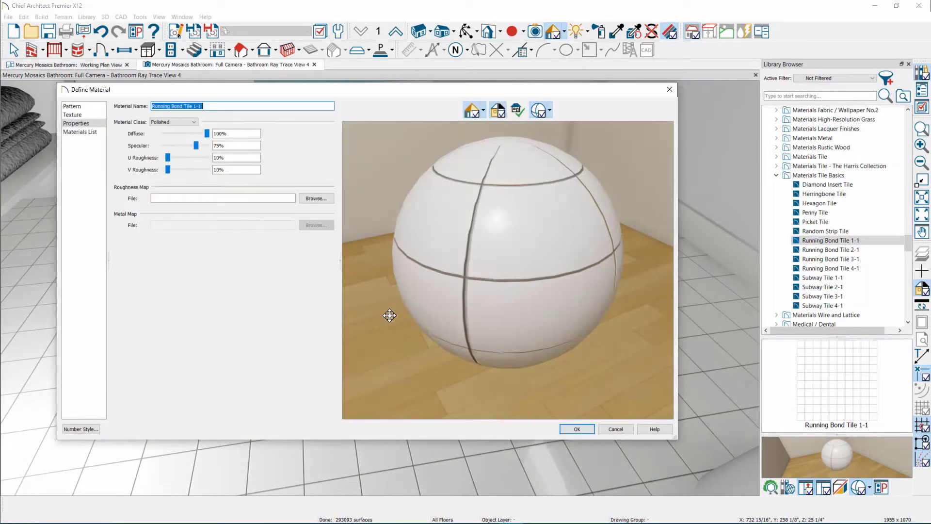
left_click(73, 115)
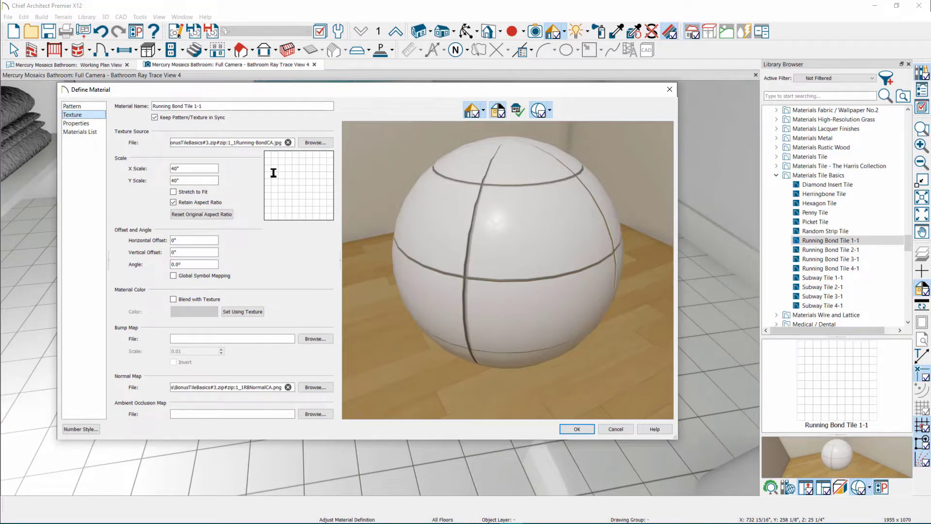
key("Tab")
type("100")
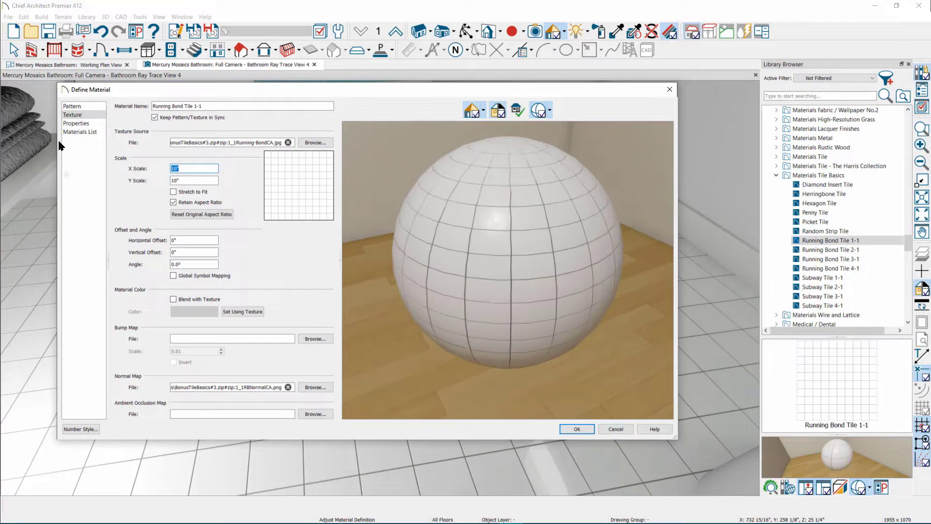
key("Tab")
type("100")
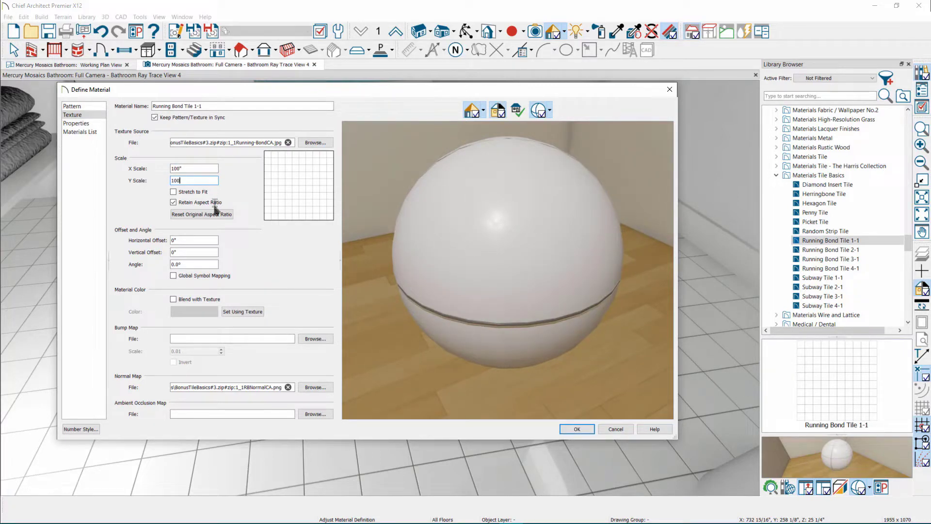
Turn off Retain Aspect Ratio for the floor tile texture and set its X scale to 50"
key("Tab")
left_click(189, 203)
double_click(193, 168)
type("50")
key("Tab")
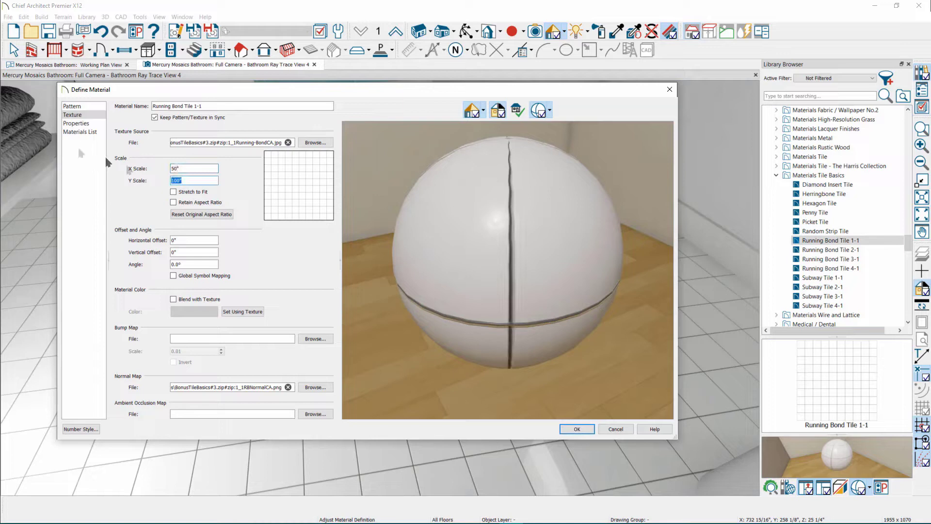
Turn Retain Aspect Ratio back on and set the floor tile texture's X scale to 100"
left_click(187, 203)
double_click(189, 168)
type("100")
key("Tab")
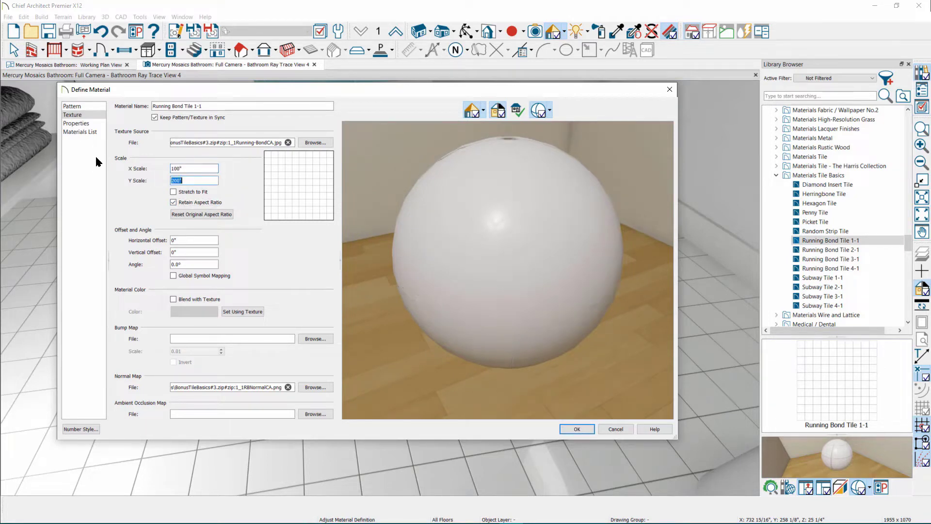
Turn off Retain Aspect Ratio for the floor tile texture and set its Y scale to 100"
left_click(188, 203)
double_click(191, 169)
key("Tab")
type("100")
key("Tab")
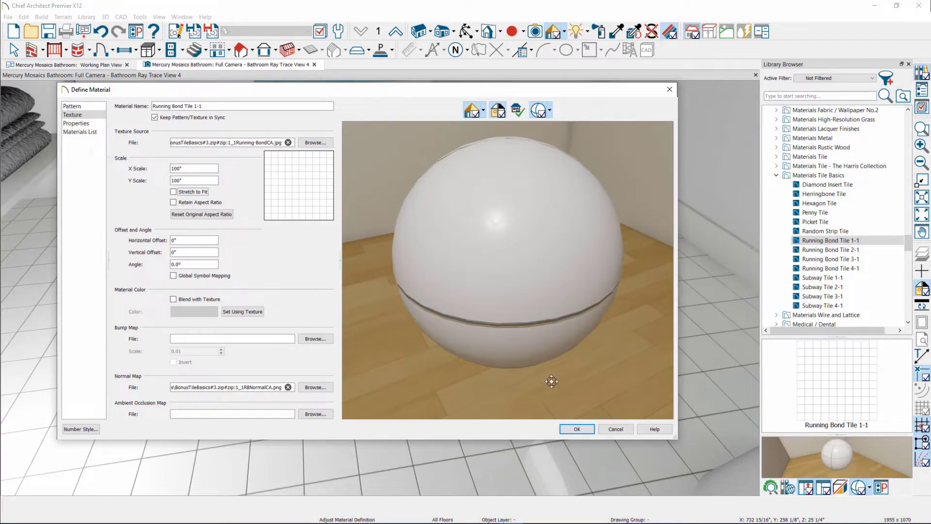
left_click(577, 429)
scroll(376, 360, "down", 5)
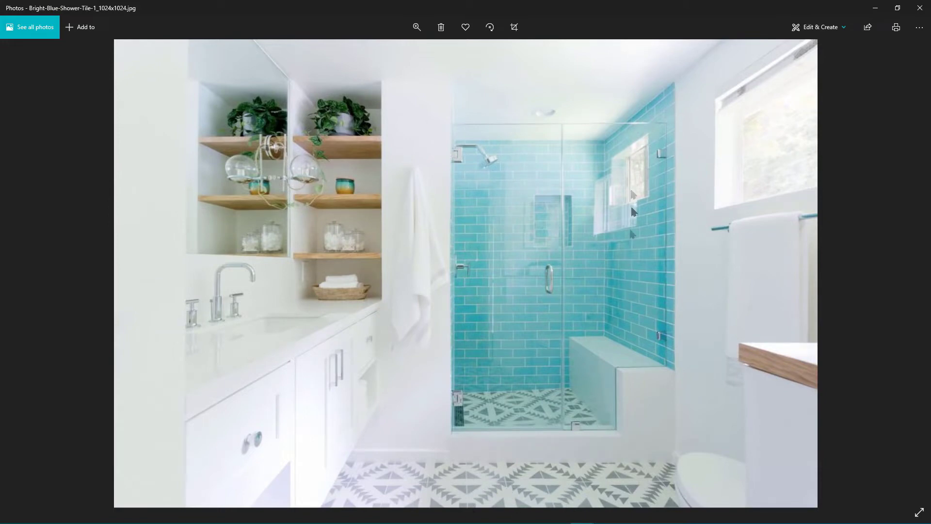
Check the reference photo, and examine the texture source's full file path in the floor tile's material definition
double_click(597, 12)
key("alt+Tab")
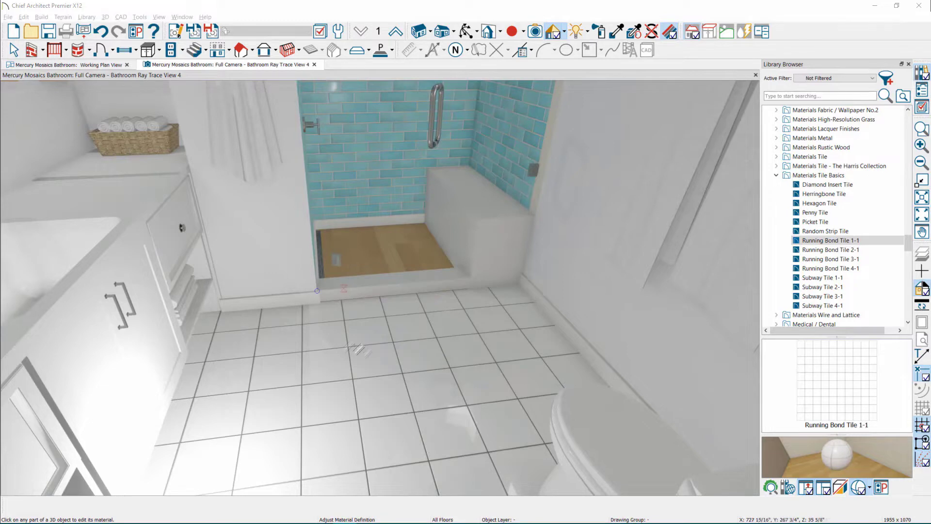
scroll(396, 371, "up", 2)
left_click(405, 342)
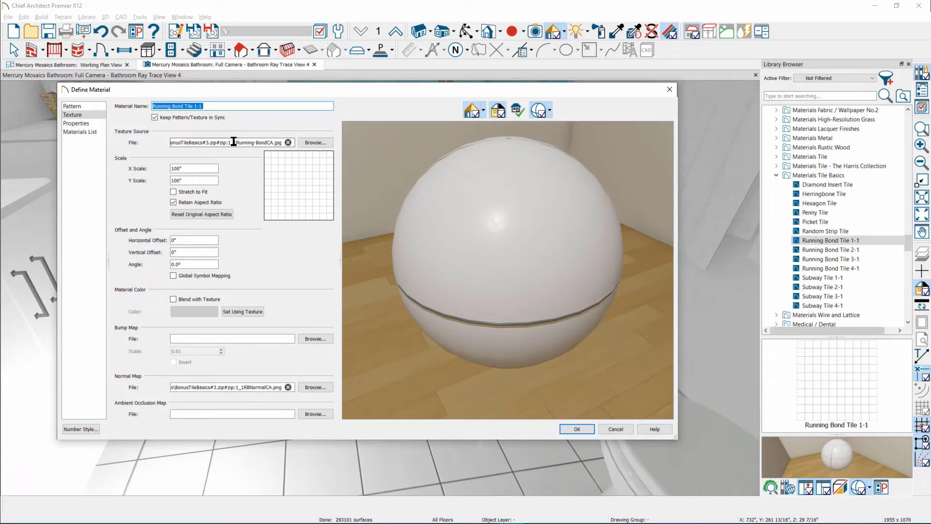
left_click_drag(233, 142, 291, 144)
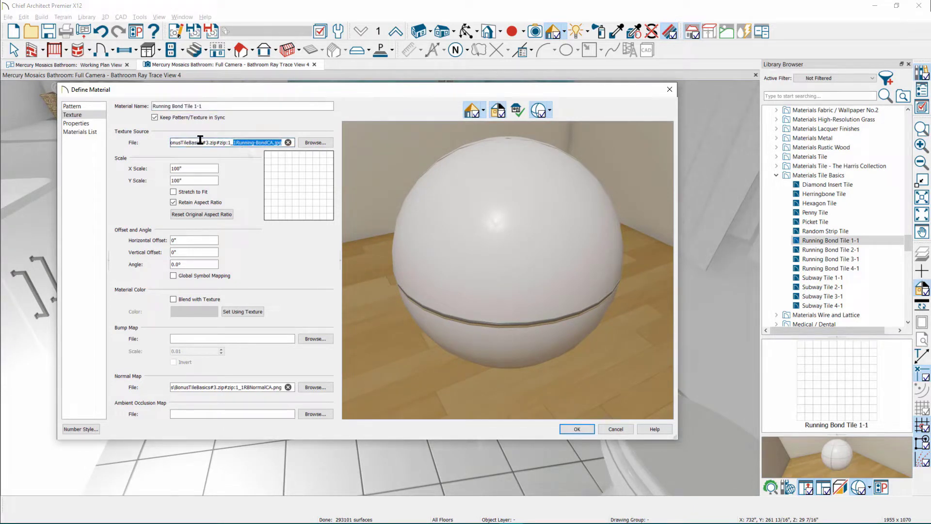
left_click_drag(201, 142, 103, 141)
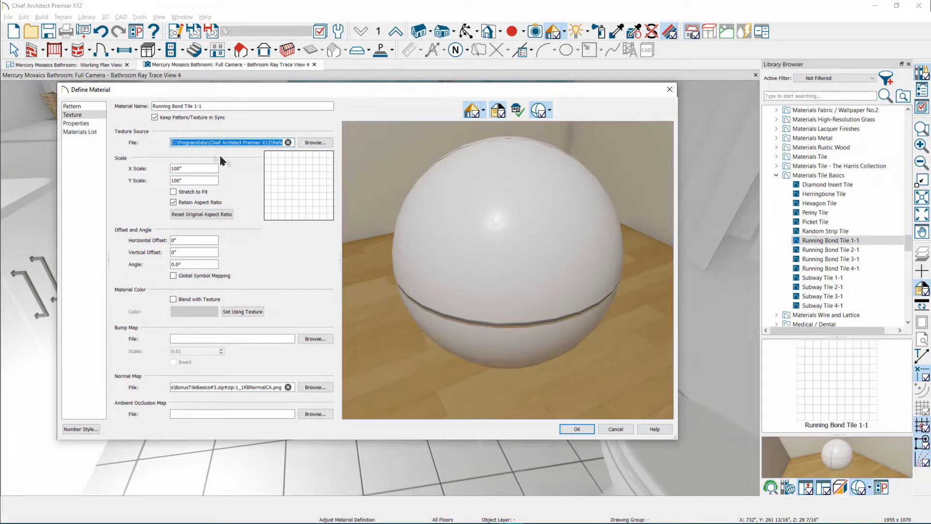
left_click(205, 142)
key("ctrl+a")
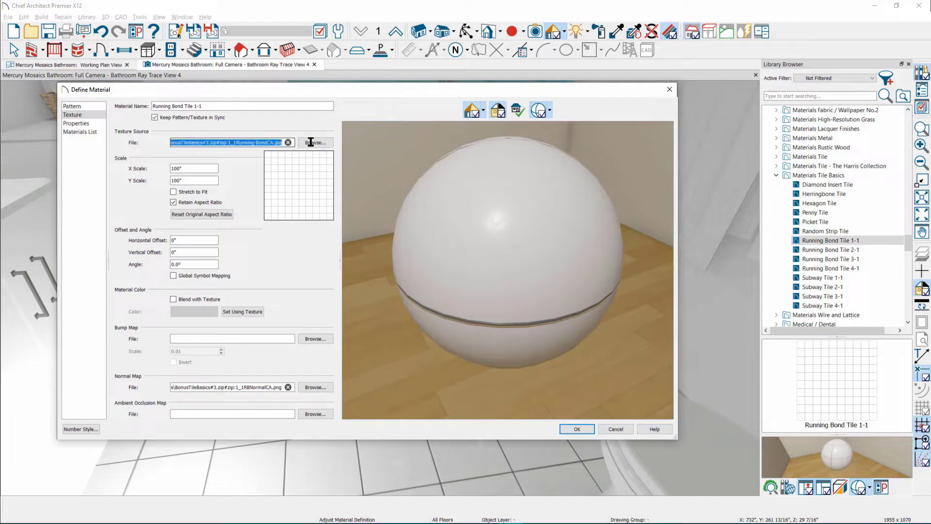
left_click(223, 142)
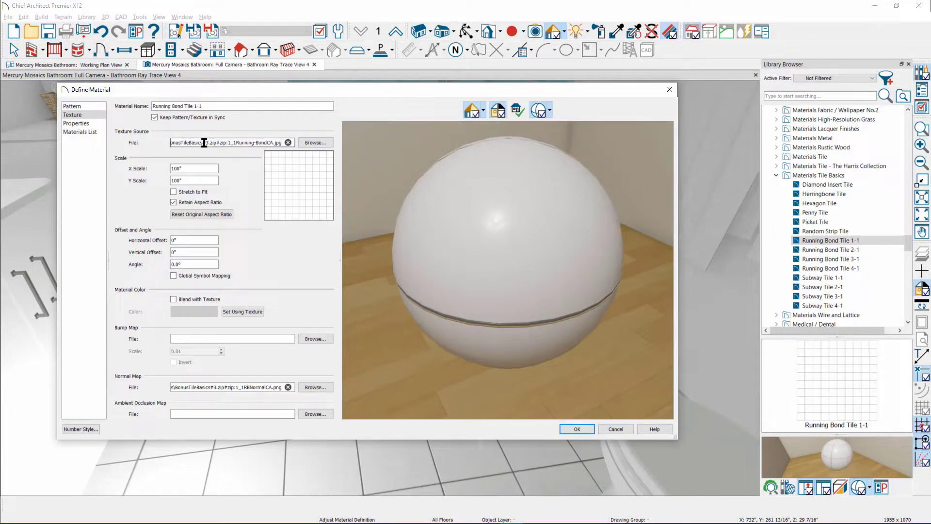
left_click_drag(202, 142, 62, 135)
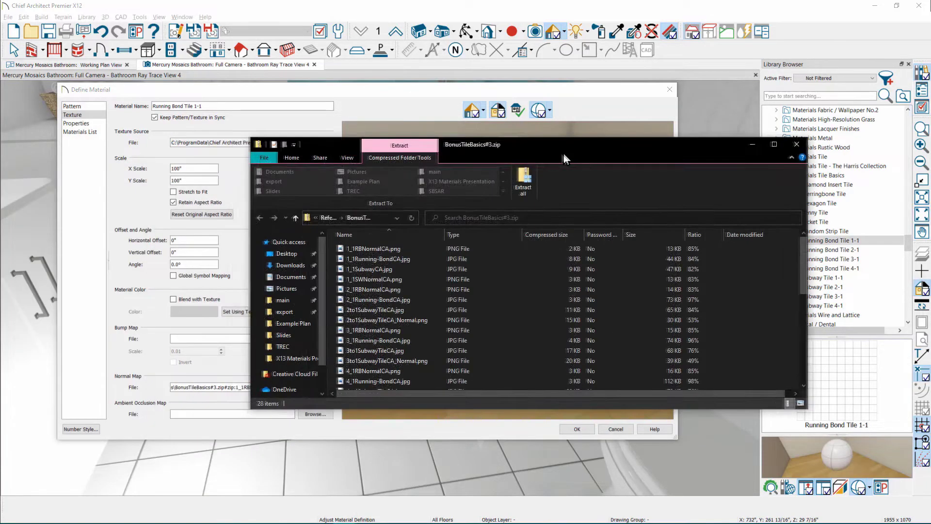
Switch to File Explorer and browse BonusTileBasics#3.zip, matching 1_1Running-BondCA.jpg and its normal map against the floor tile's texture source path
left_click_drag(564, 159, 525, 157)
left_click(390, 277)
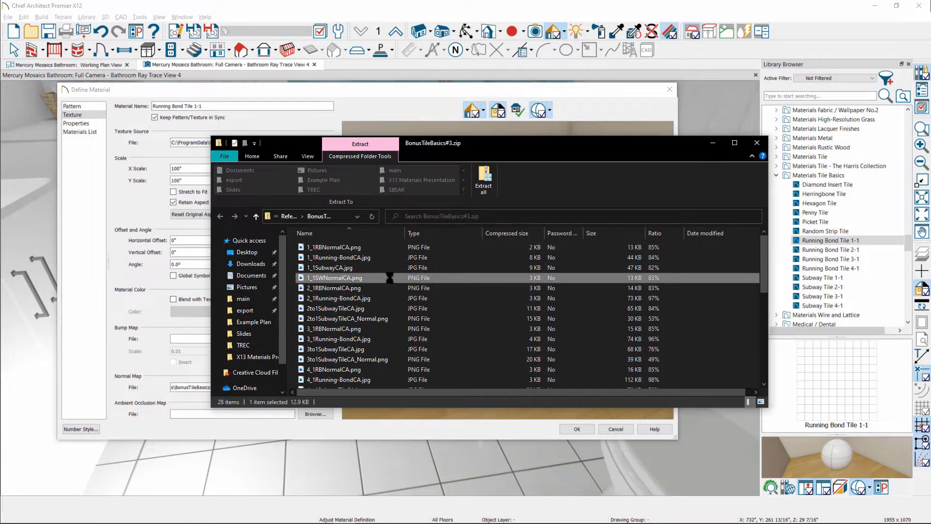
scroll(390, 278, "down", 5)
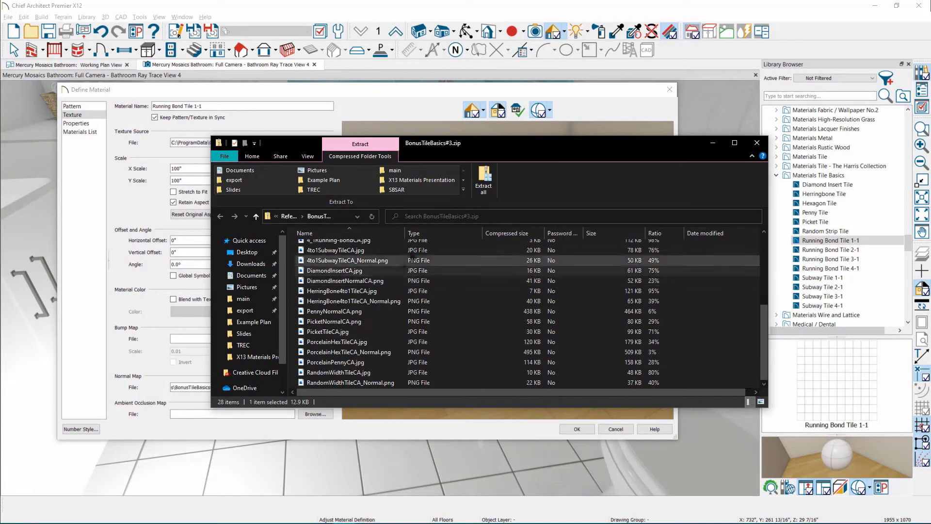
scroll(351, 370, "up", 5)
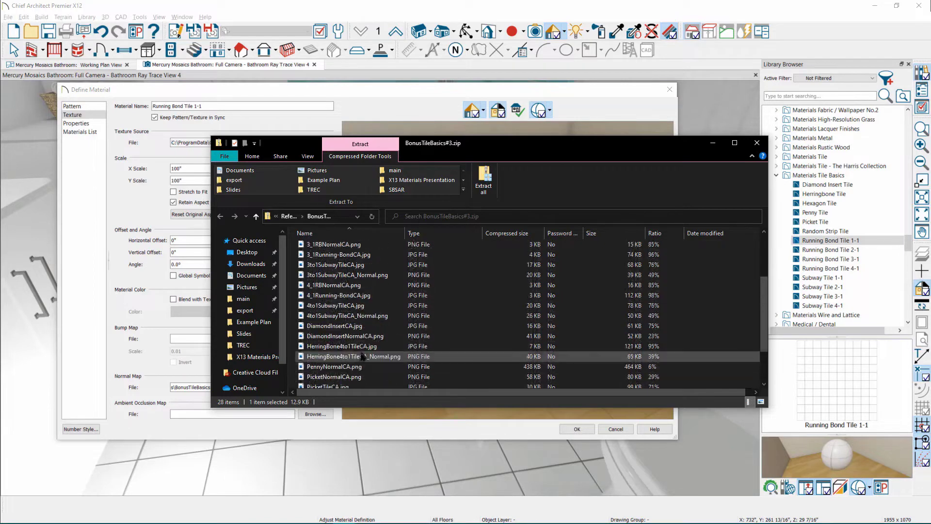
left_click_drag(459, 142, 590, 146)
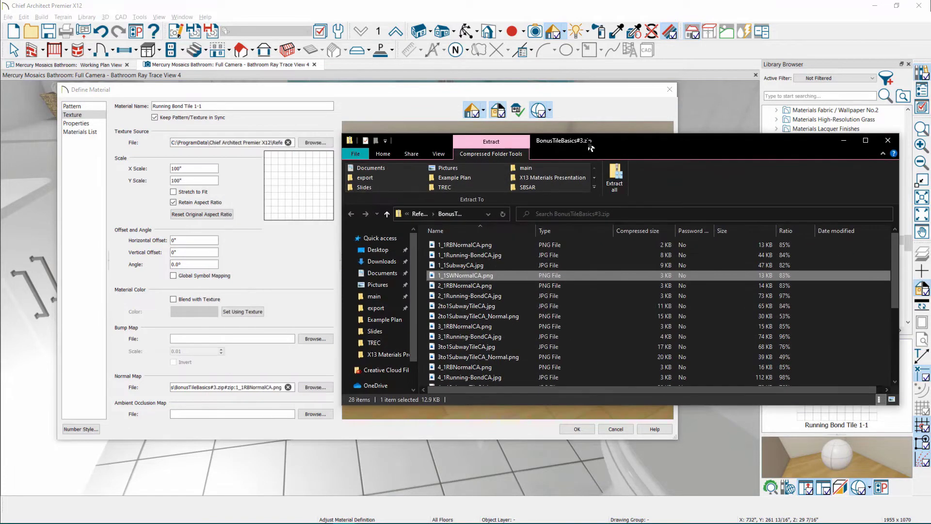
left_click_drag(469, 257, 252, 146)
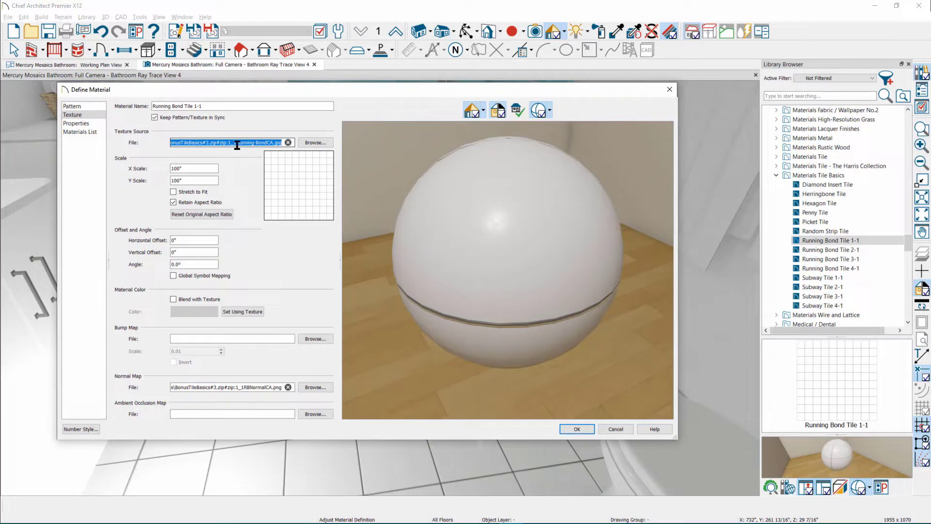
key("alt+Tab")
left_click(465, 245)
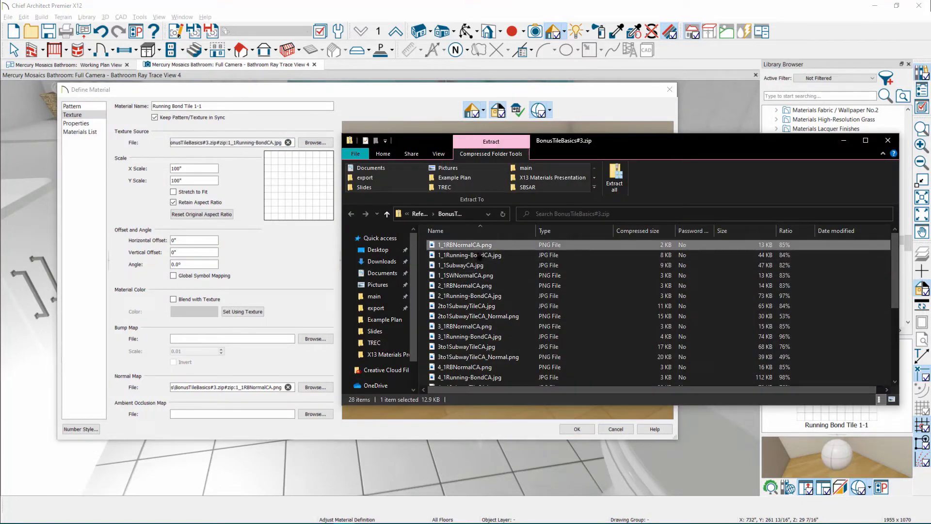
left_click(470, 255)
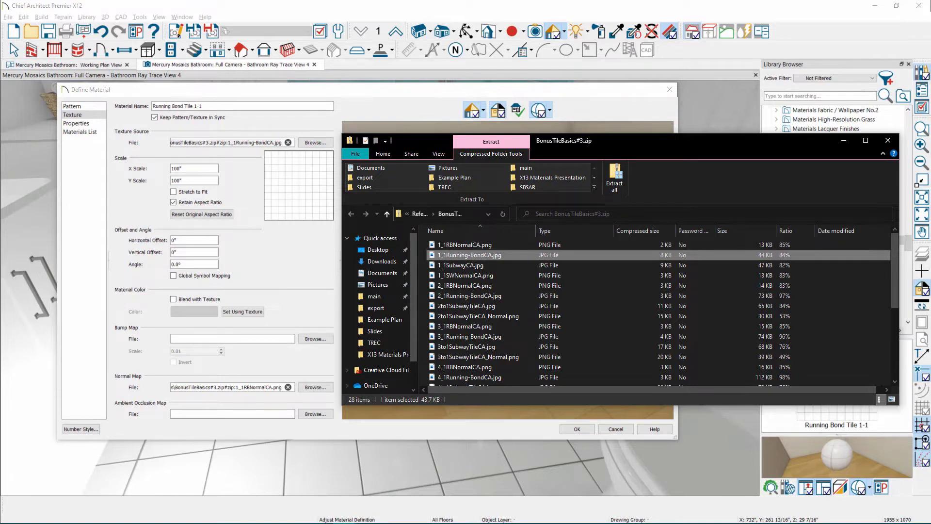
left_click(282, 142)
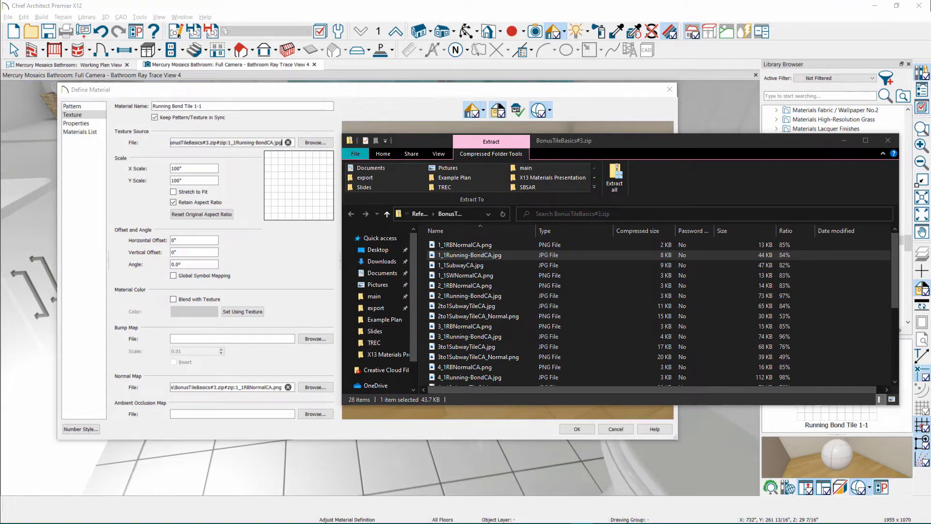
key("Return")
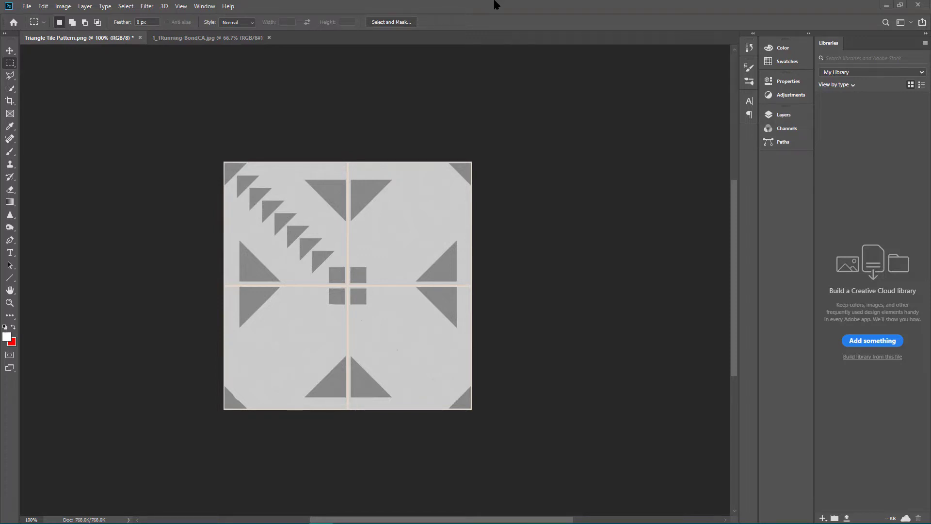
Switch to Photoshop and compare the 1_1Running-BondCA.jpg texture with the Triangle Tile Pattern.png drawing
left_click(204, 40)
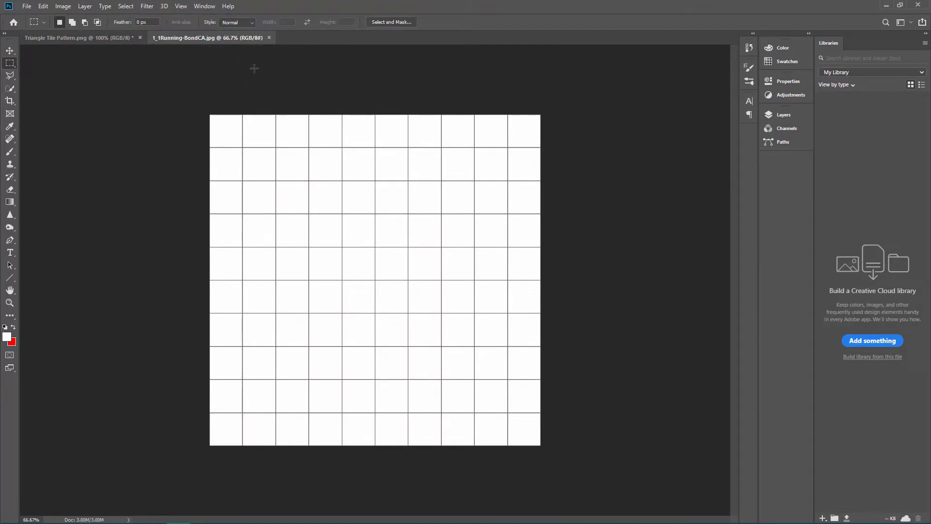
left_click(99, 38)
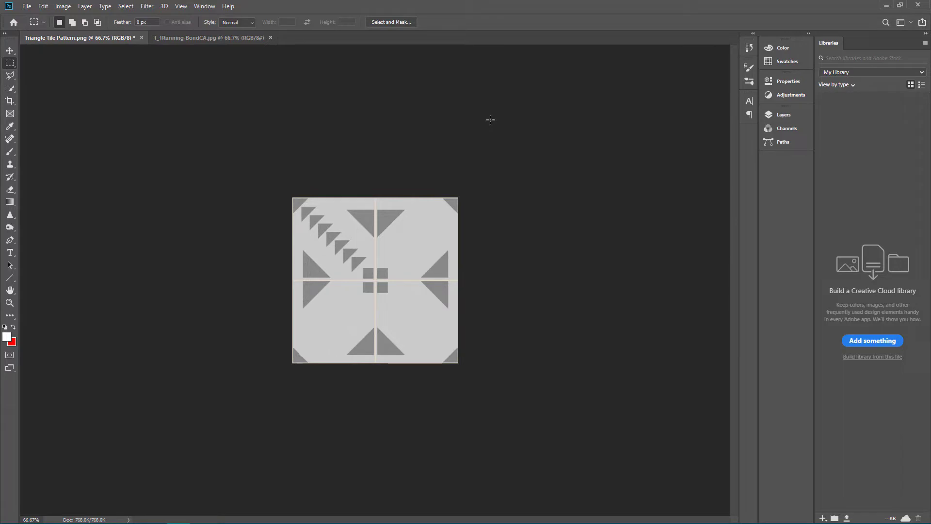
scroll(408, 218, "up", 3, "alt")
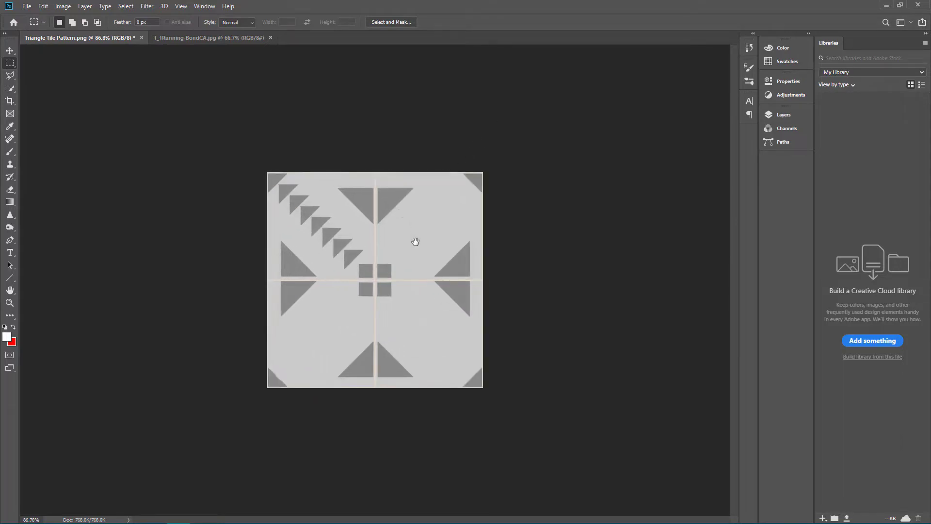
scroll(416, 243, "up", 3, "alt")
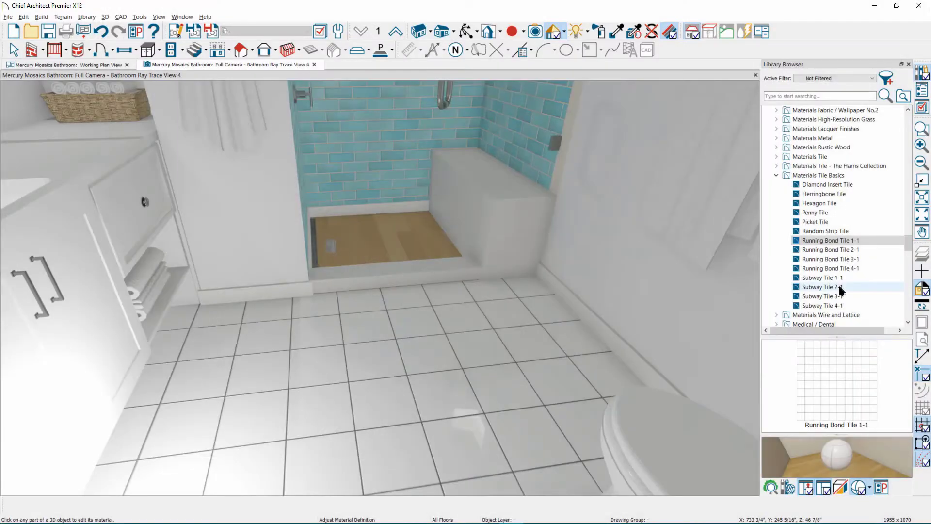
Apply the Aztec Floor Tile material from the user catalog's Mercury Mosaic Bathroom Example folder to the bathroom floor
scroll(828, 271, "down", 20)
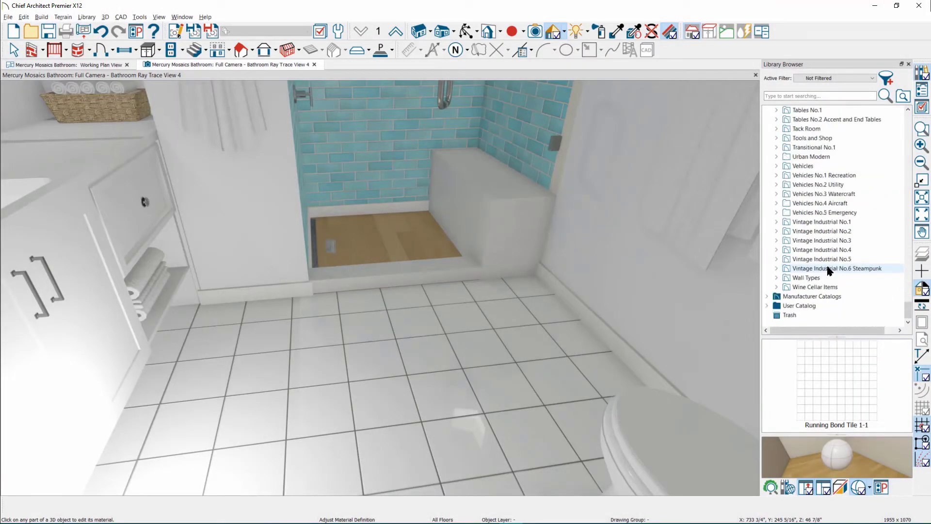
double_click(776, 304)
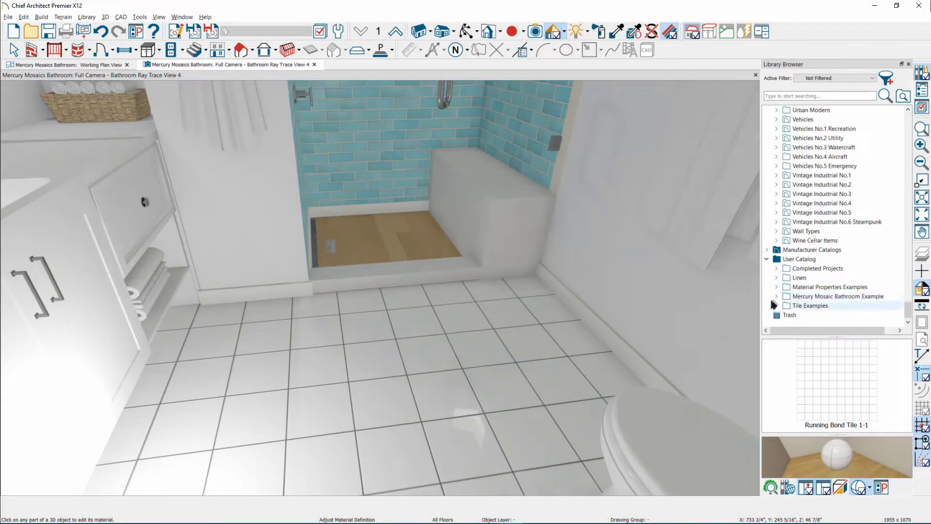
left_click(777, 298)
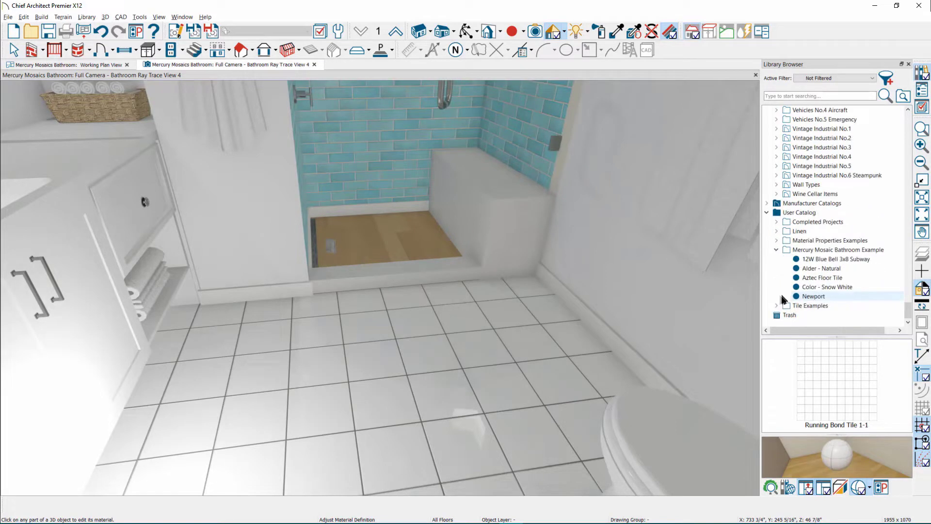
left_click(825, 278)
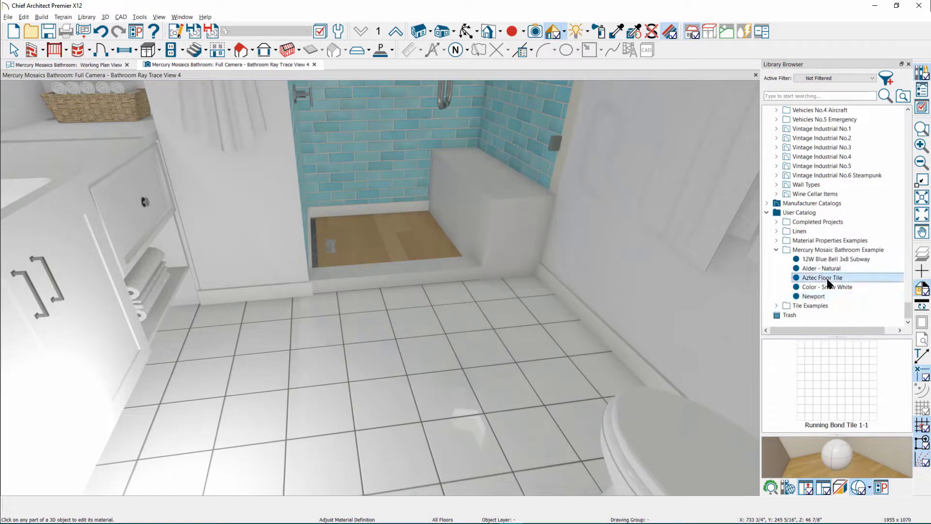
left_click(311, 348)
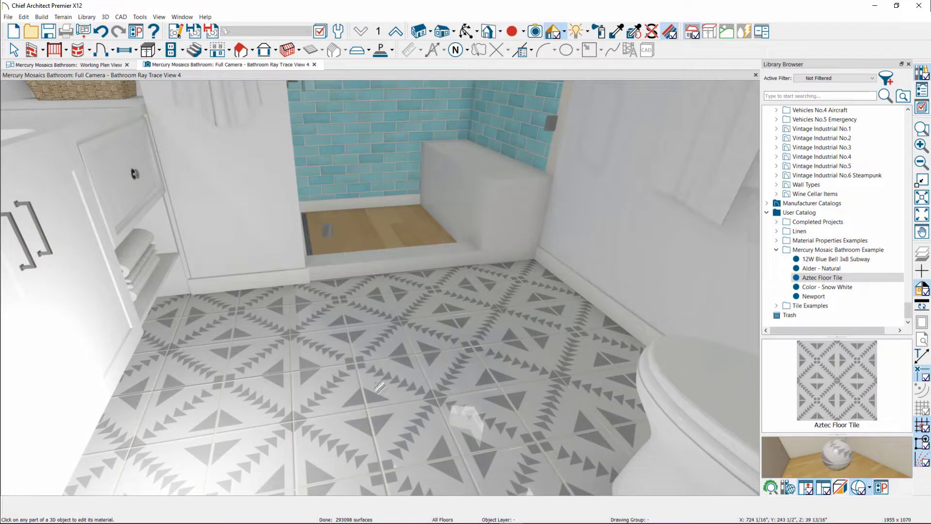
left_click(408, 366)
middle_click_drag(408, 365, 410, 388)
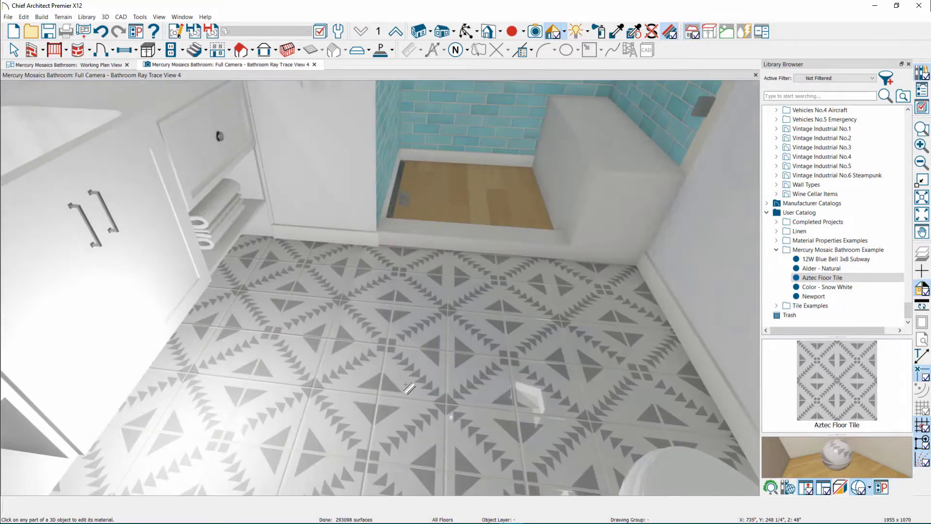
left_click(366, 365)
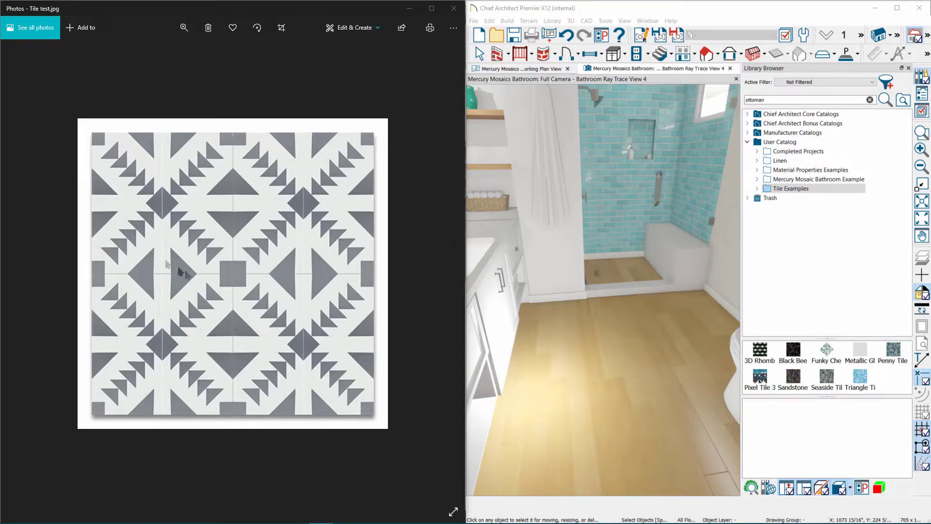
Screen-capture the full triangle tile pattern from the Tile test.jpg photo as a new material, excluding the image's white border
left_click(246, 256)
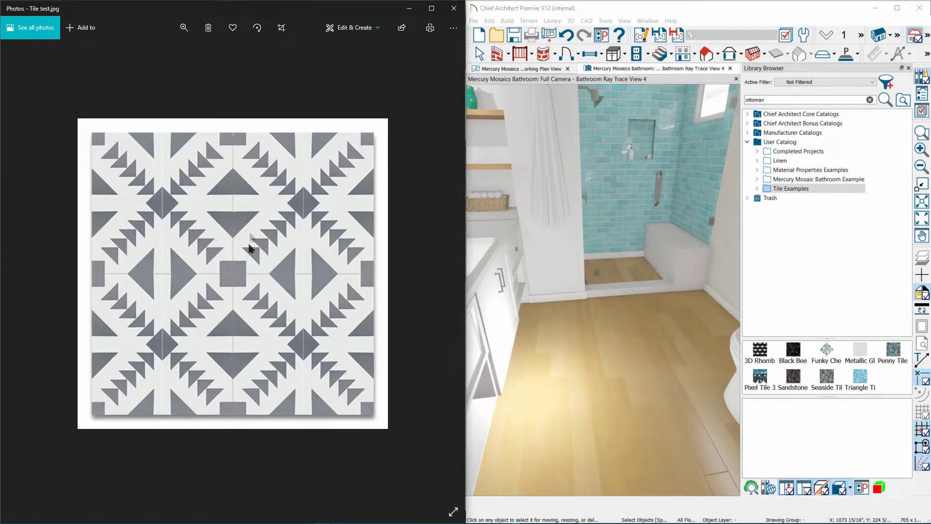
left_click(648, 5)
left_click(607, 21)
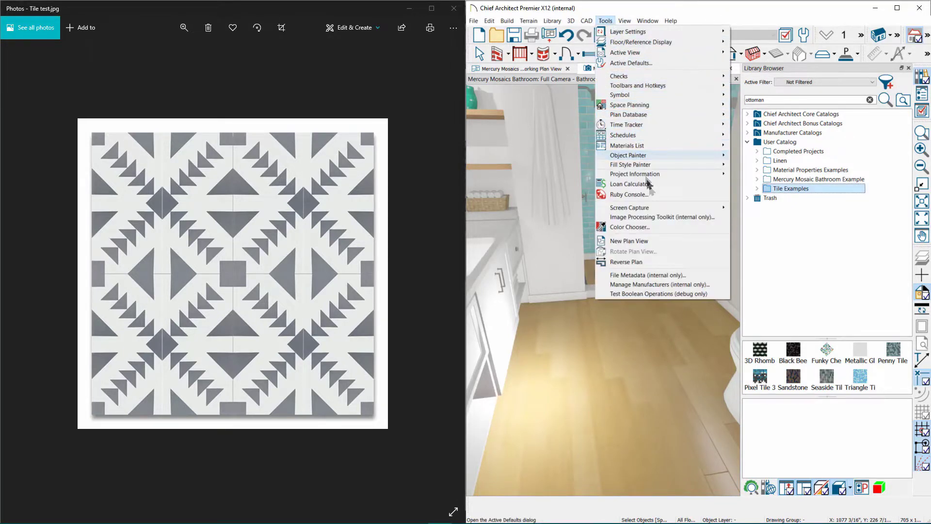
mouse_move(675, 211)
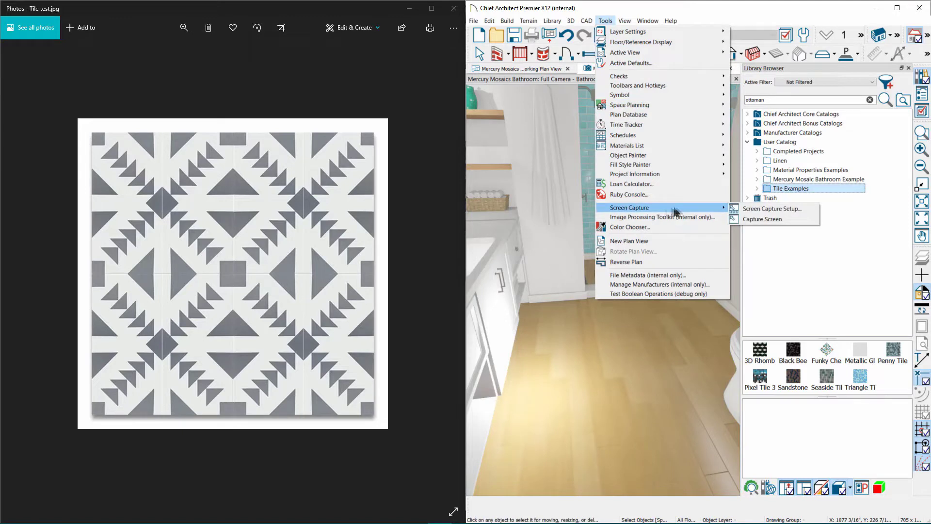
left_click(754, 222)
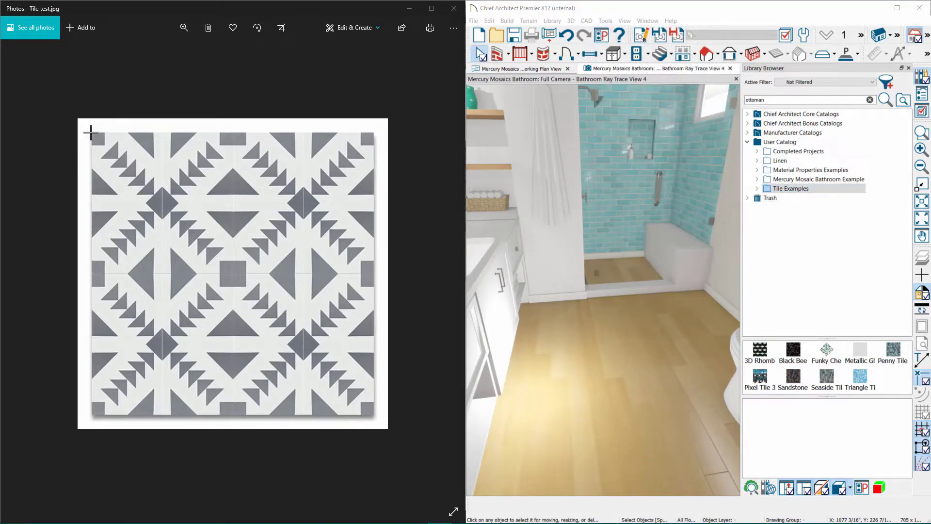
left_click_drag(91, 132, 374, 415)
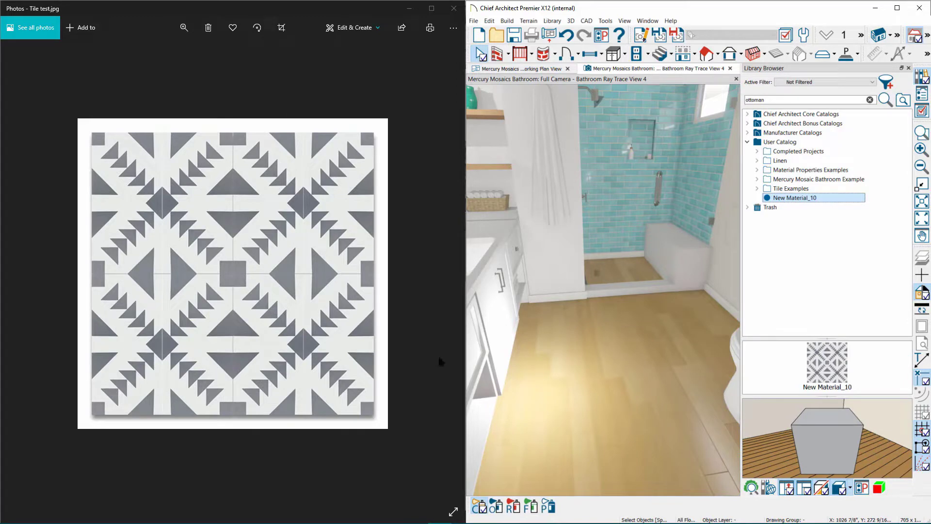
Rename the captured material in the user catalog as Triangle Tile
left_click(794, 198)
type("Triangle Tile")
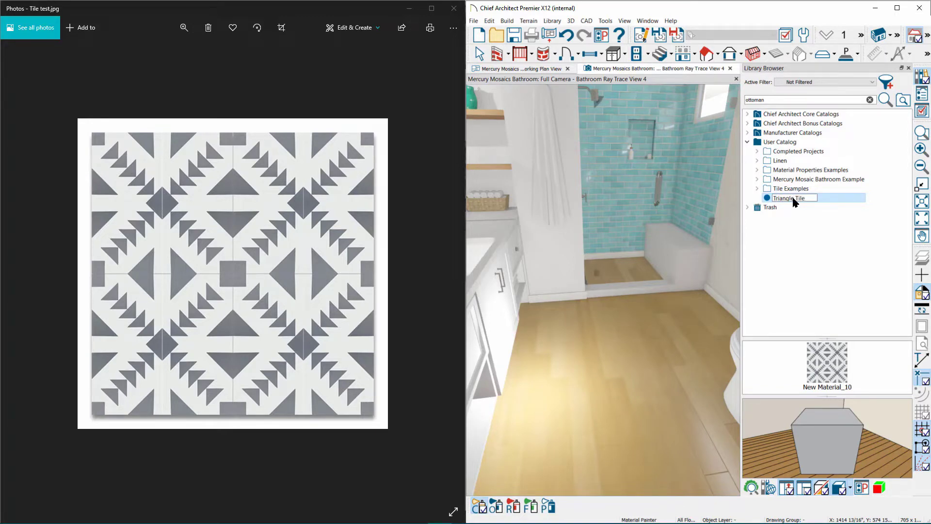
key("Return")
Set the Triangle Tile material's X and Y texture scale to 40" and paint the material onto the bathroom floor
right_click(794, 199)
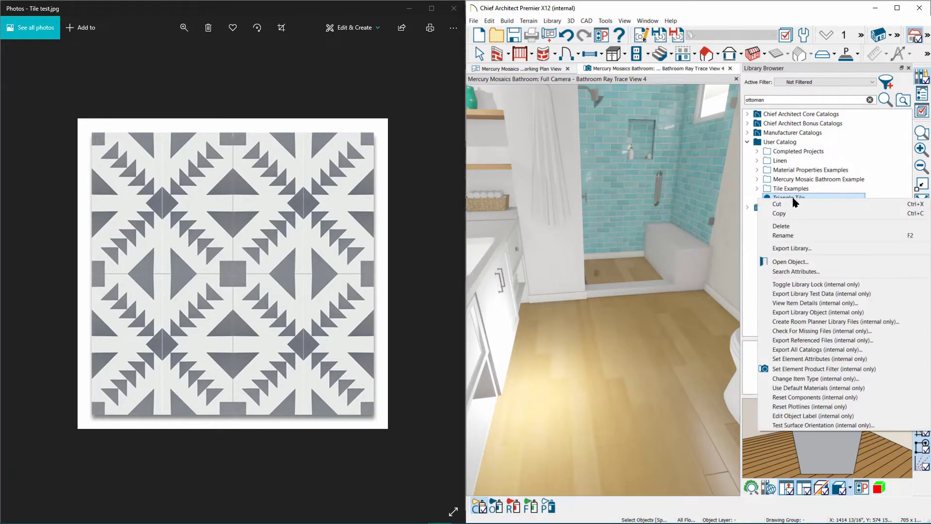
left_click(789, 262)
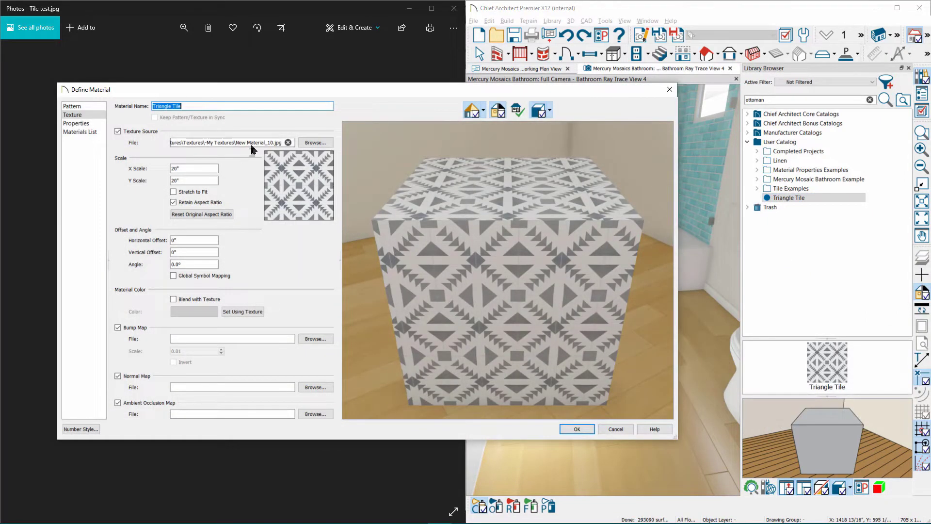
left_click_drag(454, 245, 485, 302)
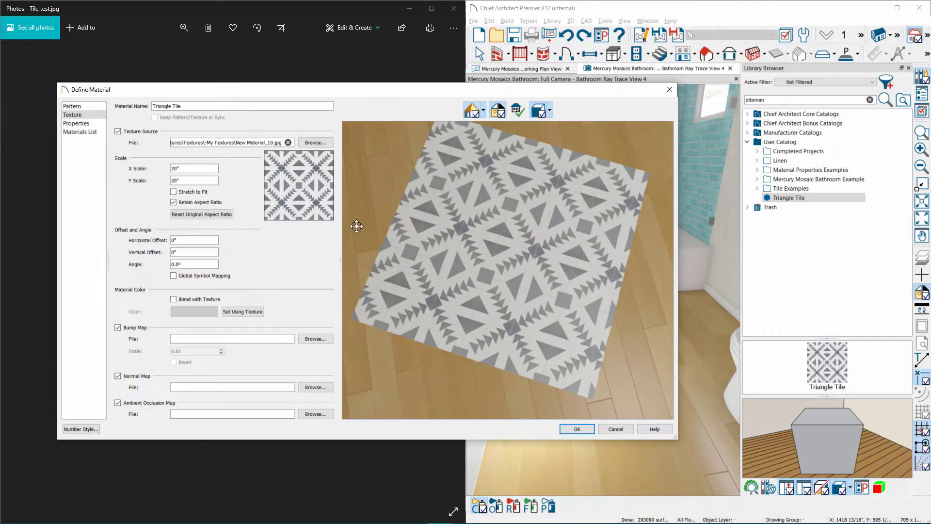
left_click_drag(194, 168, 171, 169)
type("40")
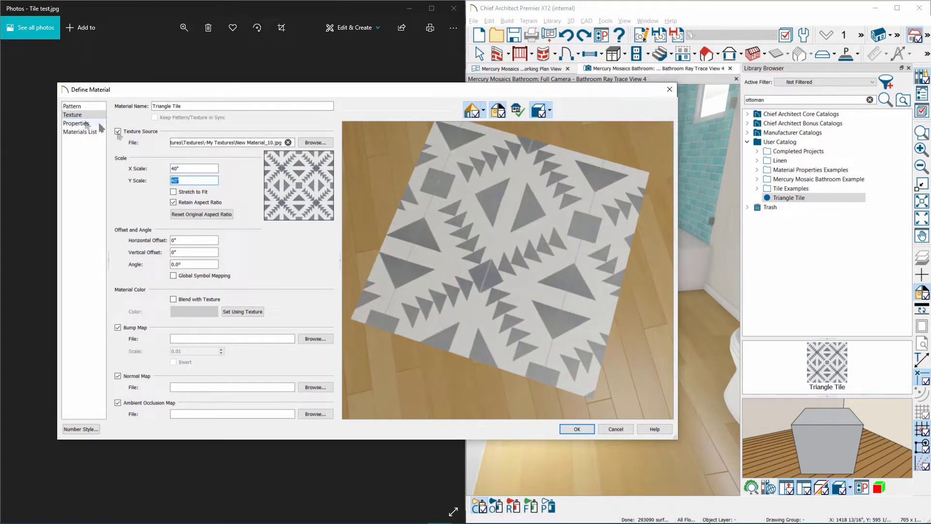
left_click(173, 202)
left_click(576, 429)
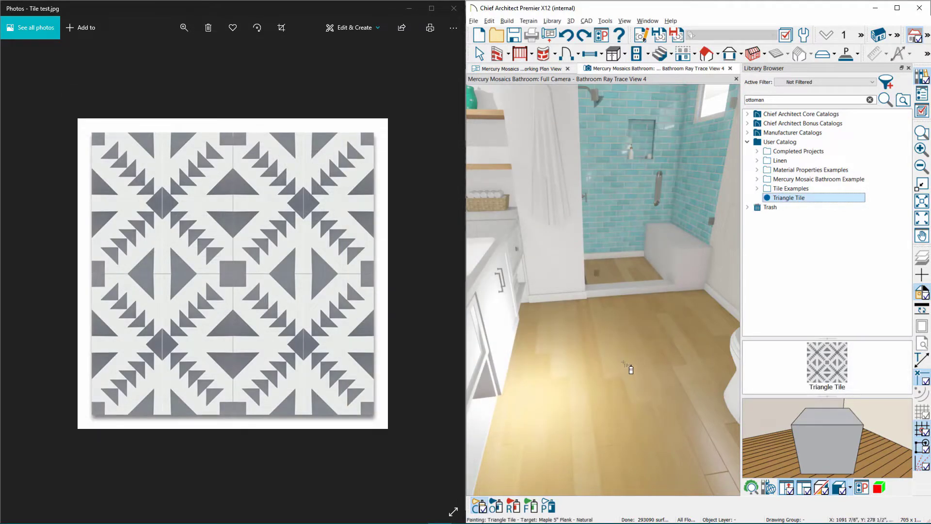
left_click(625, 363)
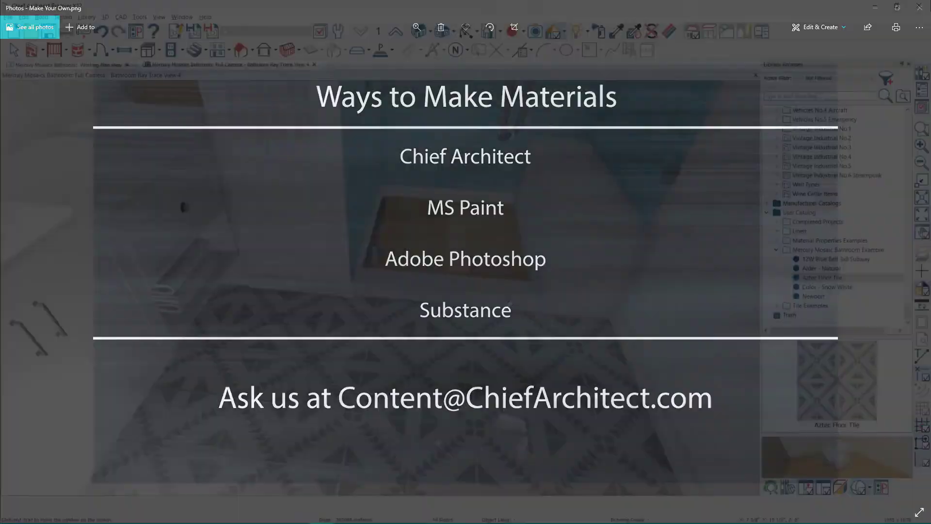
Collapse the Mercury Mosaic Bathroom Example folder and display the Tile Examples folder's materials, with the tiled shower walls in view
scroll(447, 231, "up", 10)
scroll(447, 230, "down", 8)
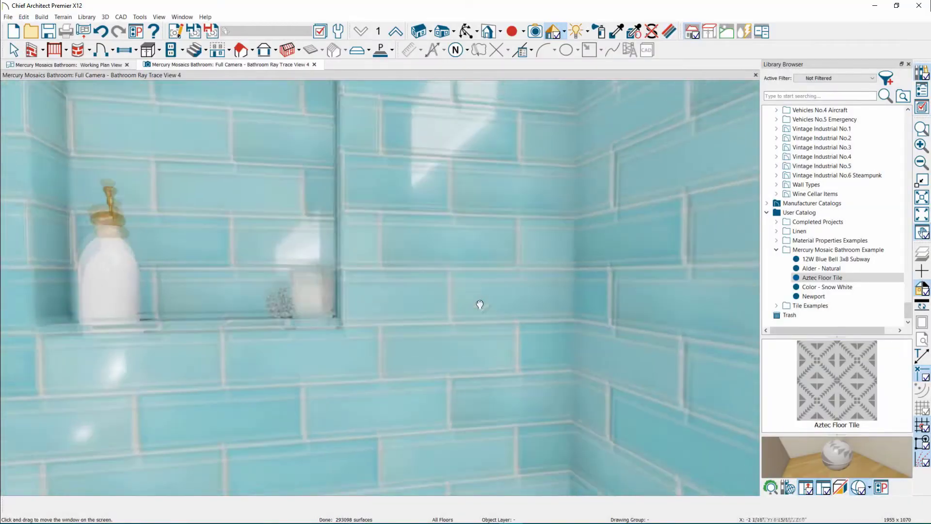
left_click(776, 249)
left_click(777, 305)
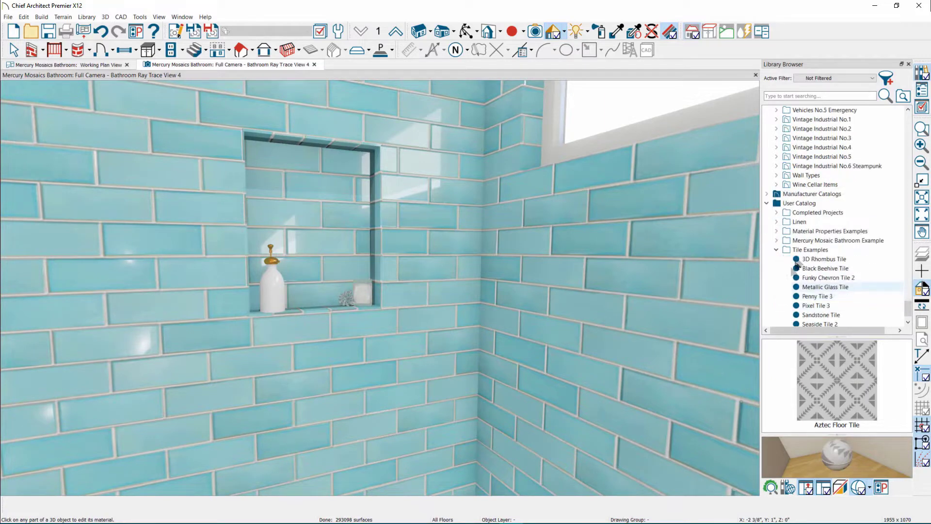
left_click(810, 249)
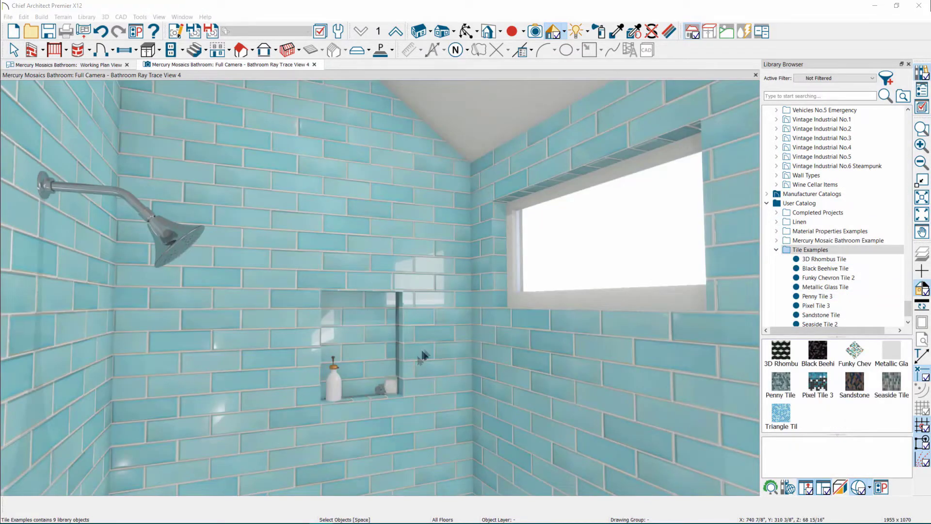
scroll(453, 350, "up", 2)
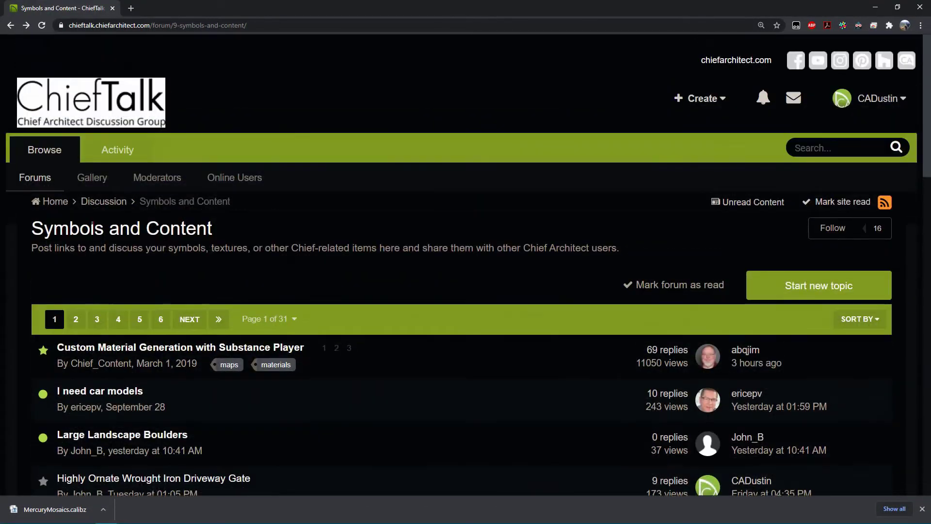
Switch to the ChiefTalk forum and read the Custom Material Generation with Substance Player topic through its video and download links
scroll(127, 229, "down", 3)
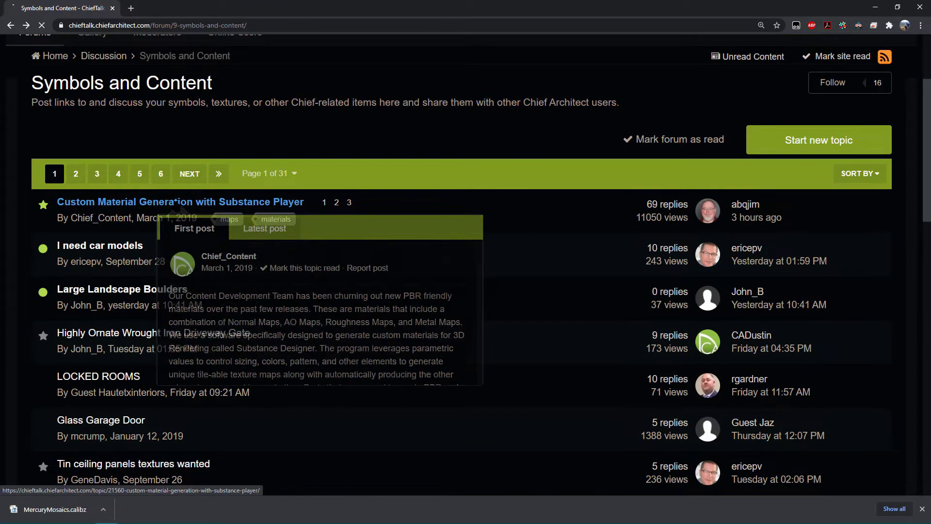
left_click(178, 202)
scroll(466, 262, "down", 4)
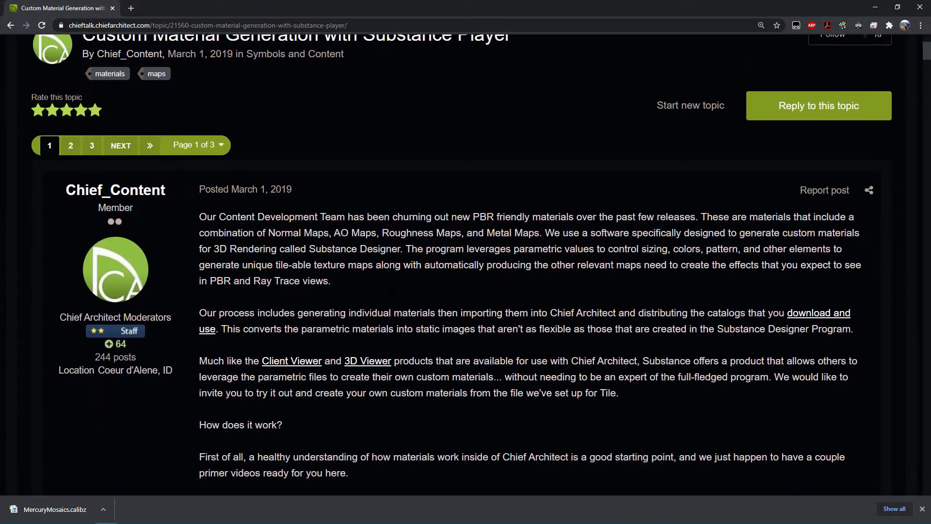
scroll(285, 248, "down", 3)
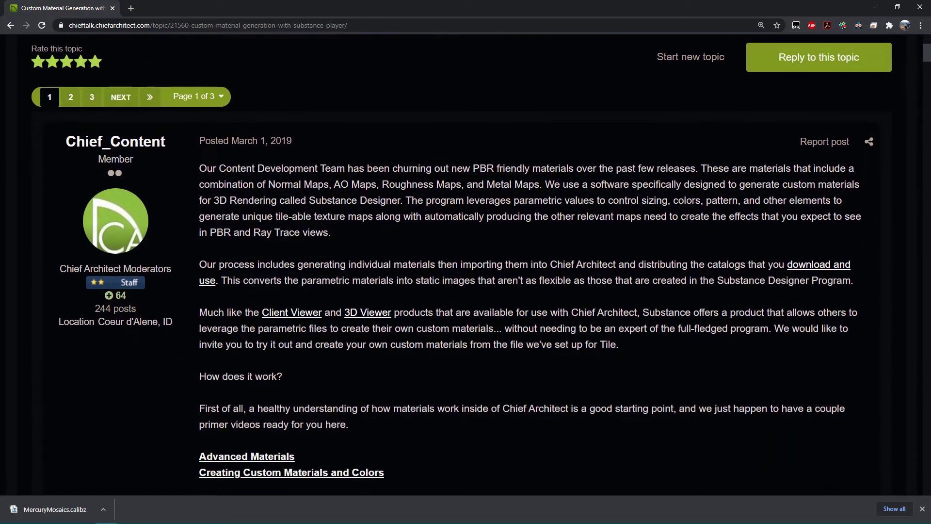
scroll(312, 376, "down", 4)
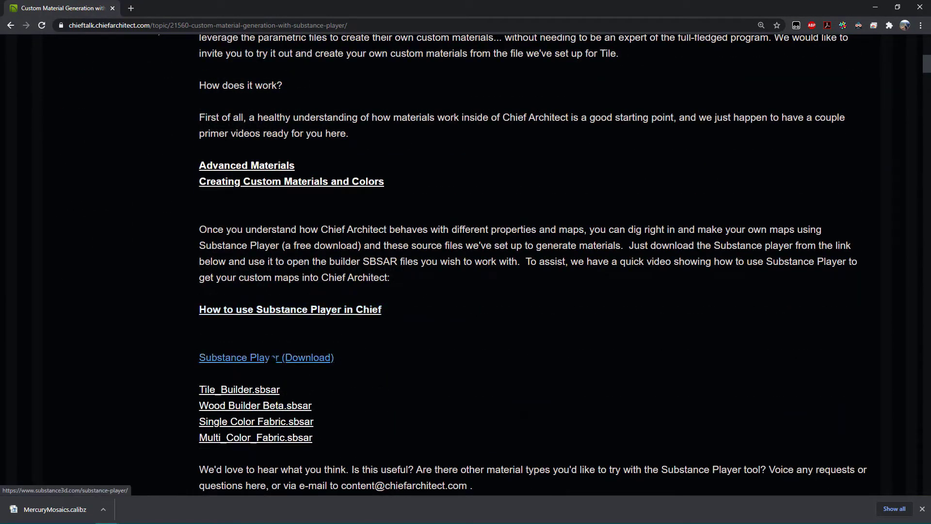
scroll(273, 358, "down", 1)
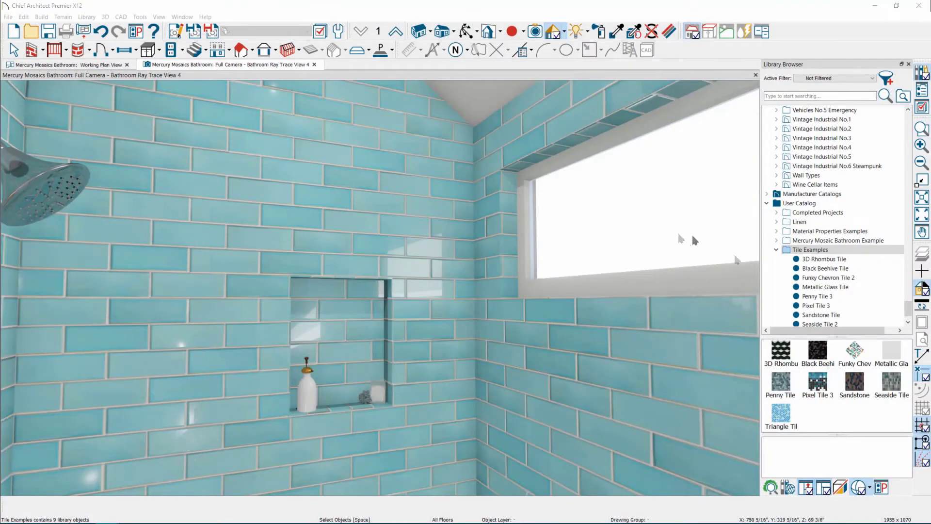
Switch back to Chief Architect and paint the niche wall and the window wall of the shower with Metallic Glass Tile
left_click(836, 288)
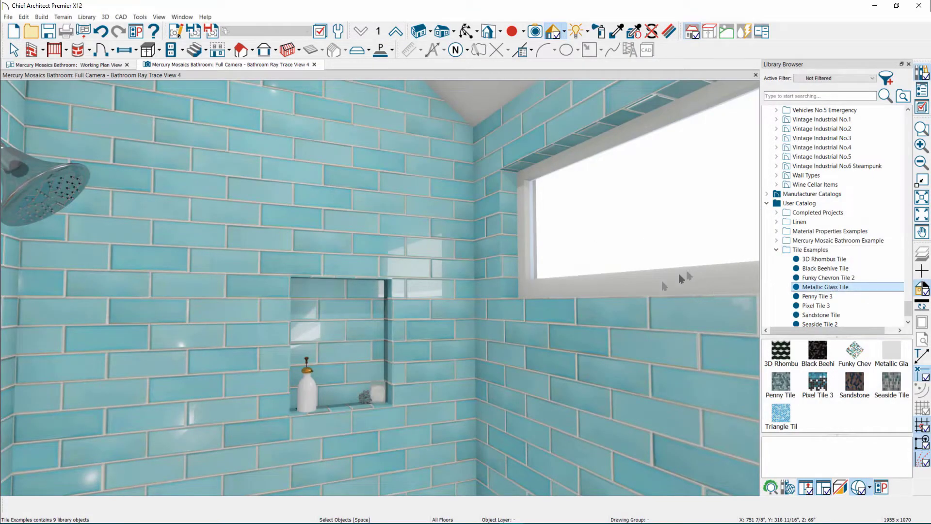
left_click(456, 340)
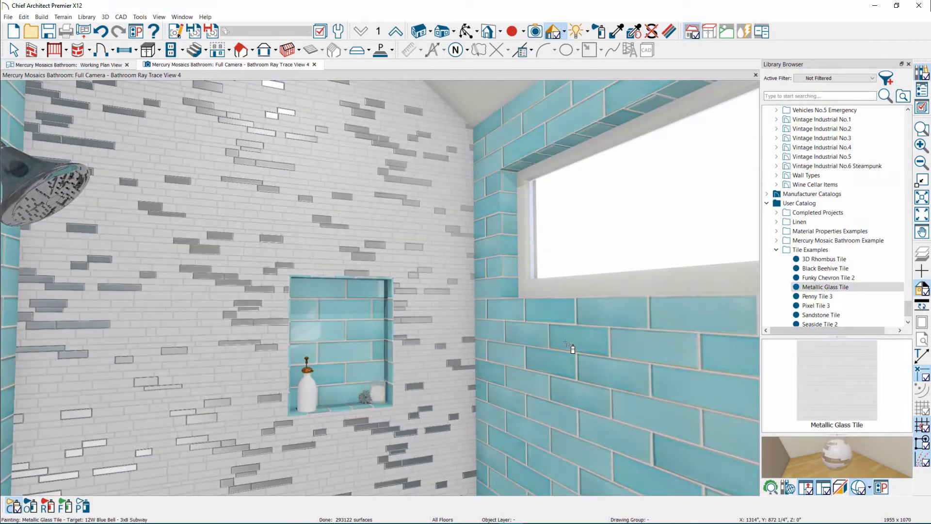
left_click(564, 372)
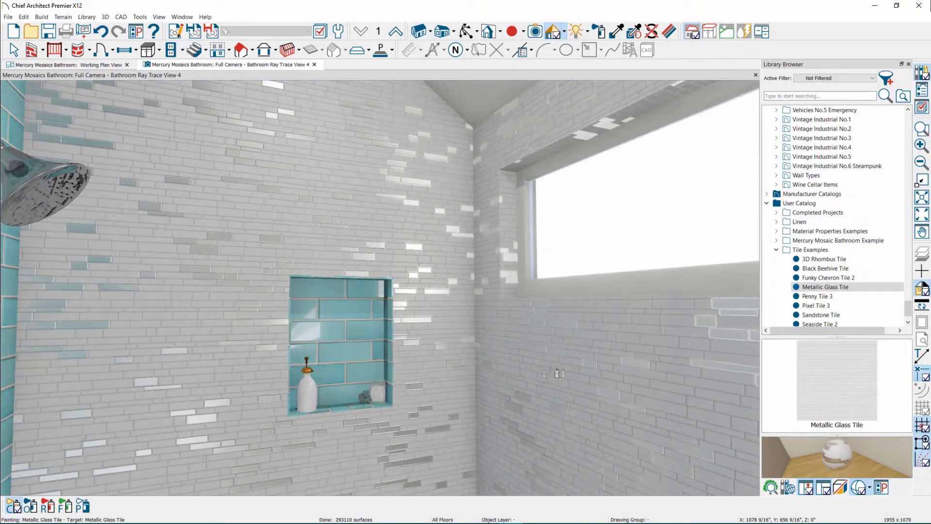
Paint the shower's window wall and niche wall with Penny Tile 3 from the Tile Examples folder
left_click(810, 298)
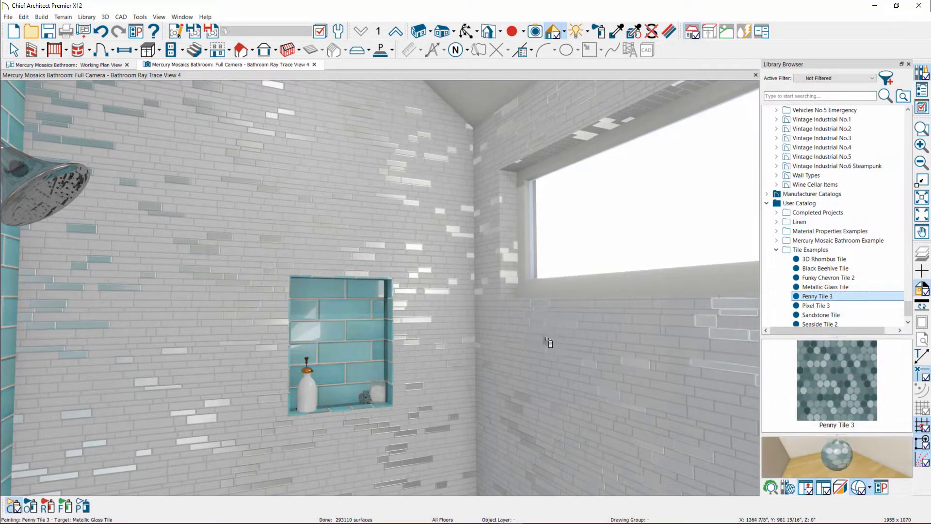
left_click(391, 204)
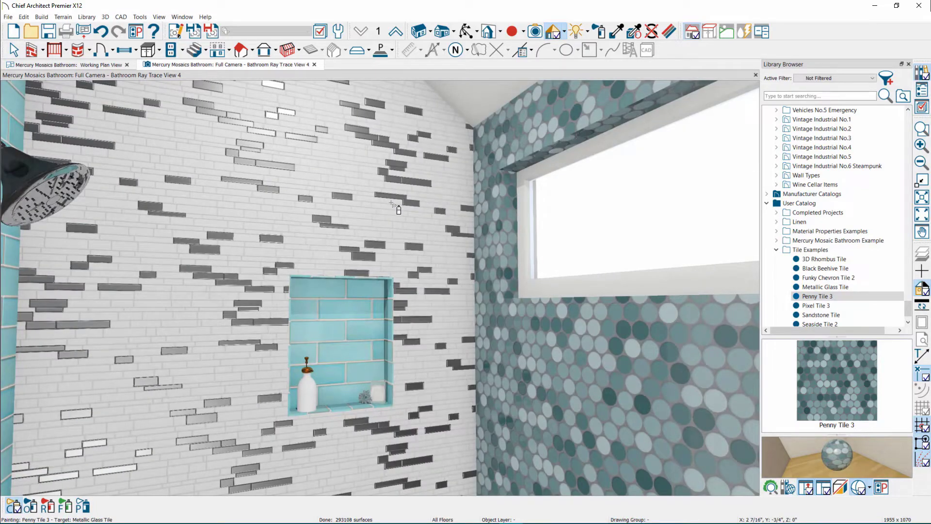
left_click(392, 203)
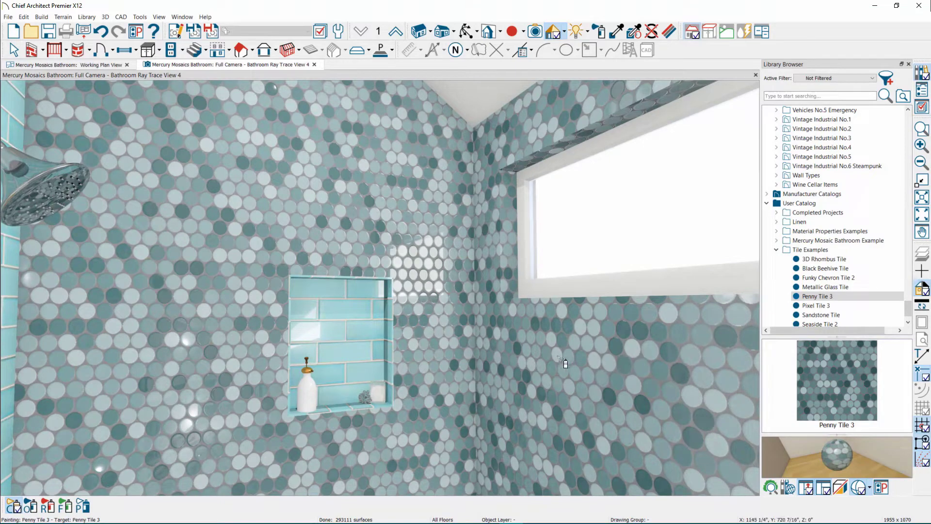
Apply Sandstone Tile from the Tile Examples folder to the shower's window wall and niche wall
scroll(839, 307, "down", 1)
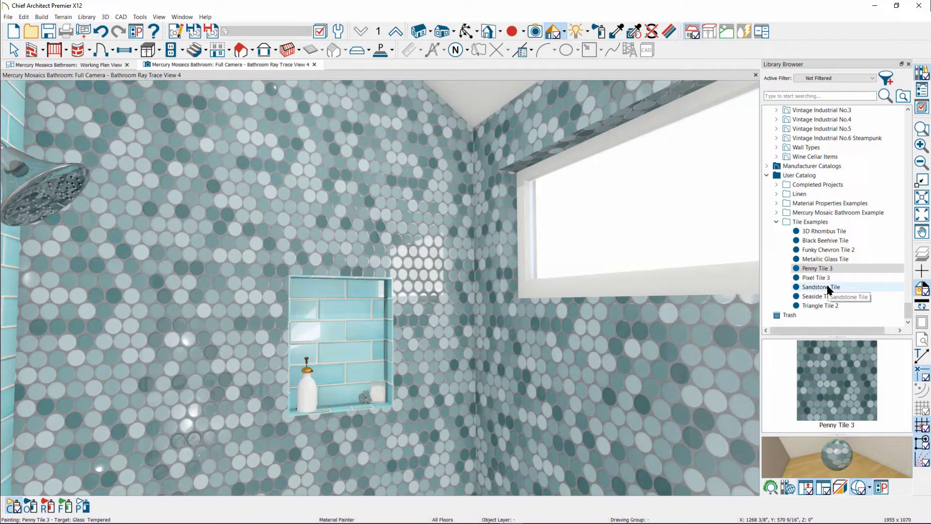
left_click(829, 288)
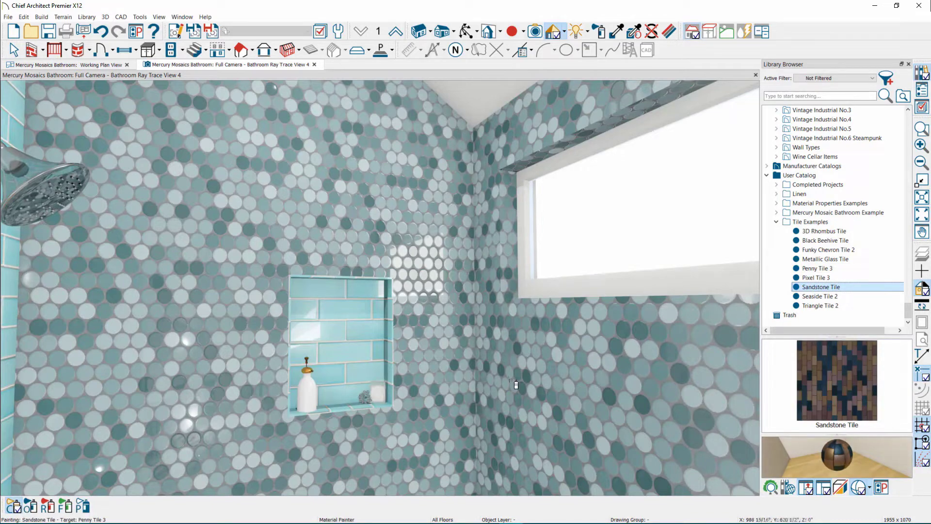
left_click(399, 213)
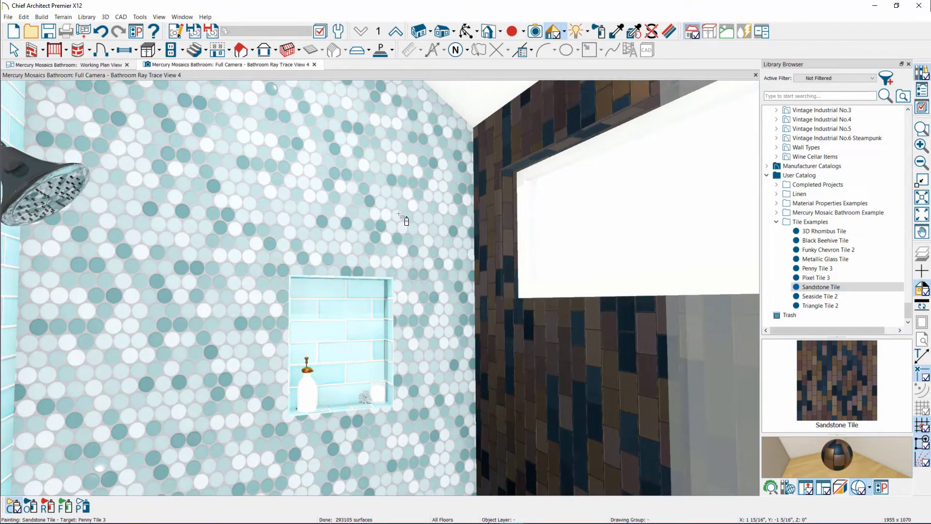
left_click(400, 214)
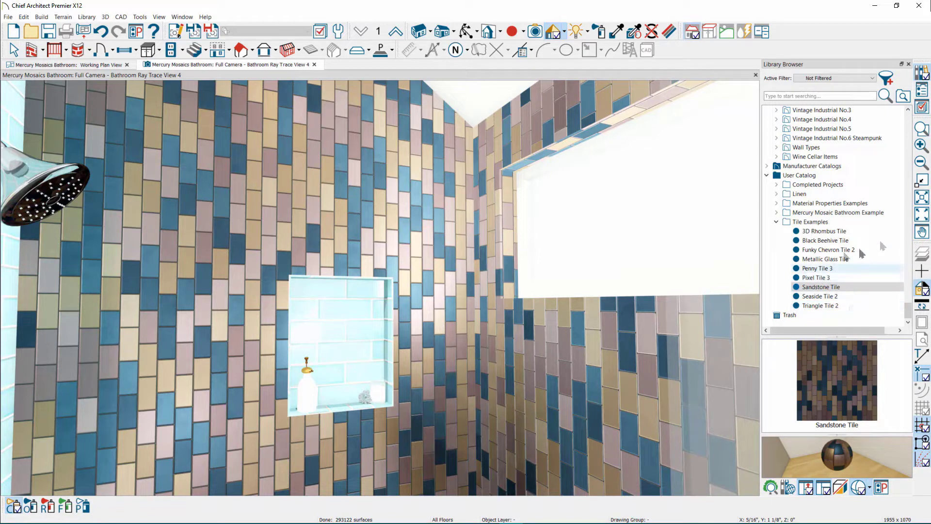
Apply Seaside Tile 2 to the shower's window wall and niche wall
left_click(822, 296)
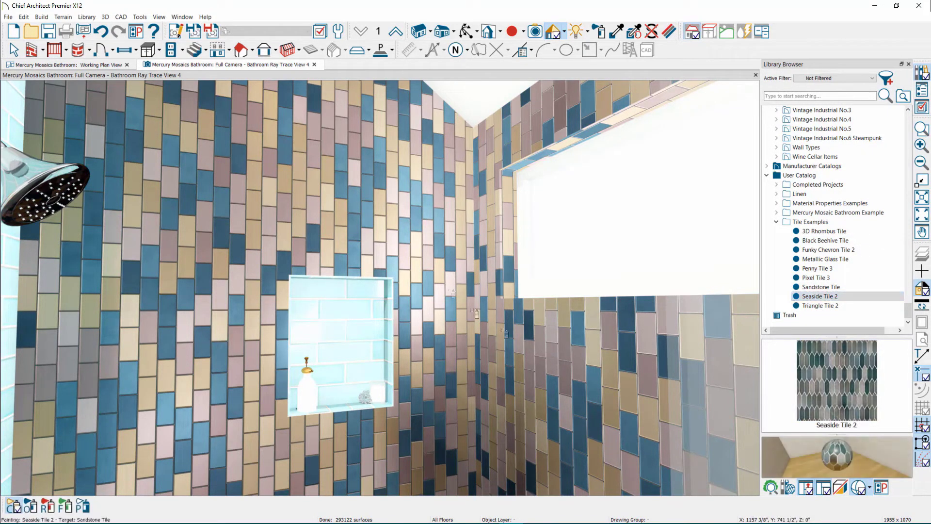
left_click(380, 194)
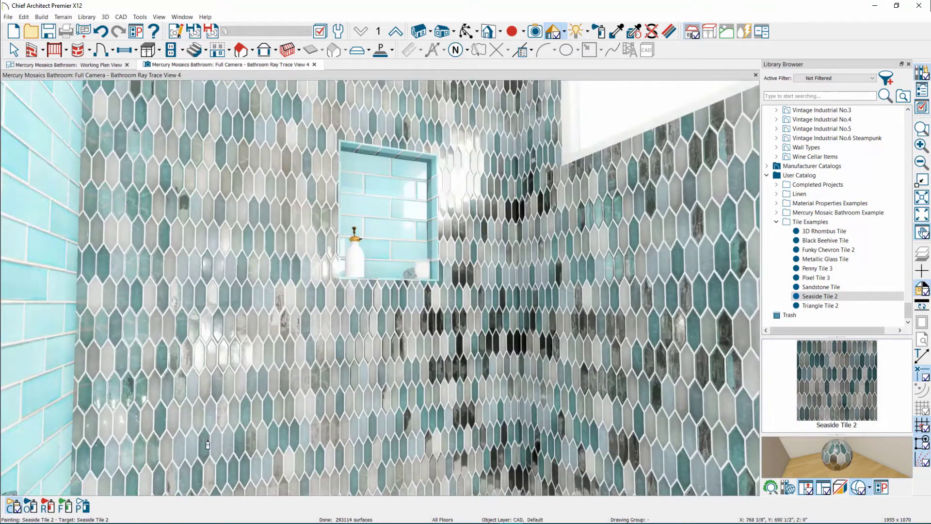
Switch to Substance Player and set the Tile Builder's shape to 2:1 Tile with the Two Color - Checker layout
mouse_move(172, 519)
left_click(131, 515)
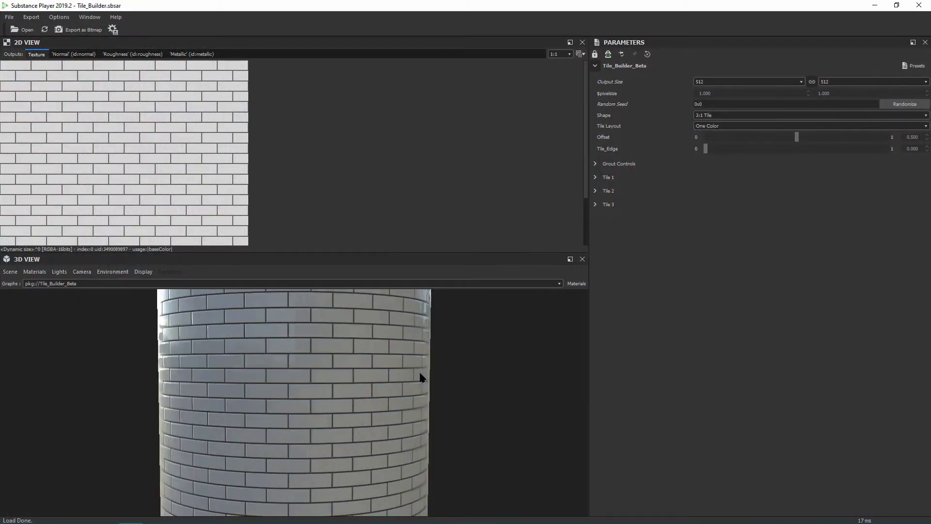
left_click(729, 118)
left_click(728, 123)
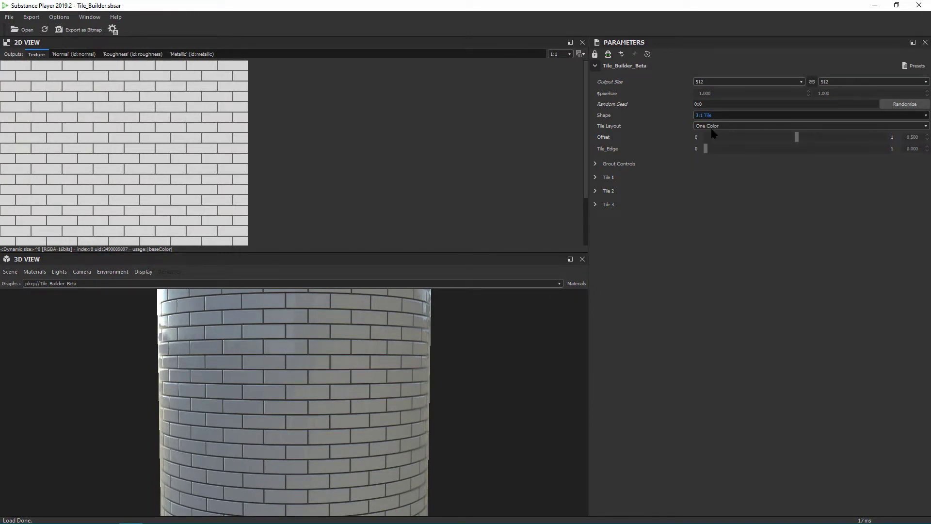
left_click(707, 126)
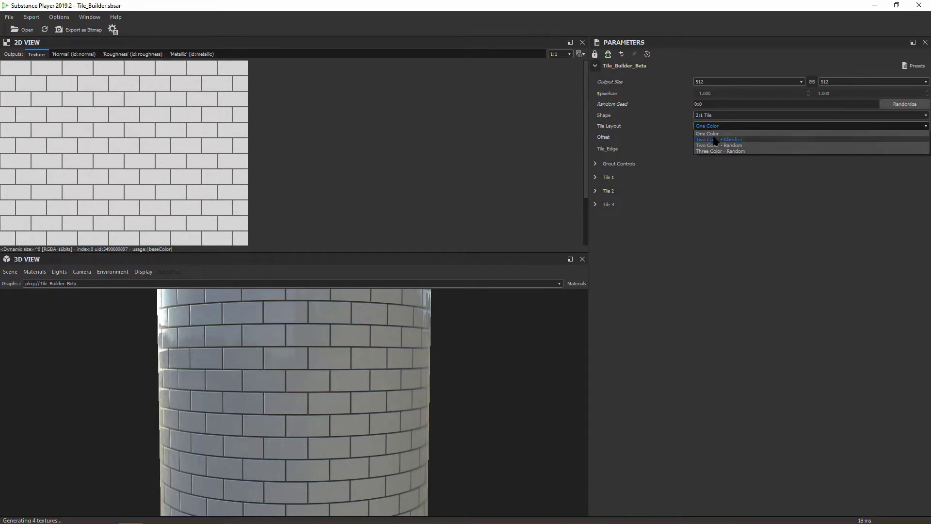
left_click(716, 140)
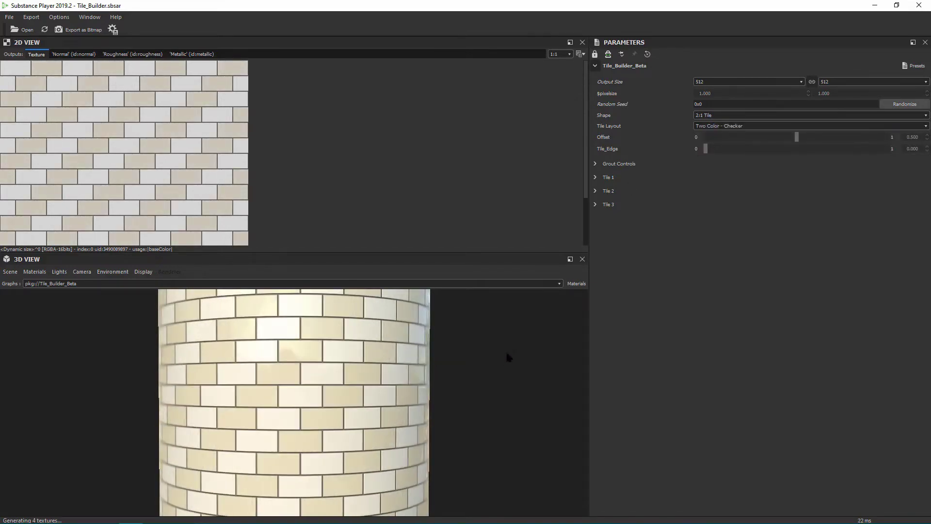
Set the Tile 2 material to Metal and give it a dark gray color
left_click(595, 177)
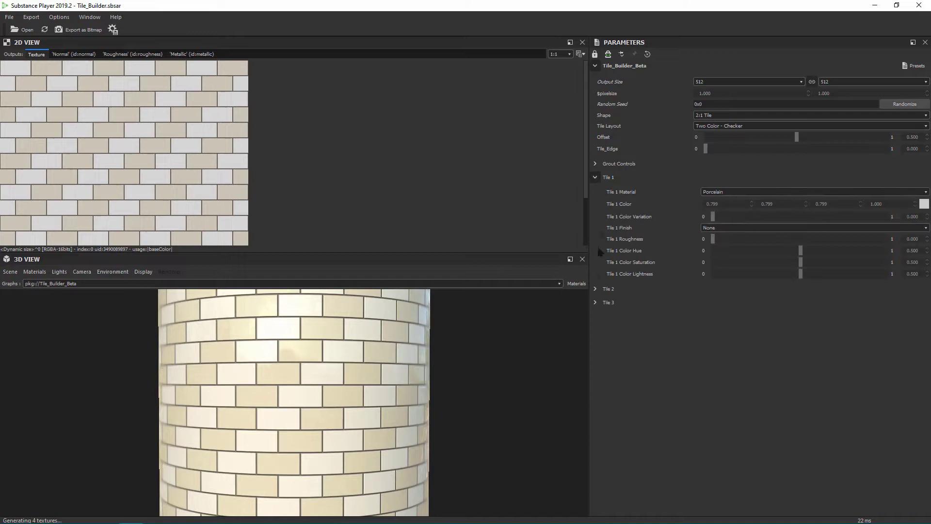
left_click(595, 289)
left_click(725, 306)
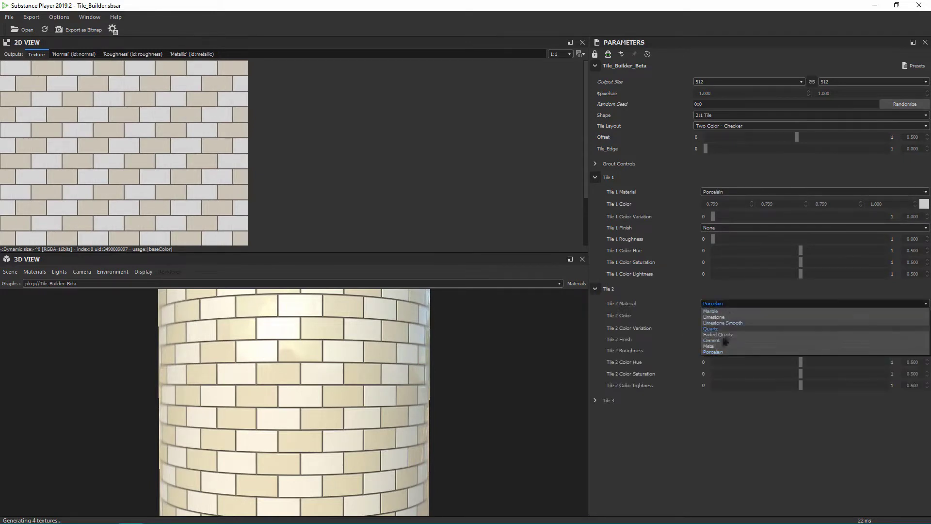
left_click(718, 348)
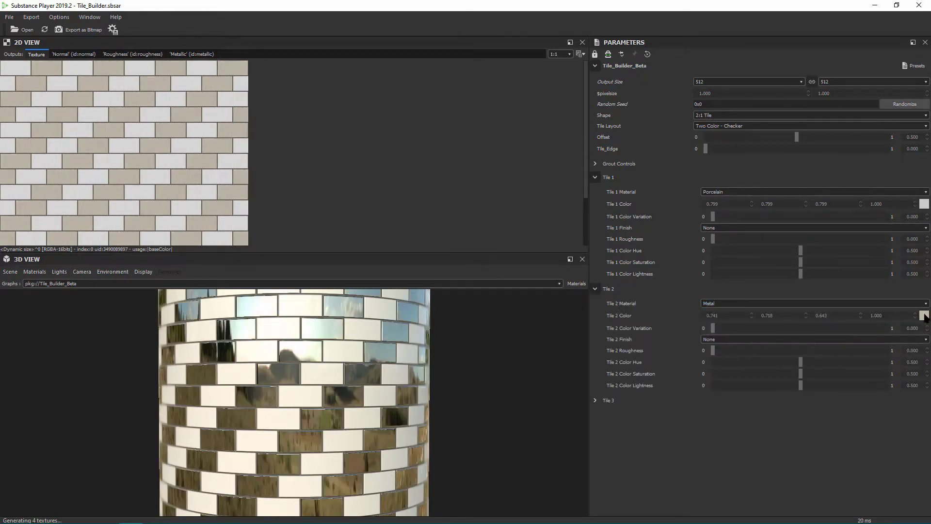
left_click(925, 316)
left_click(449, 321)
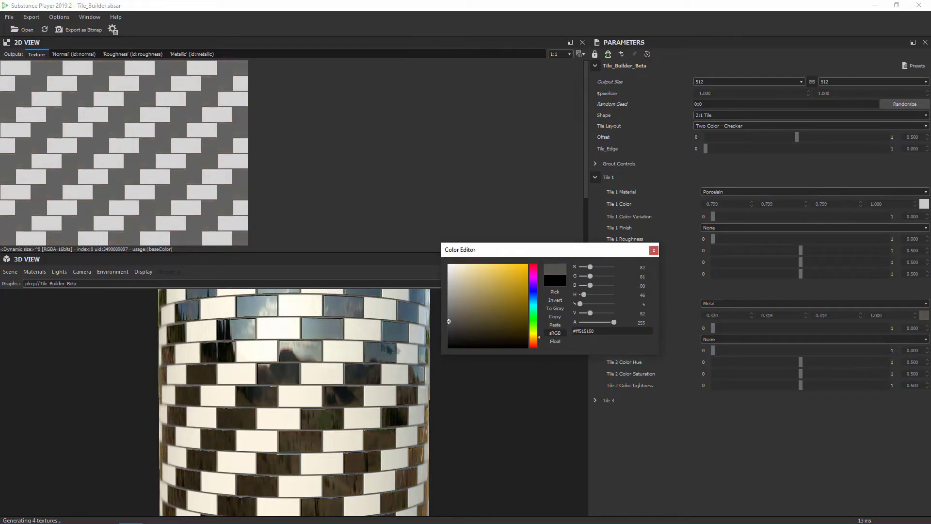
left_click(654, 250)
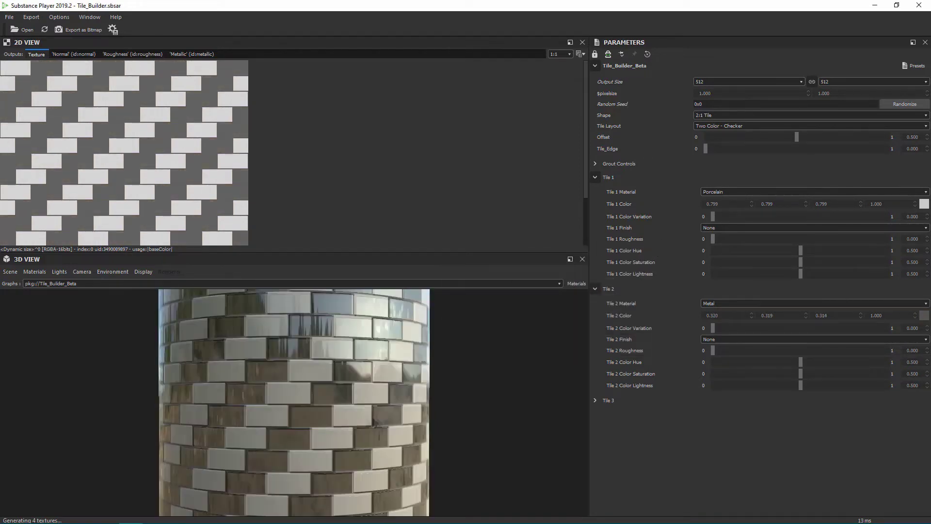
Keep the Two Color - Checker layout, change the tile shape to Picket and set the Tile 2 material to Marble
left_click(720, 126)
left_click(721, 140)
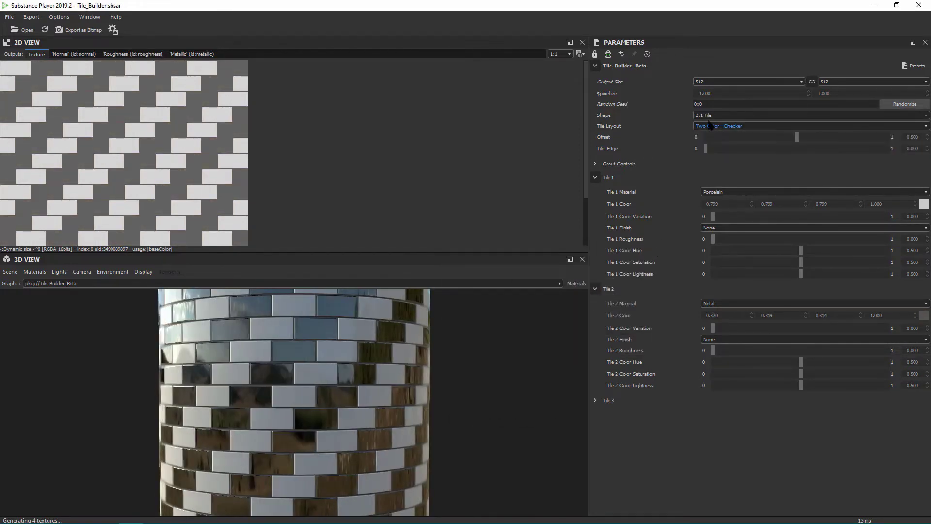
left_click(722, 115)
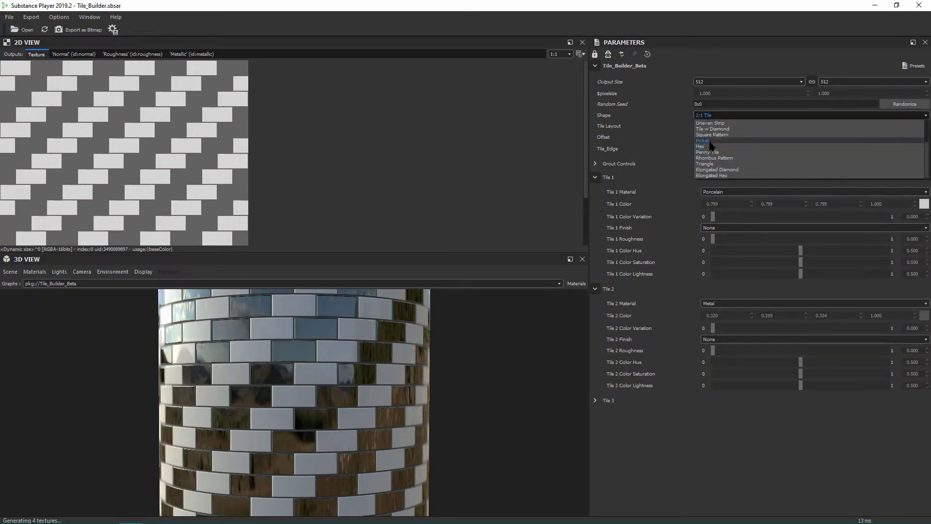
left_click(713, 141)
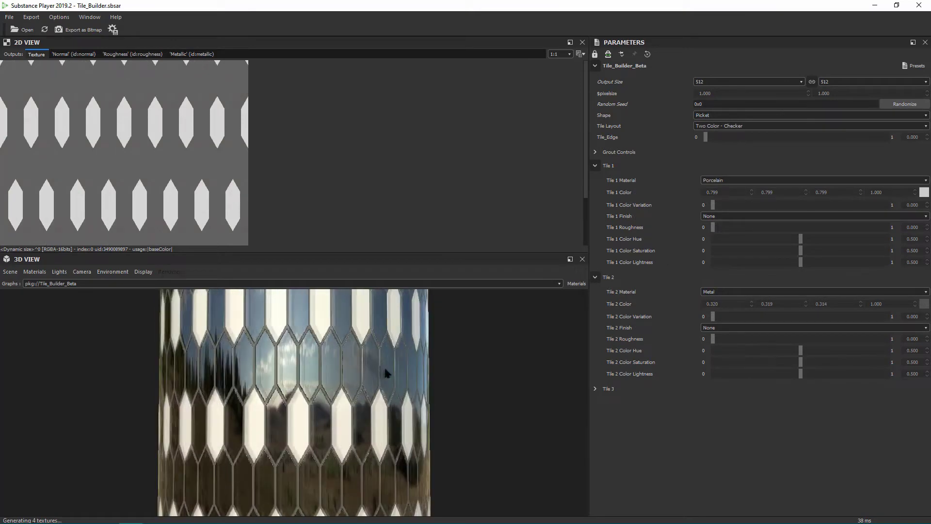
left_click(734, 292)
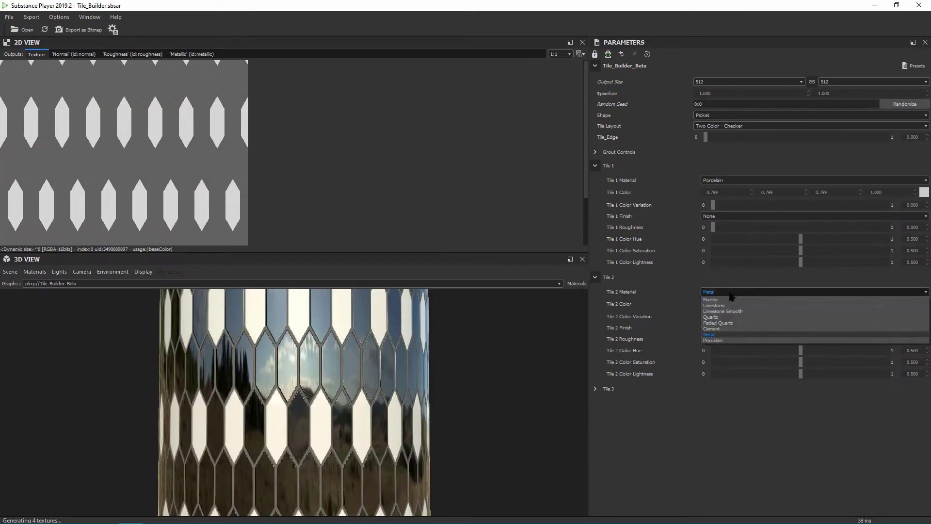
left_click(716, 301)
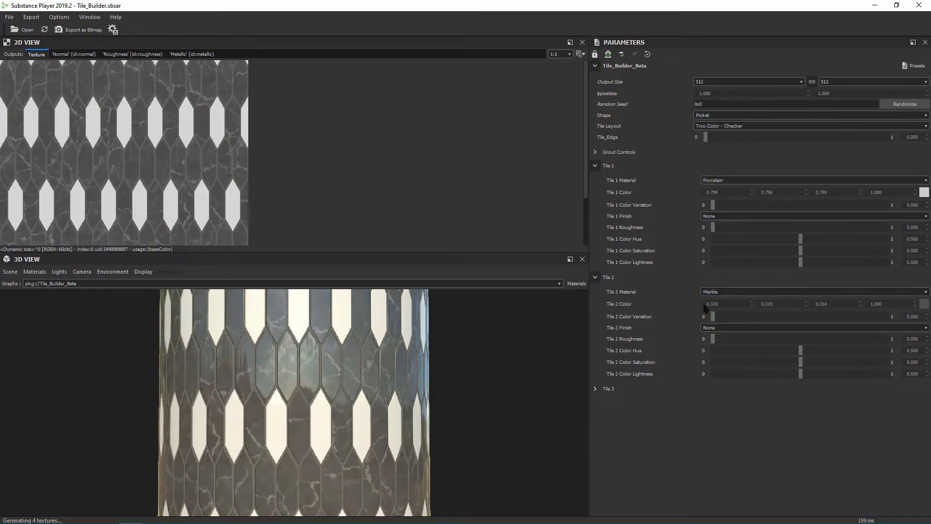
scroll(409, 394, "down", 5)
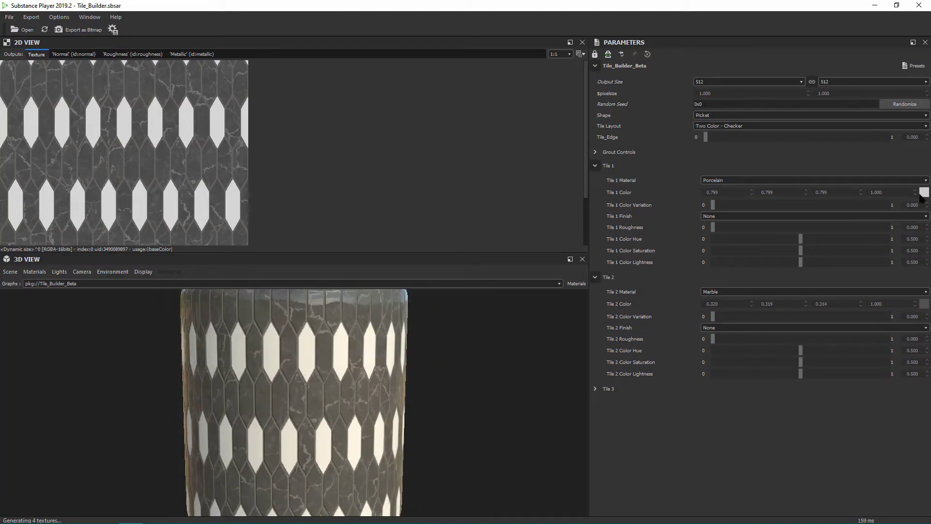
Change the Tile 1 color to a muted blue-gray and view it on the 3D cylinder
left_click(923, 194)
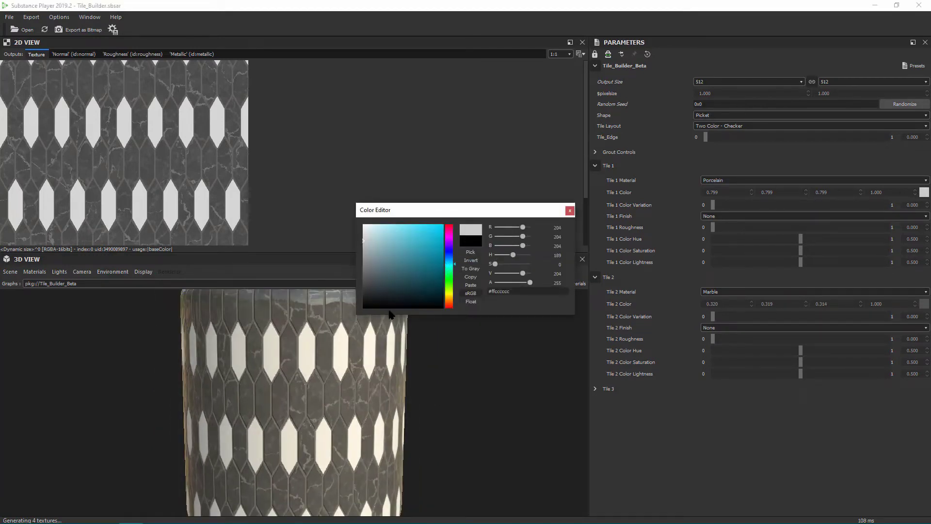
left_click_drag(421, 278, 376, 258)
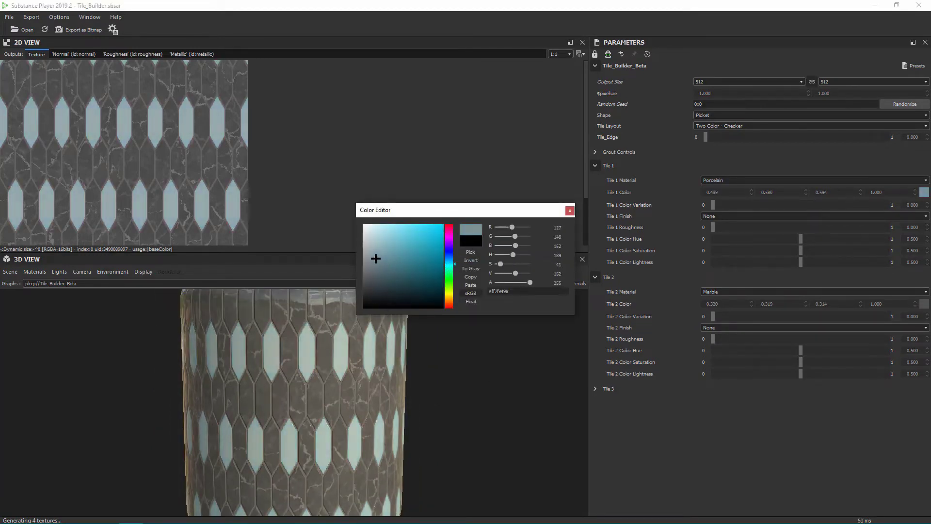
left_click(571, 212)
left_click_drag(299, 418, 342, 404)
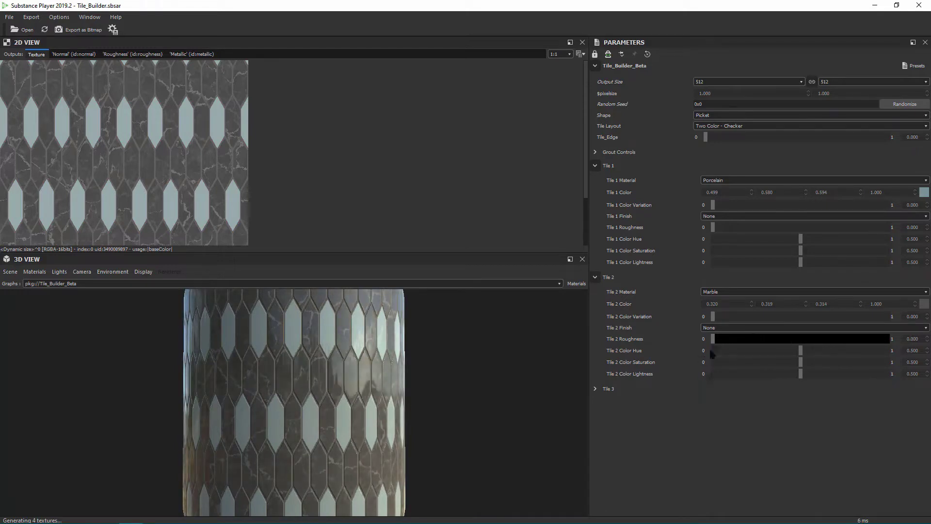
Set Tile 2's color saturation to 0.454 and color variation to 0.817, and Tile 1's color variation to 0.723
mouse_move(798, 363)
left_mouse_down()
mouse_move(842, 363)
mouse_move(774, 362)
mouse_move(793, 370)
left_mouse_up()
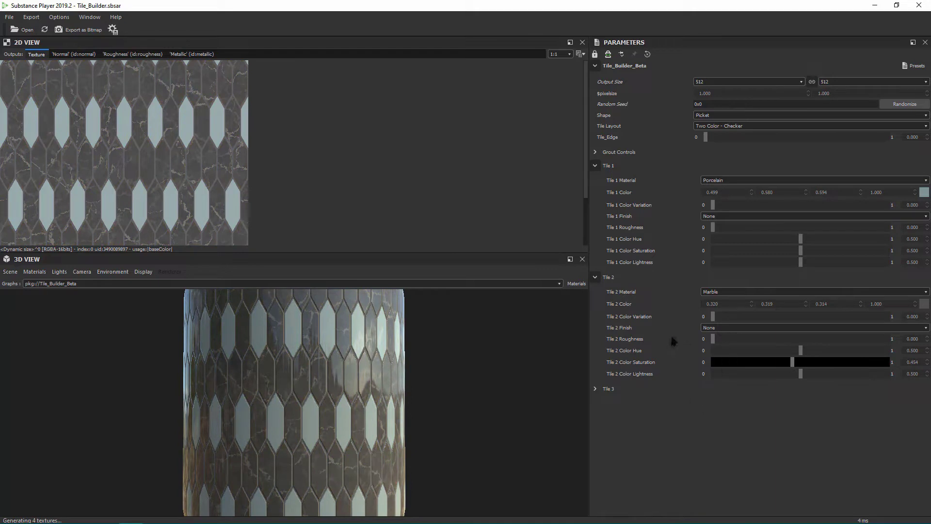
left_click_drag(709, 317, 856, 325)
left_click_drag(714, 207, 840, 205)
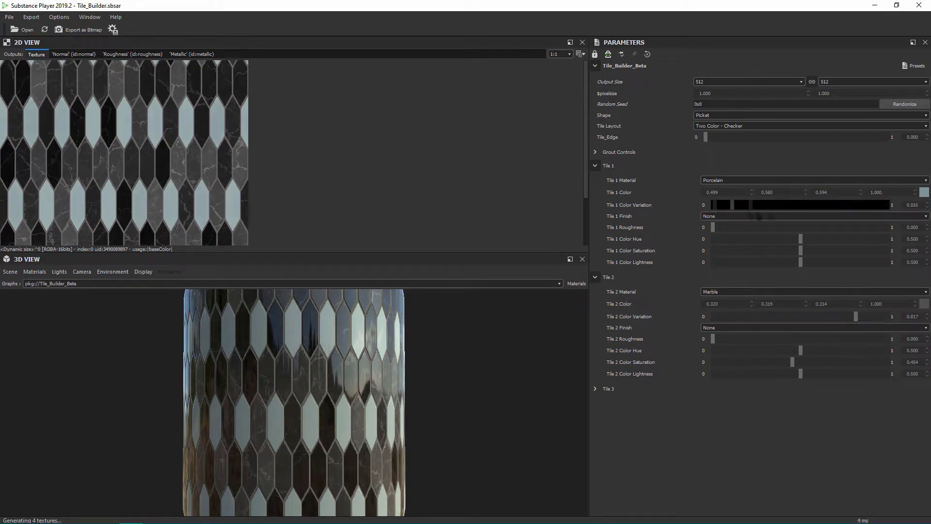
Inspect the picket tile on the 3D cylinder and preview its normal and roughness map outputs
left_click_drag(369, 388, 251, 416)
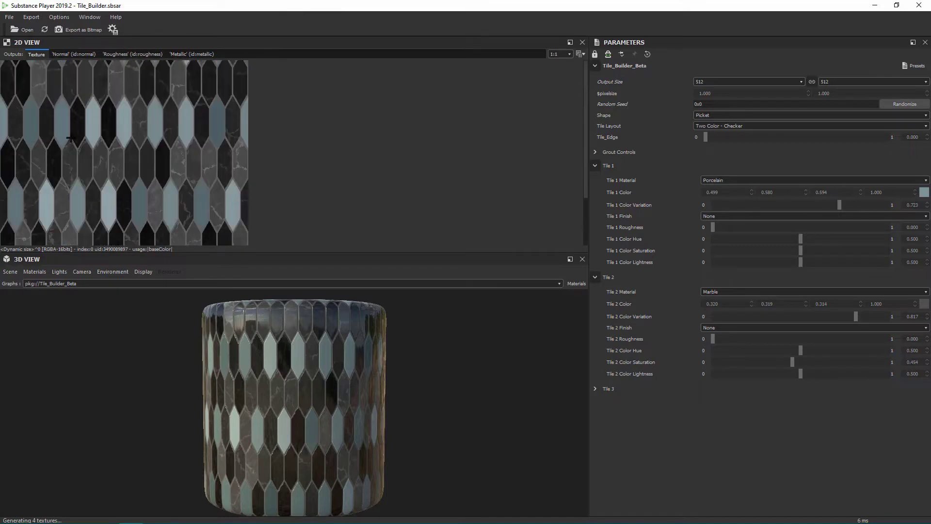
left_click(73, 53)
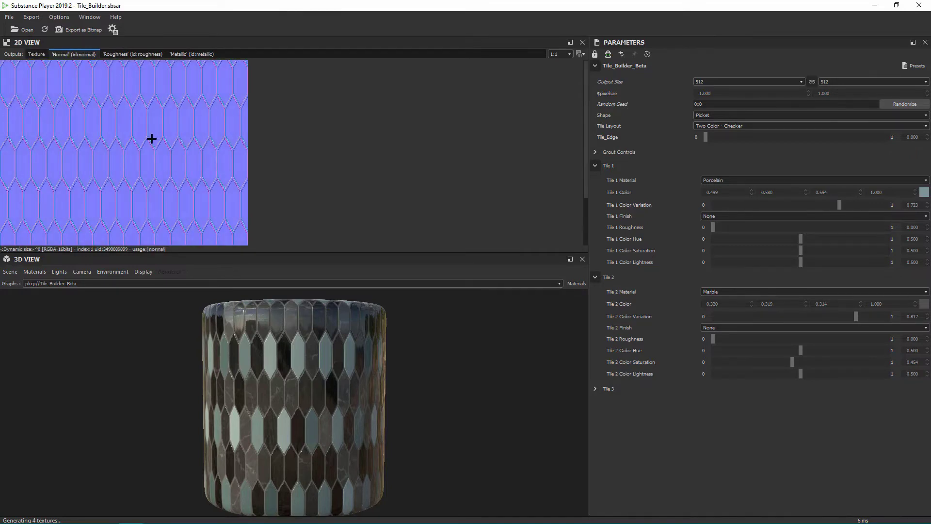
left_click(129, 54)
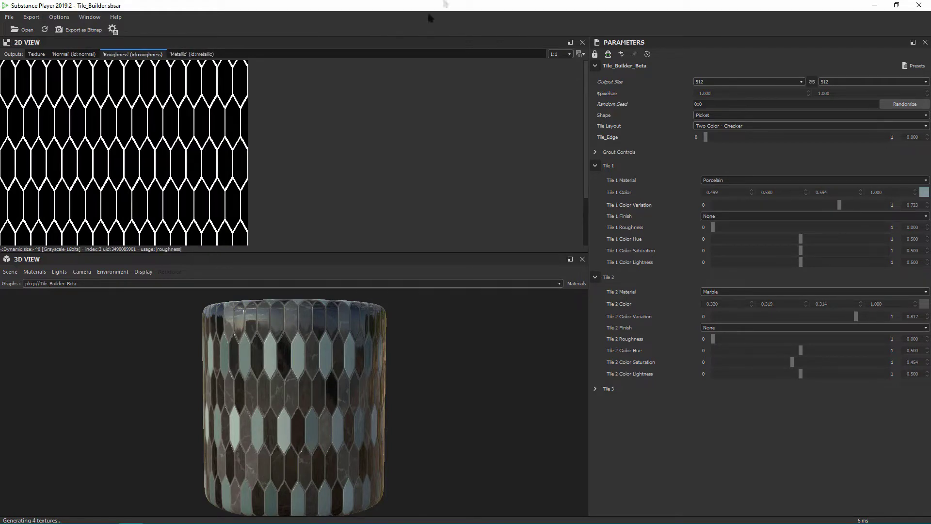
Switch back to Chief Architect and review the texture, normal, roughness and metal map files of the Seaside Tile 2 wall material
left_click(875, 6)
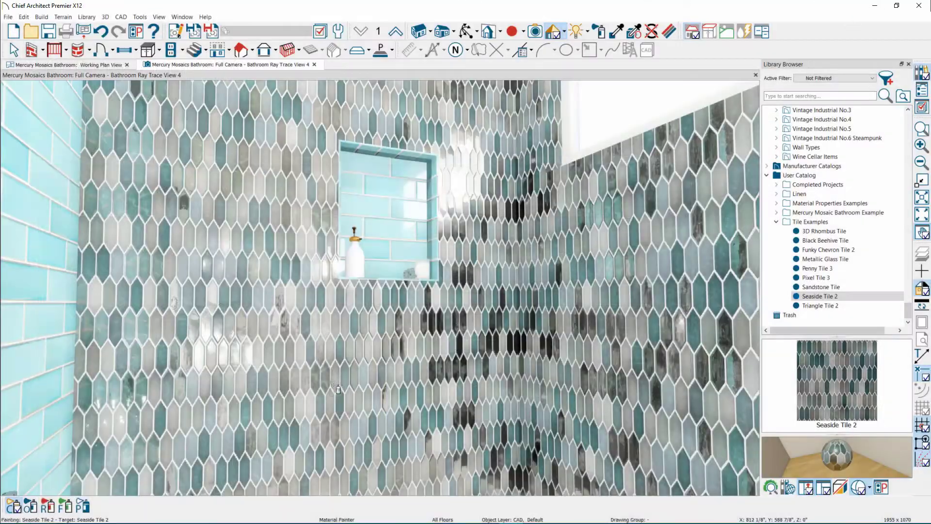
left_click(672, 32)
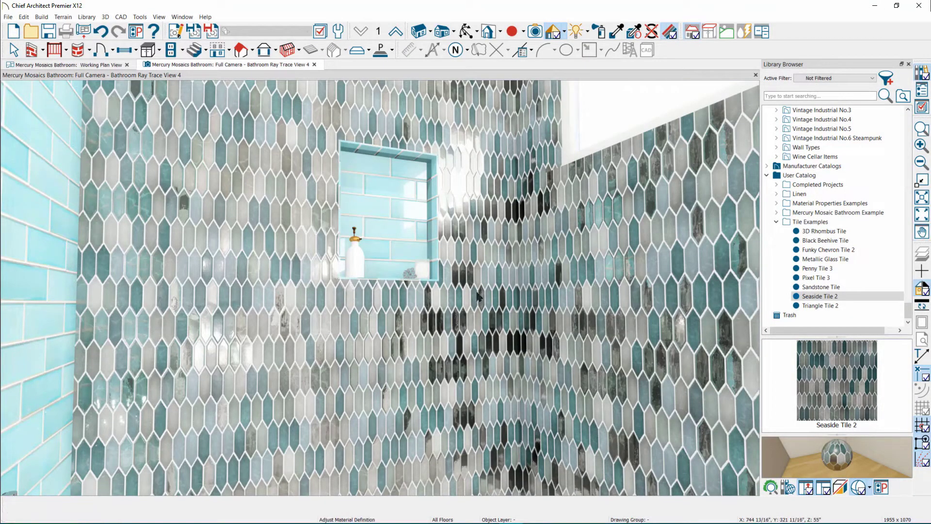
left_click(394, 311)
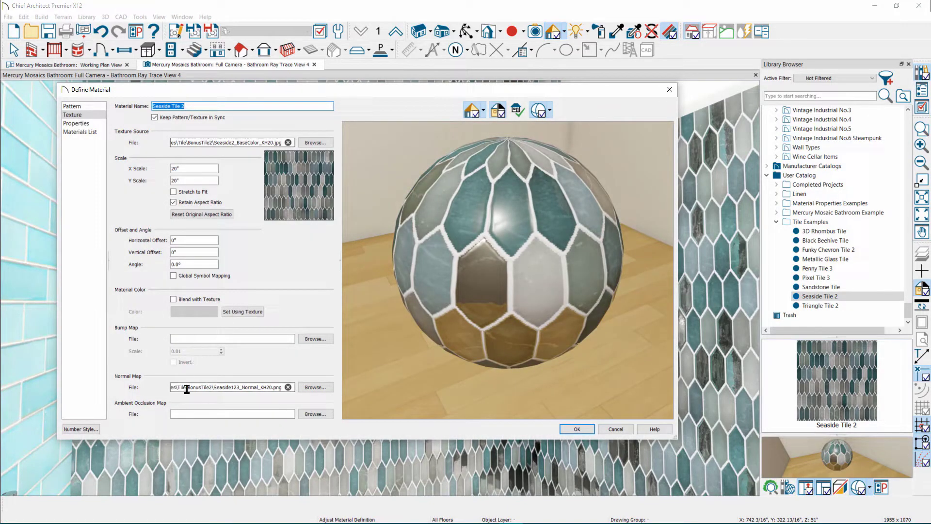
left_click(78, 123)
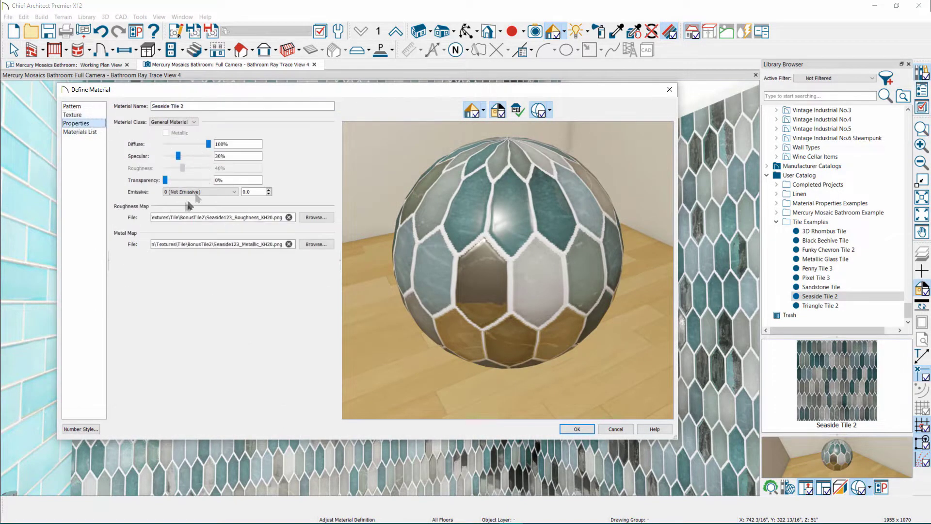
left_click_drag(153, 214, 261, 217)
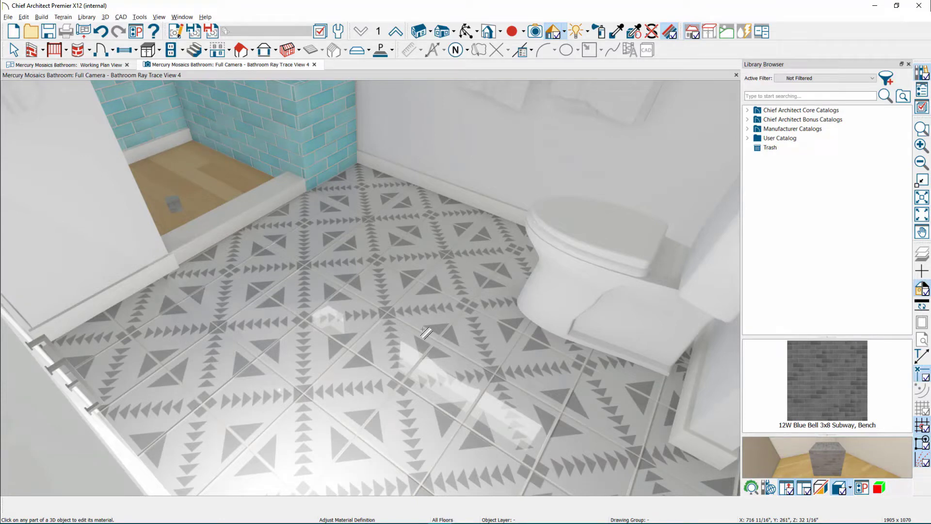
Check the bathroom floor tile's pattern settings and render the camera view with the Watercolor technique
left_click(423, 299)
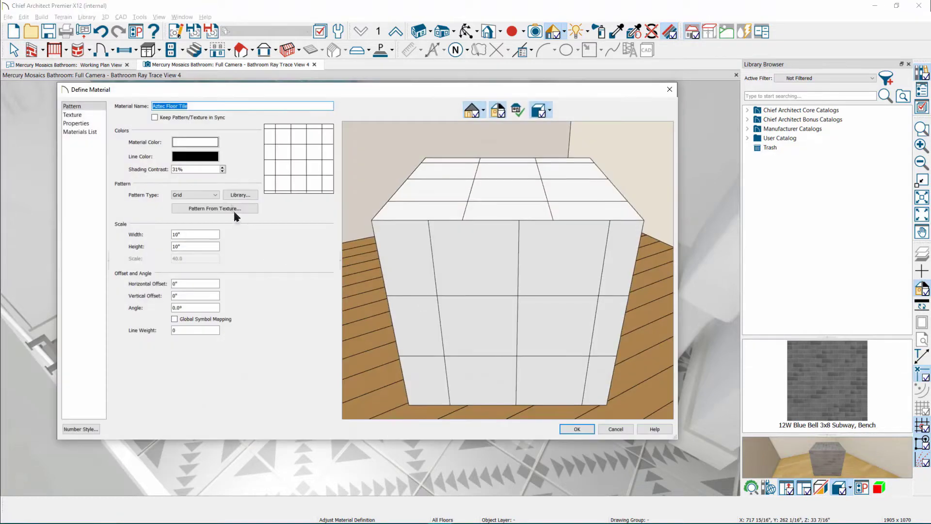
left_click(192, 248)
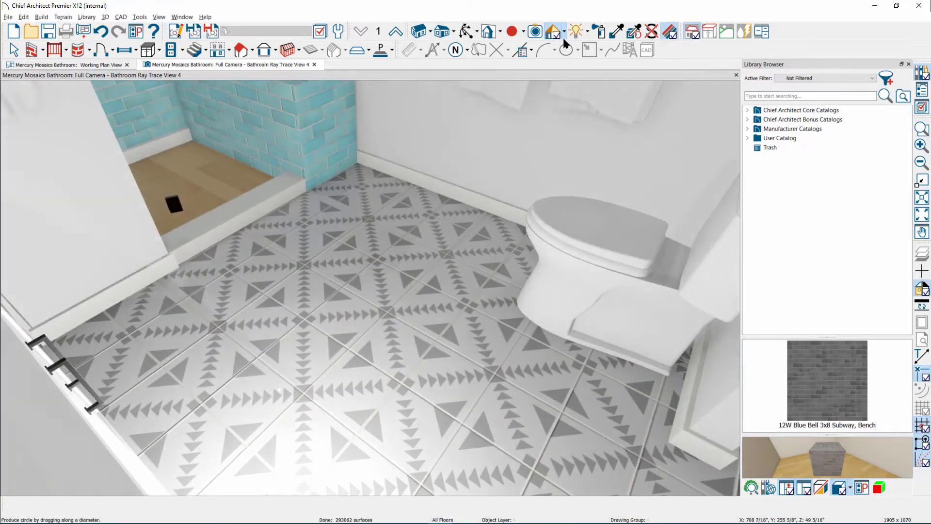
left_click(564, 32)
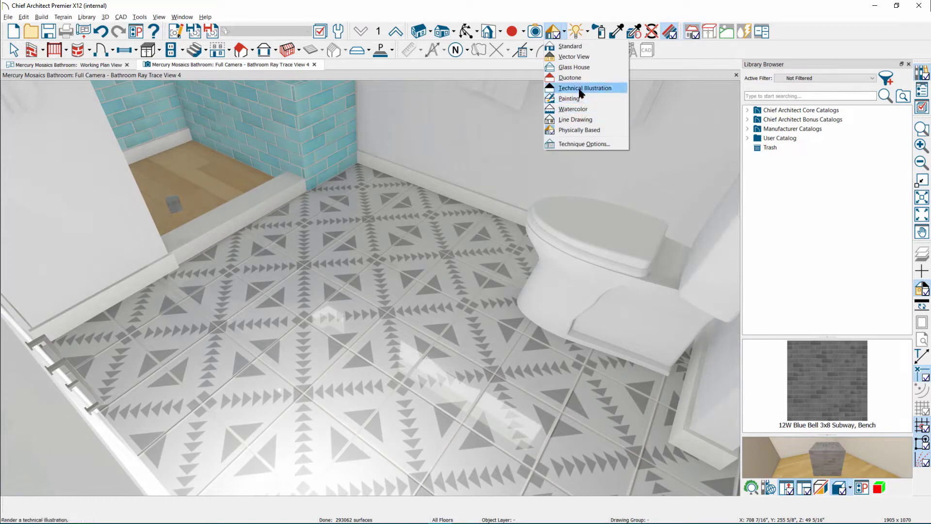
left_click(574, 110)
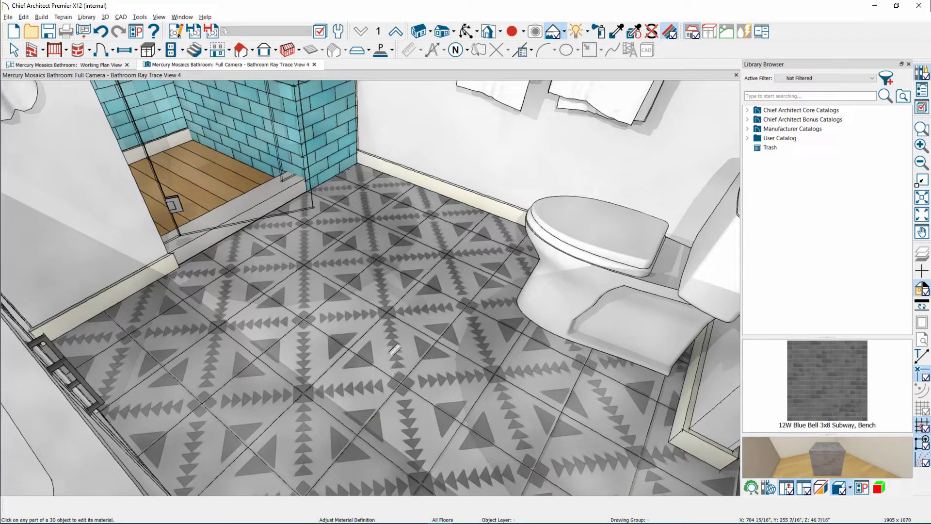
Open the bathroom floor tile's material definition and examine its pattern type and grid preview
left_click(407, 349)
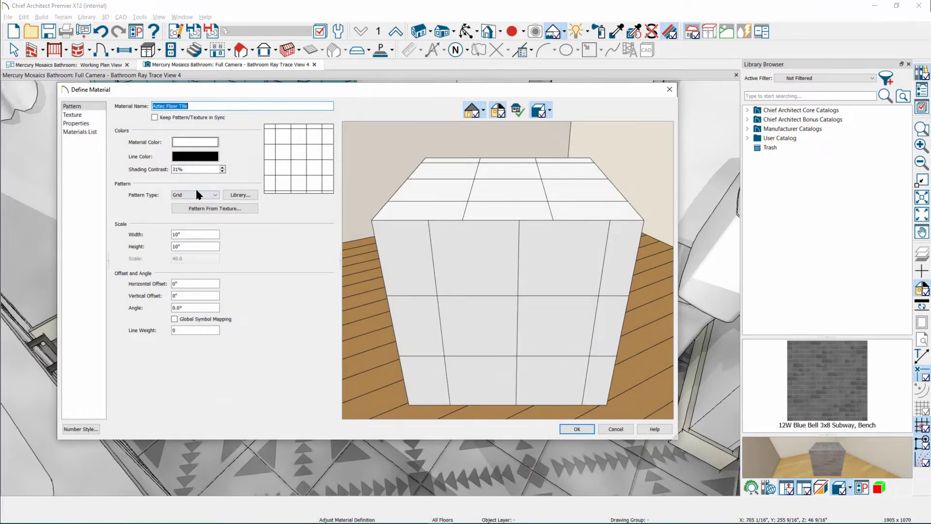
left_click(210, 195)
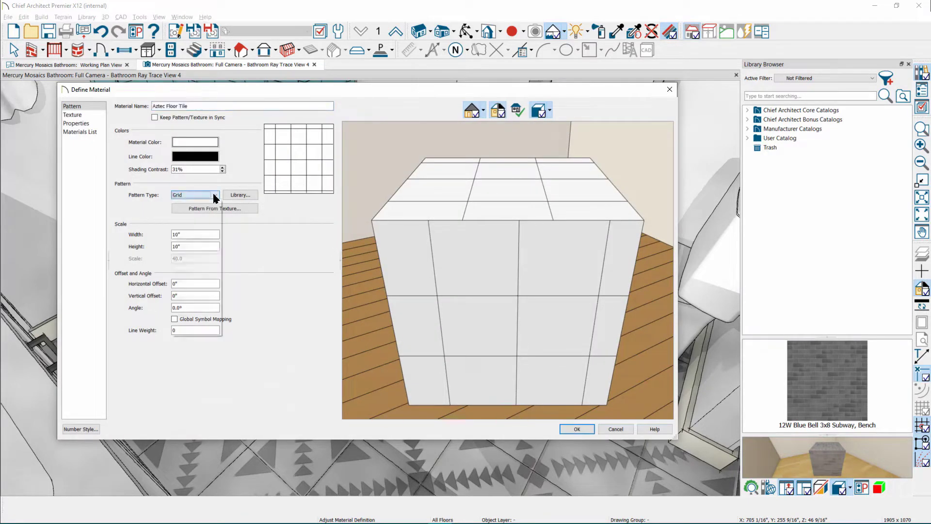
left_click(213, 194)
left_click_drag(520, 264, 443, 286)
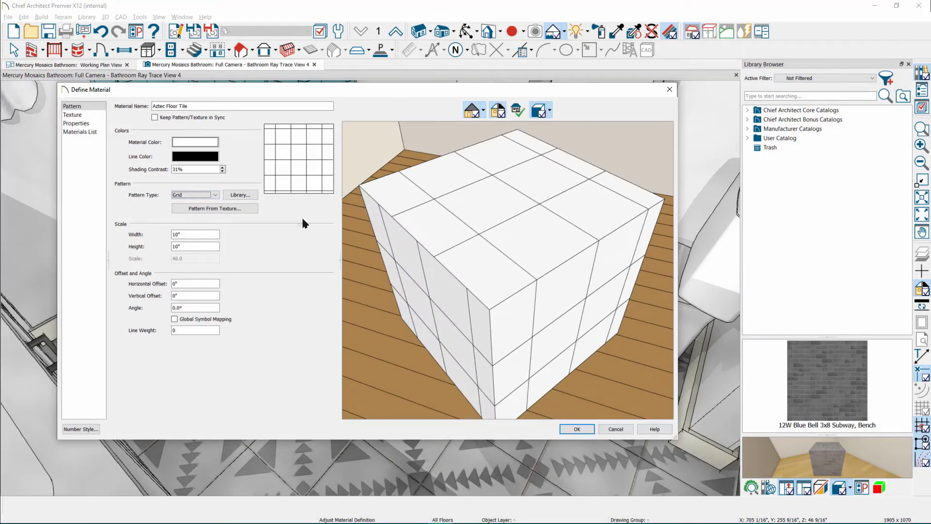
Generate the Aztec Floor Tile's pattern from its texture, lowering the simple threshold until the grout lines are included, and accept the material definition
left_click(211, 213)
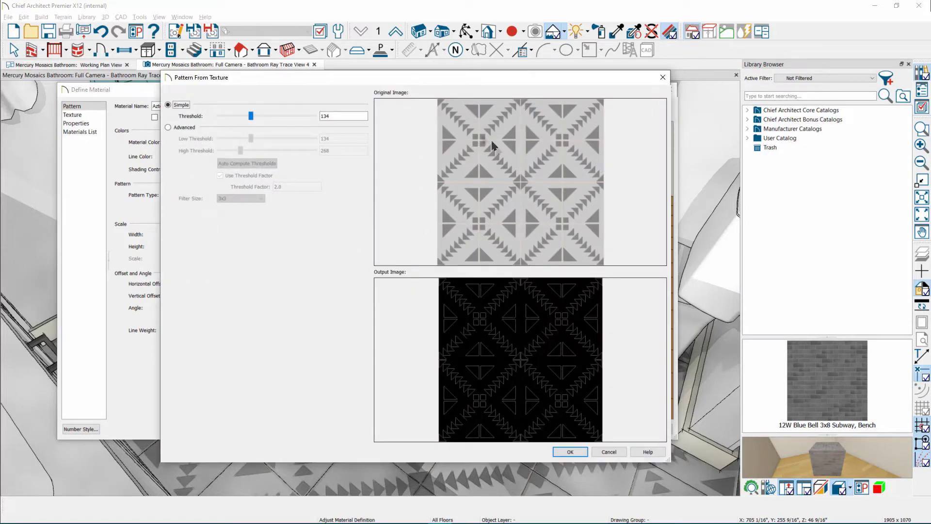
left_click_drag(250, 120, 228, 122)
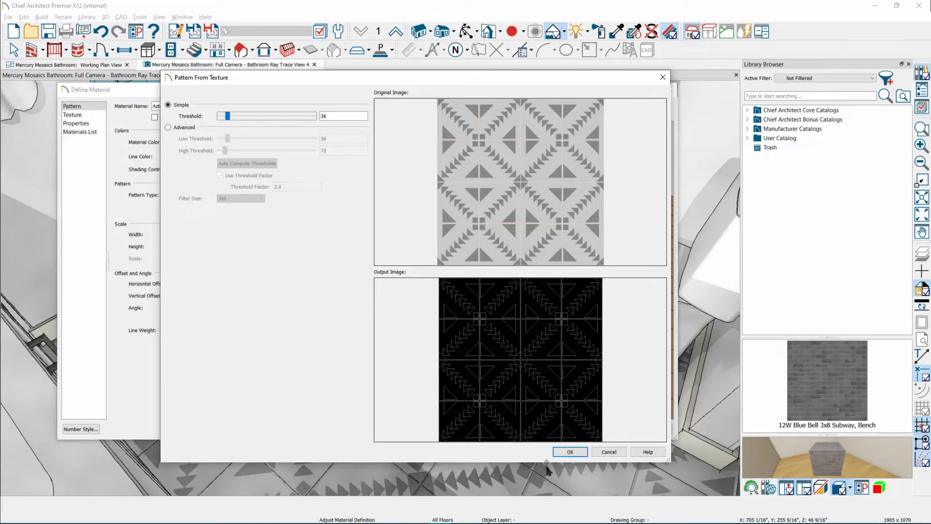
mouse_move(228, 117)
left_mouse_down()
mouse_move(243, 120)
mouse_move(225, 117)
left_mouse_up()
left_click(570, 452)
left_click_drag(478, 342, 519, 278)
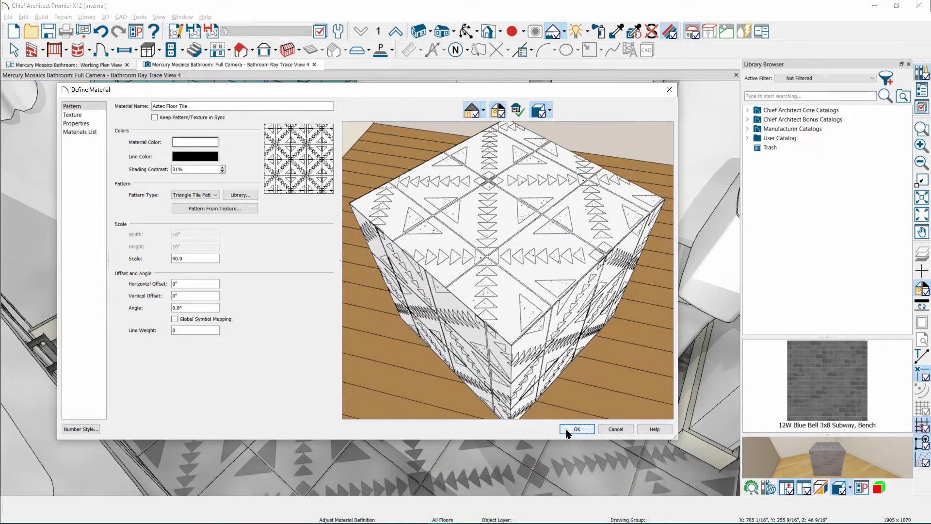
left_click(576, 429)
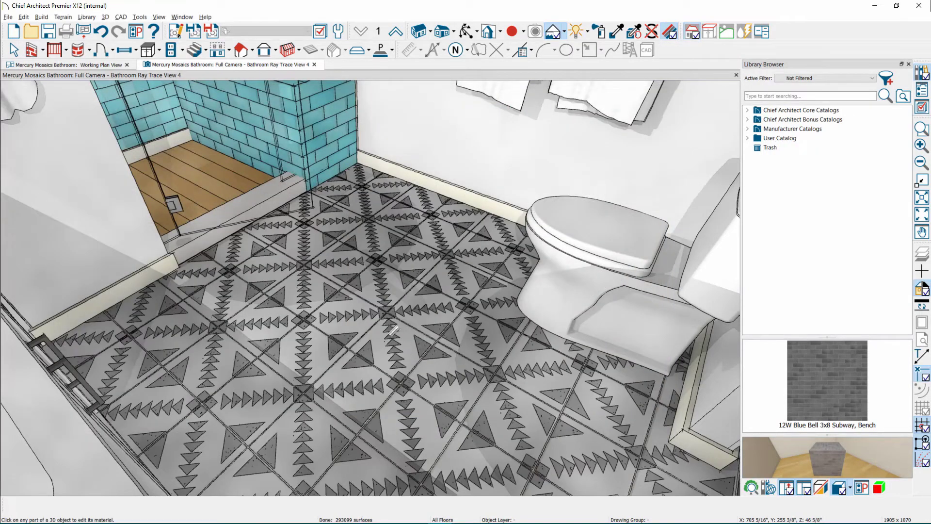
Render the camera view with the Vector View technique to check the floor pattern, and switch the rendering to Physically Based
left_click(564, 32)
left_click(566, 59)
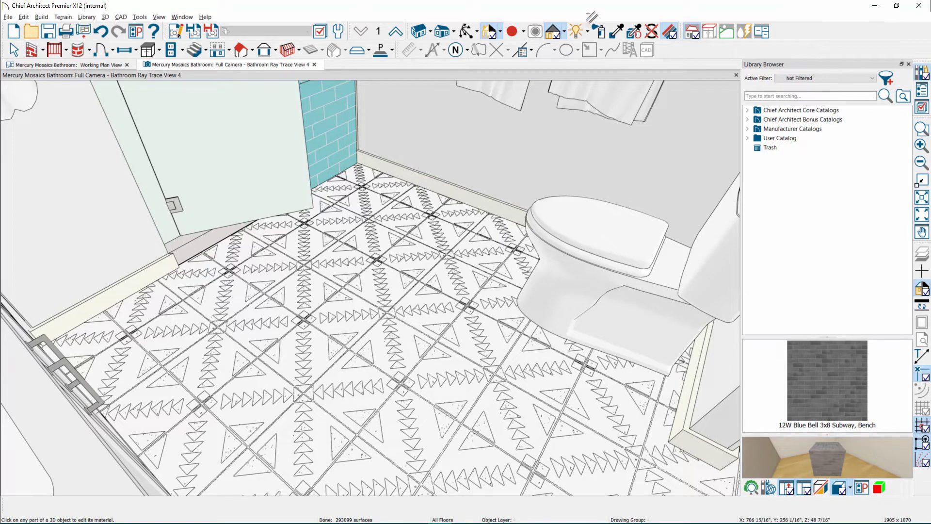
left_click(565, 32)
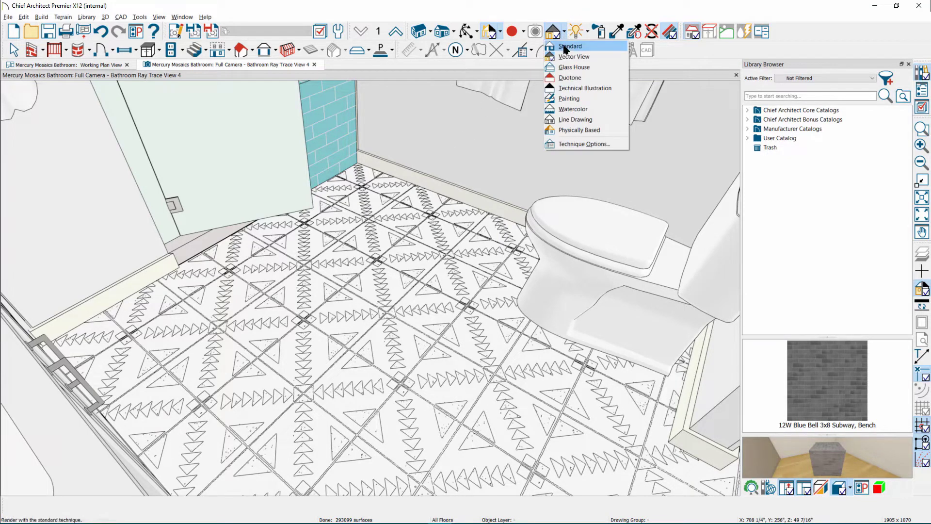
left_click(569, 131)
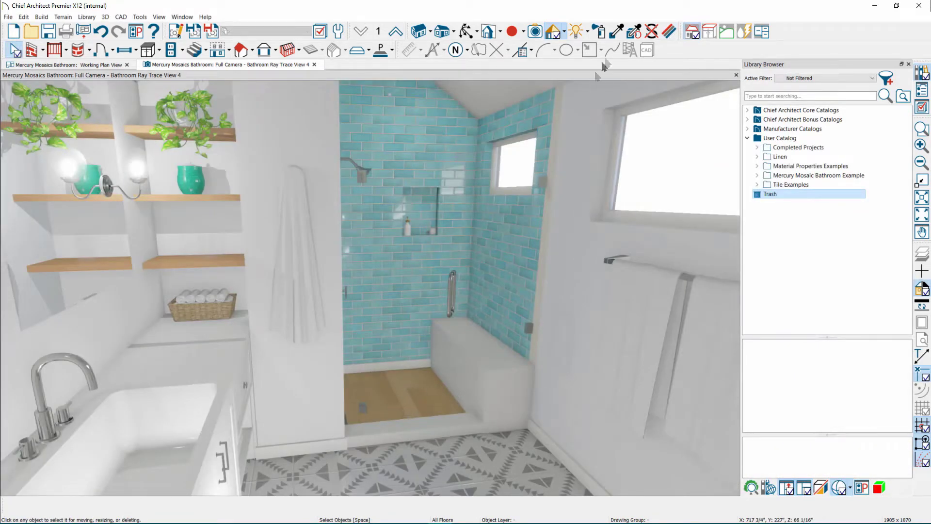
Pick up the Aztec Floor Tile material from the bathroom floor with the Material Eyedropper for painting the blue shower wall tile
left_click(617, 31)
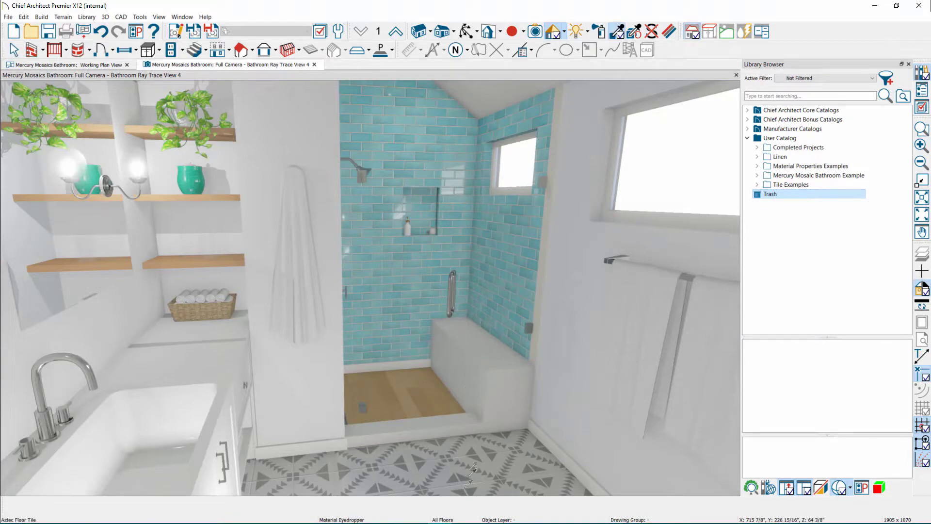
left_click(452, 458)
scroll(407, 334, "up", 6)
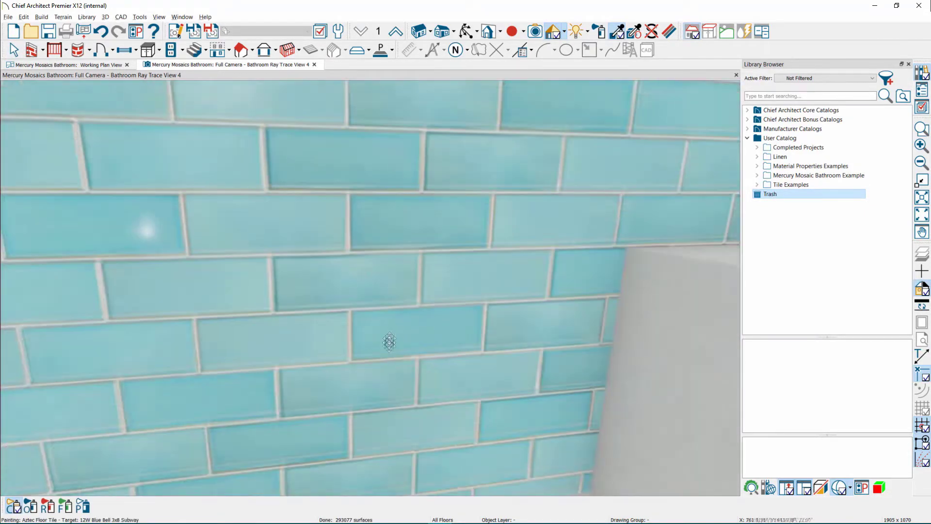
Paint the shower floor with the Aztec Floor Tile material
scroll(413, 388, "down", 3)
scroll(488, 468, "up", 2)
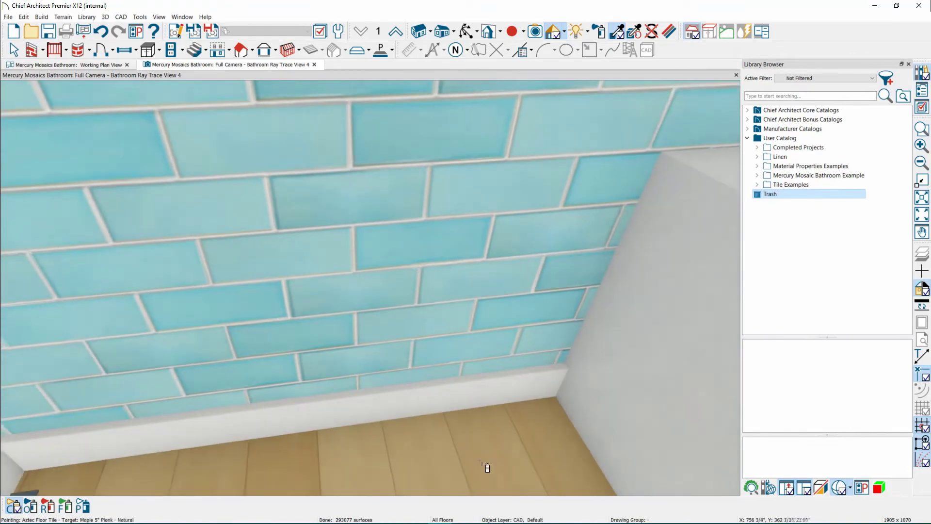
left_click(391, 455)
scroll(354, 339, "down", 4)
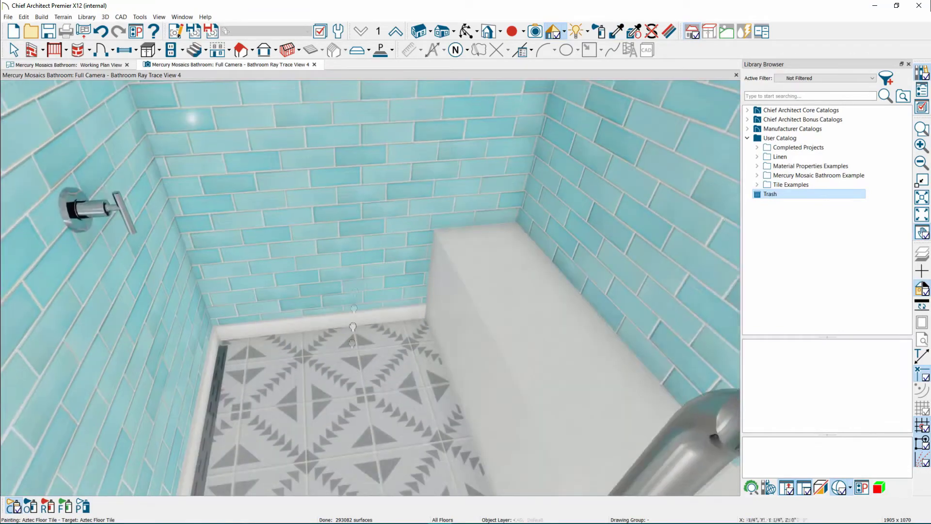
scroll(353, 326, "down", 6)
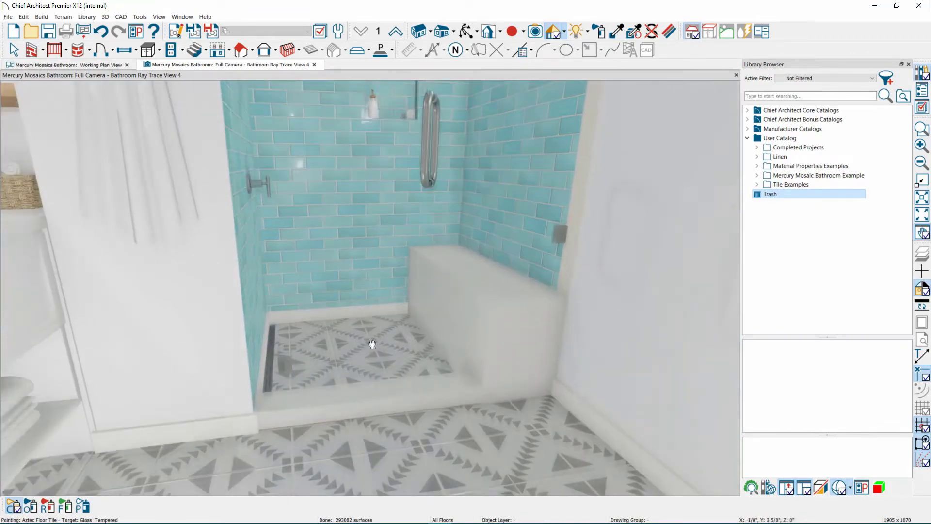
scroll(379, 359, "down", 5)
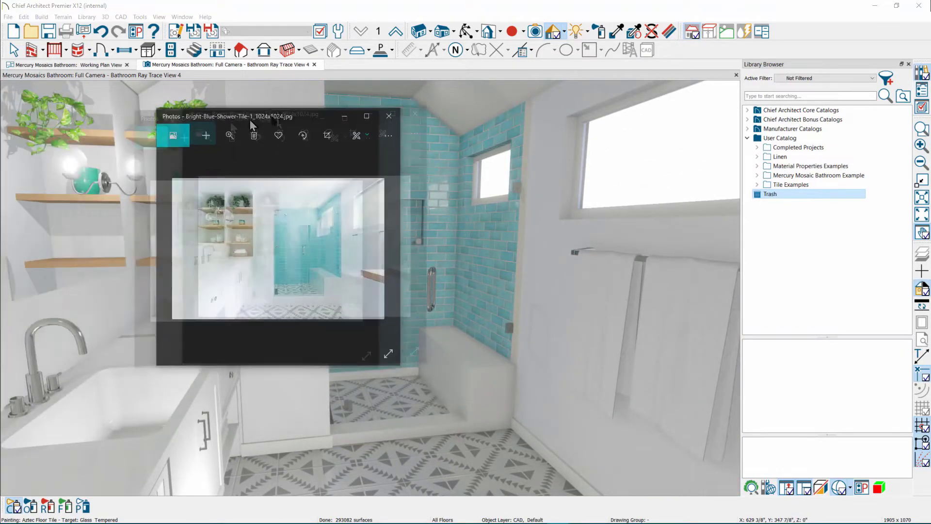
Compare the rendered bathroom with the reference photo Bright-Blue-Shower-Tile-1_1024x1024.jpg, enlarging the photo window and then moving it out of the way
left_click_drag(244, 107, 147, 60)
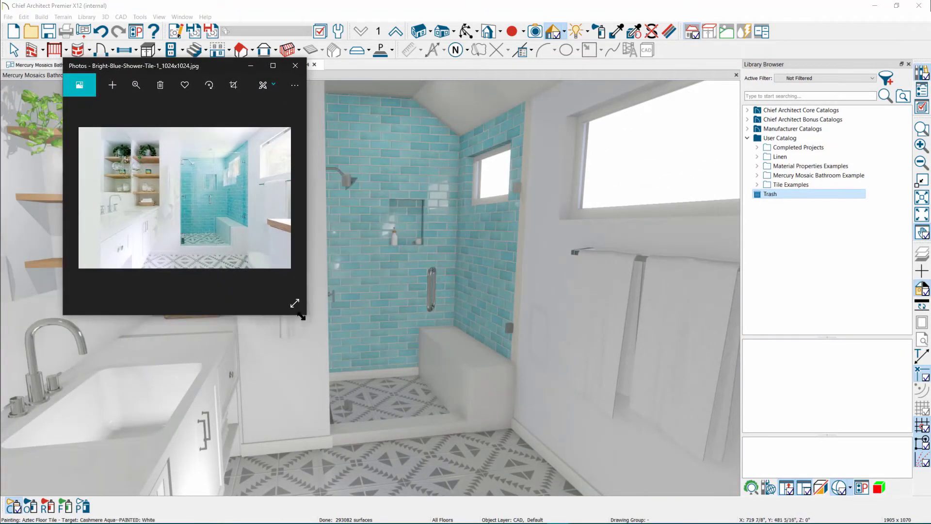
left_click_drag(306, 314, 402, 467)
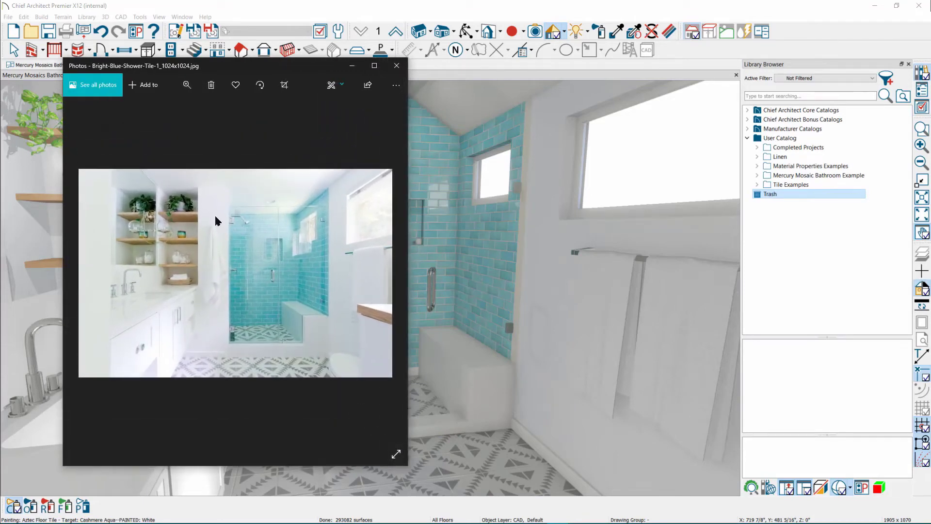
mouse_move(229, 66)
left_mouse_down()
mouse_move(189, 37)
mouse_move(641, 62)
mouse_move(0, 77)
left_mouse_up()
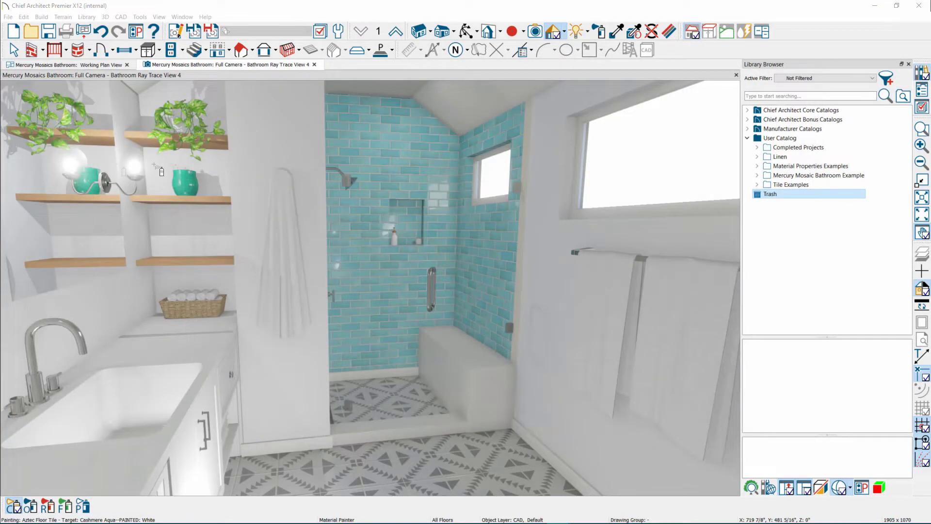
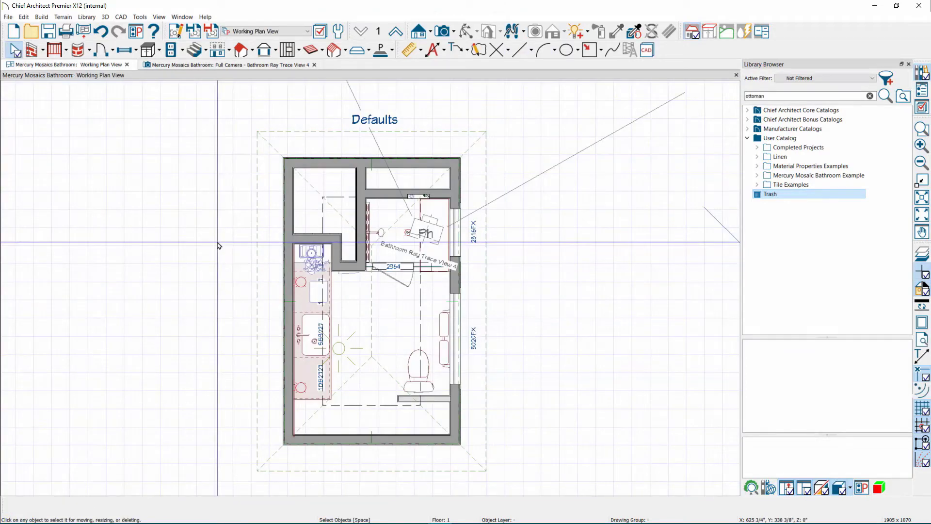
Create a cross section/elevation view from inside the shower looking at its tiled back wall
left_click(419, 33)
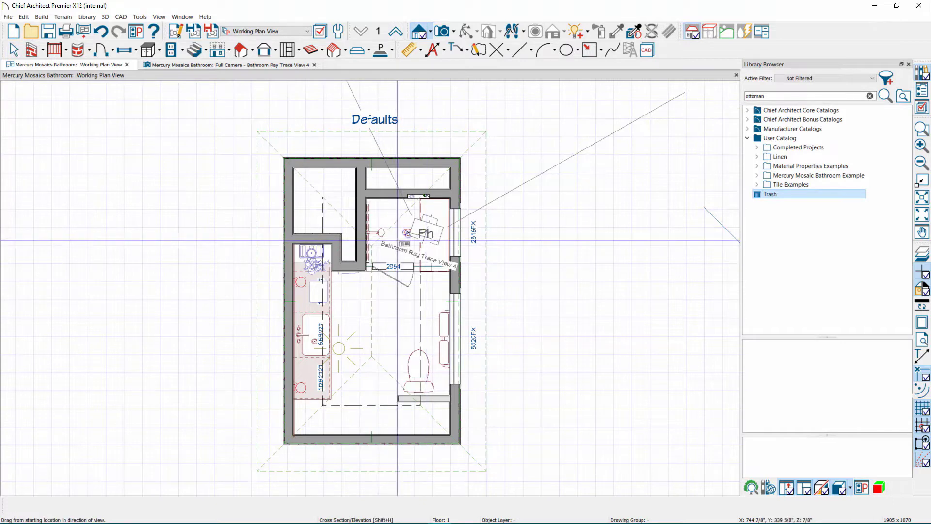
left_click_drag(397, 238, 397, 204)
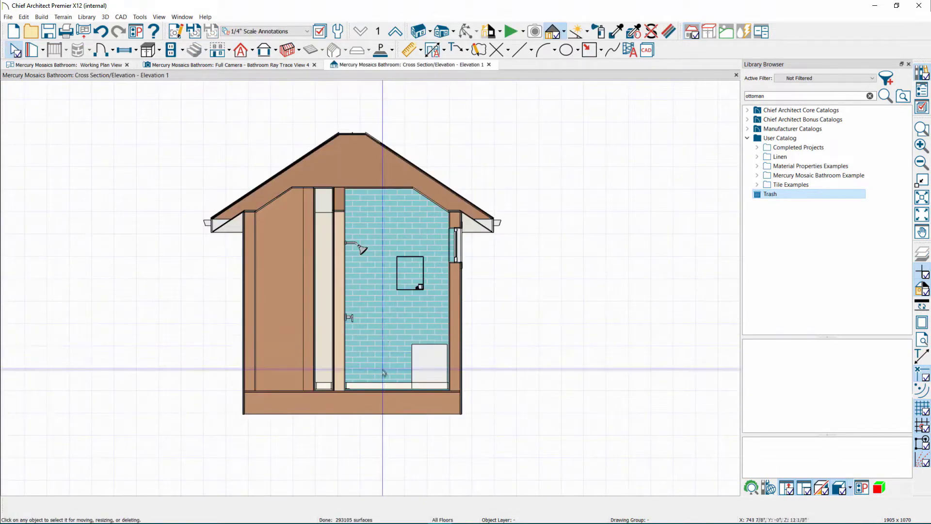
Measure with the Tape Measure the height of the cut tile row just above the shower's base molding
scroll(386, 338, "up", 6)
scroll(395, 392, "up", 8)
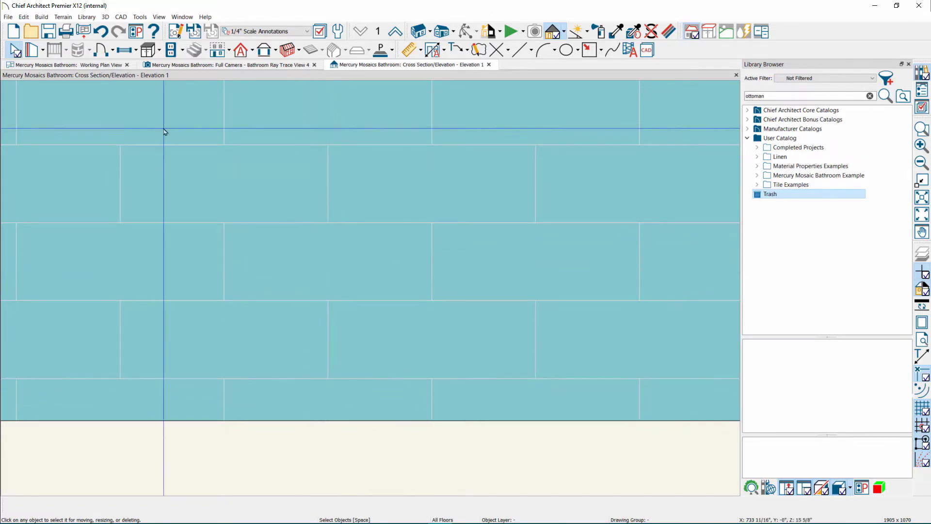
left_click(121, 16)
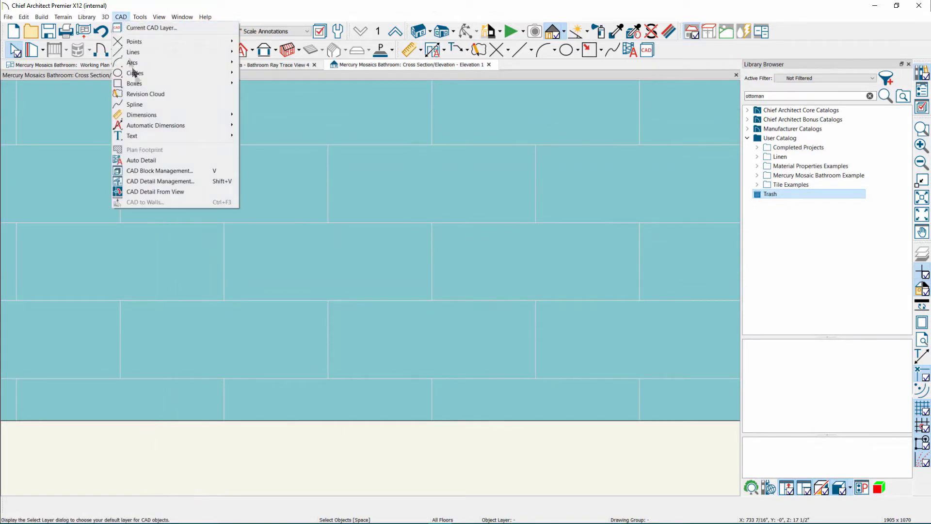
mouse_move(228, 114)
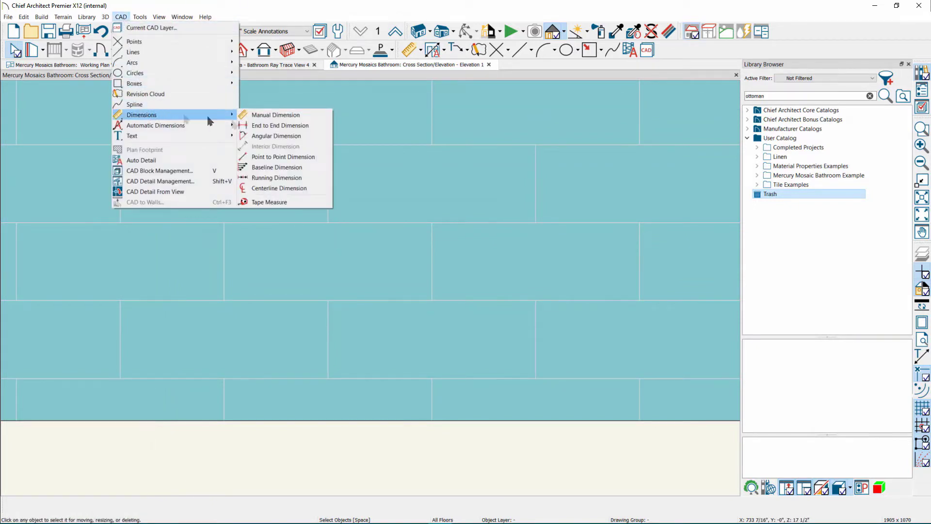
left_click(261, 203)
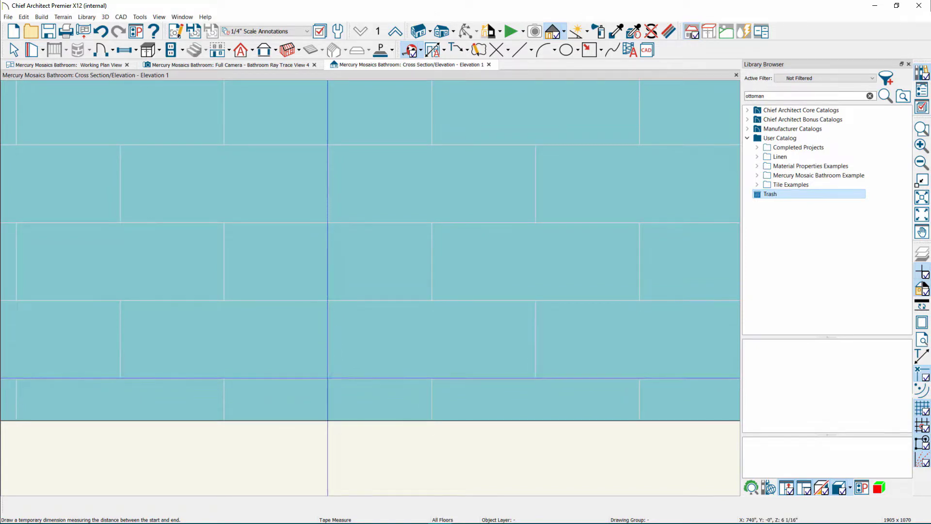
left_click_drag(327, 378, 328, 420)
middle_click_drag(329, 420, 298, 235)
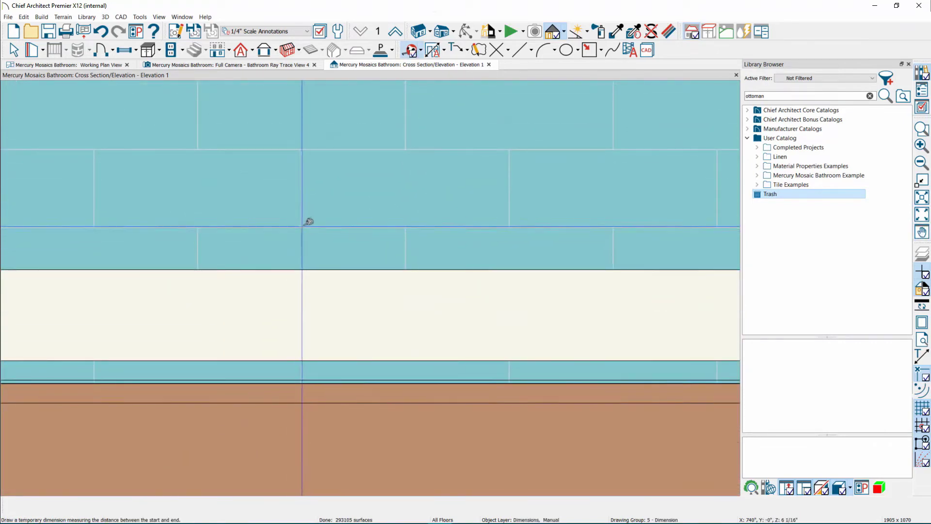
left_click_drag(301, 227, 300, 266)
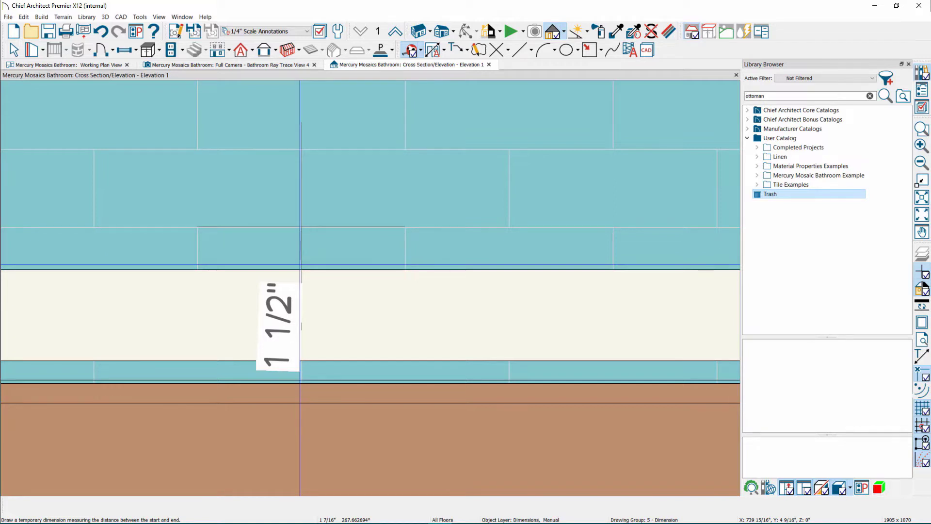
left_click_drag(300, 265, 300, 264)
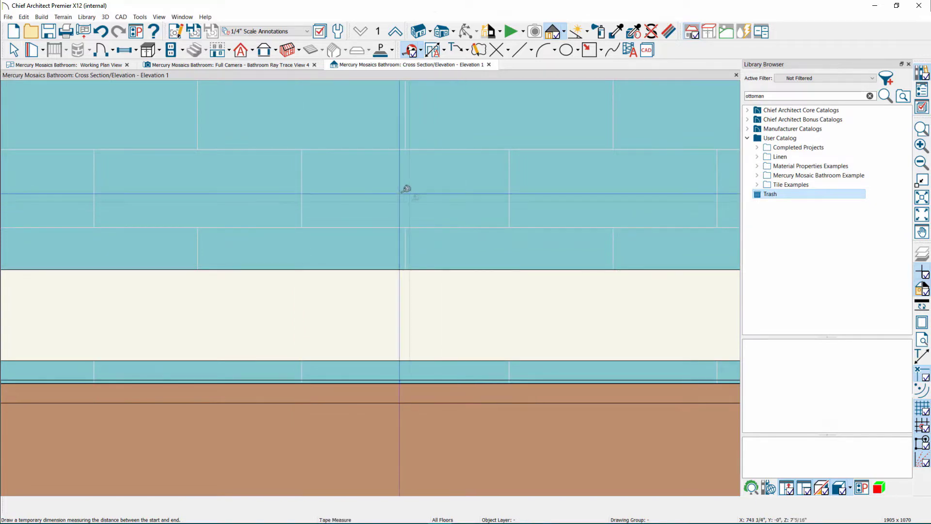
In the Bathroom Ray Trace View 4 camera, set the vertical offset of the wall's 12W Blue Bell 3x8 Subway material to 1 1/2"
left_click(242, 65)
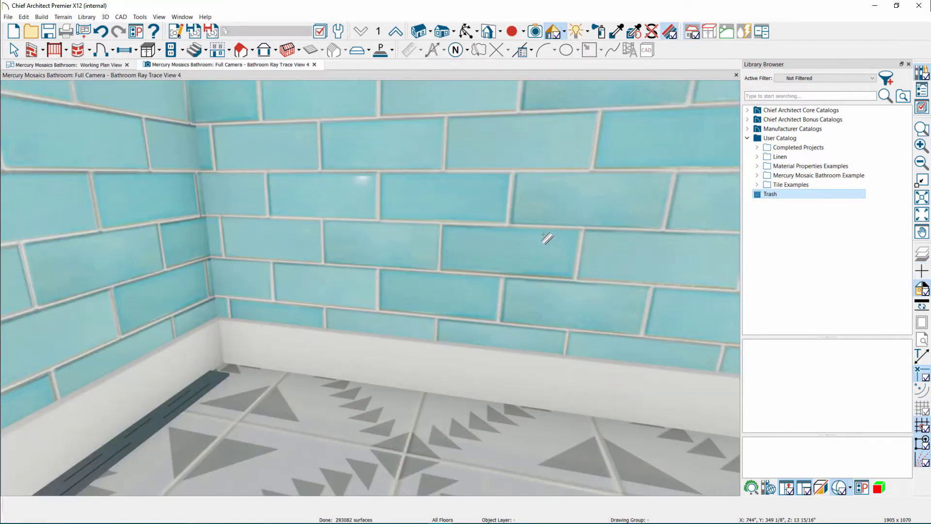
left_click(547, 238)
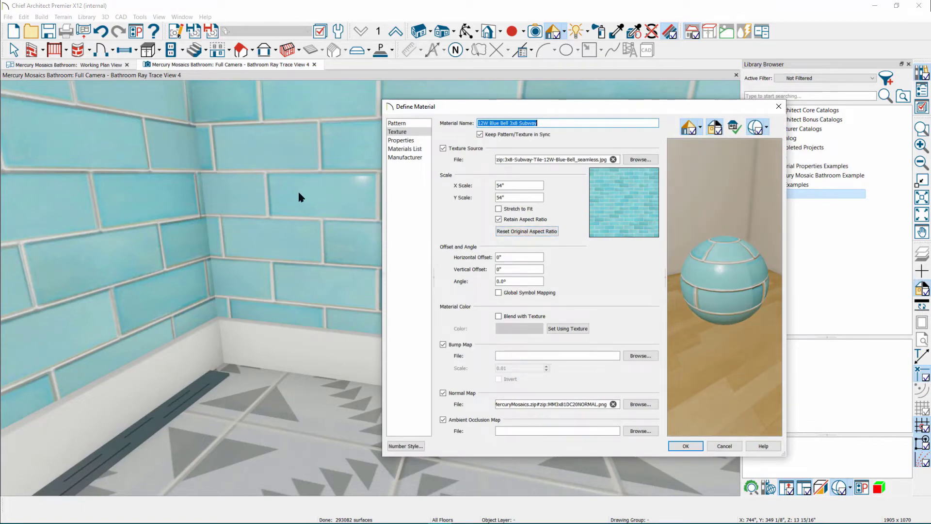
left_click(520, 270)
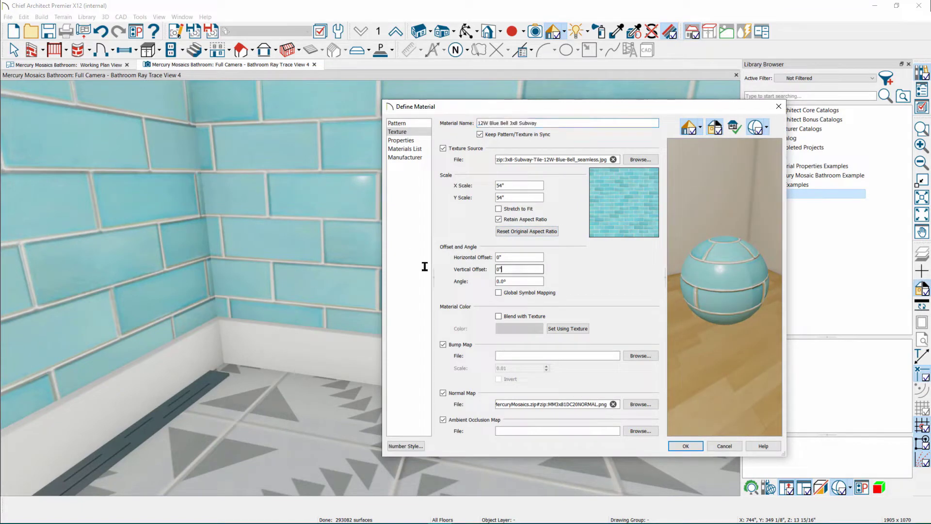
key("shift+Home")
key("Tab")
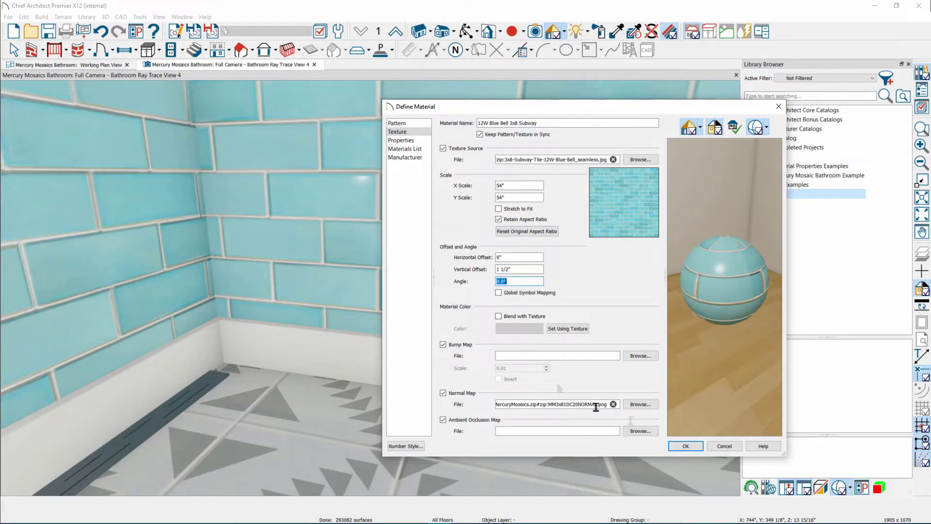
left_click(687, 446)
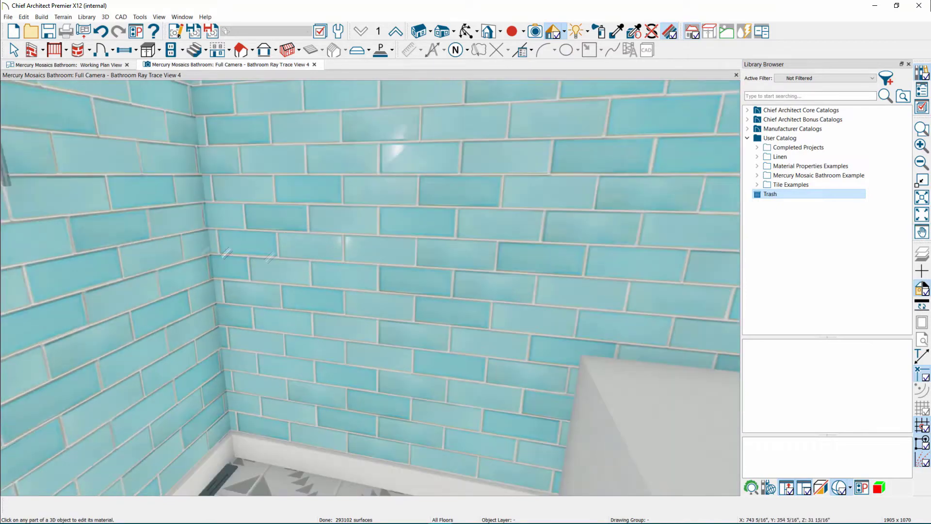
Set the vertical offset of the subway tile material in the shower niche to 0"
middle_click_drag(334, 252, 393, 245)
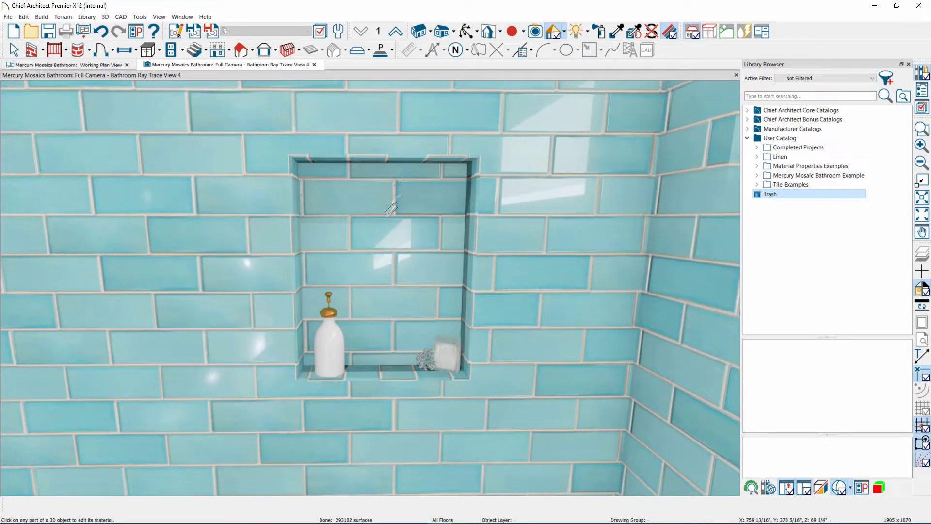
left_click(383, 223)
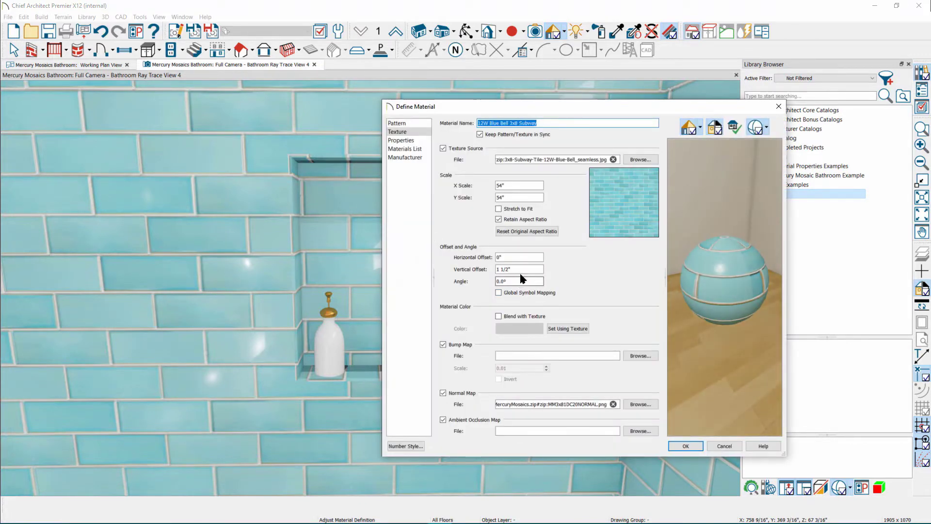
left_click(519, 269)
type("0")
key("Return")
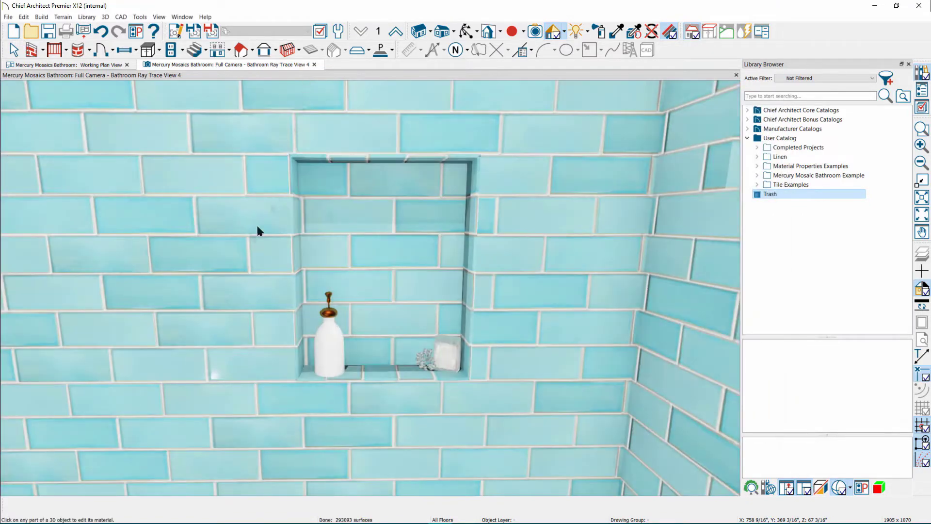
Check the bottom tile row along the shower wall, undo the last vertical offset change, and return to the niche
left_click_drag(260, 269, 316, 134)
key("m")
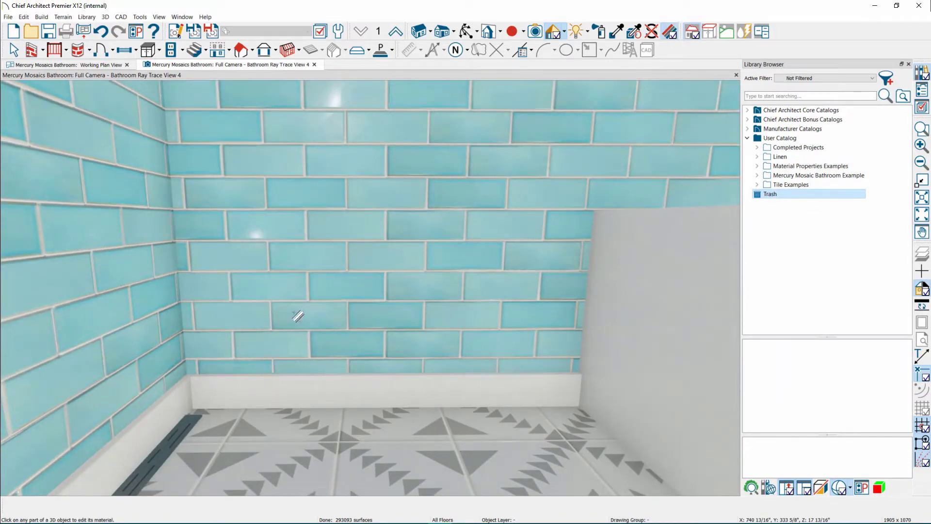
left_click(350, 313)
middle_click_drag(354, 255, 320, 322)
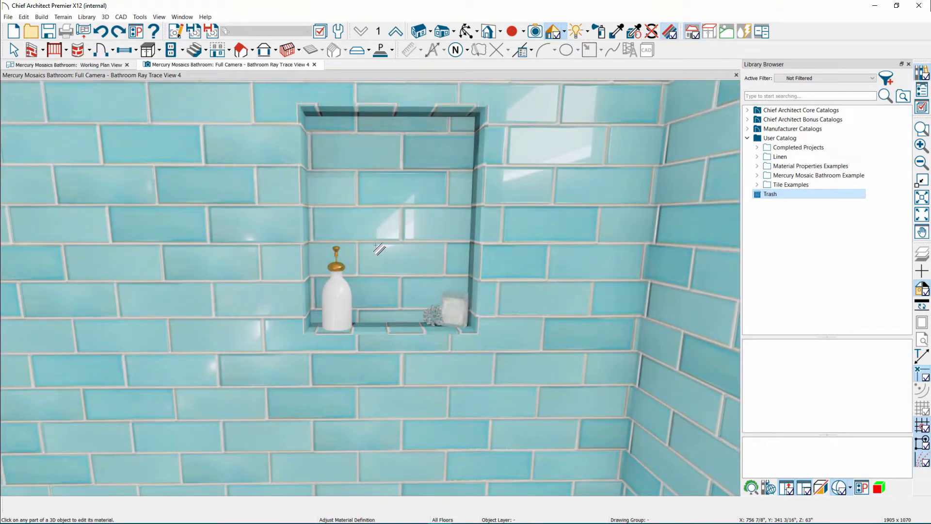
Copy the plan material 12W Blue Bell 3x8 Subway and name the copy "12W Blue Bell 3x8 Subway, Niche"
left_click(416, 226)
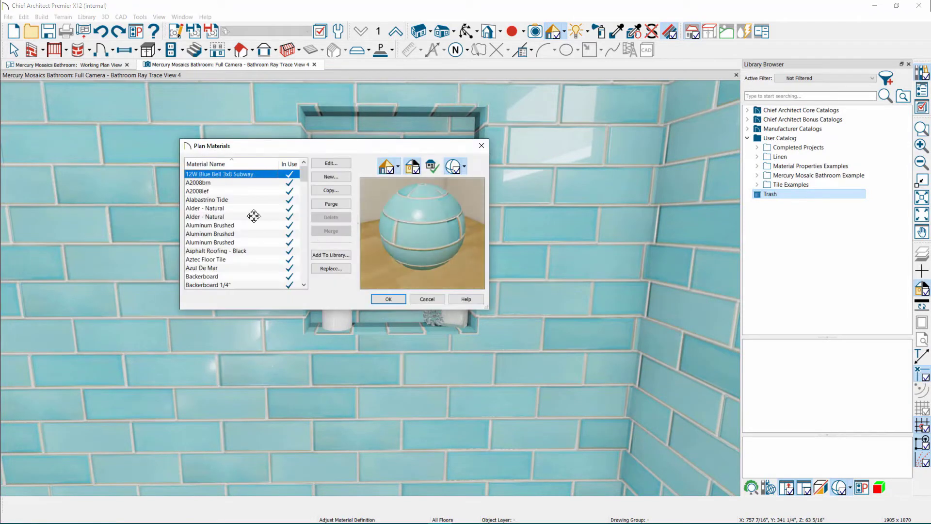
left_click(337, 191)
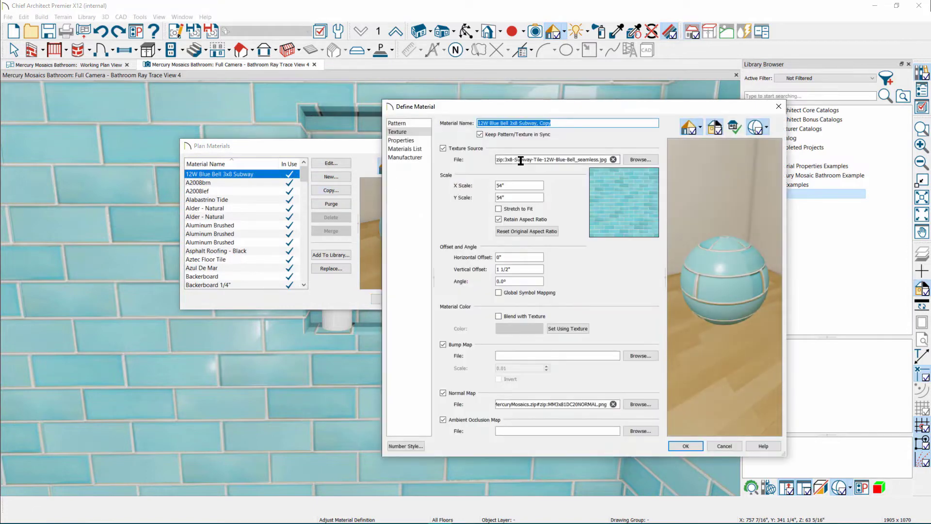
left_click(562, 124)
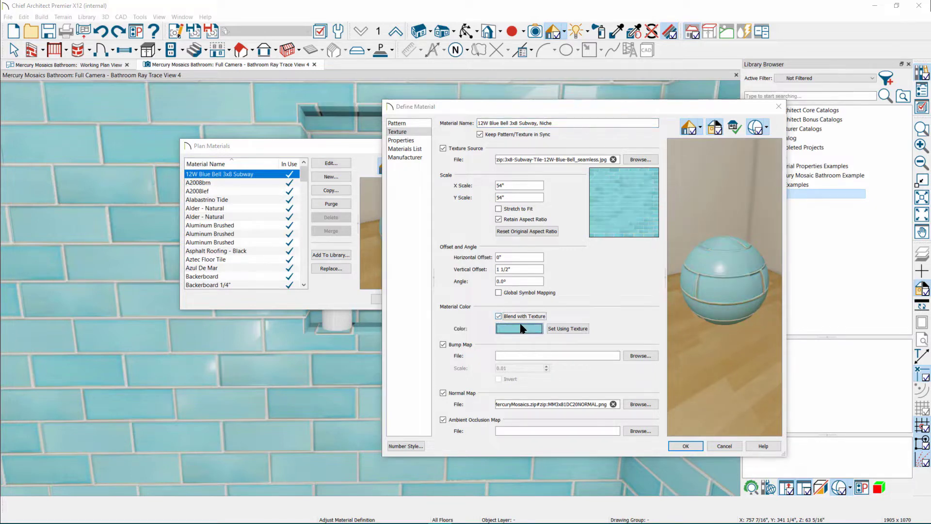
Blend the niche material's texture with a near-white, unsaturated colour
left_click(520, 328)
left_click_drag(609, 294, 578, 310)
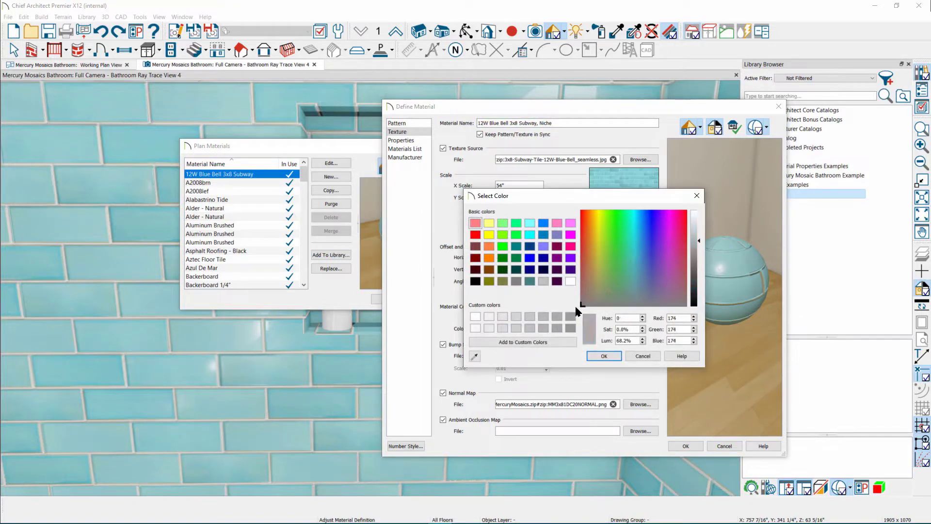
left_click_drag(694, 233, 697, 219)
left_click(599, 357)
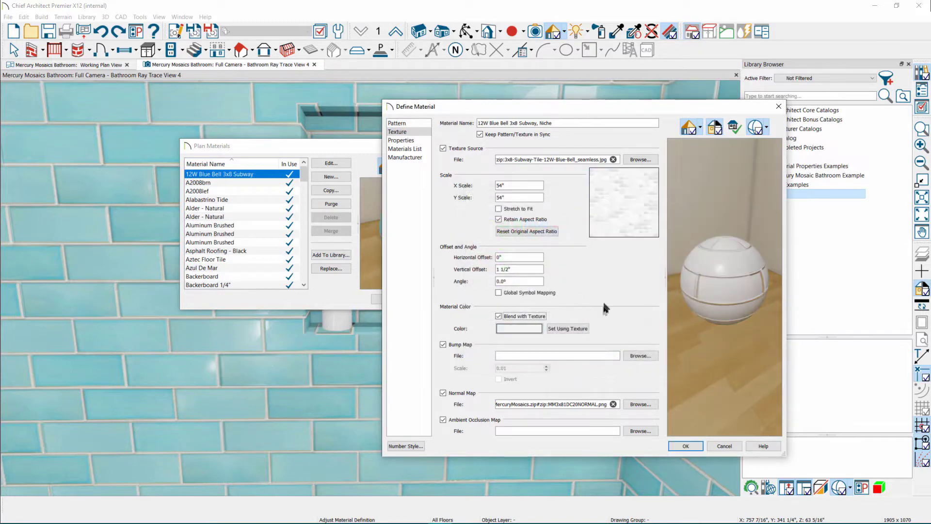
Set the niche material's vertical offset to 0", accept the definition, and move the Plan Materials window clear of the niche
double_click(519, 269)
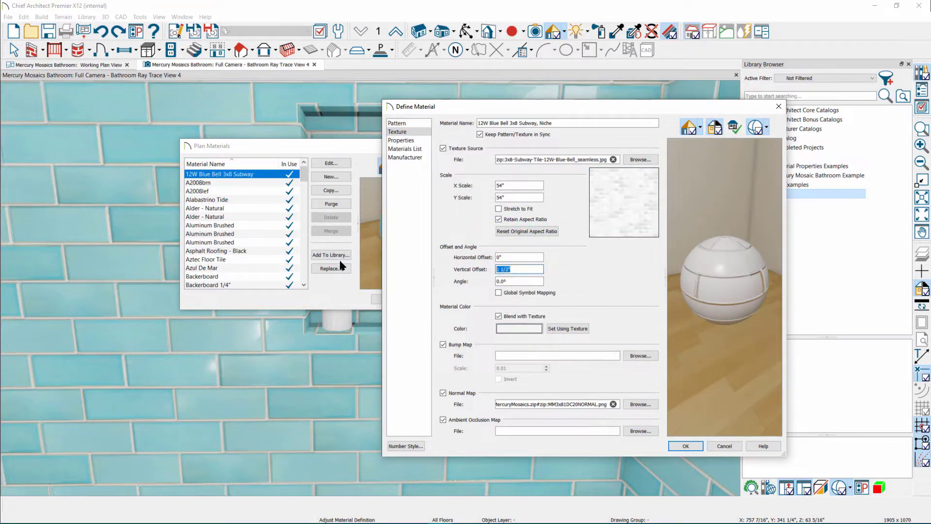
type("0")
left_click(685, 446)
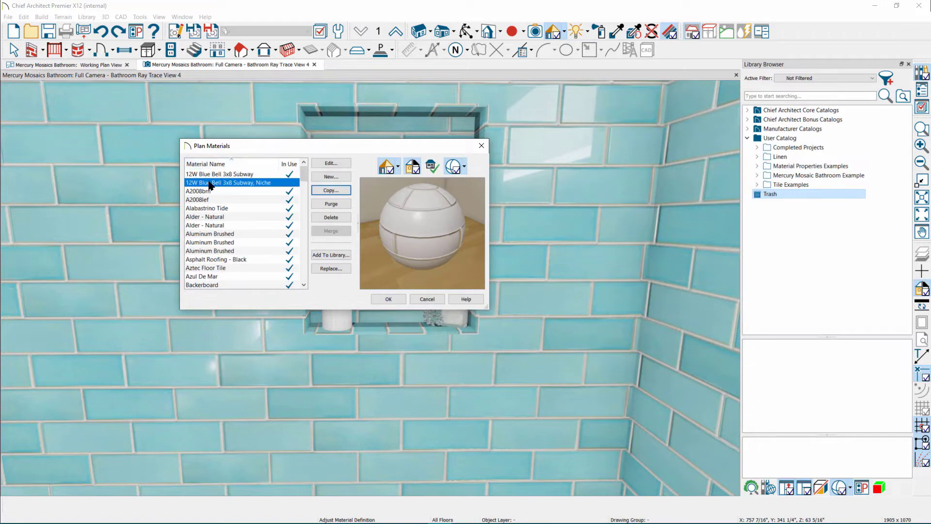
left_click_drag(270, 145, 184, 155)
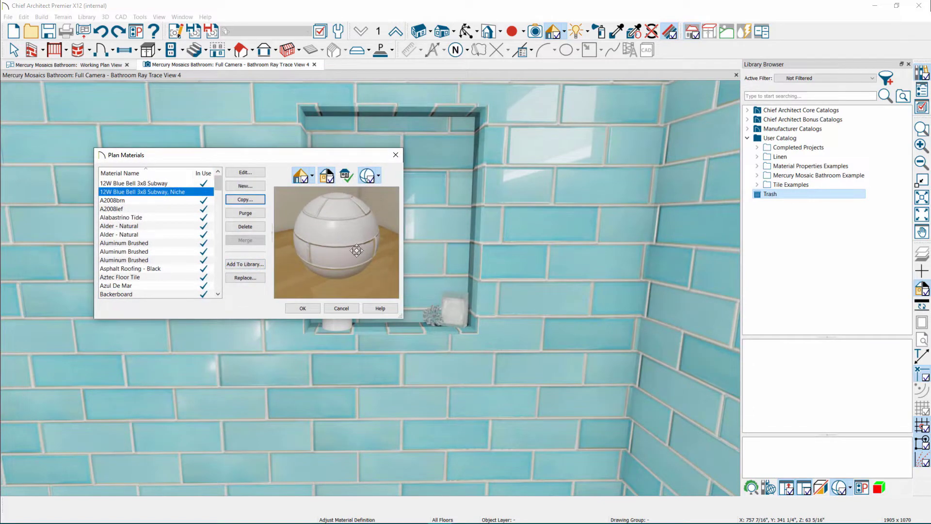
Assign the plan material 12W Blue Bell 3x8 Subway, Niche to the wall niche's backing and frame
left_click(315, 308)
double_click(373, 168)
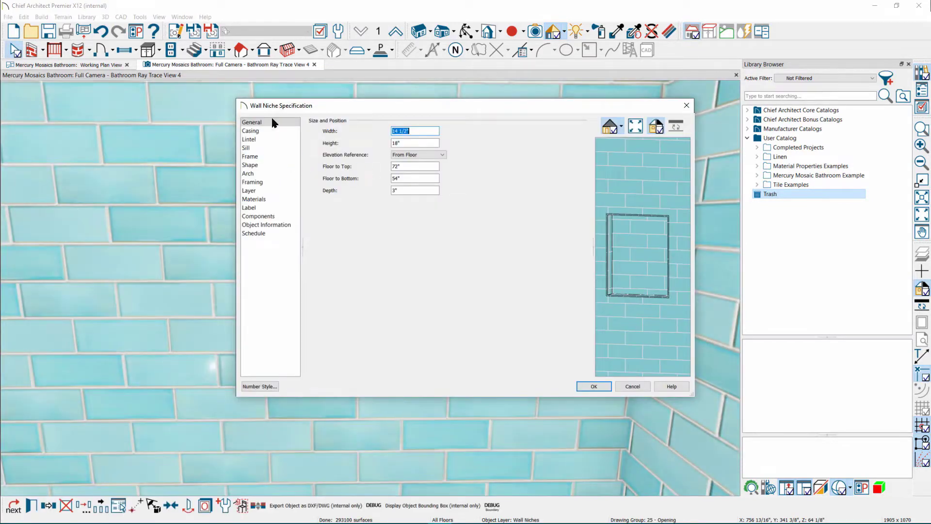
left_click(289, 199)
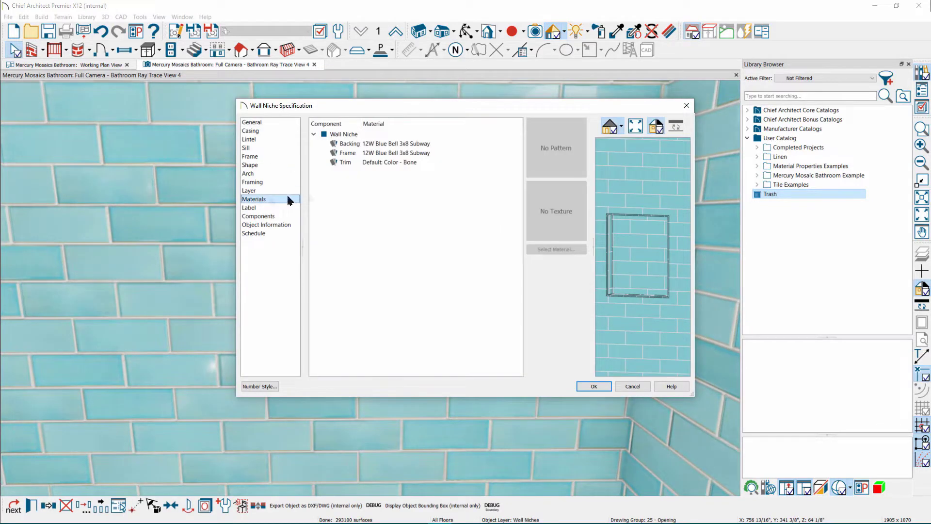
left_click(396, 144)
left_click(395, 153, "shift")
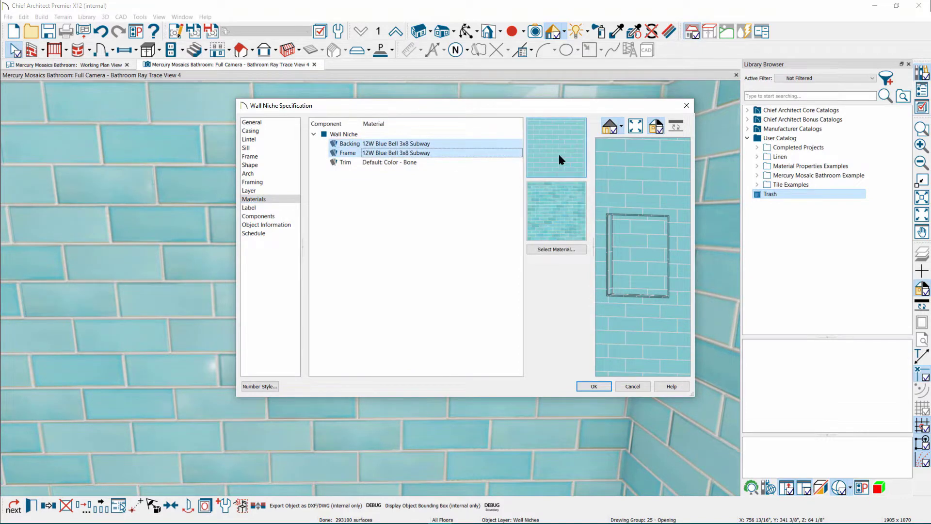
double_click(559, 156)
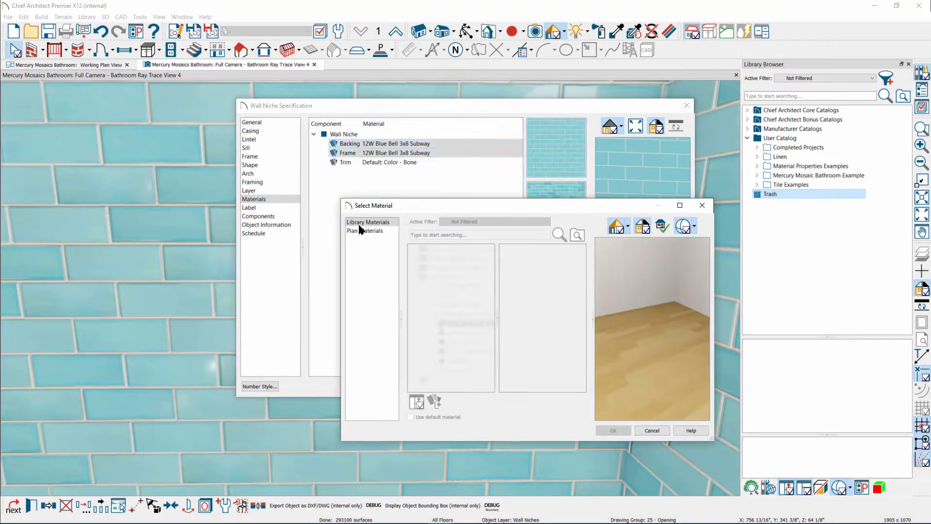
left_click(362, 230)
left_click(468, 251)
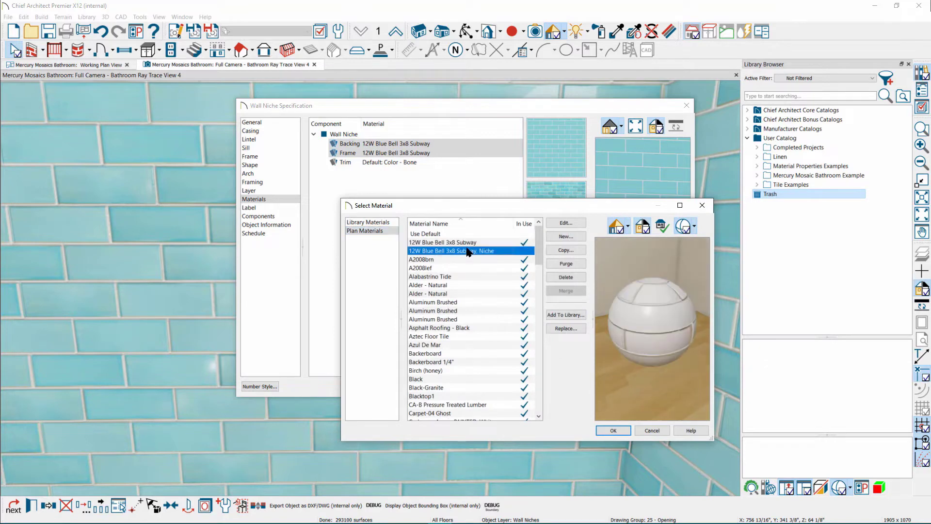
left_click(612, 430)
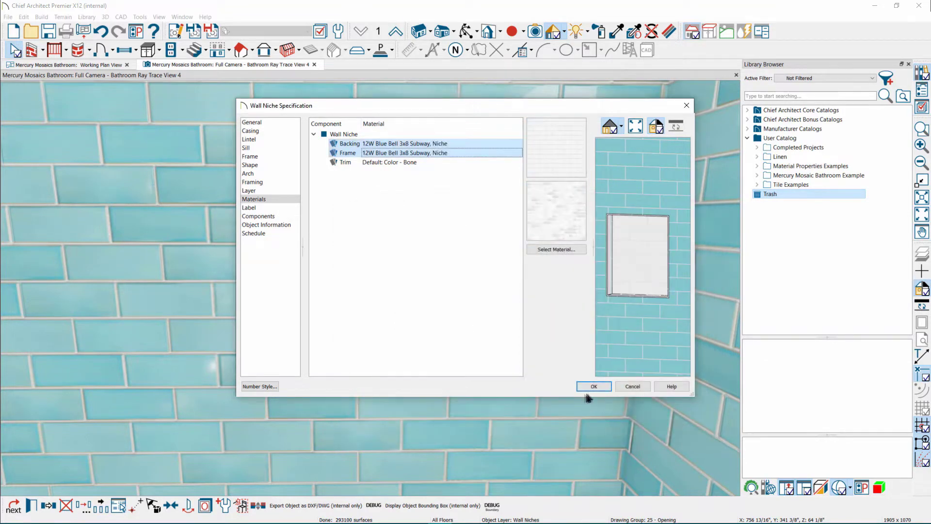
left_click(593, 387)
Examine the white tile inside the niche and how the blue tile courses meet at the shower's inside corner
scroll(461, 291, "up", 3)
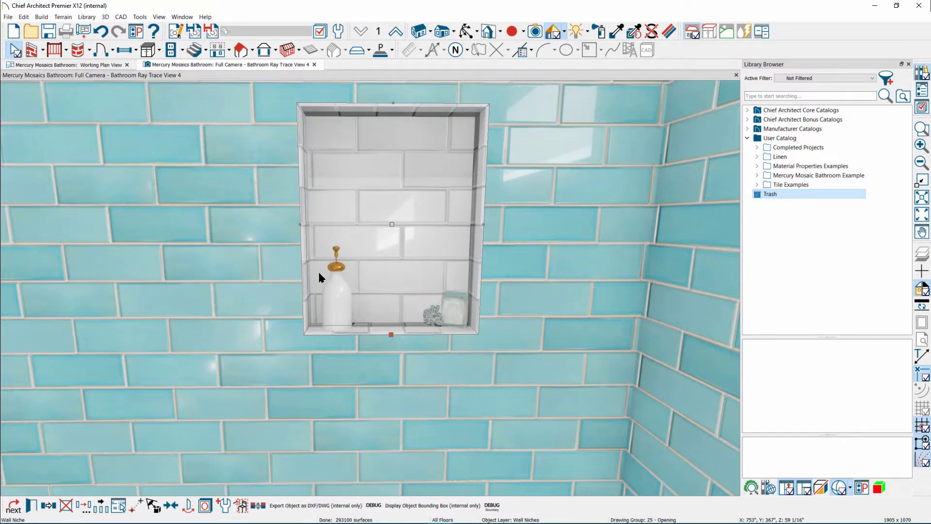
mouse_move(600, 121)
middle_mouse_down()
mouse_move(571, 233)
mouse_move(478, 270)
middle_mouse_up()
left_click(478, 270)
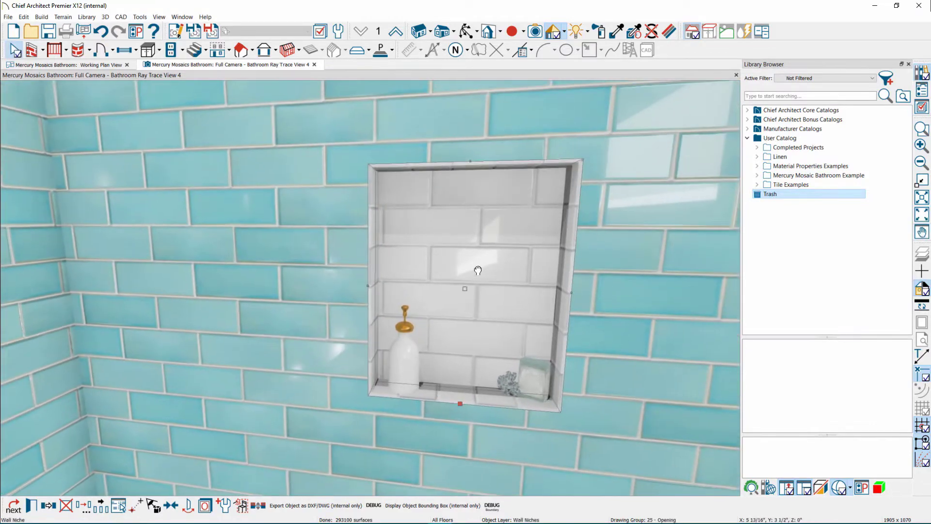
mouse_move(312, 273)
middle_mouse_down()
mouse_move(407, 264)
mouse_move(427, 278)
mouse_move(368, 283)
mouse_move(394, 277)
middle_mouse_up()
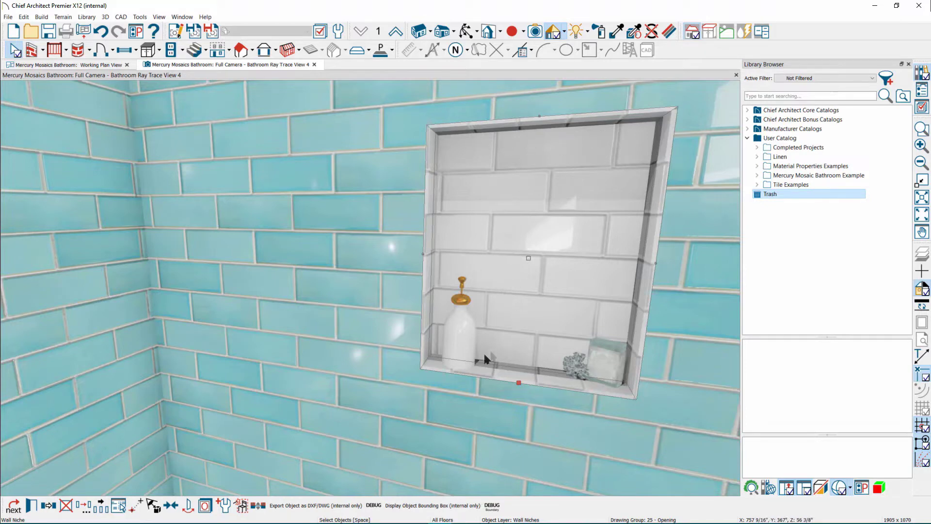
middle_click_drag(580, 370, 295, 281)
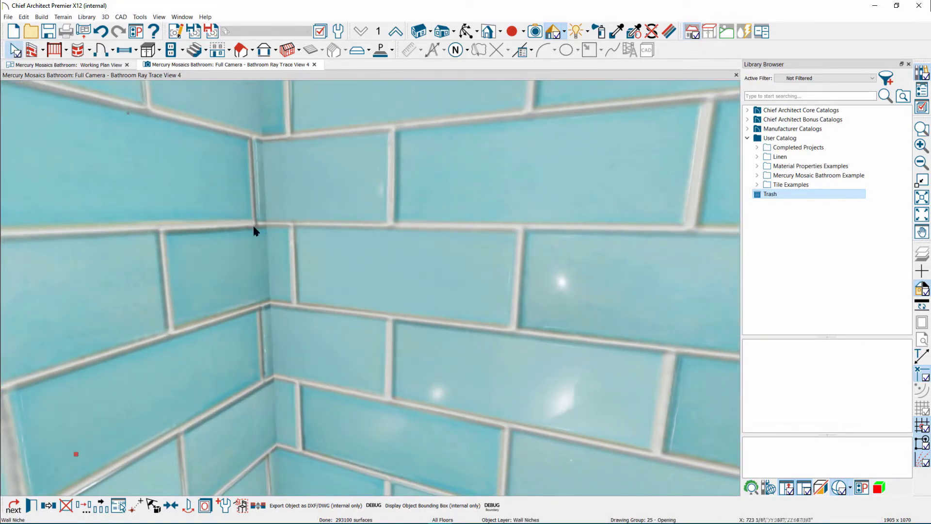
scroll(252, 228, "down", 5)
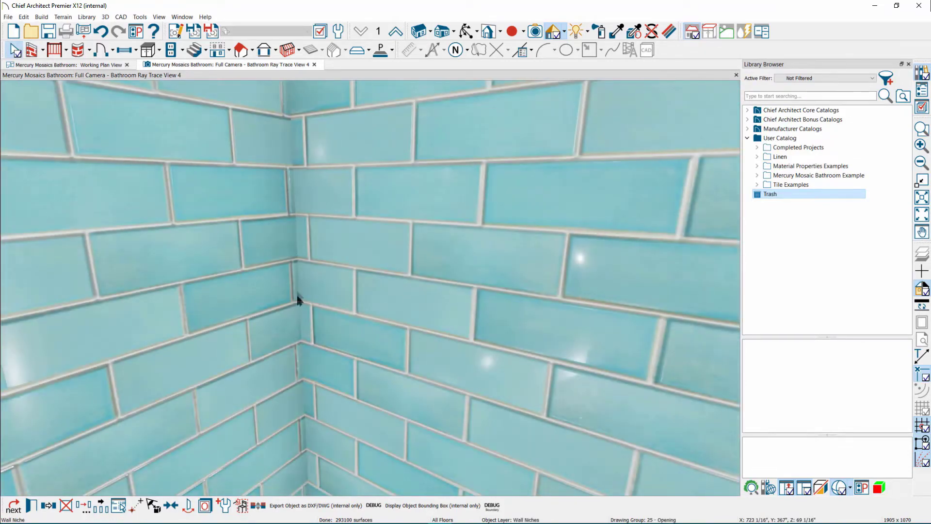
middle_click_drag(290, 295, 308, 271)
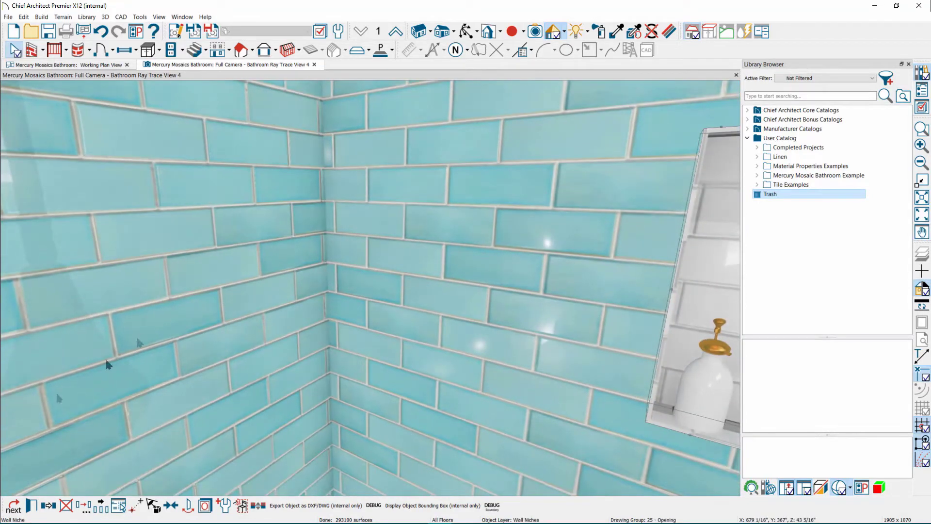
scroll(310, 289, "up", 3)
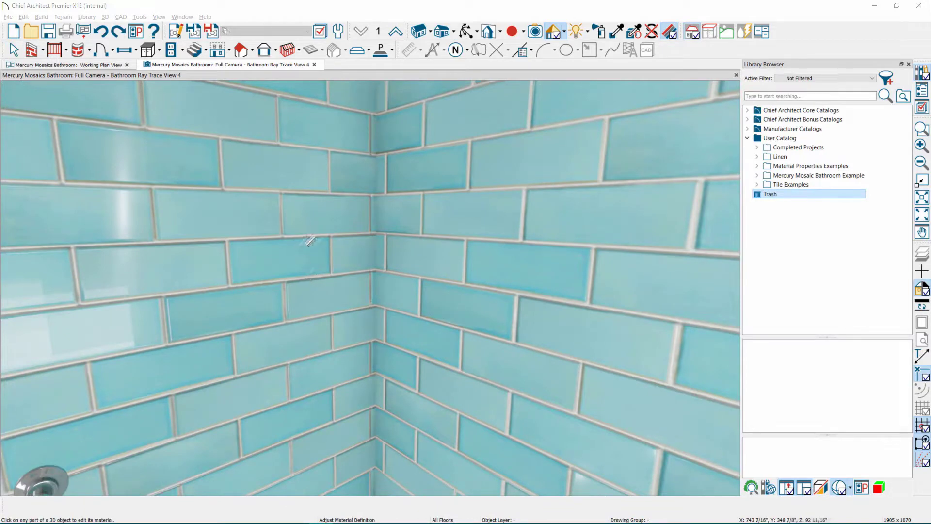
middle_click_drag(304, 226, 322, 266)
left_click_drag(322, 266, 310, 232)
Open the plan materials from the shower wall and delete 12W Blue Bell 3x8 Subway, Left wall
key("m")
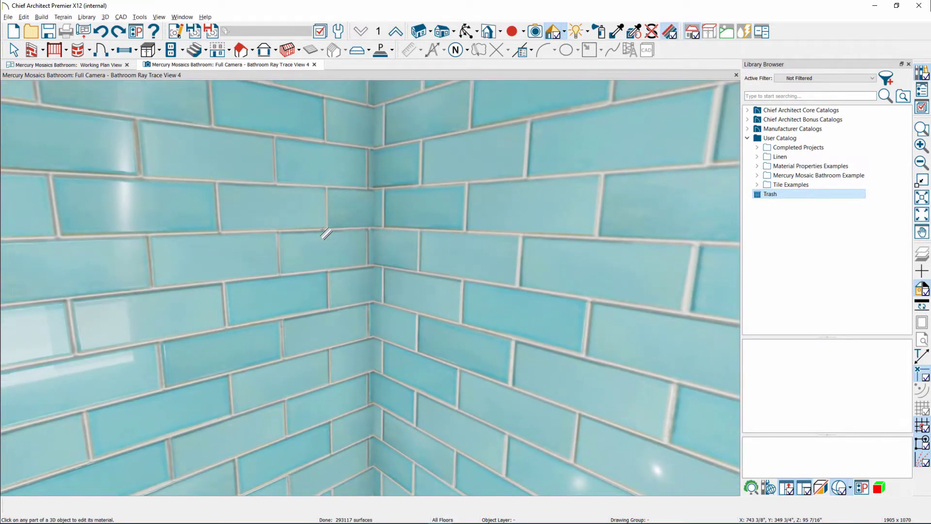
left_click(326, 233)
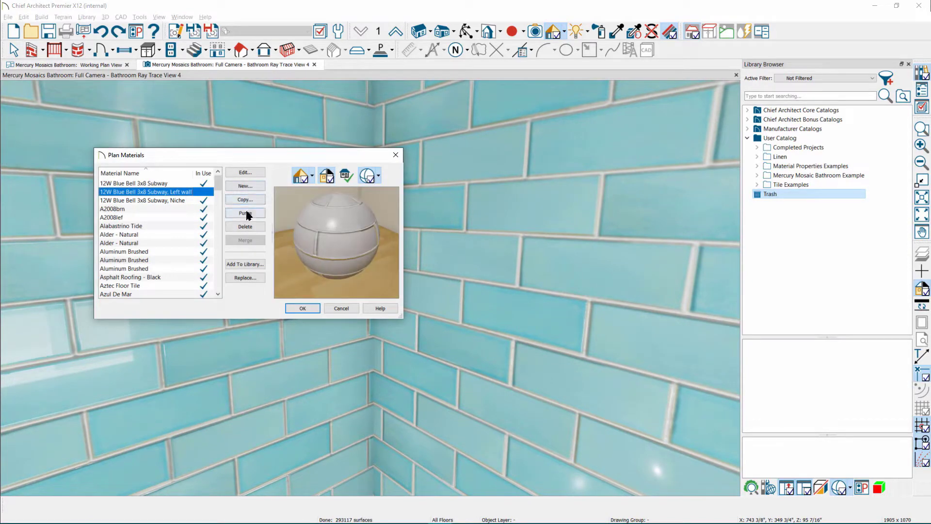
left_click(246, 226)
Copy 12W Blue Bell 3x8 Subway as "12W Blue Bell 3x8 Subway, Left Wall" and set its horizontal offset to 1/2"
left_click(143, 189)
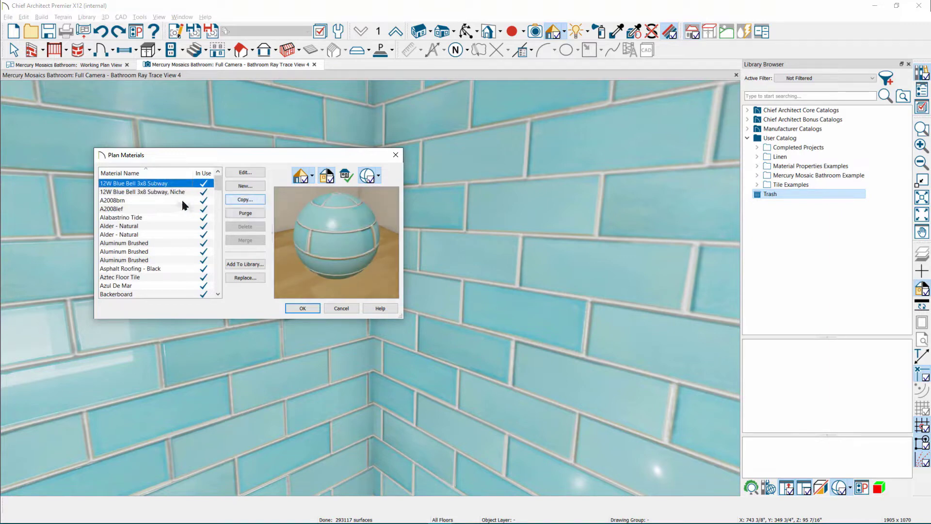
left_click(237, 203)
left_click(566, 124)
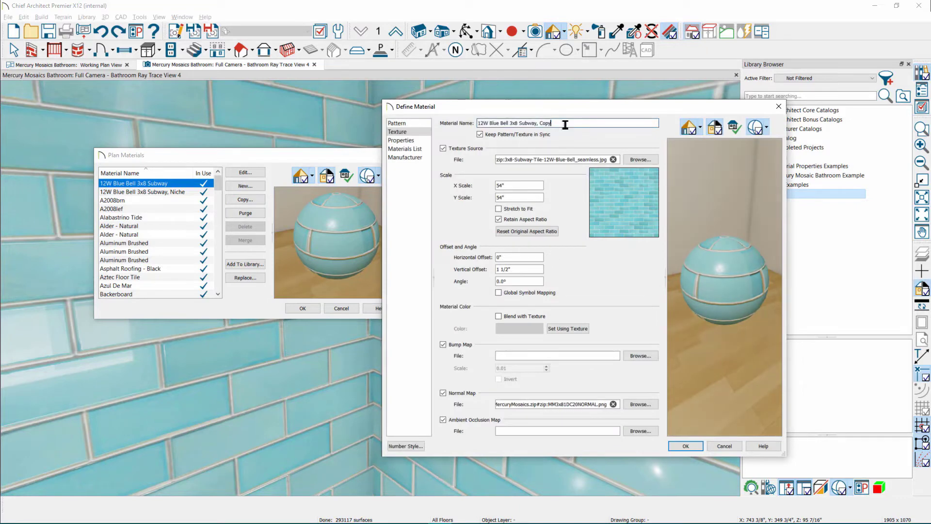
left_click_drag(539, 123, 640, 123)
left_click_drag(521, 259, 418, 256)
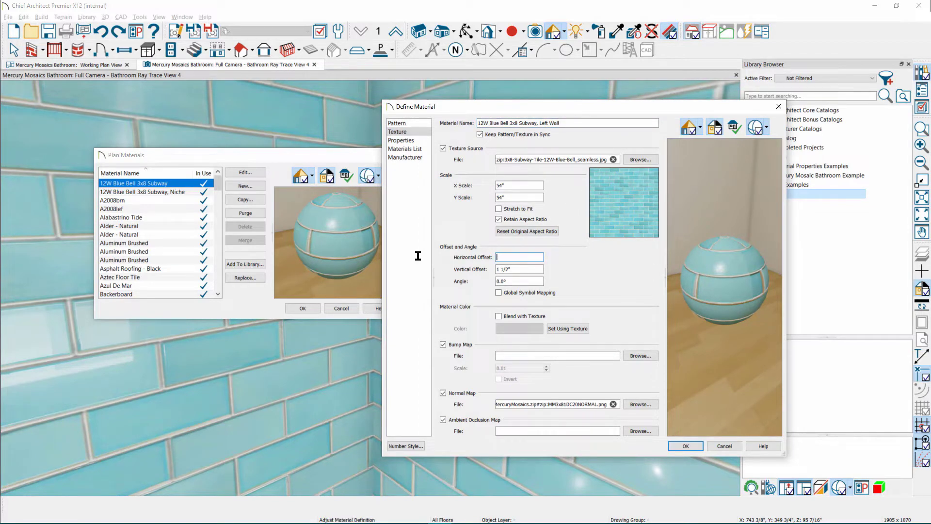
key("Tab")
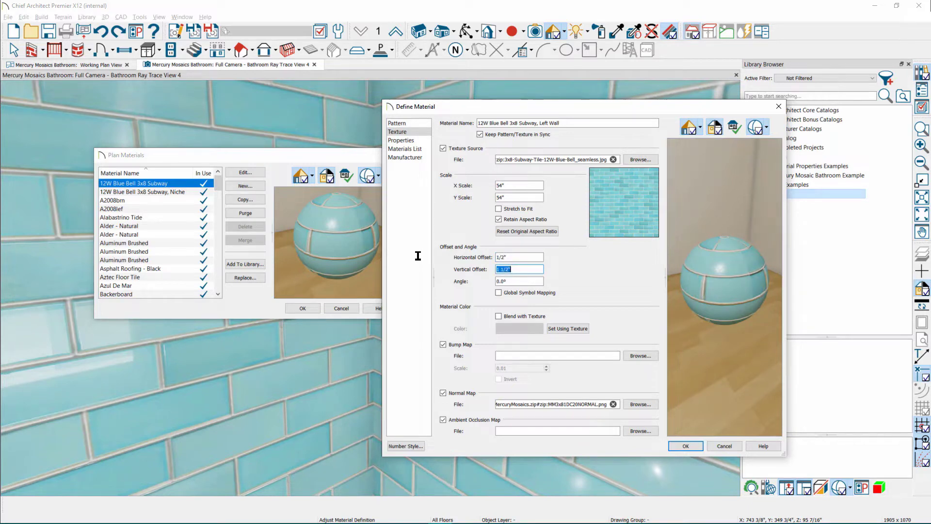
Blend the Left Wall material's texture with neutral grey (RGB 174, 174, 174) and accept the material definition
left_click(520, 315)
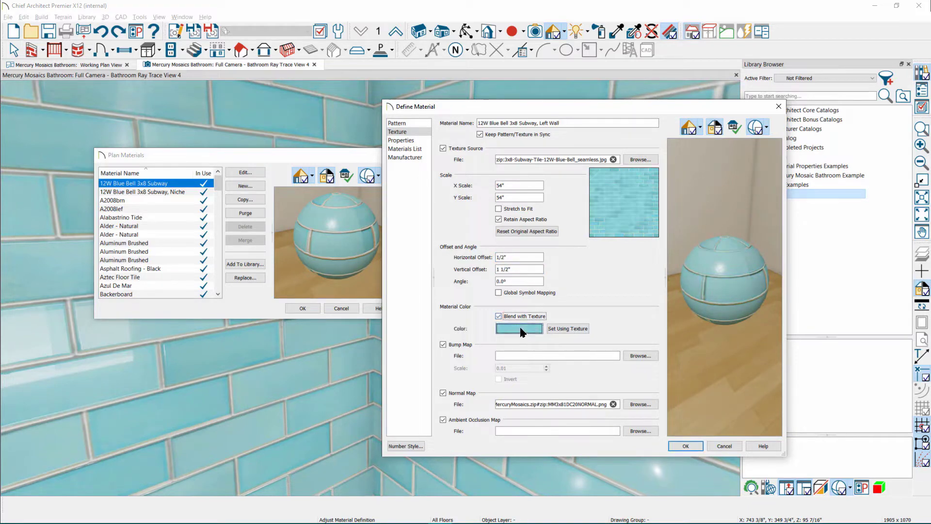
left_click(522, 329)
left_click(627, 305)
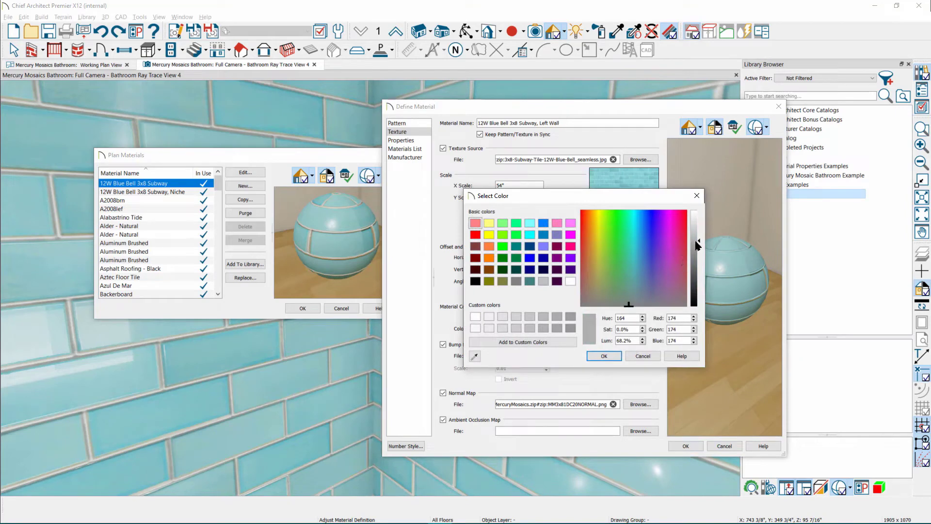
left_click(603, 356)
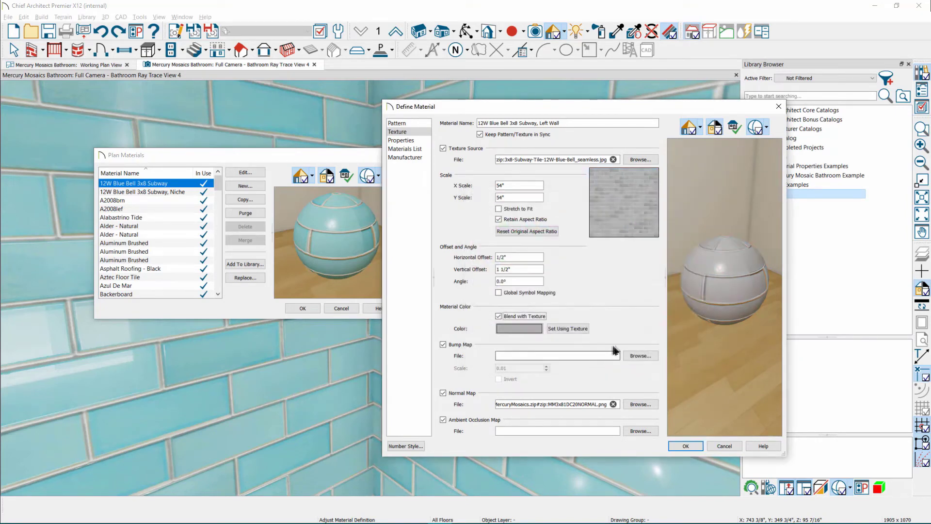
left_click(682, 446)
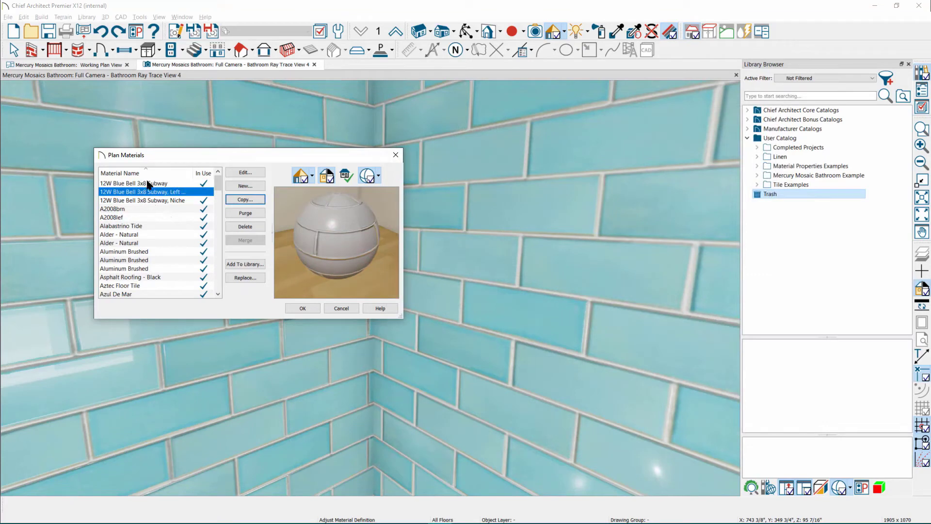
Add the Left Wall, Niche and original 12W Blue Bell 3x8 Subway materials to the library, then accept the plan materials
left_click(246, 265)
left_click(158, 202)
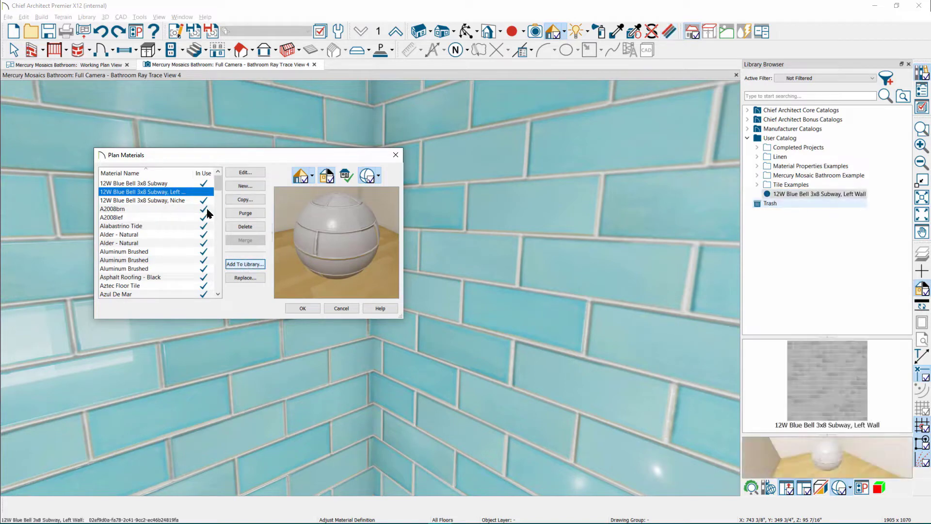
left_click(245, 264)
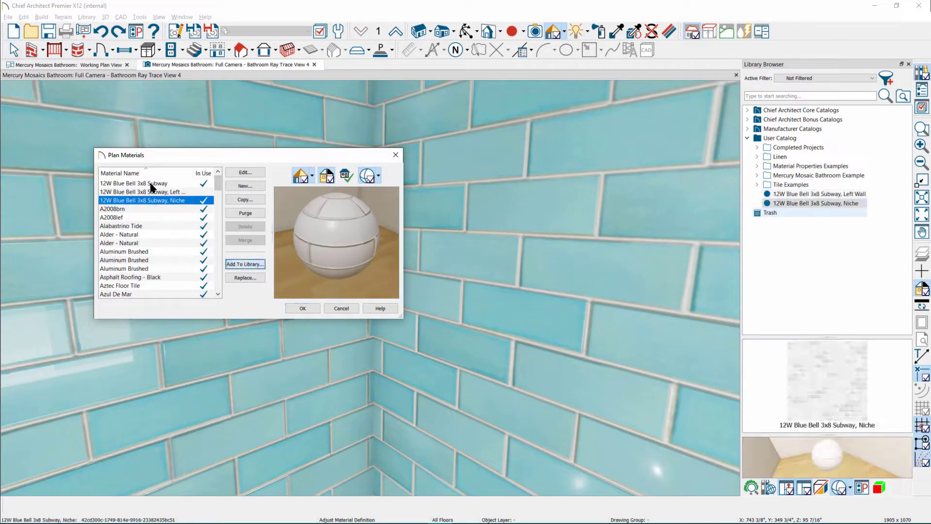
left_click(160, 184)
left_click(241, 266)
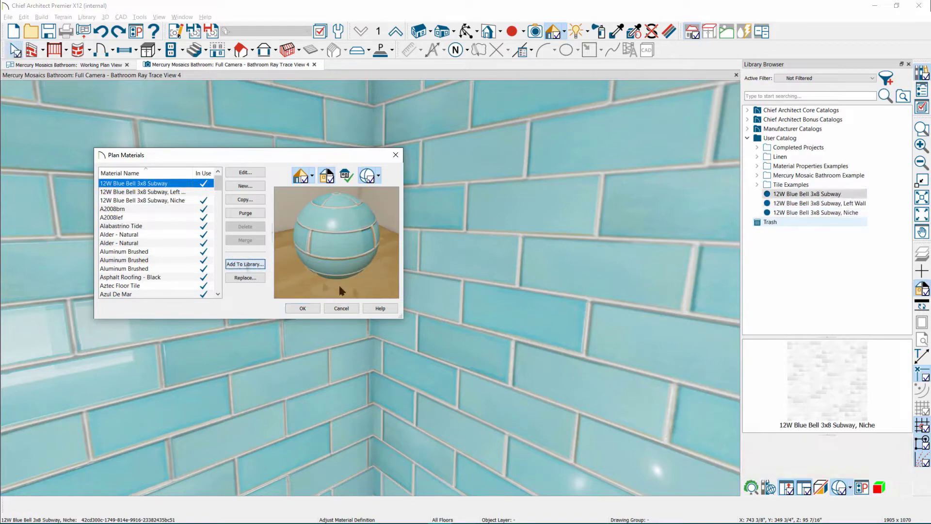
left_click(303, 308)
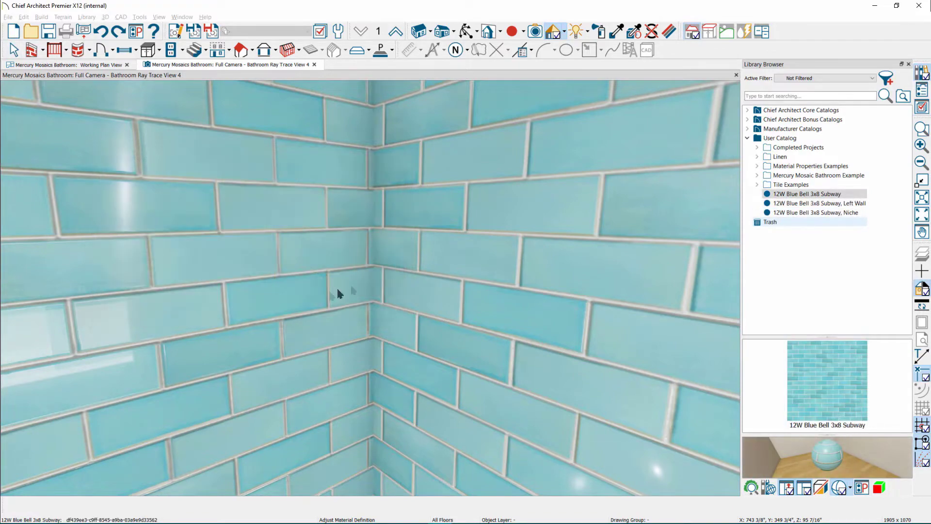
Paint the shower wall opposite the window wall with 12W Blue Bell 3x8 Subway, Left Wall from the library
left_click(810, 204)
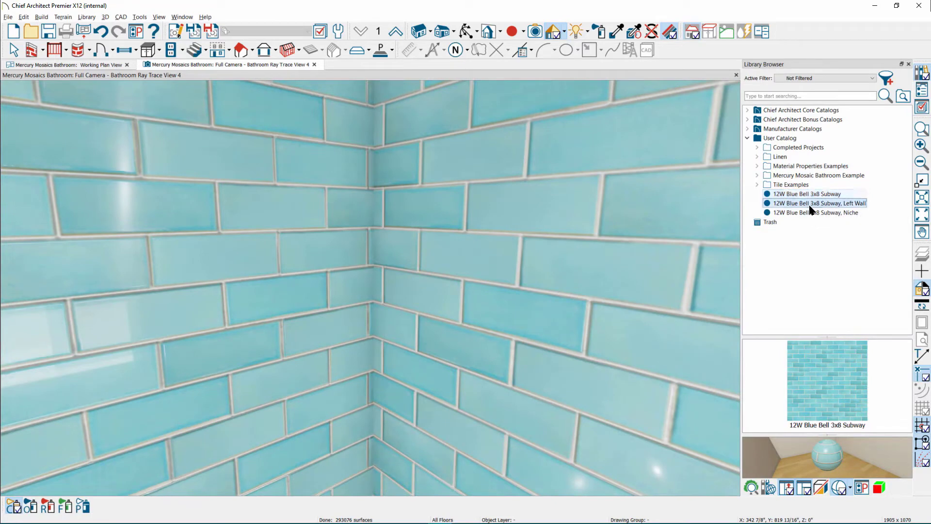
left_click(812, 213)
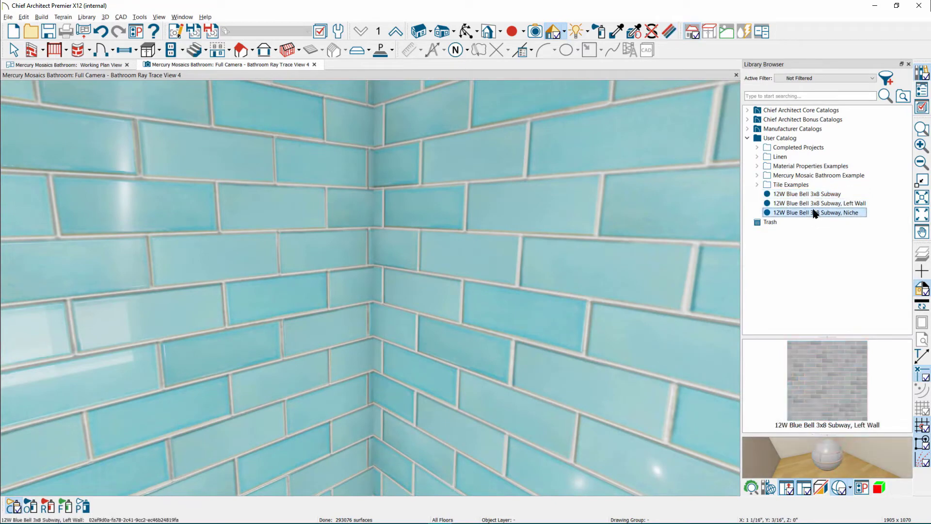
left_click(801, 204)
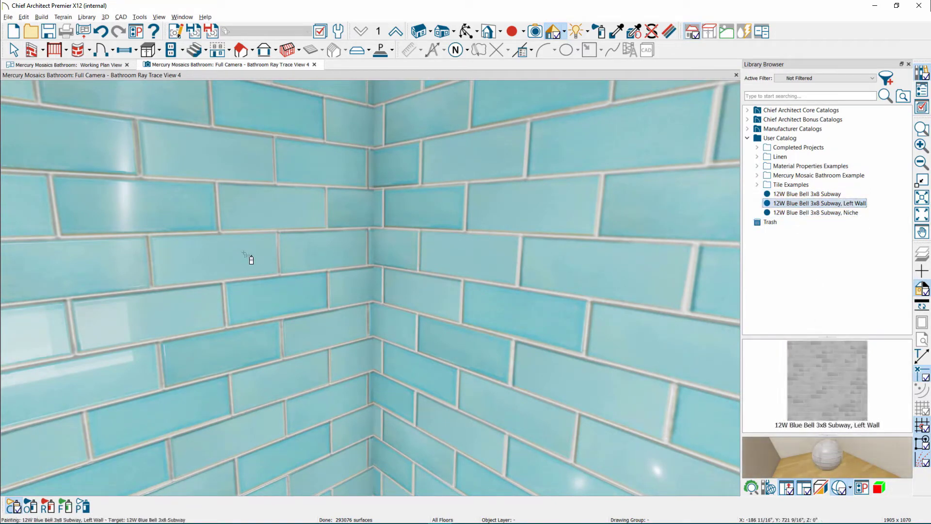
left_click(363, 257)
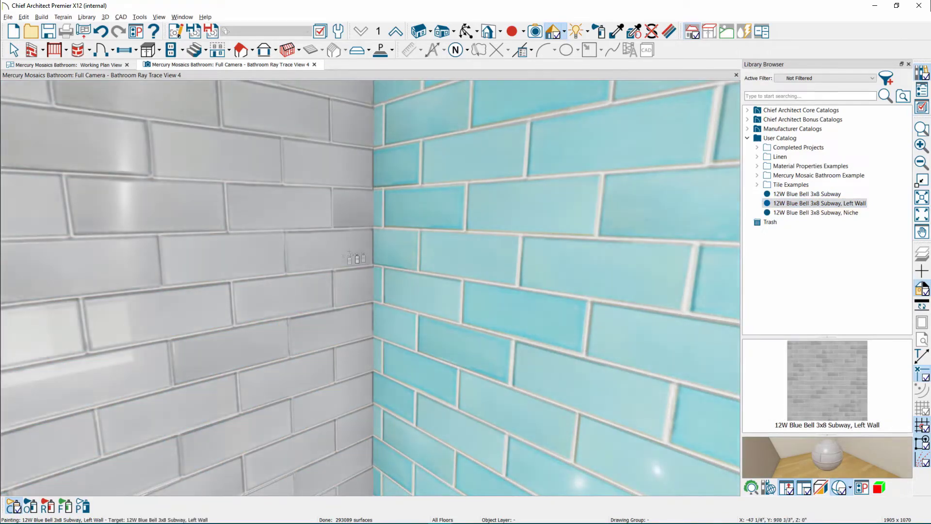
Paint the window wall beside the niche wall with 12W Blue Bell 3x8 Subway, Left Wall
mouse_move(356, 257)
middle_mouse_down()
mouse_move(322, 286)
mouse_move(316, 258)
mouse_move(385, 291)
mouse_move(371, 293)
mouse_move(369, 202)
mouse_move(363, 246)
mouse_move(453, 251)
middle_mouse_up()
middle_click_drag(505, 238, 422, 307)
scroll(381, 284, "up", 5)
scroll(383, 283, "down", 5)
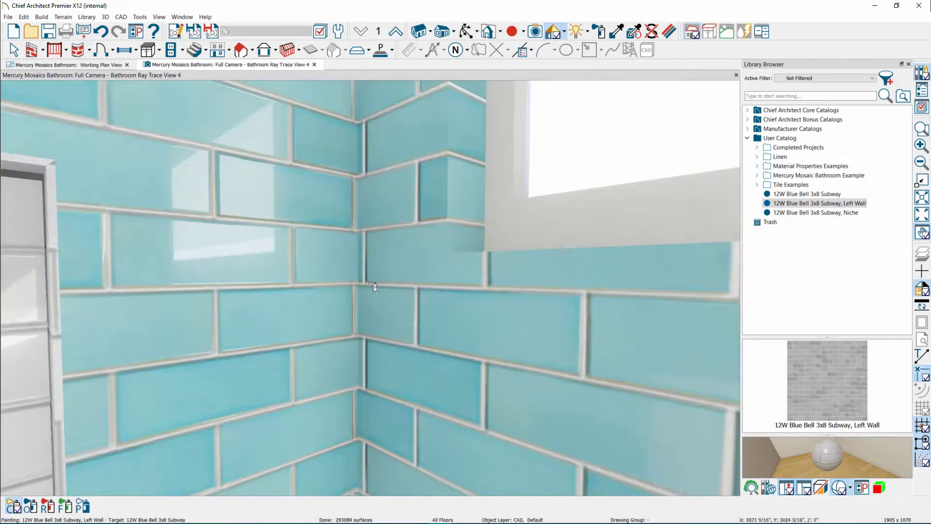
left_click(799, 204)
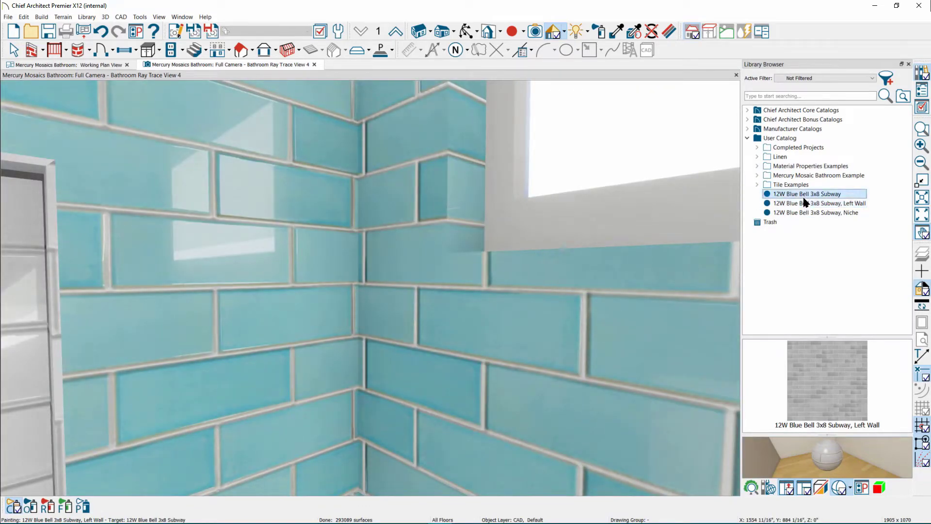
left_click(469, 358)
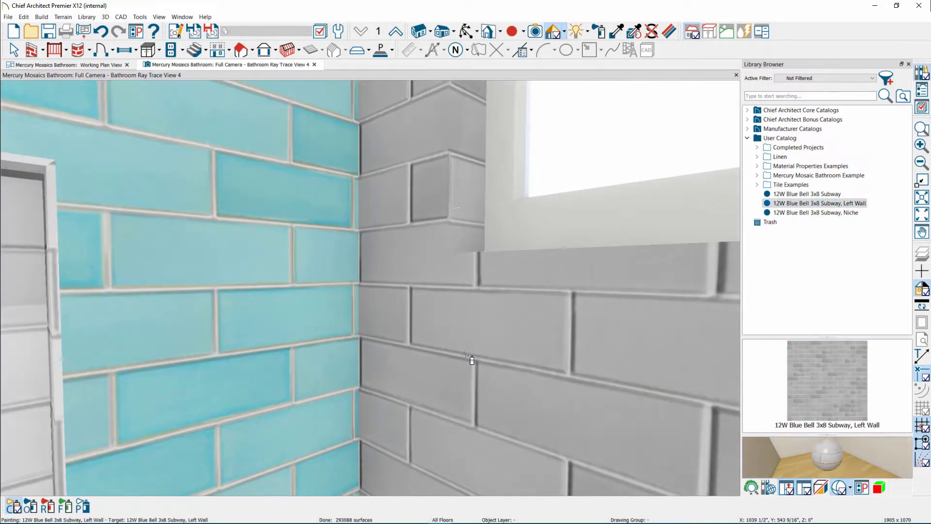
scroll(432, 361, "up", 2)
scroll(432, 361, "down", 2)
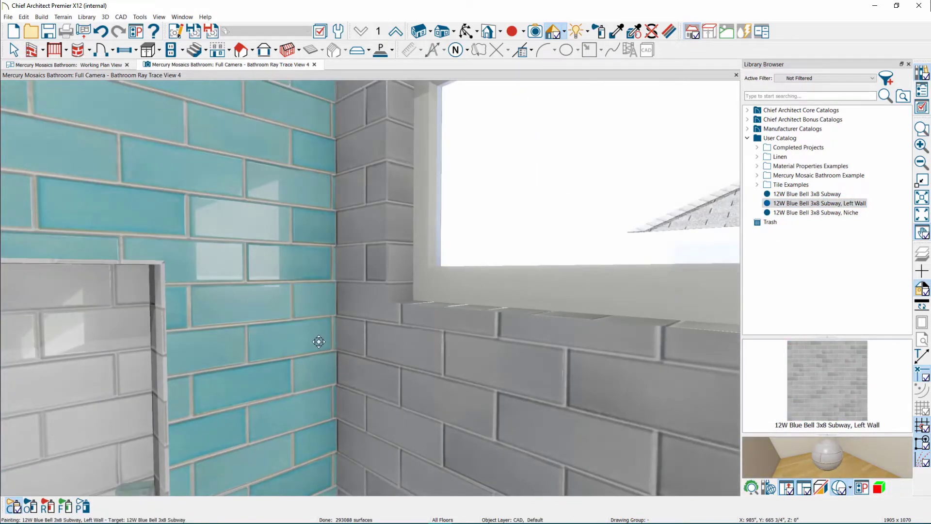
Set the horizontal offset of the library's 12W Blue Bell 3x8 Subway material to 1" and repaint the niche wall with it
mouse_move(316, 341)
middle_mouse_down()
mouse_move(306, 335)
mouse_move(374, 328)
mouse_move(313, 269)
mouse_move(486, 263)
mouse_move(645, 295)
middle_mouse_up()
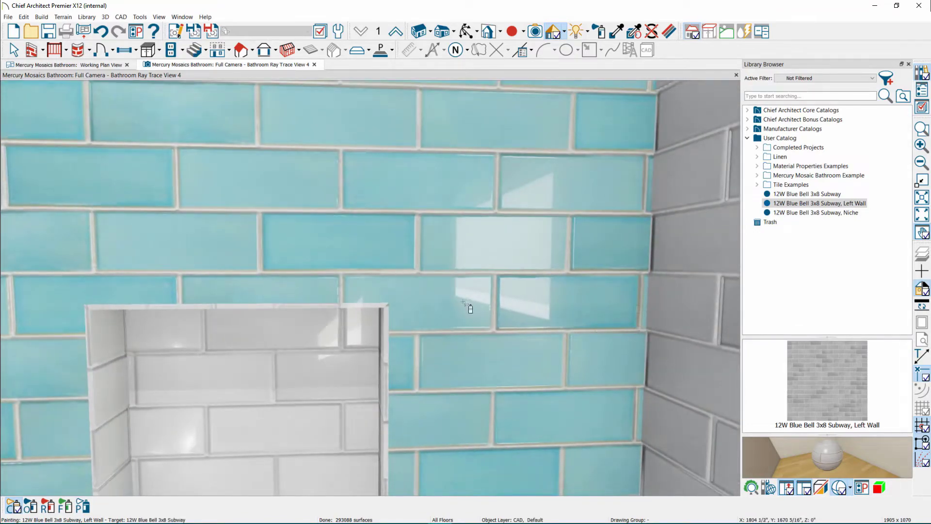
middle_click_drag(470, 308, 460, 267)
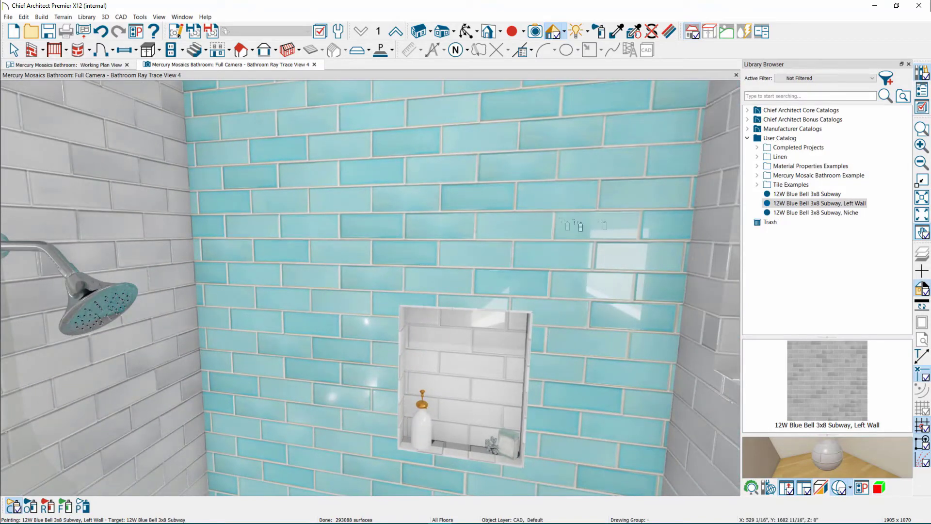
left_click(805, 194)
right_click(807, 195)
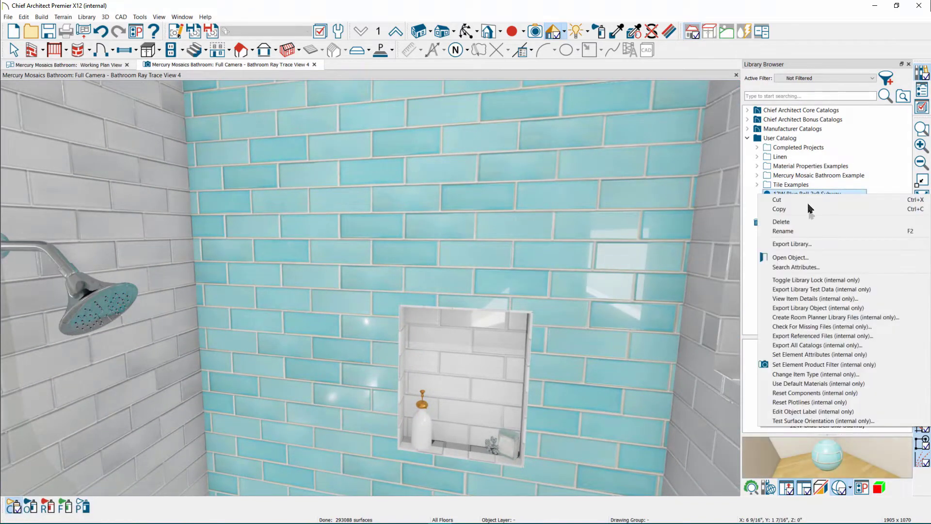
left_click(791, 258)
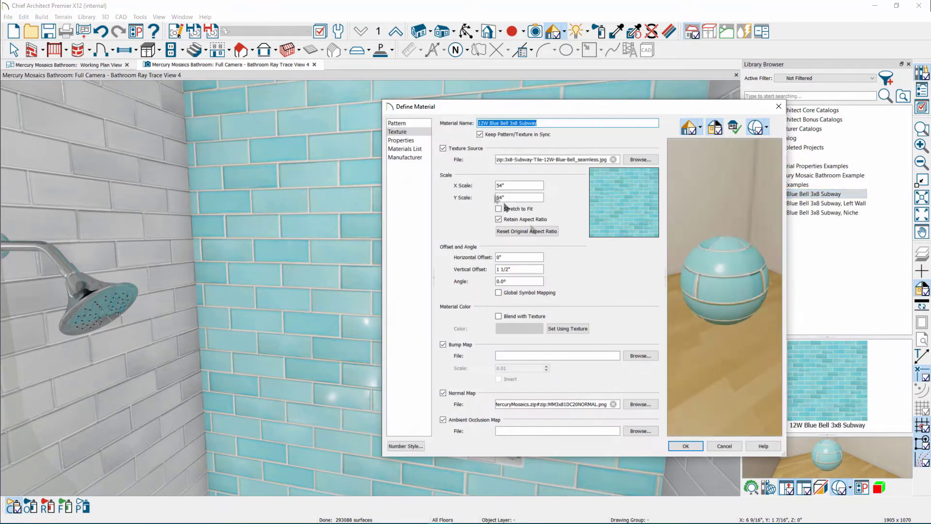
left_click(516, 257)
type("1")
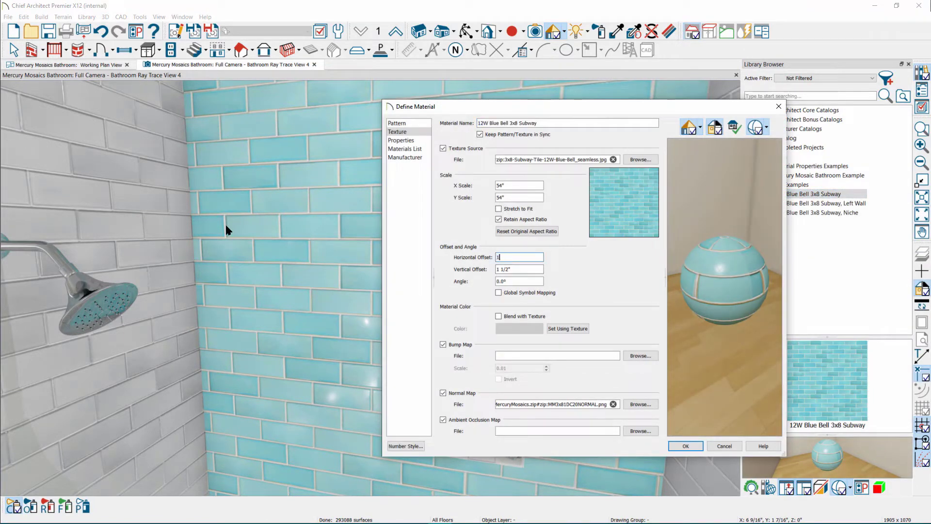
left_click(685, 445)
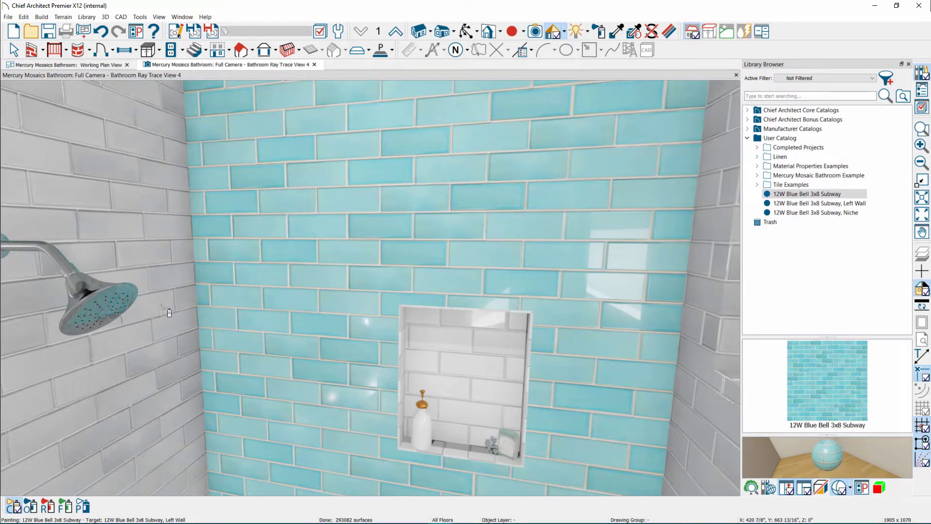
Examine how the niche wall's tile joints meet the side walls across the shower, and review the plan materials list
middle_click_drag(507, 352, 480, 343)
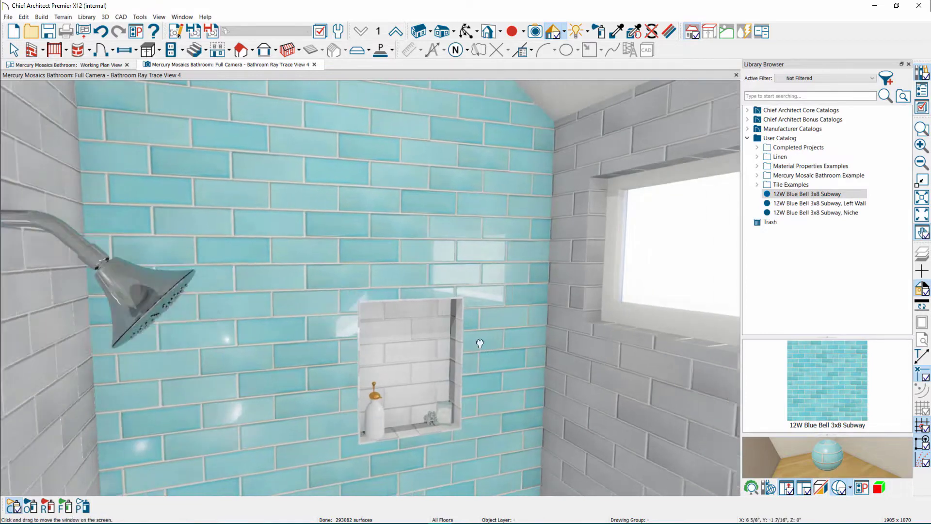
scroll(480, 342, "down", 5)
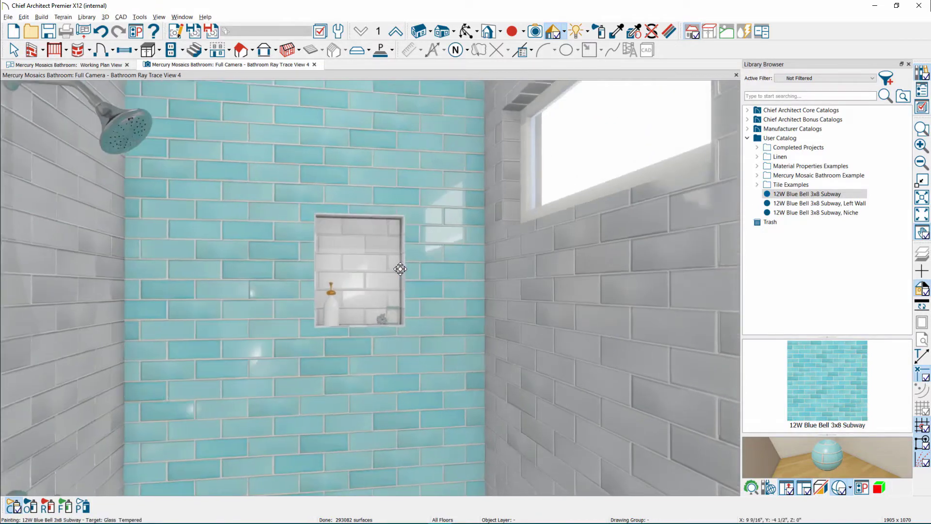
scroll(411, 313, "down", 3)
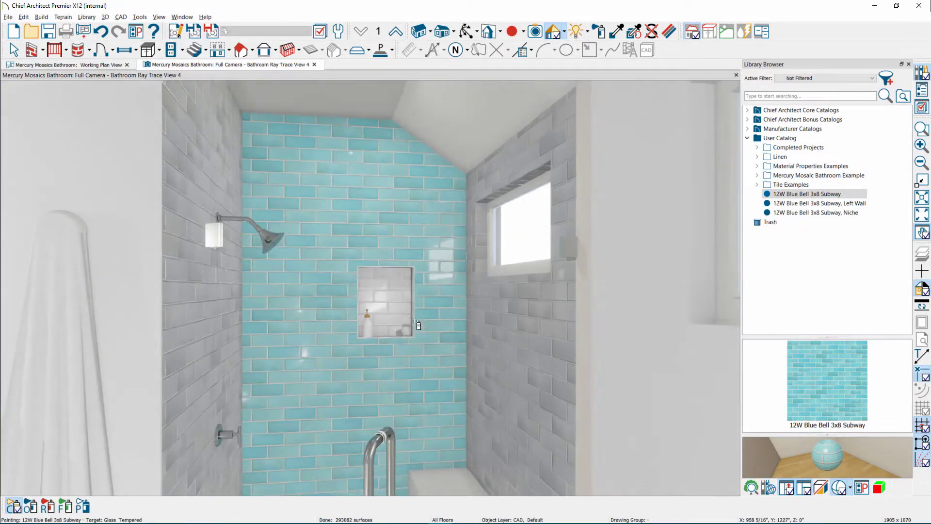
middle_click_drag(377, 330, 381, 324)
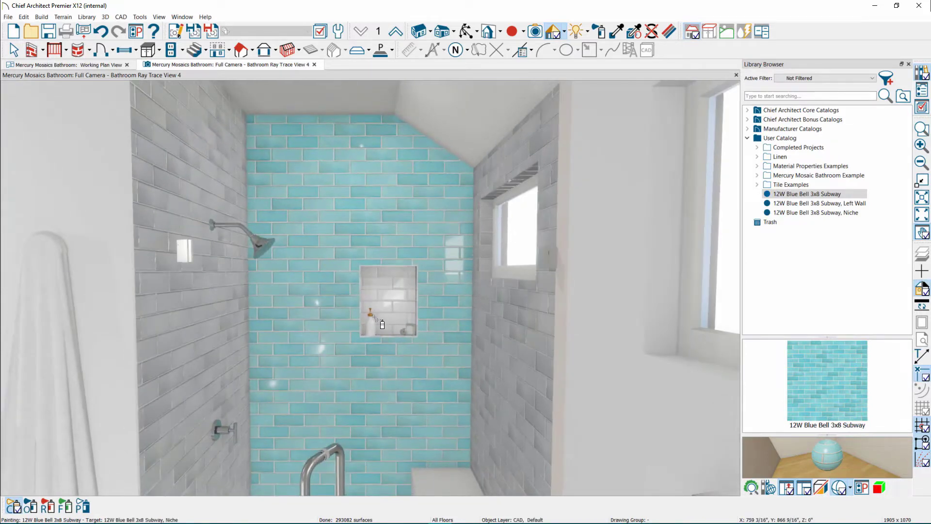
key("ctrl+m")
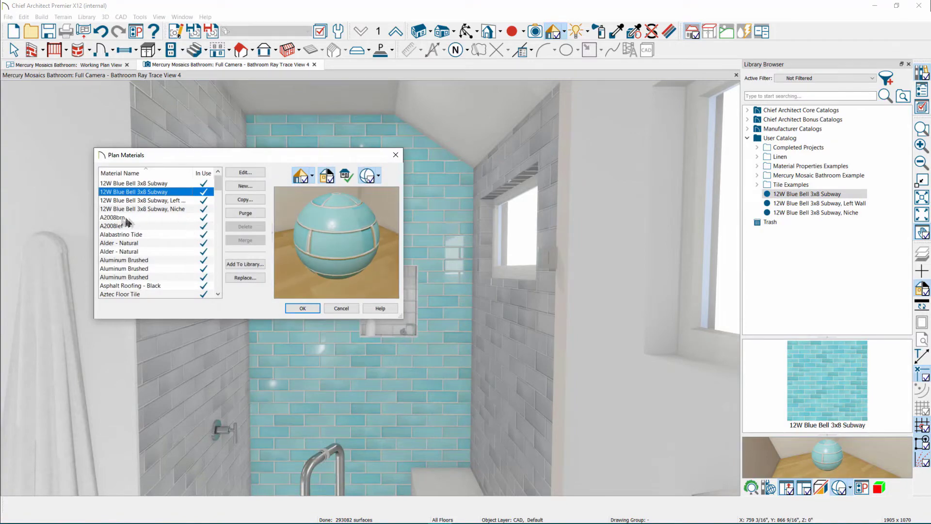
key("Return")
Sample the blue subway tile from the niche wall with the Material Eyedropper and paint the shower bench with it
mouse_move(291, 264)
middle_mouse_down()
mouse_move(306, 297)
mouse_move(305, 336)
mouse_move(382, 385)
mouse_move(312, 253)
mouse_move(375, 309)
mouse_move(349, 257)
middle_mouse_up()
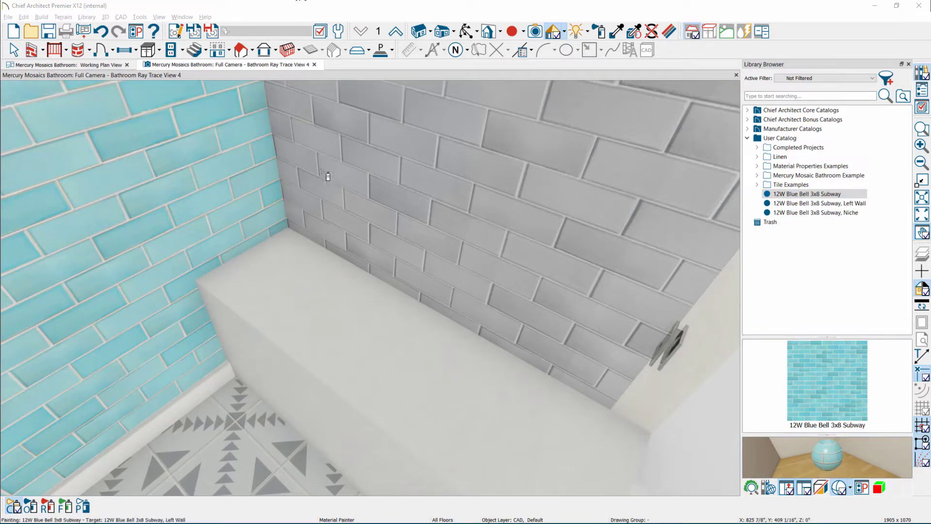
left_click(616, 31)
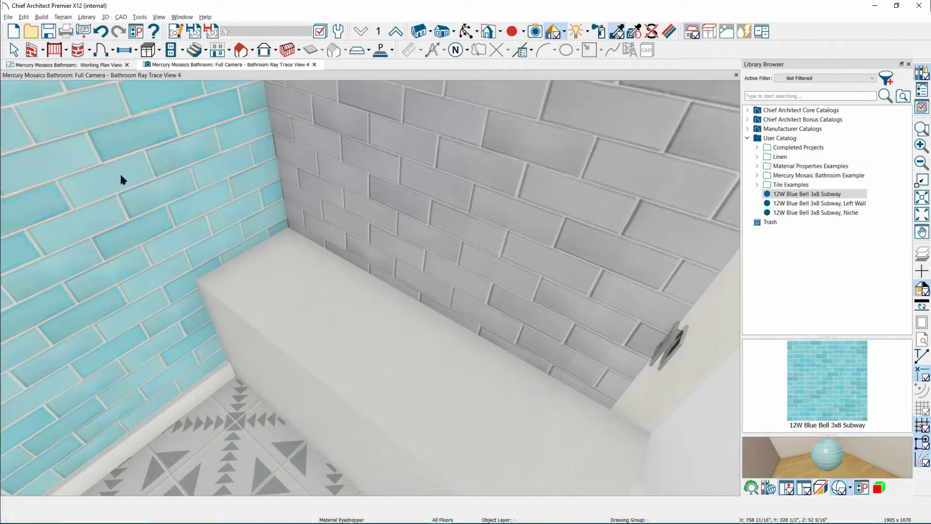
left_click(143, 164)
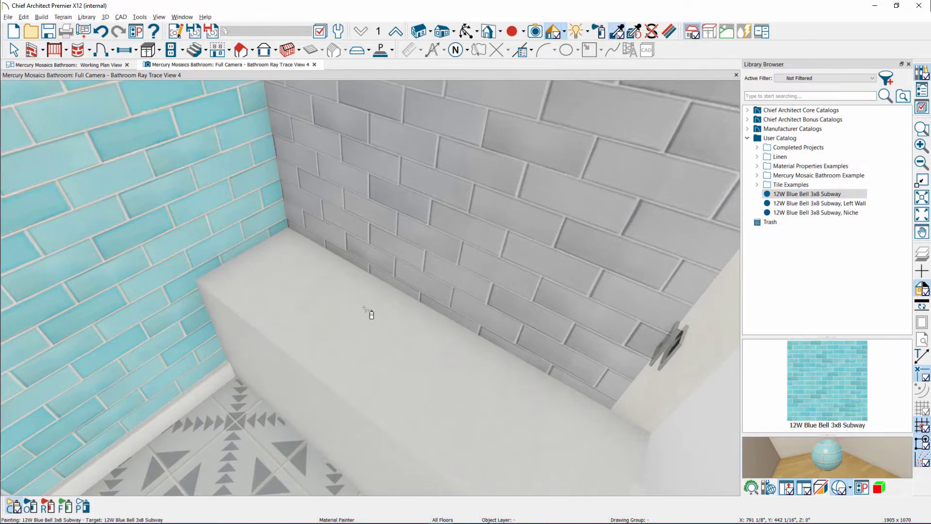
left_click(347, 328)
scroll(367, 337, "up", 2)
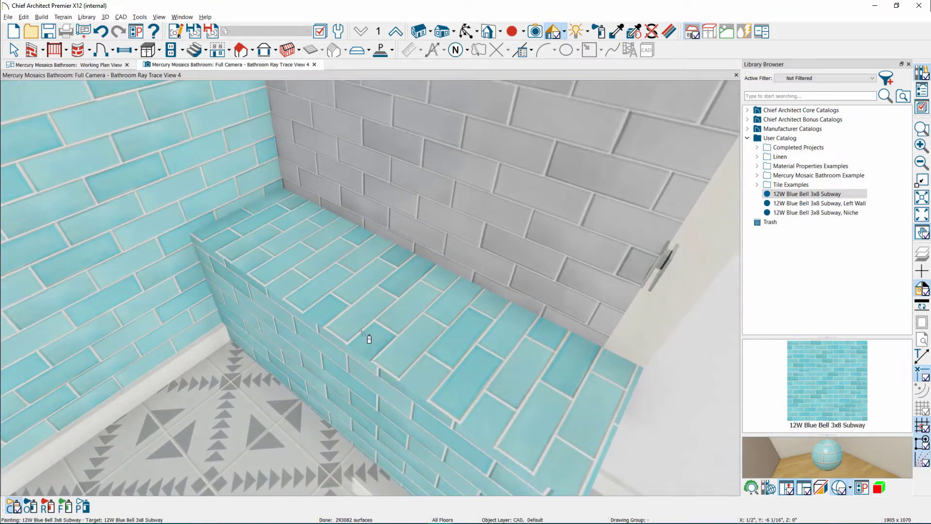
scroll(367, 337, "up", 2)
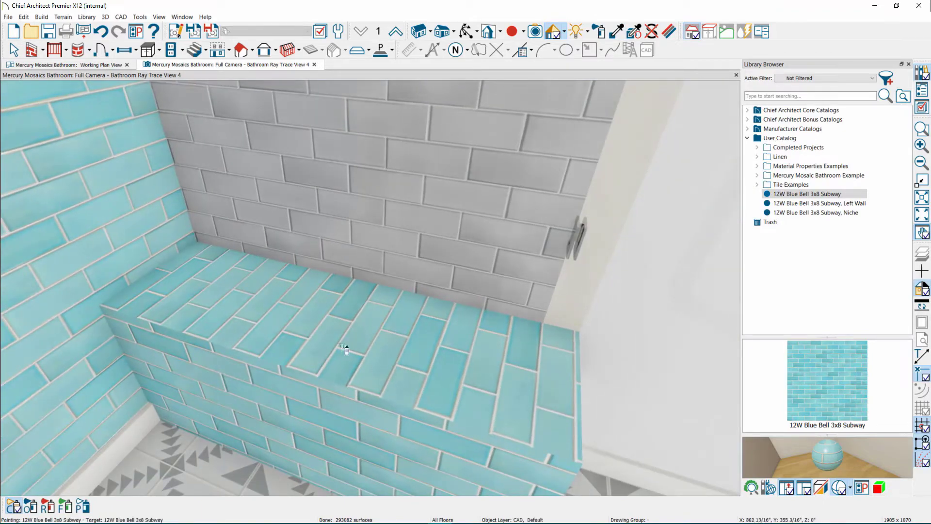
scroll(345, 349, "down", 2)
mouse_move(322, 325)
middle_mouse_down()
mouse_move(328, 318)
mouse_move(316, 317)
mouse_move(482, 380)
mouse_move(376, 357)
mouse_move(328, 293)
middle_mouse_up()
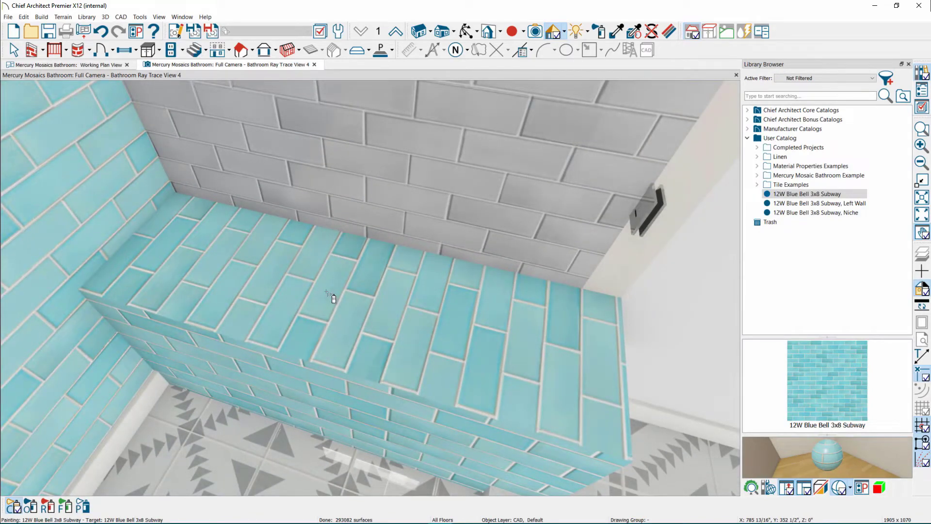
Duplicate the bench's tile material and name the copy 12W Blue Bell 3x8 Subway, Bench
left_click(669, 31)
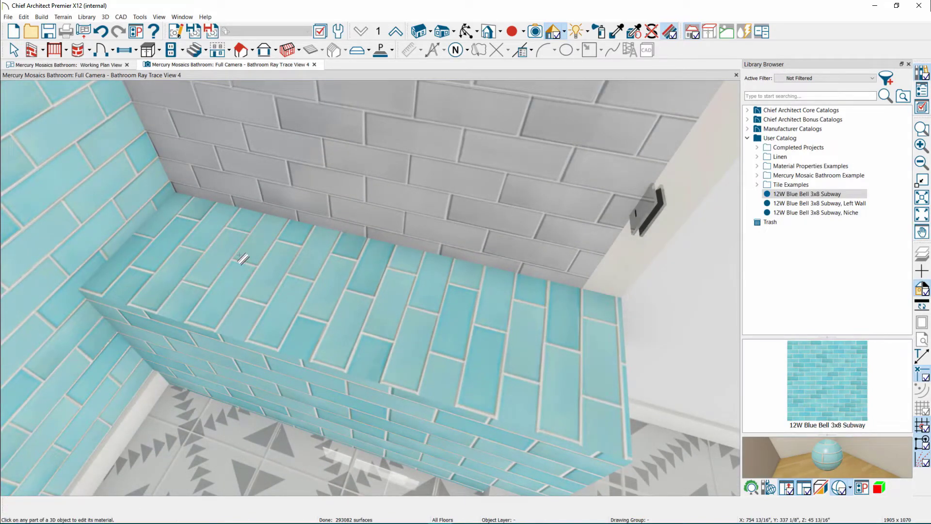
left_click(242, 259)
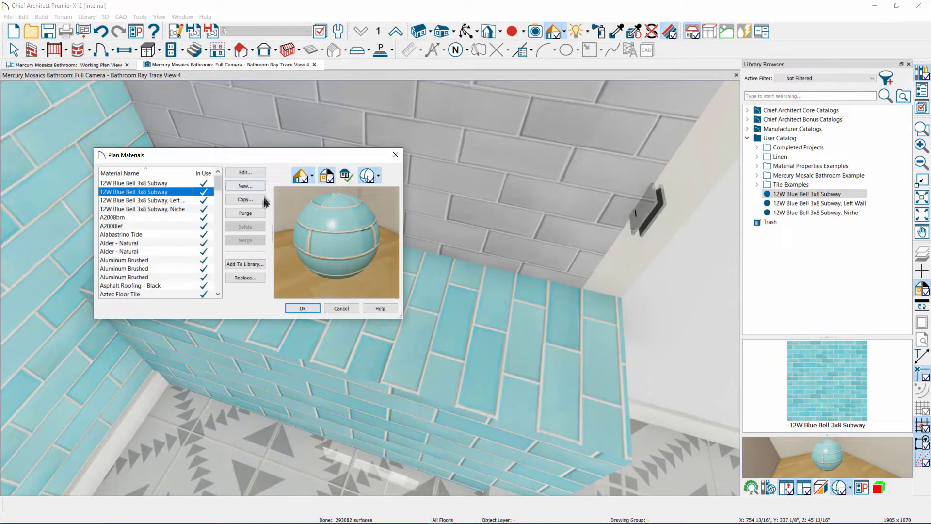
left_click(247, 200)
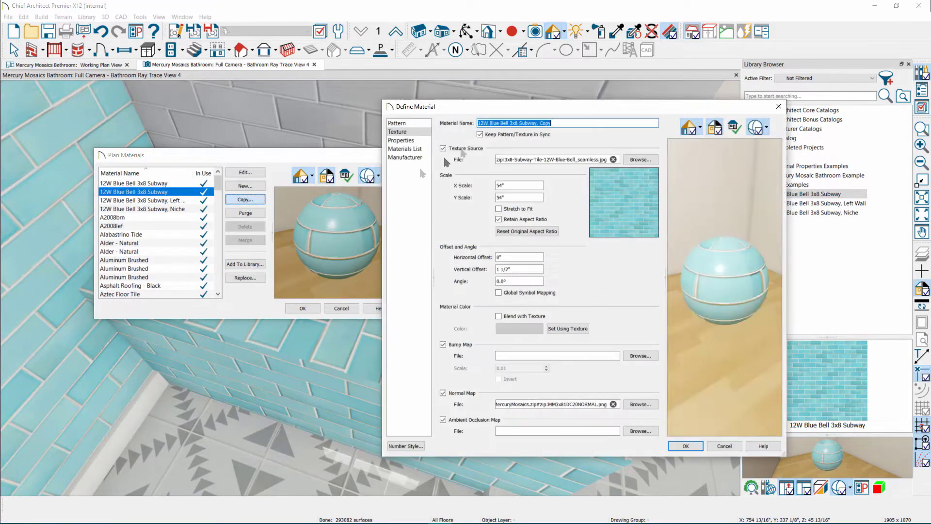
left_click(571, 123)
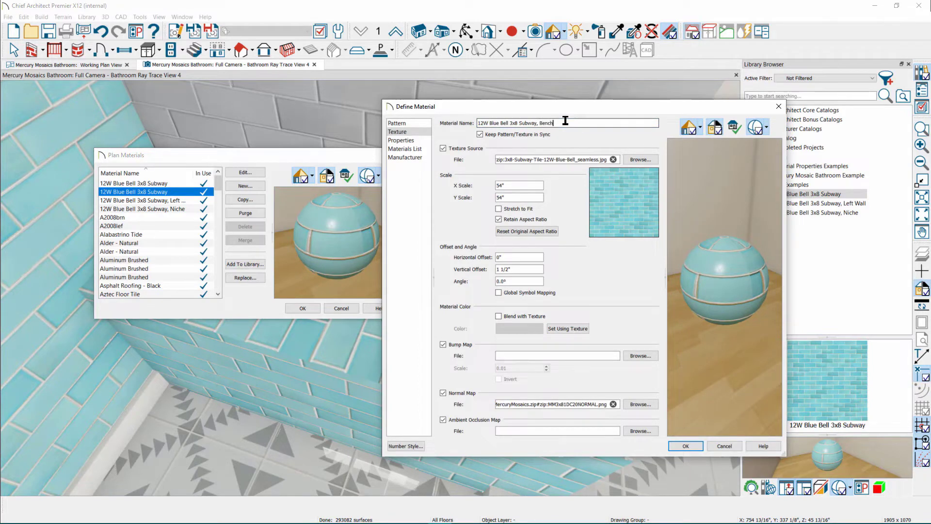
Blend the Bench material's texture with a dark neutral grey
left_click(519, 327)
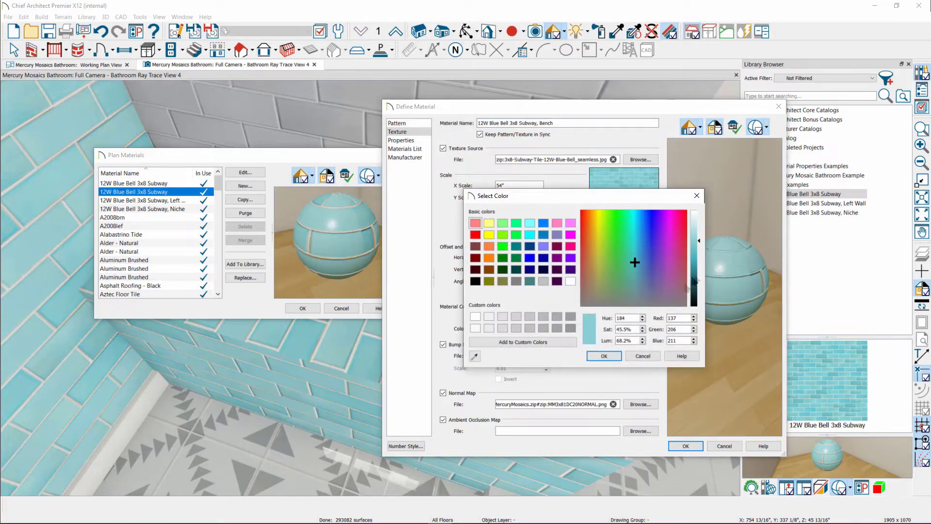
left_click_drag(634, 282, 631, 310)
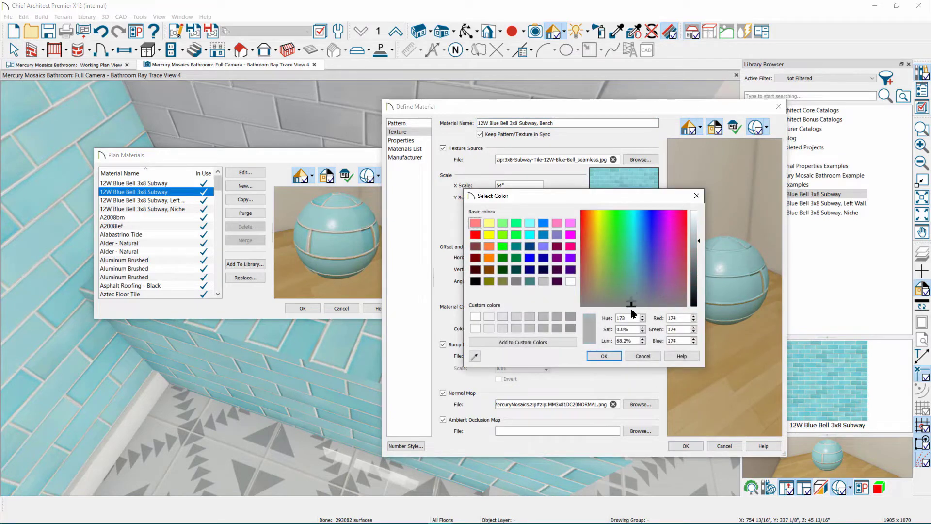
left_click(604, 356)
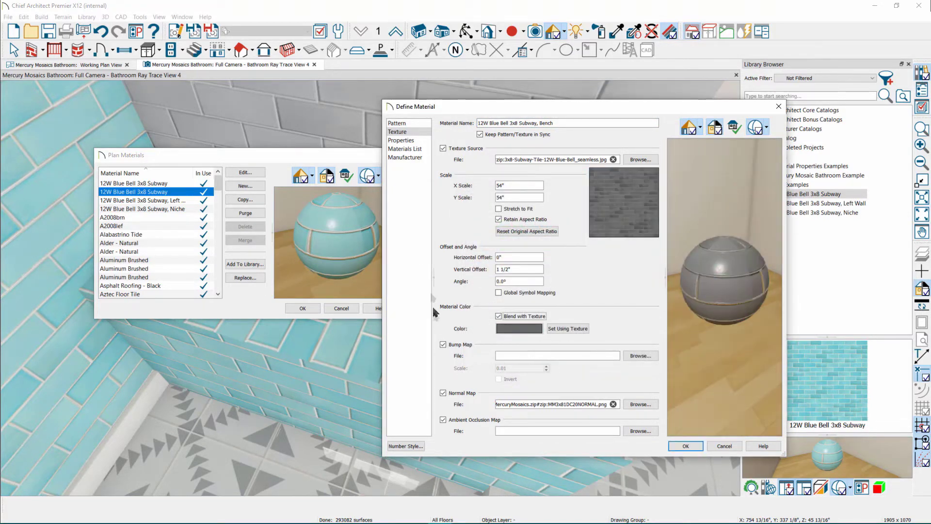
Set the Bench material's texture angle to 90 degrees, then add the material to the library and accept the plan materials
left_click(515, 279)
type("90")
left_click(686, 445)
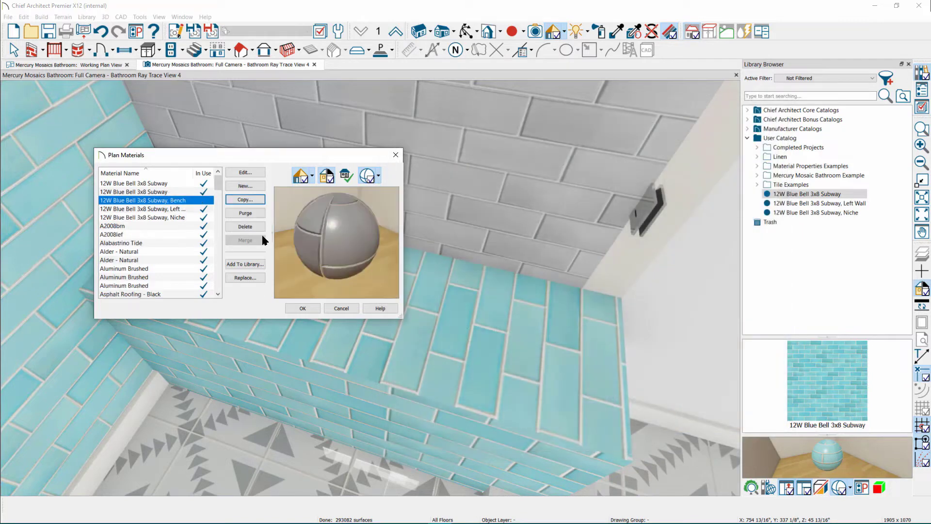
left_click(247, 264)
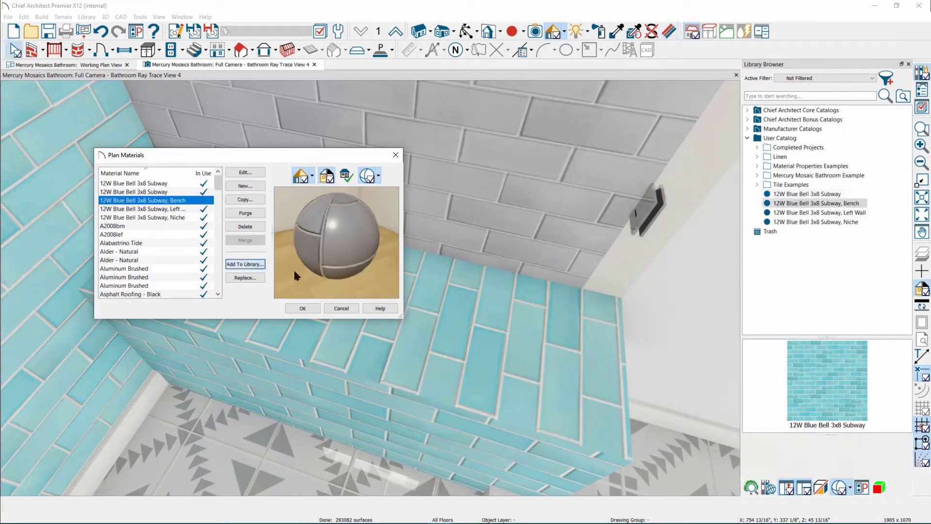
left_click(303, 308)
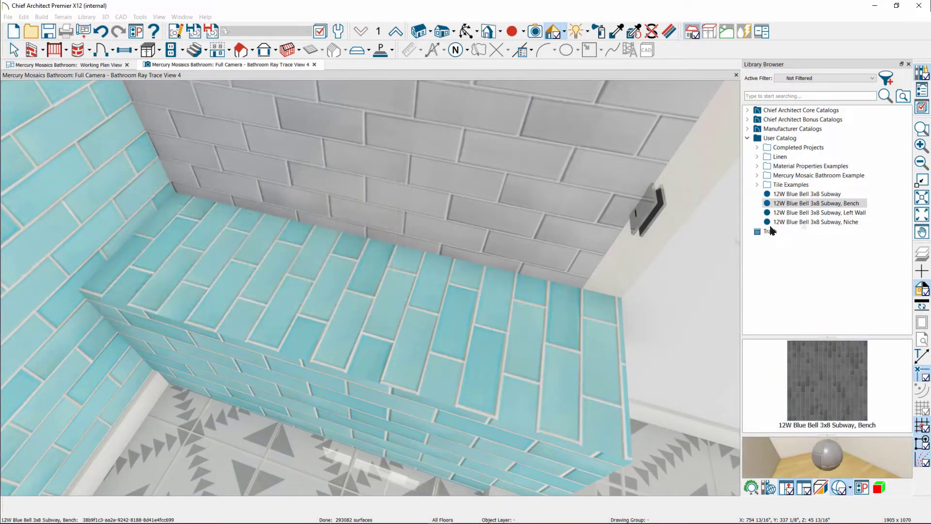
Paint the shower bench with 12W Blue Bell 3x8 Subway, Bench from the library
left_click(820, 203)
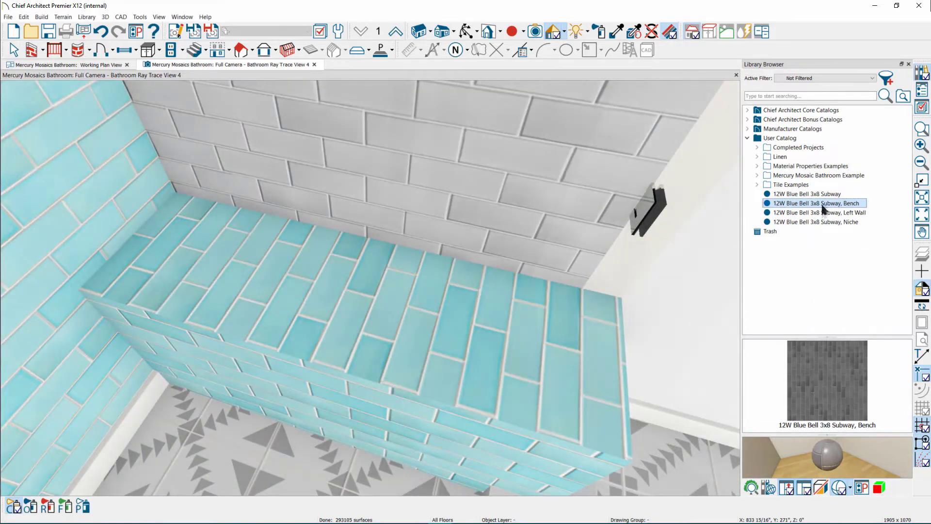
left_click(822, 194)
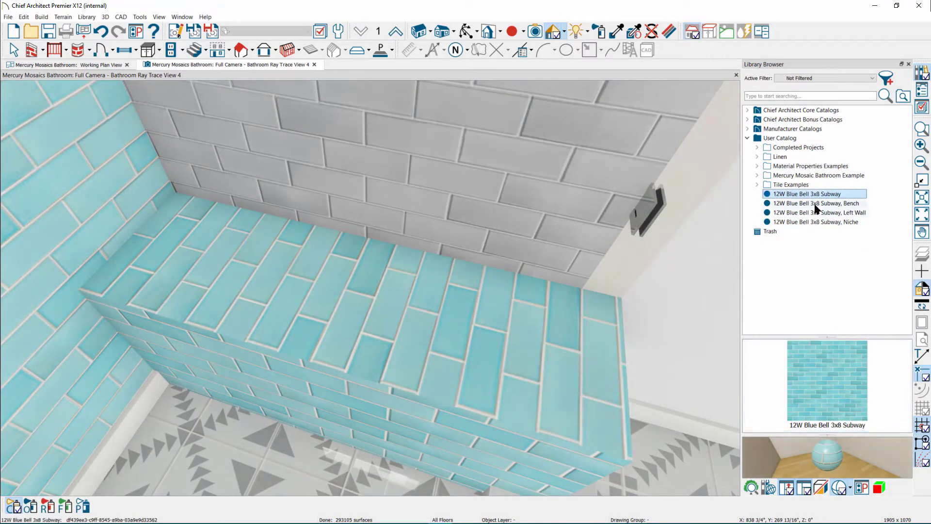
left_click(815, 205)
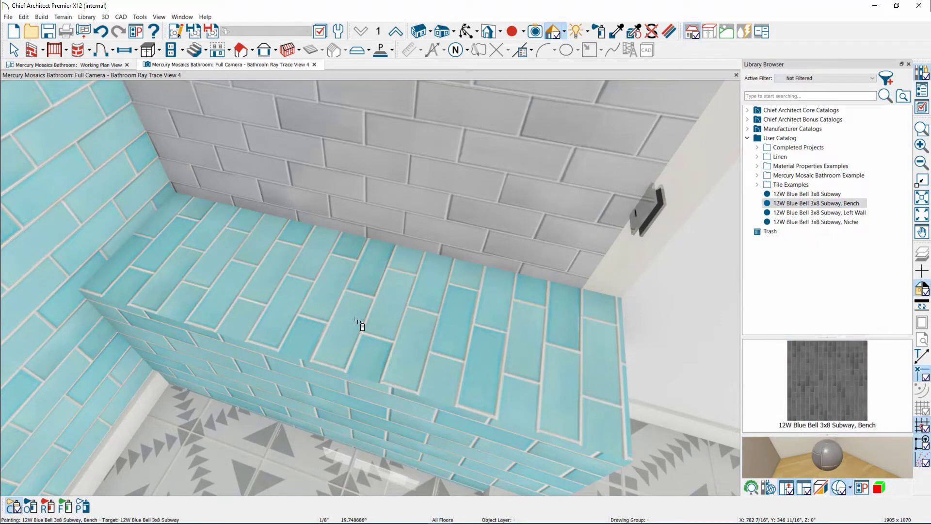
left_click(355, 320)
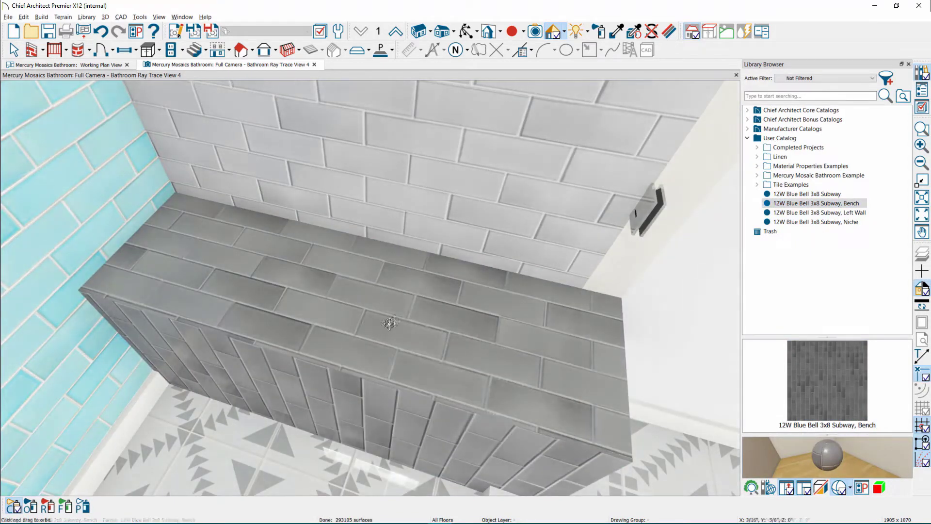
mouse_move(390, 323)
middle_mouse_down()
mouse_move(436, 339)
mouse_move(334, 350)
mouse_move(422, 341)
mouse_move(422, 322)
mouse_move(403, 328)
mouse_move(396, 315)
mouse_move(348, 313)
middle_mouse_up()
scroll(436, 339, "up", 2)
scroll(327, 350, "down", 1)
scroll(335, 351, "down", 1)
key("space")
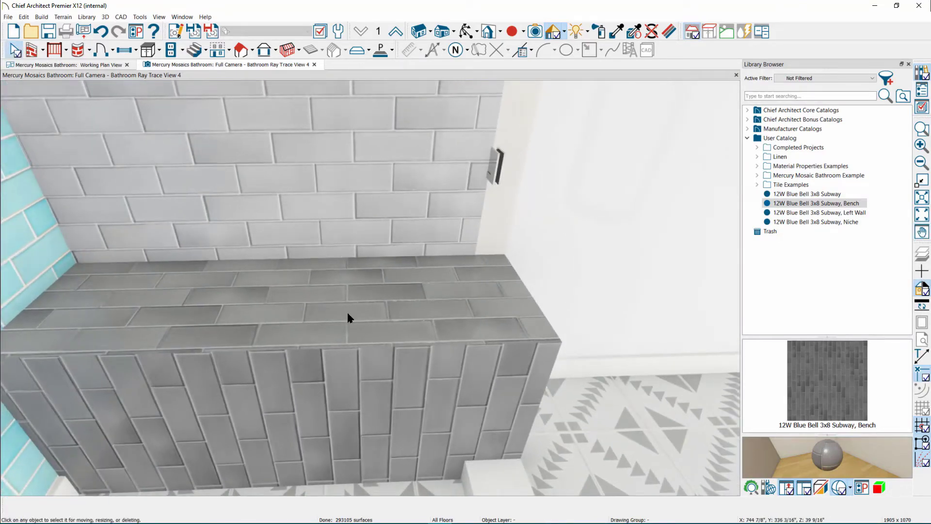
Repaint the shower bench with the original 12W Blue Bell 3x8 Subway material from the library
left_click(807, 194)
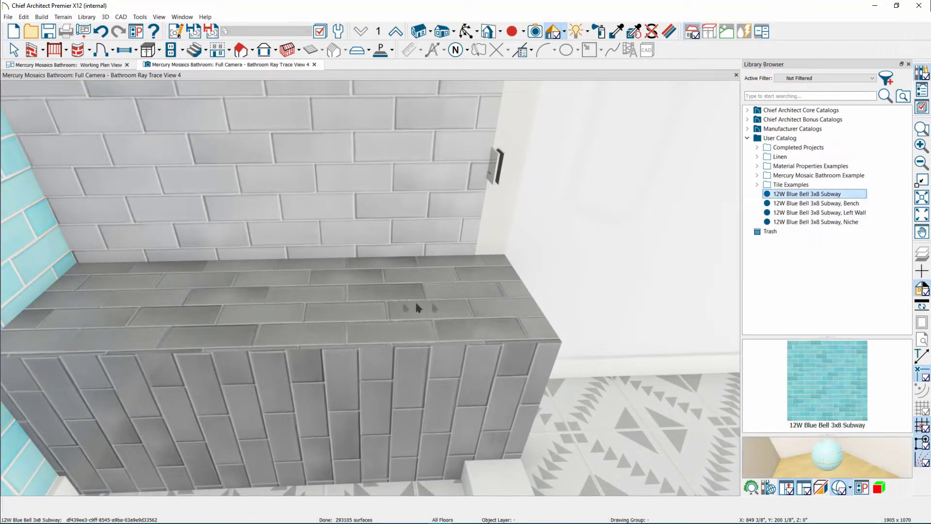
left_click(433, 345)
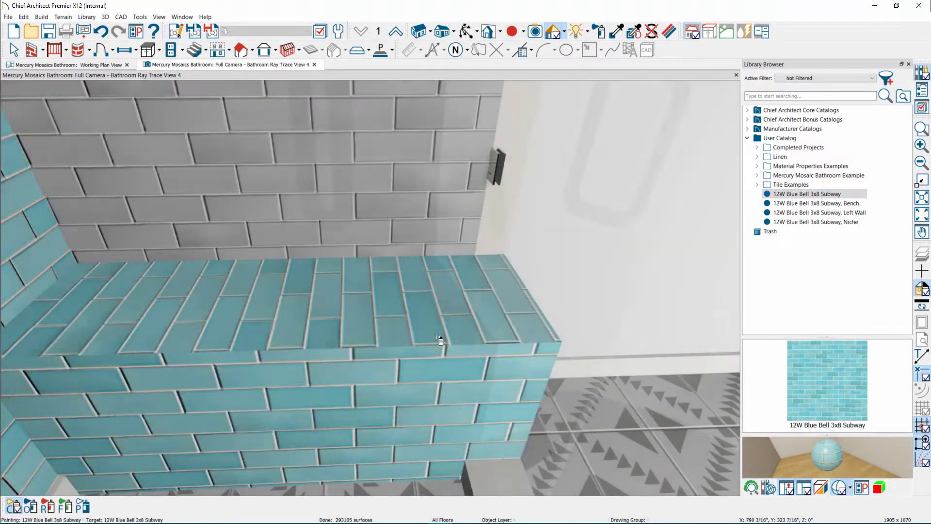
Move the bench countertop out of the shower onto the bathroom floor and rotate it by about a quarter turn
mouse_move(426, 339)
middle_mouse_down()
mouse_move(474, 301)
mouse_move(454, 321)
mouse_move(312, 305)
mouse_move(240, 283)
mouse_move(325, 378)
mouse_move(445, 376)
mouse_move(362, 333)
mouse_move(343, 358)
mouse_move(277, 320)
middle_mouse_up()
key("space")
left_click(378, 319)
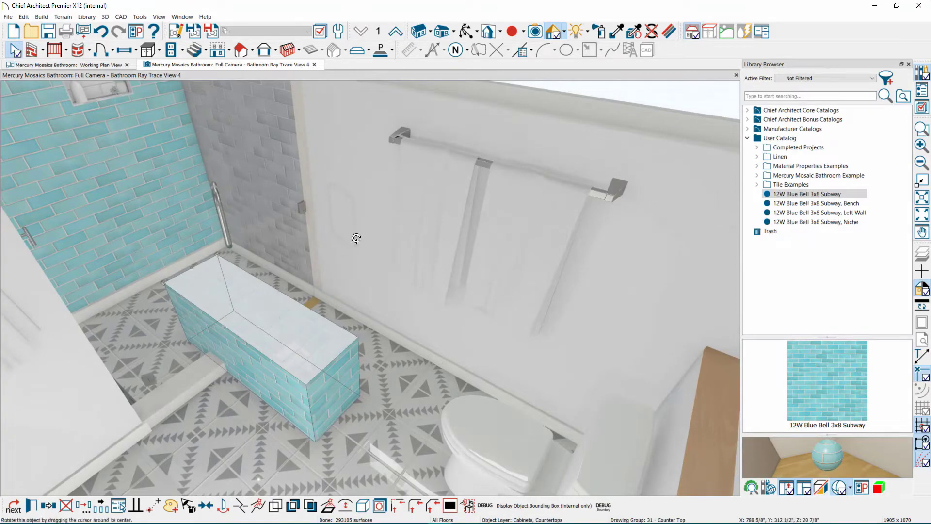
left_click_drag(357, 239, 272, 330)
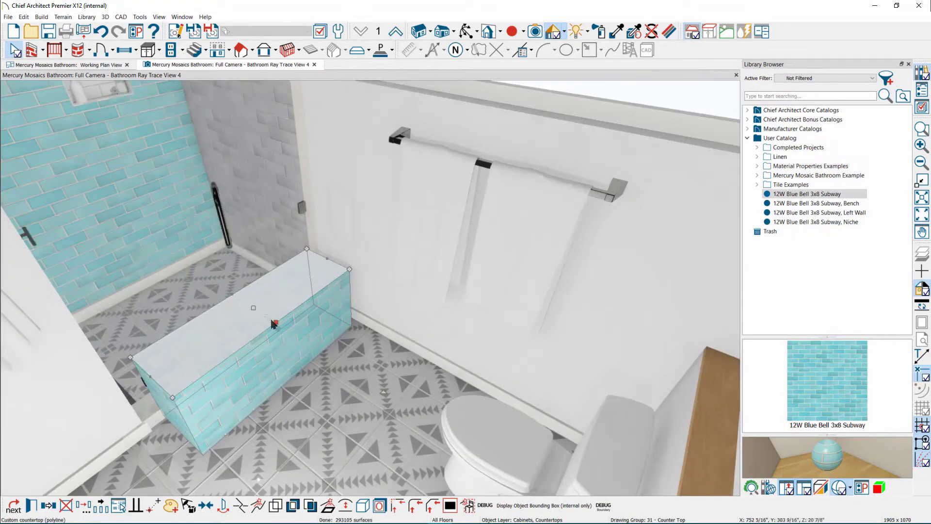
key("Escape")
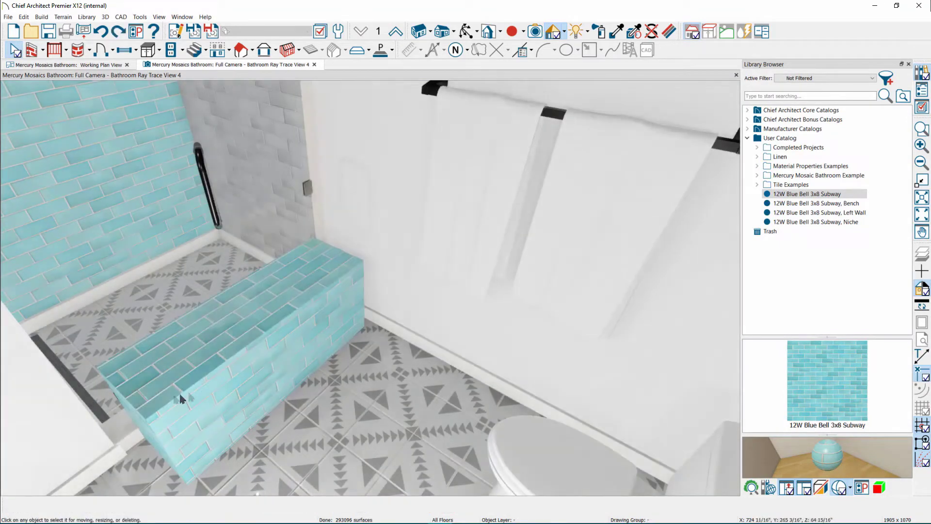
Rotate the bench countertop back so its long side runs along the bathroom wall
left_click(153, 377)
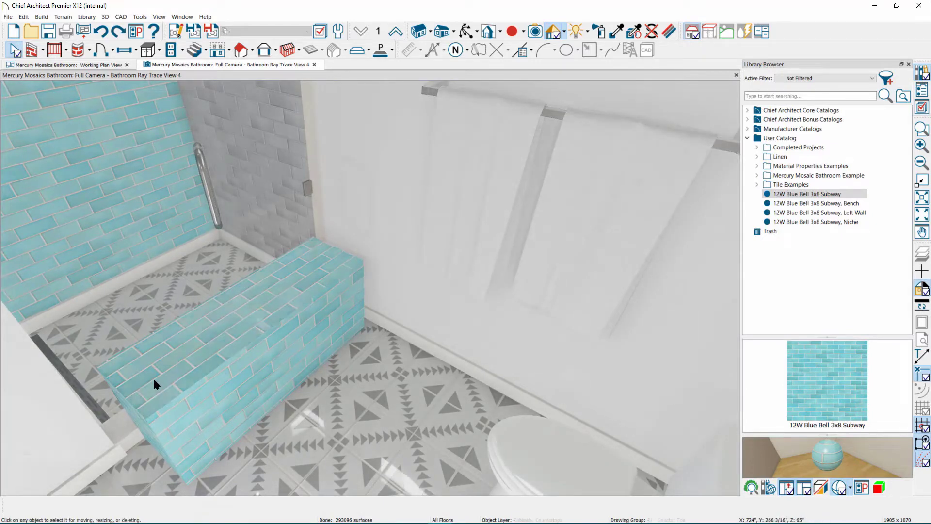
key("Escape")
left_click(181, 369)
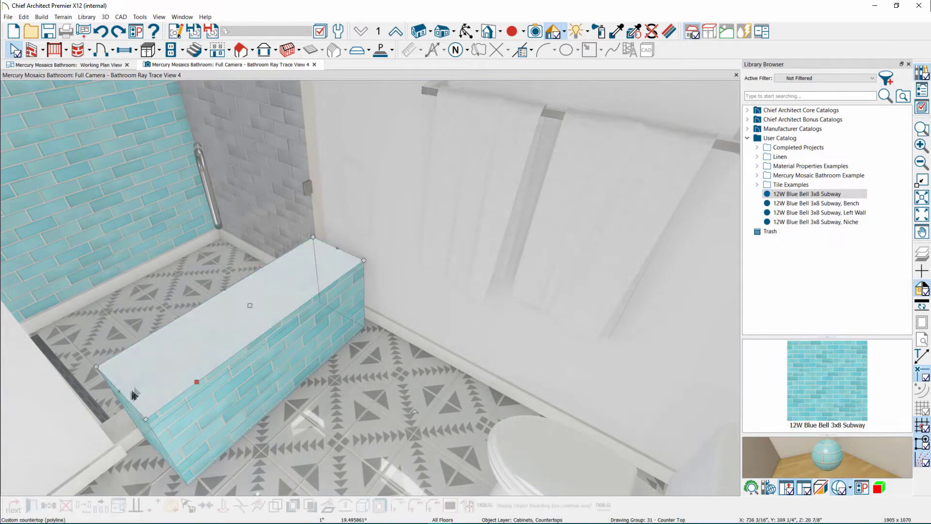
left_click_drag(270, 290, 403, 339)
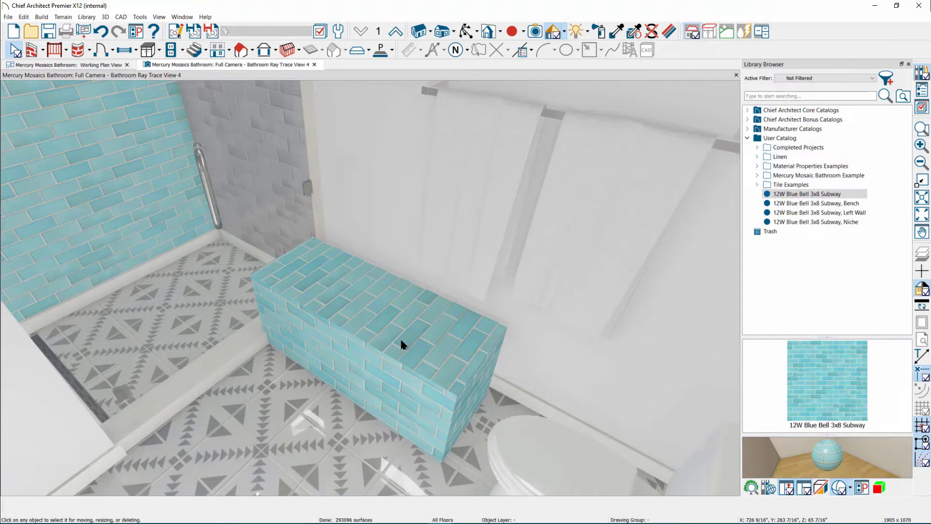
Open and accept the bench's Custom Countertop Specification without edits, and delete the countertop bench
scroll(340, 287, "up", 3)
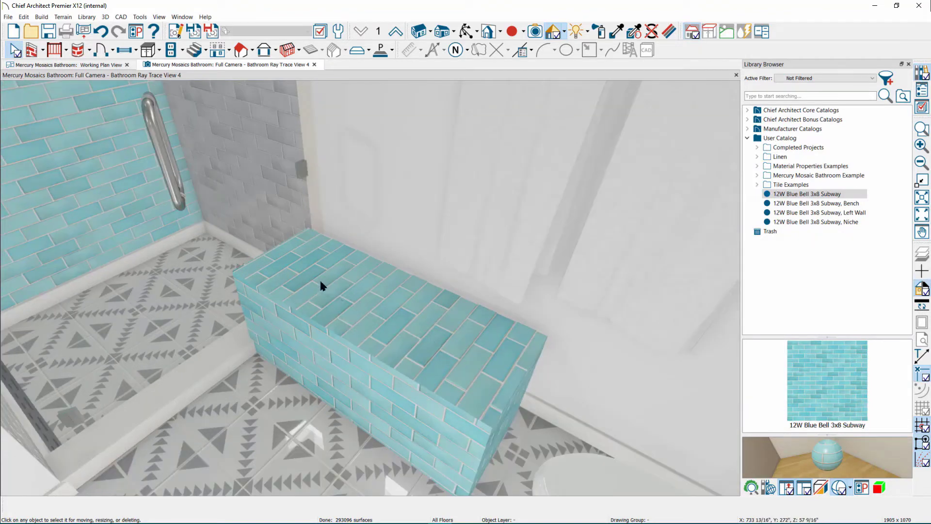
scroll(319, 278, "up", 3)
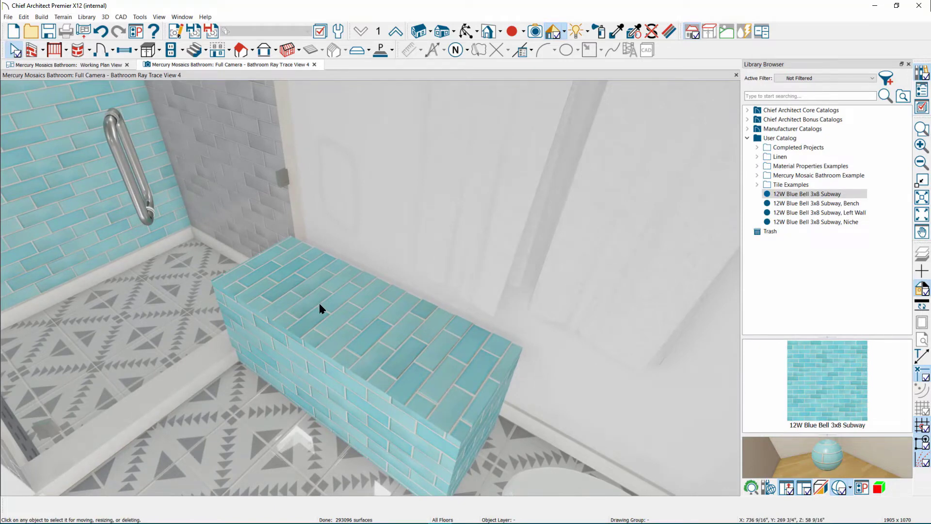
double_click(328, 324)
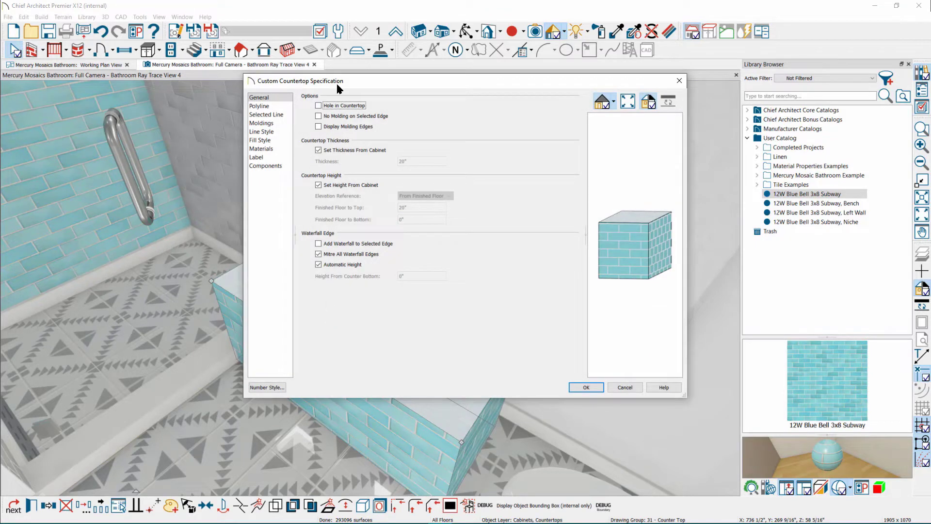
key("Return")
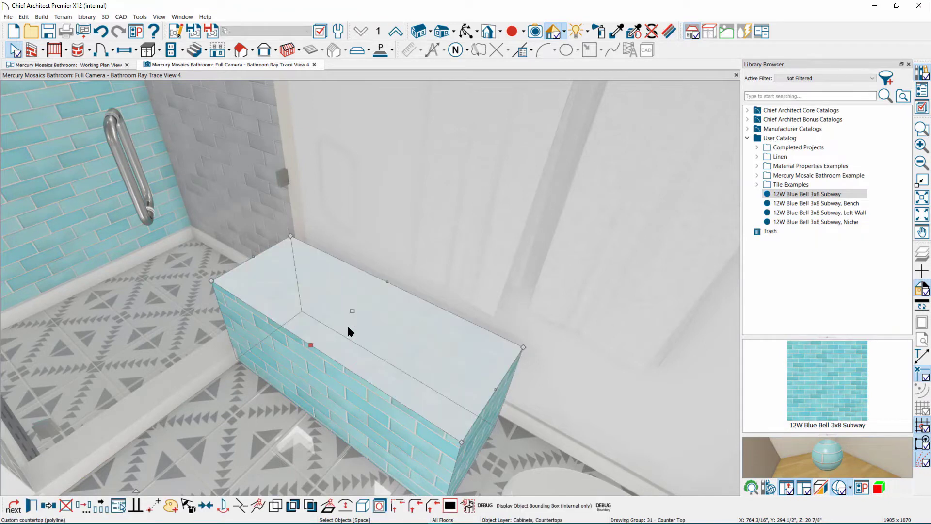
key("Escape")
middle_click_drag(605, 319, 441, 252)
Place a Closed box from the Core Catalogs' Shapes, Boxes folder on the floor outside the shower, against the bathroom wall
left_click(748, 111)
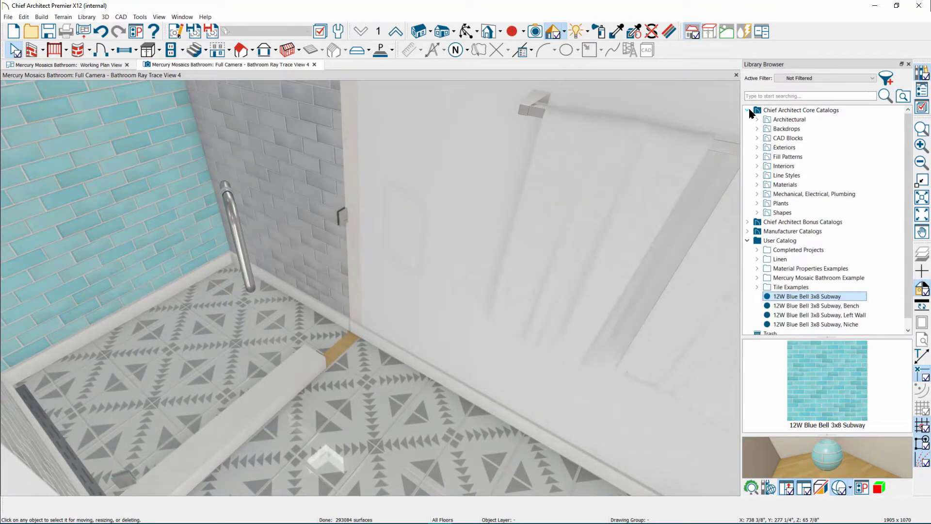
left_click(757, 213)
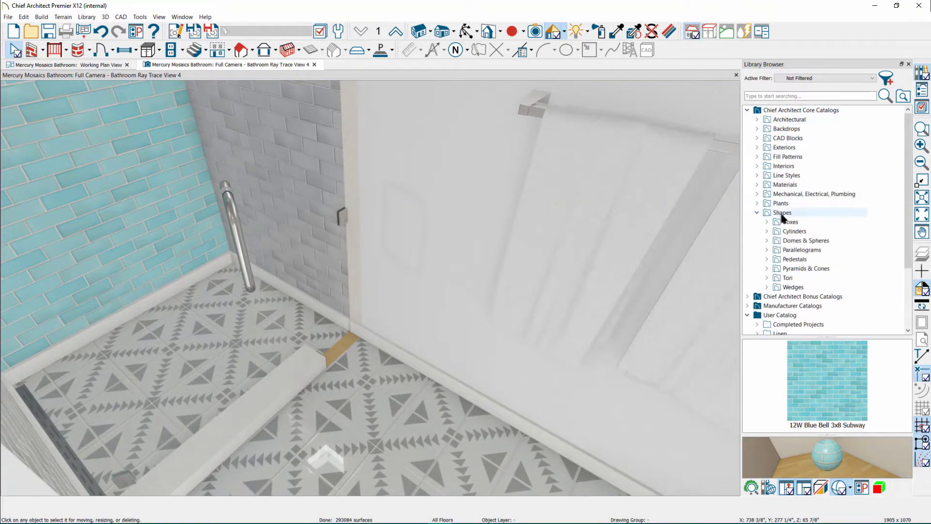
left_click(767, 221)
left_click(807, 231)
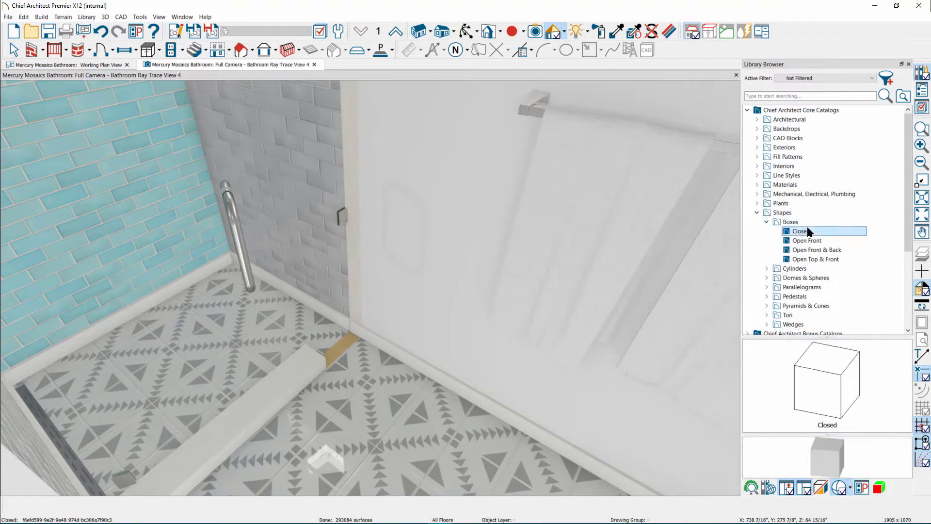
left_click(378, 392)
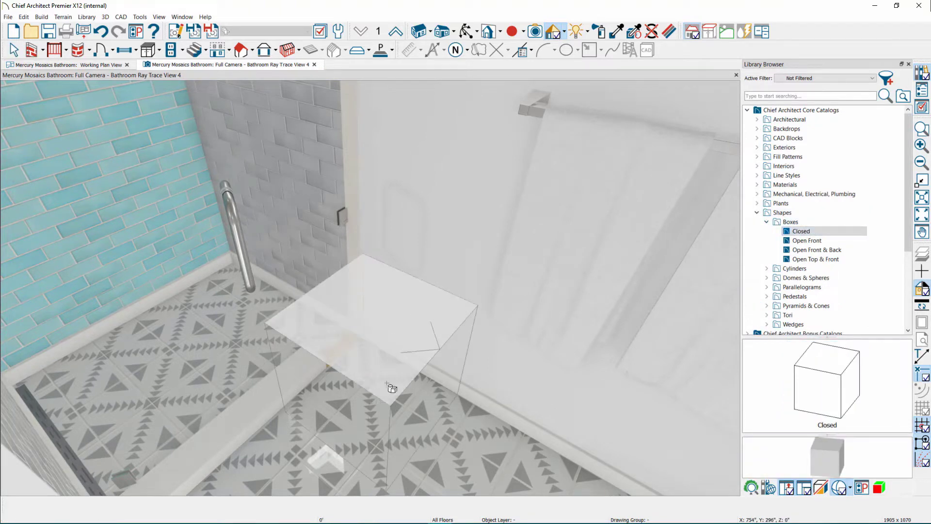
key("Escape")
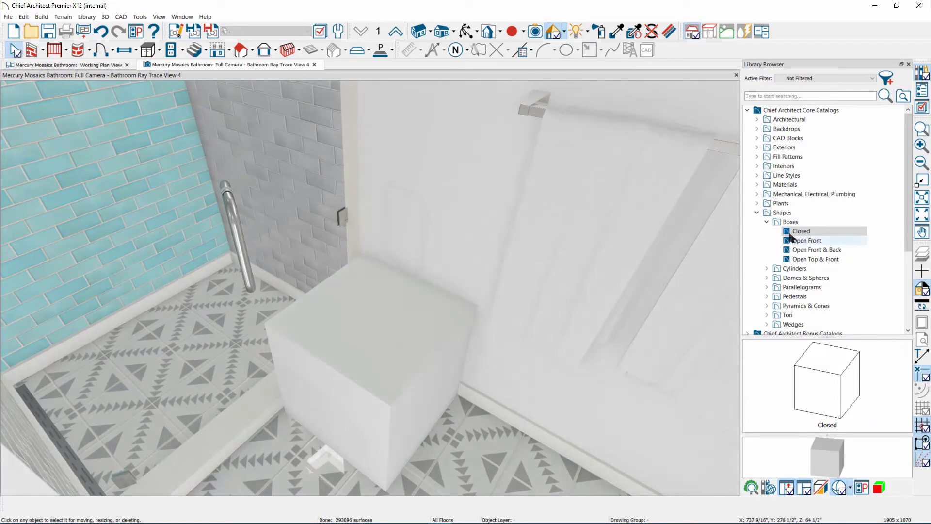
Paint the box with 12W Blue Bell 3x8 Subway, Bench, and repaint it with the original 12W Blue Bell 3x8 Subway
left_click(748, 110)
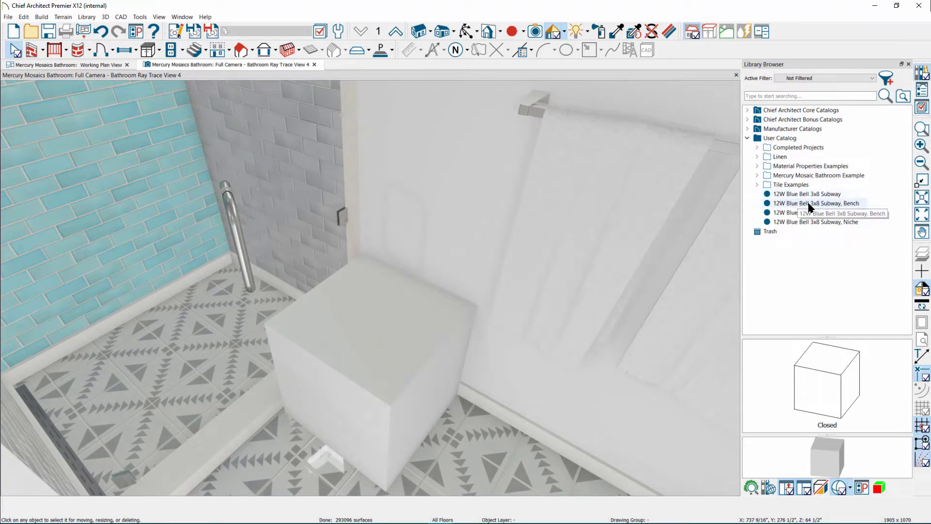
left_click(808, 205)
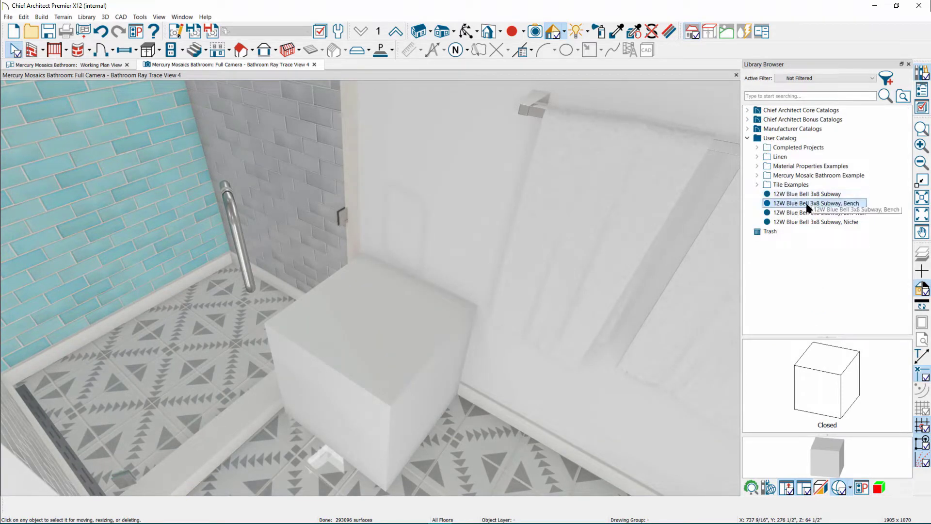
left_click(392, 344)
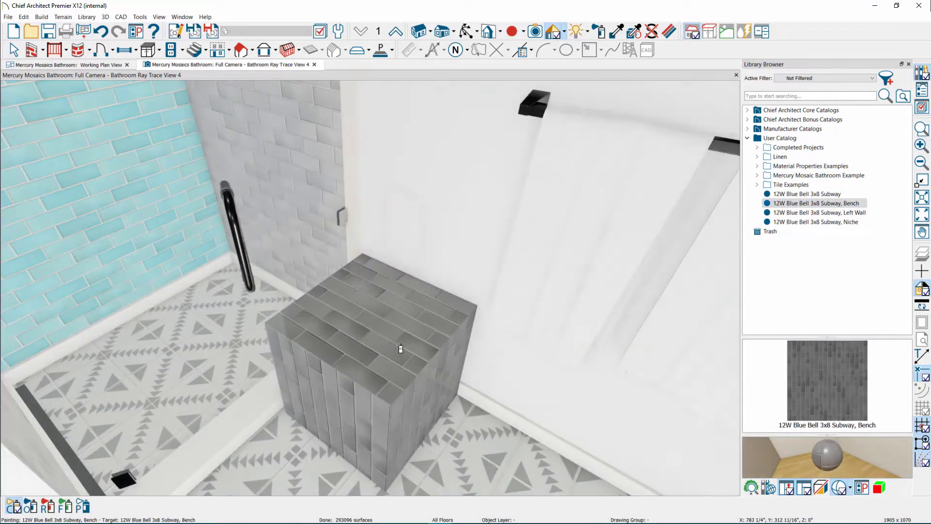
left_click(808, 194)
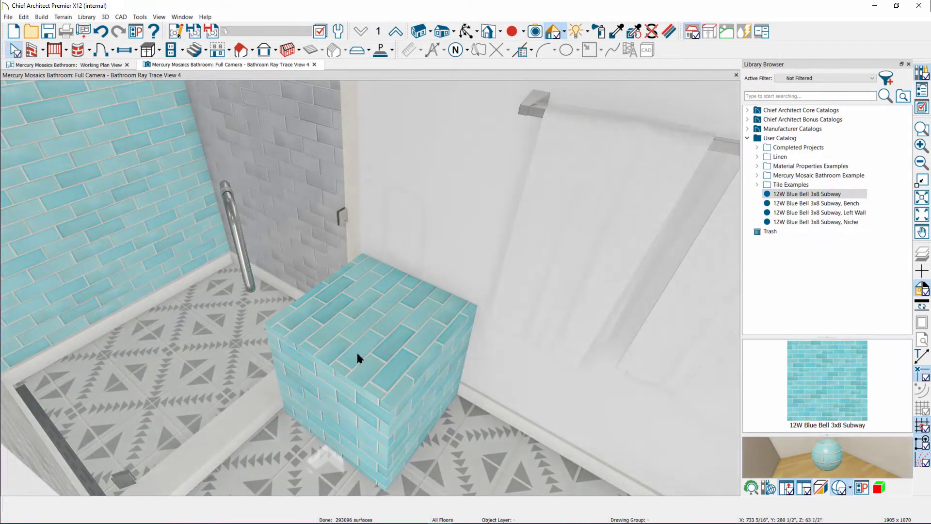
Rotate the box by a quarter turn so the tile courses on its top change direction
key("space")
left_click(341, 396)
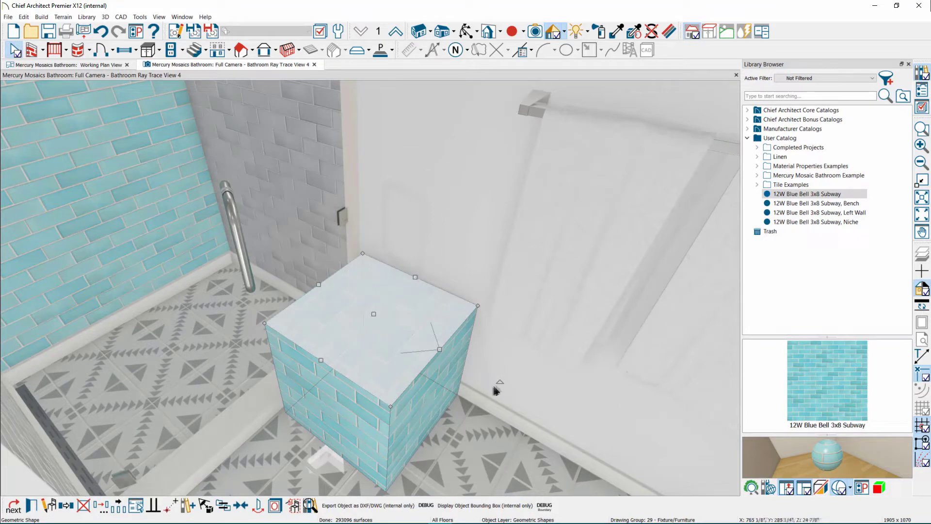
left_click_drag(499, 380, 439, 244)
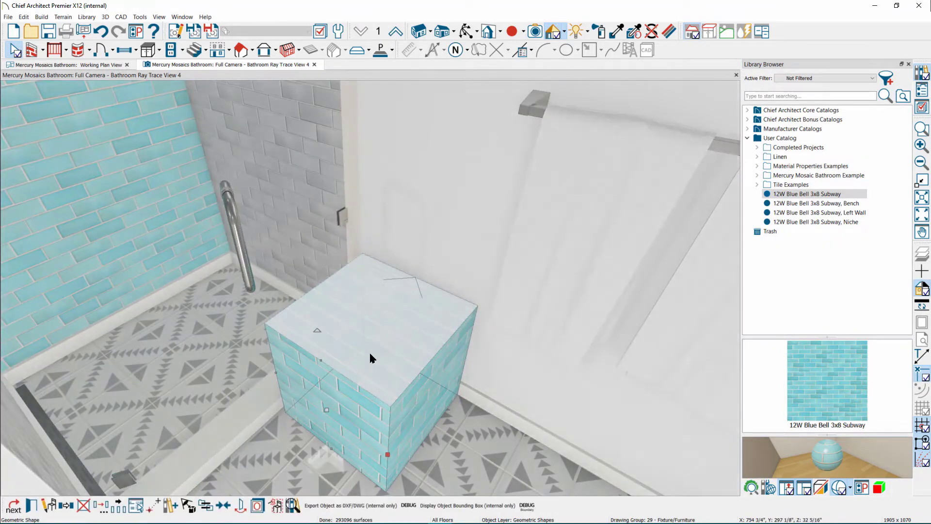
key("Escape")
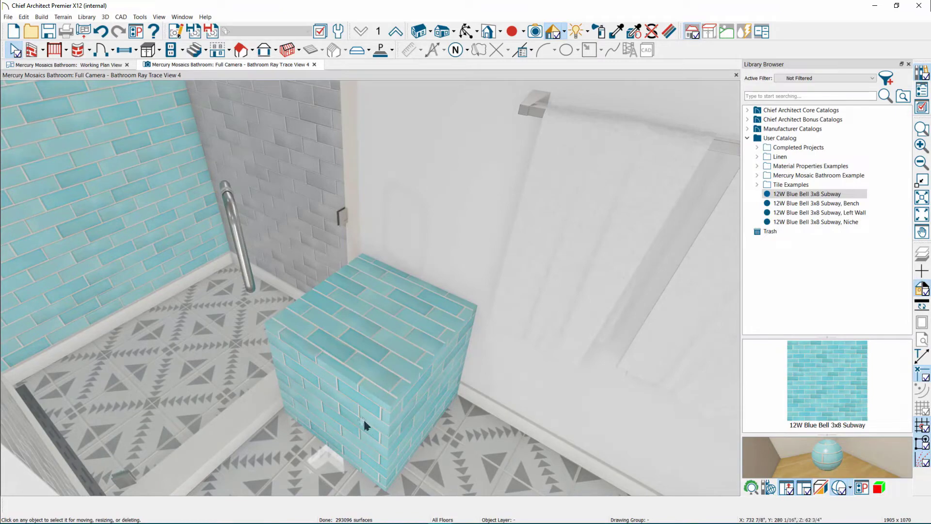
Resize the box into a bench along the grey shower wall, reaching the back wall and ending at the shower entrance
middle_click_drag(362, 418, 346, 353)
mouse_move(370, 266)
middle_mouse_down()
mouse_move(348, 312)
mouse_move(343, 366)
middle_mouse_up()
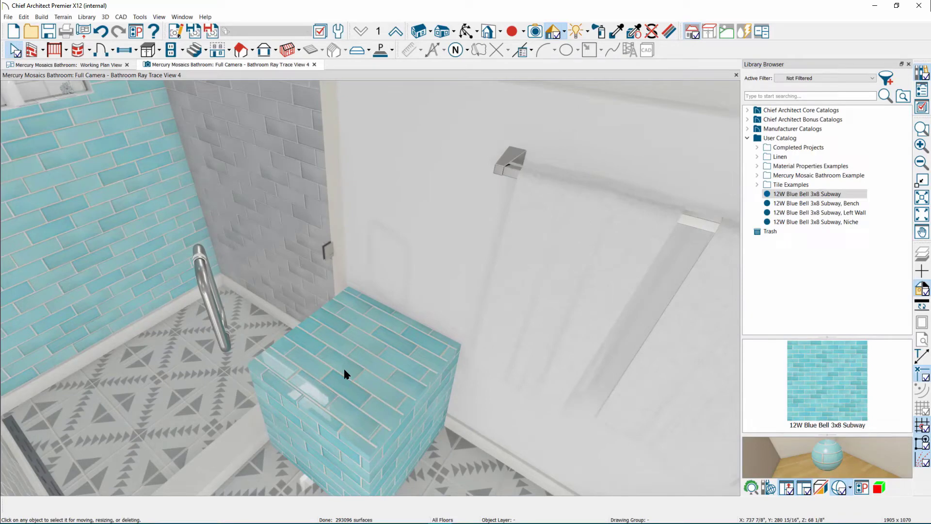
middle_click_drag(347, 374, 363, 388)
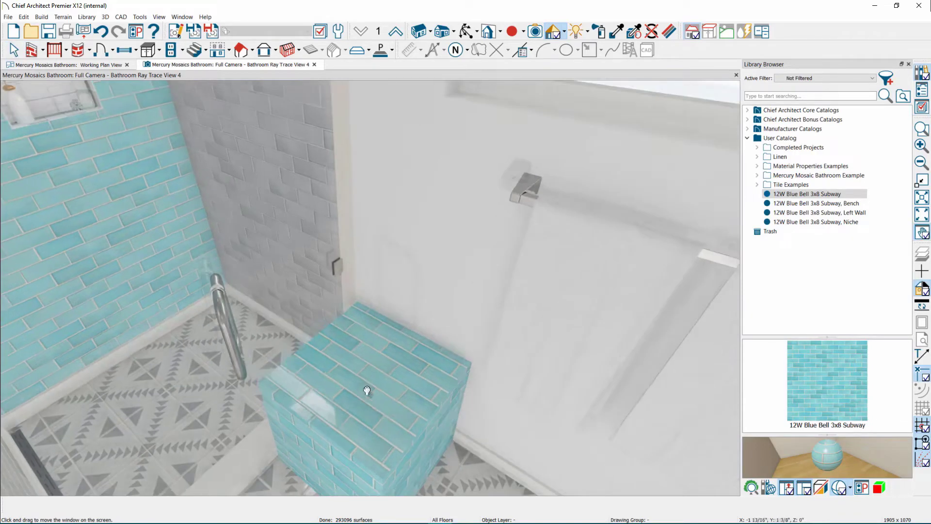
left_click(367, 386)
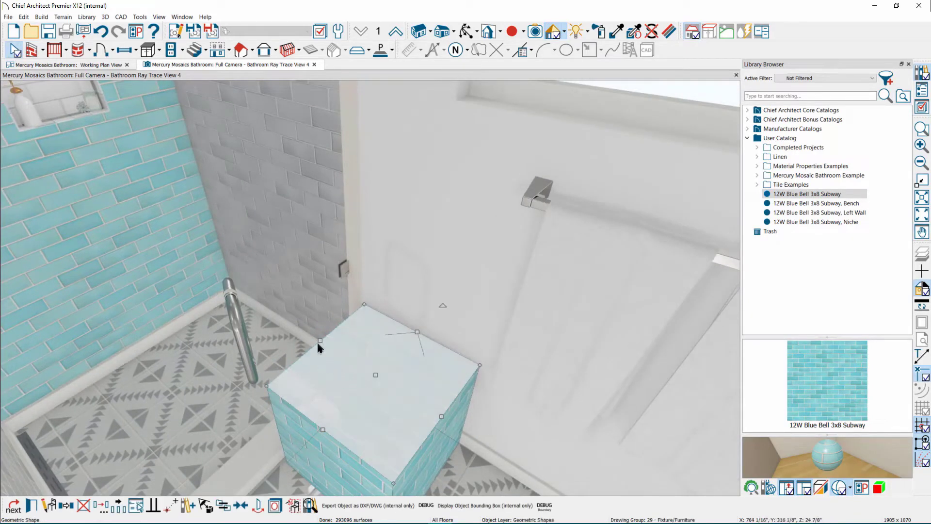
left_click_drag(320, 341, 161, 244)
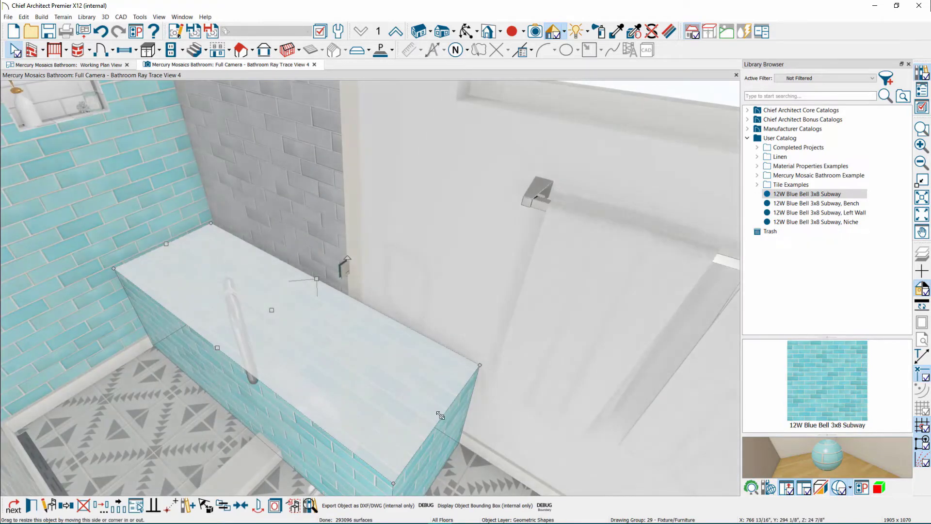
left_click(440, 415)
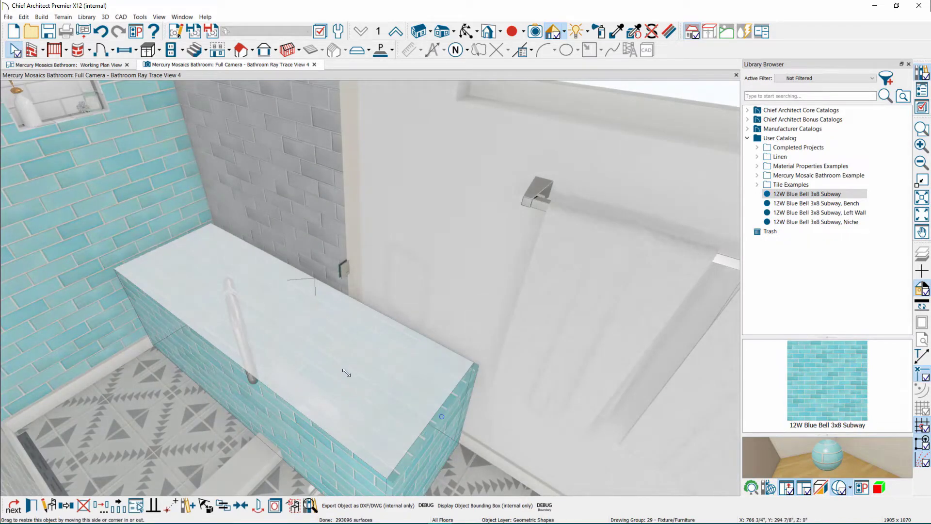
mouse_move(347, 372)
left_mouse_down()
mouse_move(274, 326)
mouse_move(208, 324)
mouse_move(168, 306)
mouse_move(301, 309)
mouse_move(325, 332)
left_mouse_up()
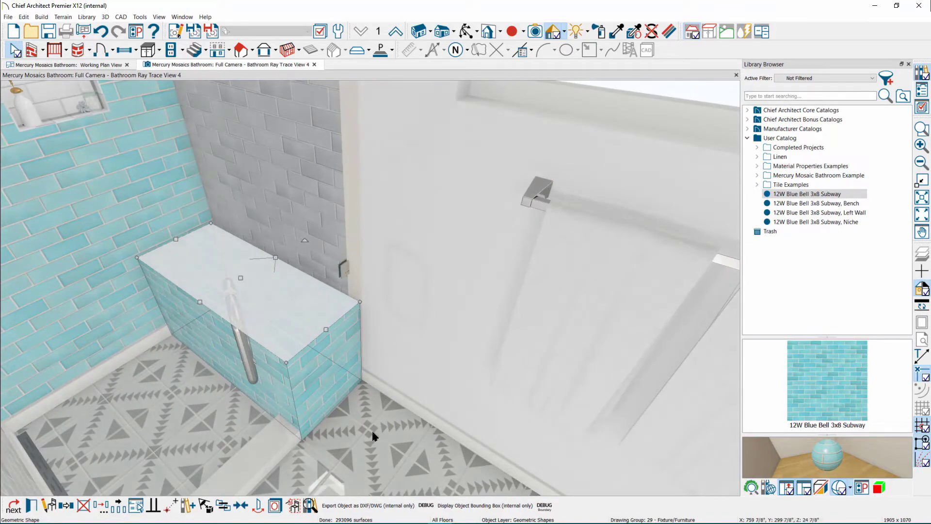
Edit the library material 12W Blue Bell 3x8 Subway, Bench, setting its texture angle and vertical offset to 0
scroll(369, 371, "up", 5)
scroll(396, 368, "down", 5)
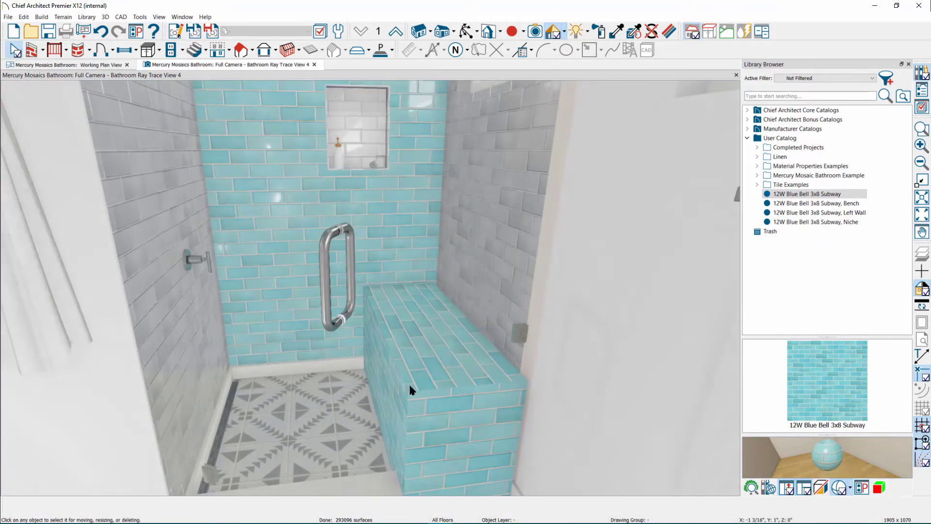
left_click(814, 206)
right_click(815, 204)
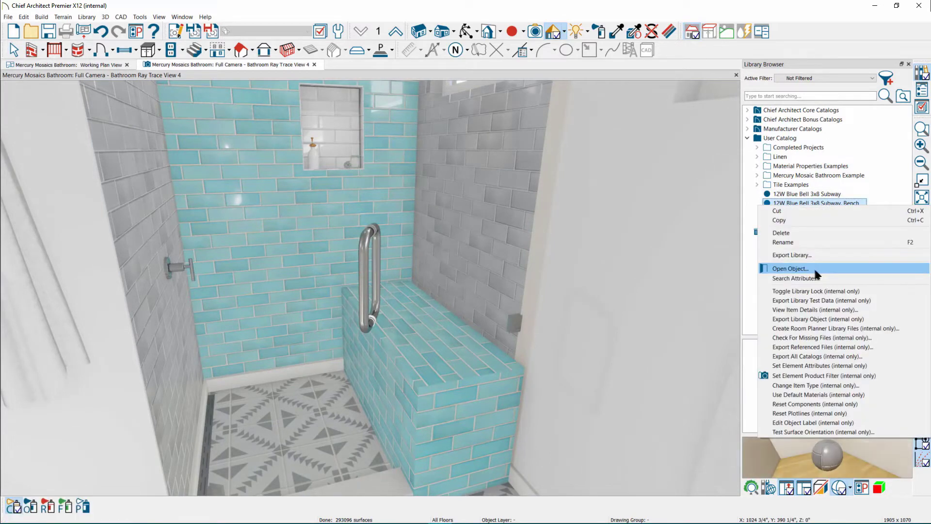
left_click(816, 268)
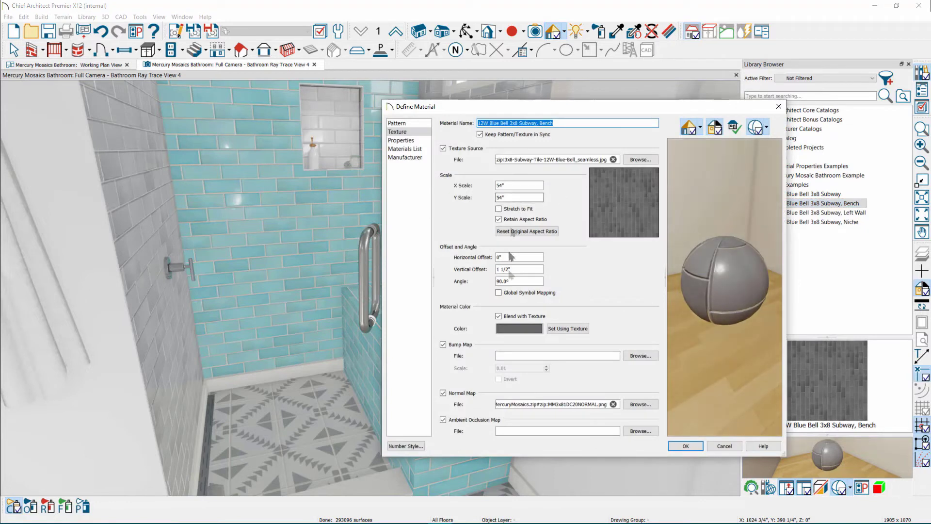
left_click(519, 270)
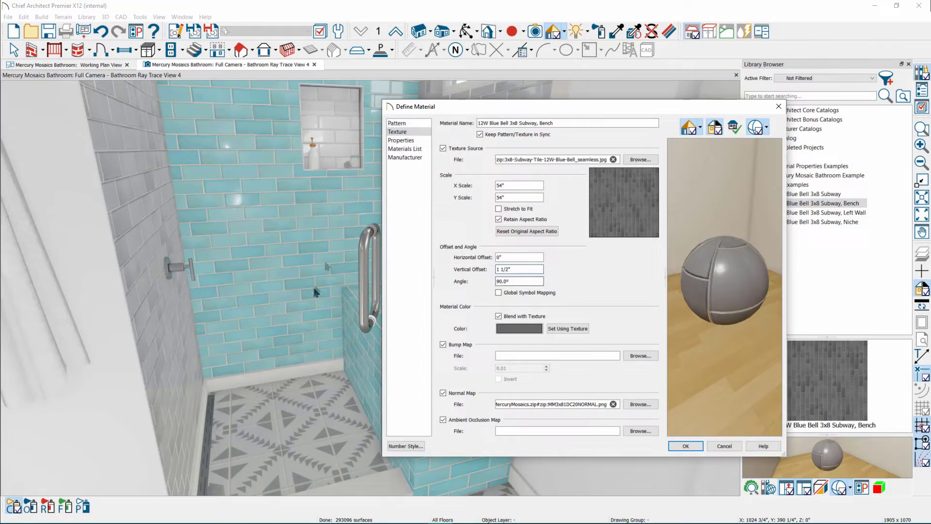
key("Tab")
left_click(519, 269)
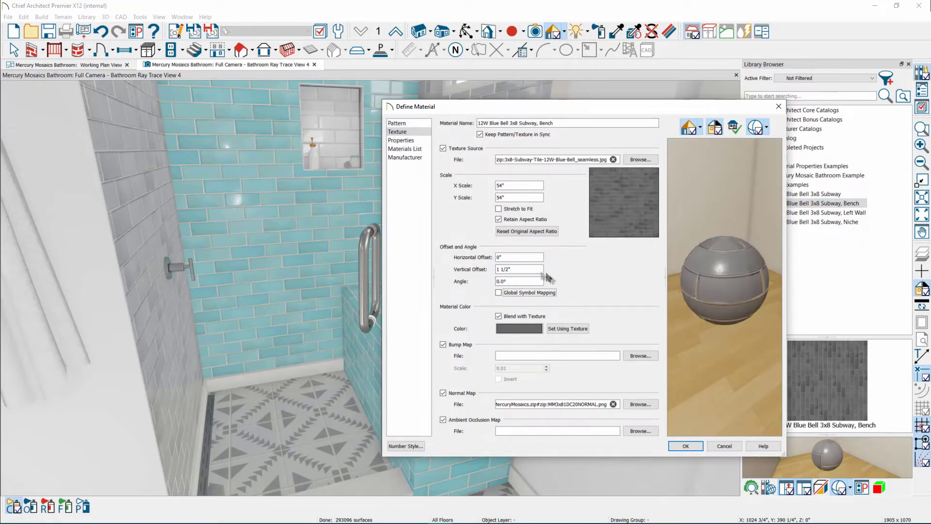
type("0")
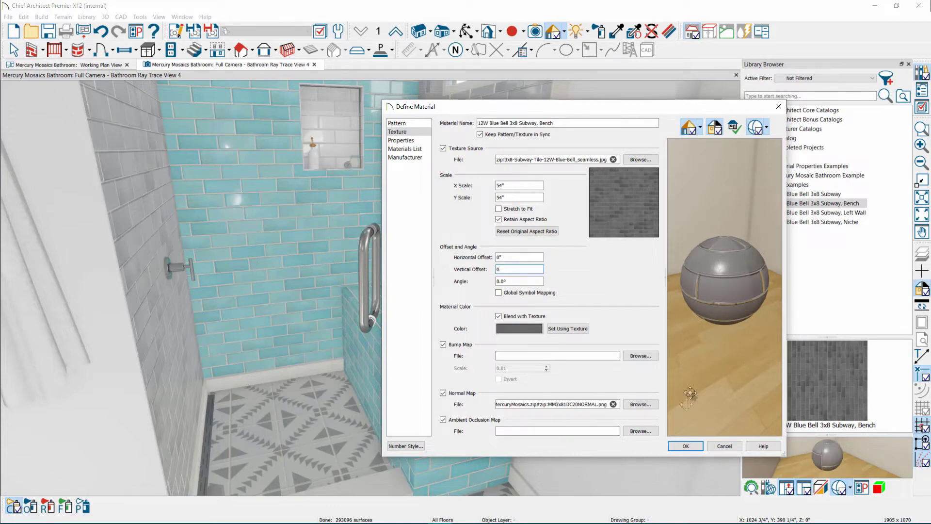
left_click(679, 445)
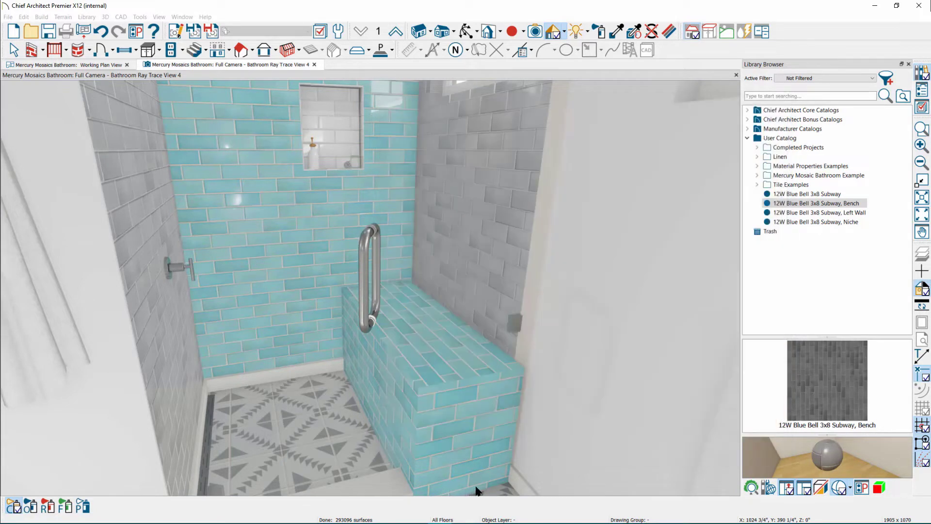
Paint the shower bench with the 12W Blue Bell 3x8 Subway, Bench material and check it against the surrounding walls
left_click(467, 444)
scroll(446, 340, "up", 3)
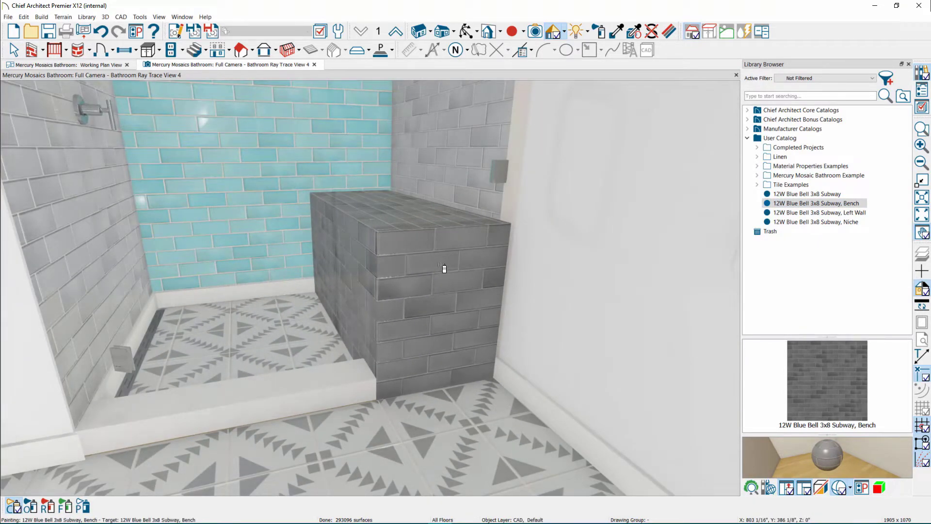
mouse_move(444, 268)
middle_mouse_down()
mouse_move(429, 391)
mouse_move(436, 374)
middle_mouse_up()
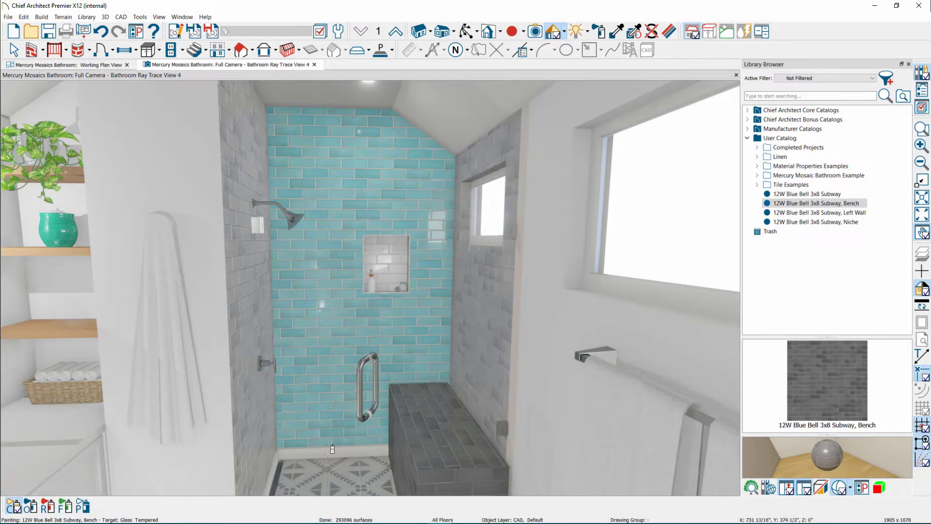
middle_click_drag(378, 453, 402, 242)
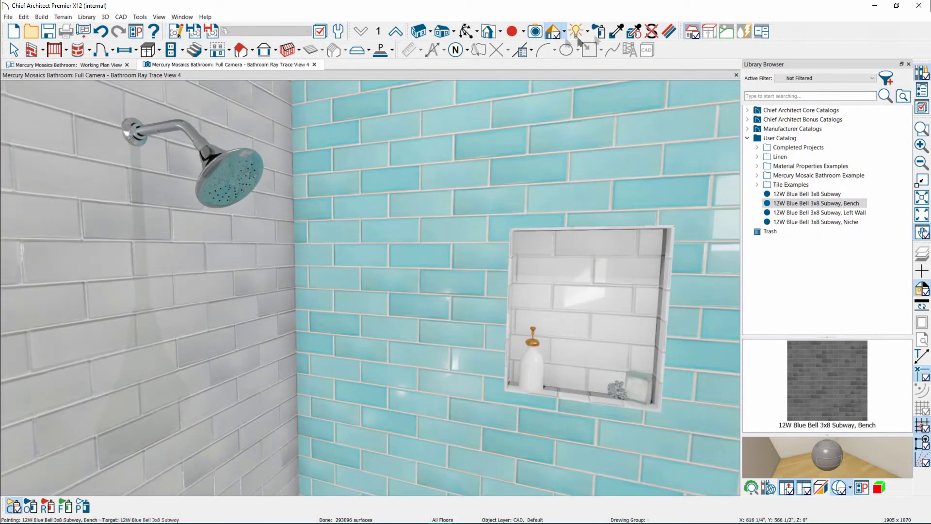
Turn off blending with the texture in the shower side walls' 12W Blue Bell 3x8 Subway, Left Wall material
left_click(293, 306)
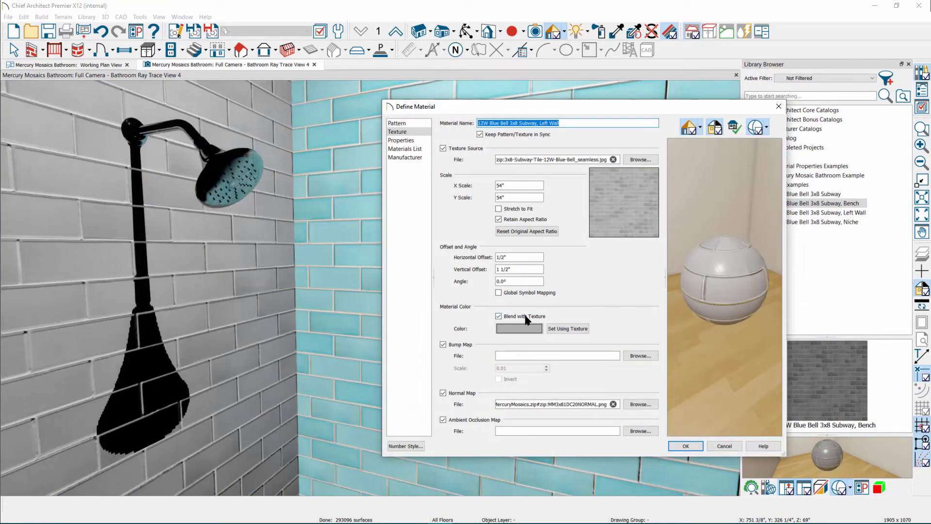
left_click(543, 317)
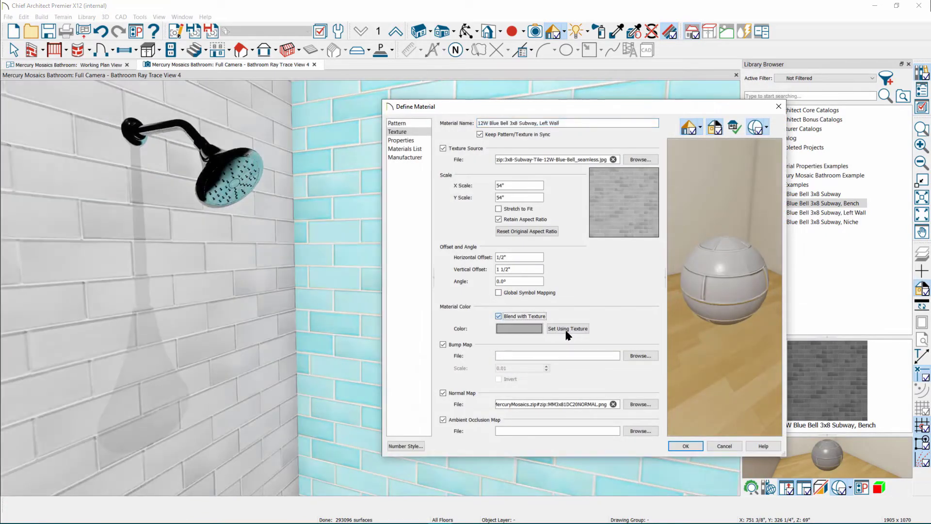
left_click(566, 330)
left_click(686, 446)
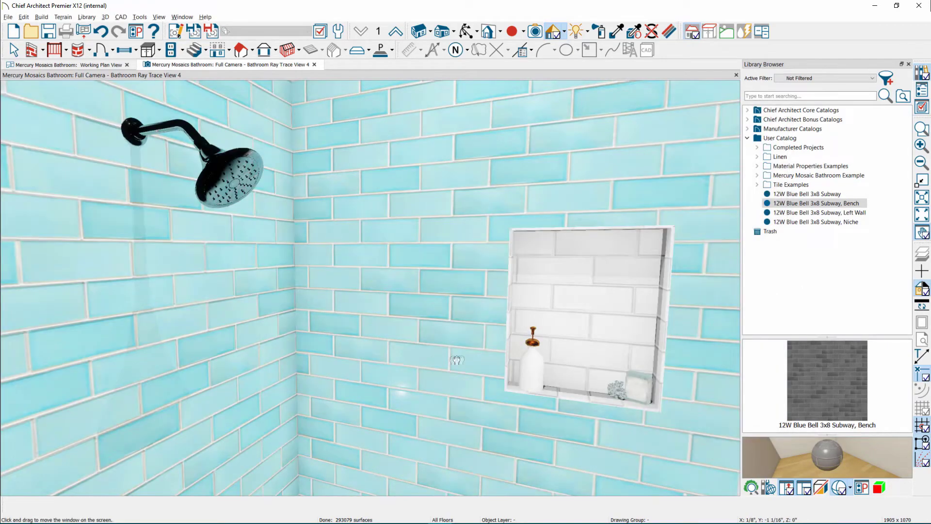
Turn off blending with the texture in the niche's 12W Blue Bell 3x8 Subway, Niche material
middle_click_drag(395, 354, 480, 351)
left_click(492, 343)
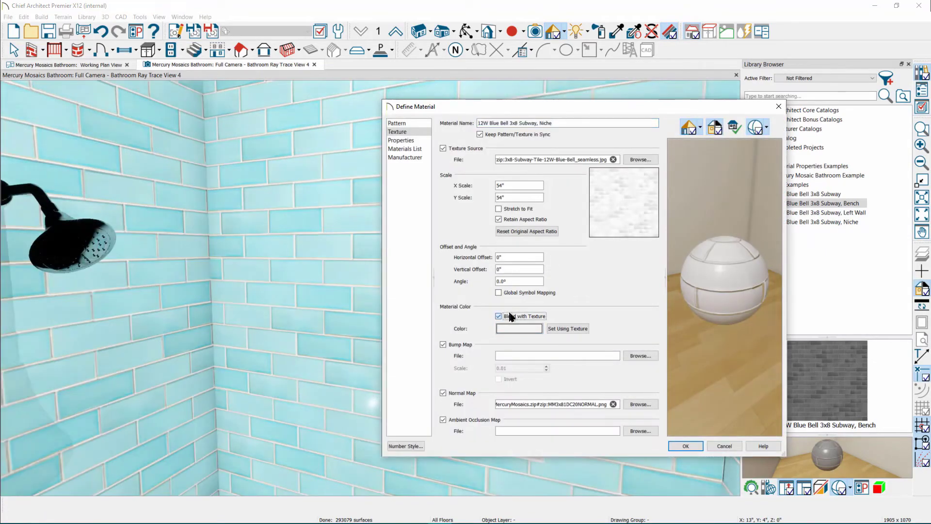
left_click(500, 316)
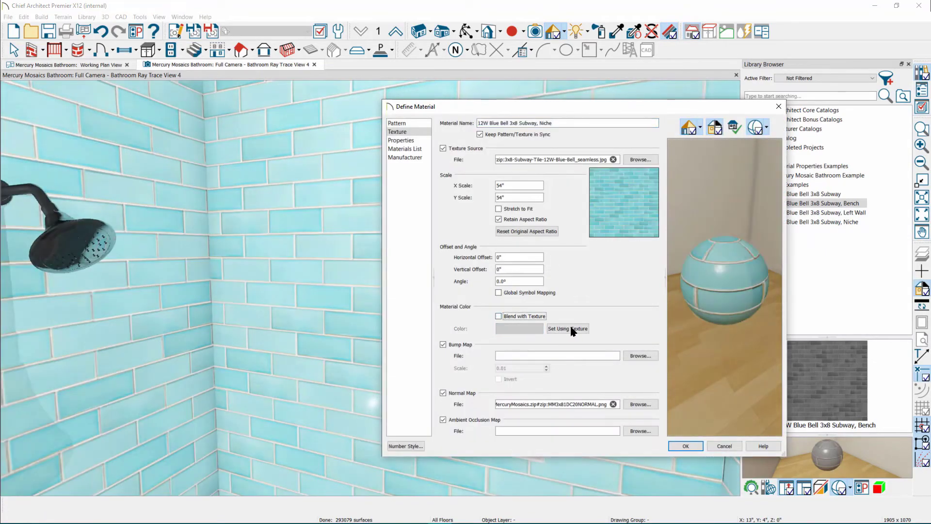
left_click(684, 447)
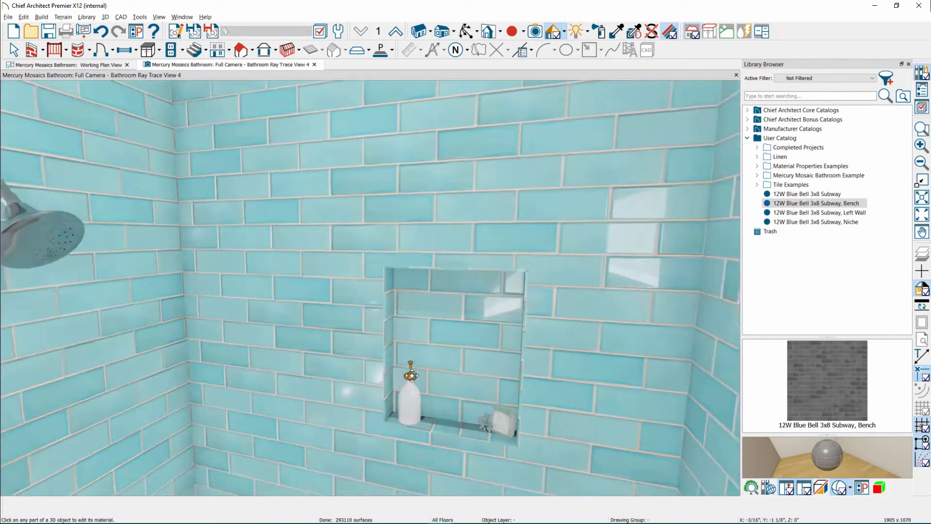
Turn off blending with the texture in the bench's 12W Blue Bell 3x8 Subway, Bench material
middle_click_drag(412, 376, 394, 269)
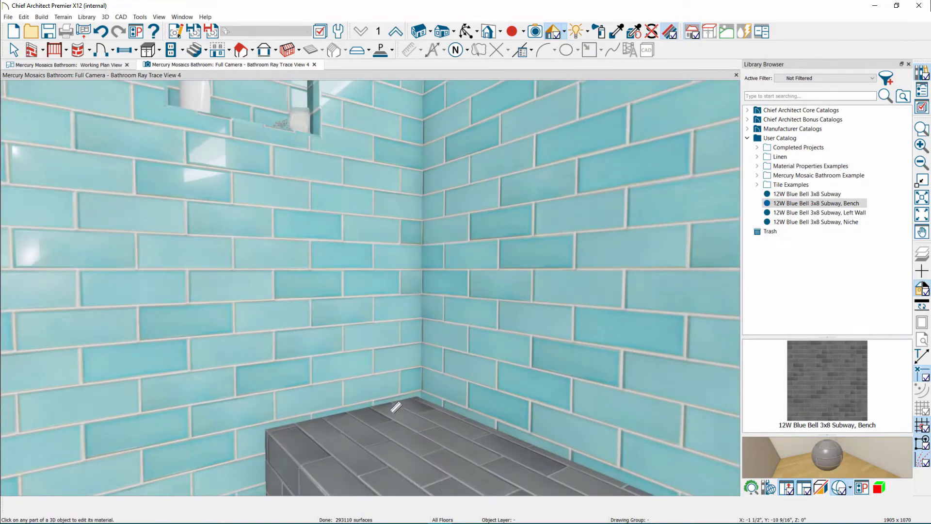
left_click(414, 435)
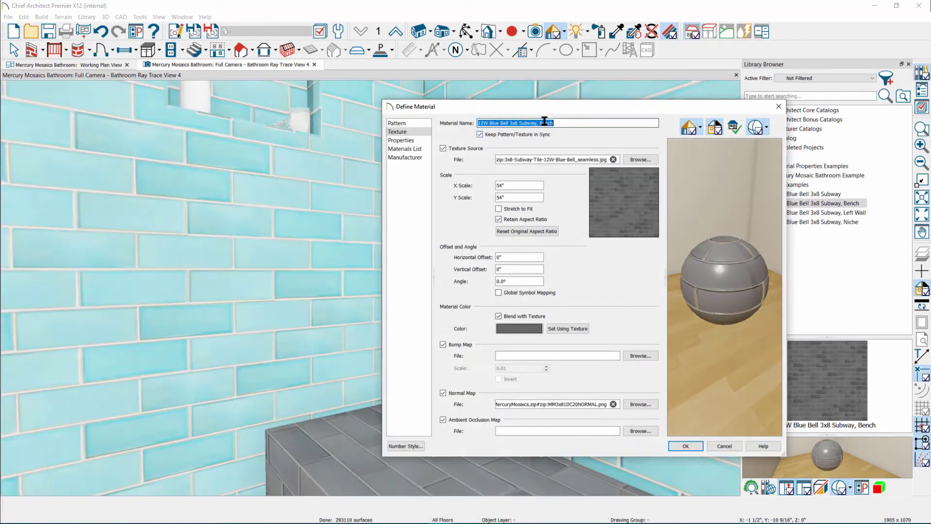
left_click(571, 122)
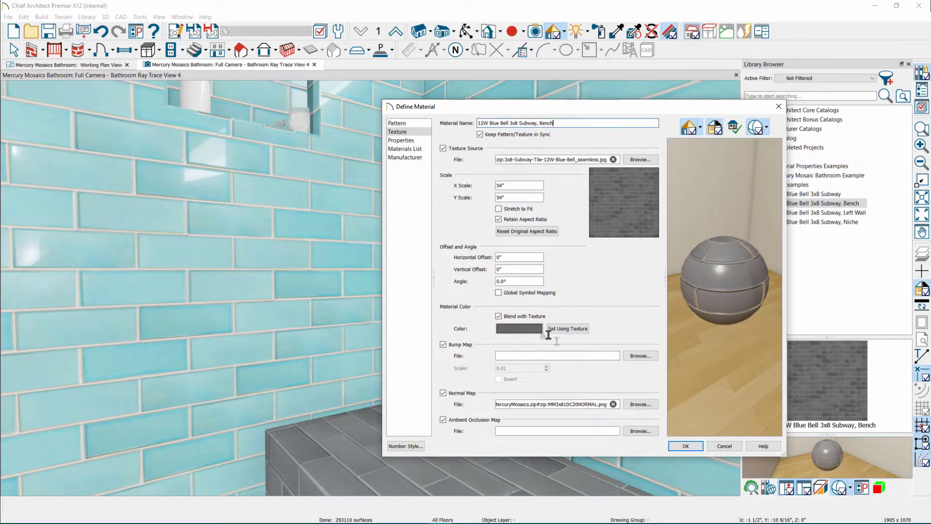
left_click(512, 315)
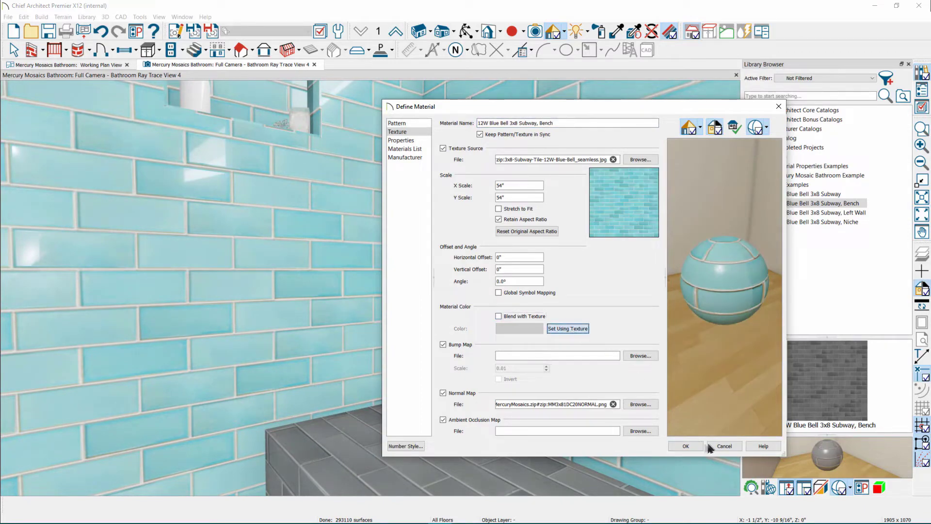
left_click(685, 446)
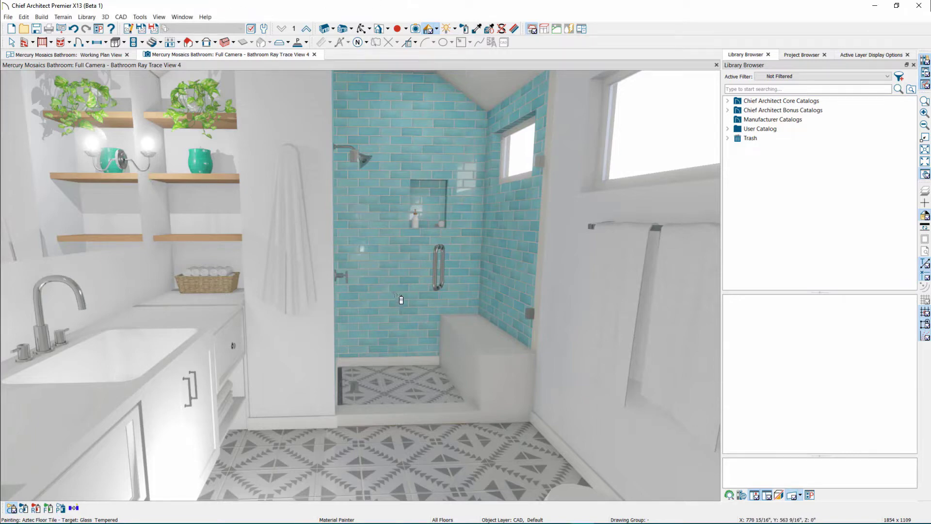
Edit the source material 12W Blue Bell 3x8 Subway on the back shower wall, setting its texture's vertical offset to 1 1/2"
scroll(398, 303, "up", 5)
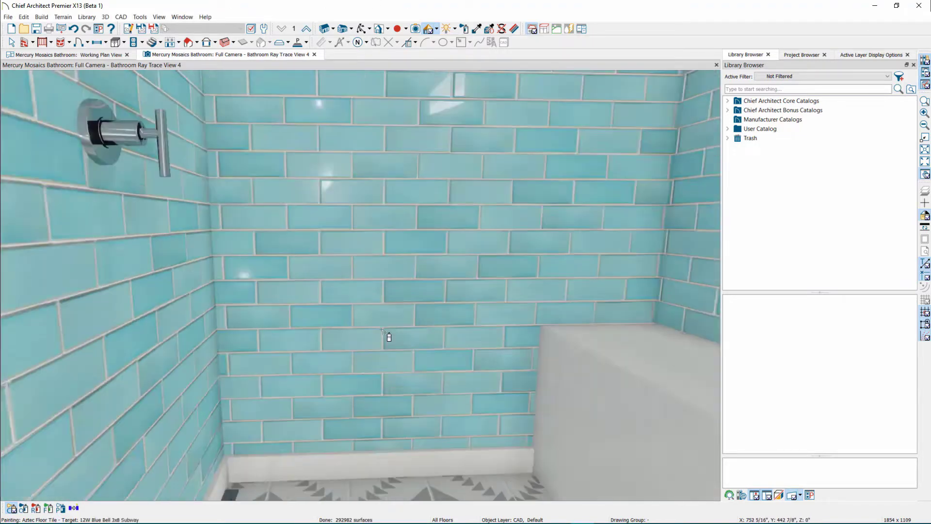
scroll(389, 337, "up", 5)
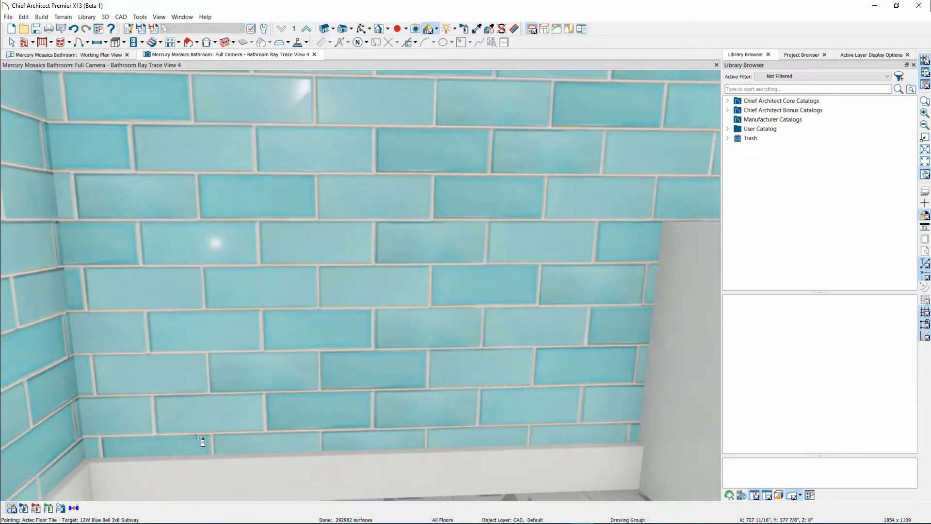
left_click(515, 30)
left_click(465, 237)
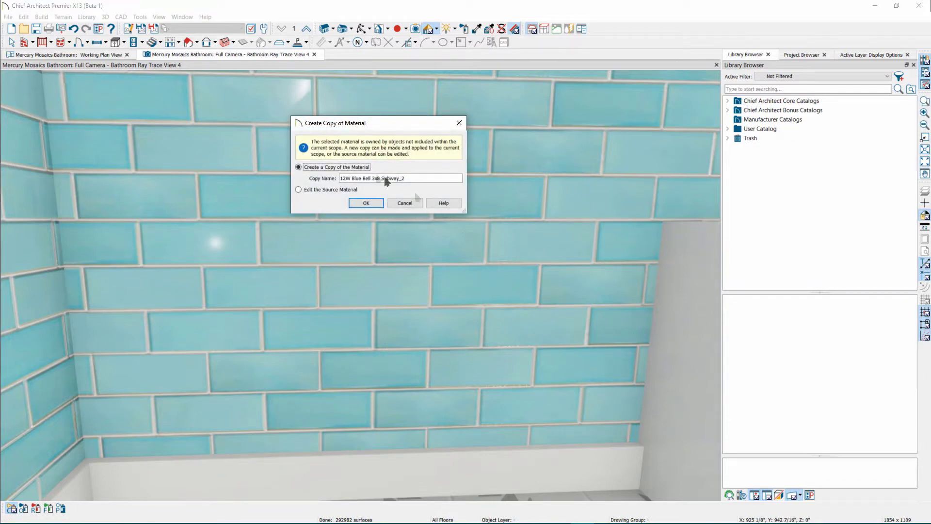
left_click(310, 189)
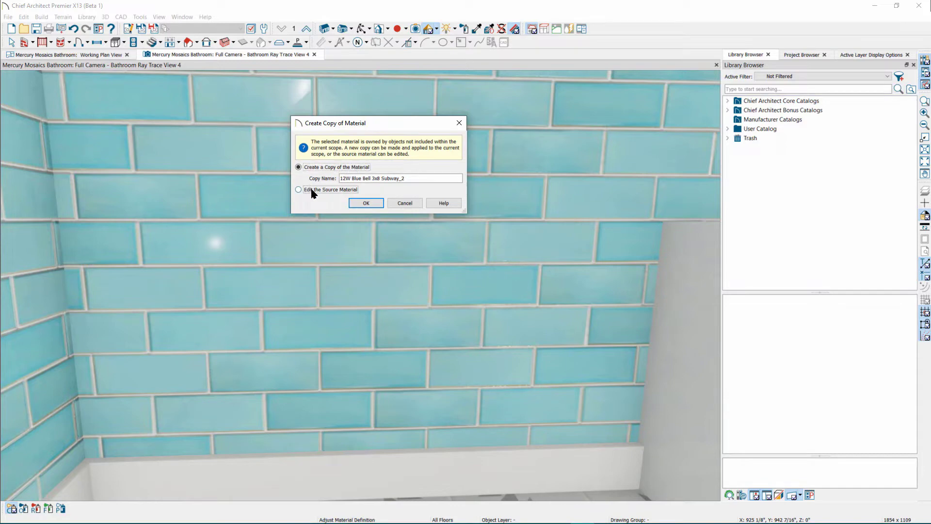
left_click(367, 202)
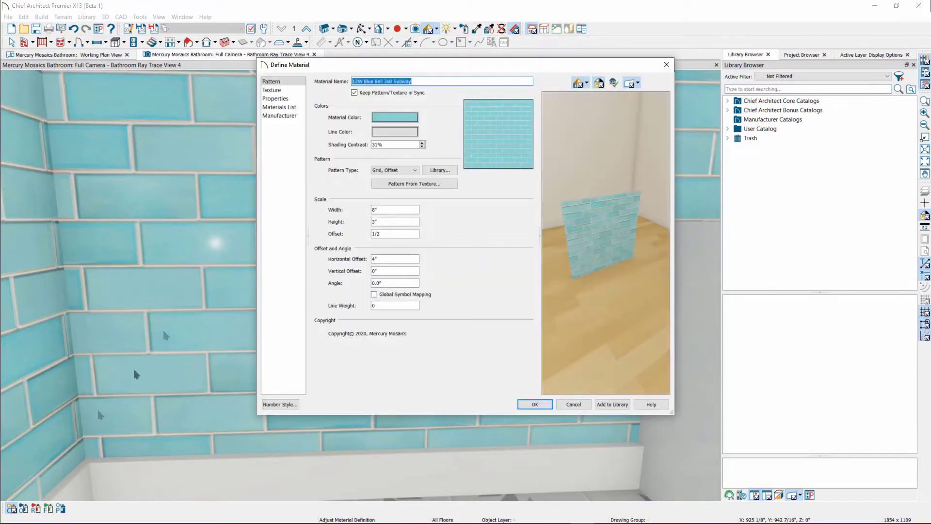
left_click(270, 91)
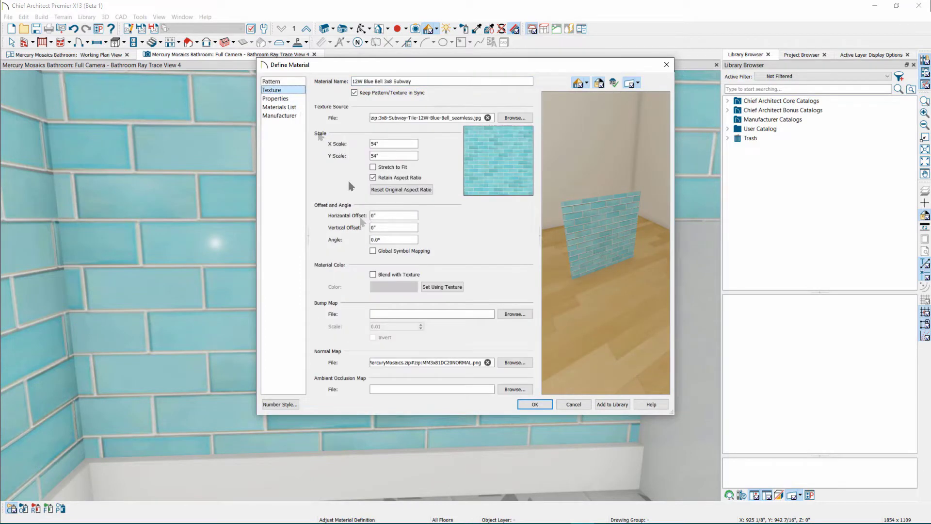
left_click(395, 228)
type("1 1/2")
key("Tab")
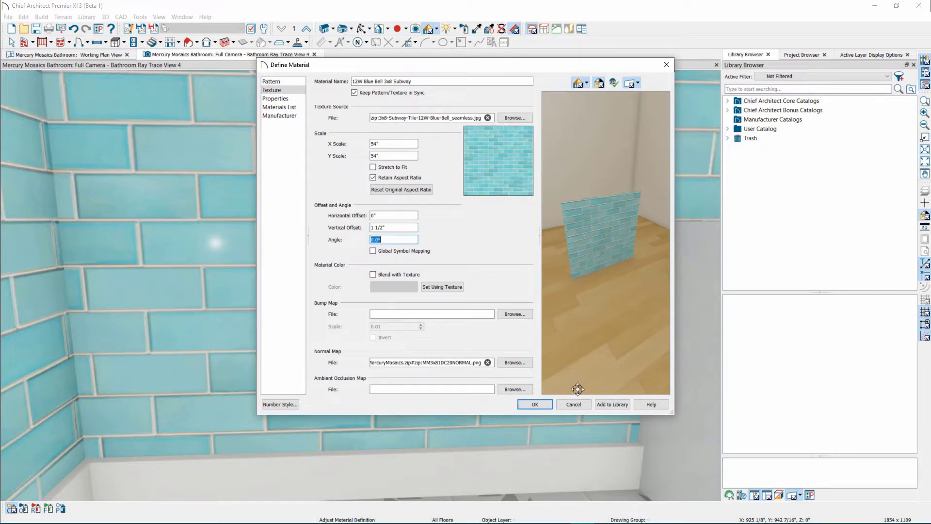
left_click(534, 404)
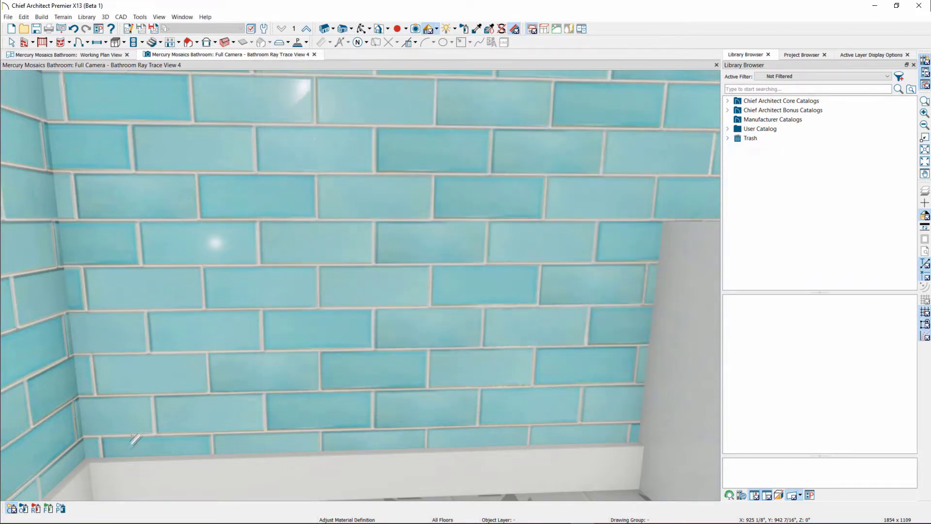
scroll(422, 187, "up", 5)
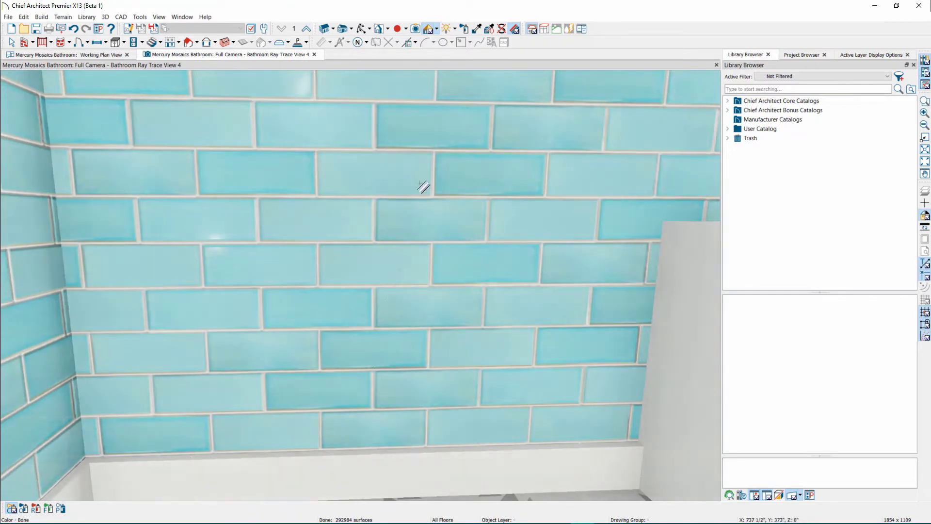
Create a copy of the niche's tile material named 12W Blue Bell 3x8 Subway_Niche, with pattern and texture vertical offsets of 0
scroll(372, 252, "down", 6)
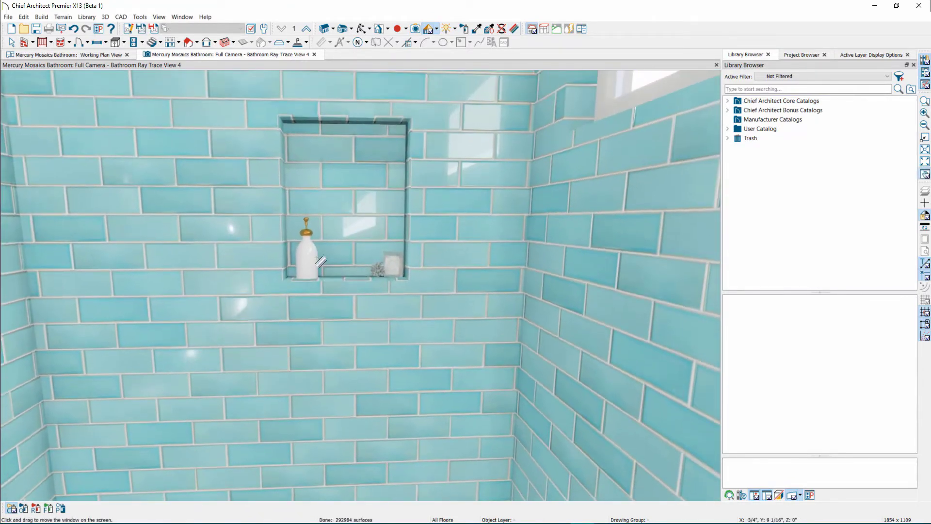
left_click(335, 161)
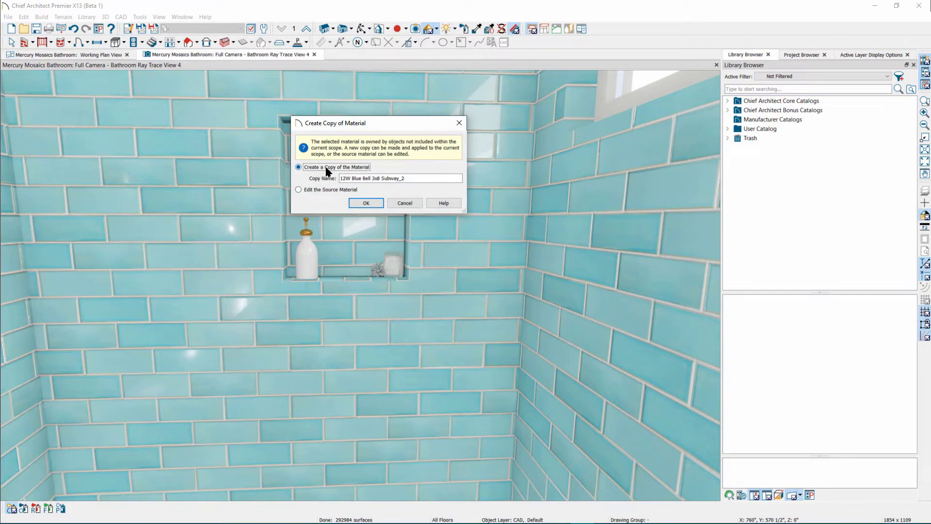
left_click(418, 177)
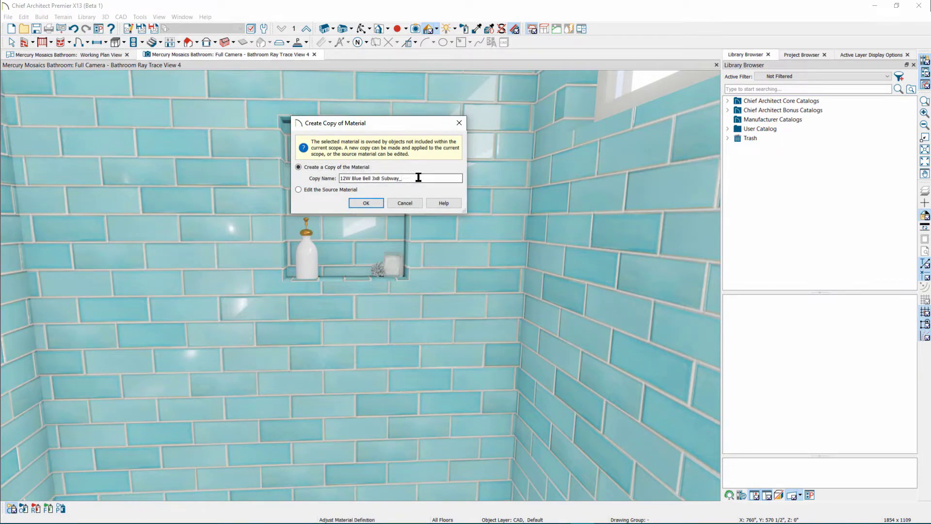
left_click(367, 203)
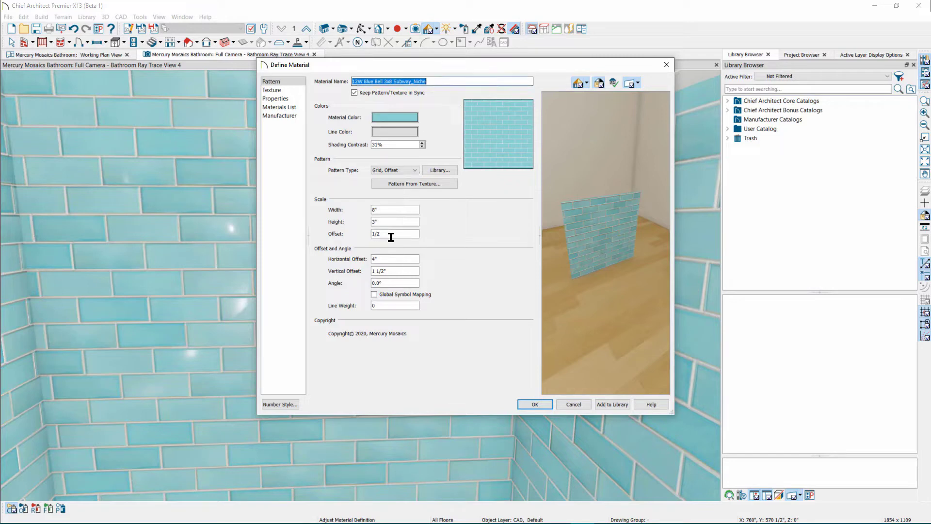
double_click(394, 270)
type("0")
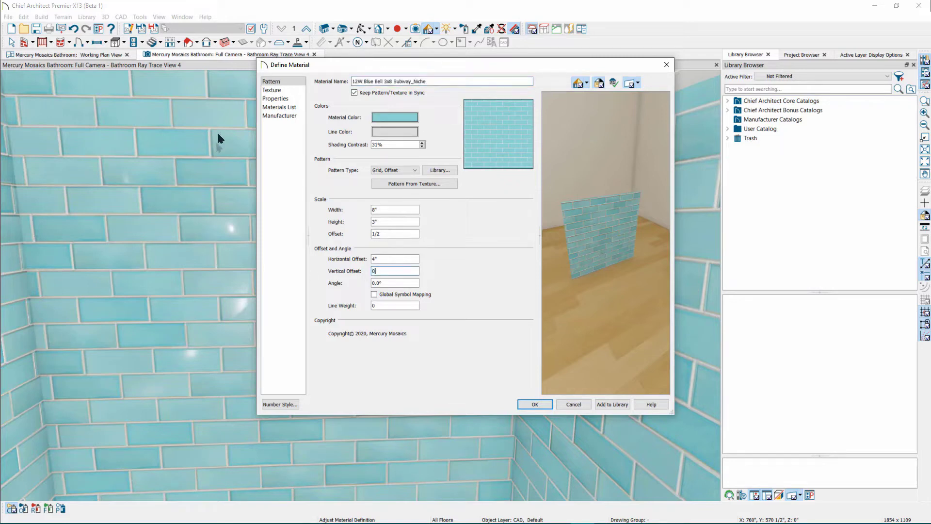
left_click(279, 91)
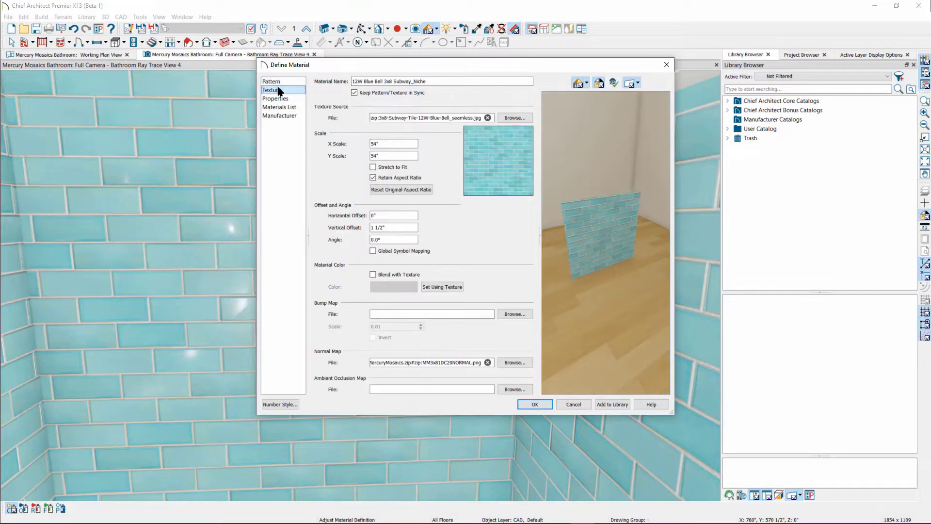
left_click_drag(392, 228, 303, 215)
type("0")
Blend the niche material's texture with a neutral, near-white color and apply the edited material
left_click(397, 274)
left_click(403, 287)
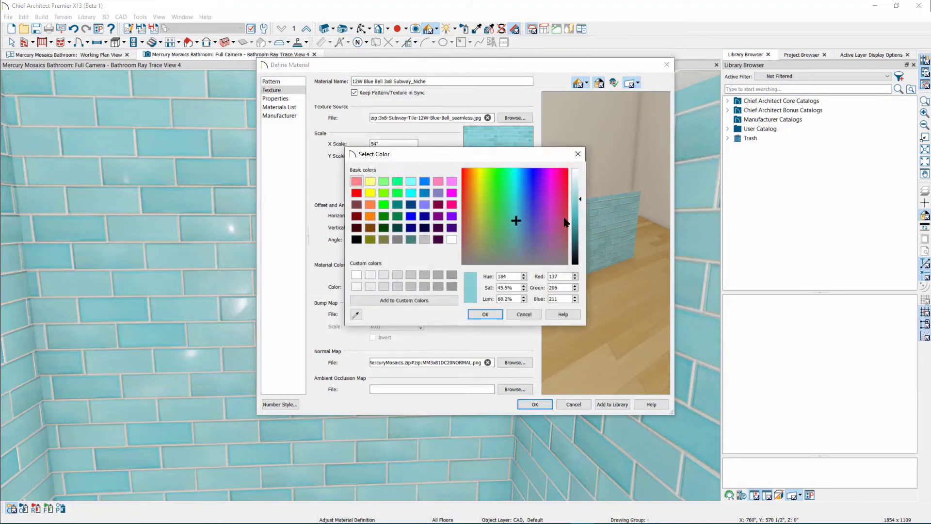
left_click(513, 252)
left_click(515, 263)
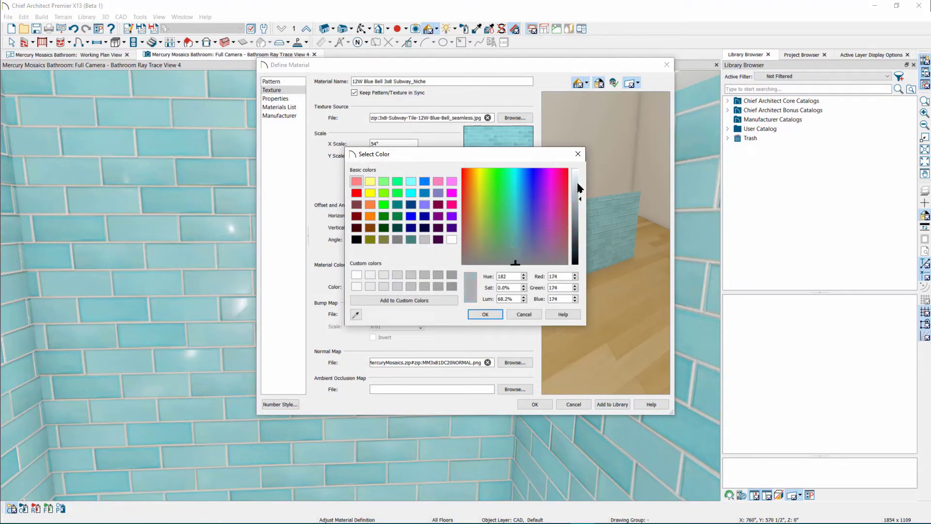
left_click_drag(577, 184, 576, 174)
left_click(484, 315)
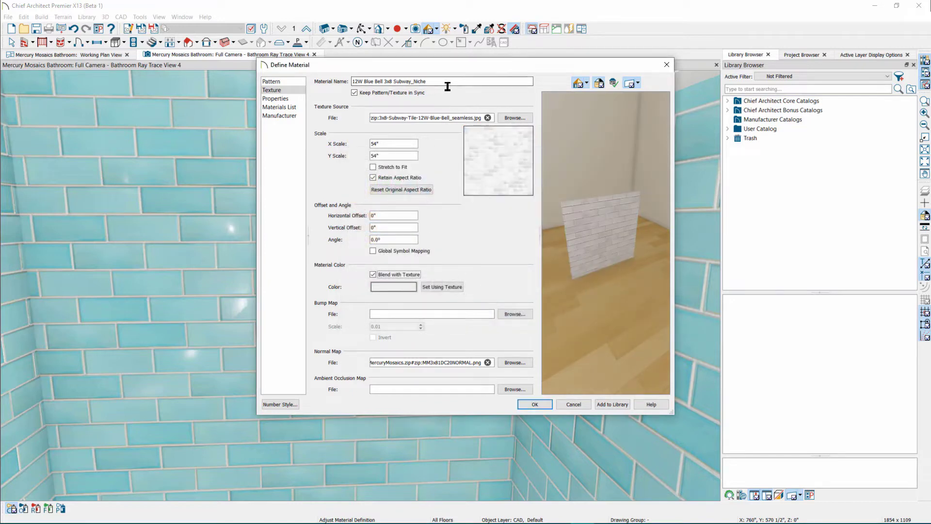
left_click(535, 404)
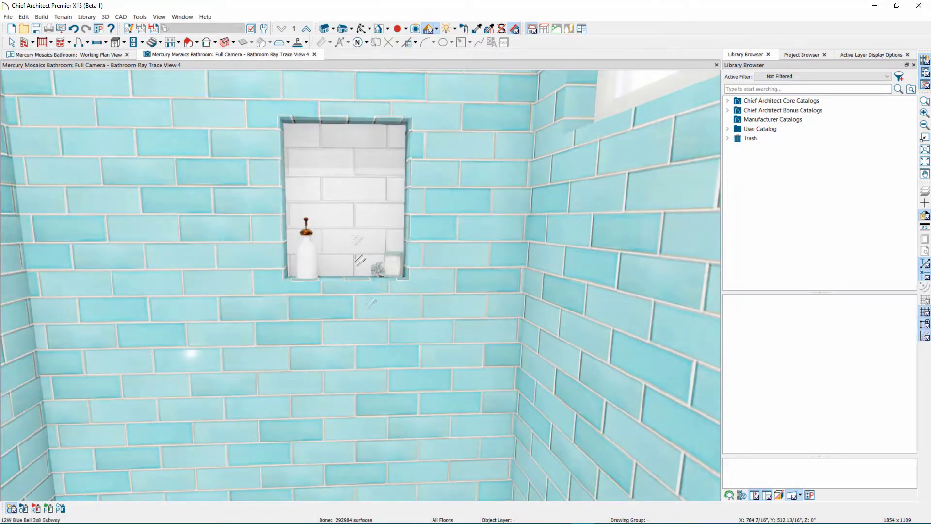
Review the niche's 12W Blue Bell 3x8 Subway_Niche material in the list of plan materials
middle_click_drag(355, 209, 347, 160)
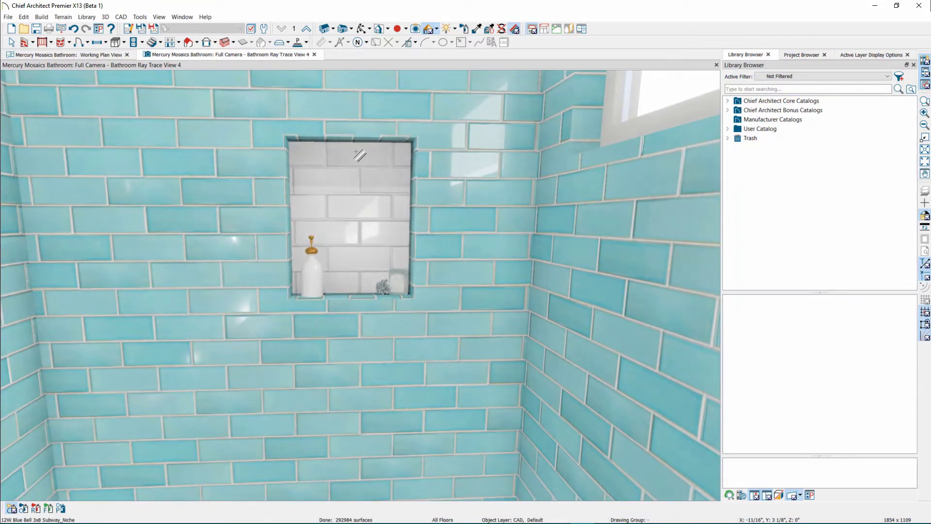
left_click(393, 190)
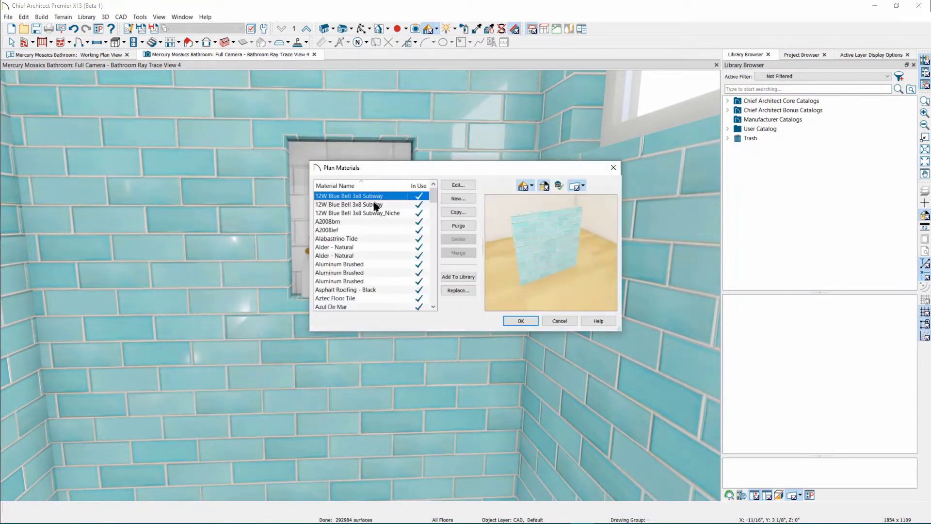
left_click(369, 213)
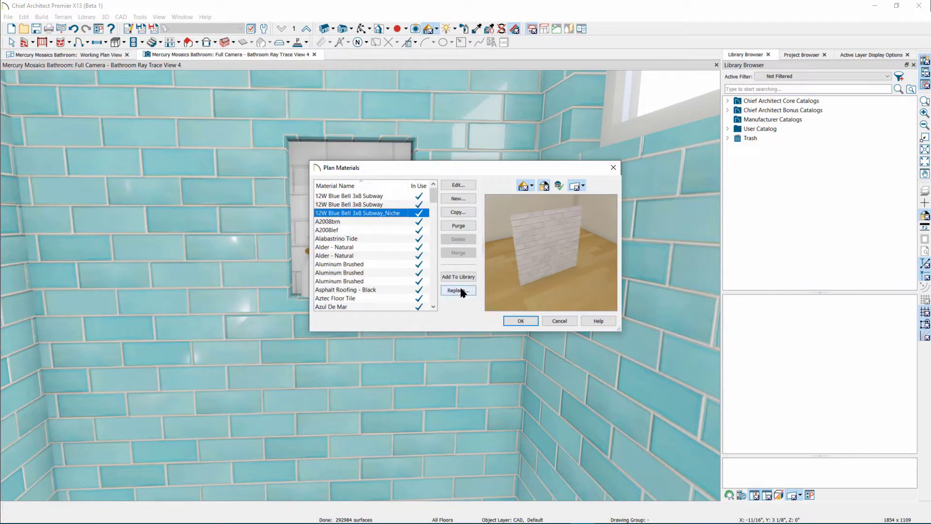
left_click(613, 167)
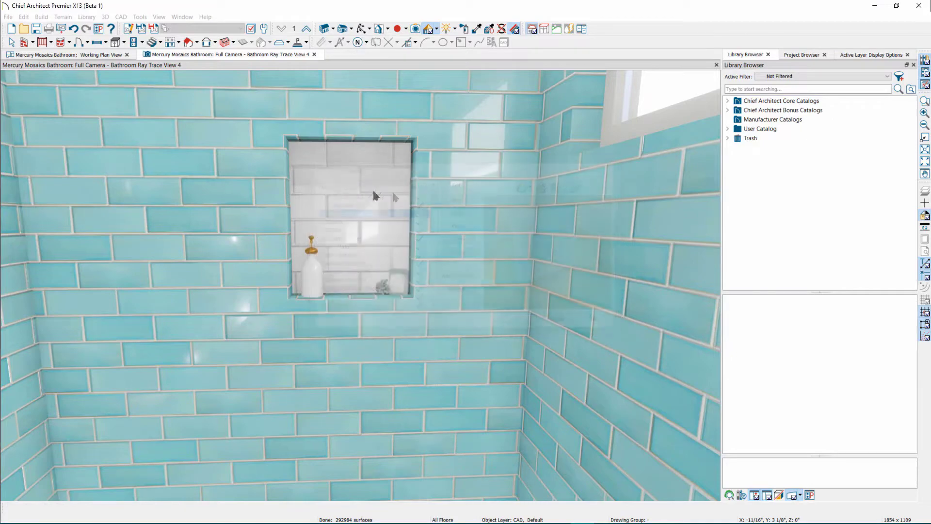
Create a copy of the left shower wall's tile material named 12W Blue Bell 3x8 Subway_Left Wall, with a texture horizontal offset of 1/2"
left_click_drag(462, 205, 242, 232)
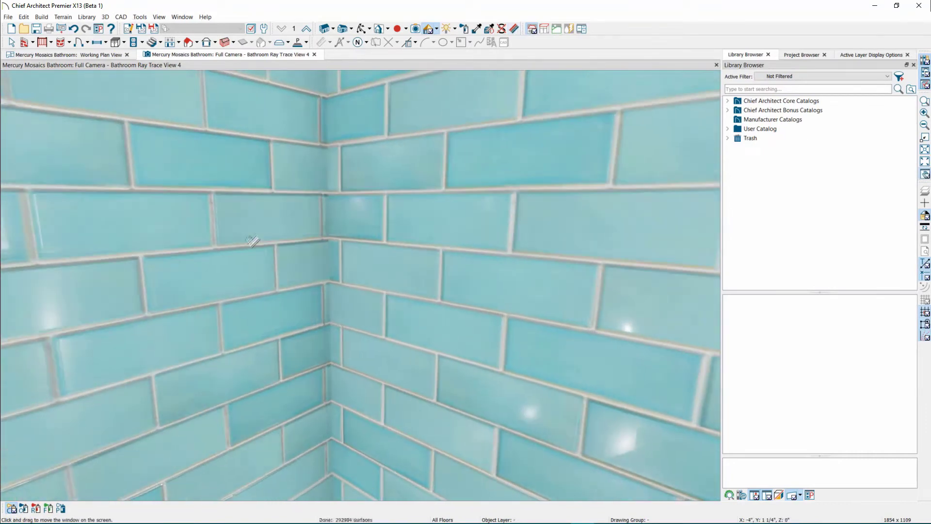
left_click(249, 233)
left_click(337, 190)
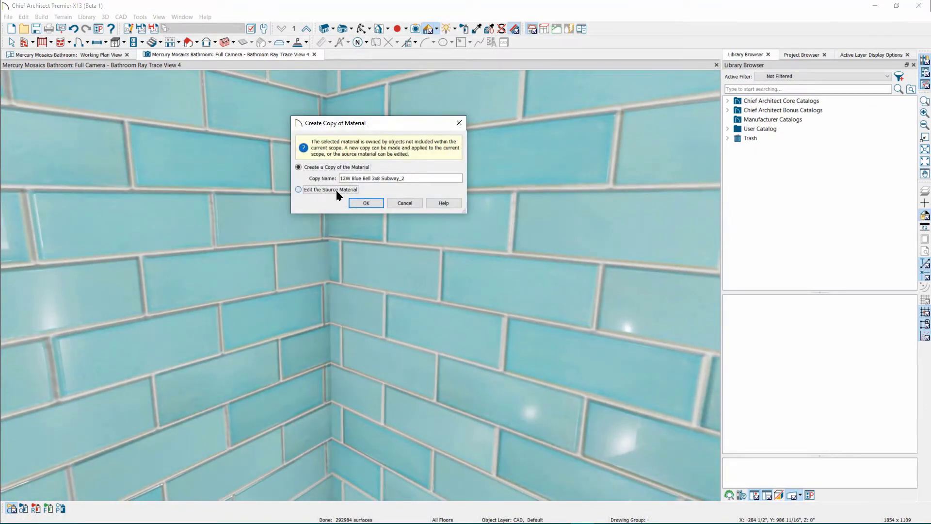
left_click(336, 167)
left_click(416, 179)
left_click(369, 203)
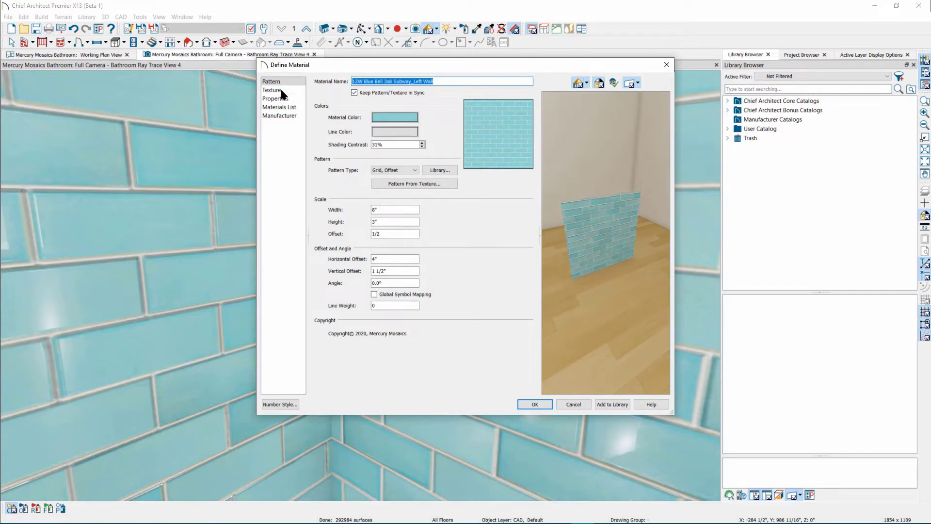
left_click(281, 90)
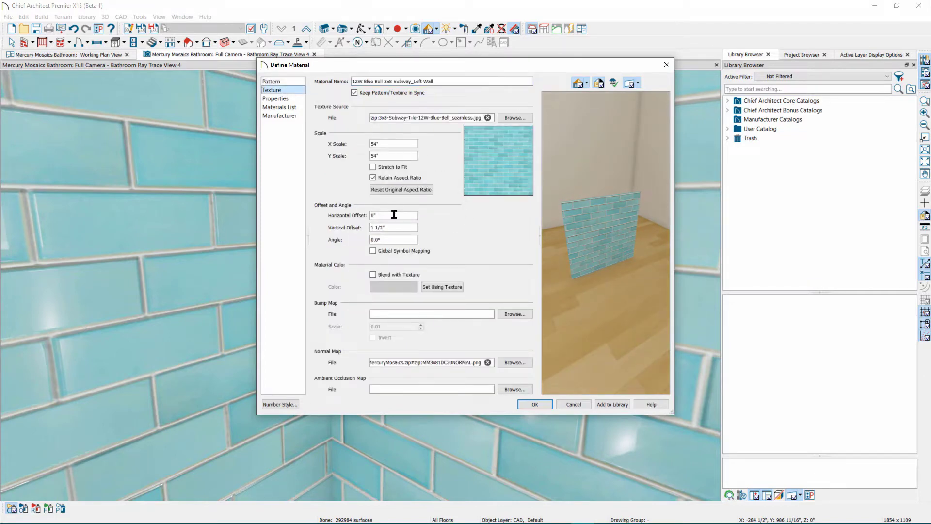
double_click(393, 215)
type("1/2")
key("Tab")
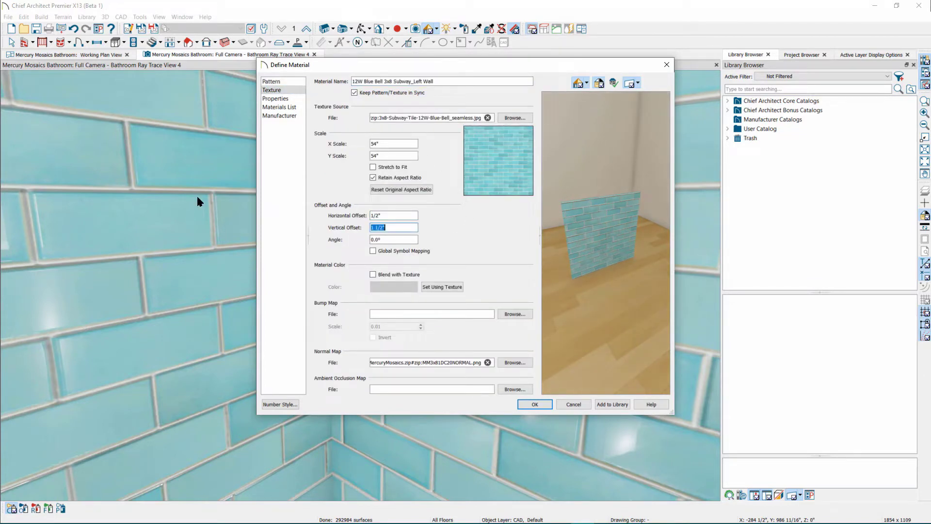
Blend the left wall material's texture with a neutral gray (RGB 174, 174, 174) and apply the edited material
left_click(394, 275)
left_click(394, 287)
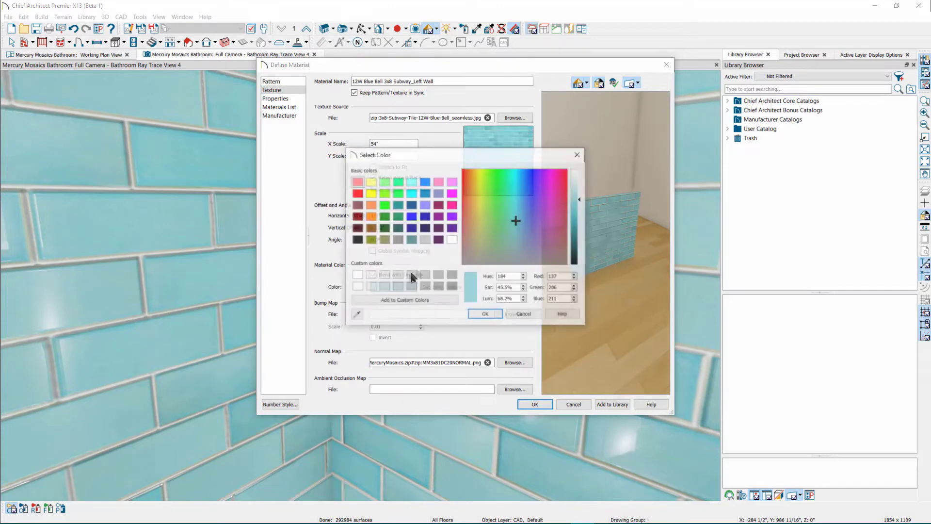
left_click(514, 263)
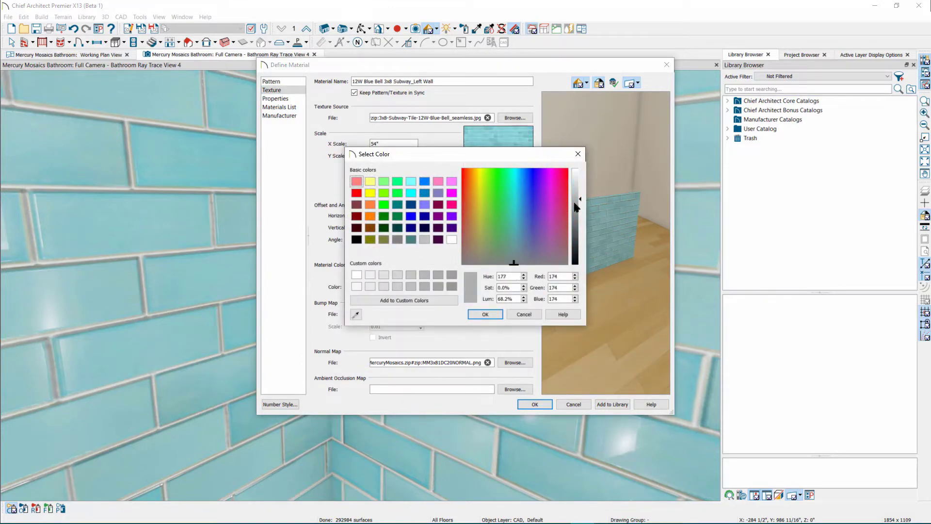
left_click(483, 312)
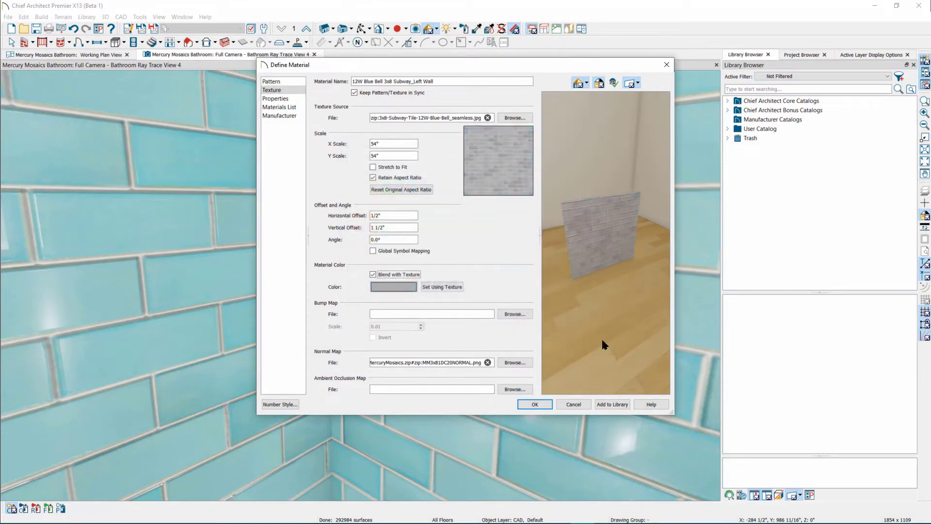
left_click(535, 404)
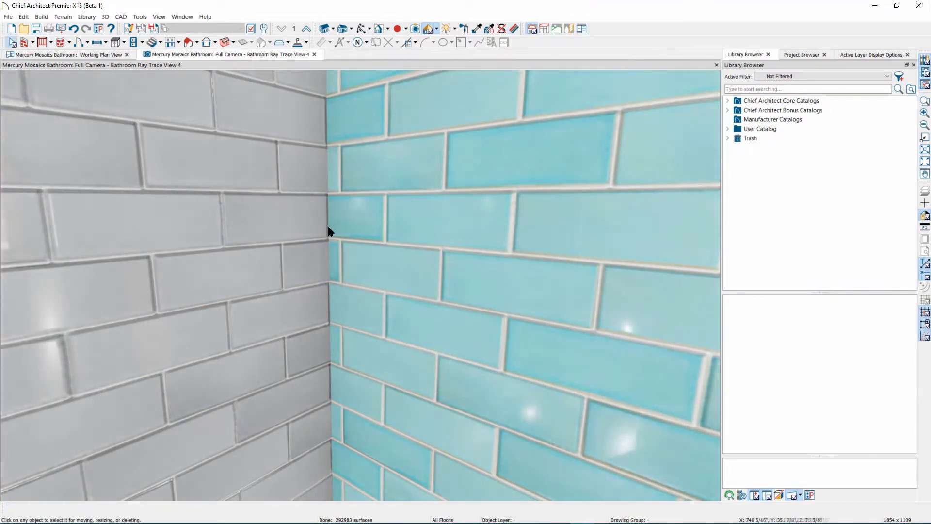
Add the back shower wall's source material 12W Blue Bell 3x8 Subway to the library
scroll(335, 309, "down", 3)
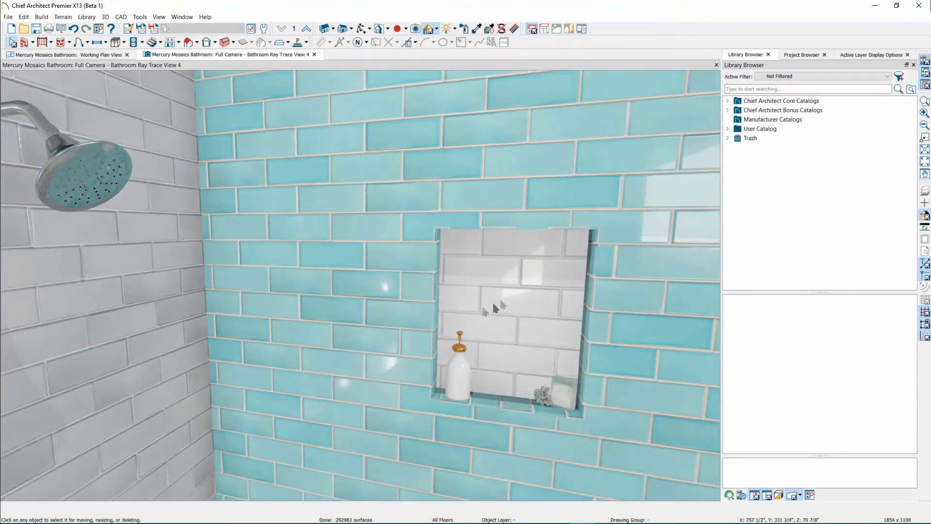
mouse_move(493, 312)
middle_mouse_down()
mouse_move(453, 312)
mouse_move(418, 297)
mouse_move(432, 308)
mouse_move(455, 314)
mouse_move(378, 272)
mouse_move(387, 377)
middle_mouse_up()
scroll(453, 312, "down", 3)
scroll(321, 284, "up", 5)
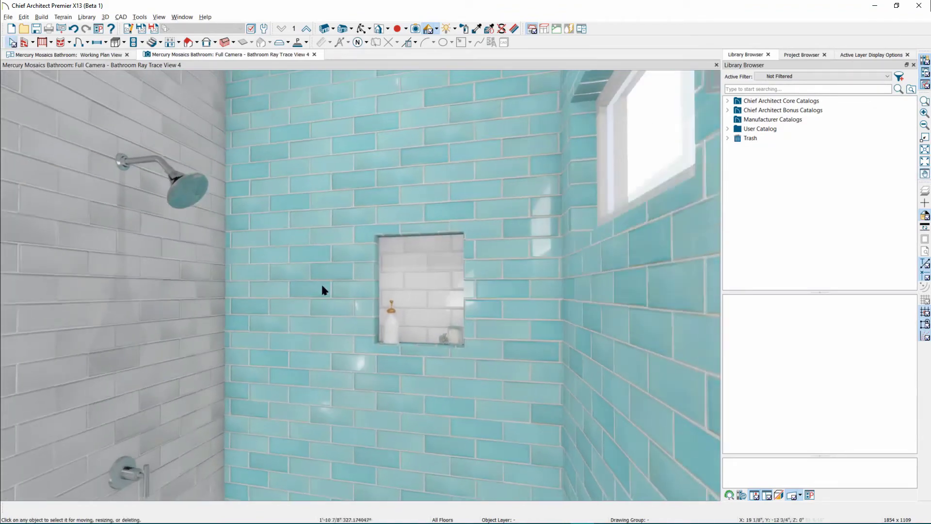
scroll(333, 315, "down", 4)
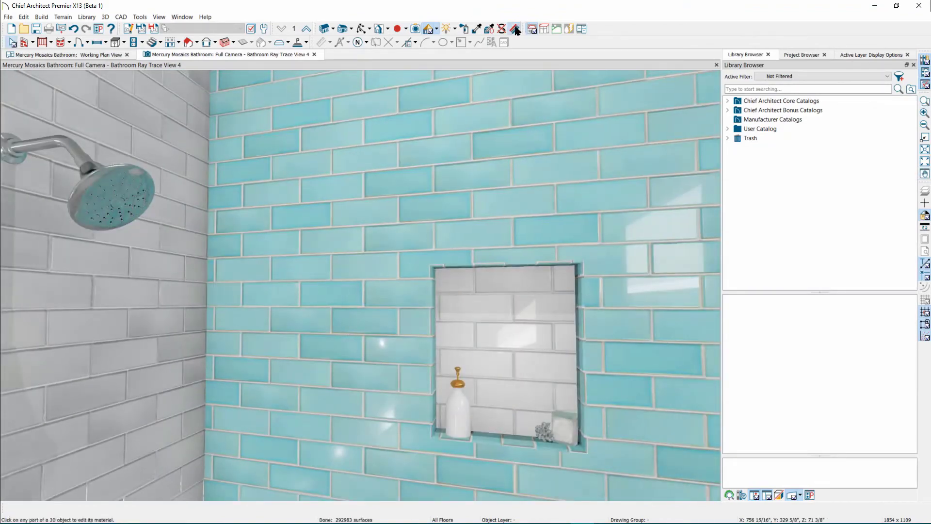
left_click(413, 232)
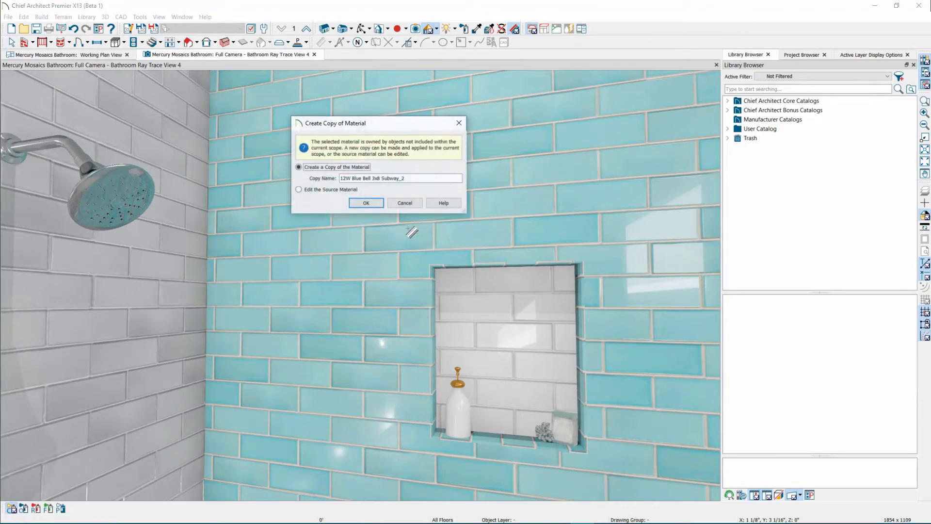
left_click(334, 191)
left_click(366, 203)
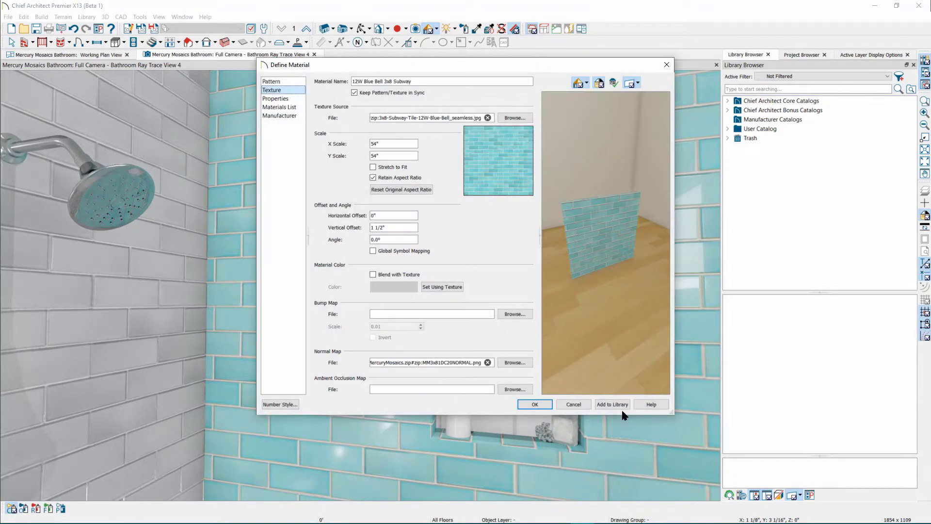
left_click(611, 409)
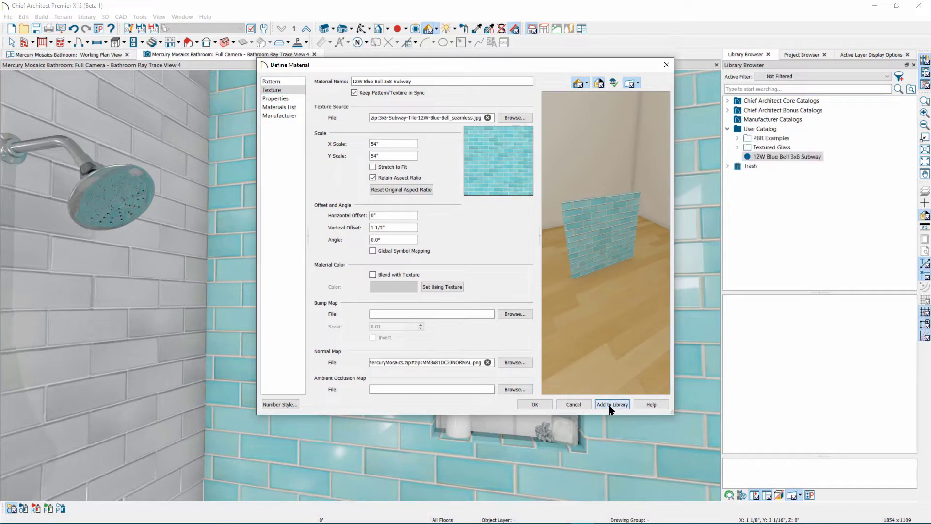
left_click(535, 404)
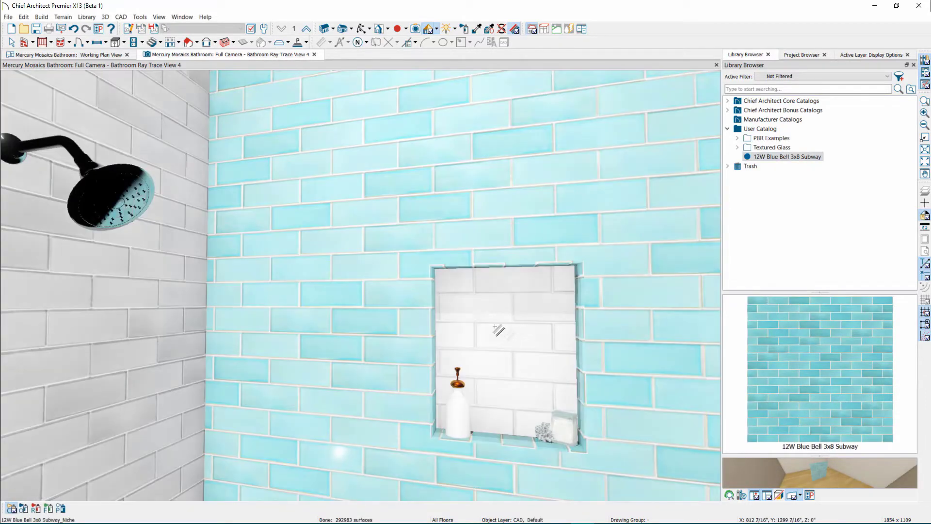
Add the niche and left wall materials, 12W Blue Bell 3x8 Subway_Niche and 12W Blue Bell 3x8 Subway_Left Wall, to the library
left_click(375, 215)
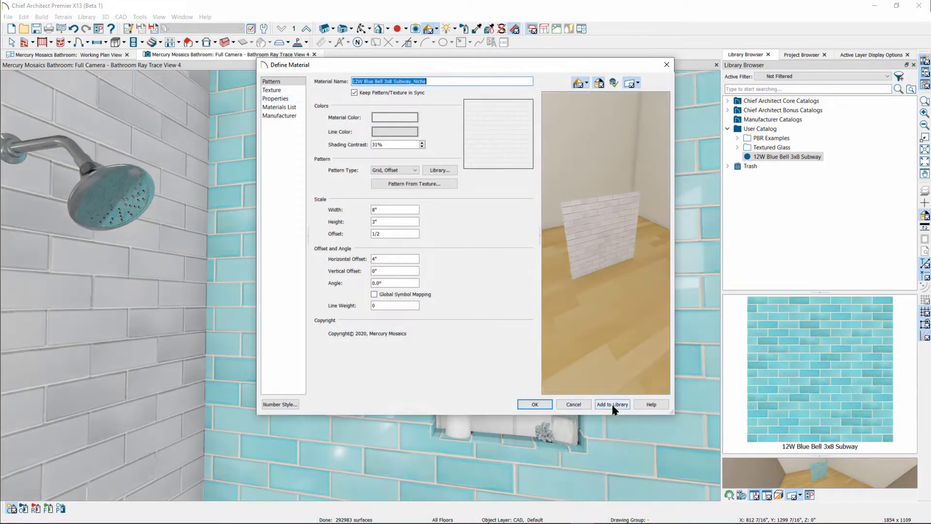
left_click(613, 404)
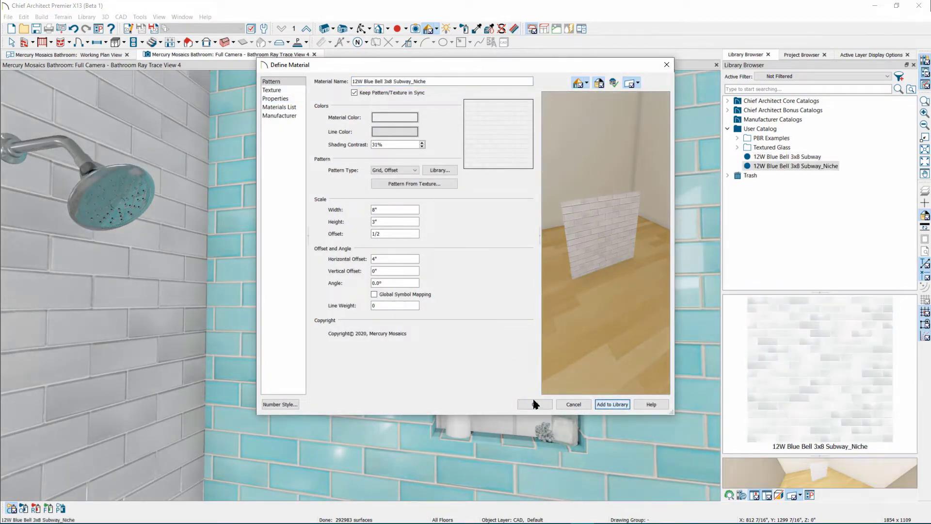
left_click(535, 404)
left_click(116, 306)
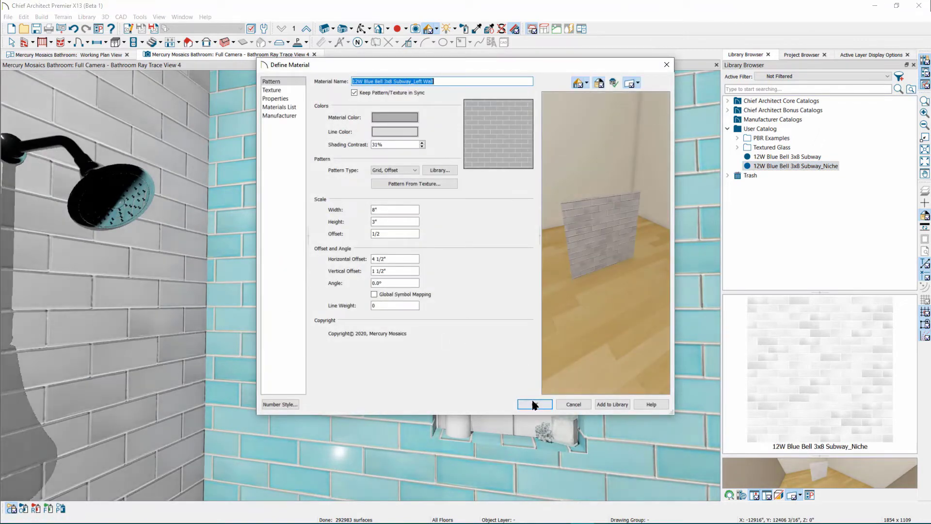
left_click(602, 405)
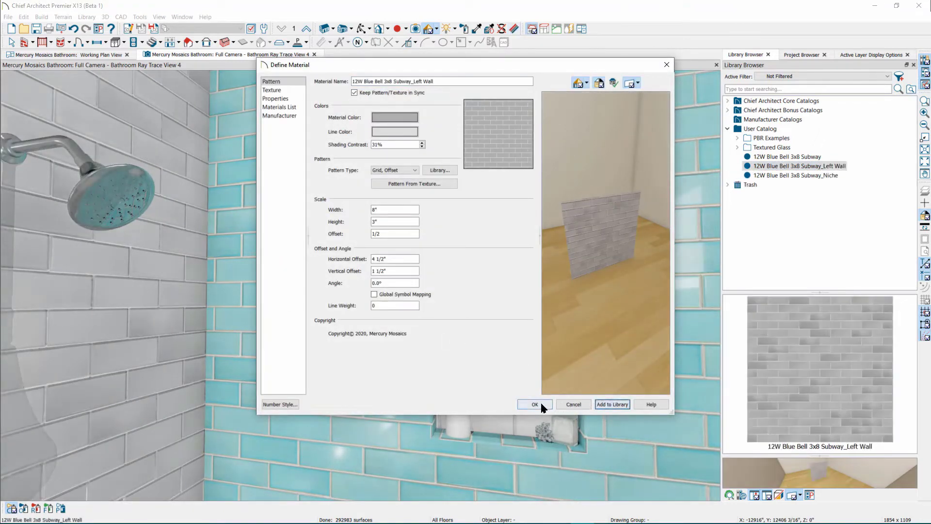
left_click(534, 404)
Preview the three saved 12W Blue Bell 3x8 Subway materials in the User Catalog and compare the Niche one with the modeled niche
left_click(813, 148)
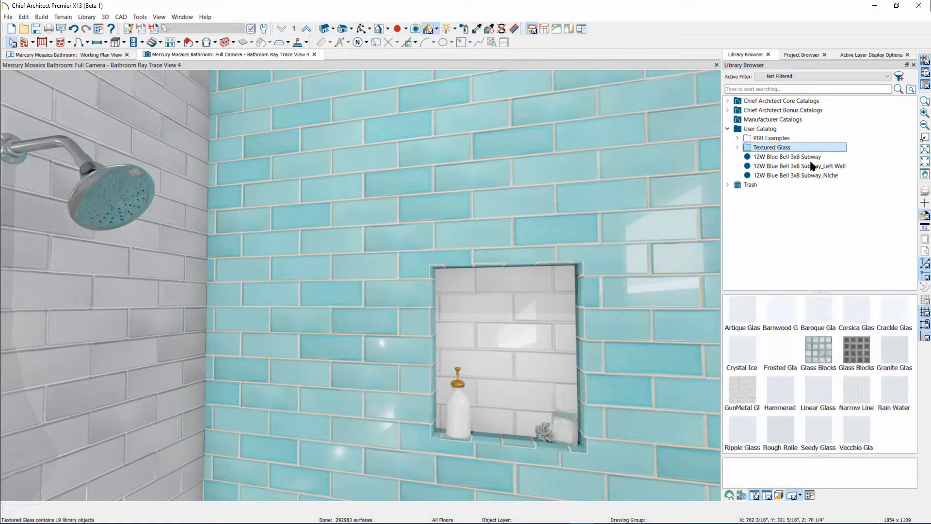
left_click(816, 157)
left_click(824, 166)
left_click(805, 175)
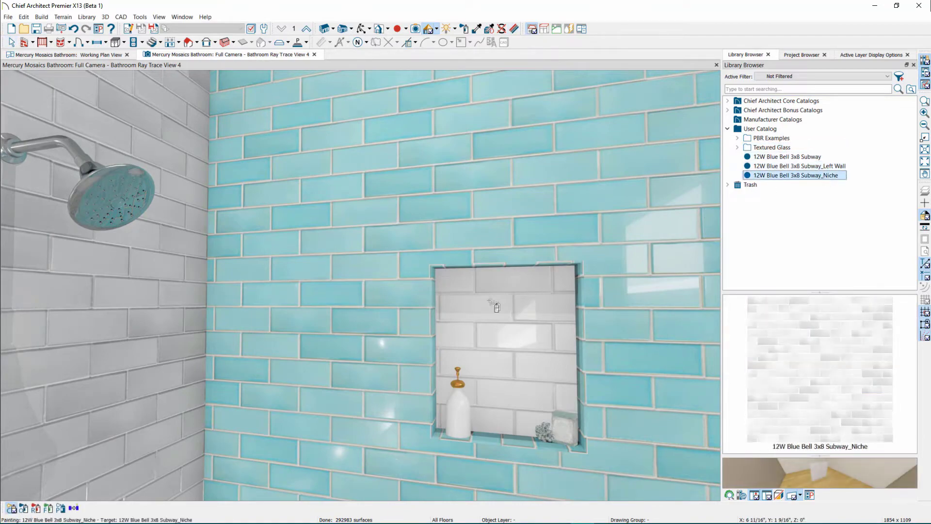
left_click_drag(494, 305, 504, 299)
scroll(504, 299, "down", 10)
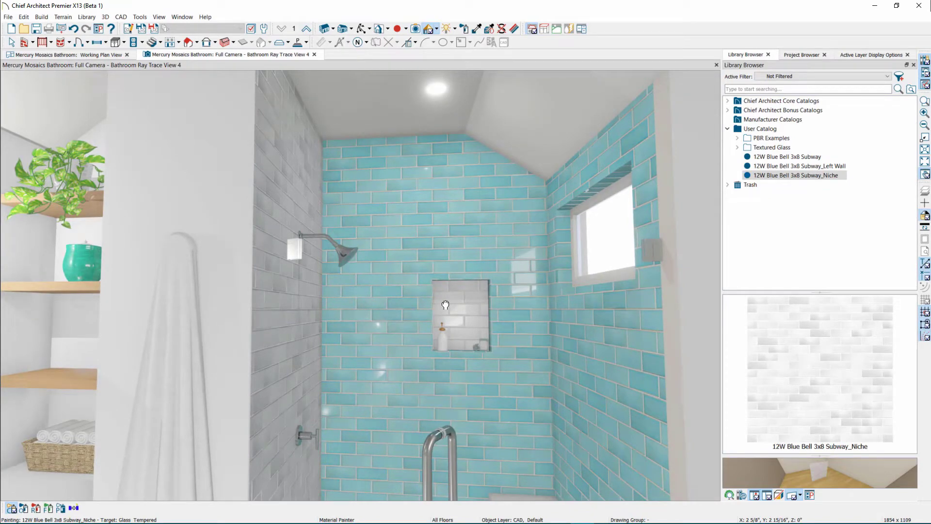
Compare the scope modes of the Adjust Material Definition and Material Painter tools
left_click(514, 28)
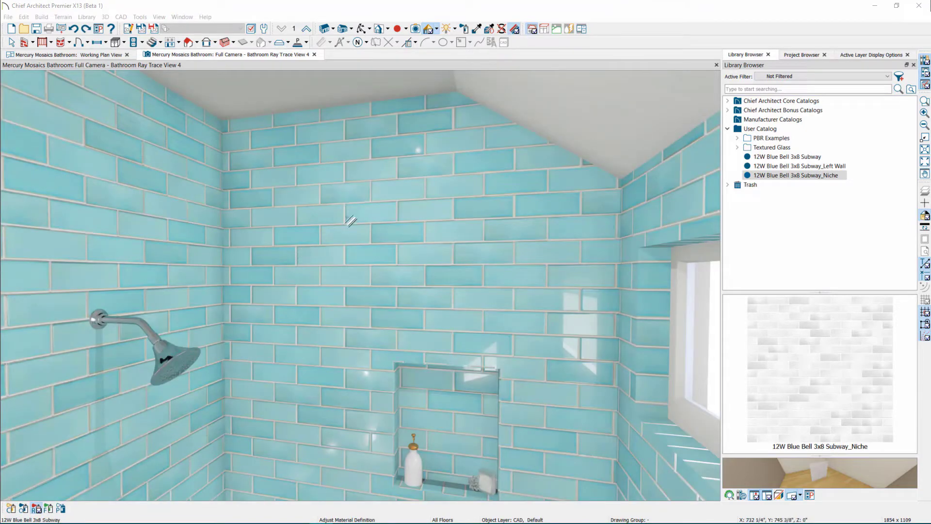
left_click(477, 30)
left_click(182, 276)
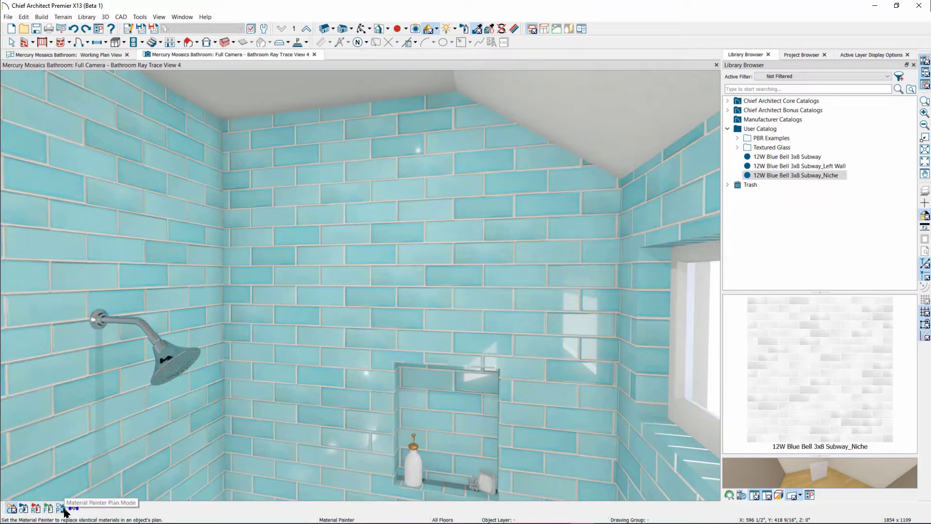
With Adjust Material Definition at room scope, create a copy of the back shower wall's tile material named 12W Blue Bell 3x8 Subway_Room Scope
left_click(513, 30)
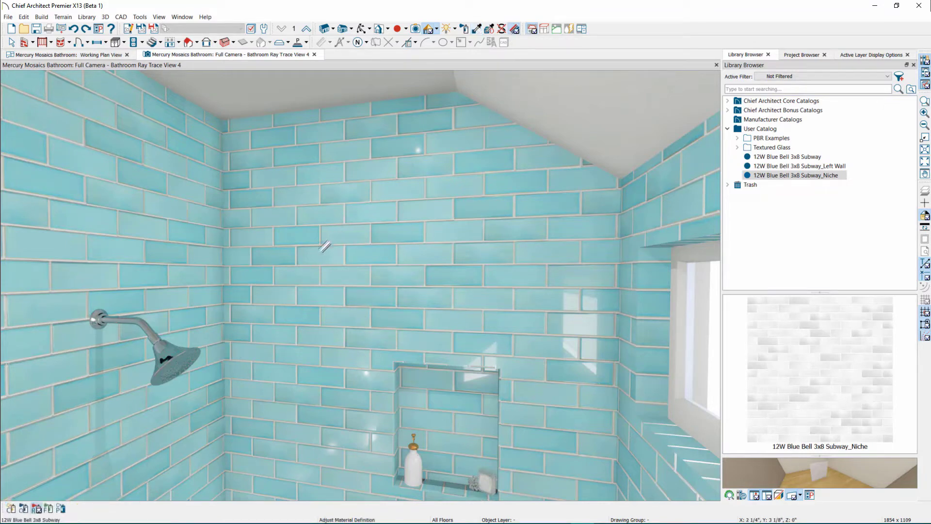
left_click(353, 250)
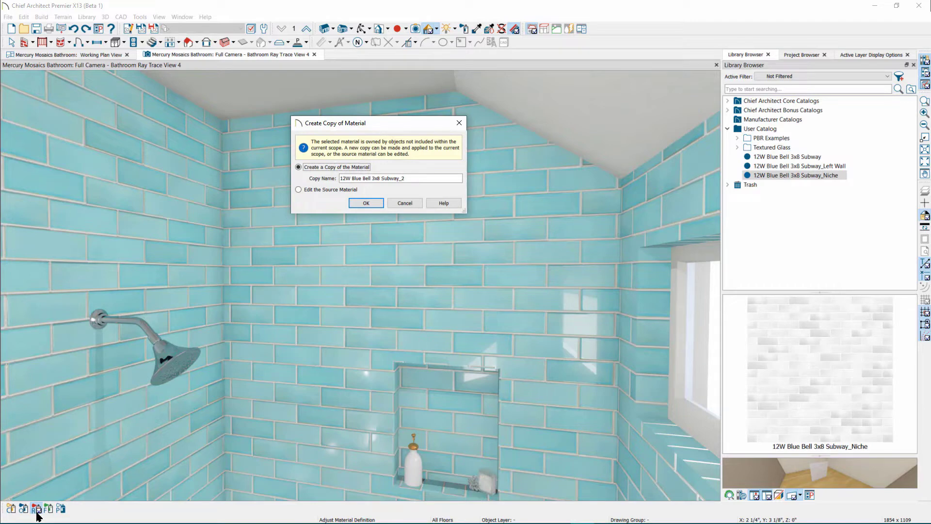
left_click(418, 179)
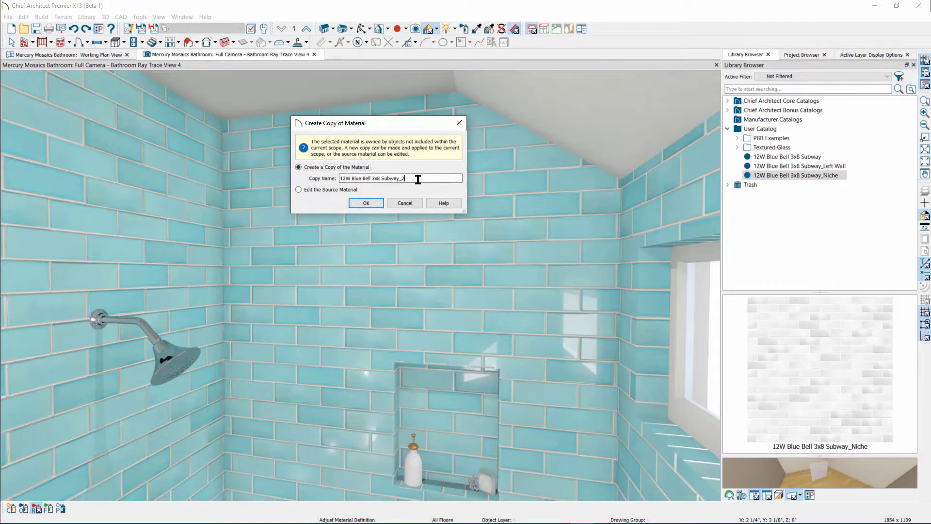
type("Room Scope")
left_click(369, 203)
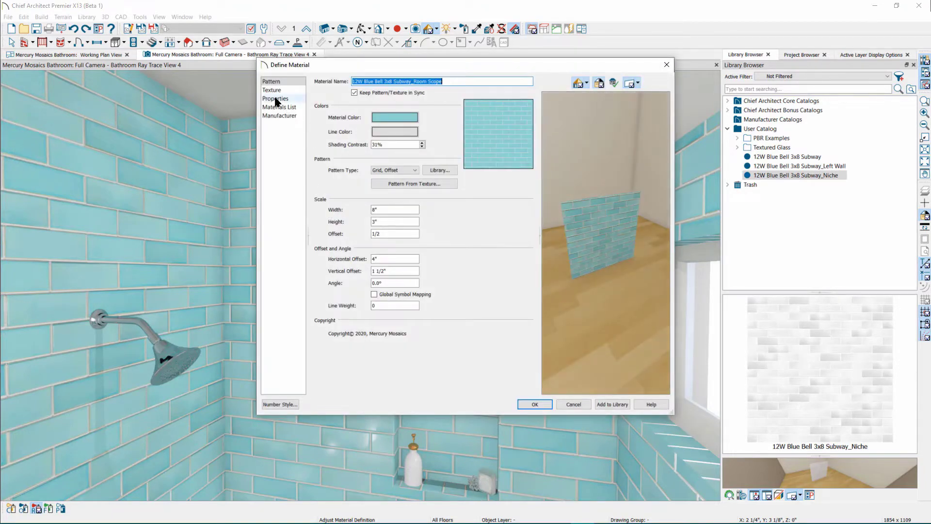
Blend the Room Scope material's texture with a gray color, apply it to the room's tile, and undo the change
left_click(275, 99)
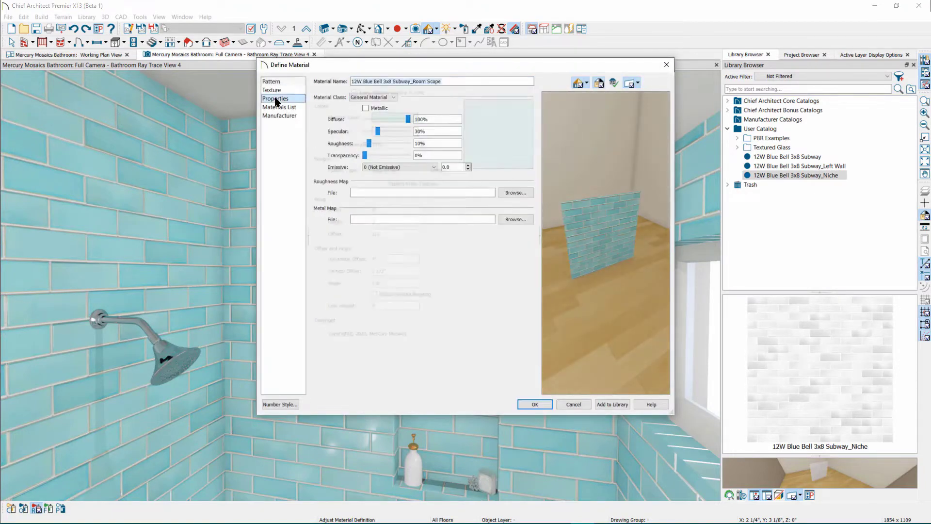
left_click(274, 91)
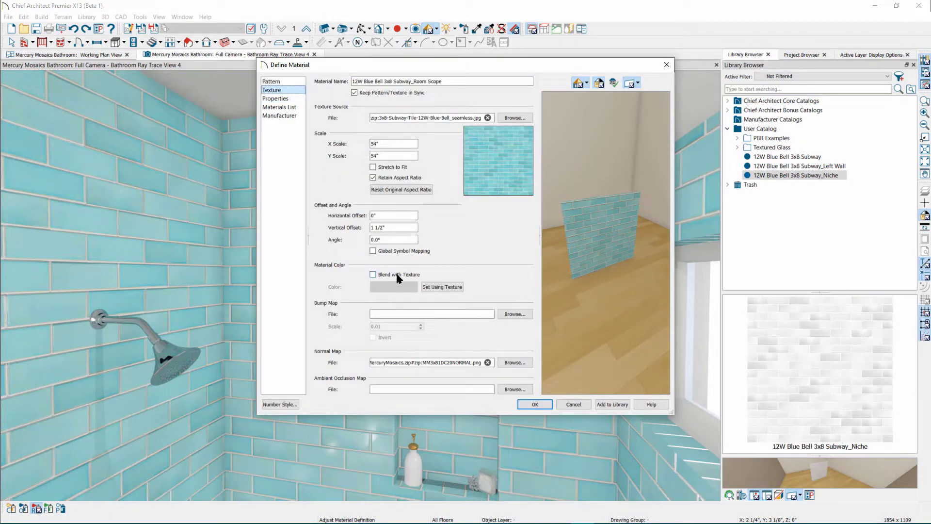
left_click(386, 286)
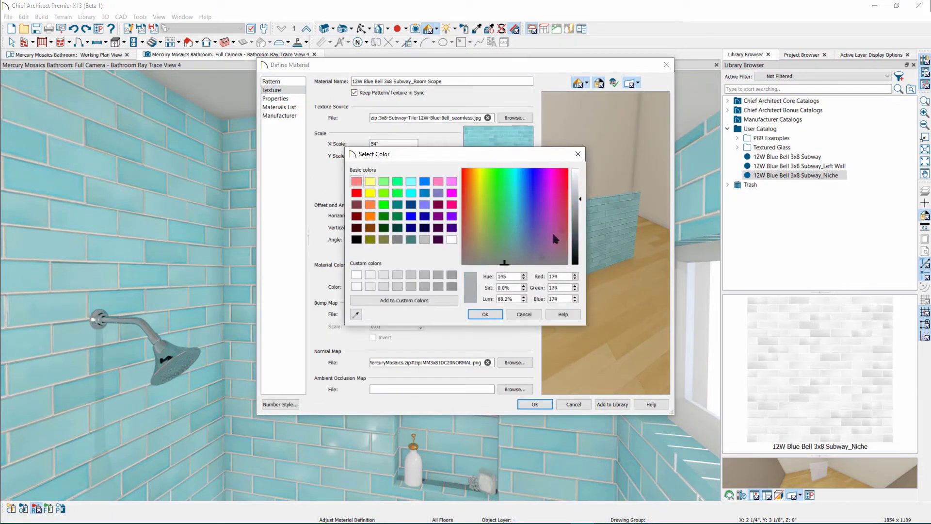
left_click(485, 314)
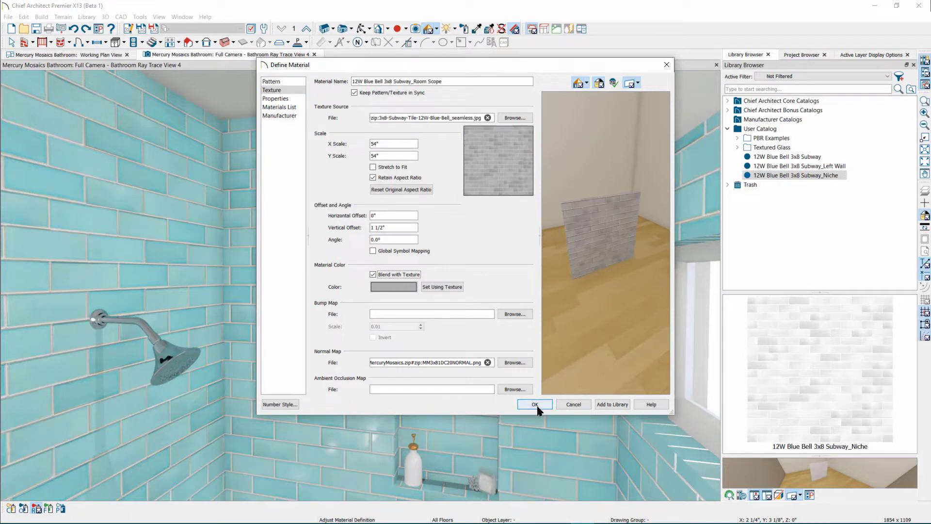
left_click(536, 405)
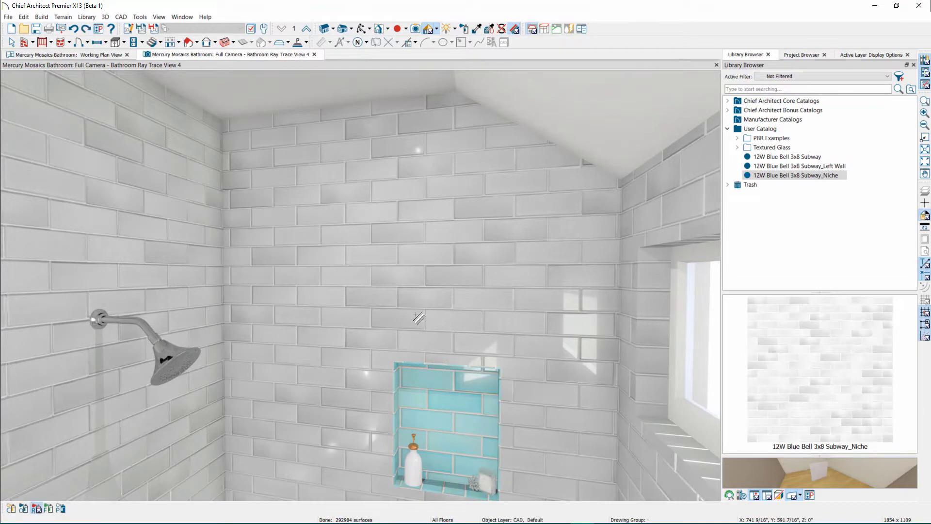
key("ctrl+z")
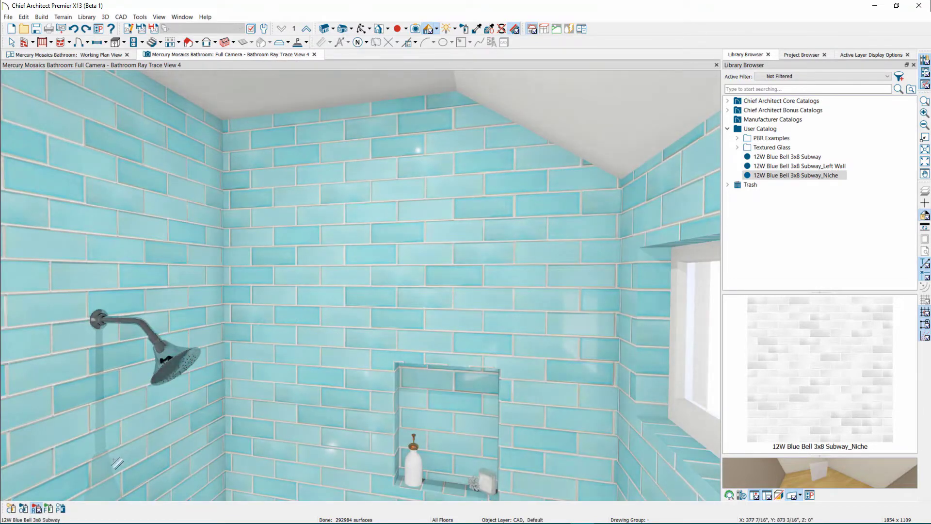
At floor scope, blend the 12W Blue Bell 3x8 Subway texture with a gray material color and apply it to the tiled surfaces
left_click(319, 283)
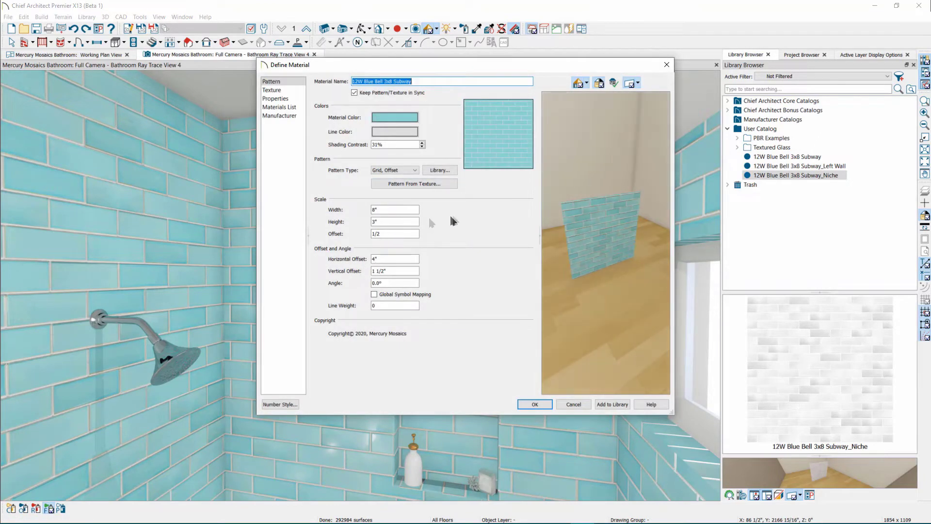
left_click(283, 91)
left_click(384, 275)
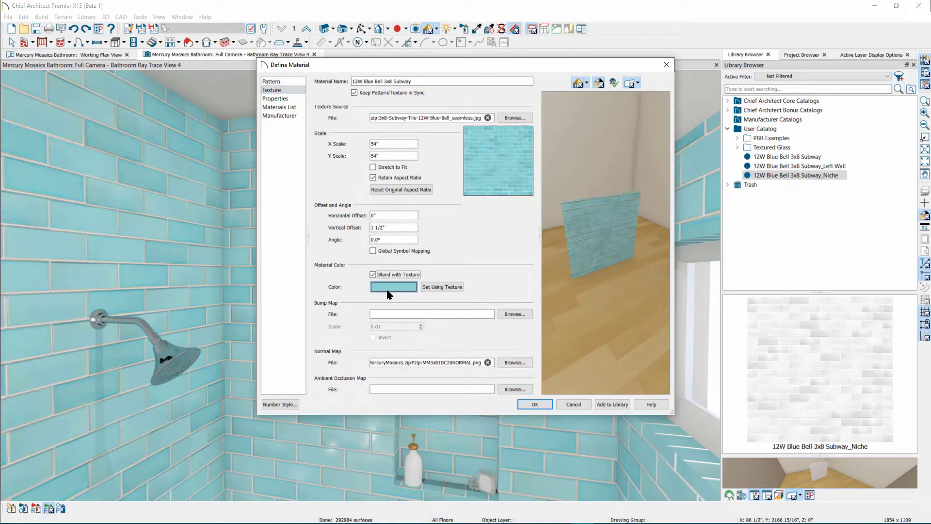
left_click(387, 287)
left_click(557, 254)
left_click(489, 311)
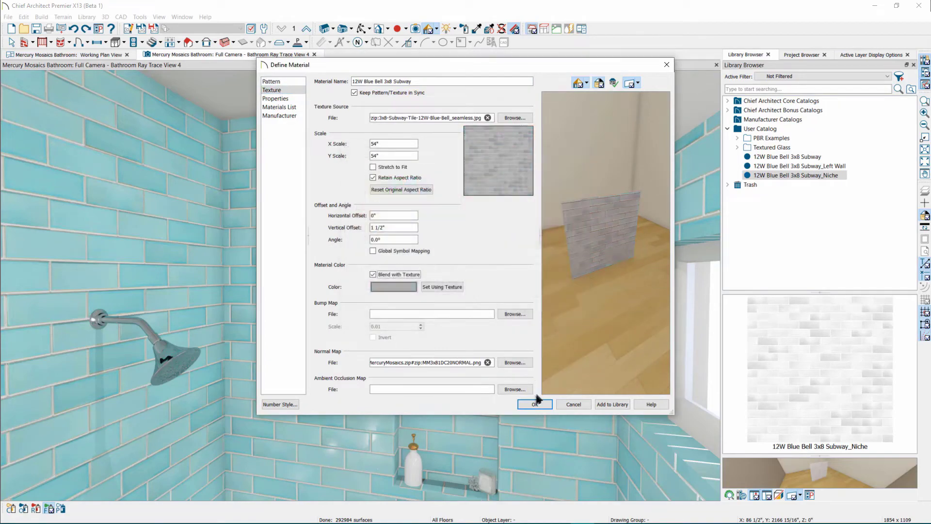
left_click(534, 404)
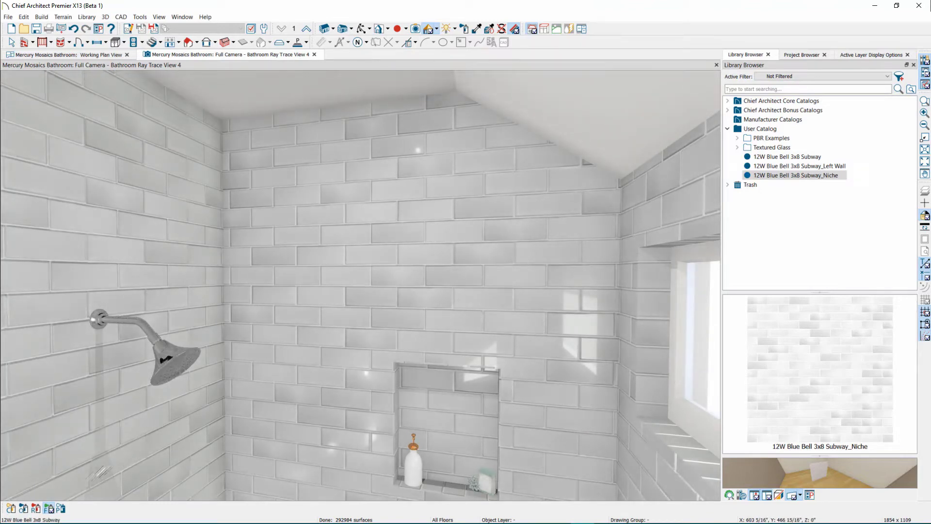
left_click(51, 508)
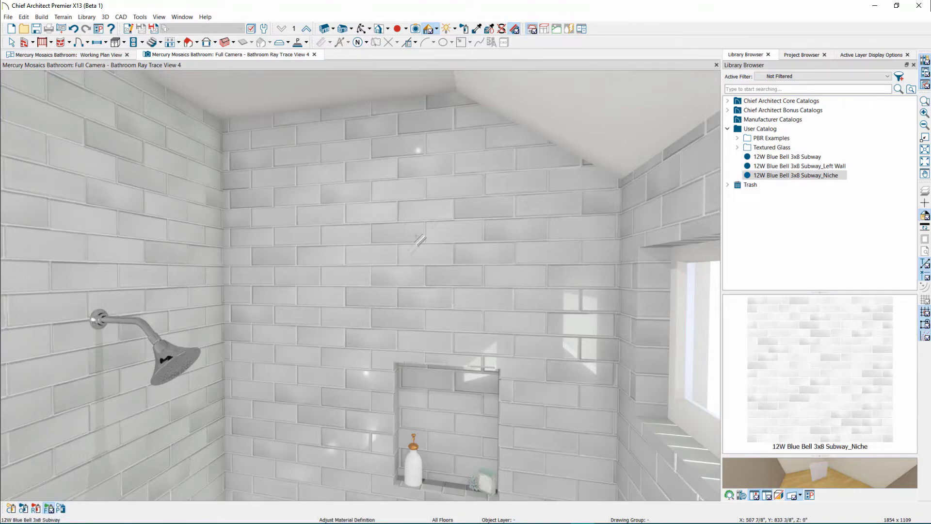
Switch to Chief Architect X12 and inspect the texture source file of the back shower wall's material with Adjust Material Definition
left_click(491, 147)
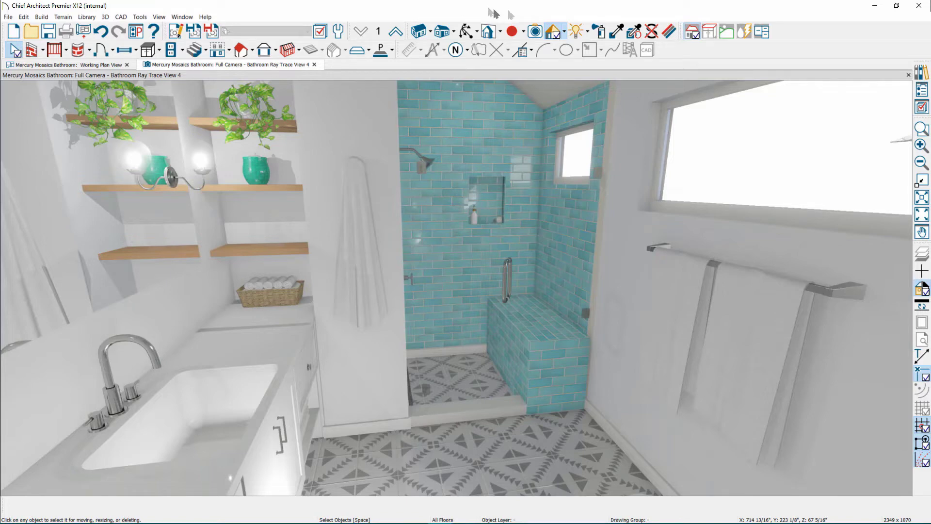
scroll(460, 217, "up", 5)
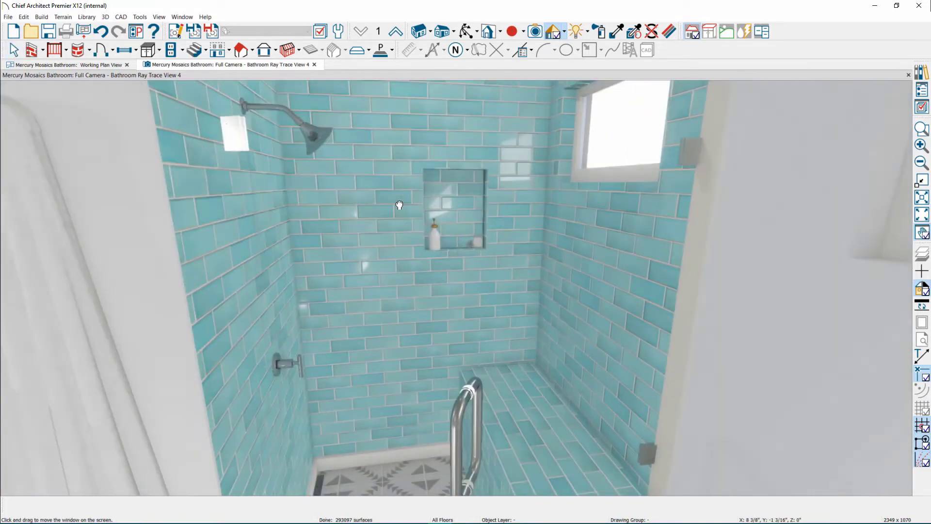
key("space")
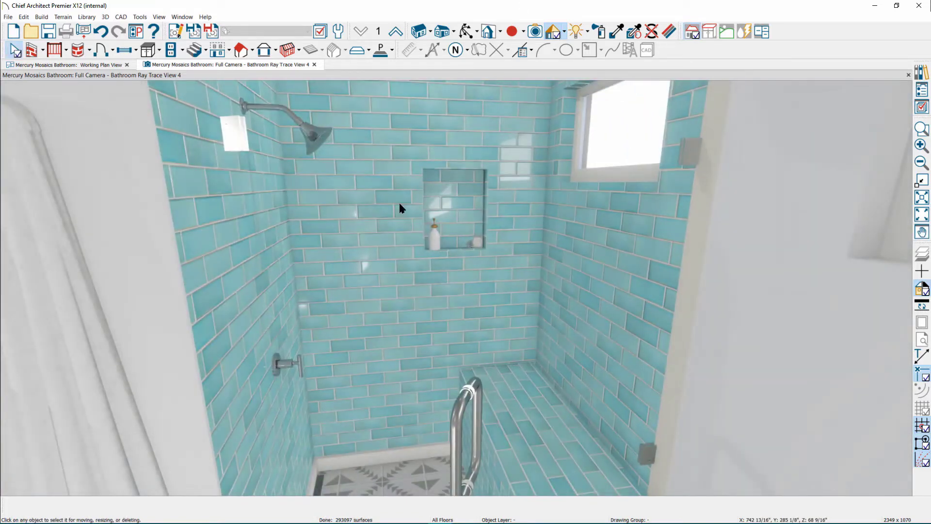
scroll(385, 257, "up", 2)
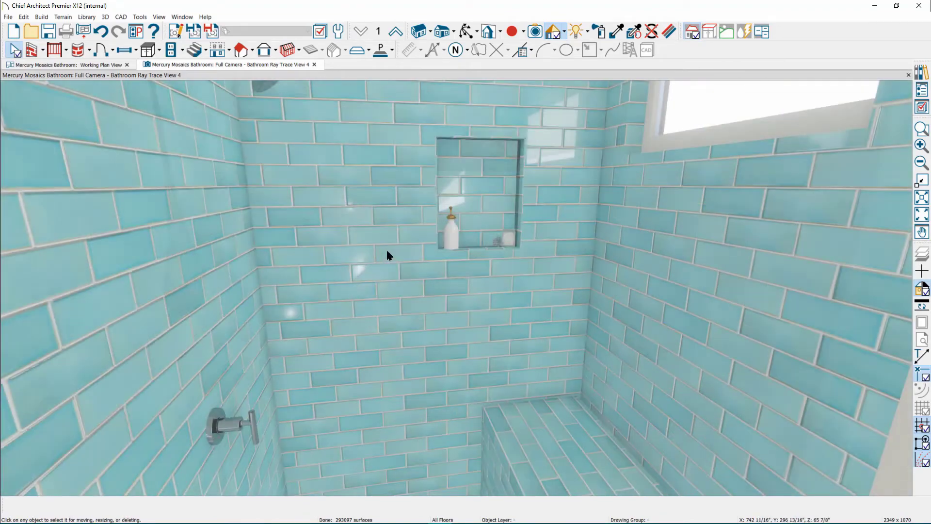
middle_click_drag(386, 249, 335, 316)
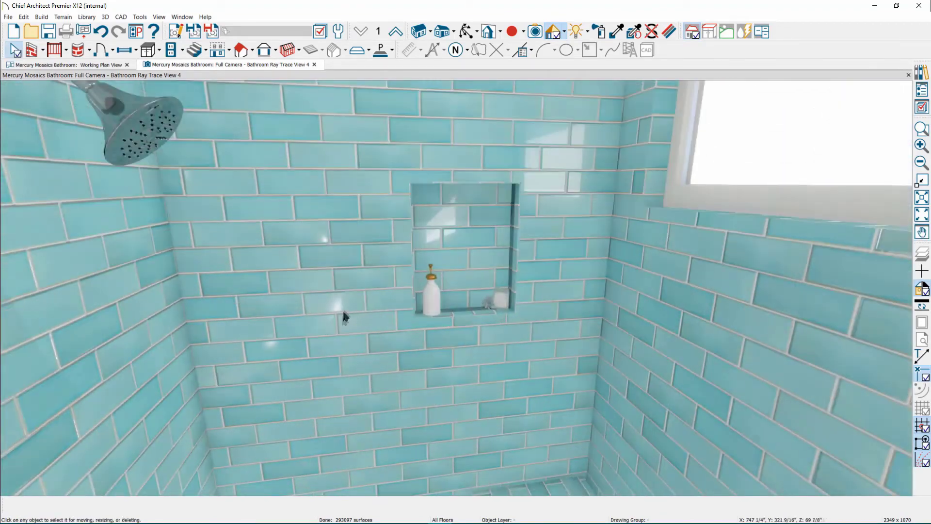
key("space")
left_click_drag(358, 303, 582, 83)
left_click(669, 31)
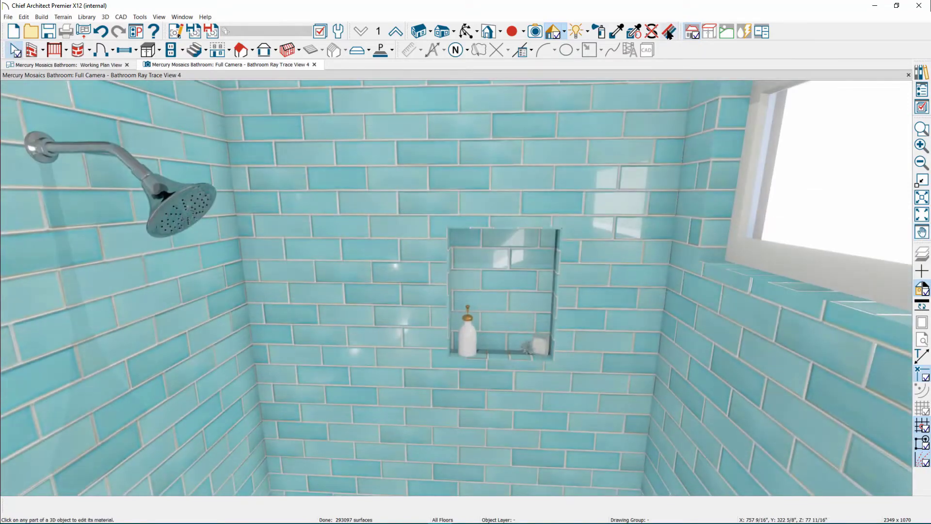
left_click(408, 197)
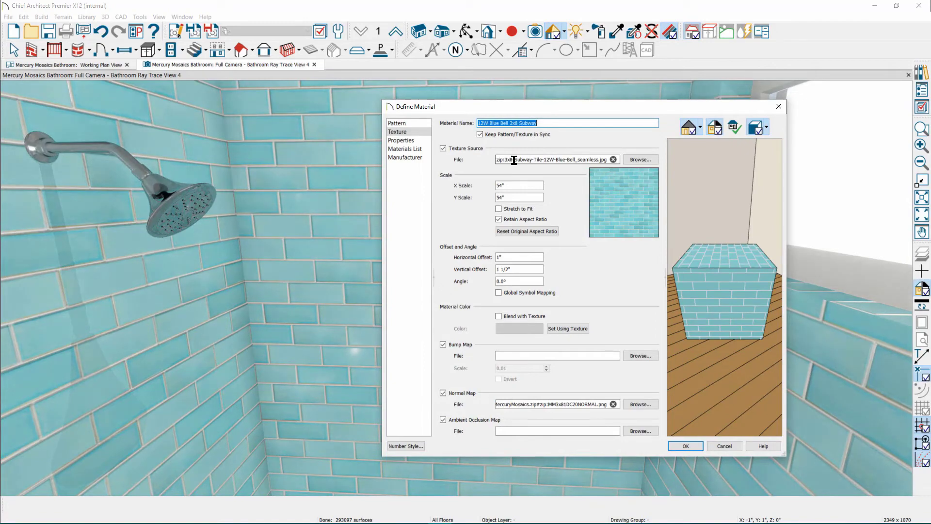
left_click_drag(515, 159, 634, 158)
key("Return")
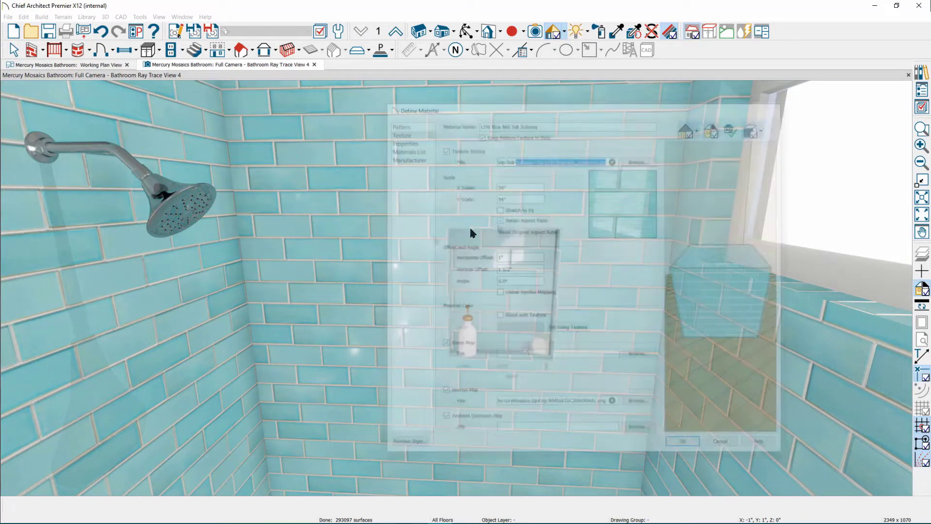
Inspect the texture source file of the 12W Blue Bell 3x8 Subway, Left Wall material and take a closer look at the niche tile
left_click(348, 275)
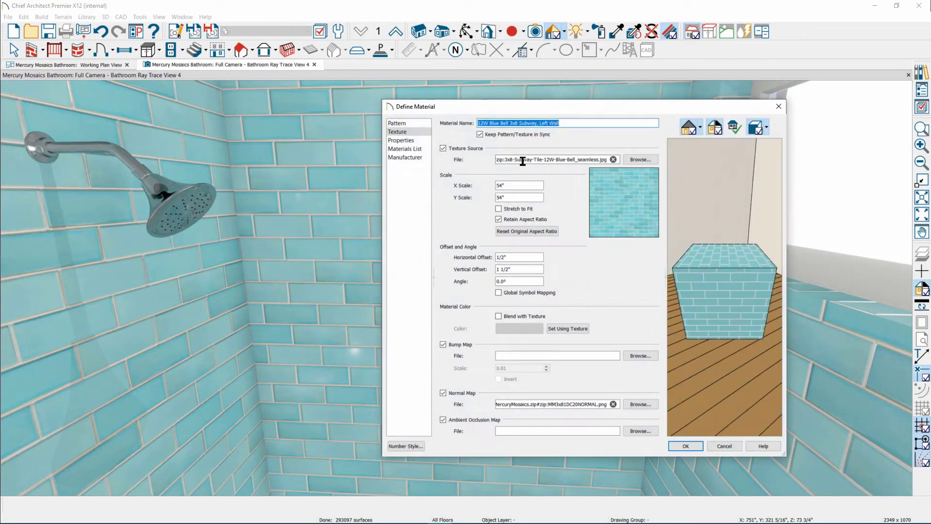
left_click_drag(563, 159, 675, 158)
key("Return")
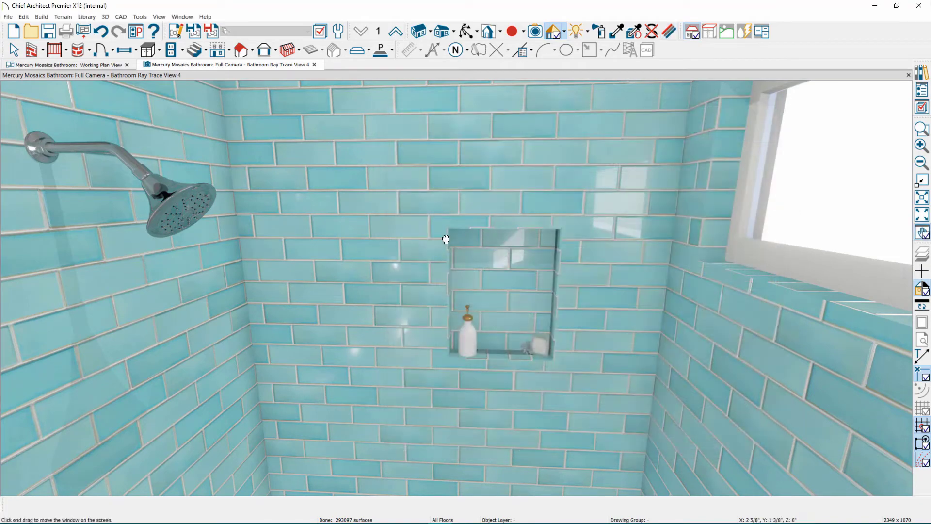
scroll(474, 244, "up", 3)
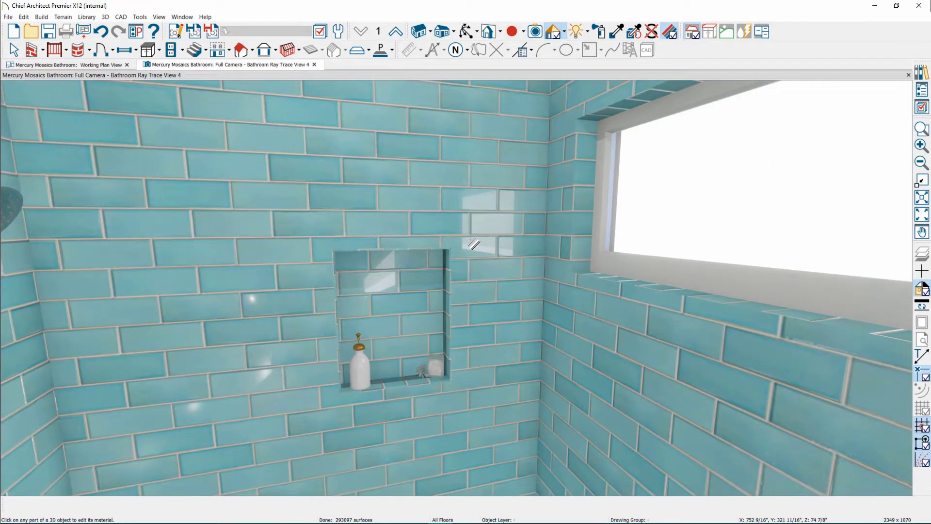
left_click(407, 300)
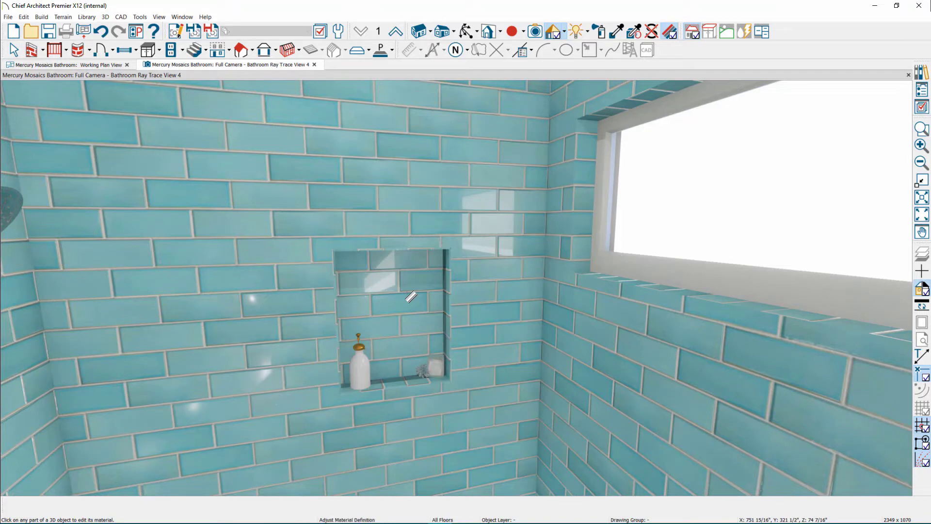
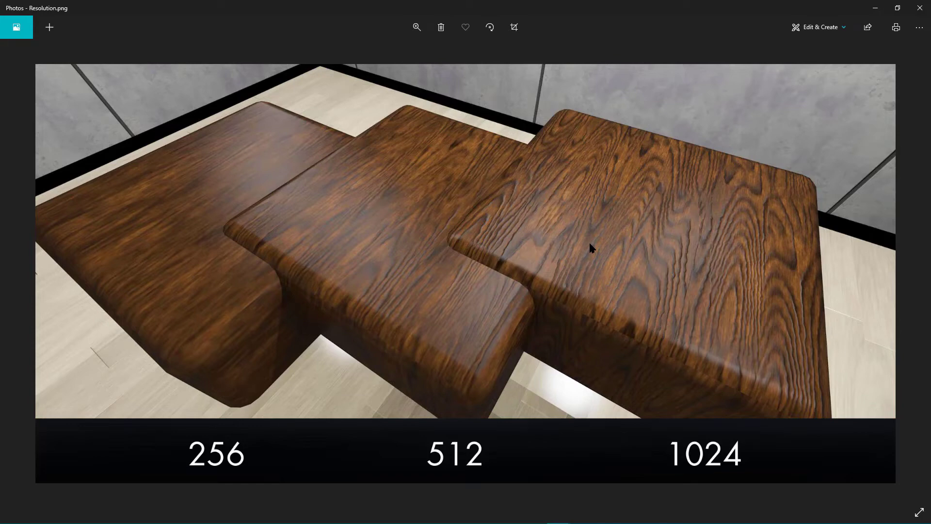
Put away the texture resolution image and compare the modeled bathroom with the reference photo of the real one
left_click(875, 8)
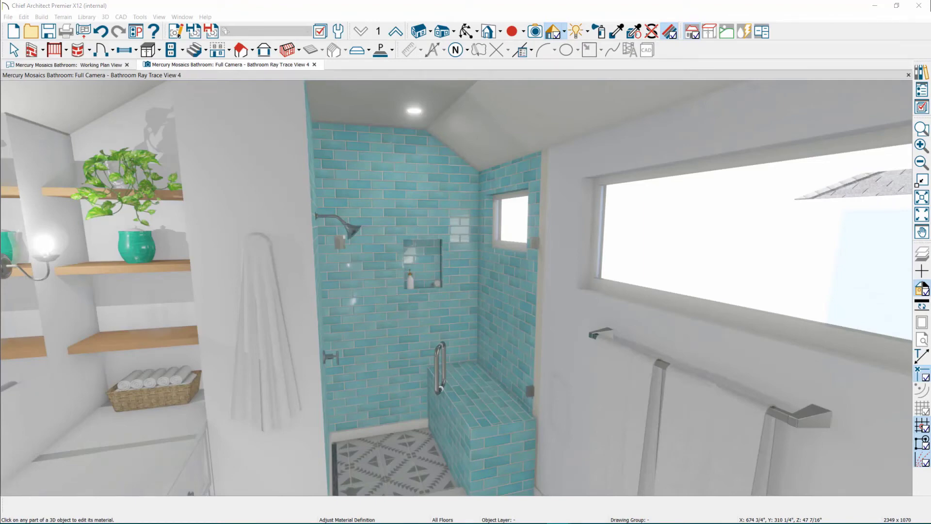
middle_click_drag(394, 310, 393, 319)
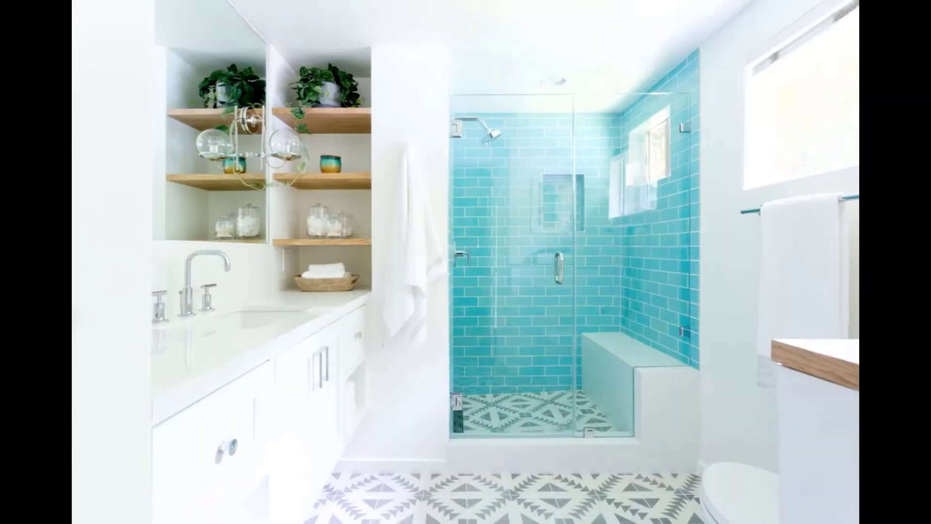
key("Escape")
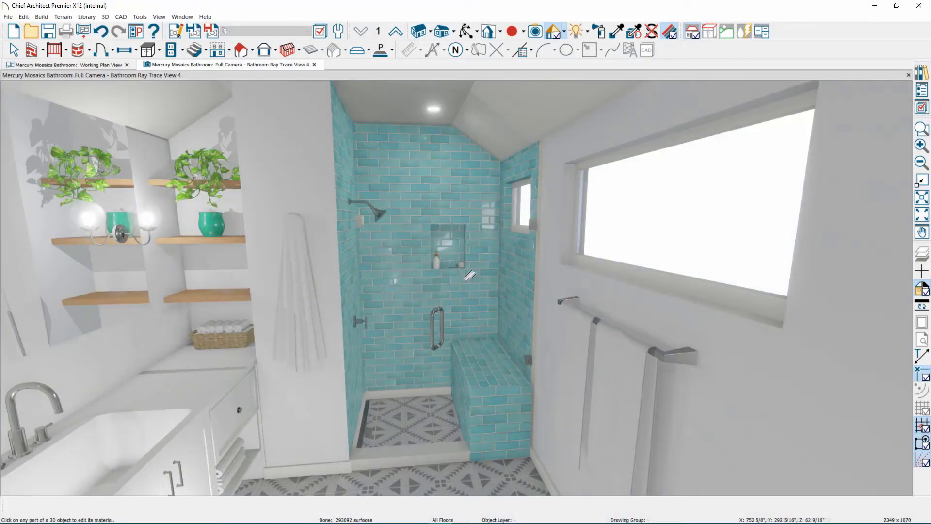
key("space")
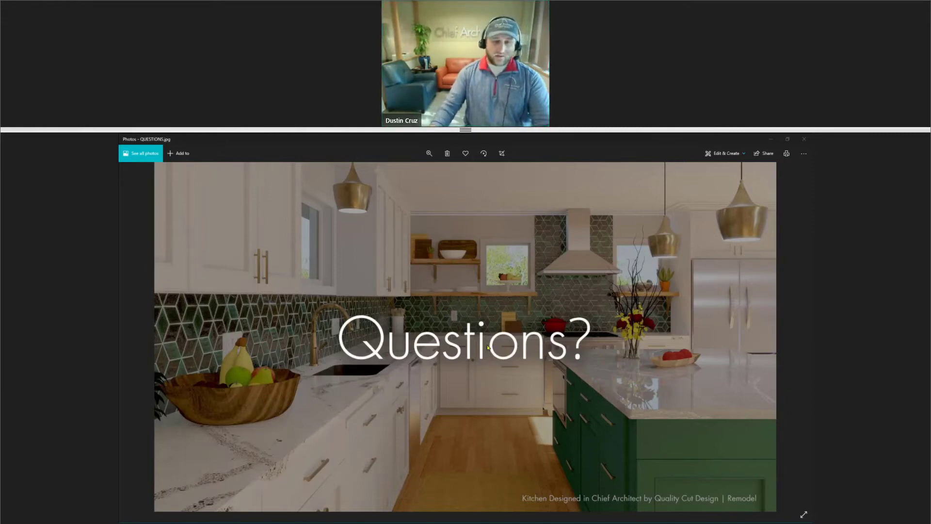
Put away the Questions image, switch to Substance Player, and examine the Tile_Builder tile material in the 3D view
left_click(772, 139)
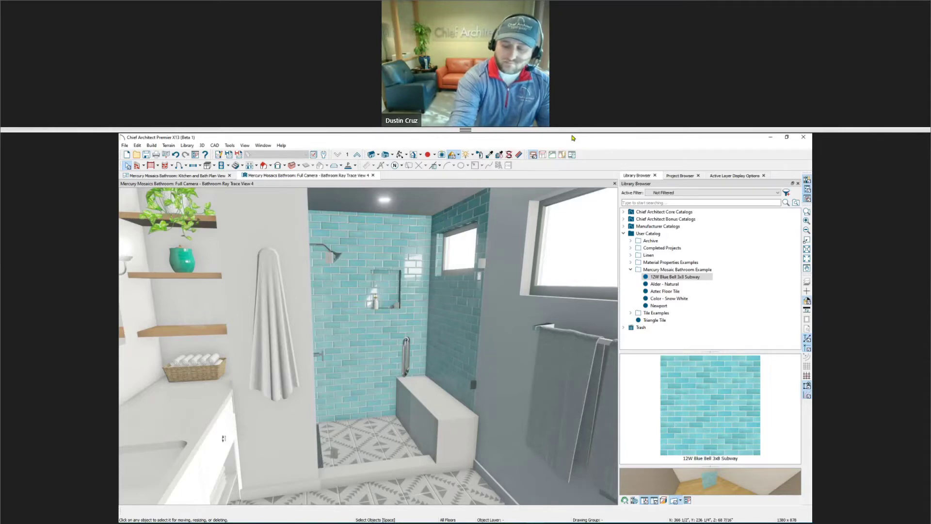
mouse_move(216, 519)
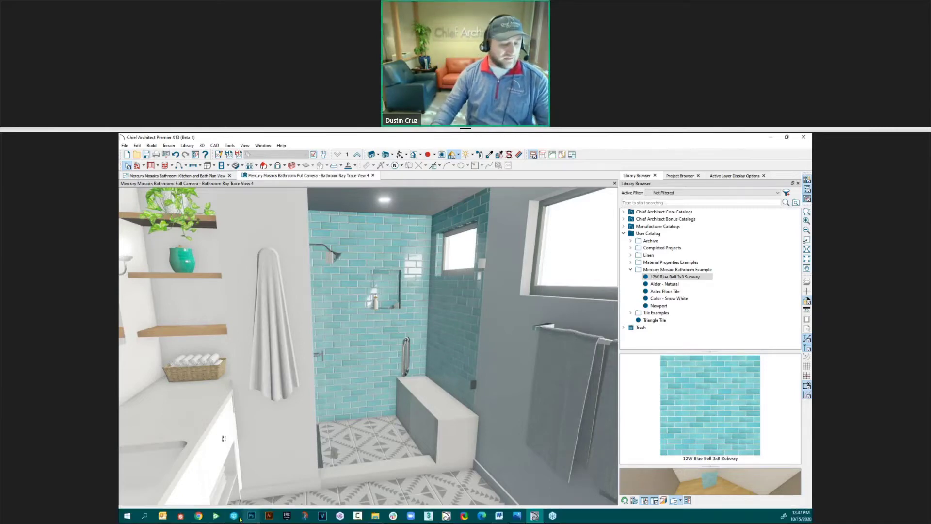
left_click(217, 515)
left_click_drag(383, 359, 407, 418)
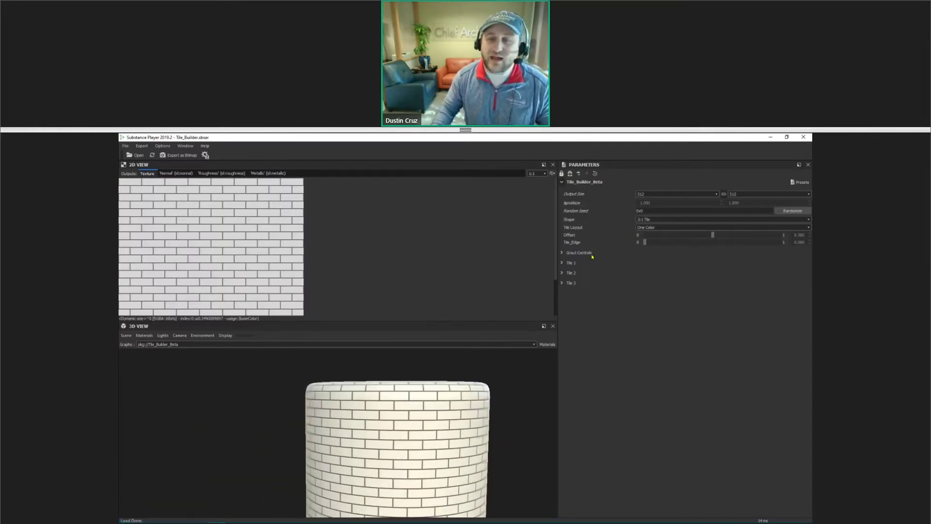
Expand the Grout Controls, set the tile Shape to Uneven Strip, and review the other available shapes
left_click(562, 253)
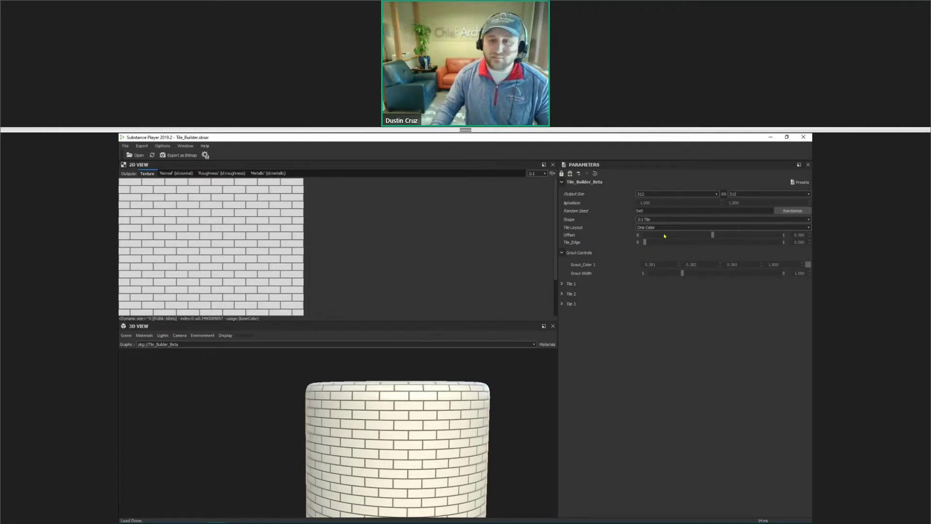
left_click(652, 219)
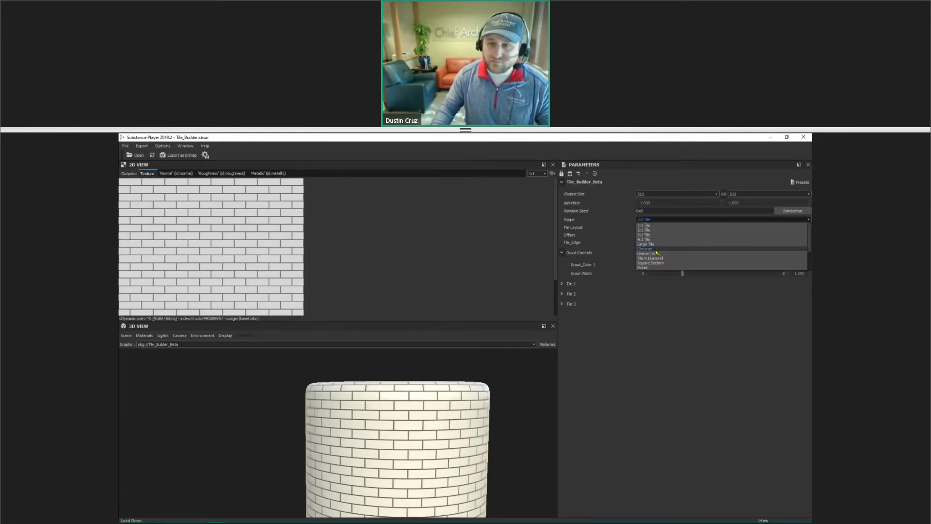
left_click(653, 253)
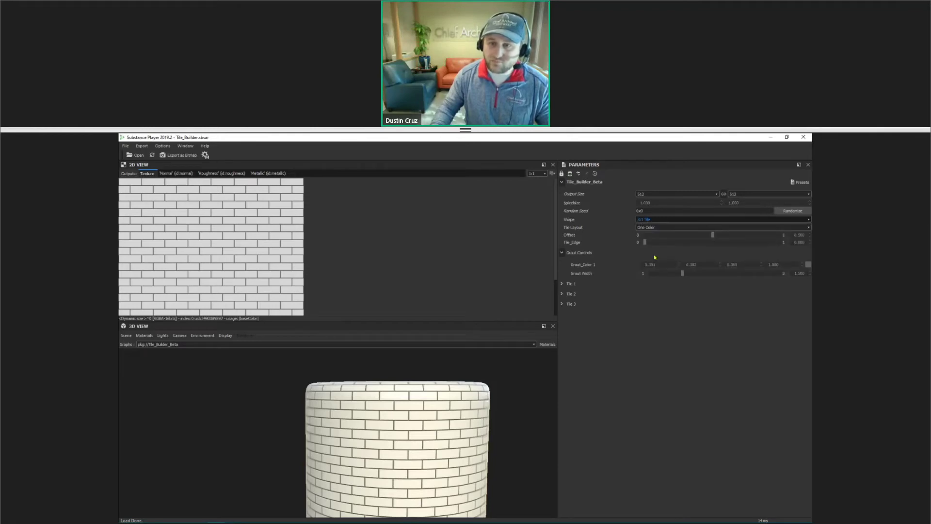
left_click(652, 220)
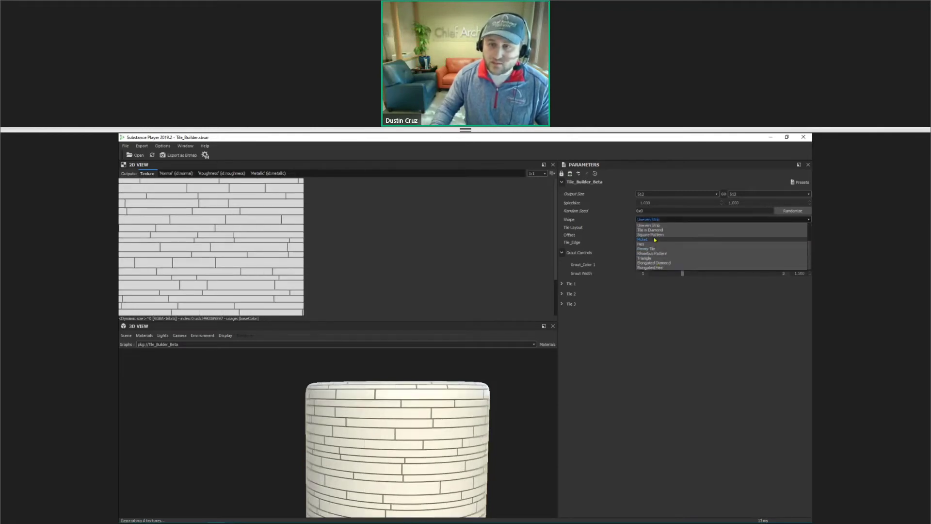
scroll(655, 239, "up", 2)
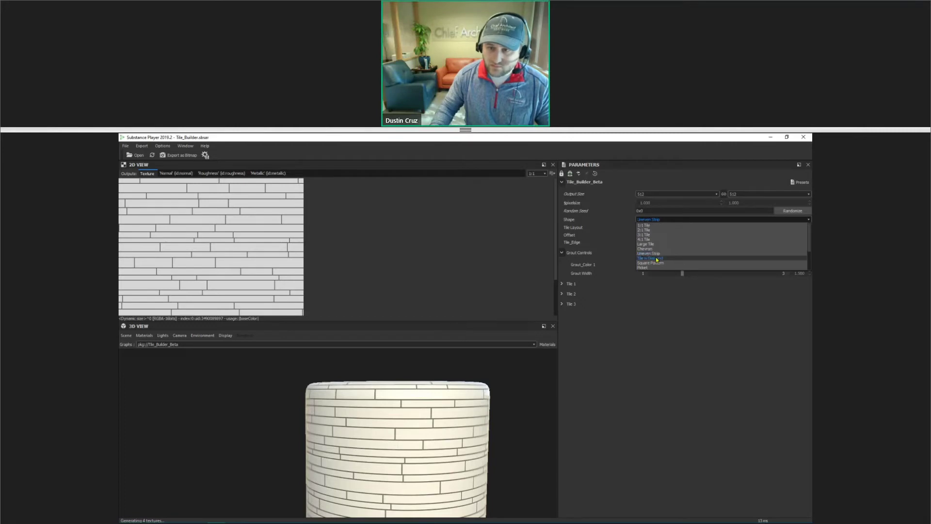
scroll(650, 265, "down", 2)
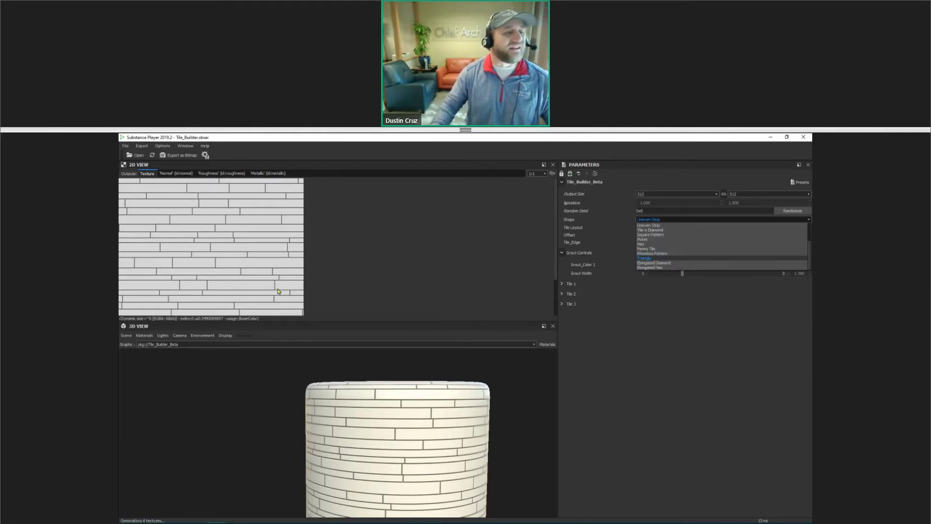
left_click_drag(403, 427, 381, 420)
Set the tile Shape to Chevron and inspect the pattern on the cylinder in the 3D view
left_click(650, 219)
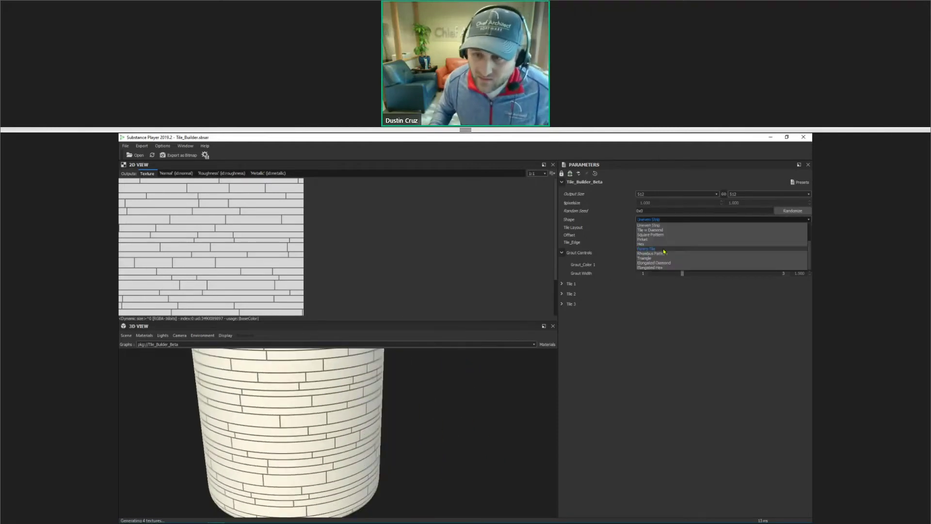
scroll(667, 262, "up", 2)
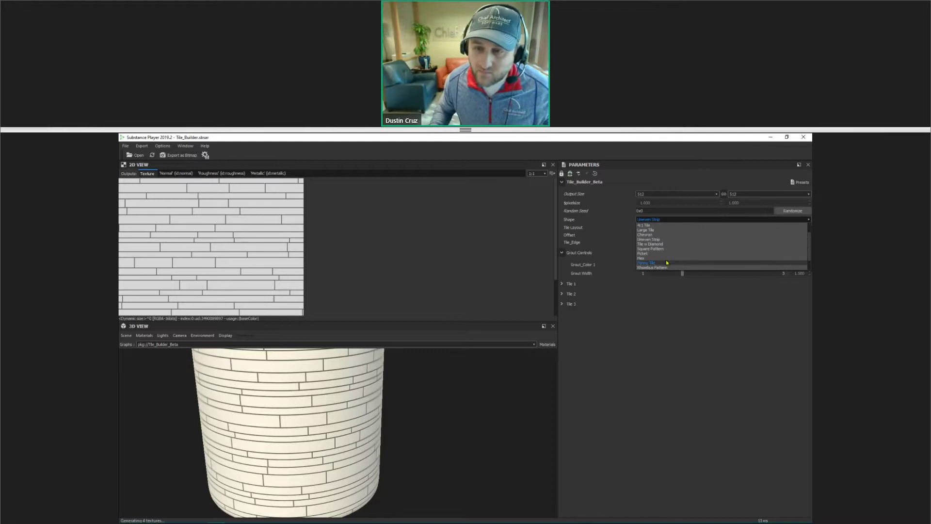
left_click(659, 236)
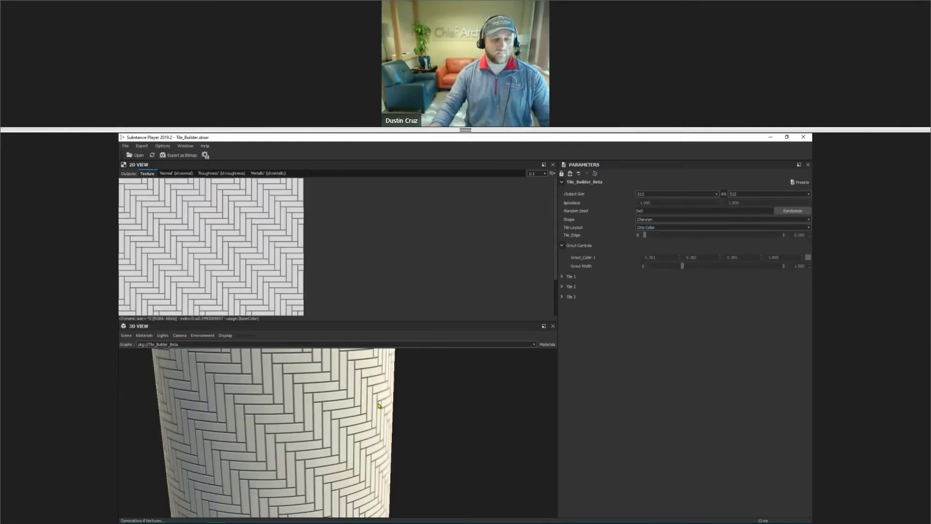
middle_click_drag(300, 403, 392, 401)
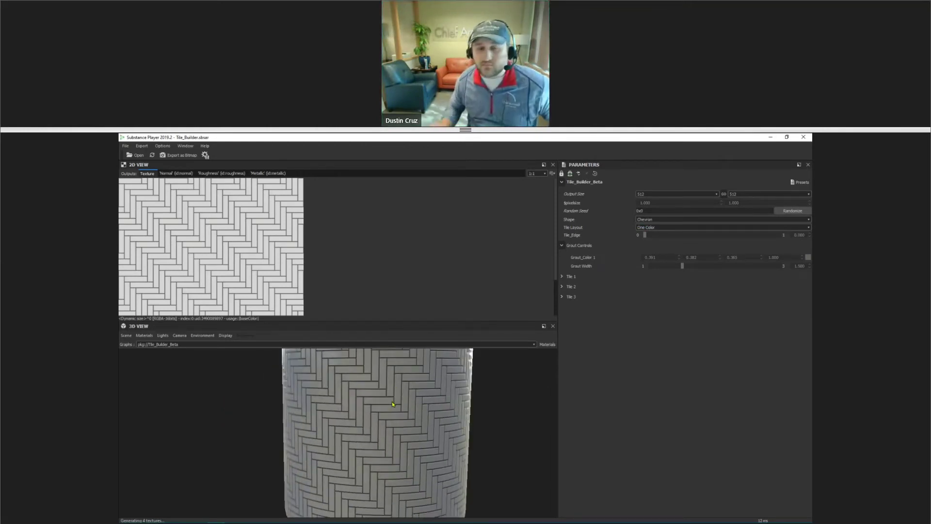
Set the grout color to a light gray of about 0.816
left_click(807, 257)
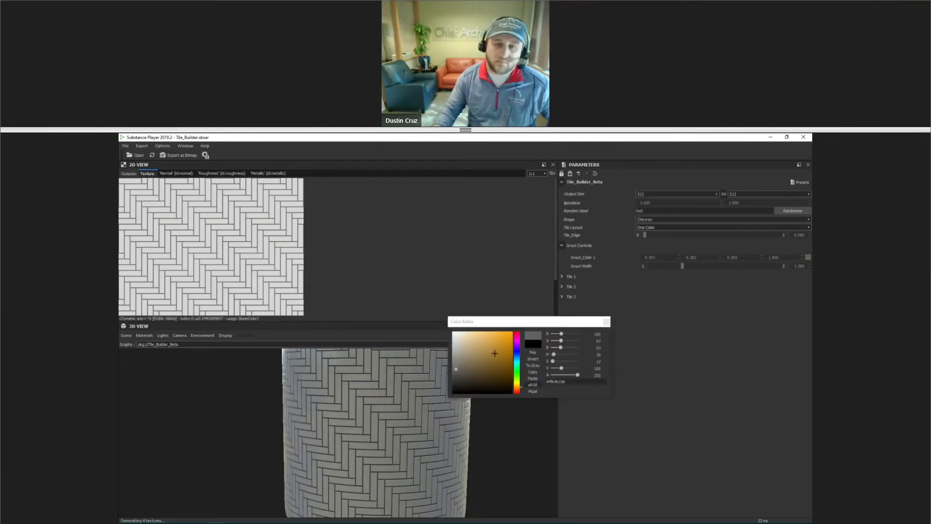
left_click_drag(470, 372, 453, 343)
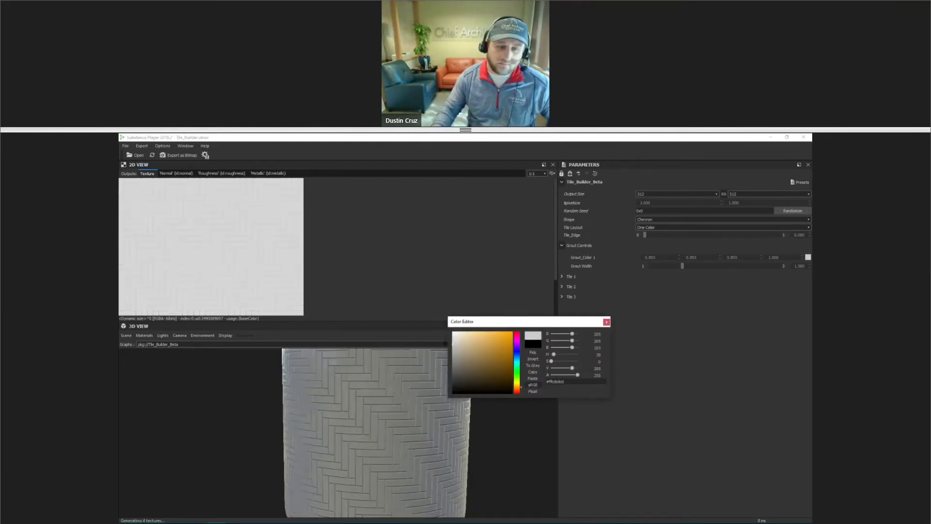
left_click(606, 322)
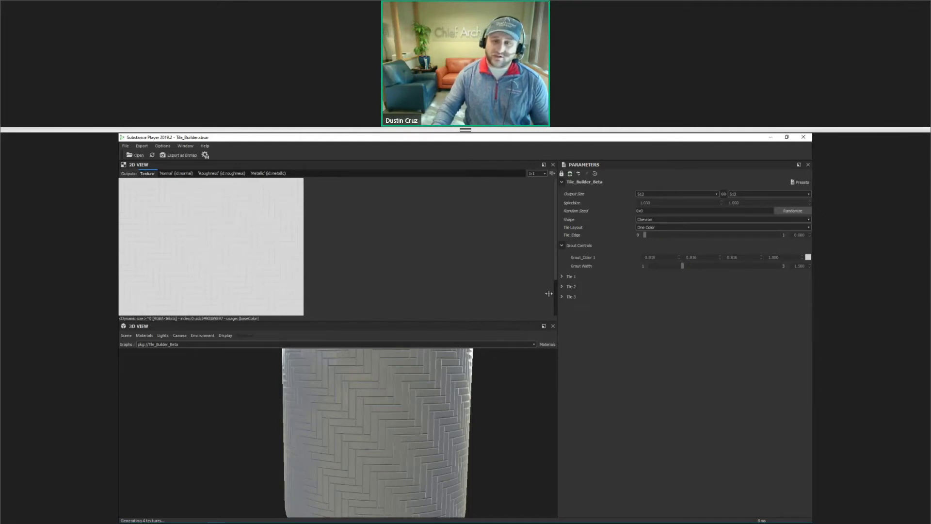
Expand the Tile 1 settings, set the Tile 1 Color to a muted blue, and examine the cylinder
left_click(571, 276)
left_click(808, 296)
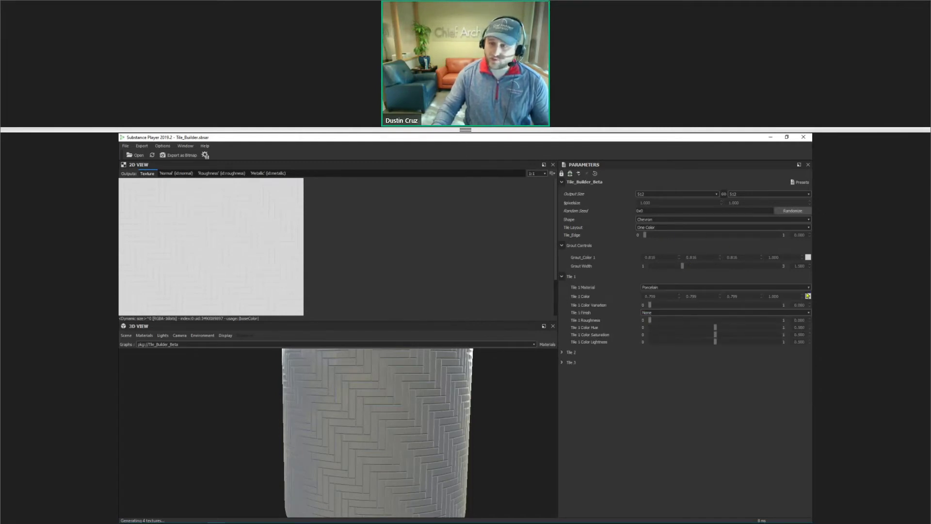
left_click(453, 327)
left_click(419, 331)
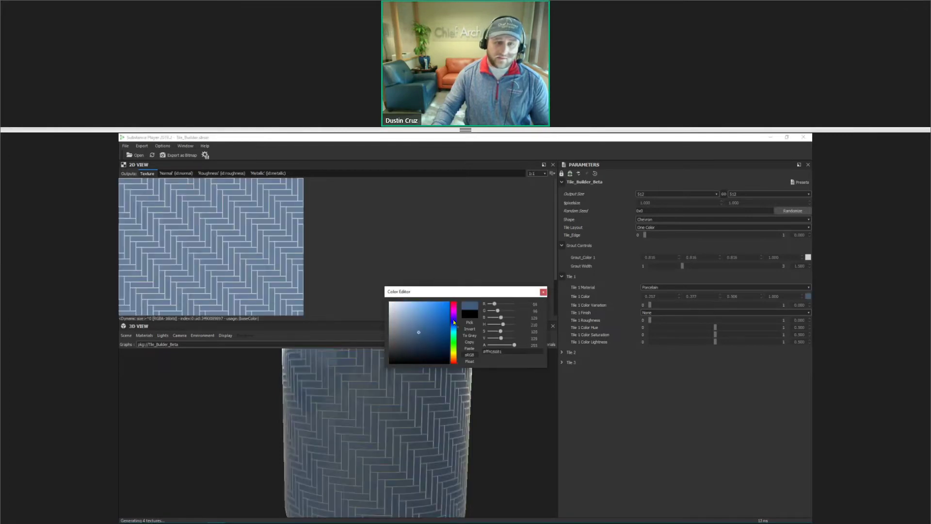
left_click(543, 292)
left_click_drag(398, 359, 376, 417)
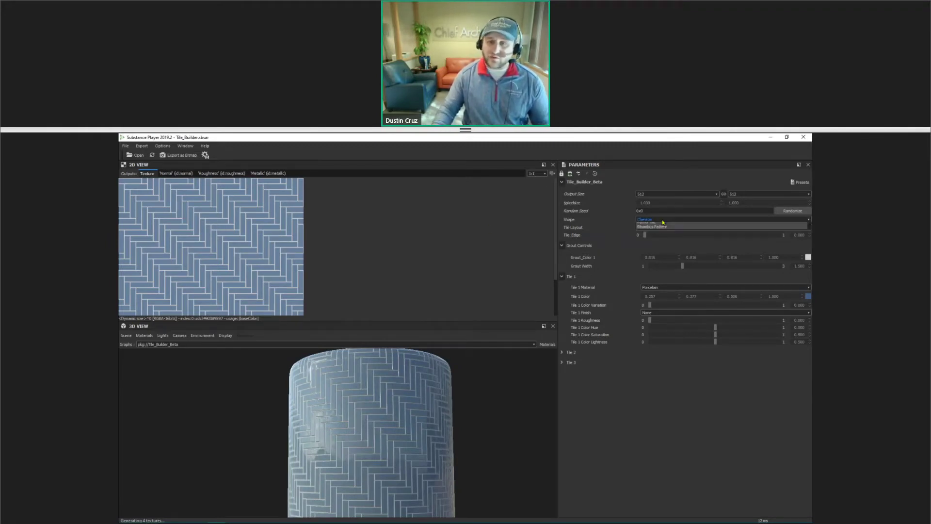
Set the tile Shape back to Uneven Strip and inspect it up close in the 3D view
left_click(663, 222)
left_click(656, 239)
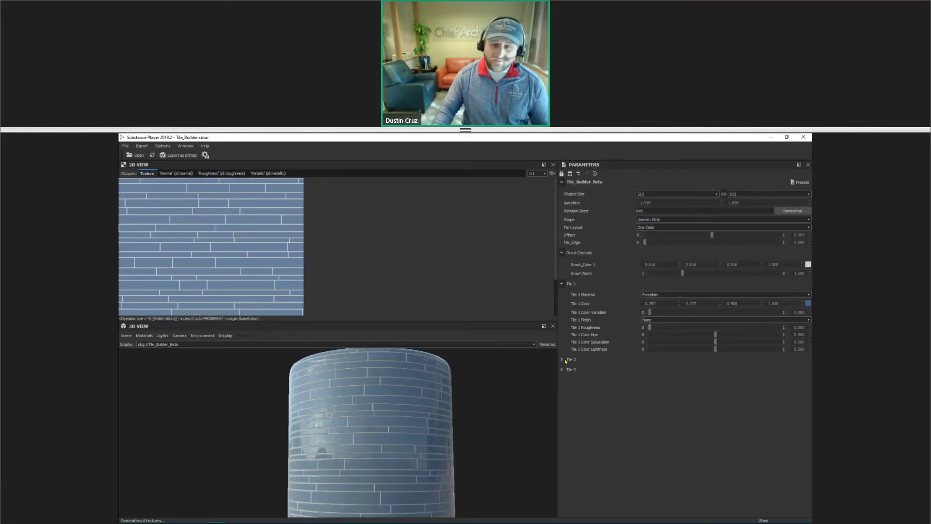
scroll(456, 397, "up", 3)
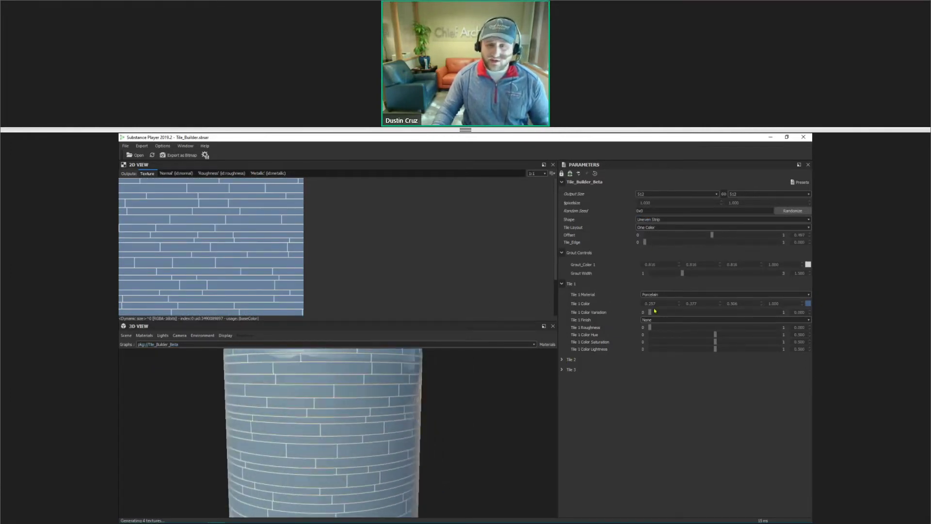
Set the grout color to a medium gray of about 0.414 and the Grout Width to about 1.6
left_click(807, 265)
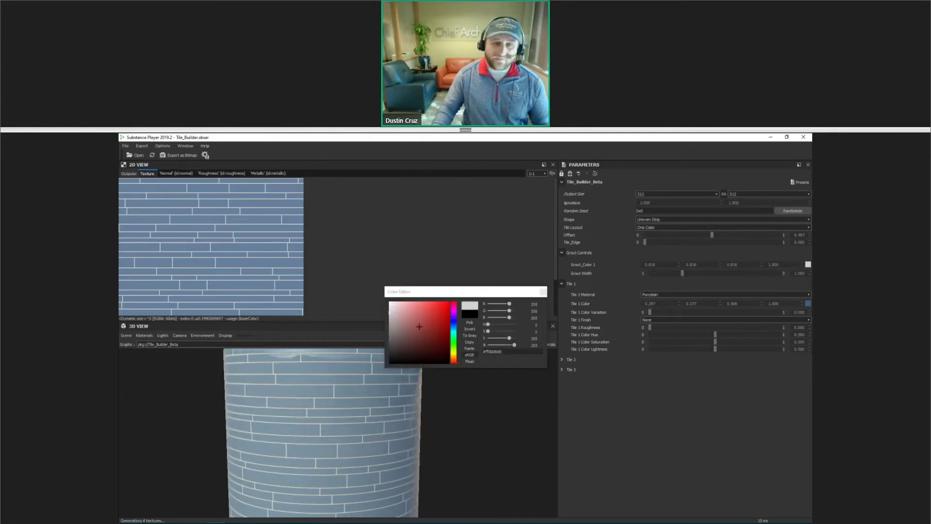
left_click_drag(419, 326, 388, 338)
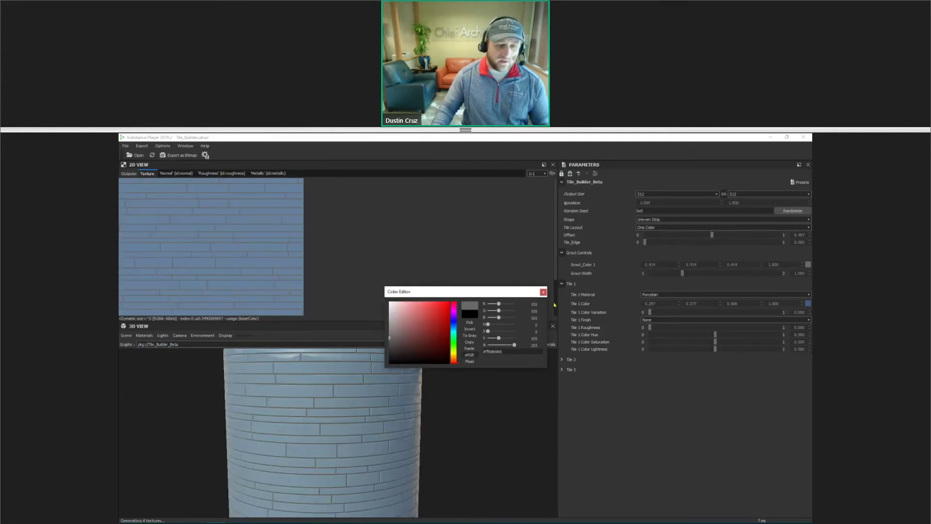
left_click(621, 288)
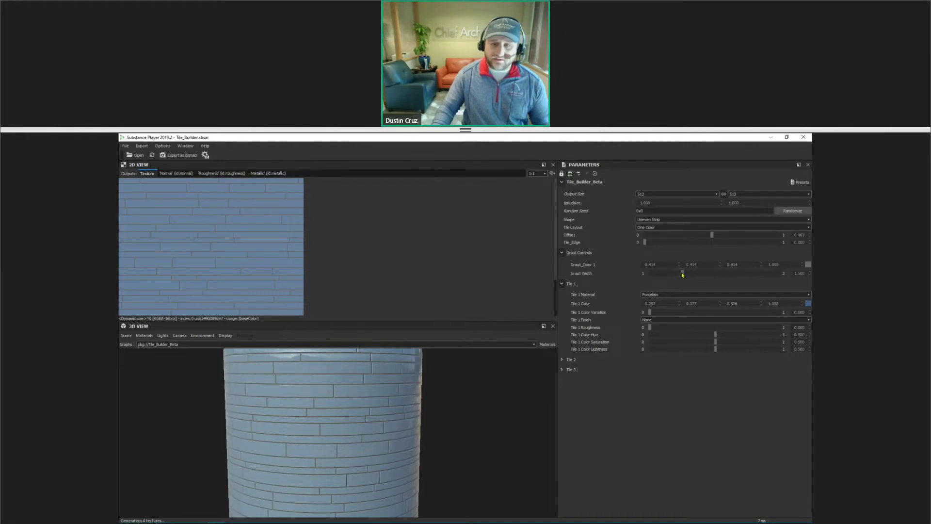
mouse_move(682, 274)
left_mouse_down()
mouse_move(703, 275)
mouse_move(690, 277)
left_mouse_up()
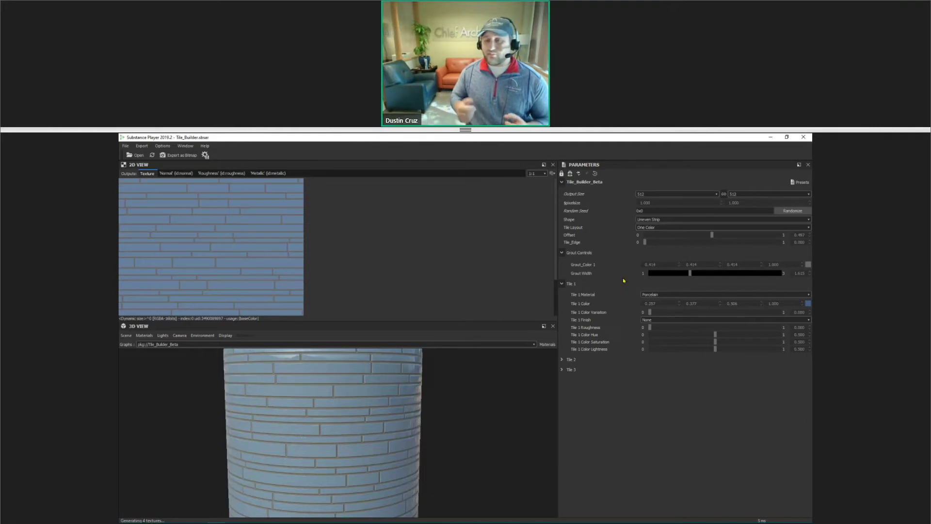
left_click_drag(403, 396, 624, 338)
Lighten the Tile 1 Color by sampling a blue tile in the 2D texture view with the color picker
left_click(808, 304)
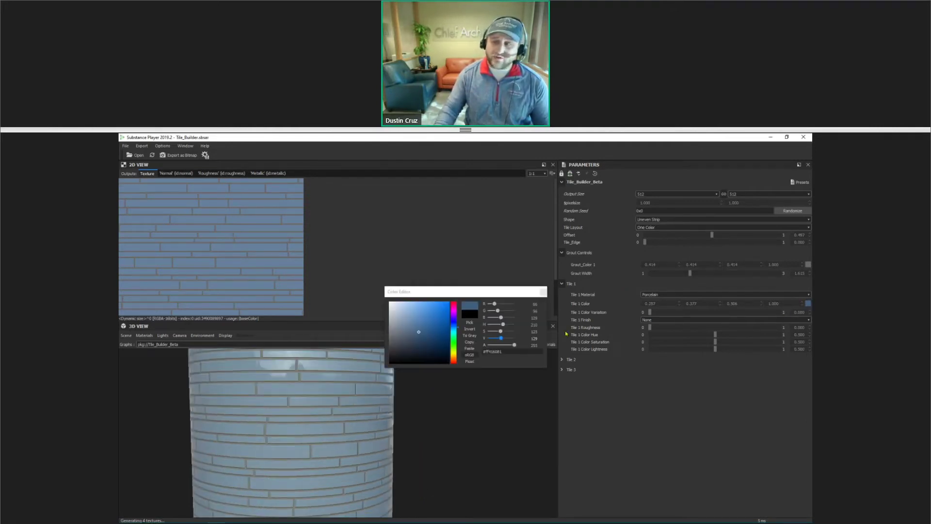
left_click(473, 323)
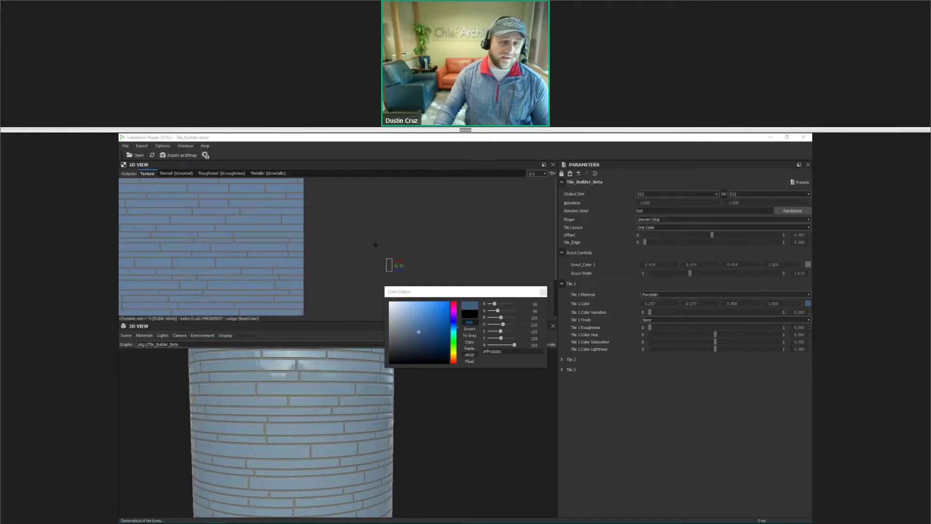
left_click(265, 221)
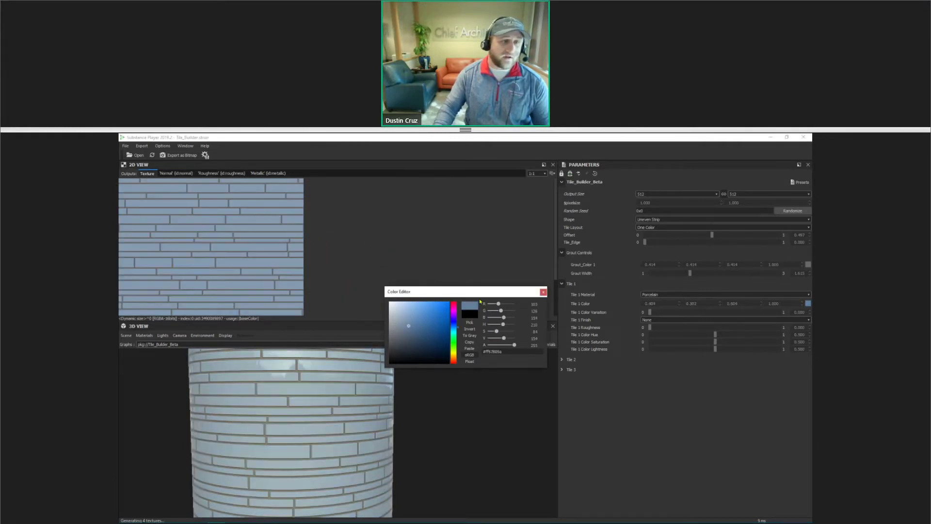
left_click(543, 292)
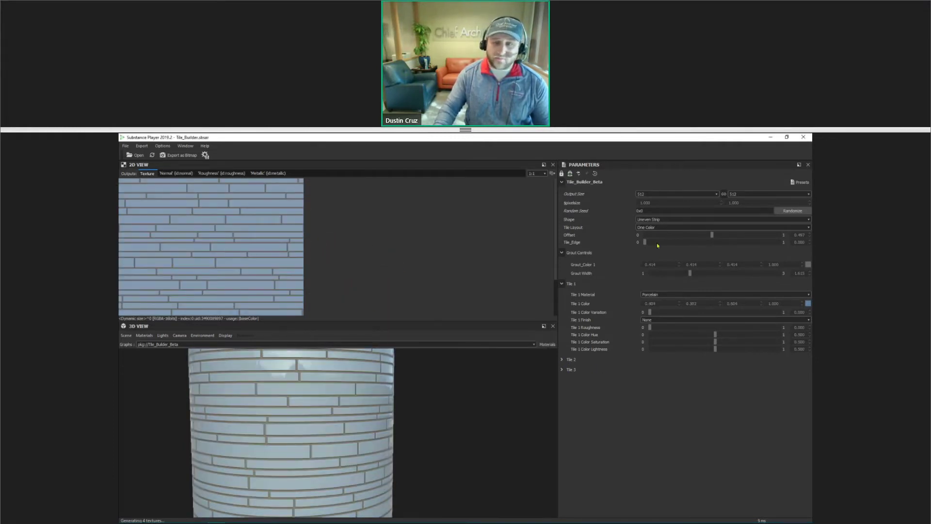
Try the Two Color - Random tile layout and settle on Three Color - Random
left_click(655, 228)
left_click(662, 242)
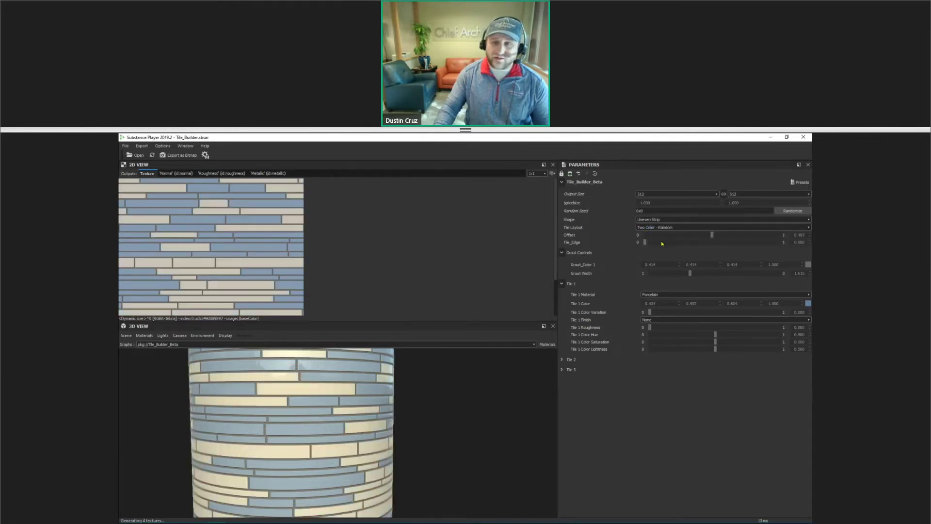
left_click(660, 227)
left_click(661, 249)
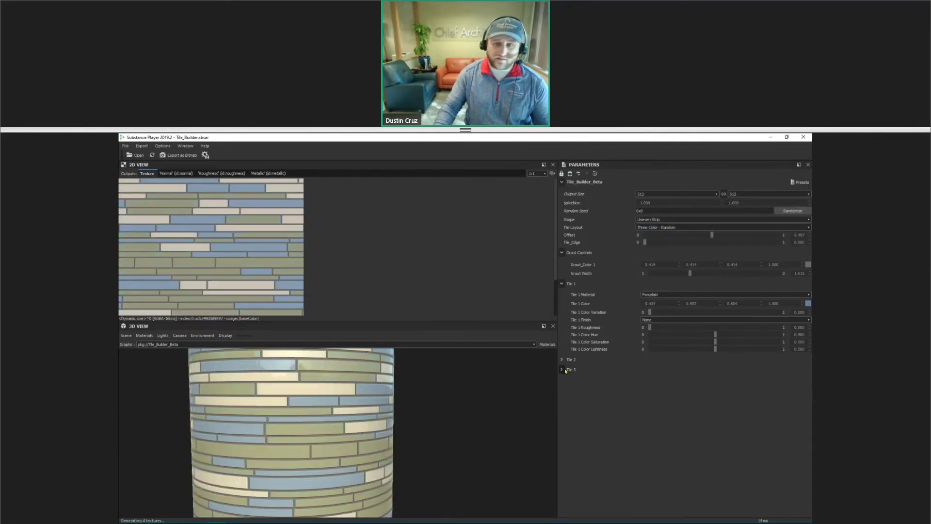
Set the Tile 3 Material to Metal and its color to a light gray of about 0.839
left_click(566, 370)
left_click(679, 381)
left_click(655, 398)
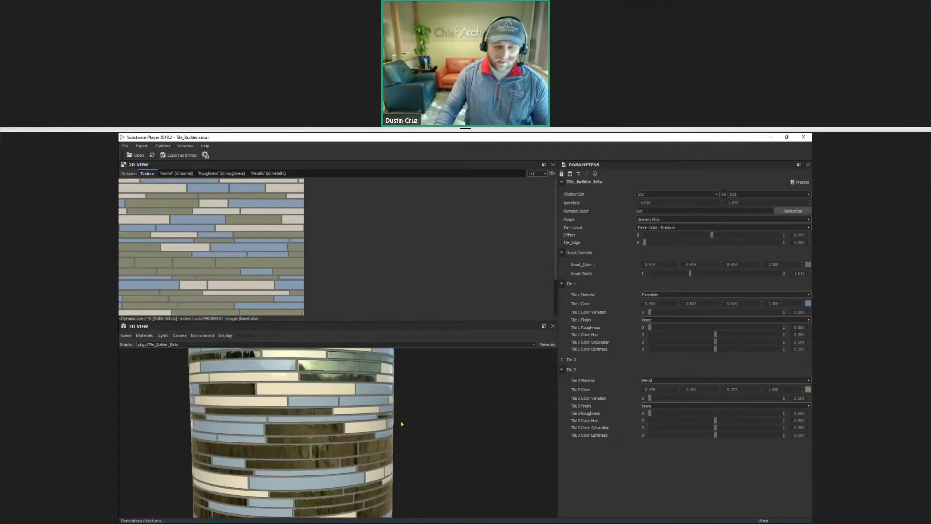
left_click(807, 390)
left_click(409, 322)
left_click(543, 293)
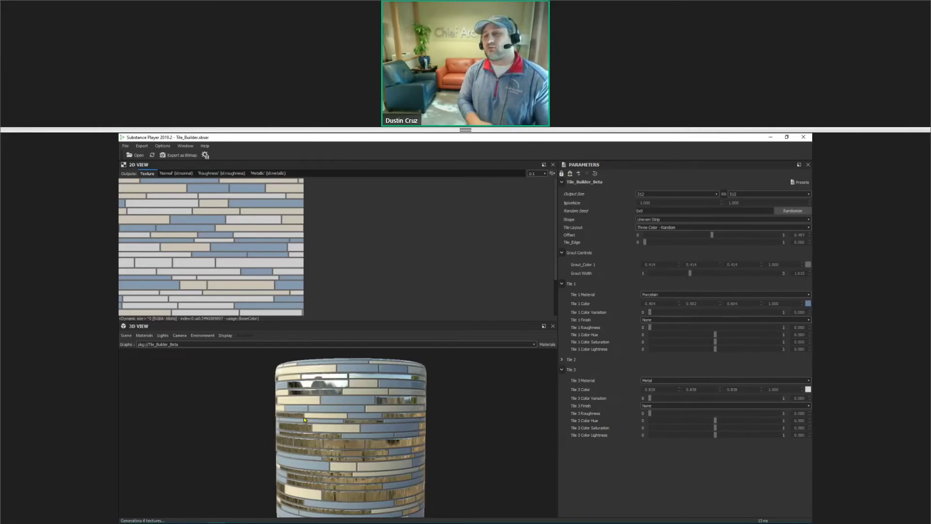
Set the Tile 1 Material to Limestone Smooth
left_click(651, 219)
left_click(651, 220)
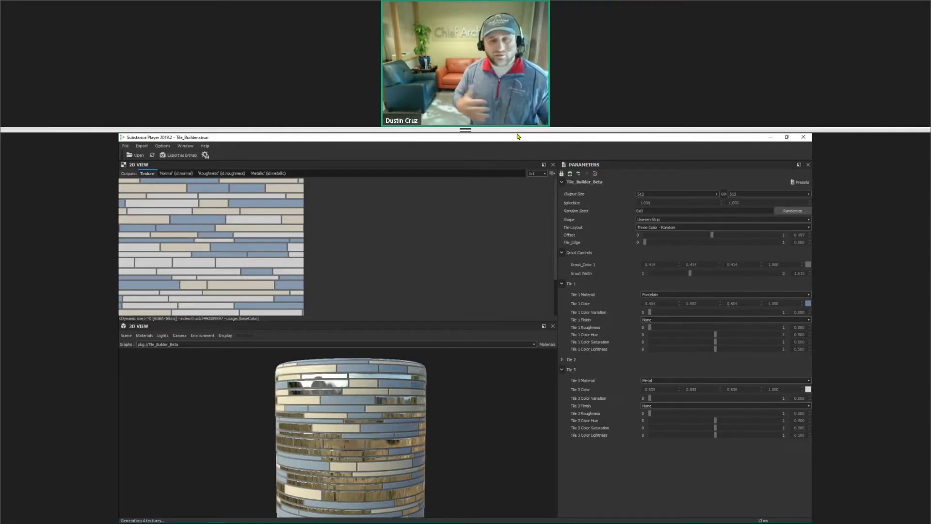
left_click(650, 295)
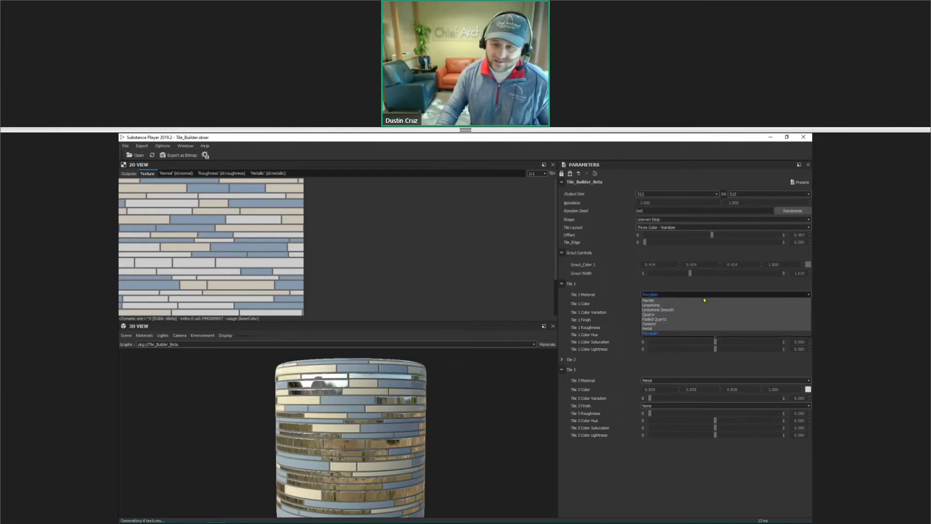
left_click(654, 311)
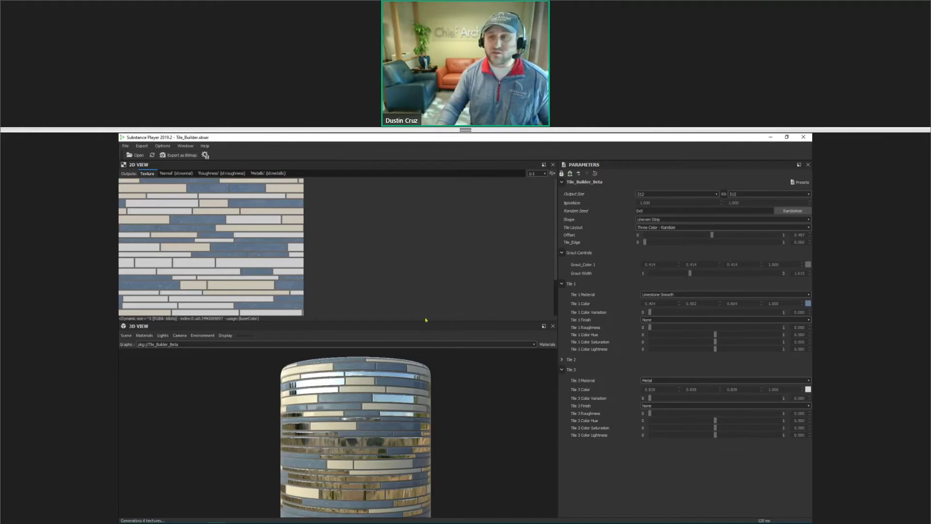
Set the Output Size to 1024 by 1024 and examine the sharper tiles in the 3D view
left_click(676, 182)
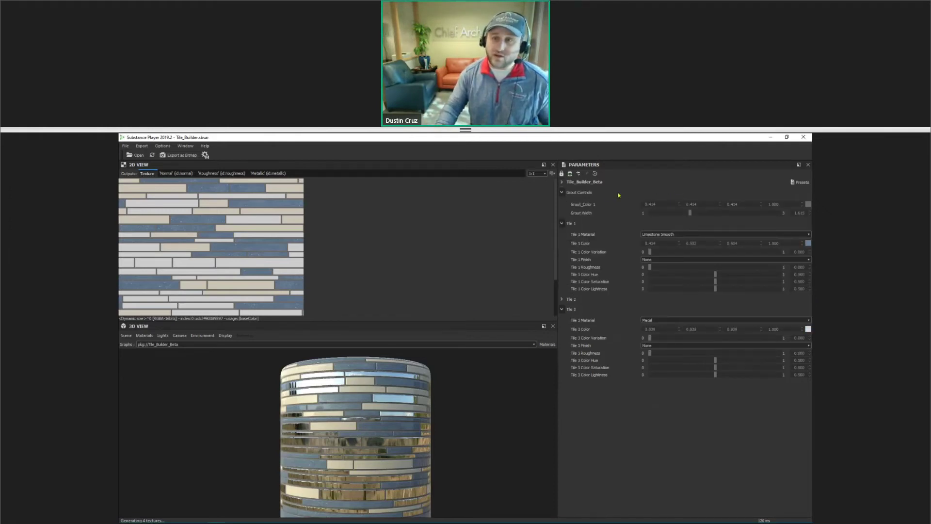
left_click(567, 181)
left_click(659, 195)
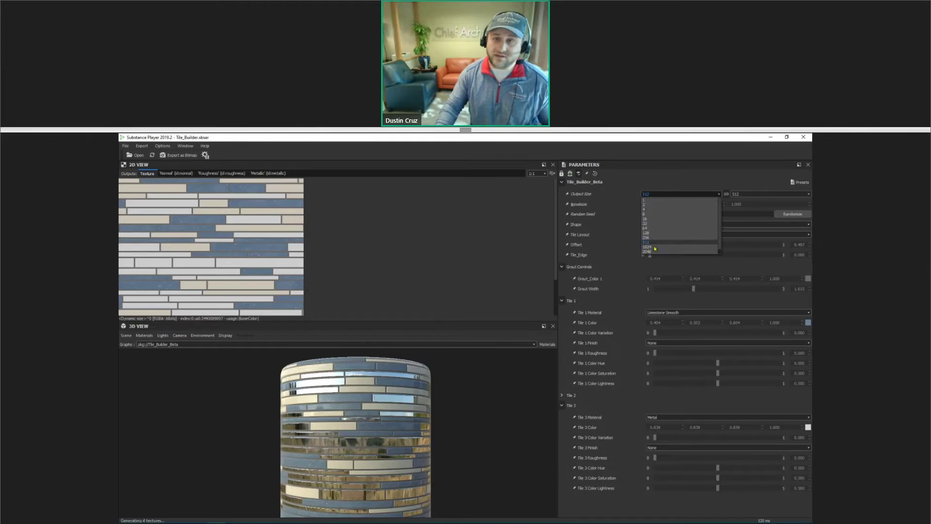
left_click(654, 248)
scroll(407, 412, "up", 3)
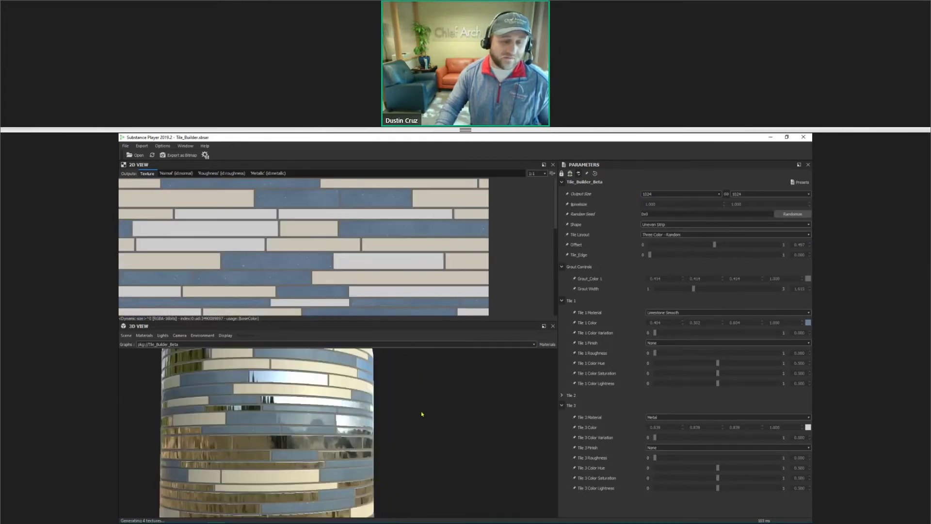
left_click_drag(422, 413, 383, 415)
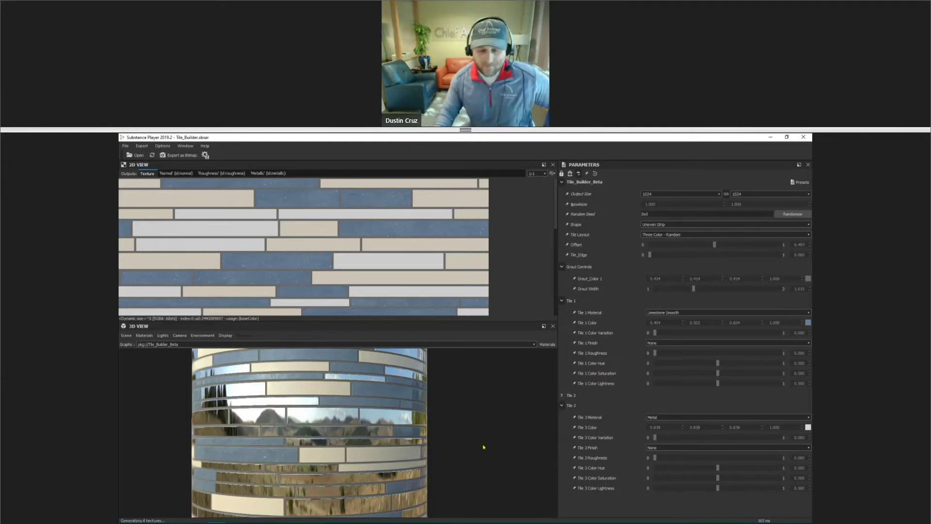
left_click(526, 516)
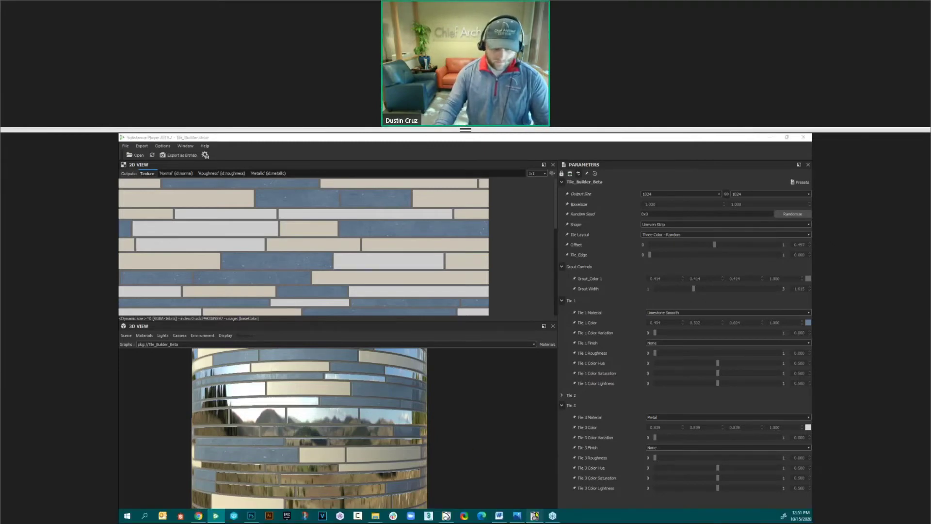
Switch to Chief Architect and browse the Materials categories in the Chief Architect Core Catalogs
middle_click_drag(430, 389, 490, 308)
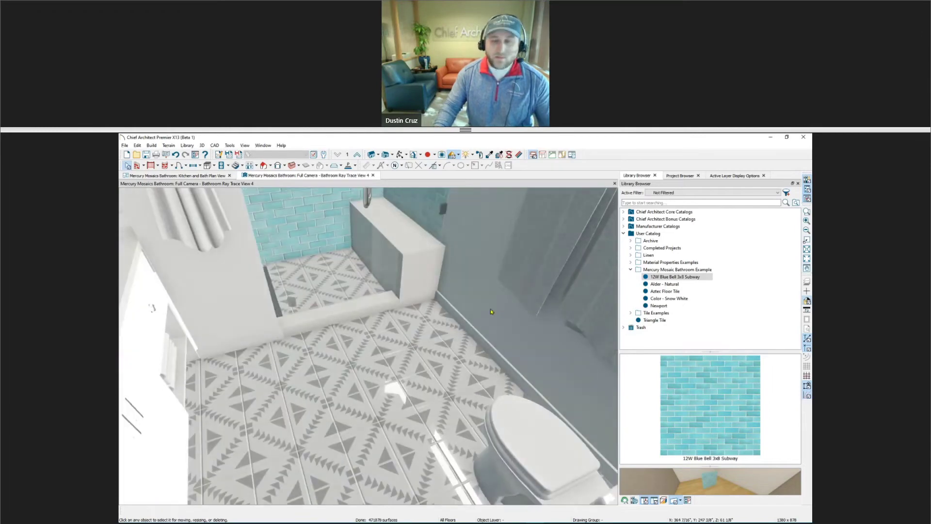
left_click(625, 212)
left_click(631, 269)
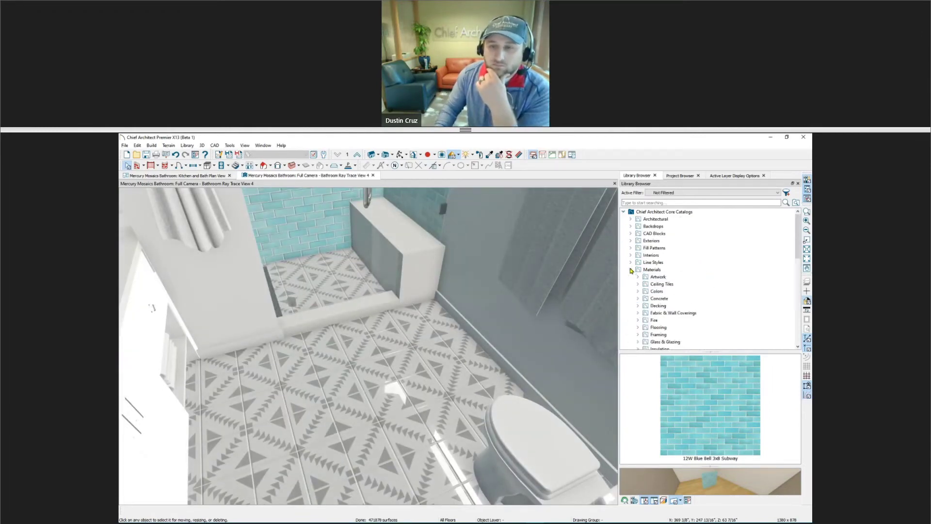
scroll(684, 286, "down", 3)
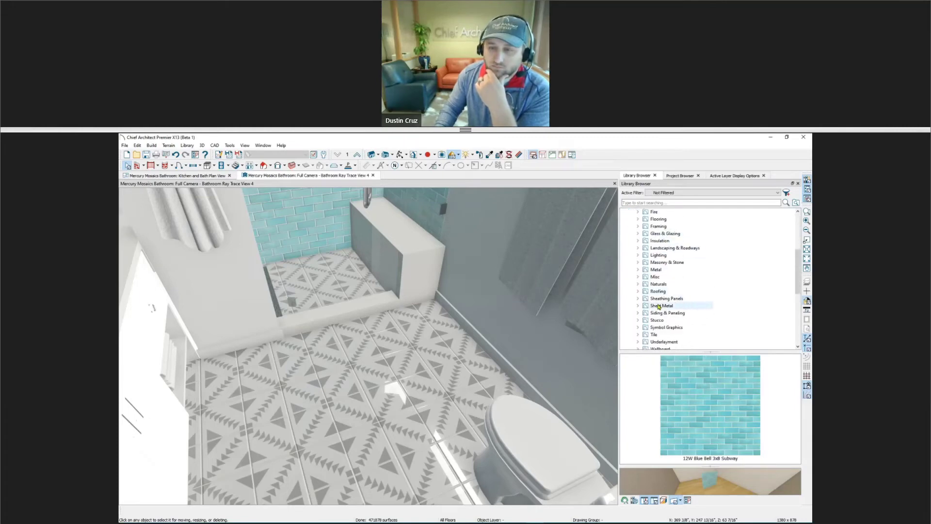
scroll(675, 303, "down", 1)
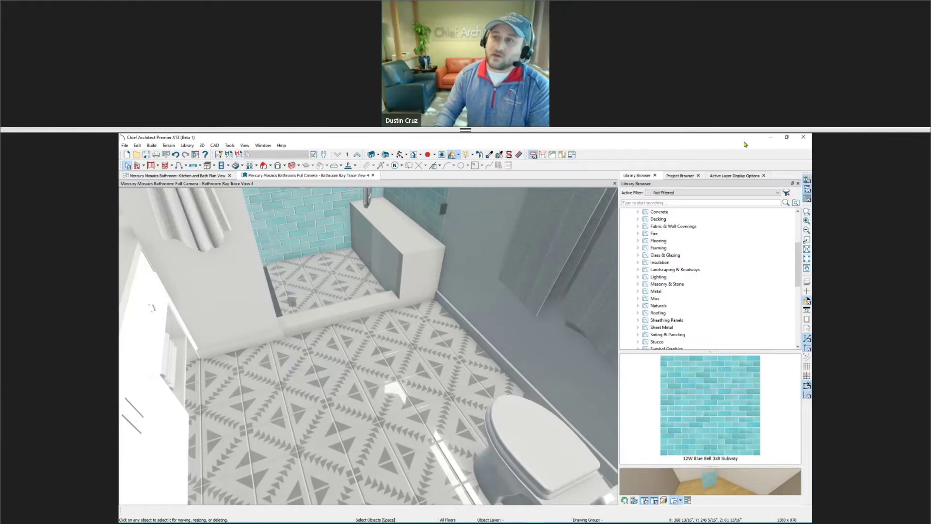
double_click(626, 139)
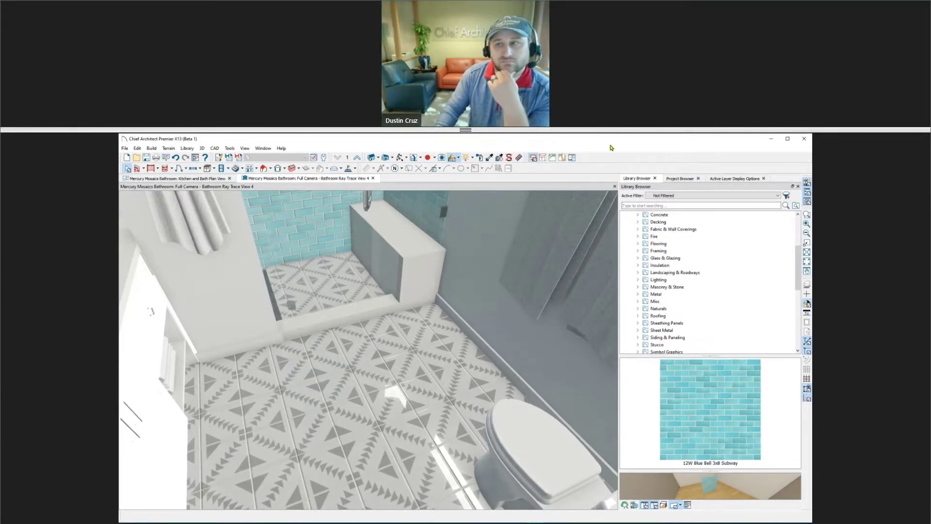
left_click(787, 138)
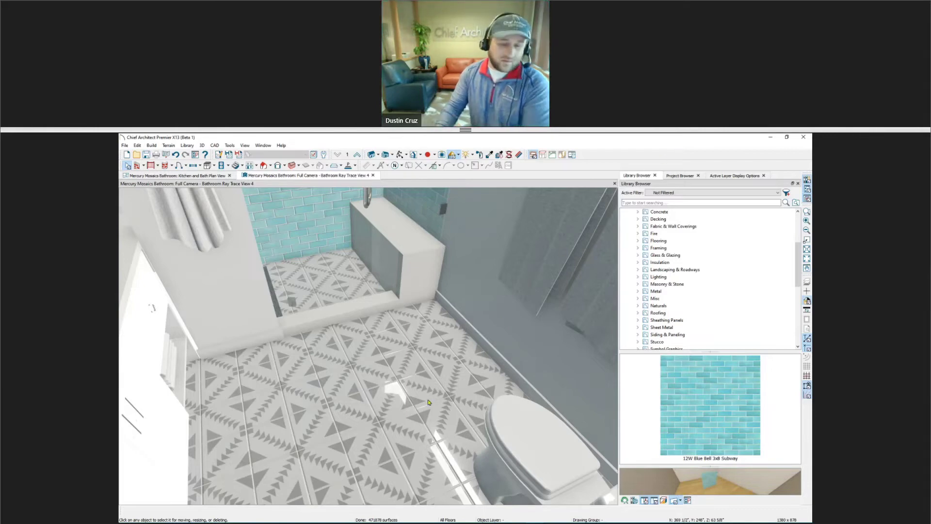
scroll(718, 306, "down", 3)
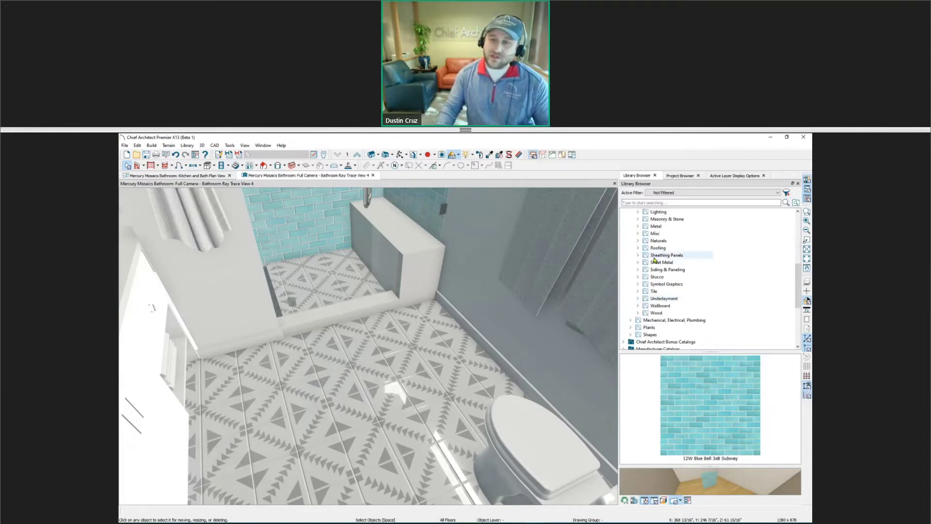
scroll(642, 251, "up", 5)
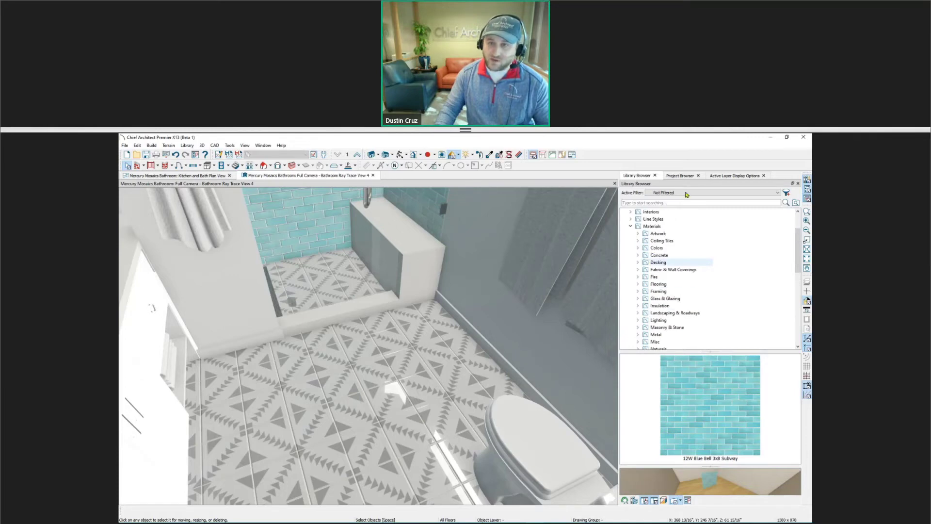
Switch to the Wood Builder Beta material in Substance Player and set its cut to the Engineered plank option
left_click(771, 139)
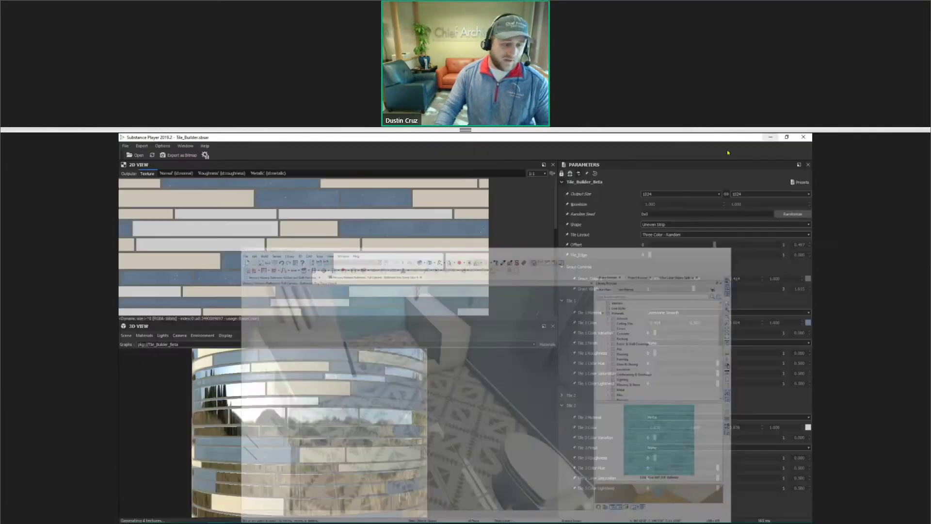
left_click(221, 516)
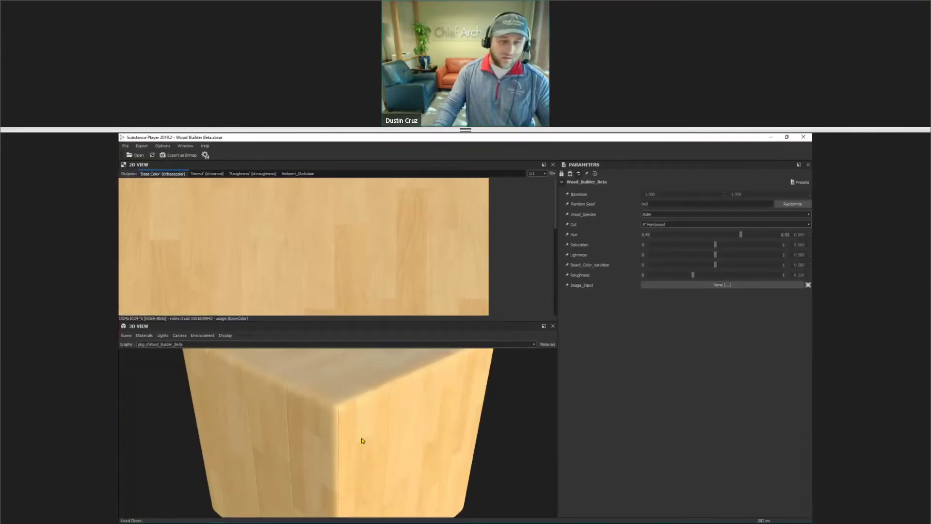
left_click_drag(363, 440, 367, 422)
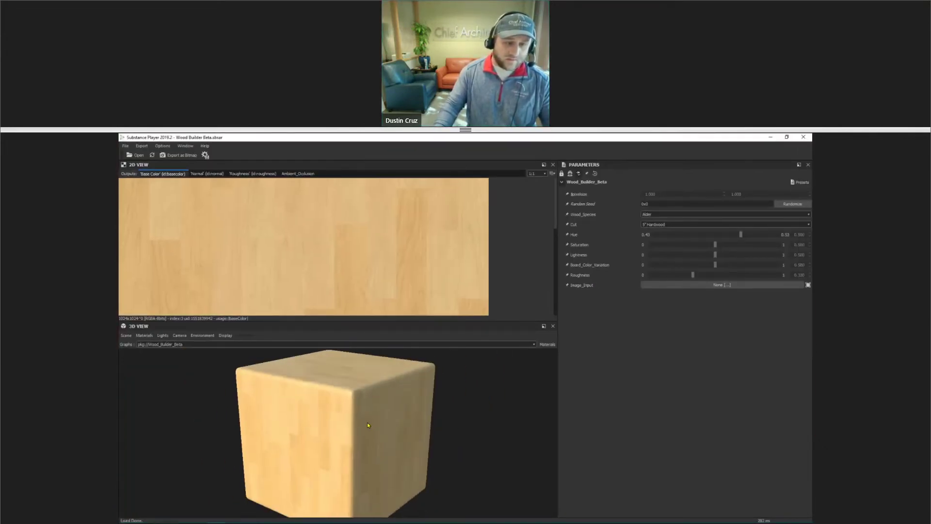
left_click(672, 225)
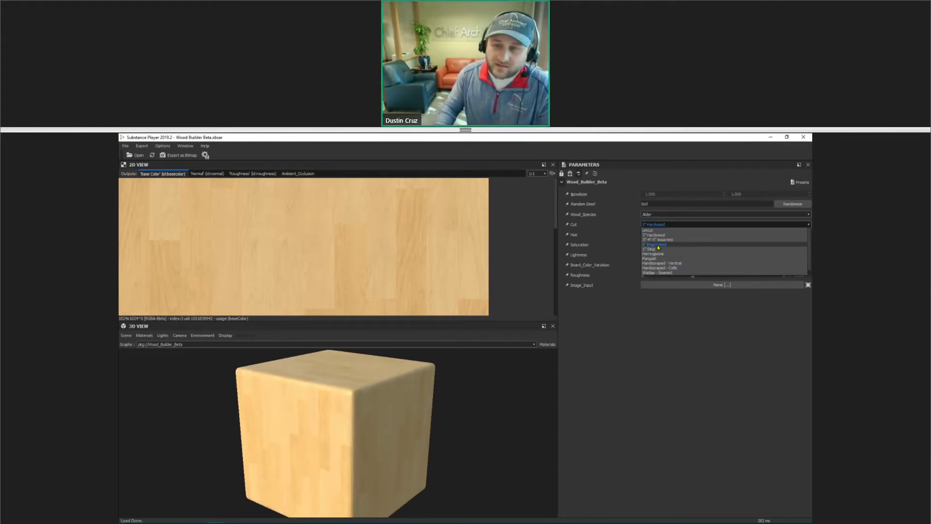
left_click(672, 236)
left_click_drag(386, 370, 409, 390)
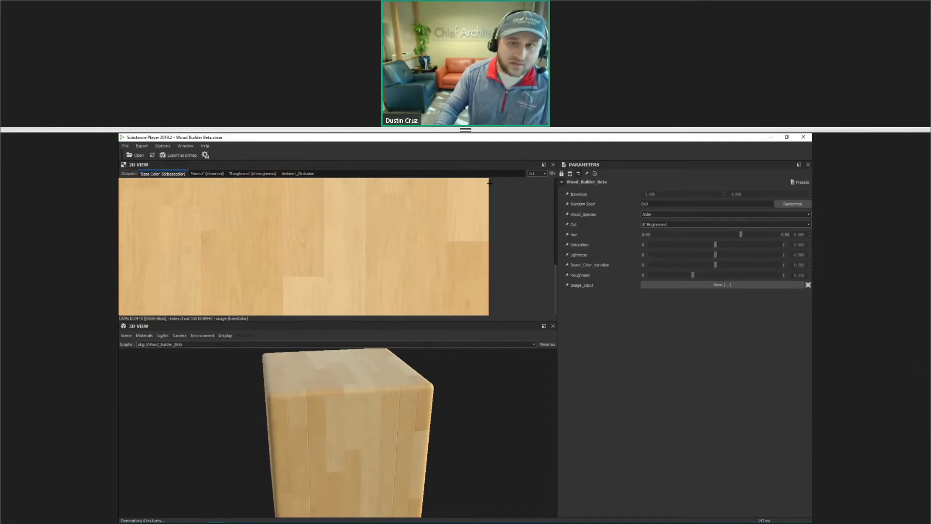
Fit the whole base color texture in the 2D view and inspect the plank pattern on the 3D cube
left_click(539, 173)
left_click(533, 207)
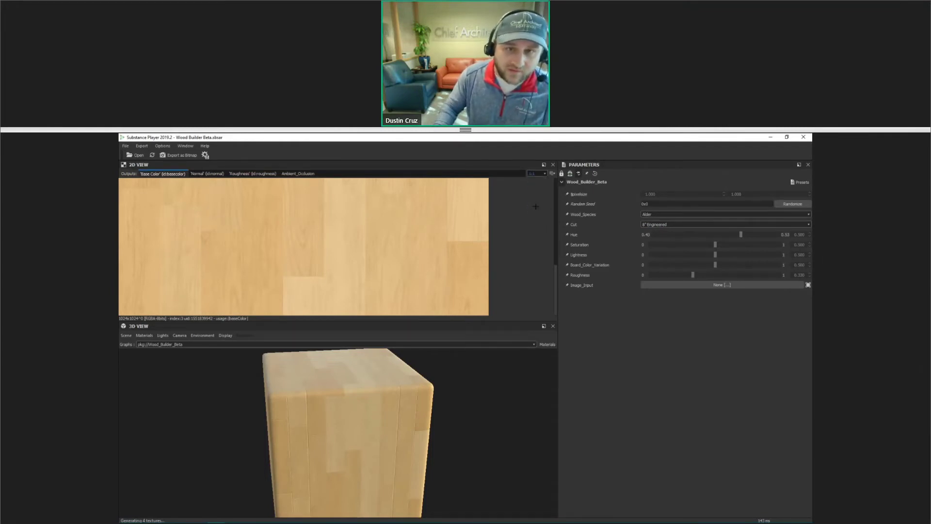
left_click(536, 173)
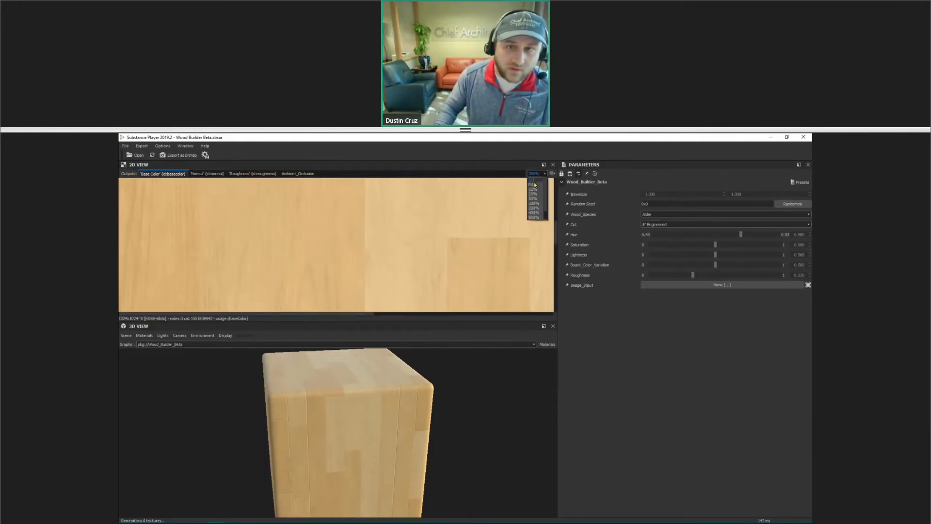
left_click(536, 188)
left_click_drag(304, 420, 380, 417)
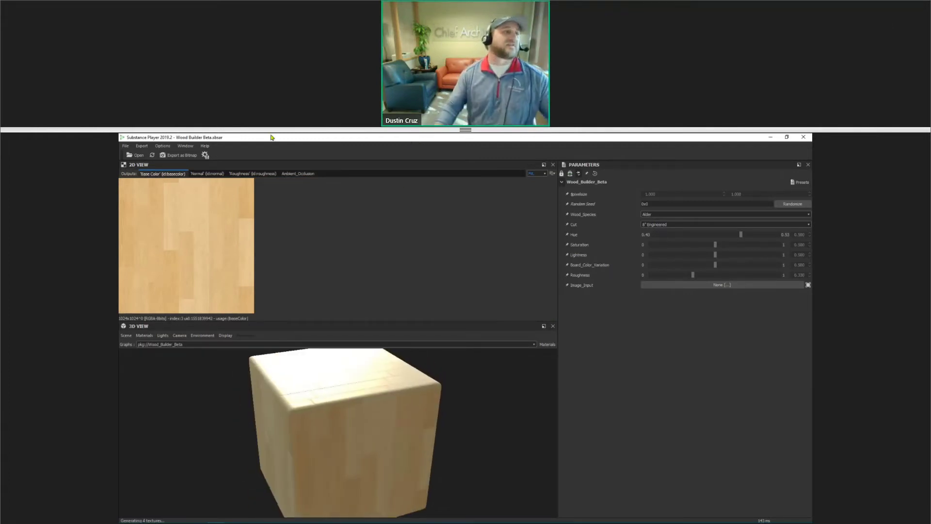
left_click(152, 144)
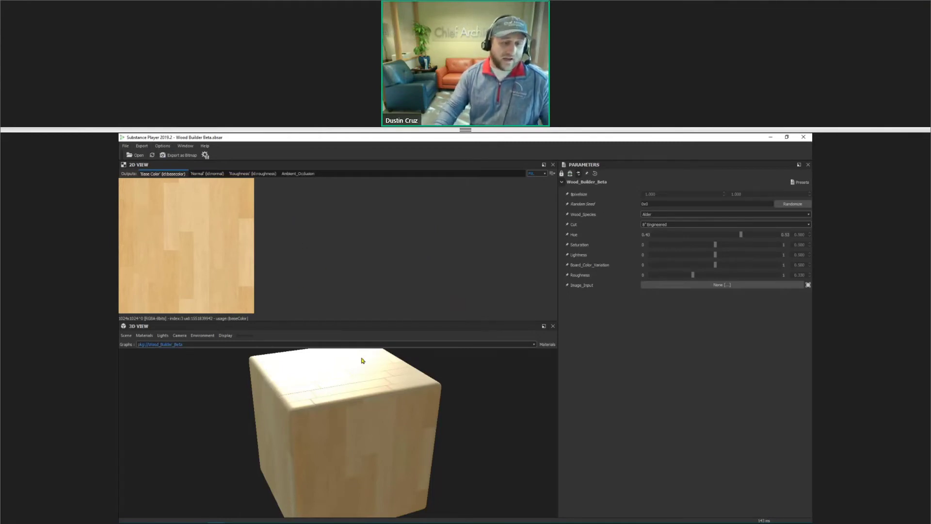
left_click_drag(363, 359, 420, 390)
Try Ash as the wood species and view it on the cube
left_click(681, 225)
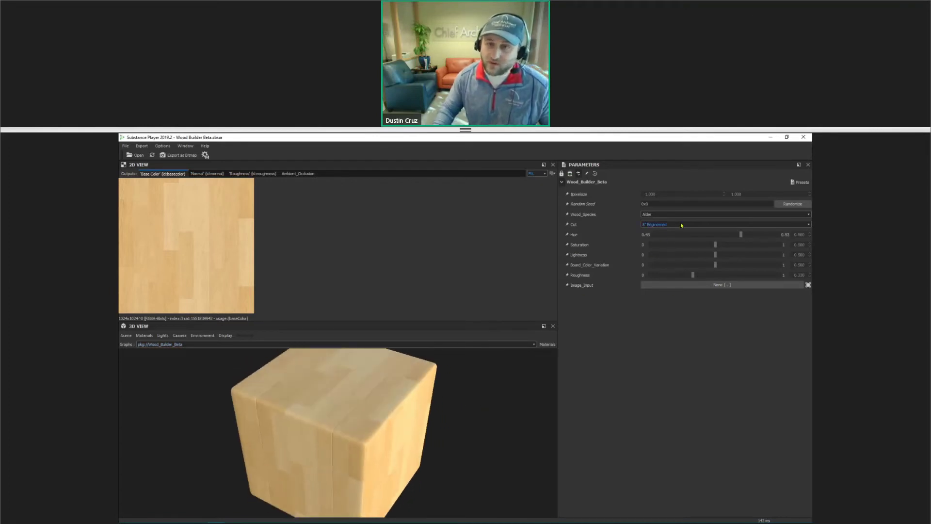
left_click(670, 214)
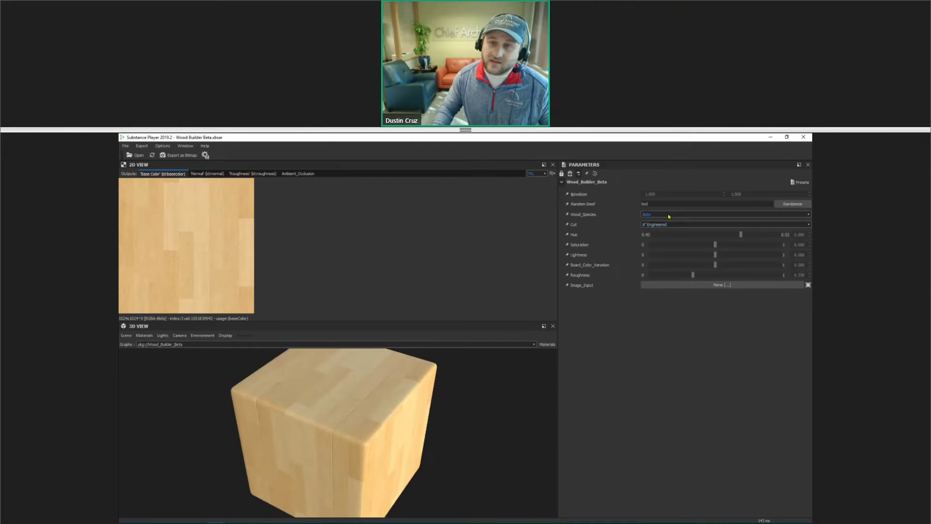
left_click(670, 214)
left_click(659, 234)
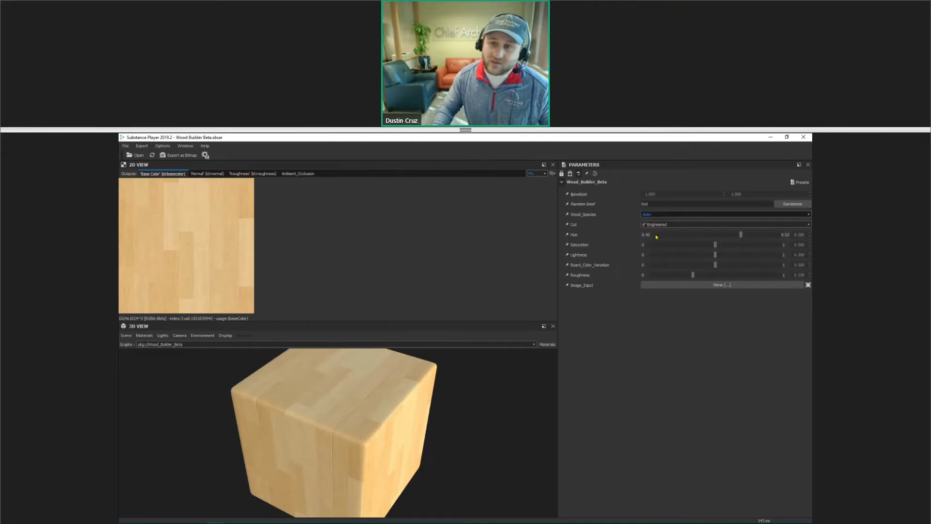
left_click_drag(434, 388, 455, 385)
Try the Oak - Knotty and Pine - Knotty wood species on the cube
left_click(660, 214)
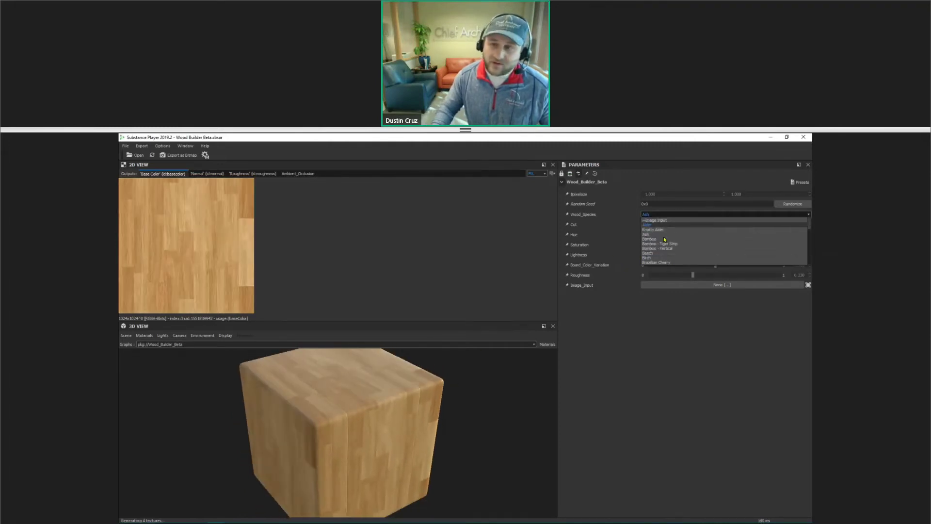
scroll(670, 247, "down", 2)
left_click(669, 253)
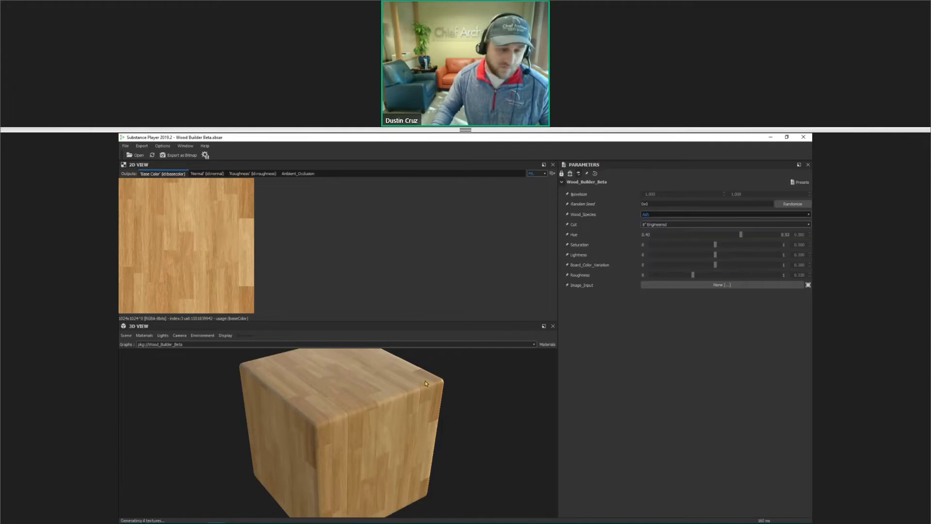
left_click(660, 214)
left_click(660, 215)
left_click(660, 215)
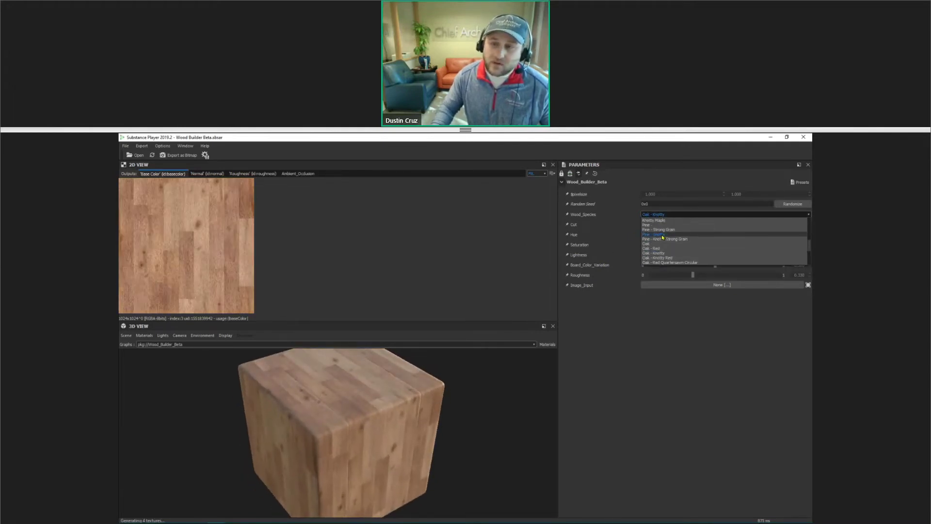
left_click(661, 235)
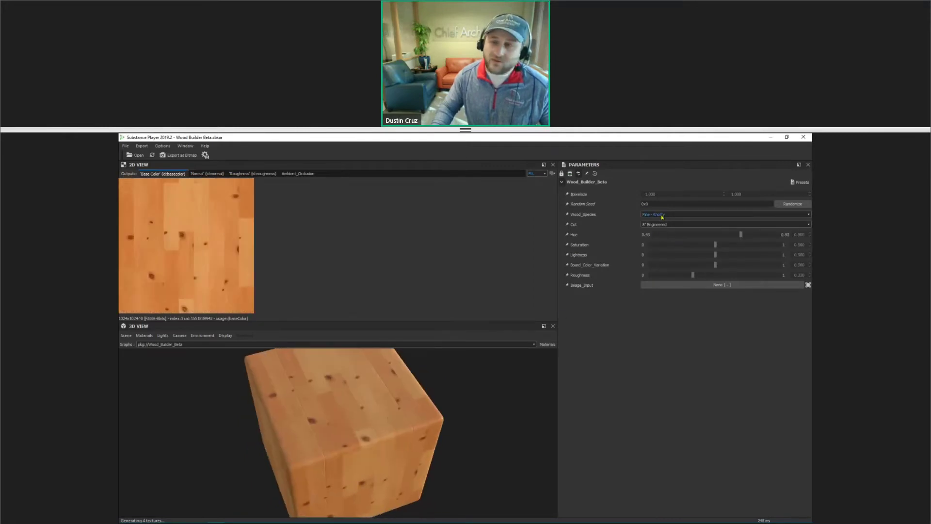
Set the wood species to Oak - Red Quartersawn Circular and view the cube from the front
left_click(662, 216)
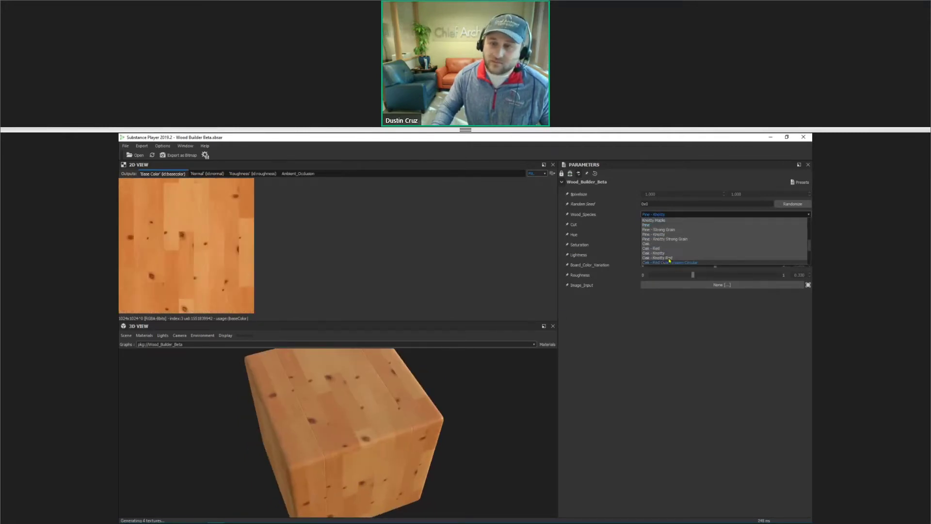
scroll(669, 260, "down", 2)
left_click(664, 239)
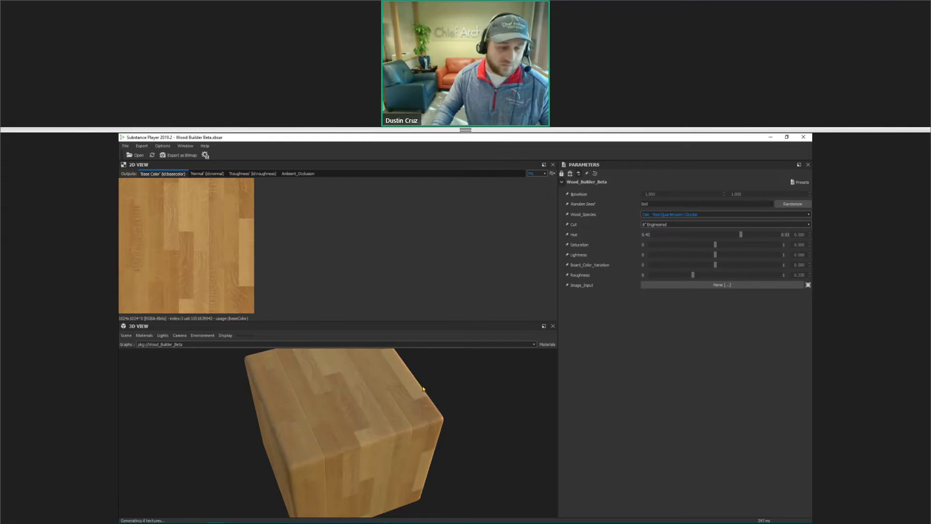
left_click_drag(423, 389, 406, 372)
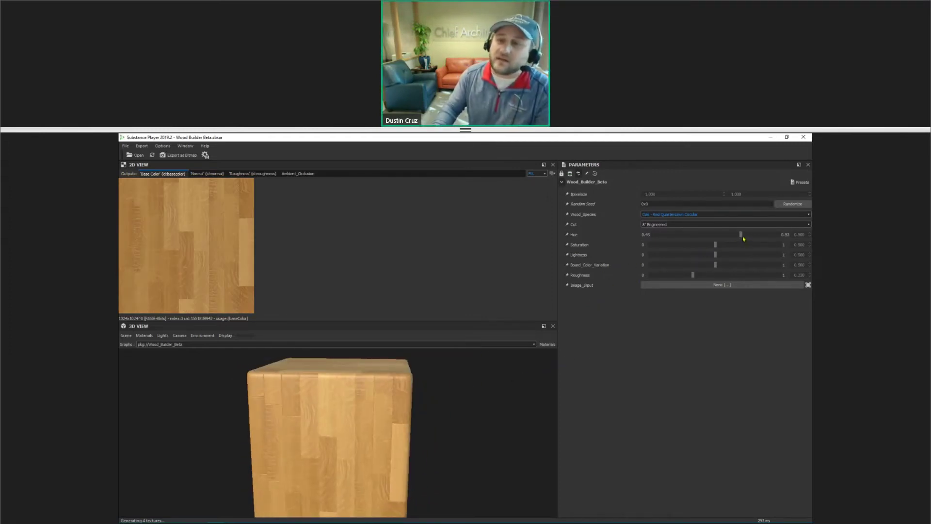
Reduce the wood's saturation to about 0.241, raise its roughness to about 0.407, and inspect the cube's top face
left_click(677, 245)
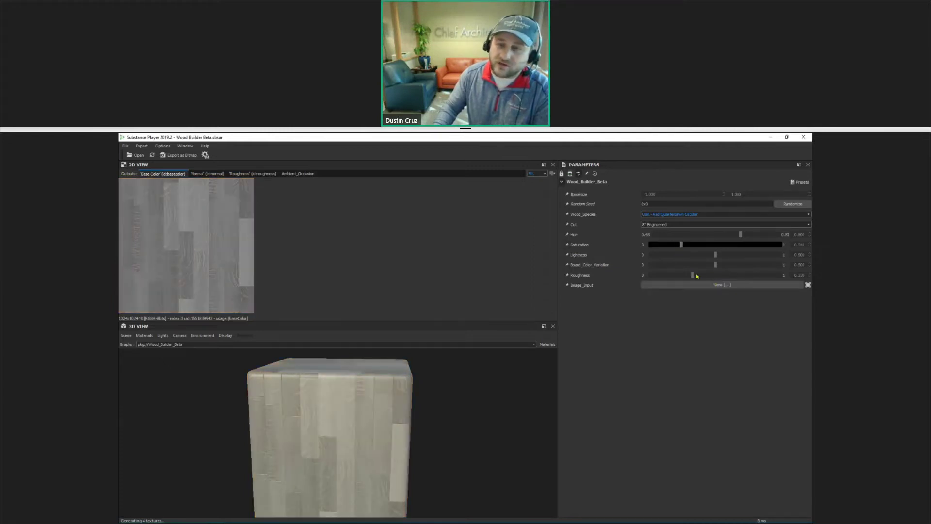
mouse_move(693, 275)
left_mouse_down()
mouse_move(760, 275)
mouse_move(703, 275)
left_mouse_up()
left_click_drag(369, 436, 293, 419)
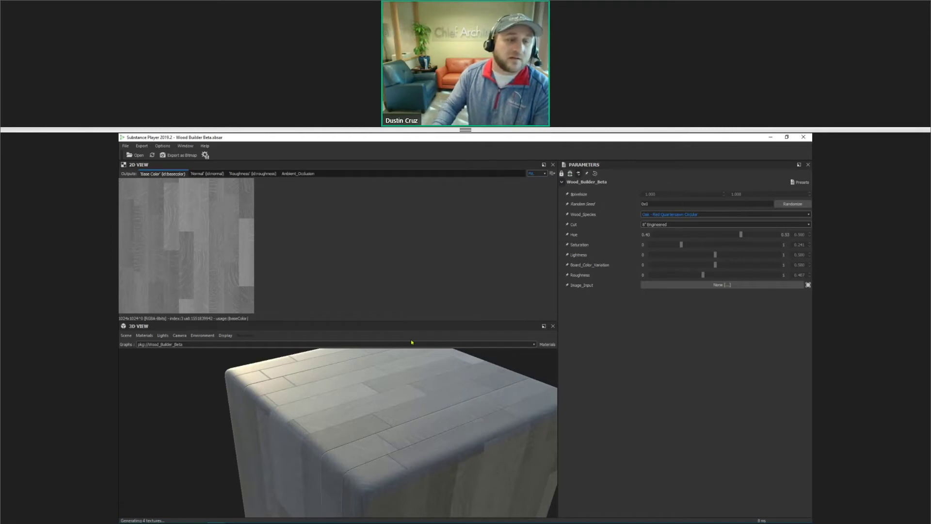
left_click_drag(406, 368, 394, 400)
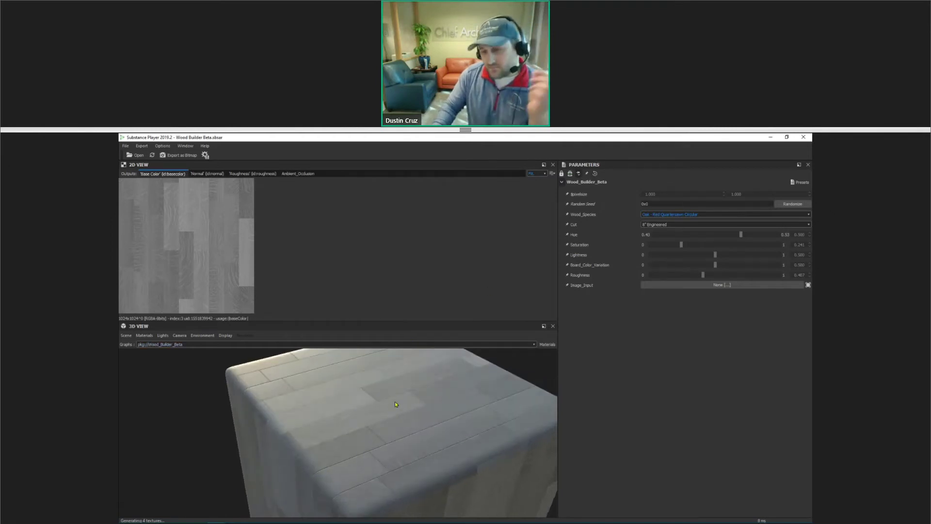
Try the Assorted plank cut on the cube and return the cut to the Engineered option
left_click(656, 226)
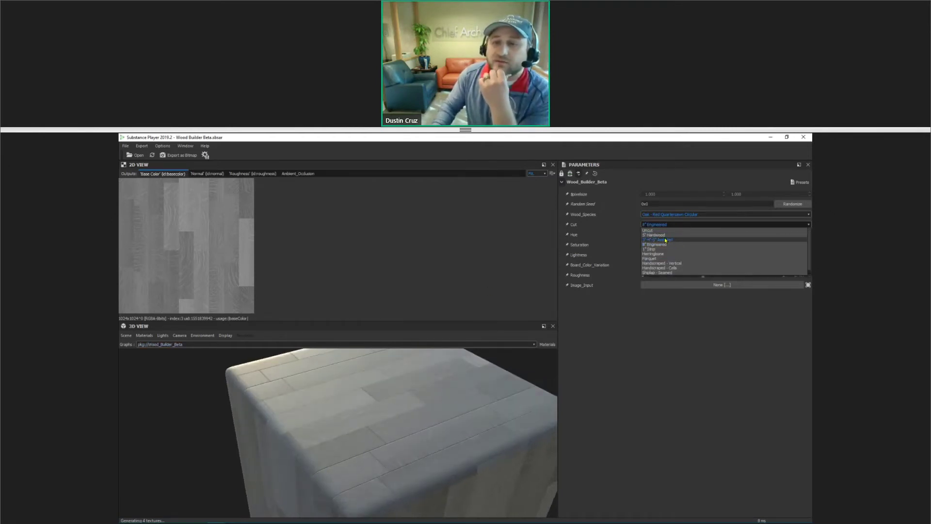
left_click(665, 239)
left_click_drag(446, 363, 393, 406)
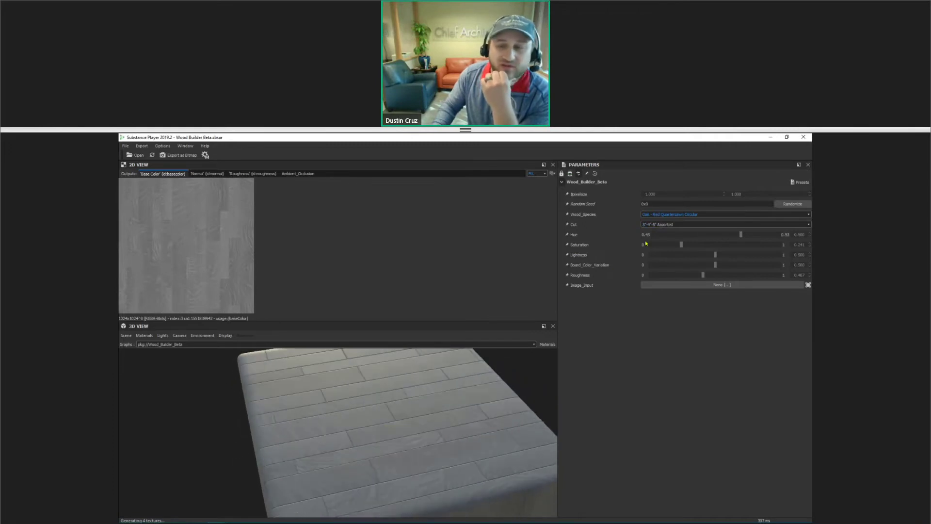
left_click(665, 225)
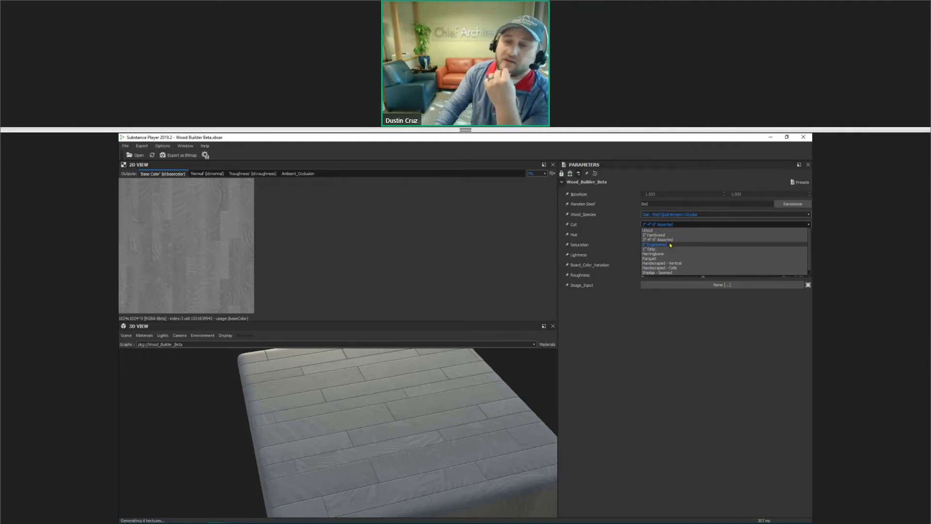
left_click(670, 245)
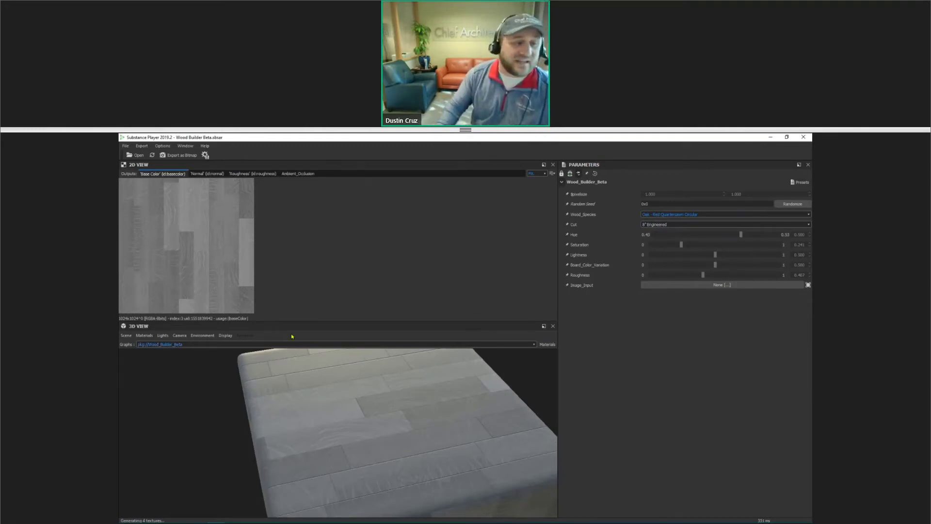
left_click_drag(430, 387, 369, 440)
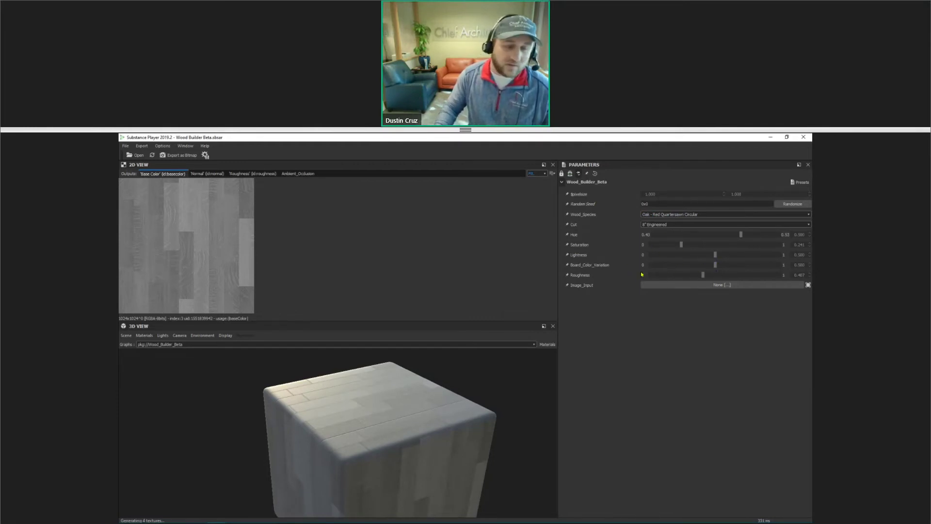
Reload the Wood Builder material to restore its default settings and view the cube from another side
left_click(151, 155)
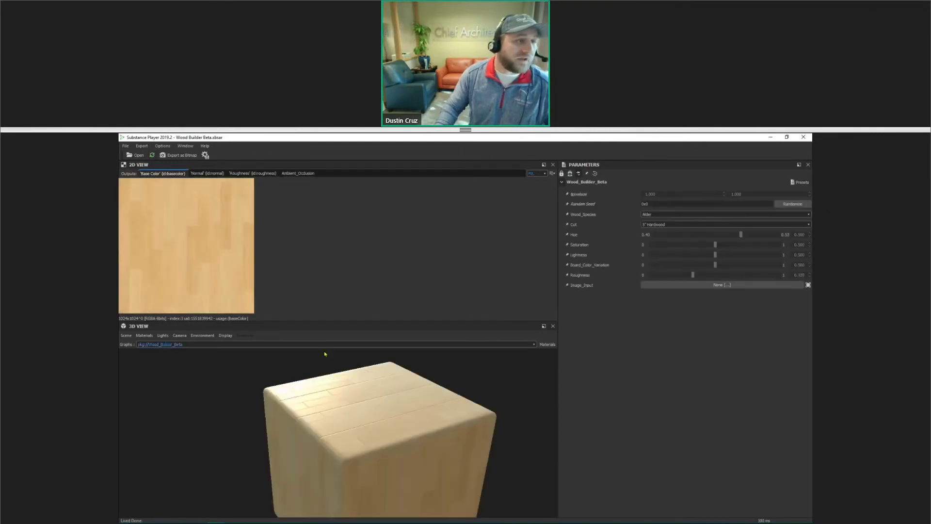
left_click_drag(392, 433, 322, 411)
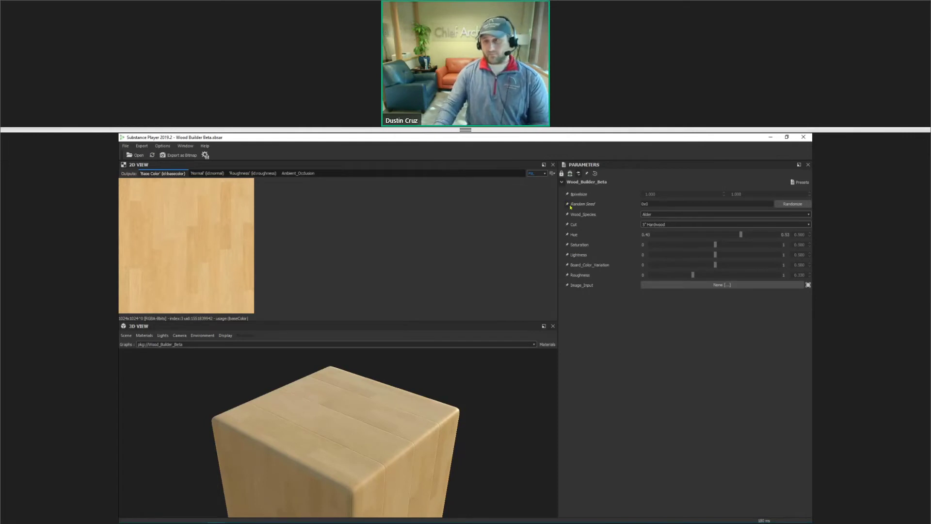
Switch to the Chief Architect bathroom project and look over the patterned floor tiles in the camera view
left_click(770, 137)
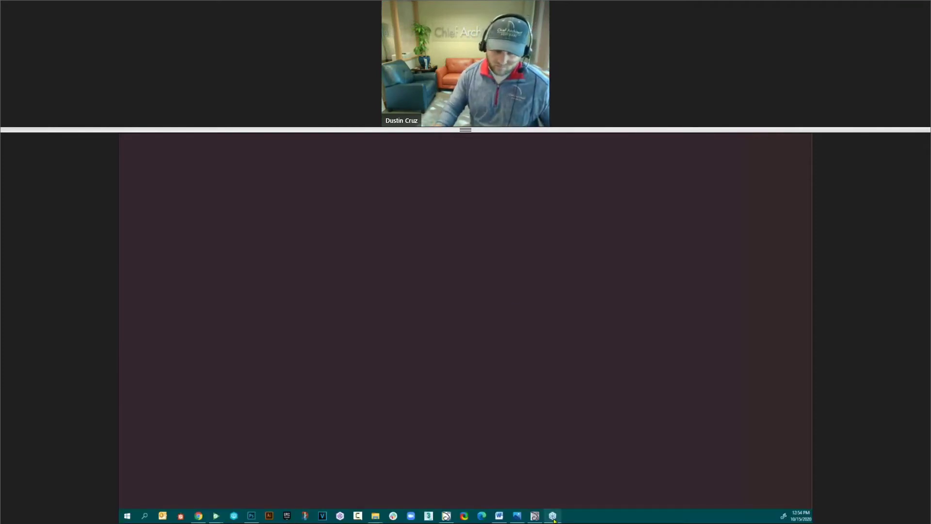
left_click(534, 512)
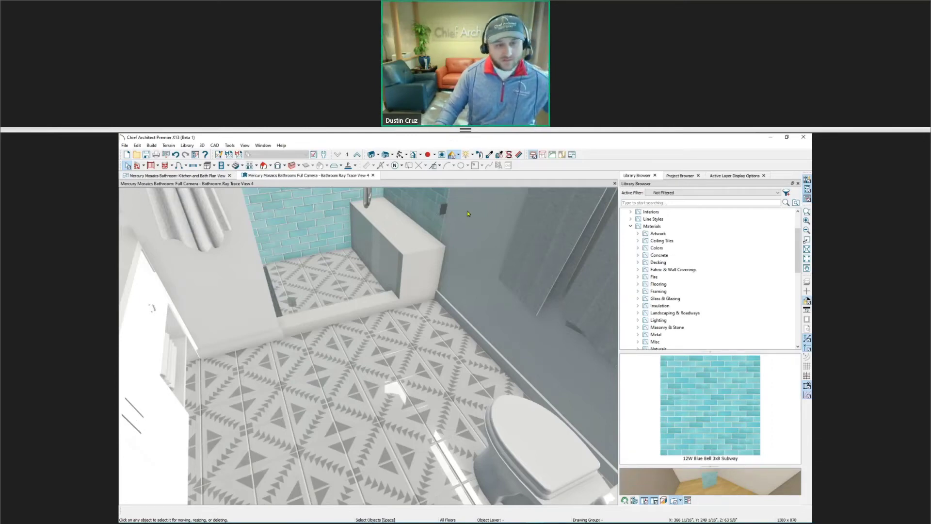
scroll(396, 303, "up", 3)
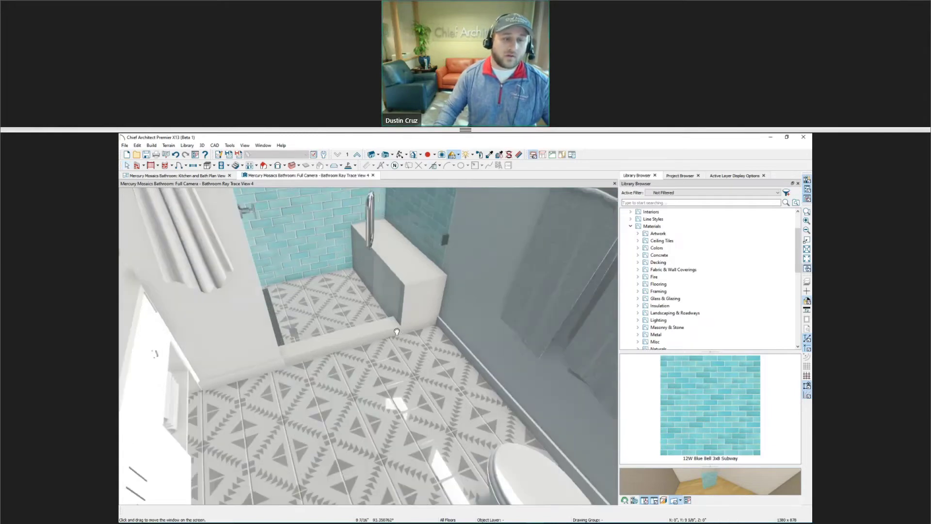
scroll(393, 304, "up", 3)
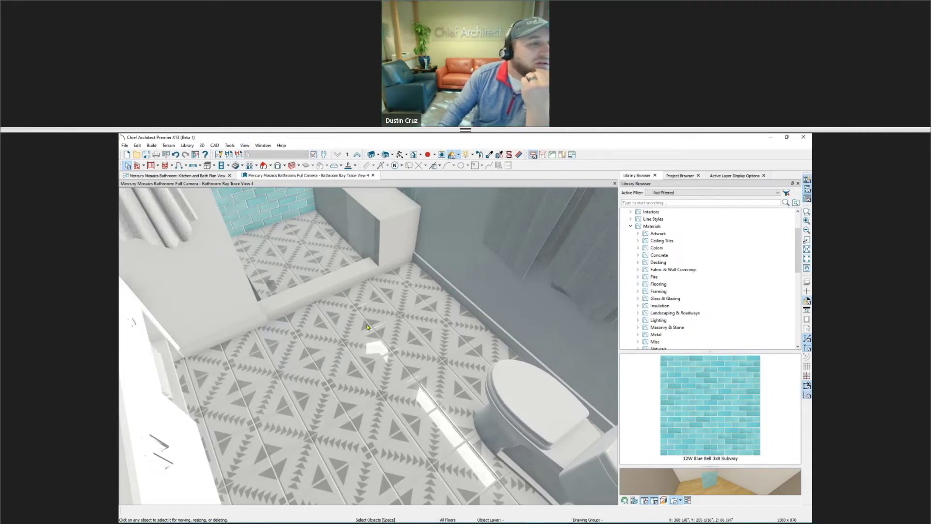
middle_click_drag(370, 340, 390, 368)
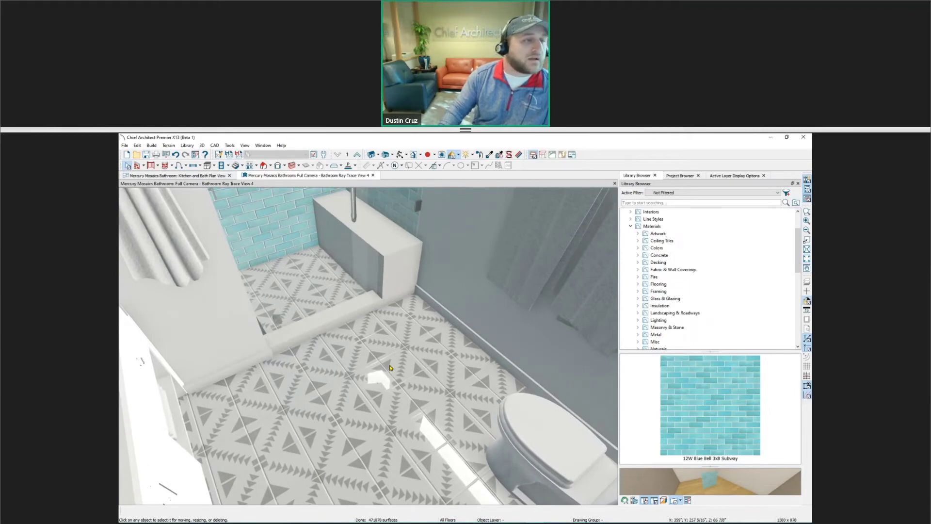
Go to the Kitchen and Bath plan view and open the Bathroom Ray Trace View 8 camera in the Backsplash plan
left_click(183, 176)
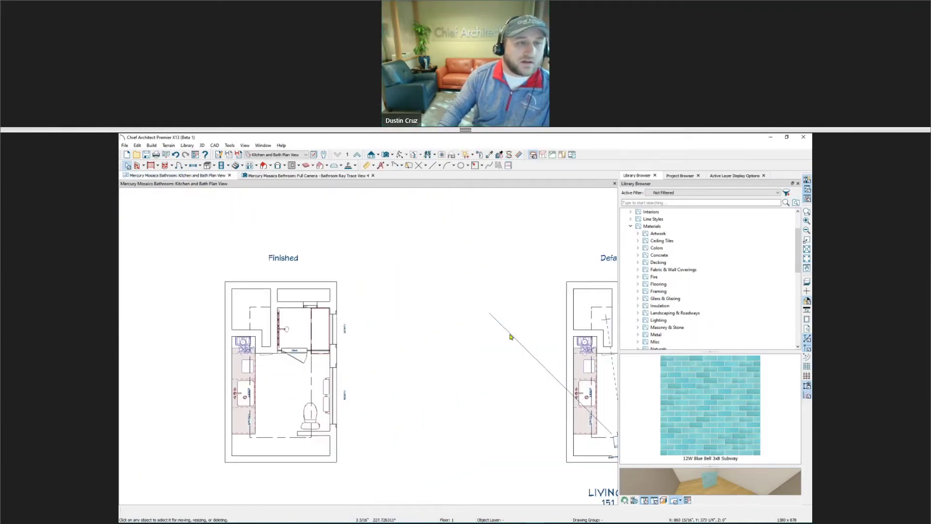
middle_click_drag(510, 336, 194, 293)
scroll(432, 328, "up", 3)
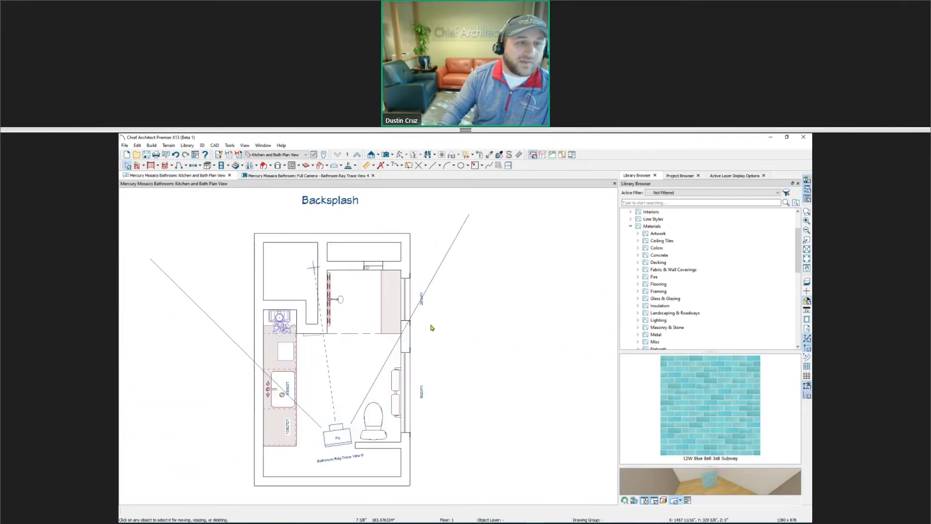
middle_click_drag(437, 321, 300, 335)
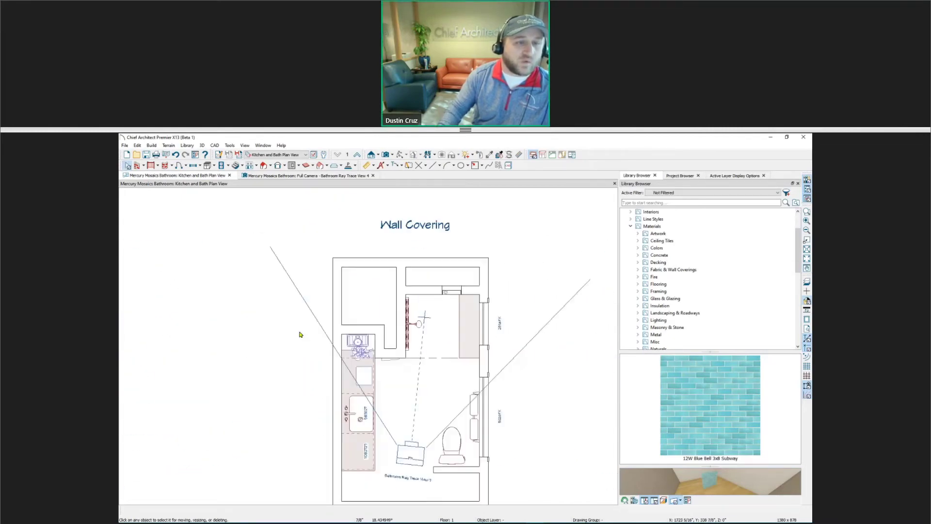
scroll(300, 335, "down", 3)
scroll(271, 446, "up", 6)
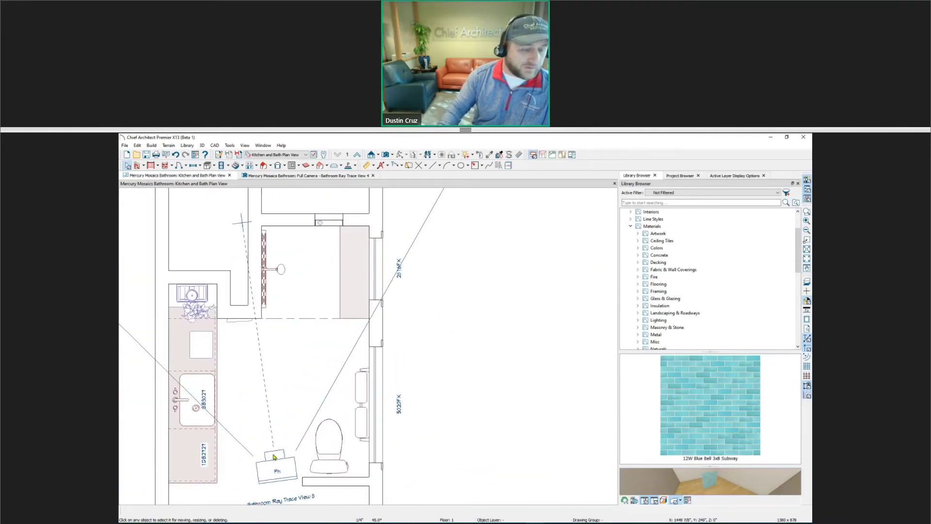
double_click(274, 457)
Select the narrow custom backsplash around the shower niche and view the bathroom down to its patterned floor
scroll(407, 366, "up", 3)
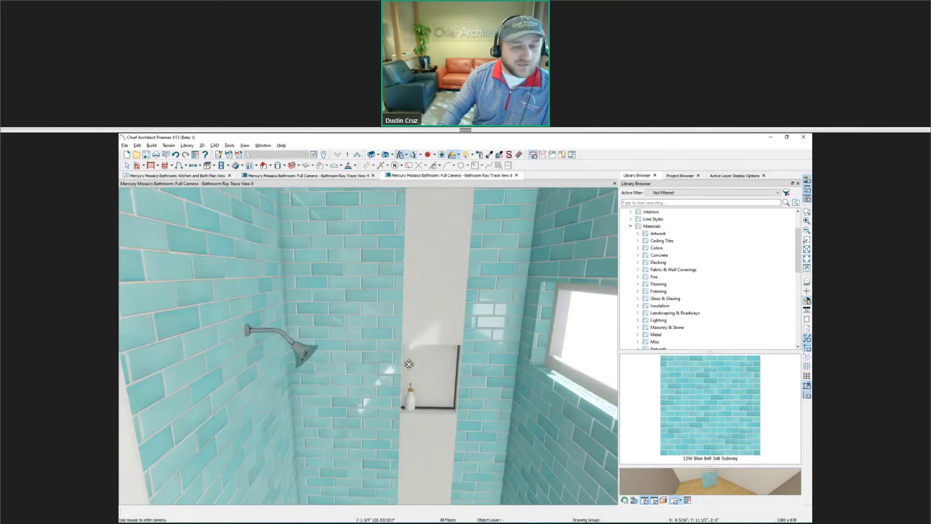
left_click(432, 299)
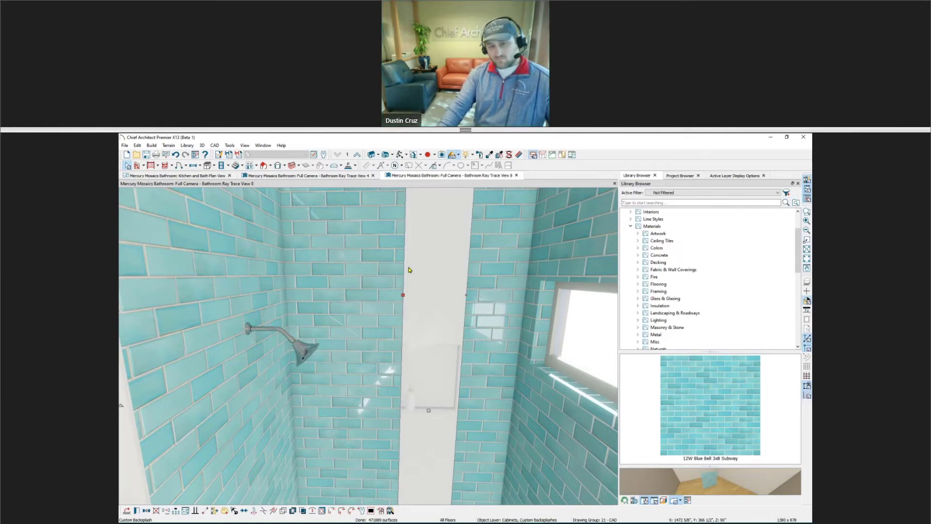
scroll(419, 363, "down", 10)
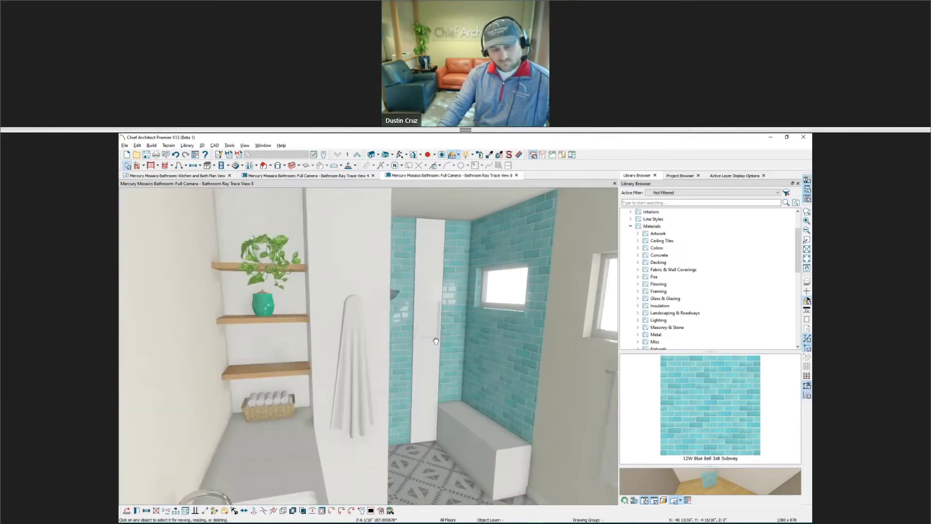
left_click_drag(402, 335, 391, 416)
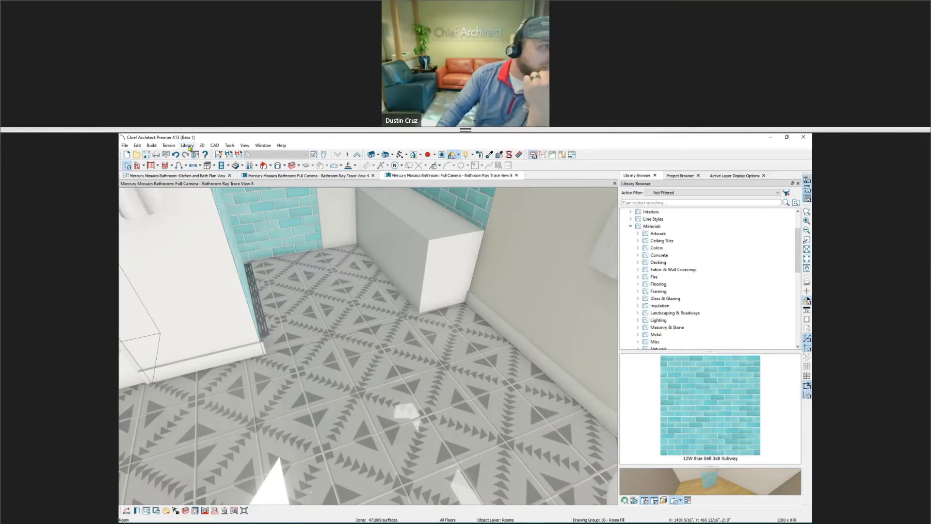
Draw a rectangular floor material region over part of the patterned bathroom floor and view it from another angle
left_click(151, 146)
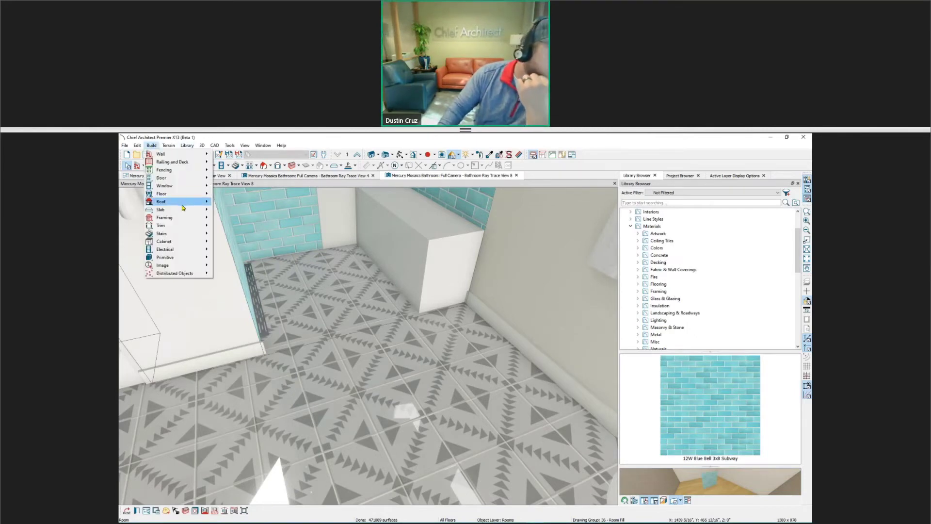
mouse_move(182, 198)
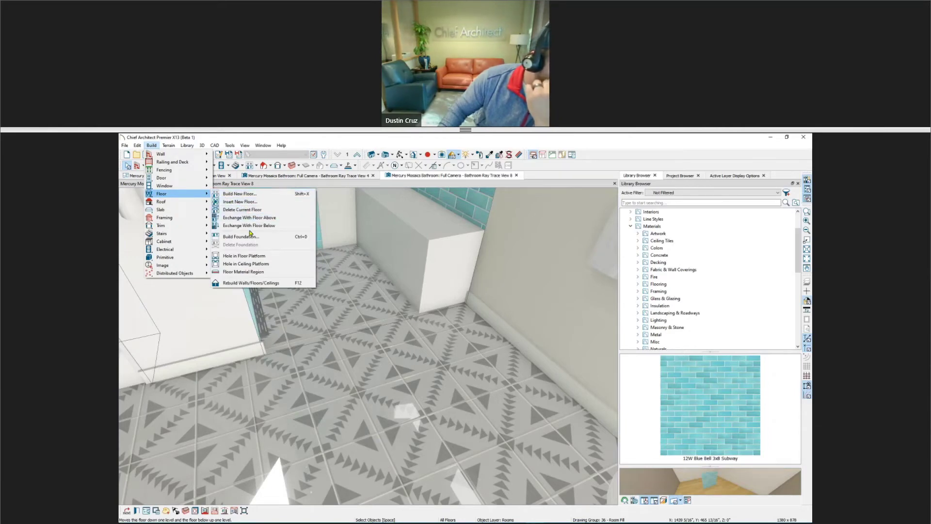
left_click(250, 273)
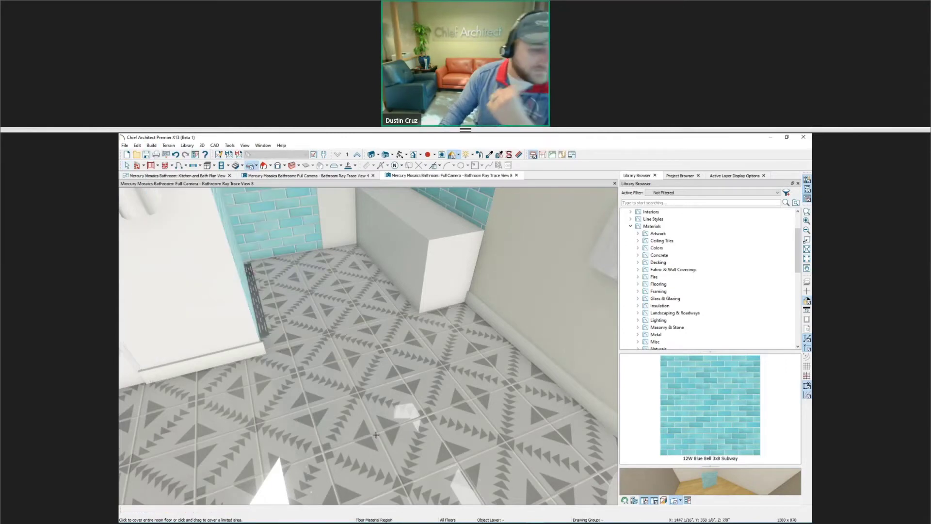
mouse_move(297, 372)
left_mouse_down()
mouse_move(450, 451)
mouse_move(506, 440)
left_mouse_up()
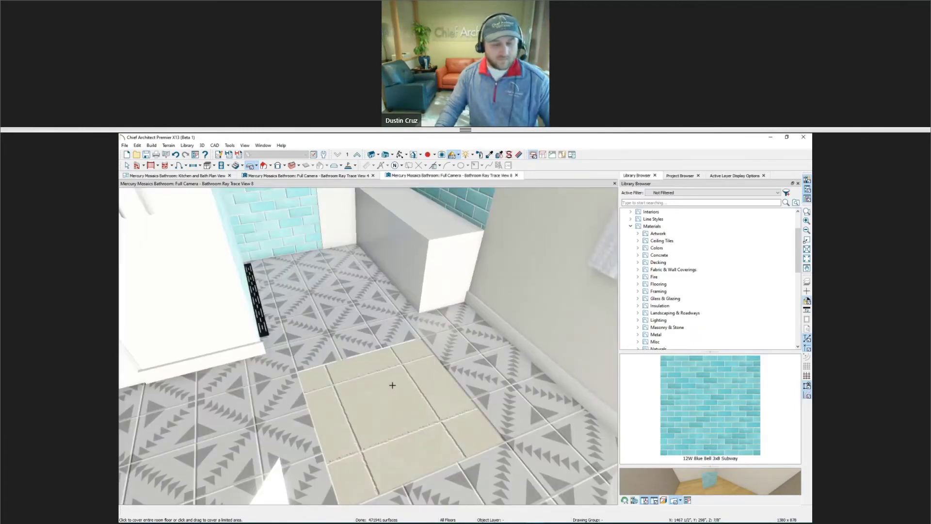
scroll(676, 310, "down", 5)
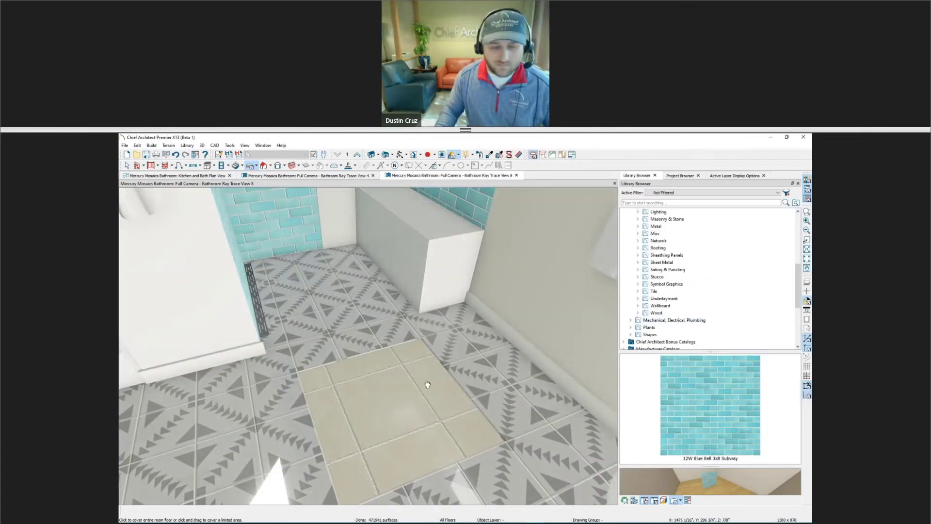
middle_click_drag(426, 384, 380, 420)
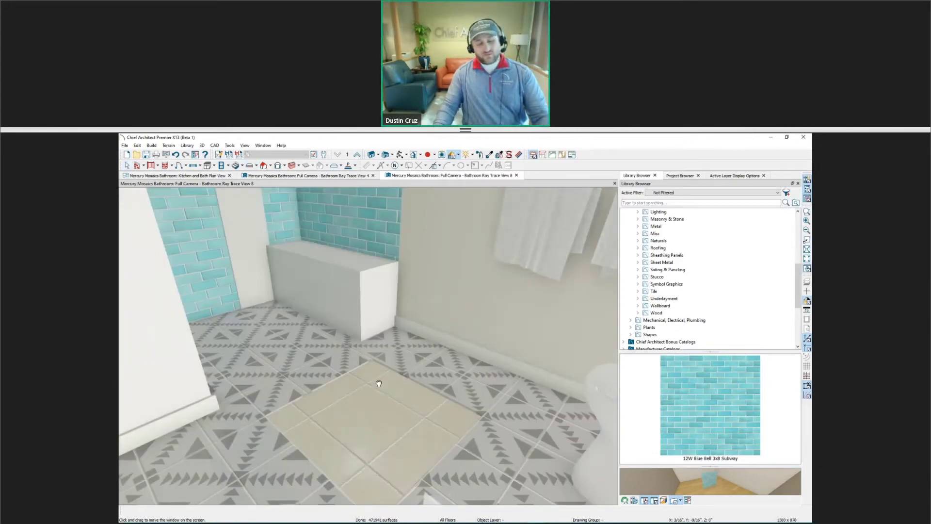
middle_click_drag(378, 380, 383, 405)
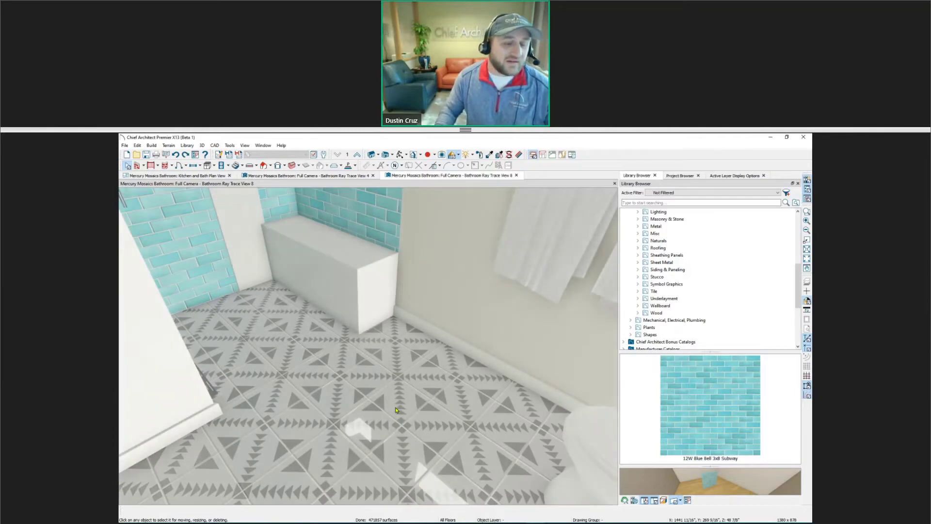
middle_click_drag(395, 410, 380, 393)
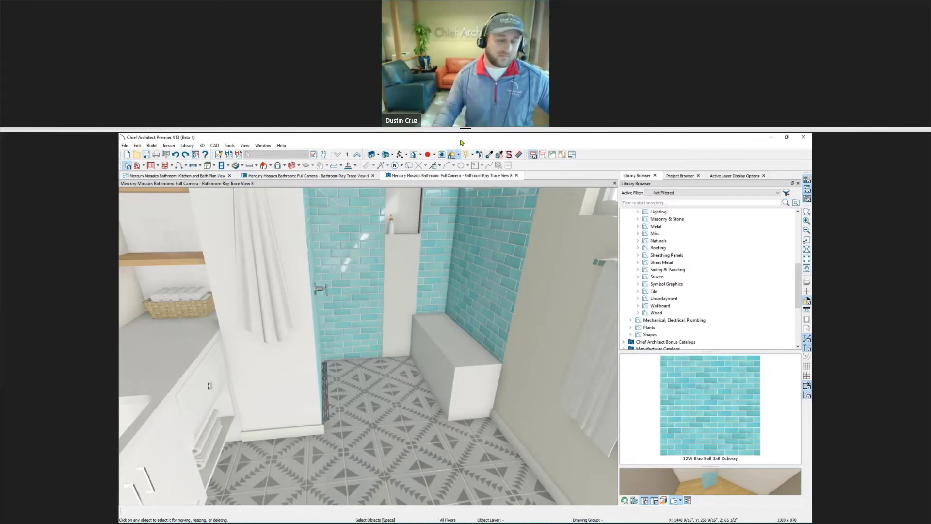
mouse_move(230, 518)
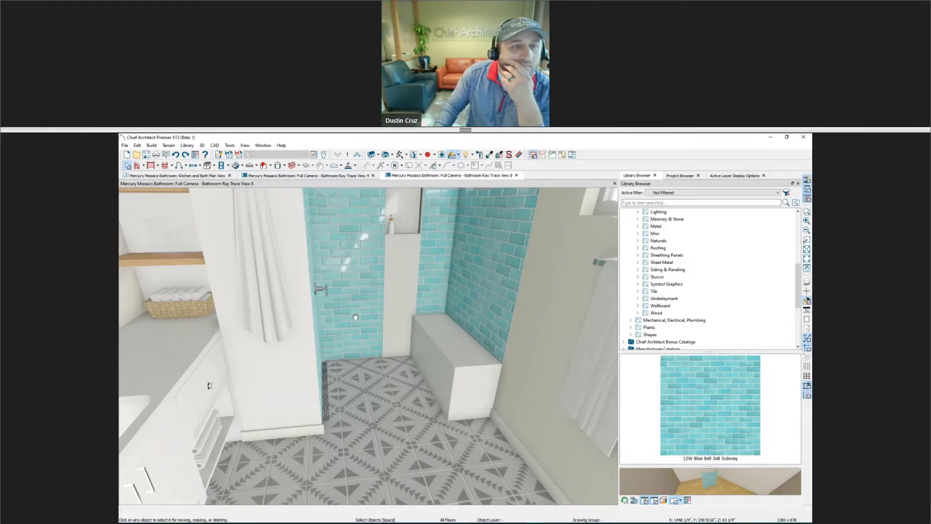
middle_click_drag(356, 316, 344, 339)
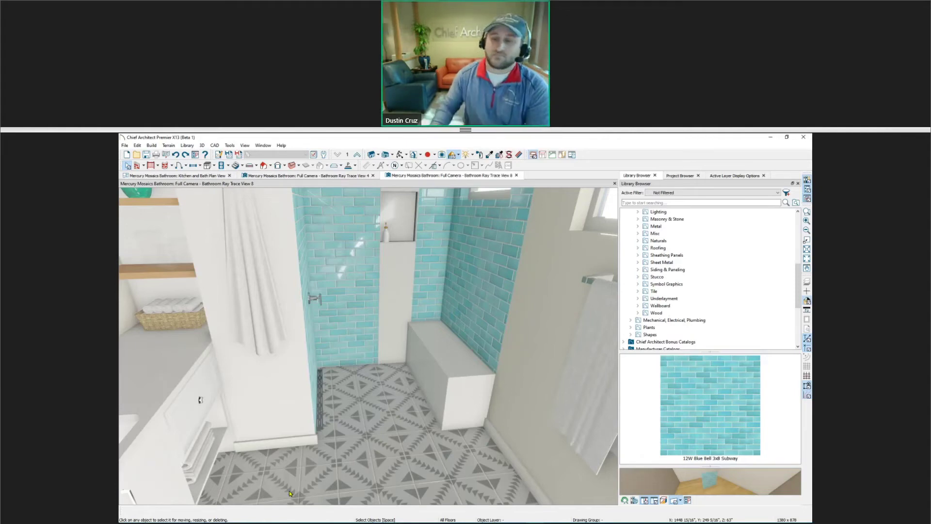
Collapse the Materials folder of the Chief Architect Core Catalogs in the library
scroll(702, 320, "up", 3)
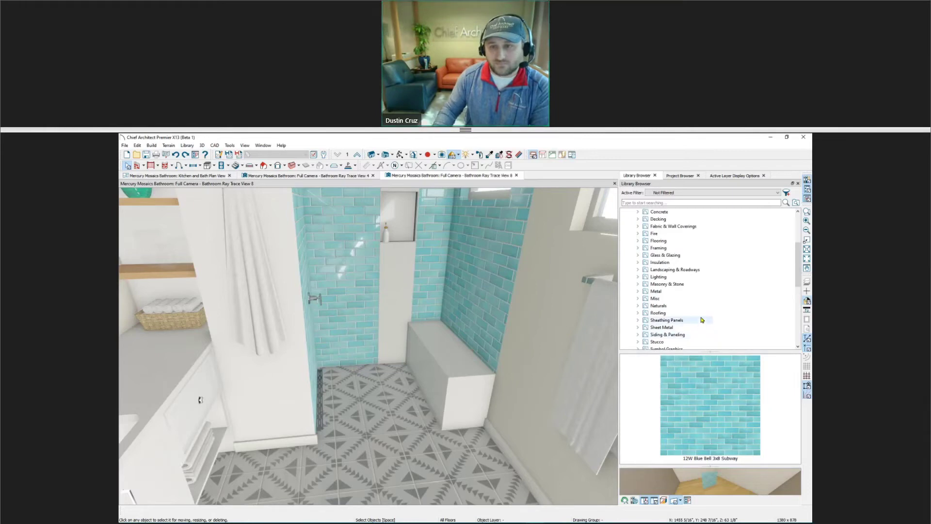
scroll(701, 320, "up", 4)
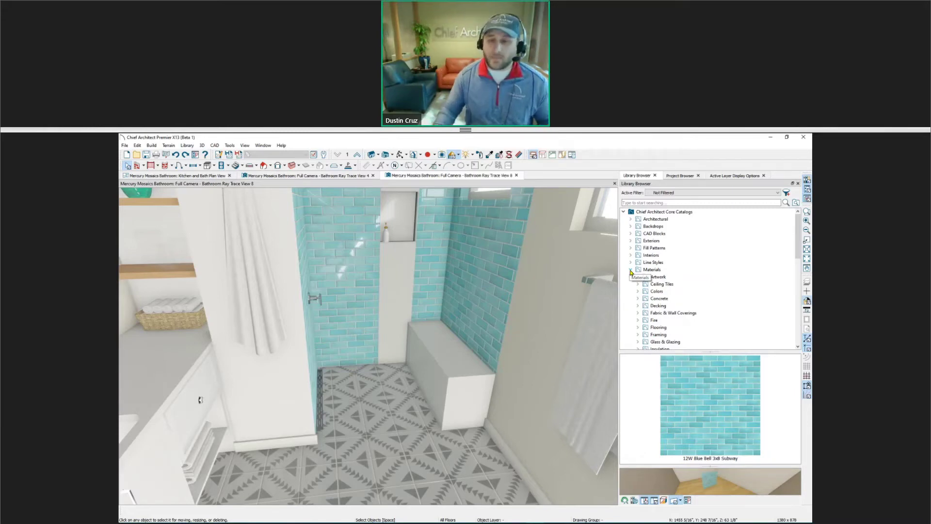
left_click(631, 270)
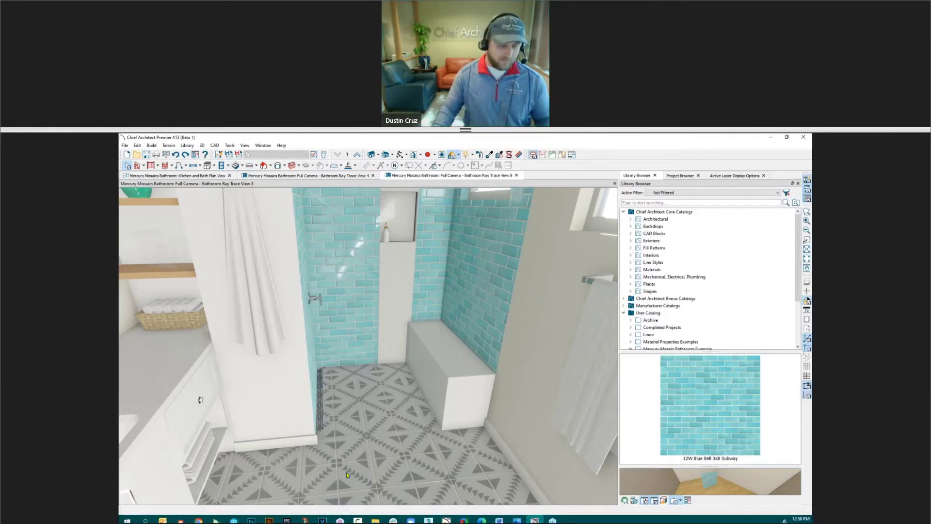
Switch to the Substance Player window that holds the Tile_Builder.sbsar material
left_click_drag(352, 456, 364, 422)
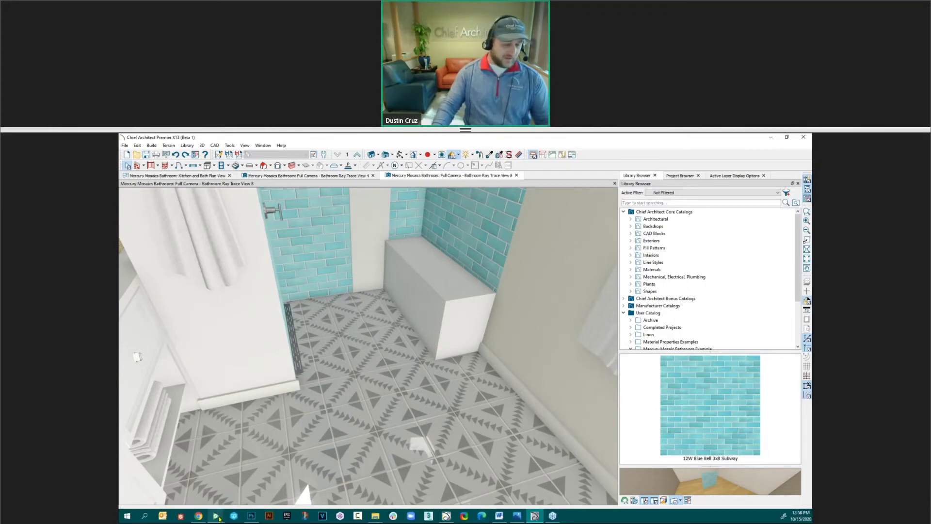
mouse_move(216, 516)
left_click(240, 487)
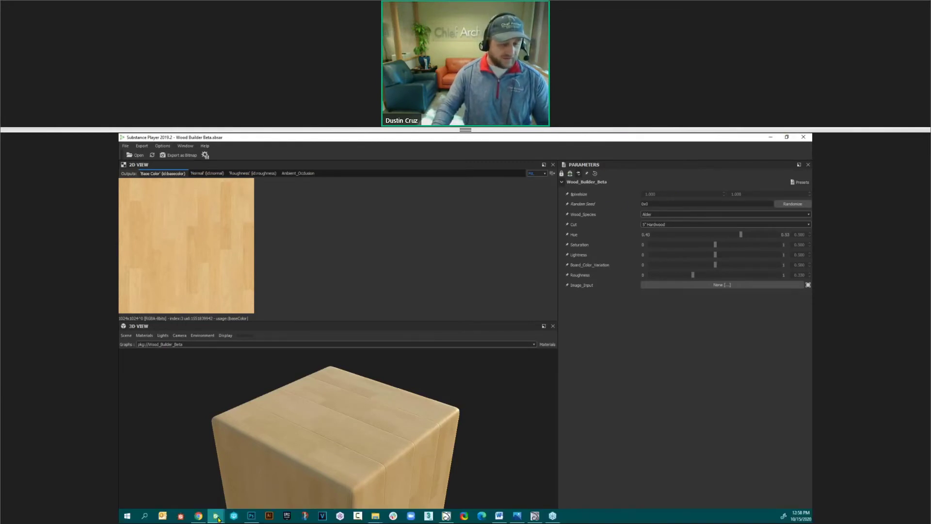
left_click(218, 519)
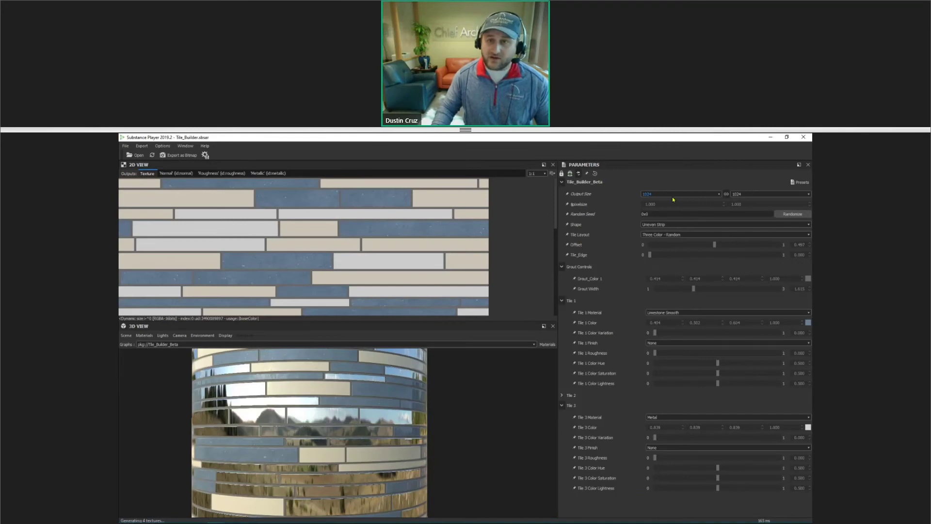
Inspect the tiled cylinder from several sides and set the Tile Builder texture's output size to 256
scroll(333, 415, "down", 3)
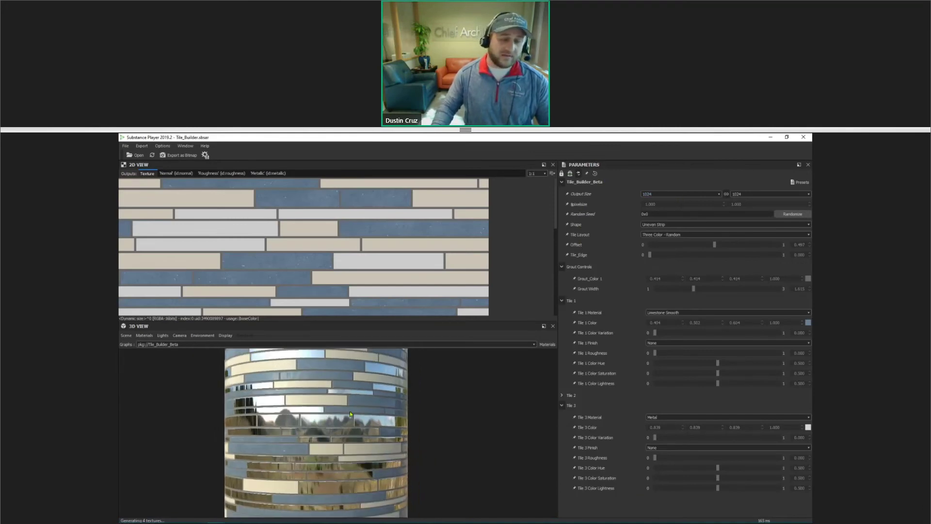
left_click_drag(351, 400, 379, 411)
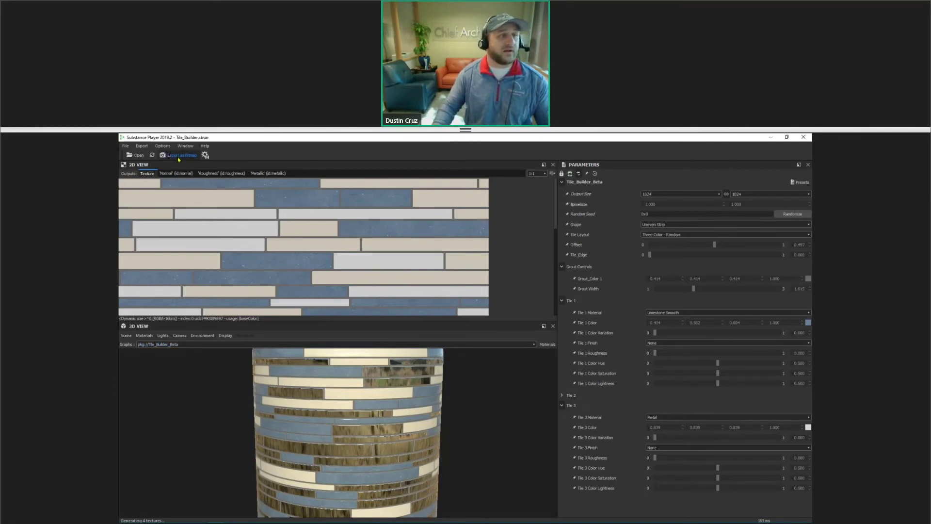
left_click_drag(319, 411, 412, 388)
left_click(660, 195)
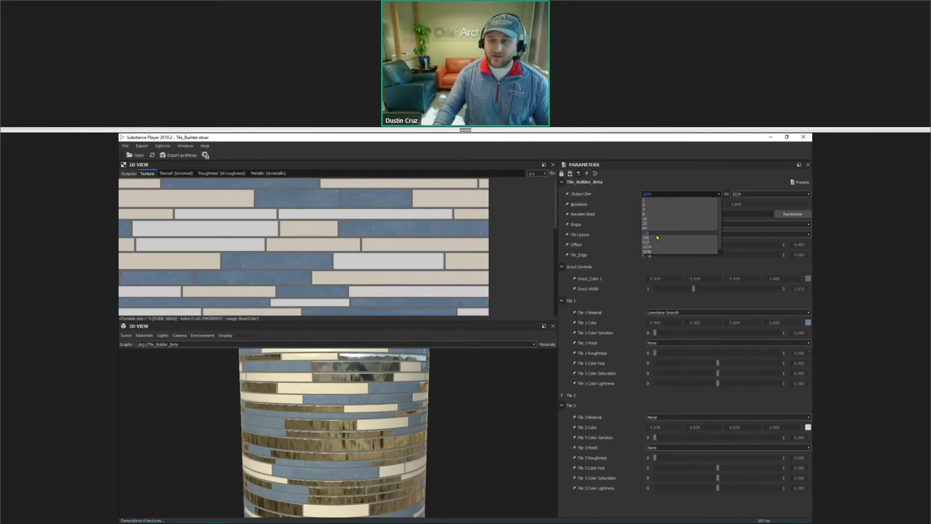
key("Escape")
key("Up")
key("Up")
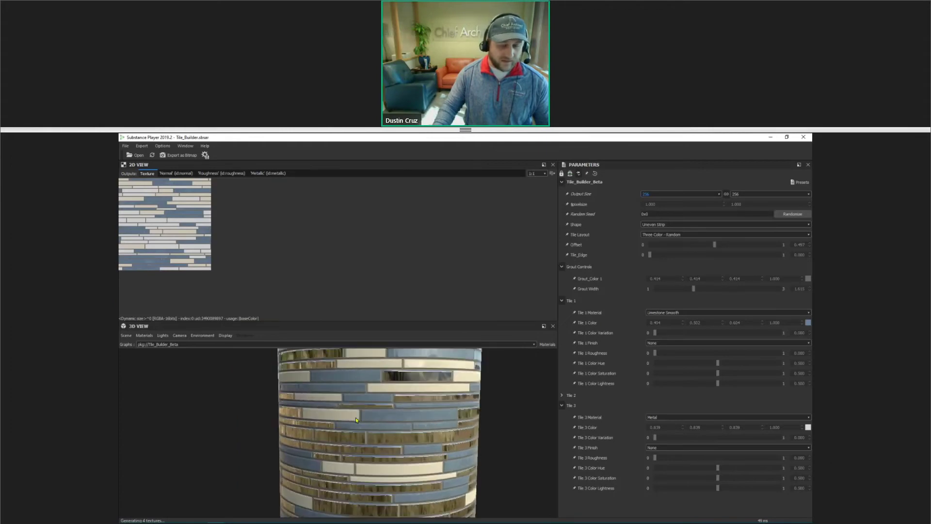
Set the Tile Builder shape to Penny Tile and inspect the round tiles on the cylinder up close
left_click(655, 224)
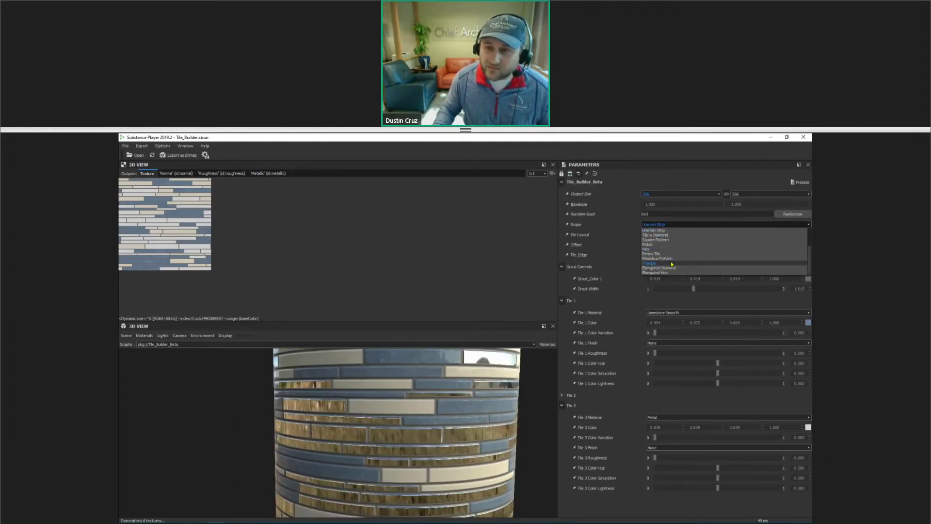
left_click(656, 253)
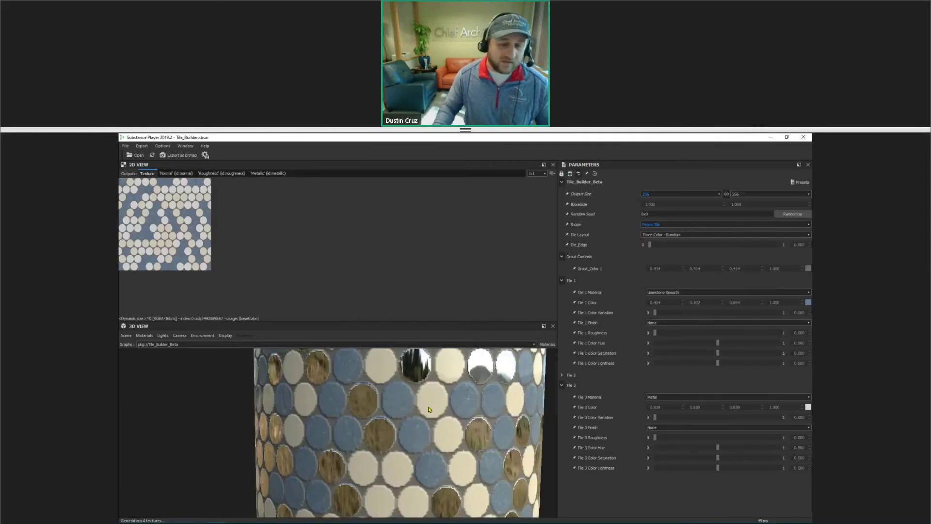
left_click_drag(429, 410, 359, 410)
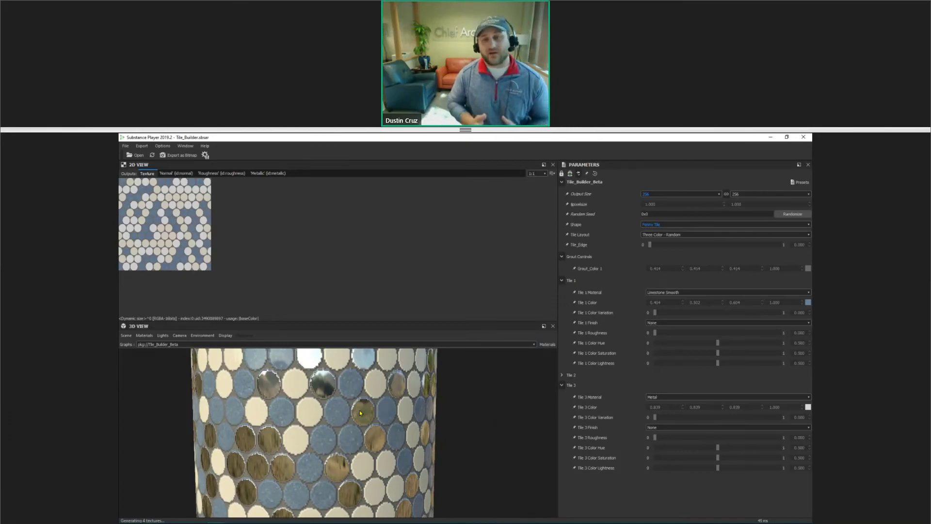
scroll(322, 395, "up", 2)
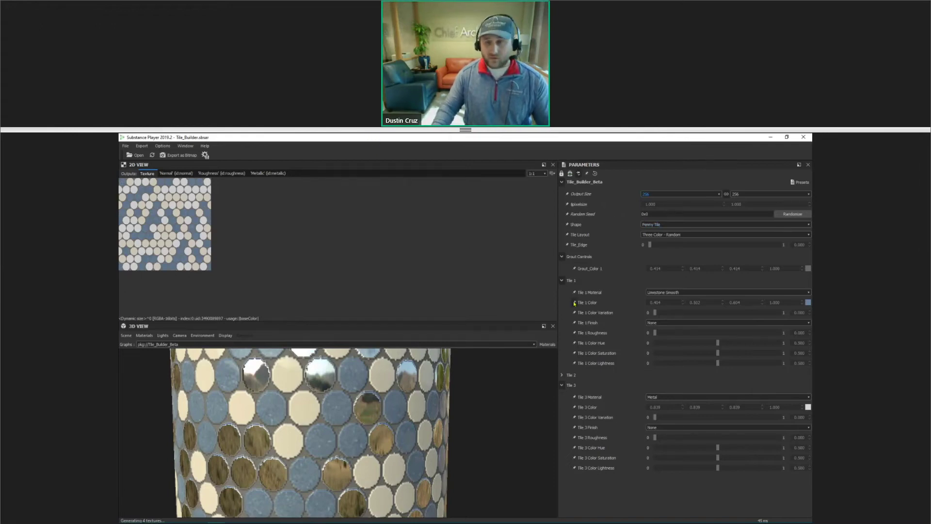
Raise the penny tile texture's output size to 1024 and then to 2048 to compare the tile edges
left_click(666, 195)
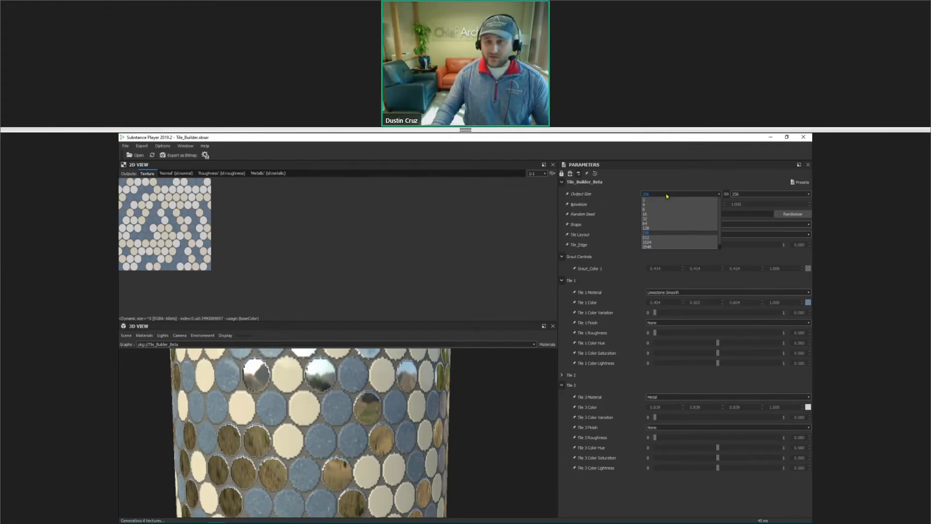
left_click(659, 250)
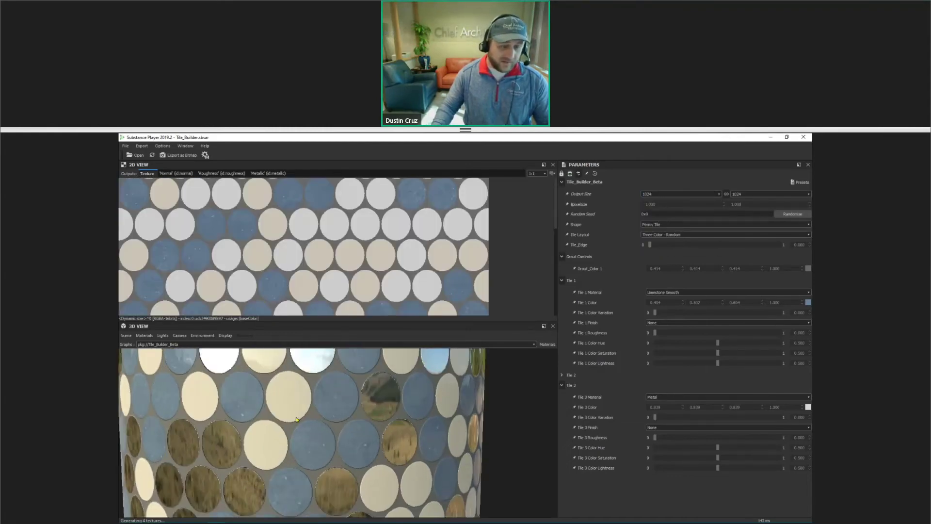
left_click(648, 194)
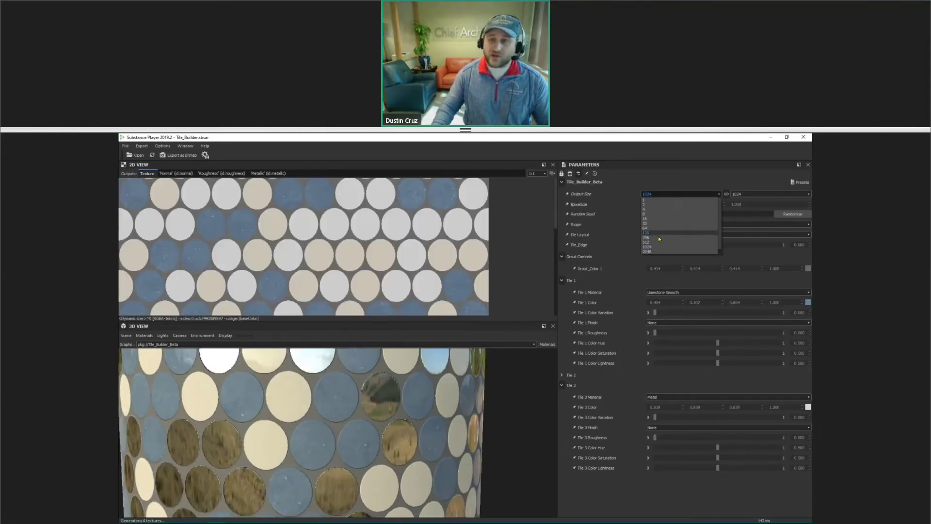
left_click(656, 252)
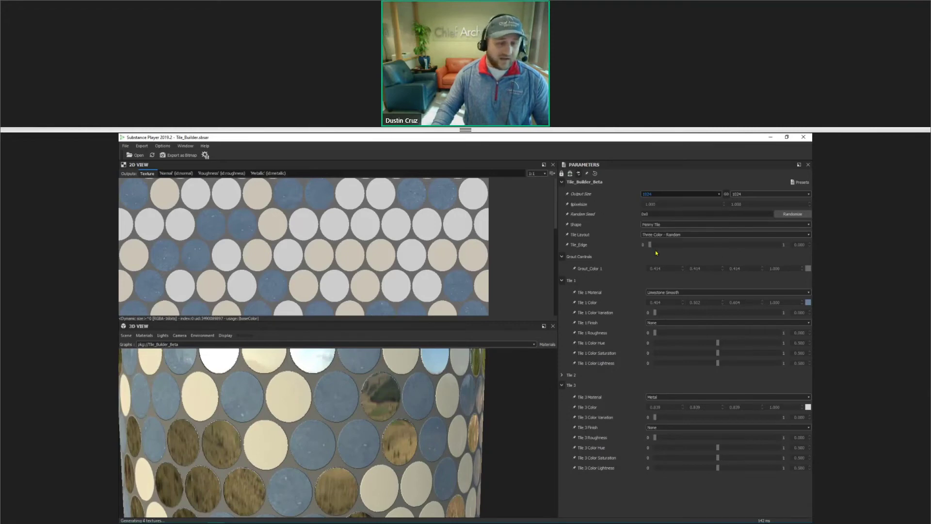
scroll(363, 421, "down", 3)
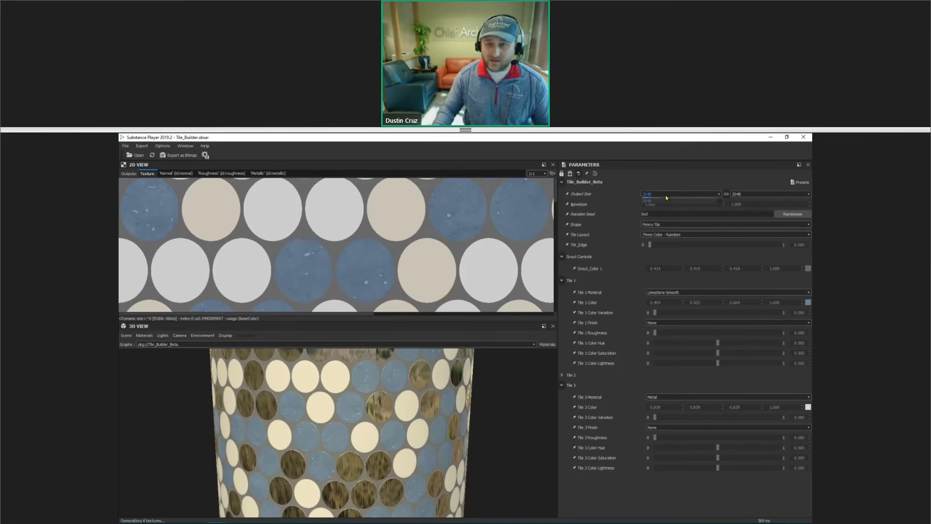
Reduce the penny tile texture's output size to 512 and inspect the tile edges on the cylinder
left_click(650, 194)
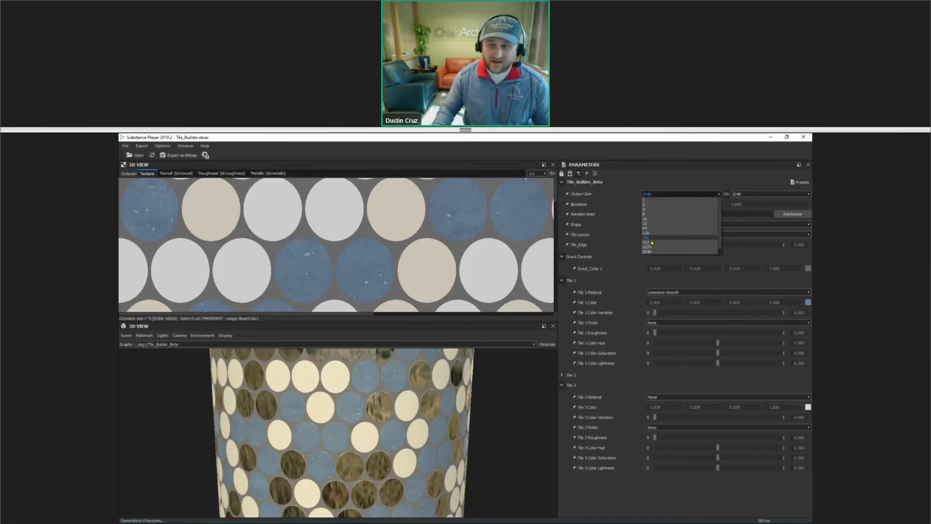
left_click(647, 242)
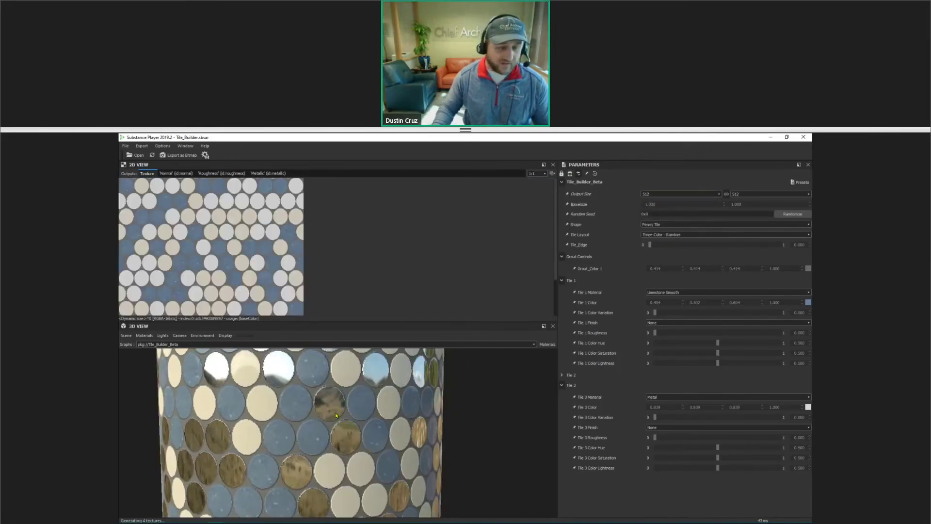
left_click_drag(335, 416, 344, 414)
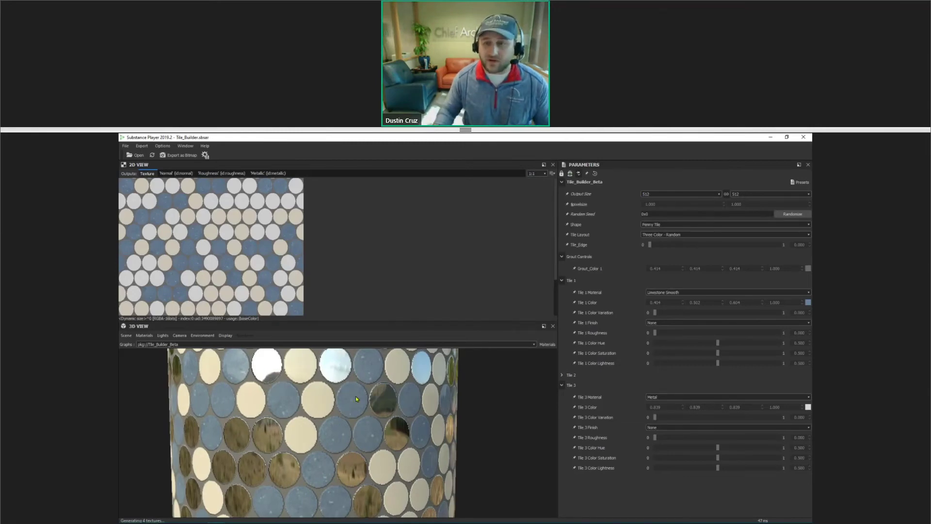
Set the penny tile texture's output size to 2048 and view more of the tiled cylinder
left_click(662, 196)
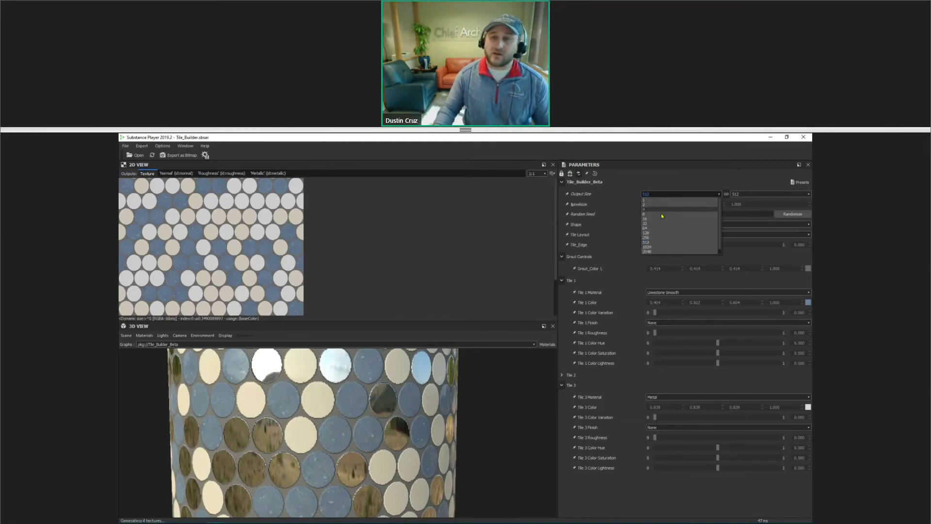
left_click(659, 251)
left_click_drag(314, 435, 377, 424)
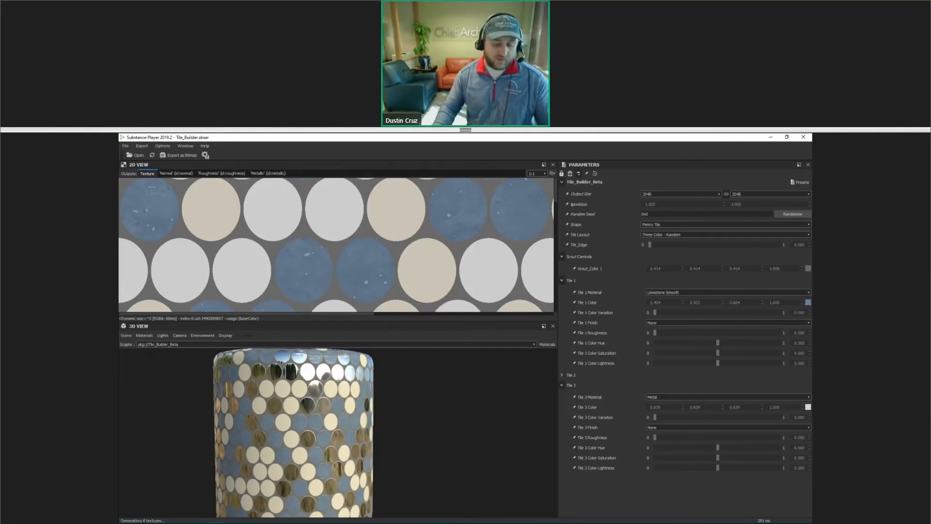
Switch to Chief Architect and examine the texture source file in the bathroom floor's Aztec Floor Tile material definition
left_click(534, 517)
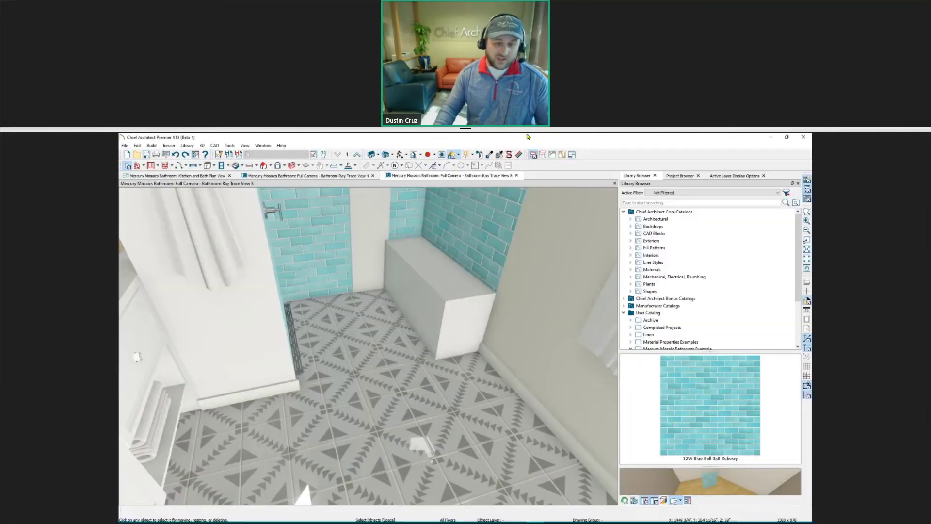
left_click(519, 155)
left_click(433, 450)
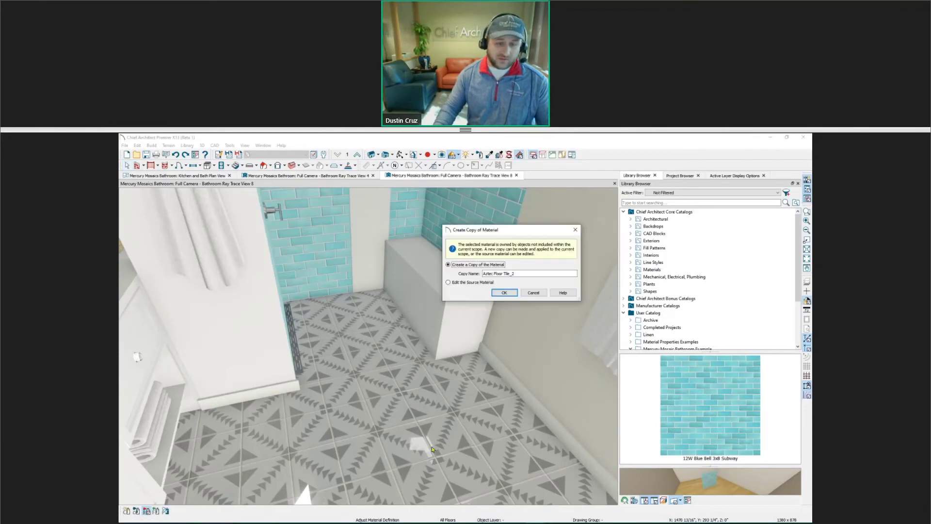
left_click(498, 292)
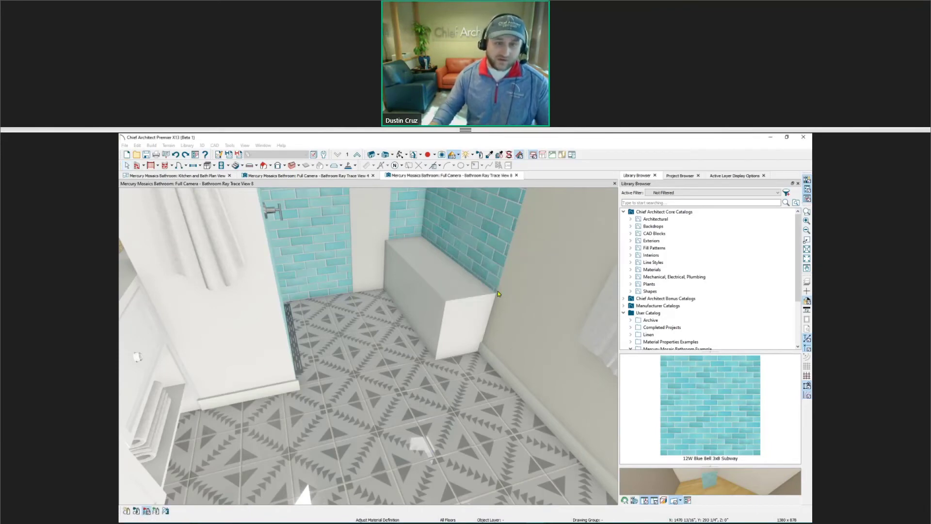
left_click(434, 205)
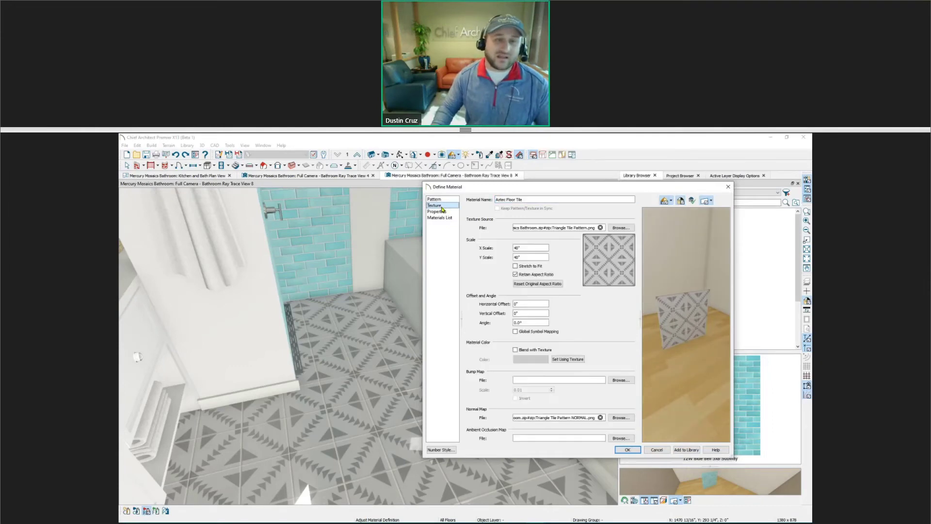
left_click_drag(518, 228, 617, 226)
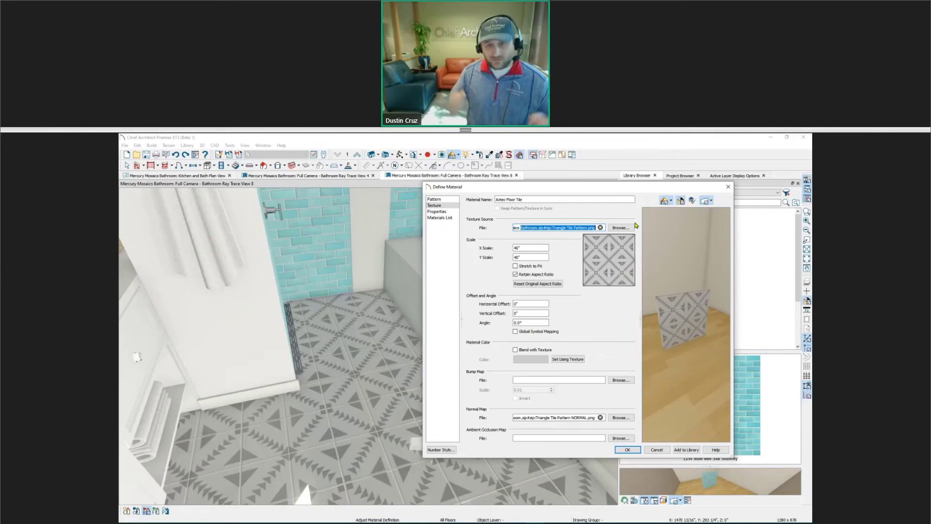
left_click(628, 450)
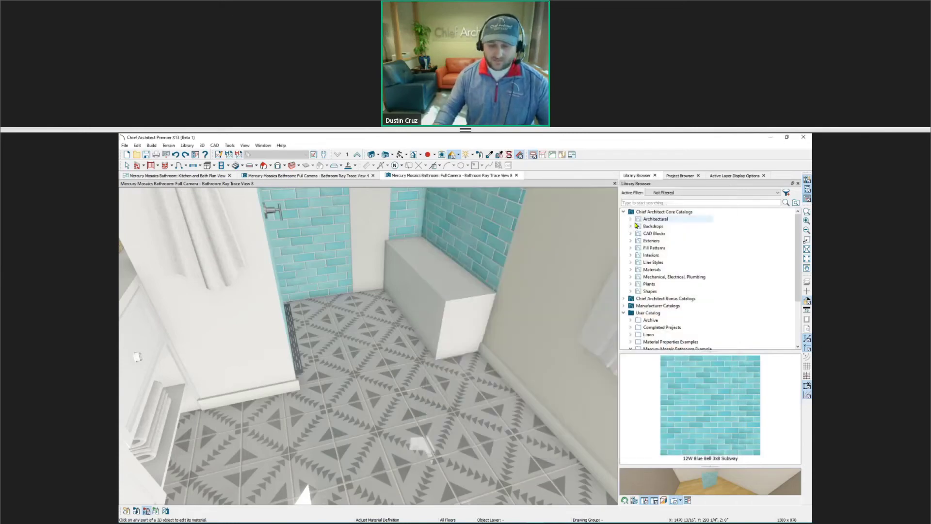
middle_click_drag(407, 405, 371, 329)
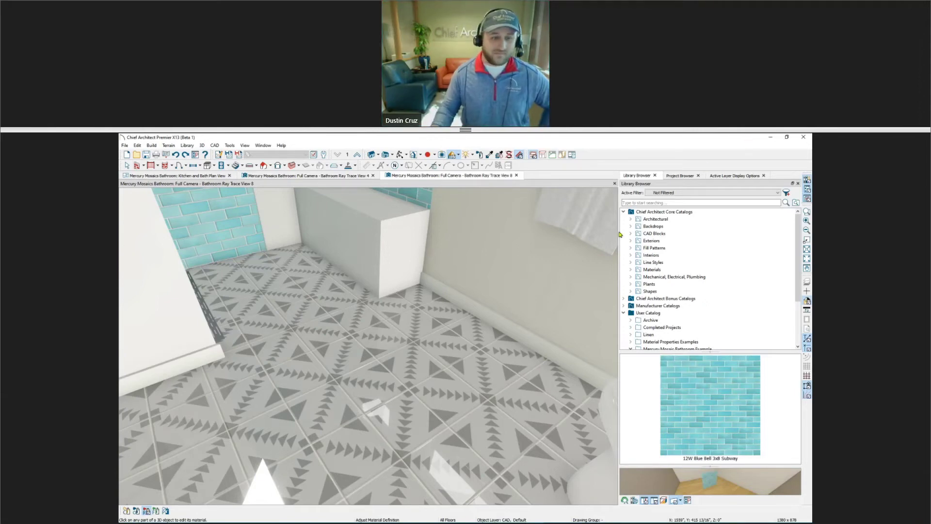
middle_click_drag(449, 290, 409, 345)
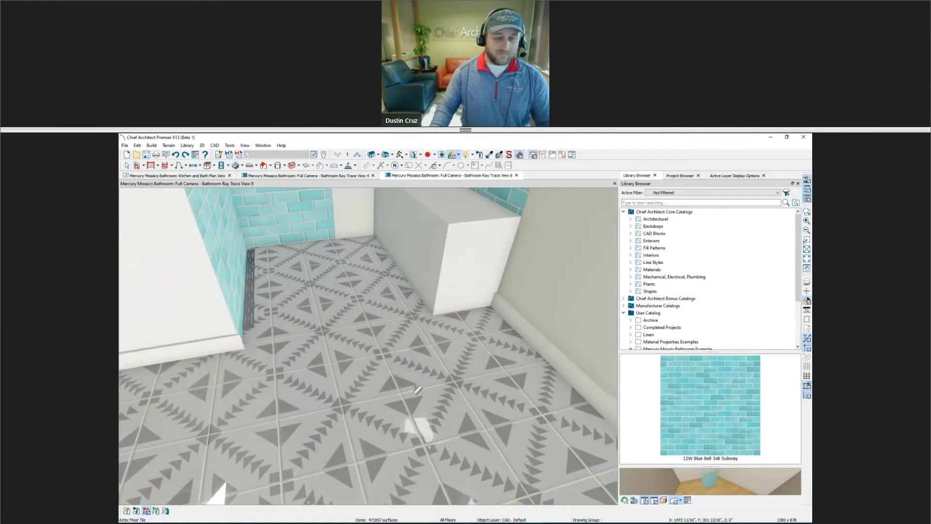
left_click(409, 345)
left_click(533, 293)
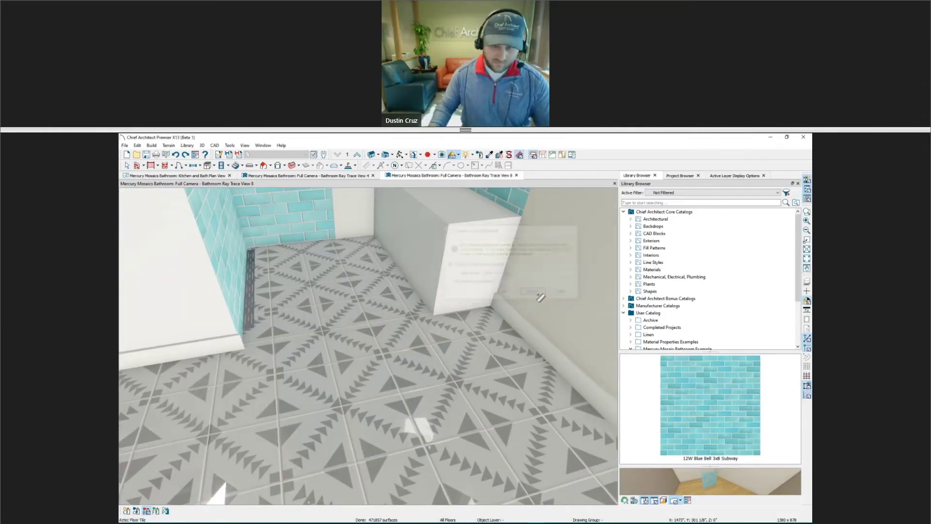
Render the bathroom view with the Standard technique and open the floor's Aztec Floor Tile source material to check its texture
left_click(460, 156)
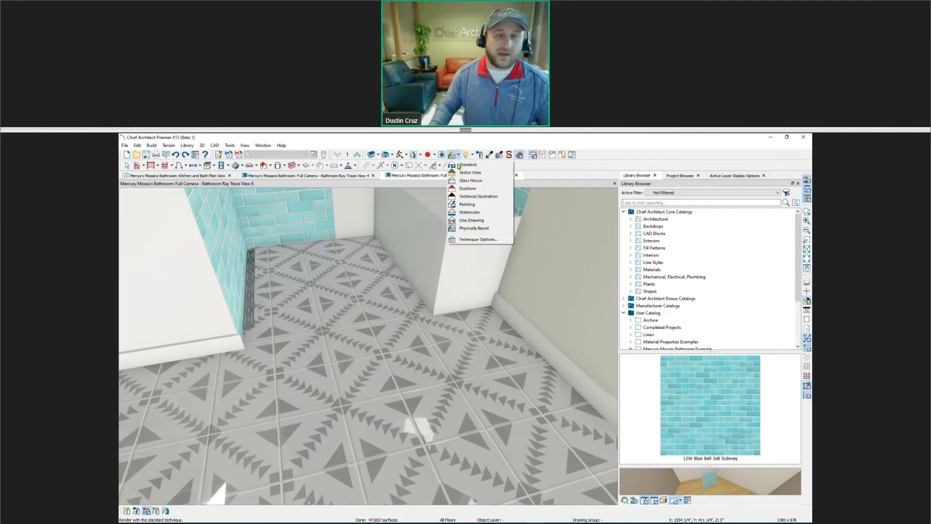
left_click(460, 165)
left_click(420, 397)
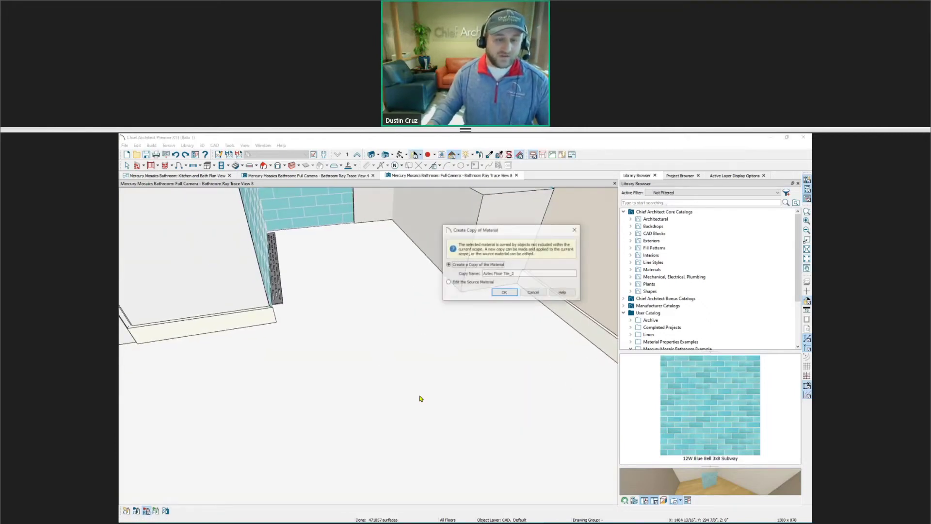
left_click(466, 284)
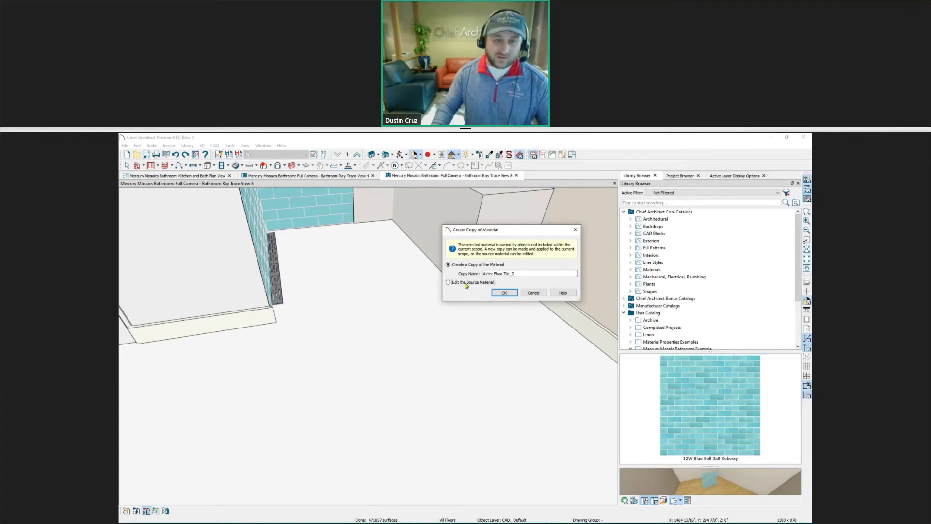
left_click(501, 293)
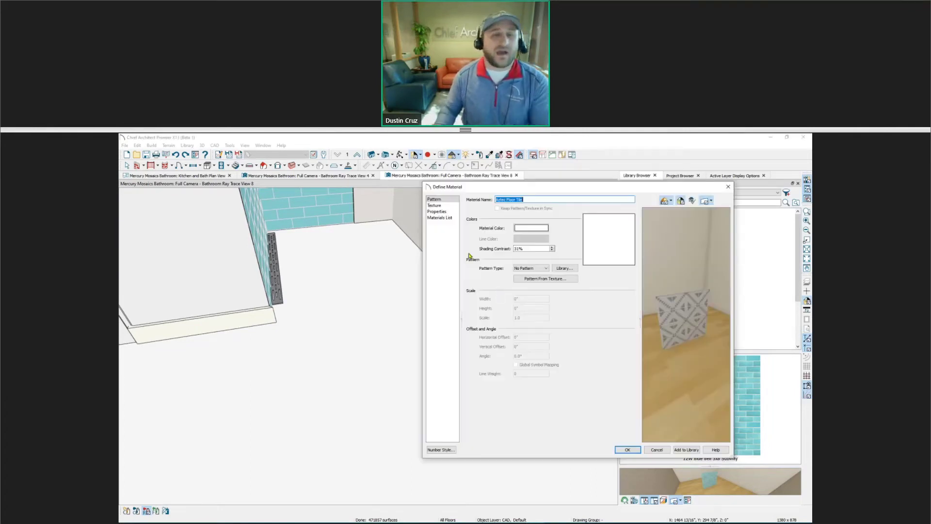
left_click(435, 206)
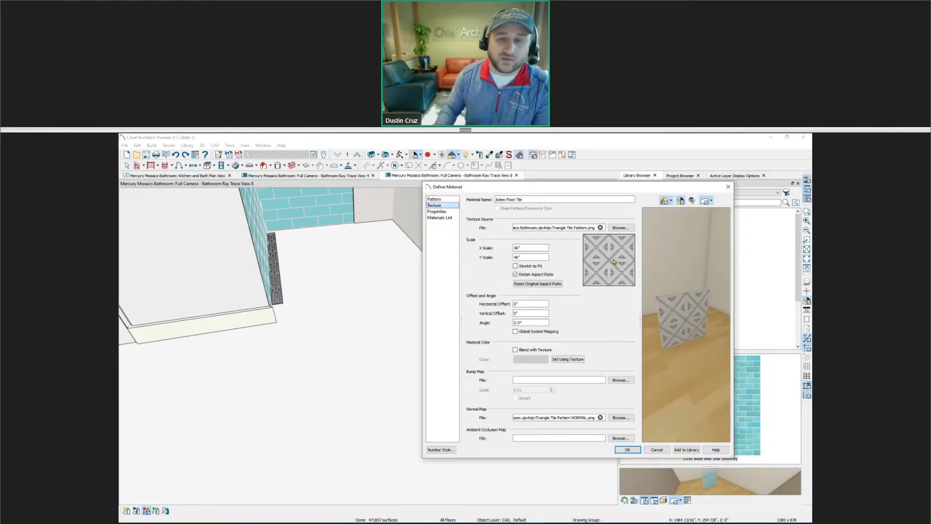
Try the Grid, Grid Step and Octagon patterns for the Aztec Floor Tile material and set its pattern type to Stars
left_click(434, 200)
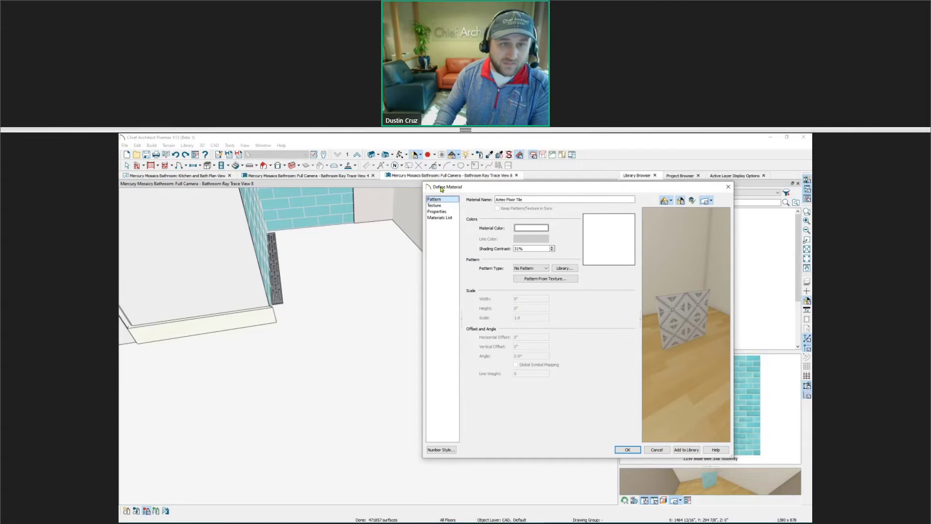
left_click(536, 269)
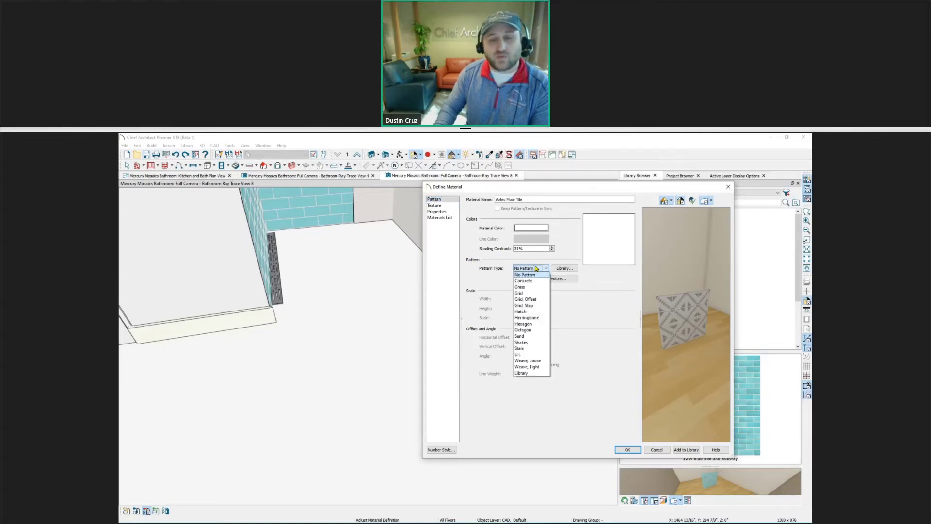
left_click(533, 293)
left_click(536, 269)
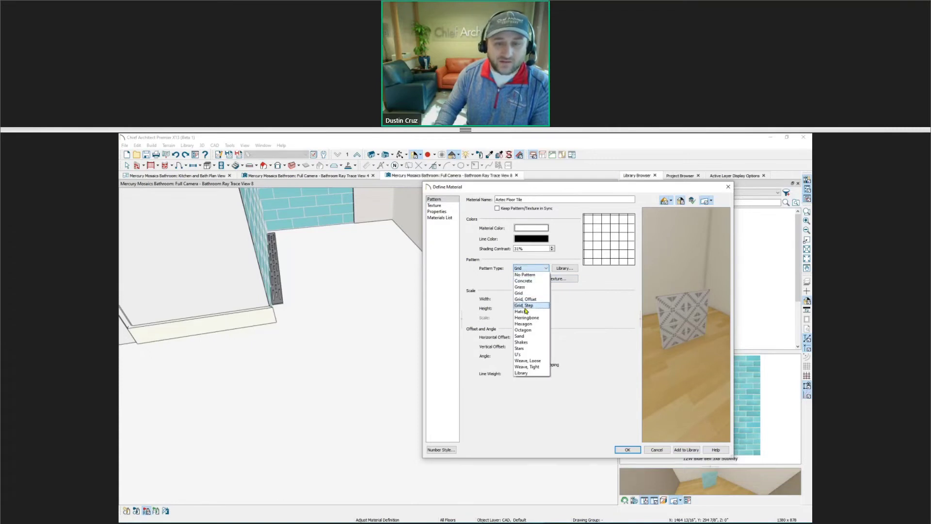
left_click(526, 305)
left_click(536, 269)
left_click(533, 330)
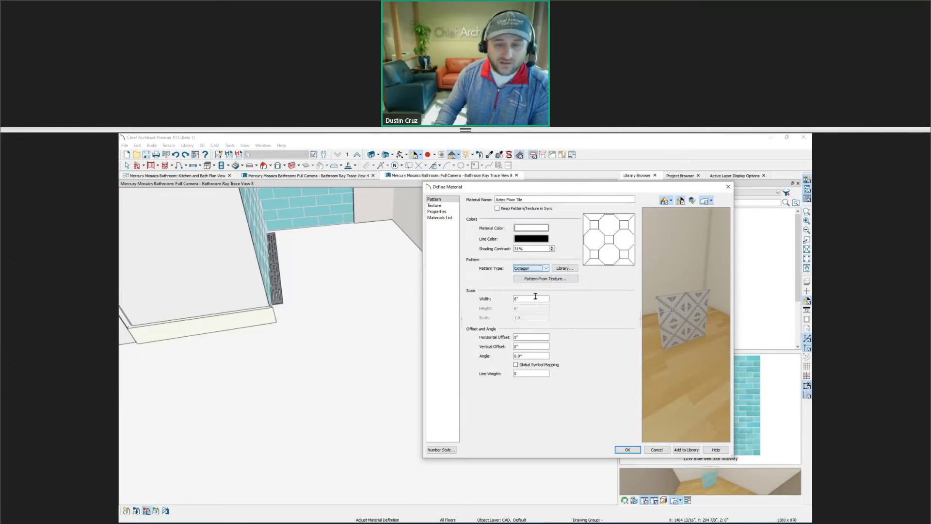
left_click(540, 270)
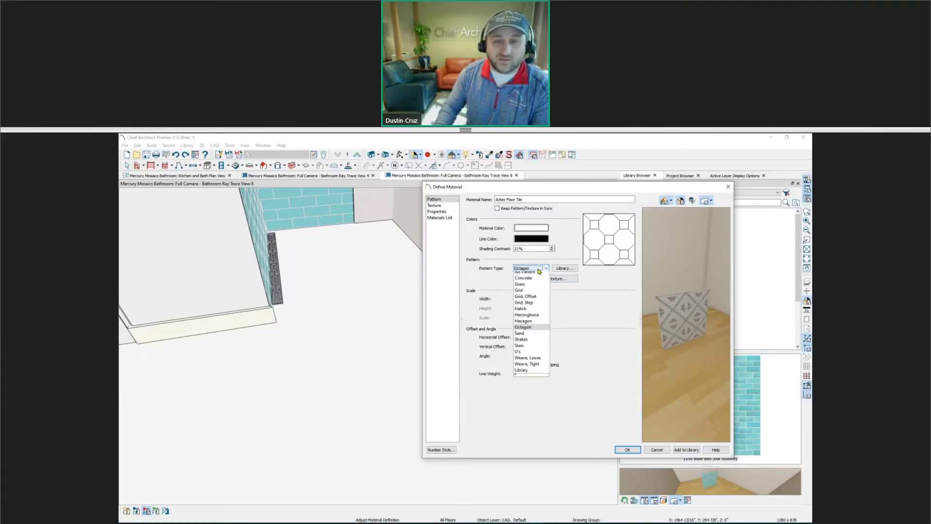
left_click(529, 345)
left_click(539, 271)
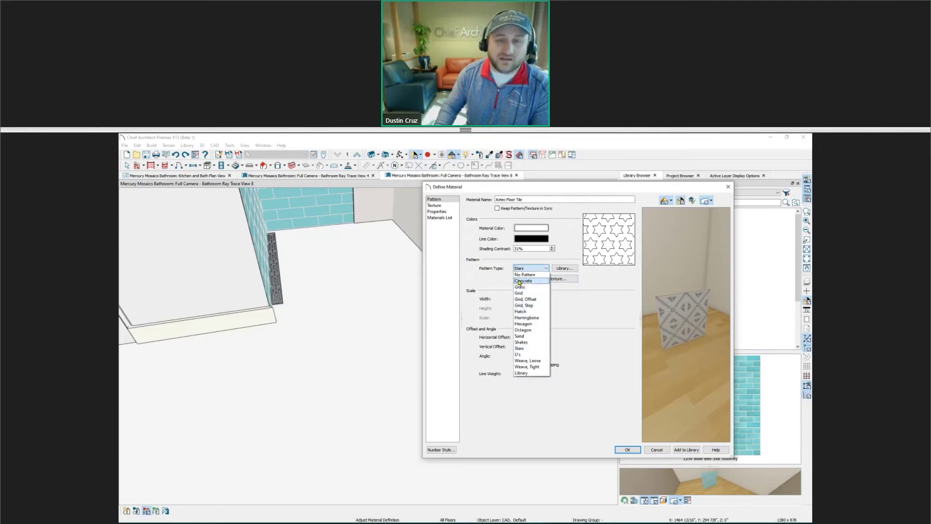
left_click(493, 282)
left_click(434, 206)
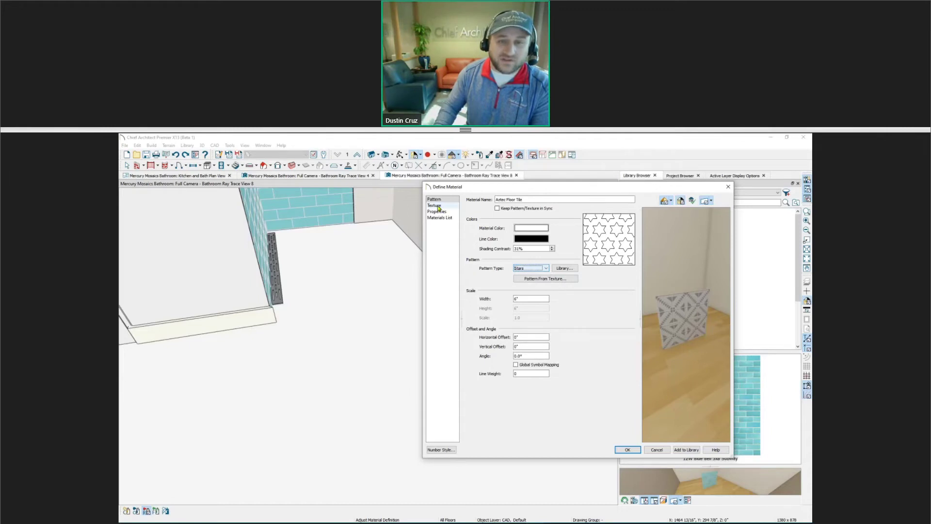
Set the Aztec Floor Tile material's pattern type to Grid with a 10" width and 10" height
left_click(434, 199)
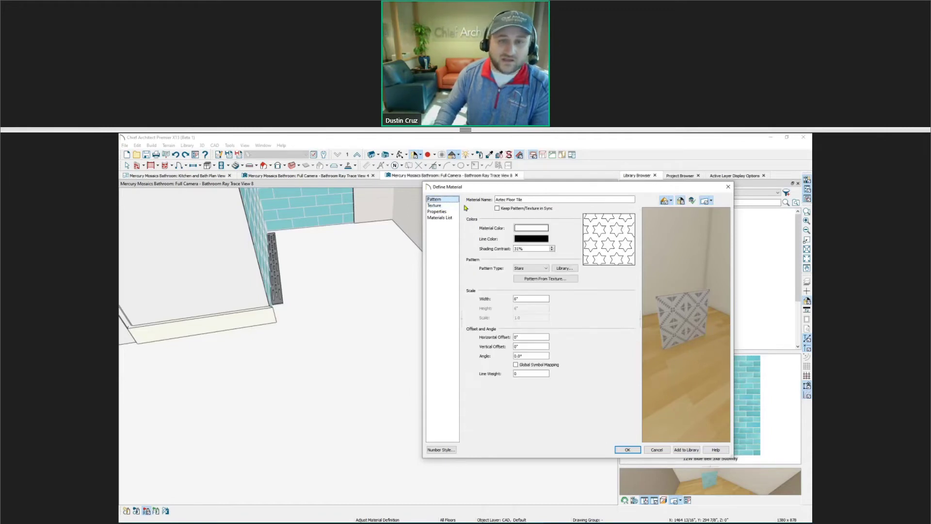
left_click(538, 268)
left_click(521, 293)
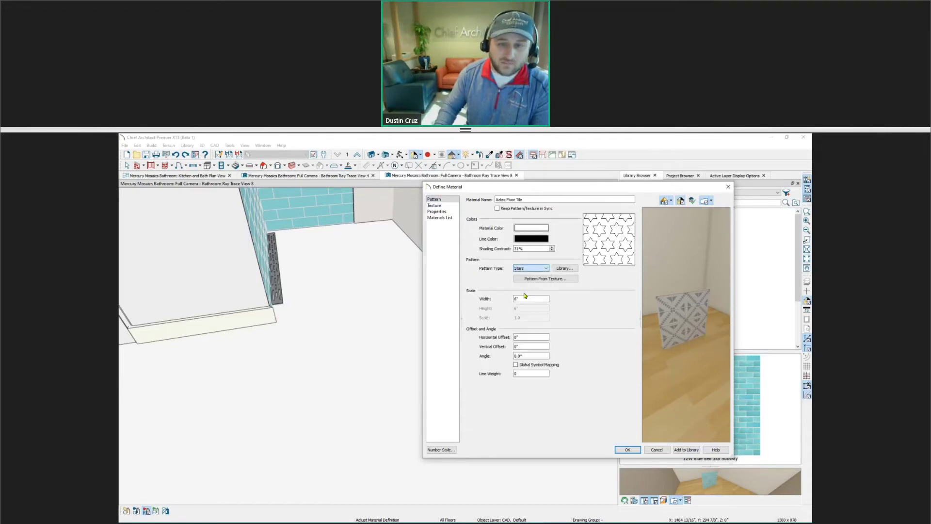
double_click(531, 298)
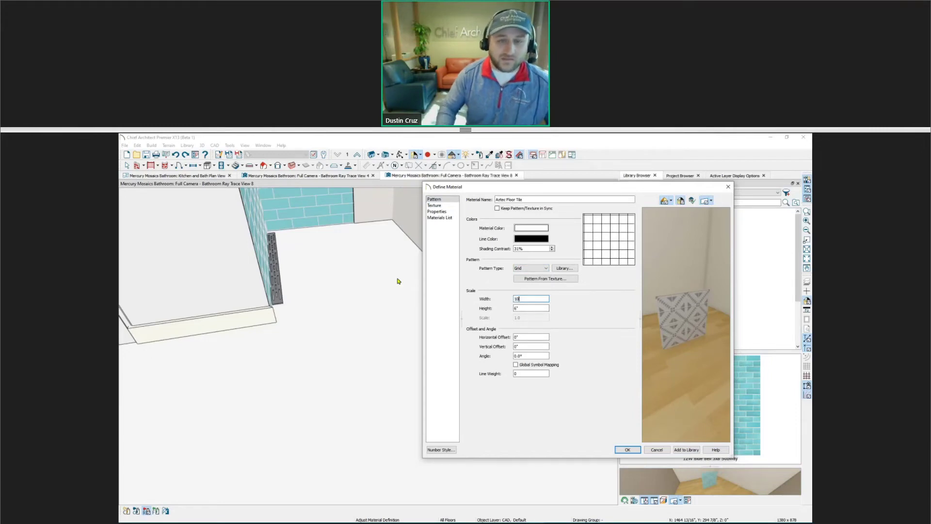
type("10")
key("Tab")
type("10")
key("Tab")
left_click(628, 449)
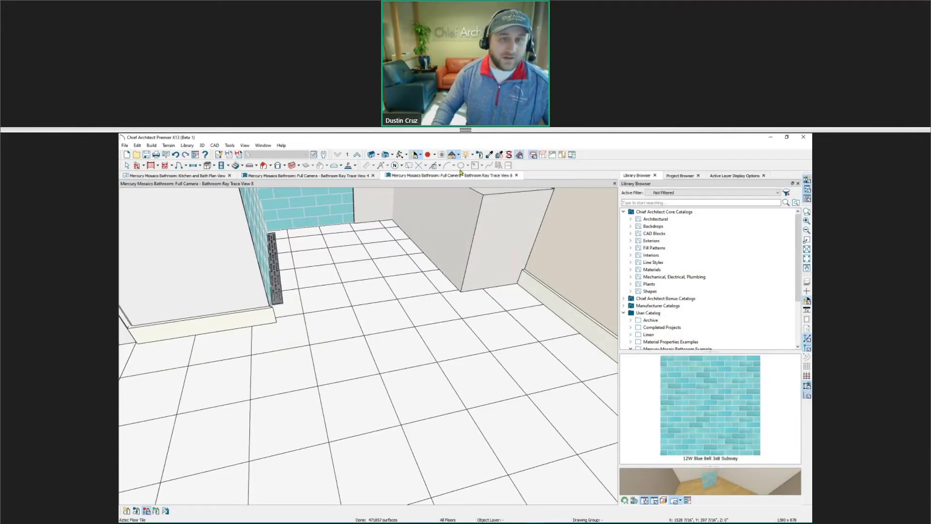
Change the bathroom view to a rendering technique showing textures with pattern lines, and check the floor's Aztec Floor Tile pattern definition
left_click(458, 154)
left_click(435, 347)
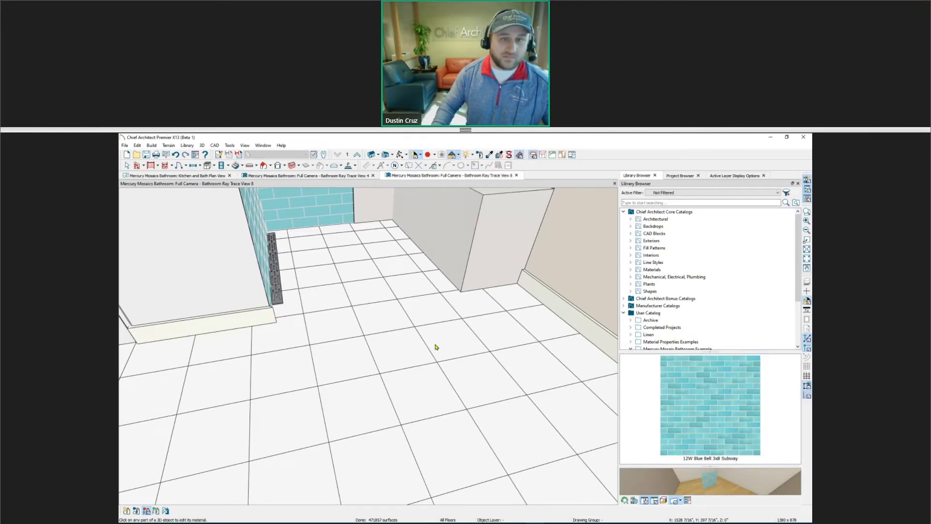
left_click(421, 380)
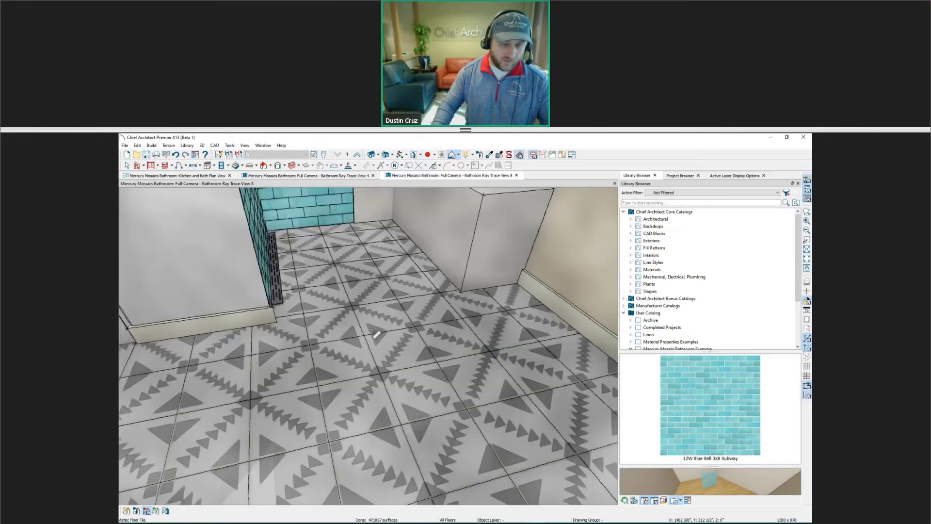
left_click(398, 356)
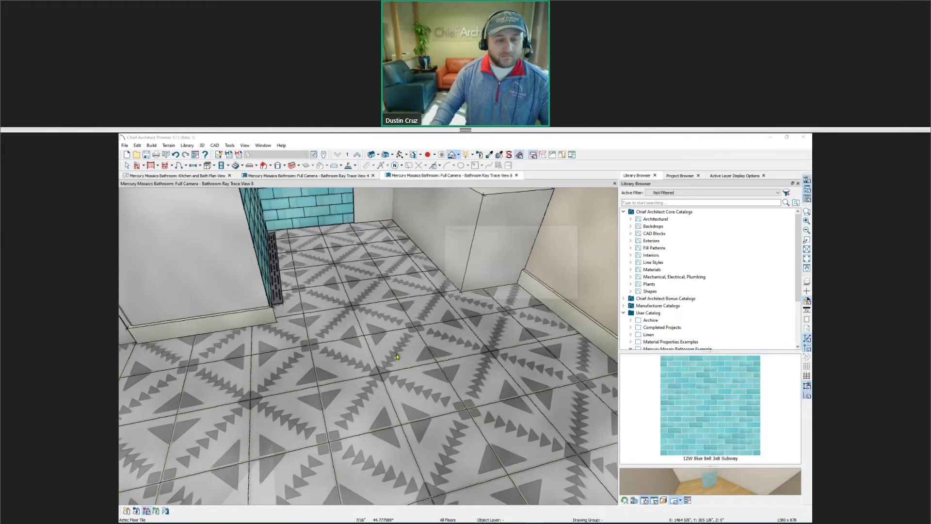
left_click(505, 294)
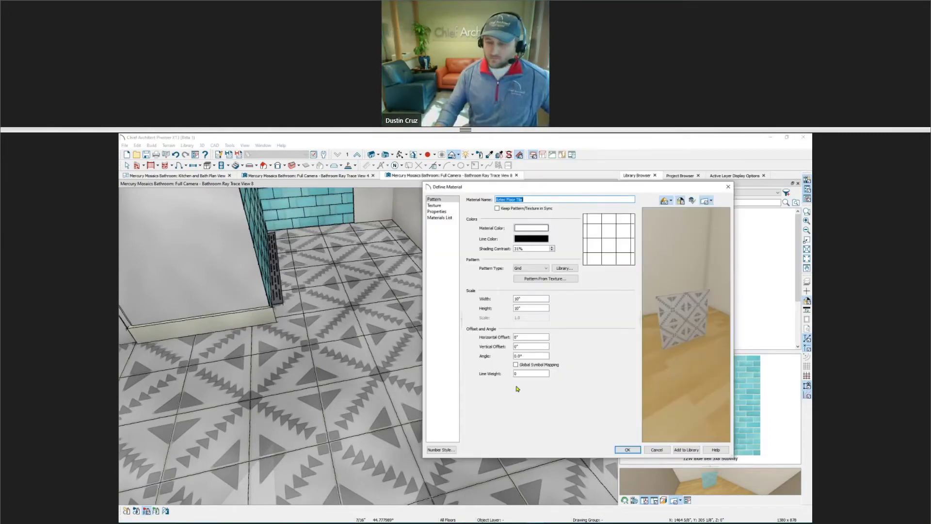
left_click(627, 450)
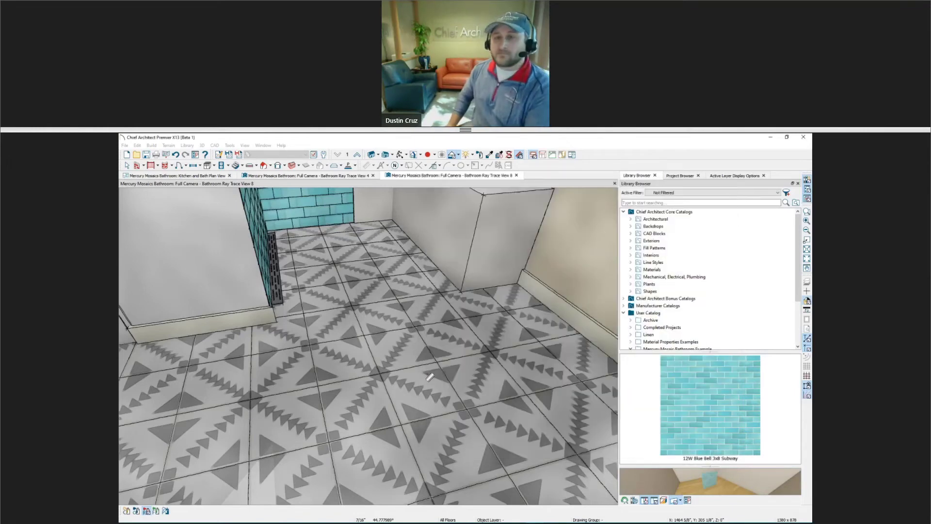
key("Escape")
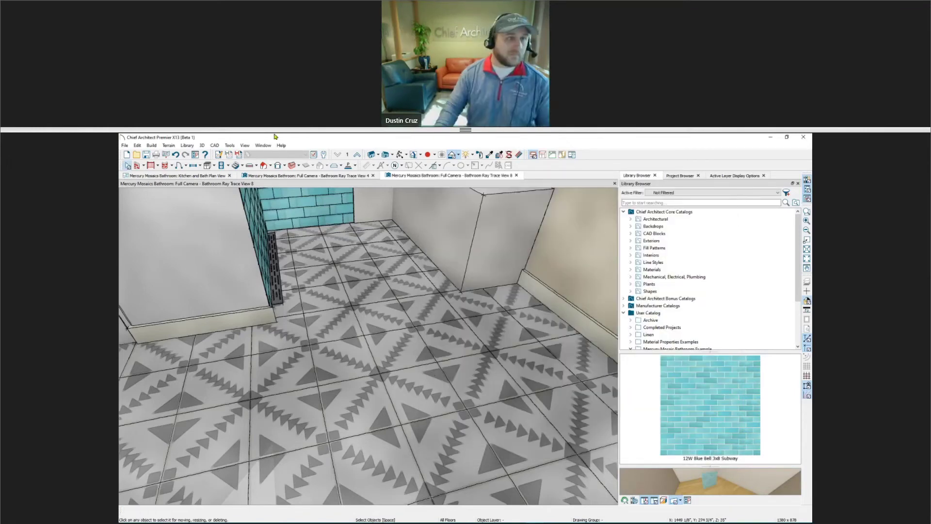
Switch to the Wood Builder Beta window in Substance Player, view the wood cube, and return to Chief Architect
mouse_move(222, 520)
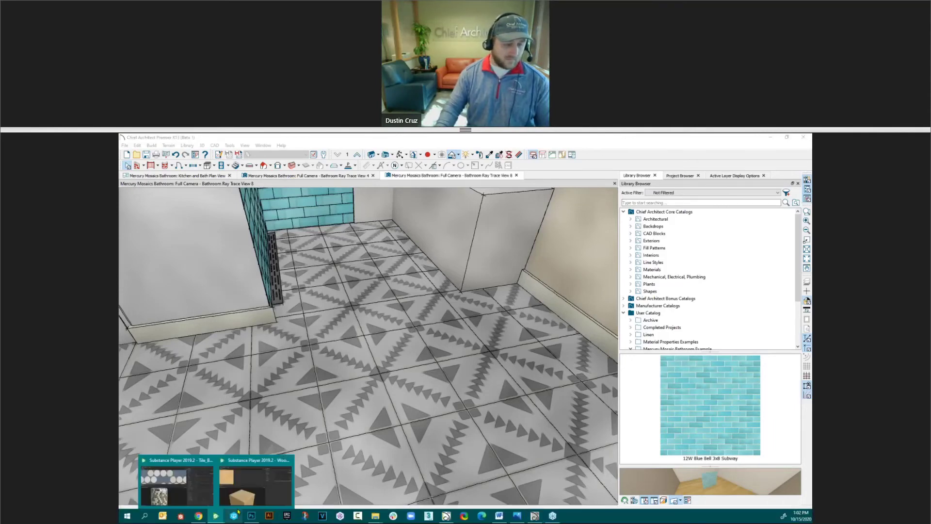
left_click(255, 485)
left_click_drag(359, 431, 434, 403)
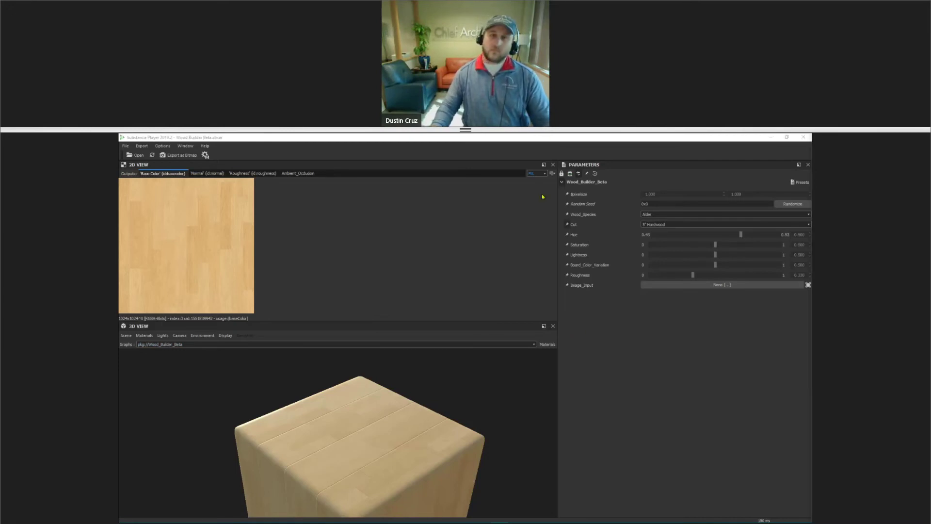
left_click(501, 138)
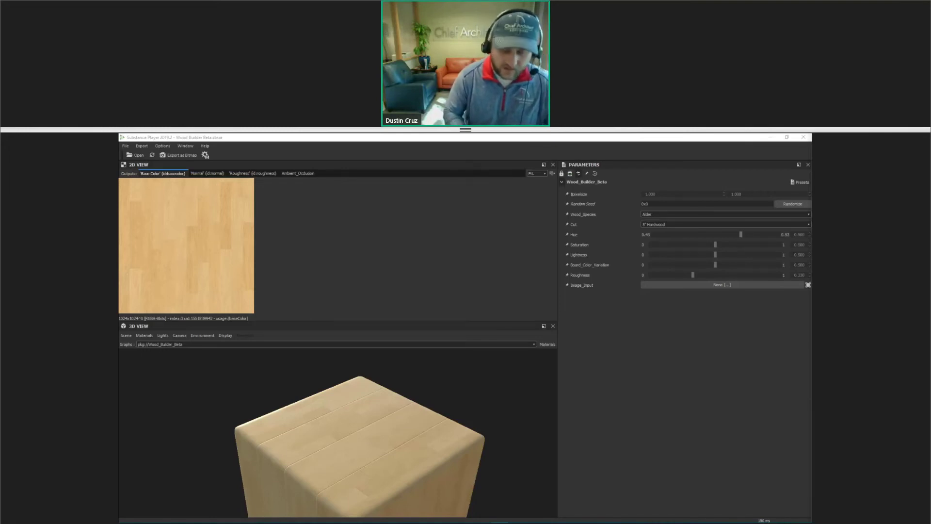
left_click(372, 138)
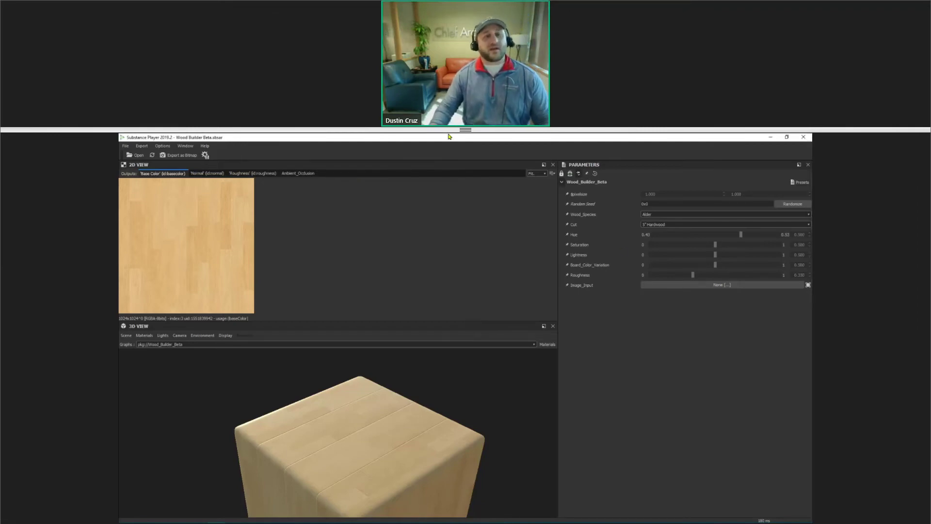
left_click(769, 137)
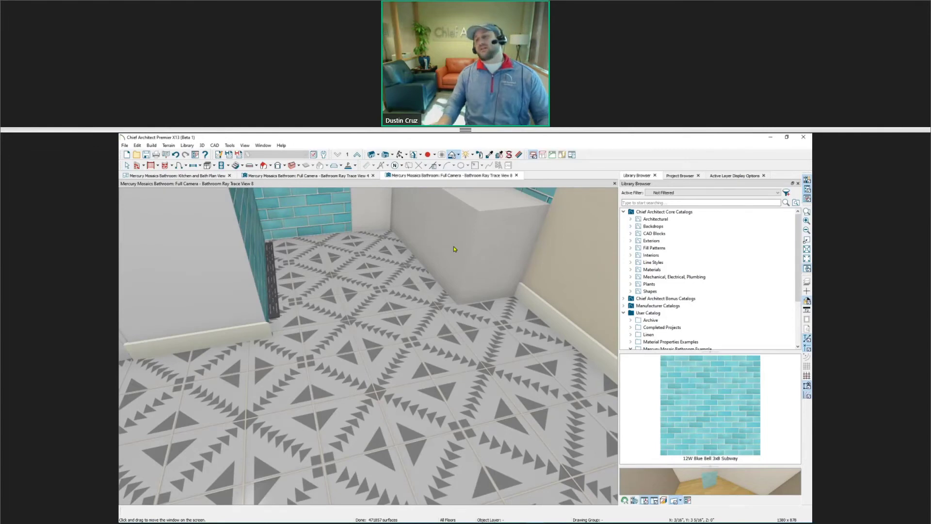
Open the pattern settings of the bathroom floor's Aztec Floor Tile source material
key("Escape")
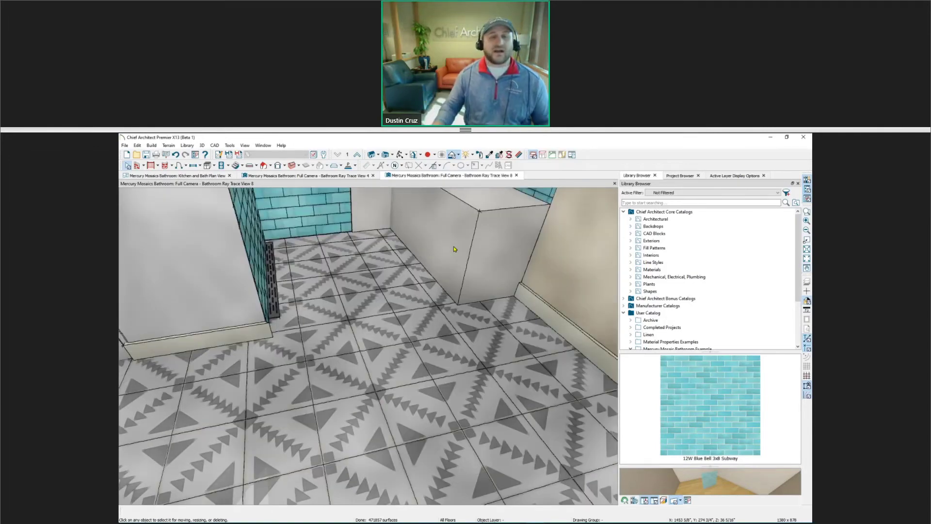
left_click(519, 155)
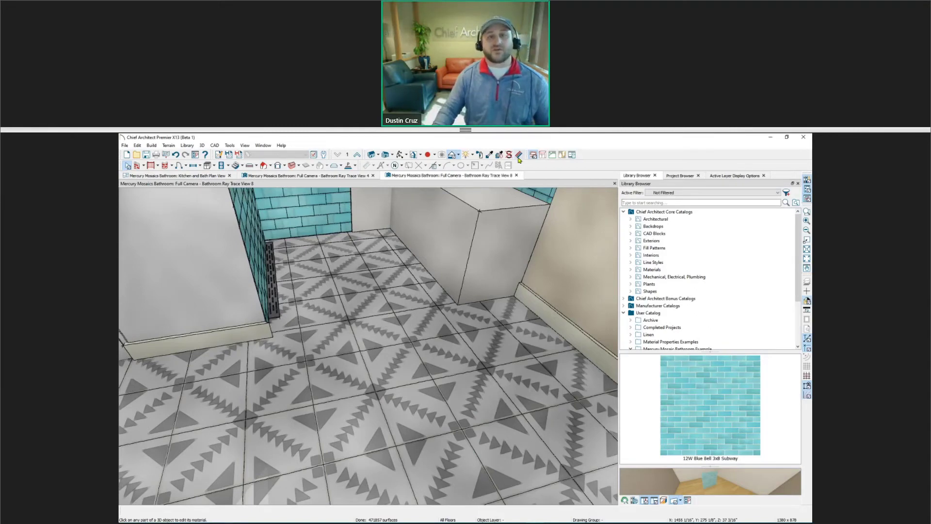
left_click(494, 304)
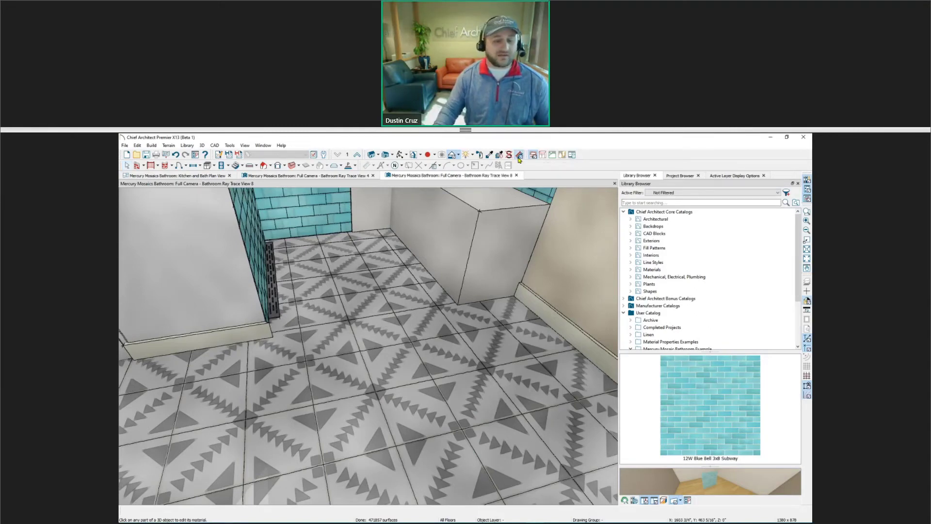
left_click(476, 282)
left_click(497, 294)
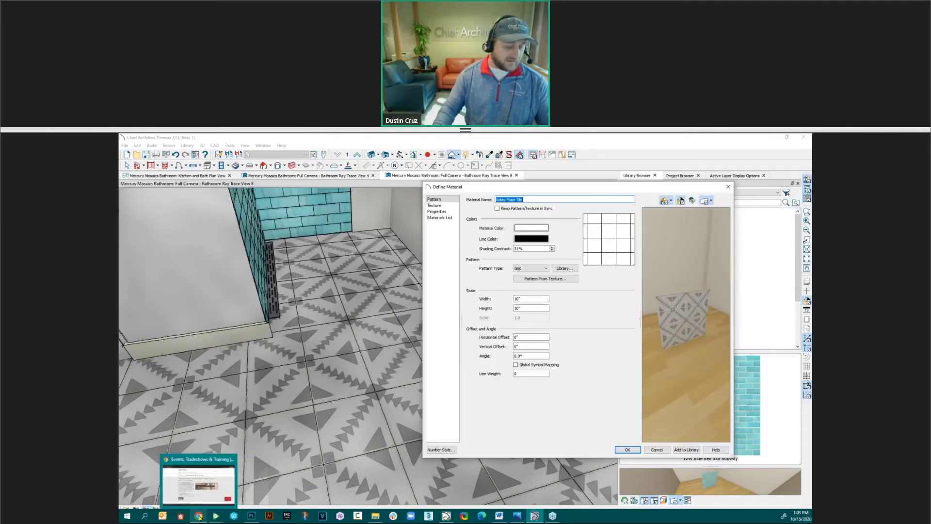
Switch to the Tile_Builder window in Substance Player, set the tile shape to Tile w Diamond, and view the cylinder up close
left_click(215, 520)
left_click(209, 480)
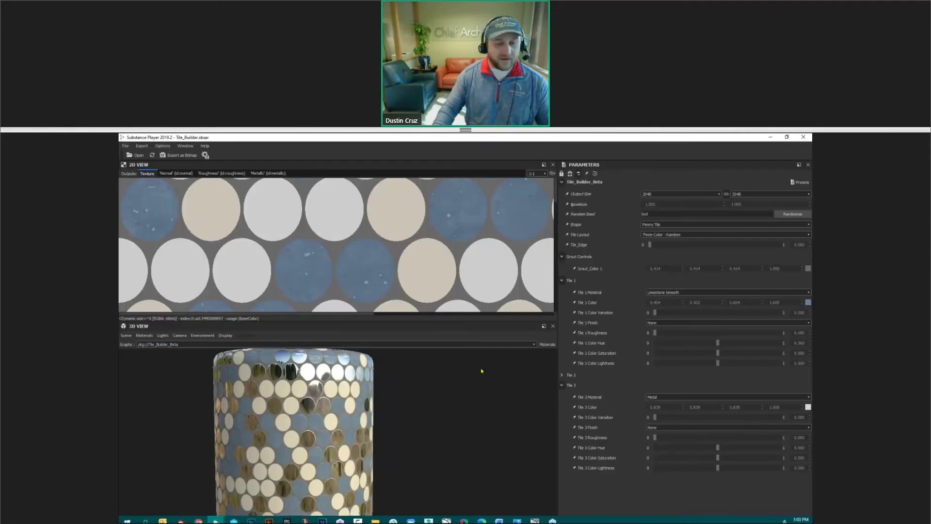
left_click(668, 226)
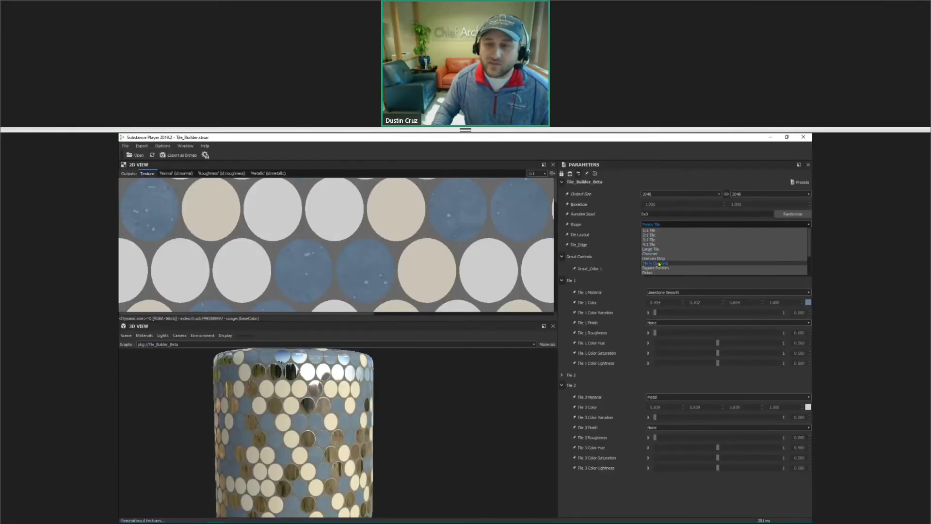
left_click(657, 263)
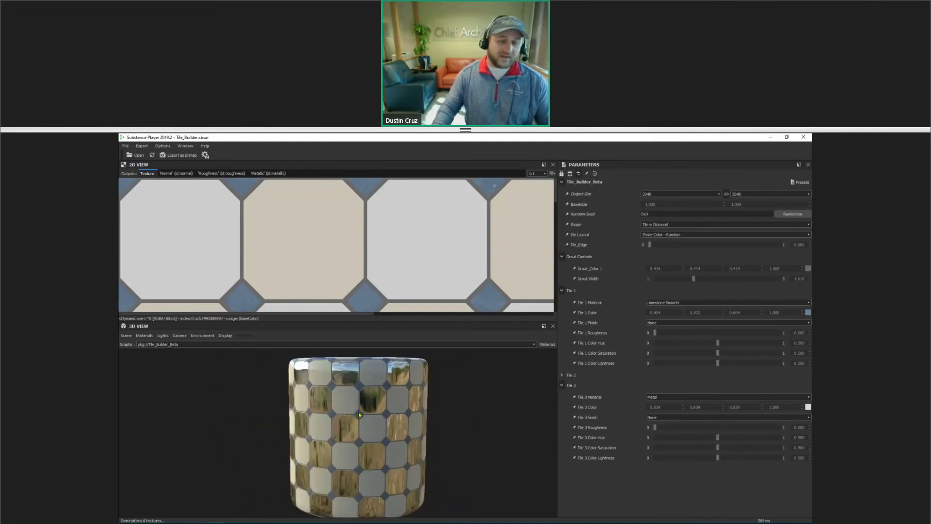
scroll(359, 414, "up", 3)
middle_click_drag(359, 415, 338, 409)
scroll(303, 398, "up", 2)
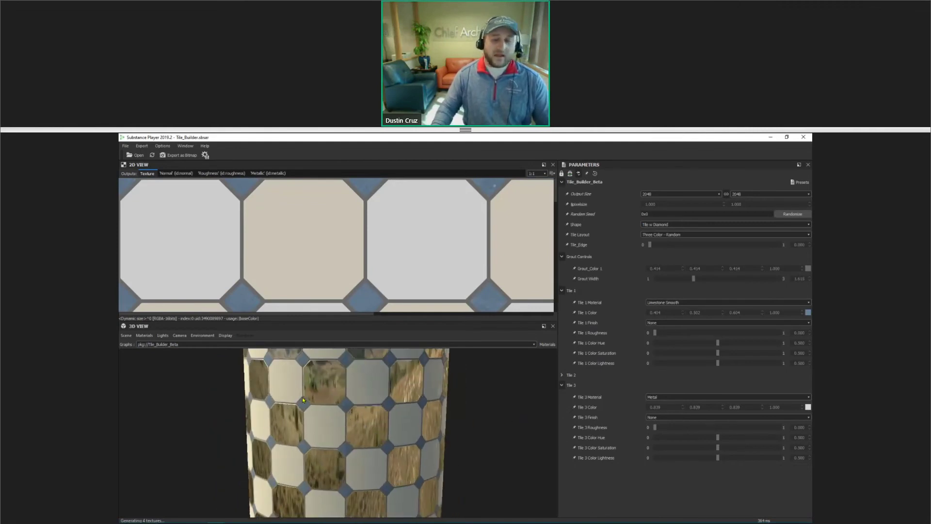
Set the Tile 1 and Tile 3 materials to Marble and view the result on the cylinder
left_click(672, 302)
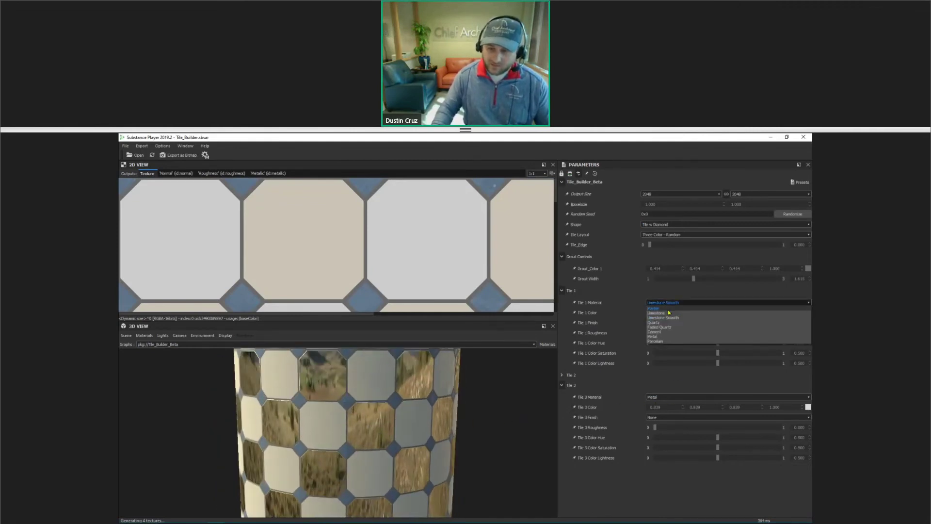
left_click(671, 305)
left_click(671, 302)
left_click(670, 313)
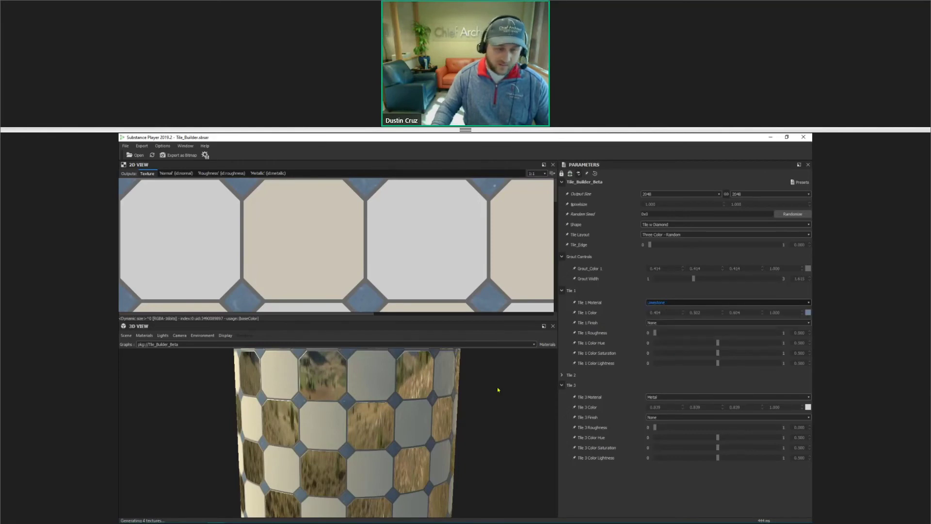
left_click(663, 397)
left_click(663, 402)
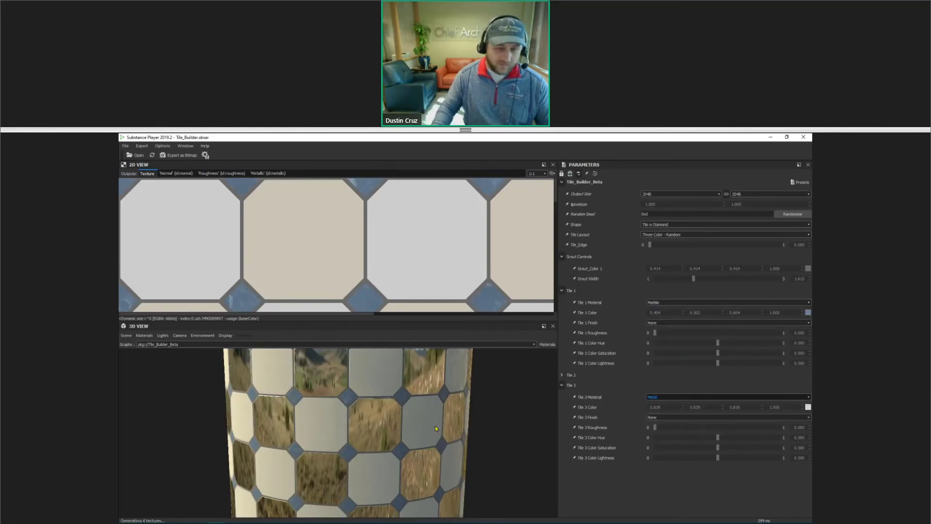
left_click_drag(382, 419, 350, 426)
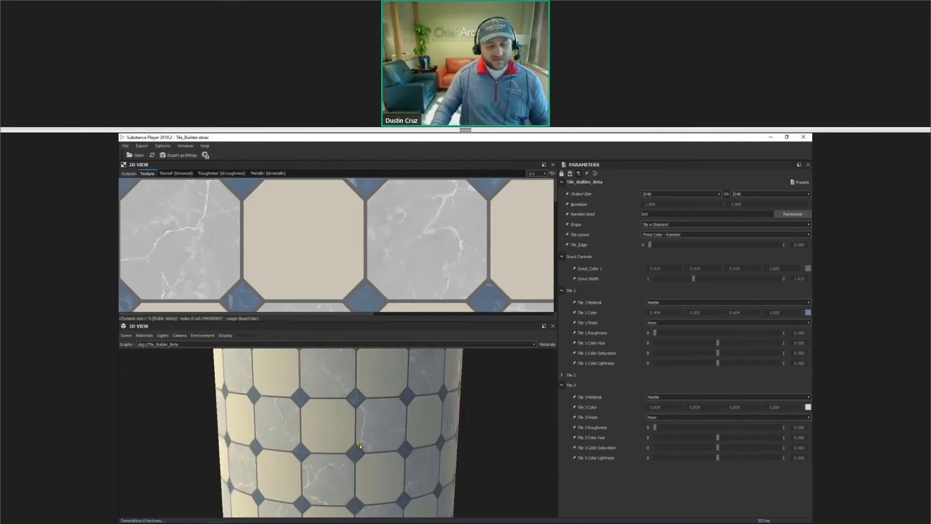
left_click_drag(354, 400, 344, 423)
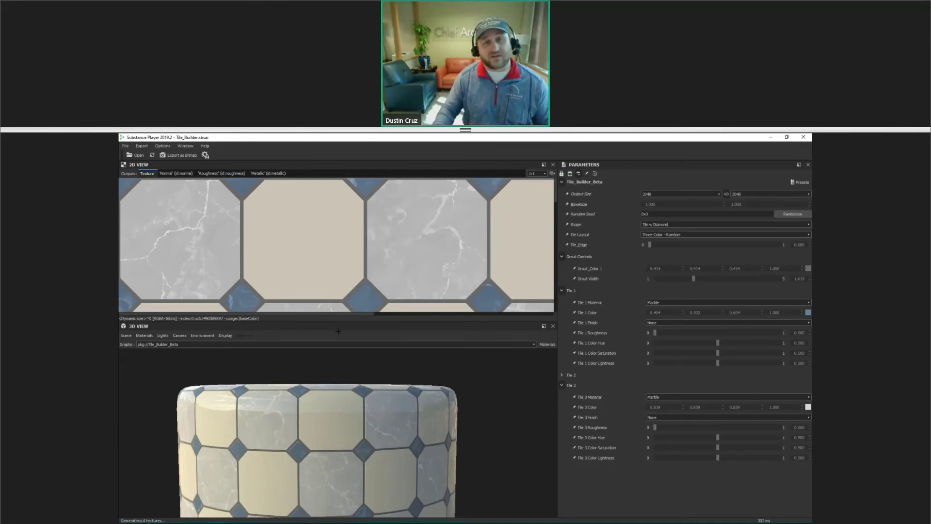
Check the floor's pattern definition in Chief Architect, and examine the diamond tile's Normal and Roughness output maps in Substance Player
left_click(767, 137)
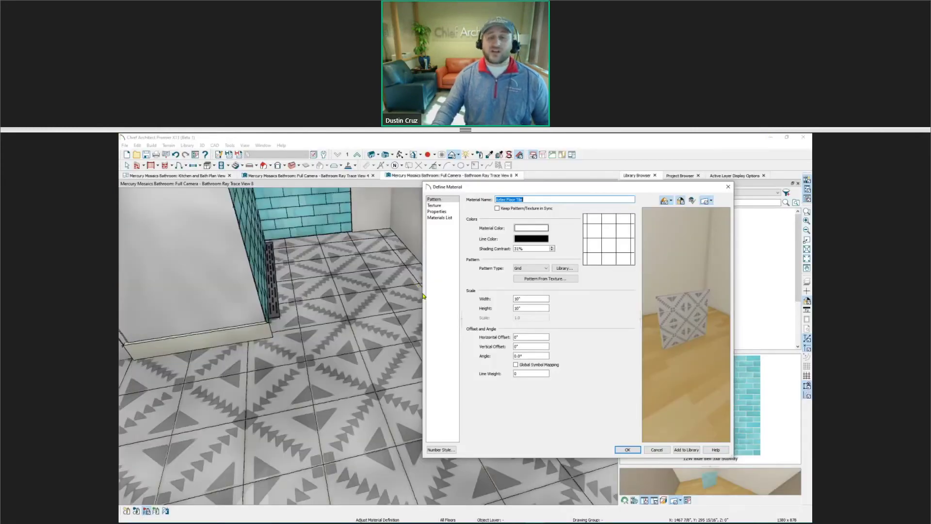
mouse_move(335, 521)
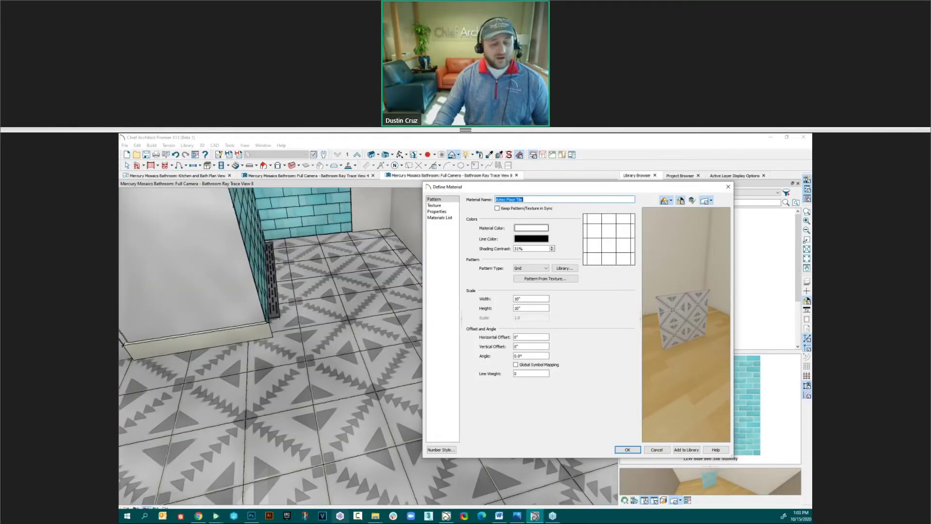
left_click(215, 516)
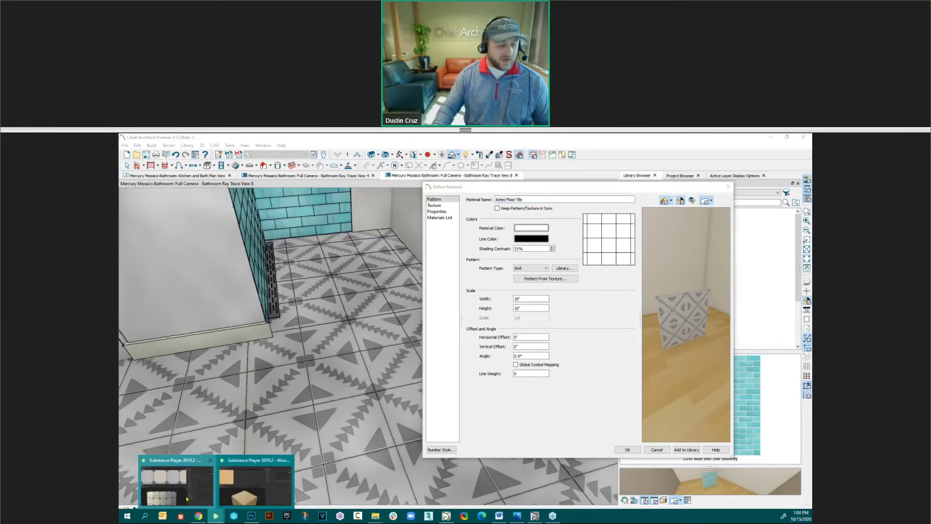
left_click(187, 499)
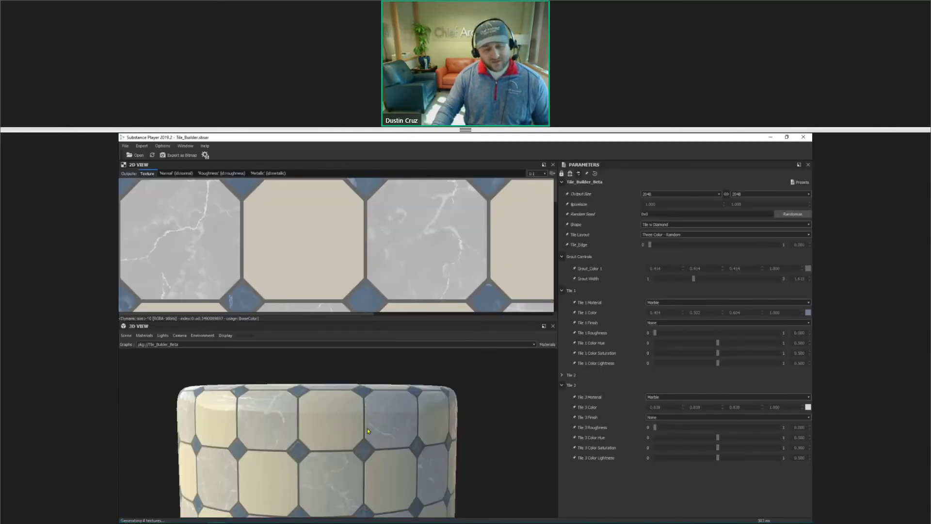
left_click(175, 175)
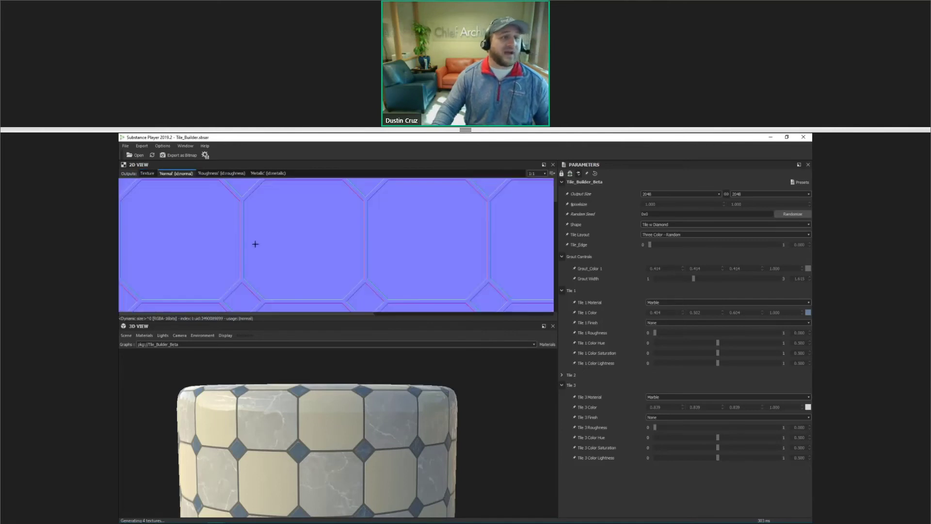
left_click(217, 174)
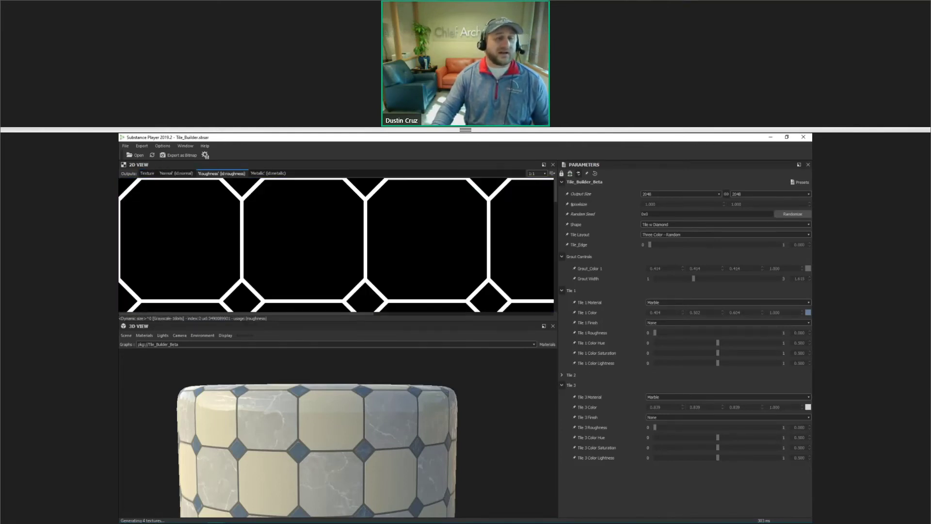
scroll(337, 245, "down", 1)
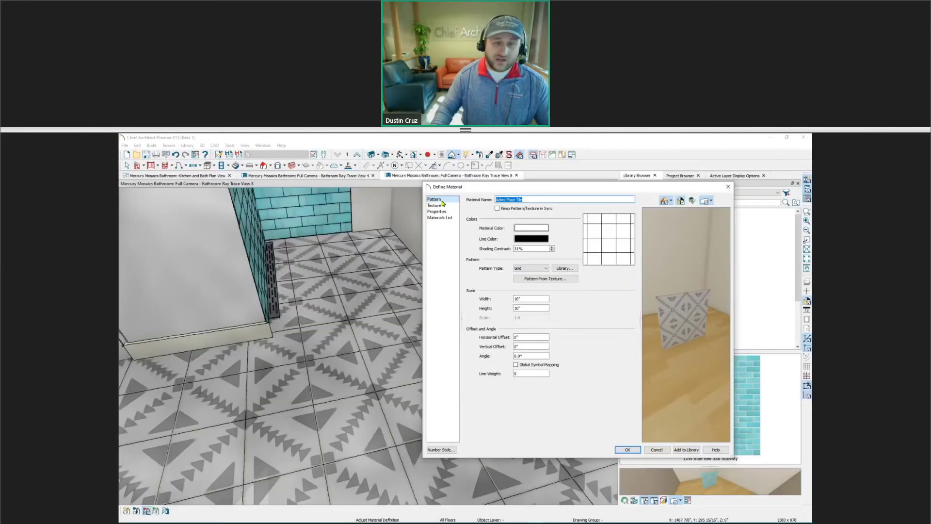
Try generating a pattern from the floor tile's texture with a Simple threshold of 111, and close the material definition
left_click(537, 280)
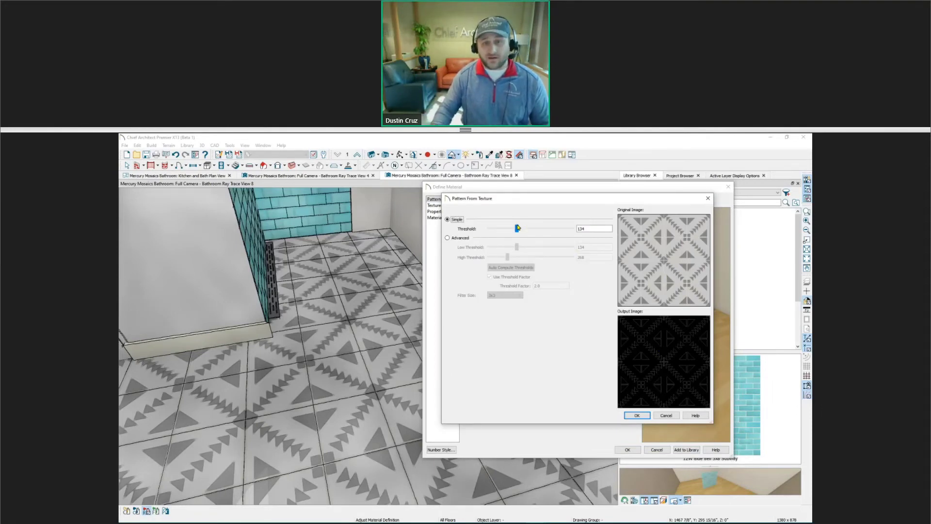
mouse_move(518, 228)
left_mouse_down()
mouse_move(535, 229)
mouse_move(511, 232)
left_mouse_up()
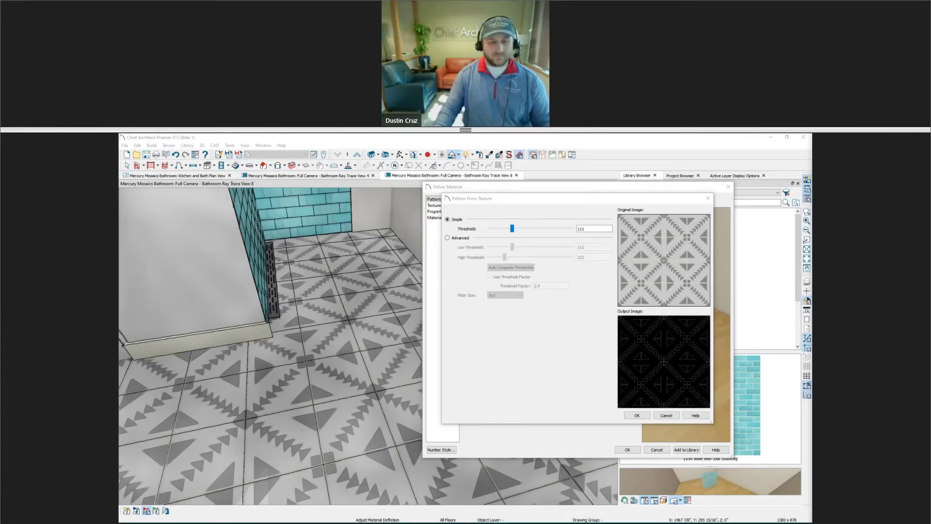
left_click(537, 406)
left_click(627, 449)
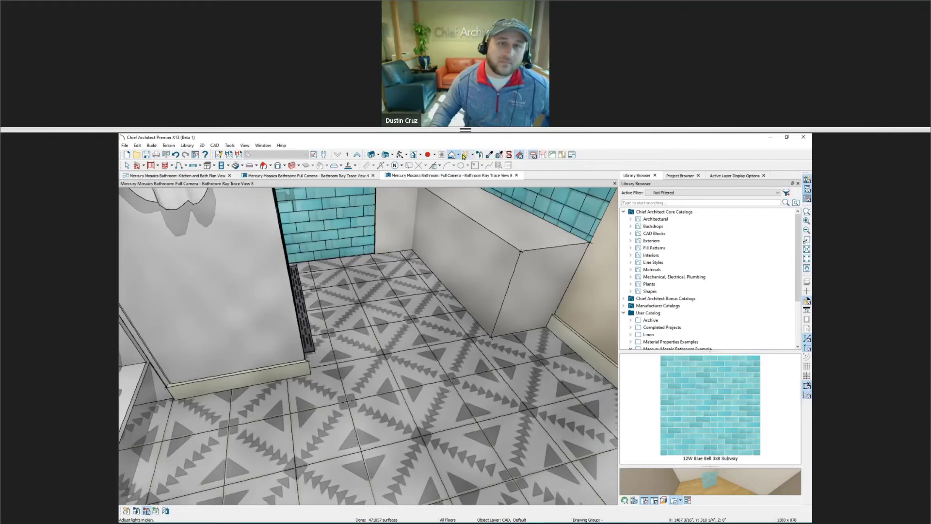
Change the bathroom camera's rendering technique to realistic shading without pattern lines
left_click(458, 155)
left_click(471, 220)
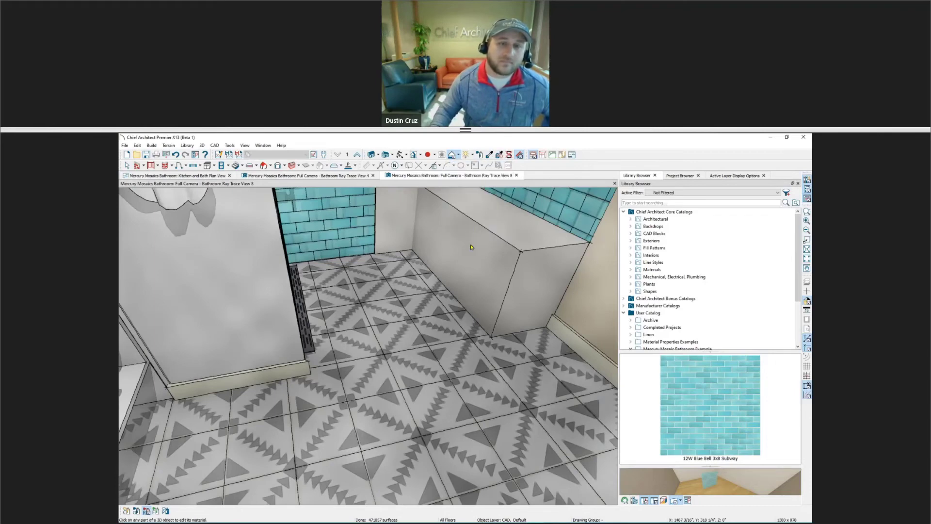
key("ctrl+z")
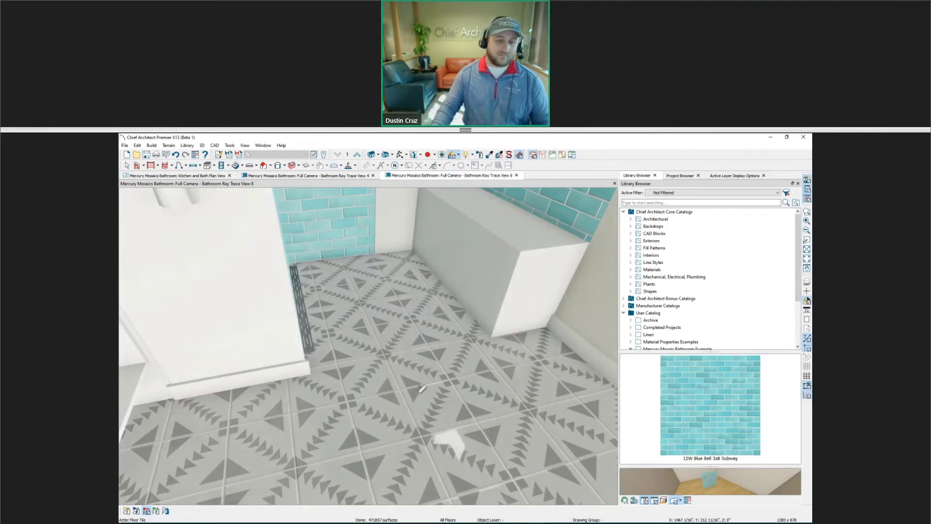
Switch to the Wood Builder window in Substance Player, set the Cut to Uncut, and view the box's upper face
left_click(216, 516)
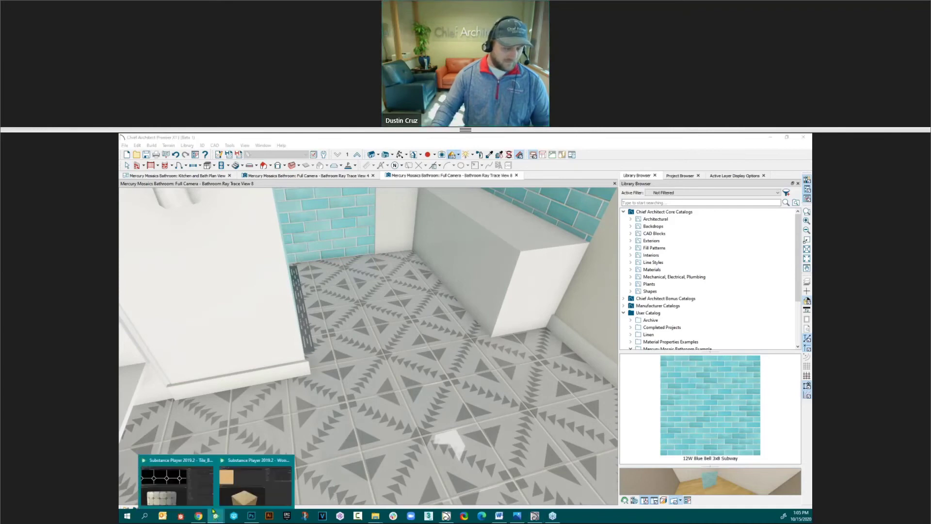
left_click(224, 494)
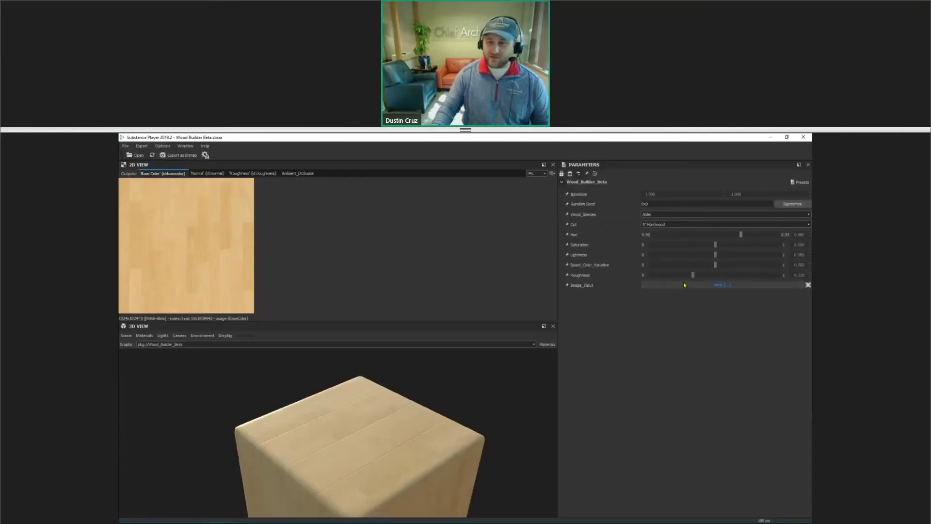
left_click(660, 224)
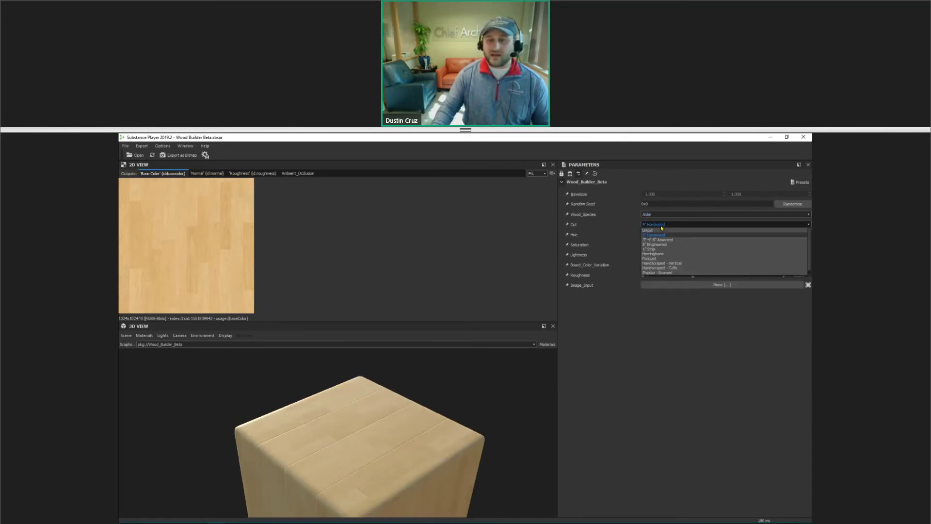
left_click(660, 230)
left_click_drag(359, 369, 405, 444)
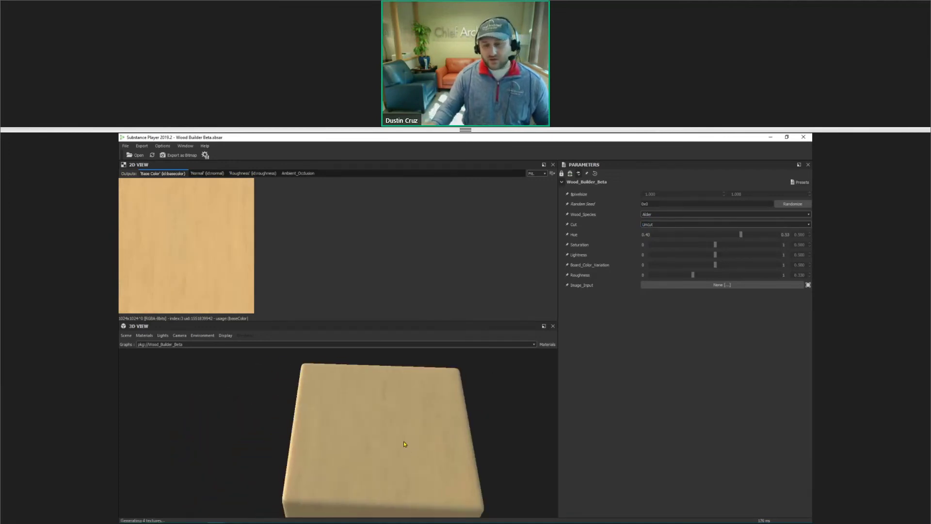
left_click(688, 285)
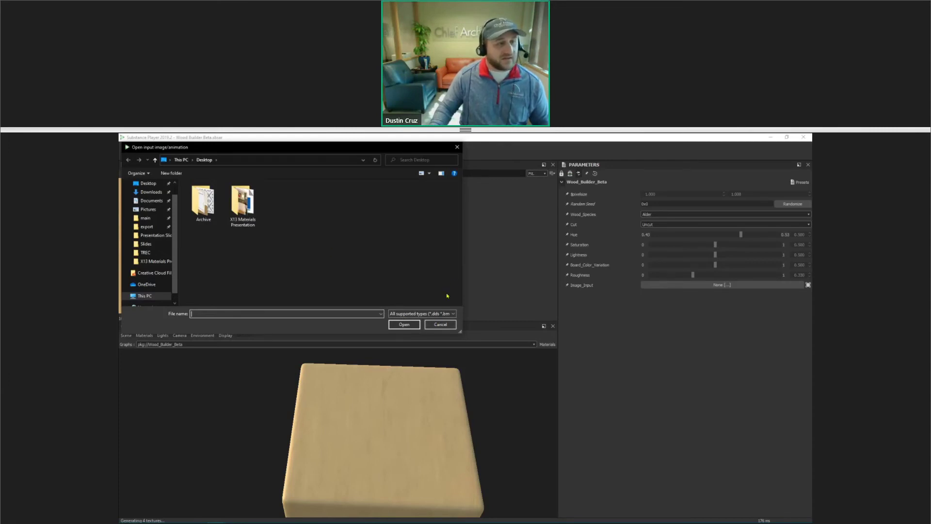
left_click(439, 324)
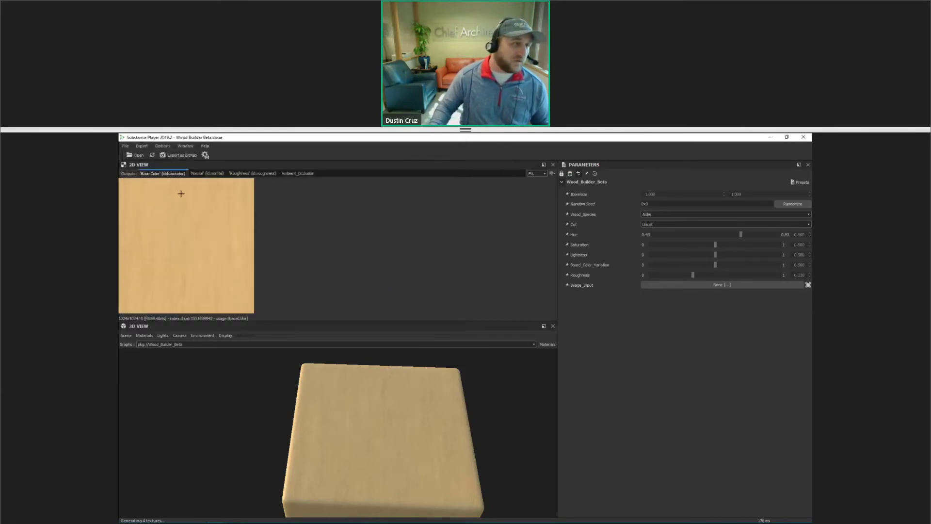
Set up a bitmap export to the Desktop with the base name Uncut and the jpe format
left_click(179, 156)
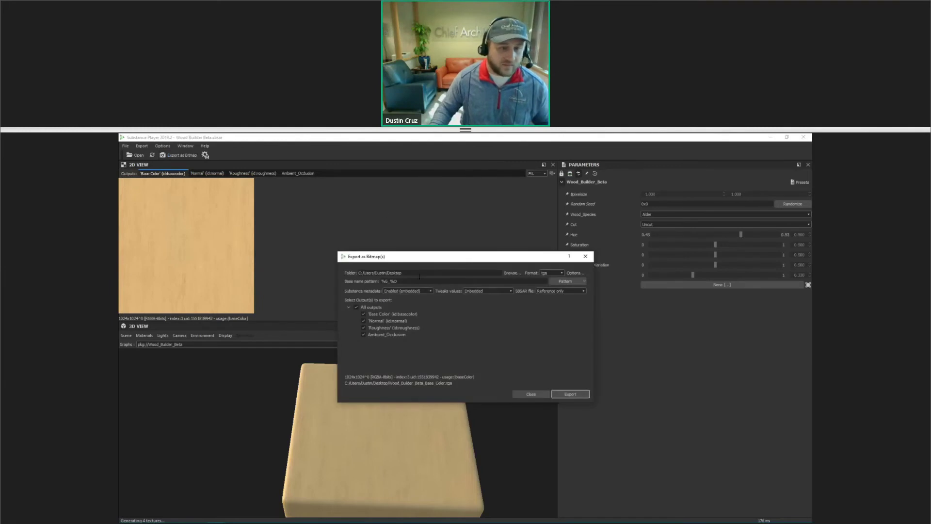
key("ctrl+a")
type("Uncut")
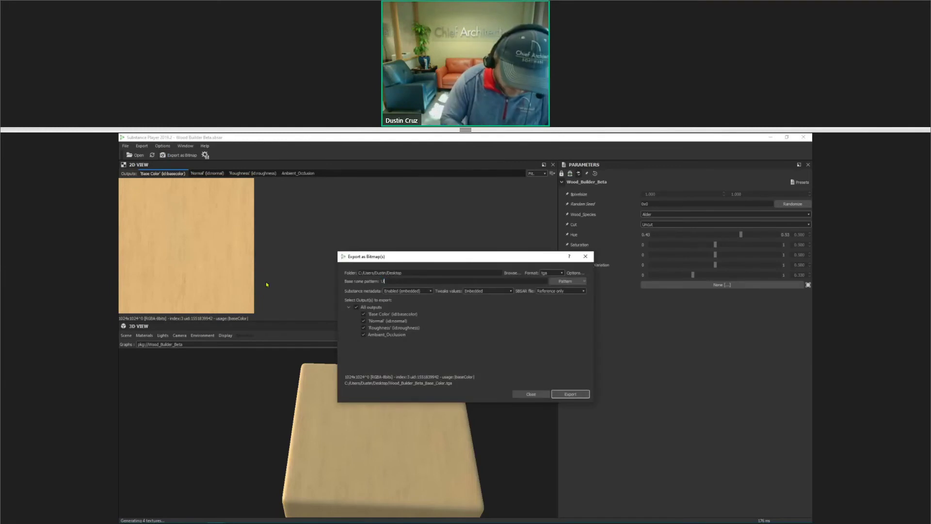
left_click(553, 273)
left_click(550, 304)
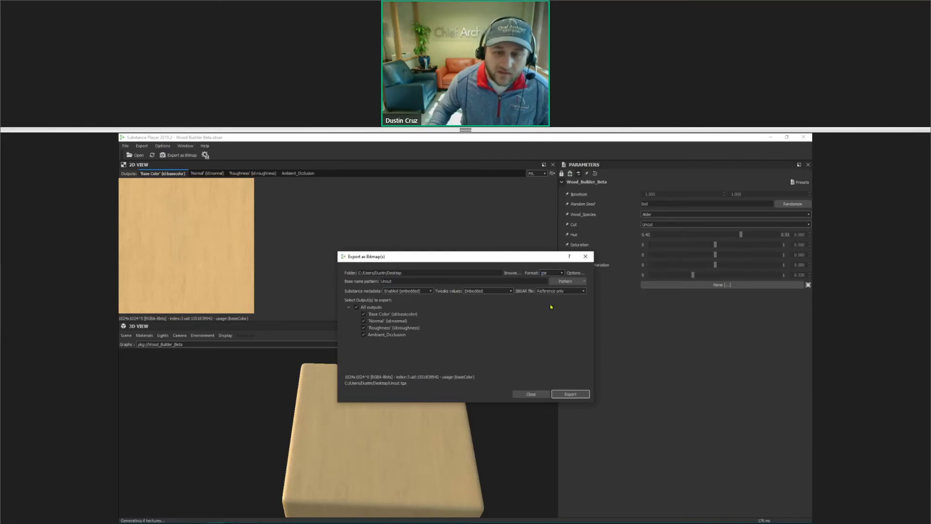
Exclude the Normal, Roughness and Ambient_Occlusion outputs, and export only the Base Color map
left_click(367, 322)
left_click(364, 321)
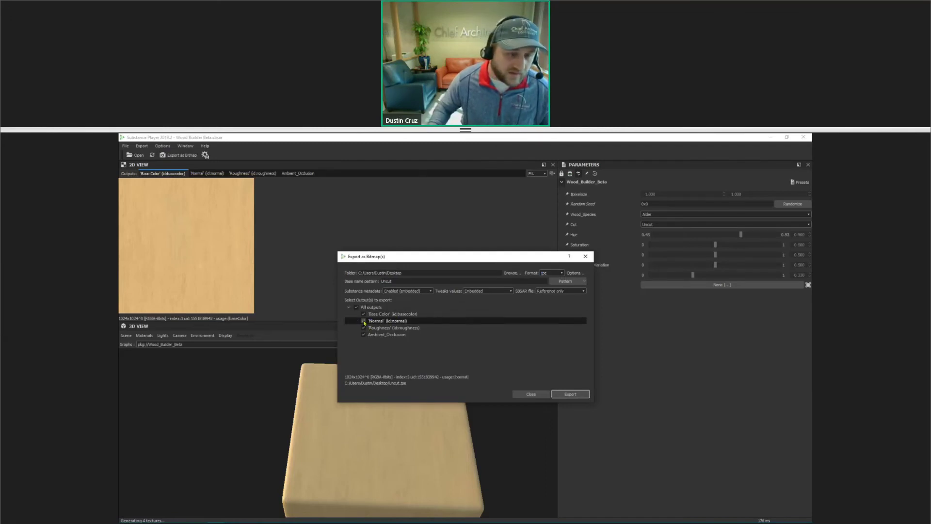
left_click(364, 328)
left_click(364, 335)
left_click(570, 394)
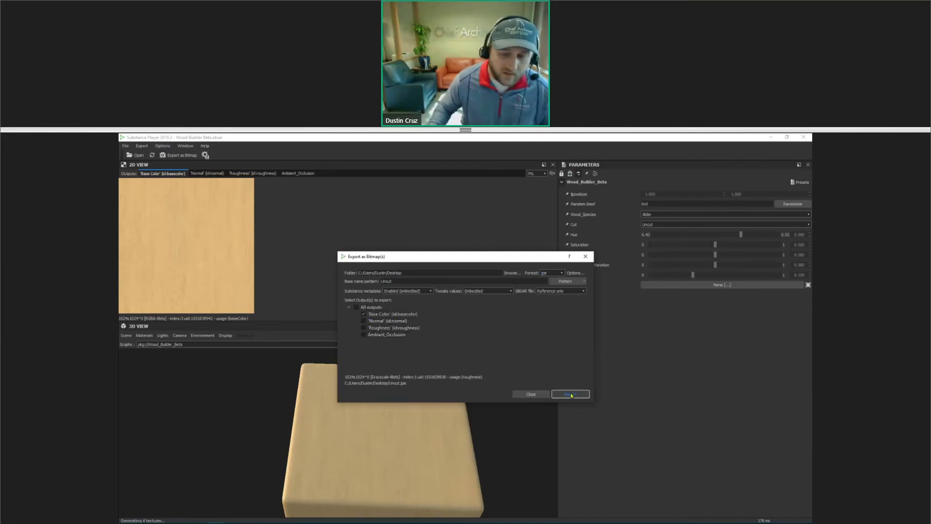
left_click(531, 394)
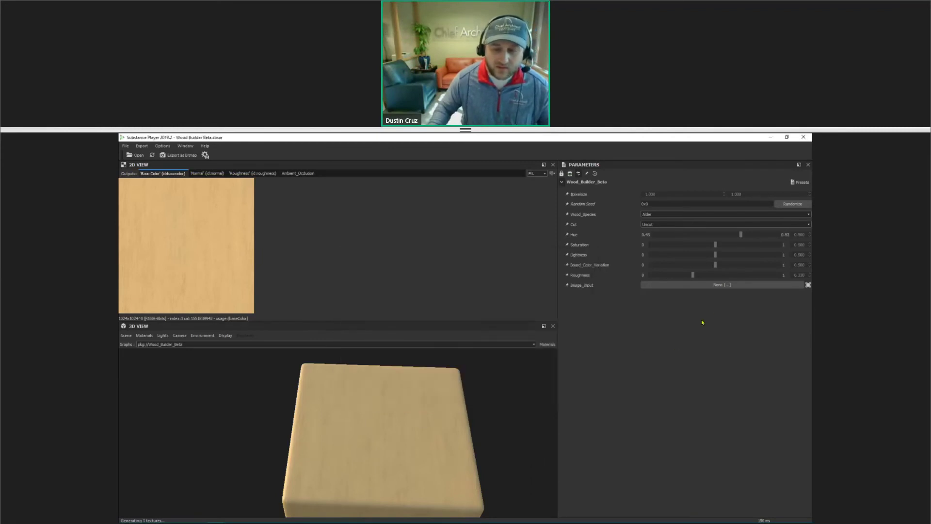
Load Uncut.jpe from the Desktop as the Image_Input, set the Wood_Species to Image Input, and inspect the box
left_click(710, 285)
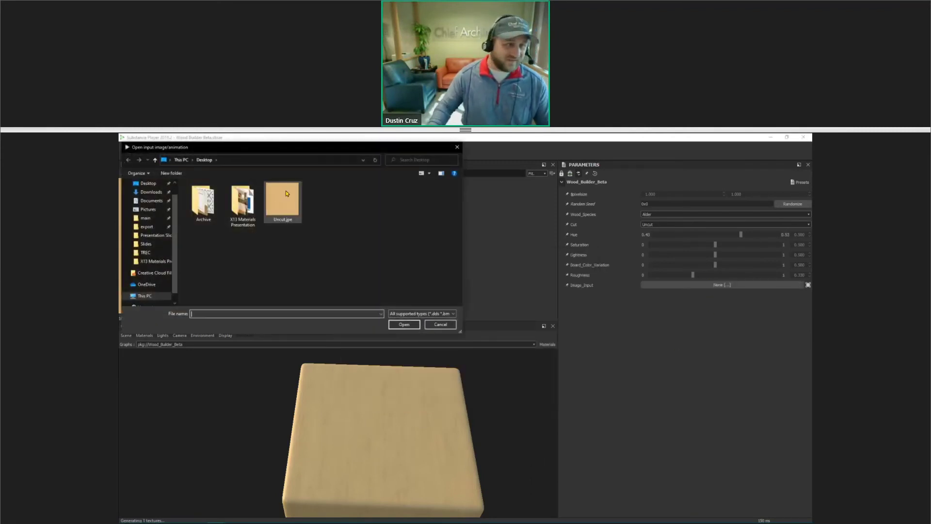
double_click(286, 190)
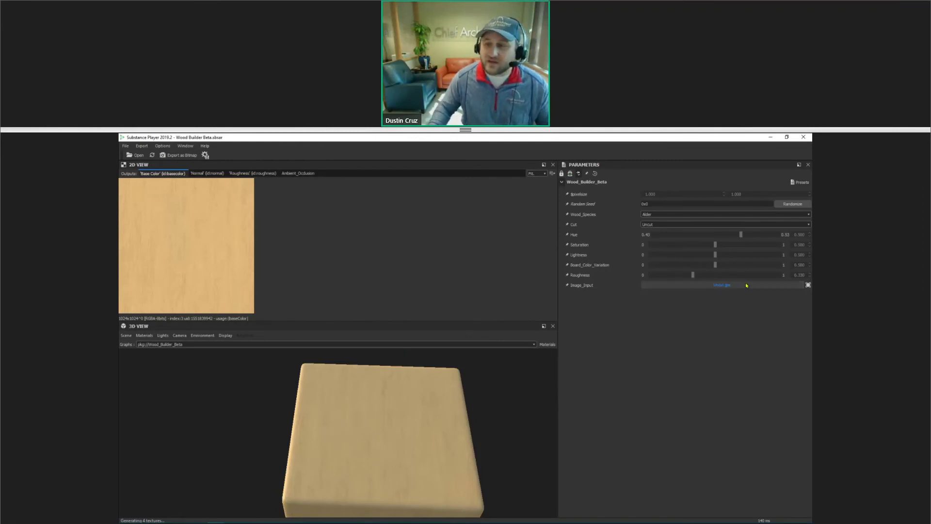
left_click(682, 215)
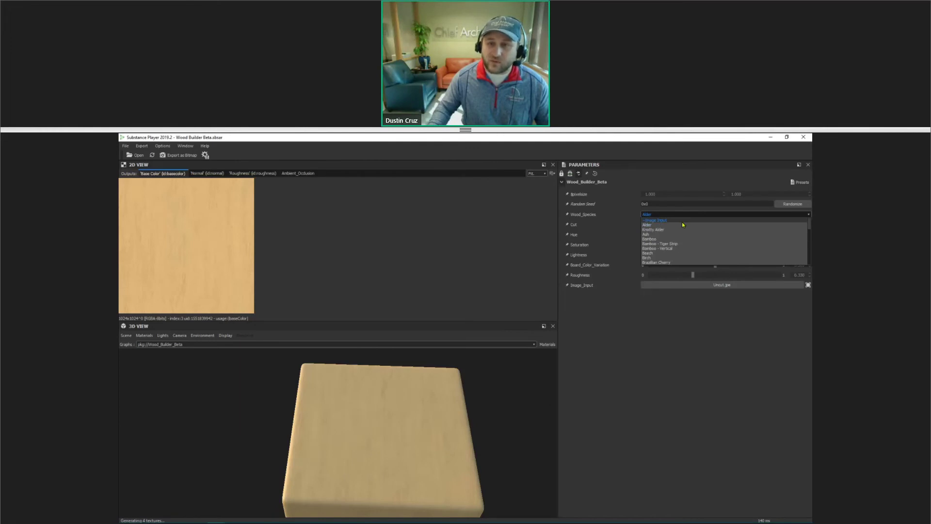
left_click(682, 222)
left_click_drag(369, 386, 564, 323)
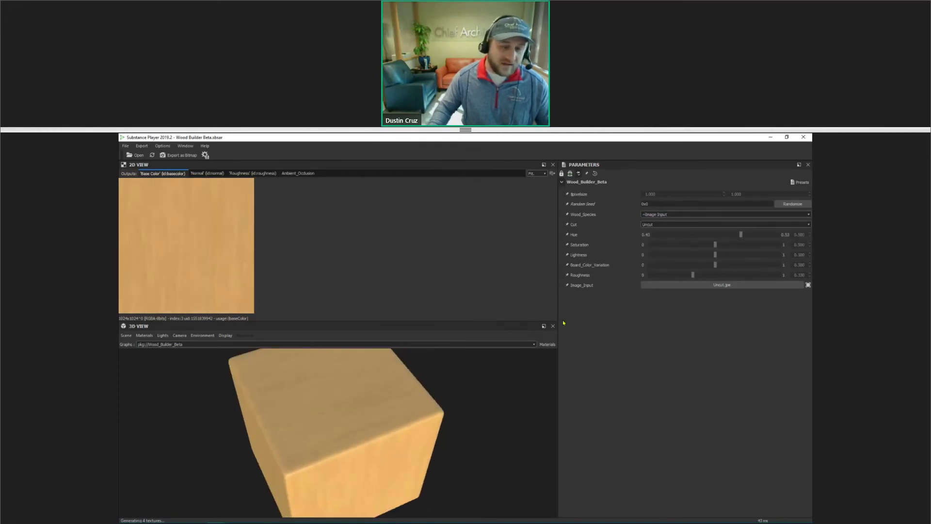
Set the Cut to 3"-4"-5" Assorted and Board_Color_Variation to about 0.84, keeping Image Input as the species
left_click(679, 224)
left_click(679, 235)
left_click_drag(371, 405, 614, 291)
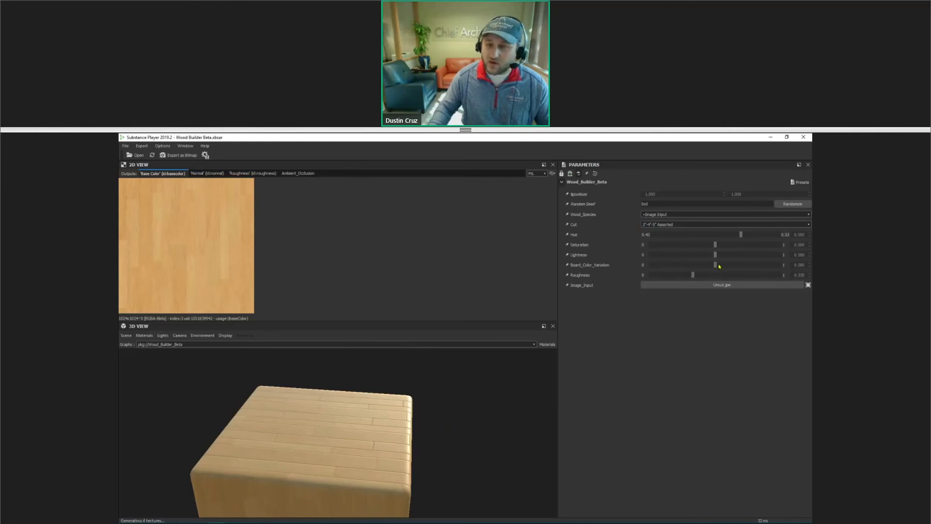
left_click_drag(716, 265, 759, 257)
left_click_drag(398, 437, 340, 354)
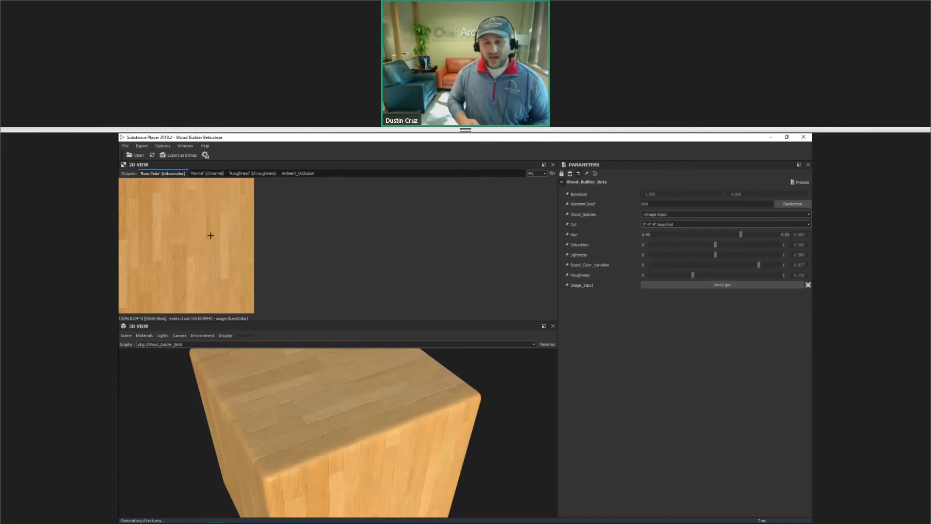
left_click(666, 214)
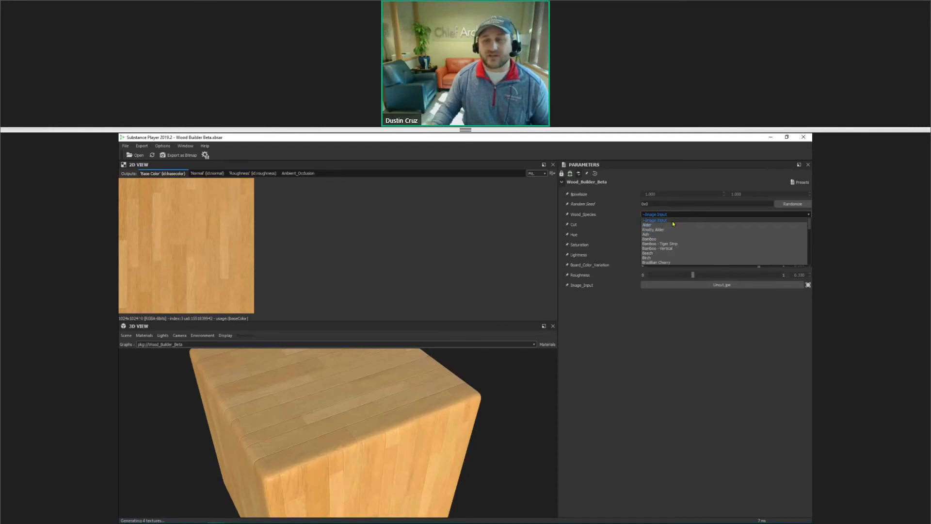
left_click(671, 221)
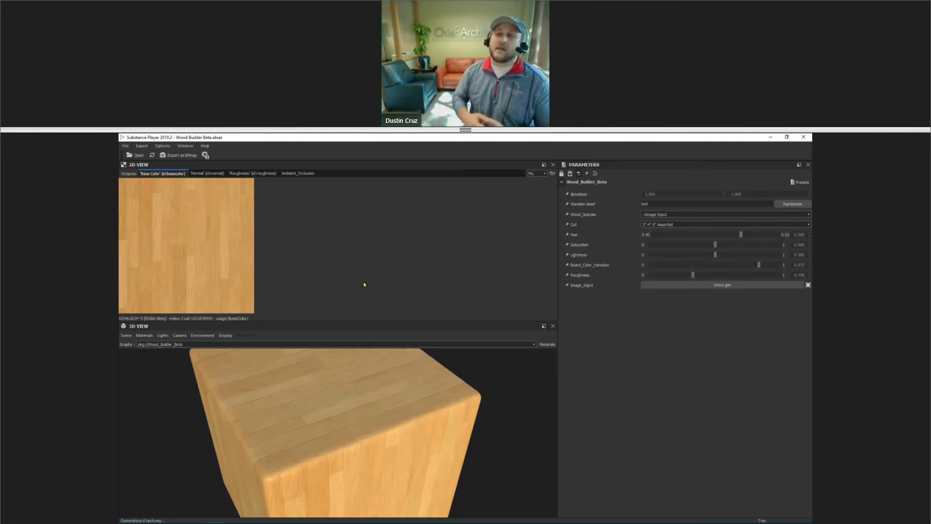
Return to the Chief Architect bathroom camera and view the floor tile and shower bench from another angle
left_click(765, 138)
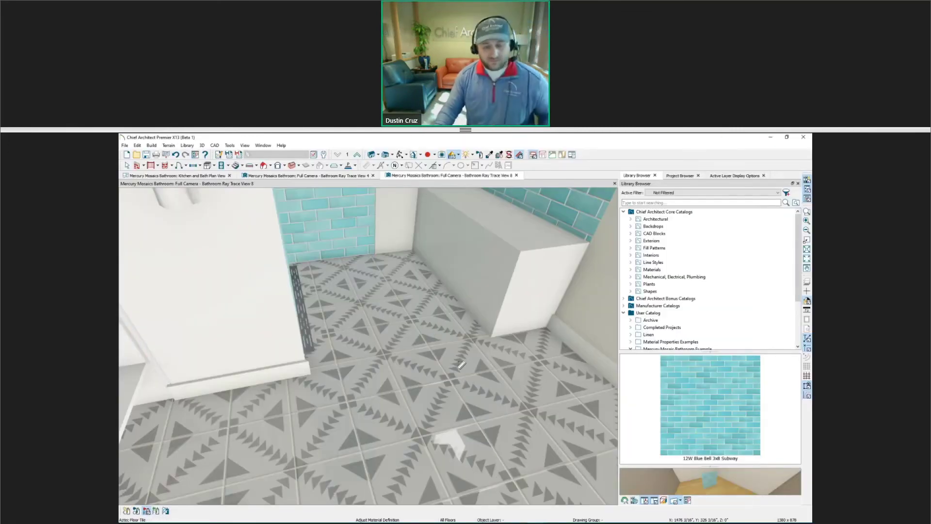
middle_click_drag(461, 364, 427, 413)
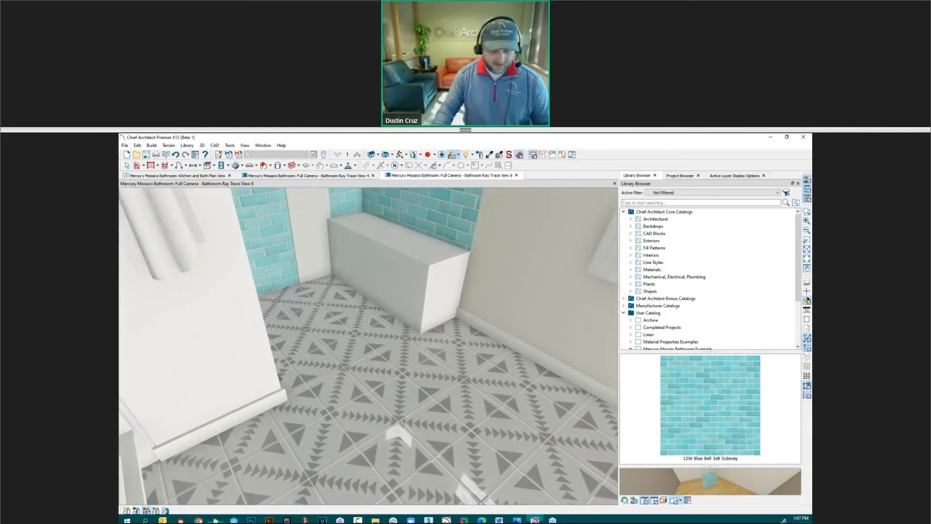
left_click(517, 515)
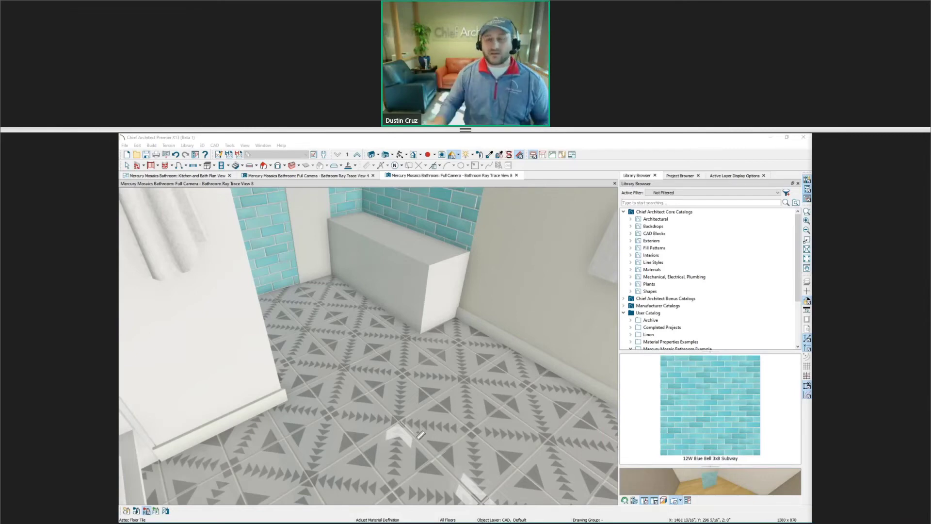
Switch to the Tile_Builder window in Substance Player, reload the substance with its default parameters, and leave the window
mouse_move(216, 516)
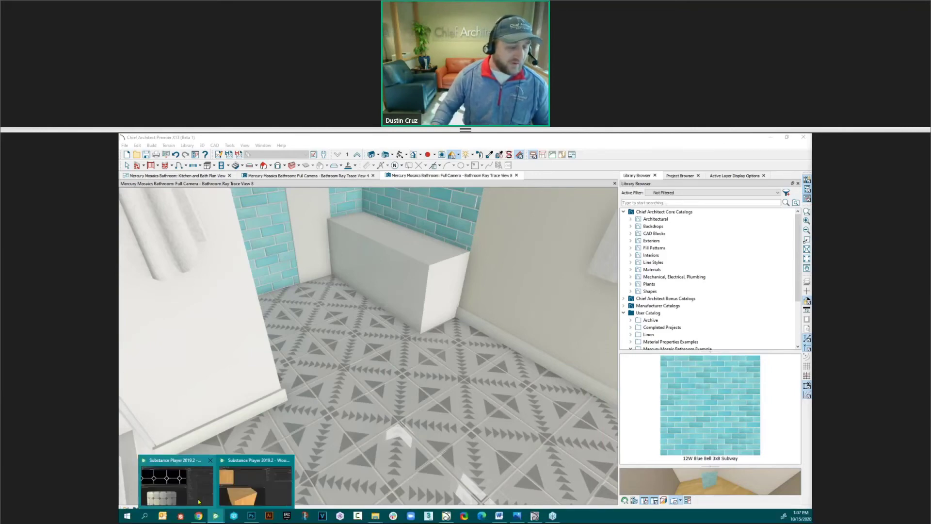
left_click(198, 502)
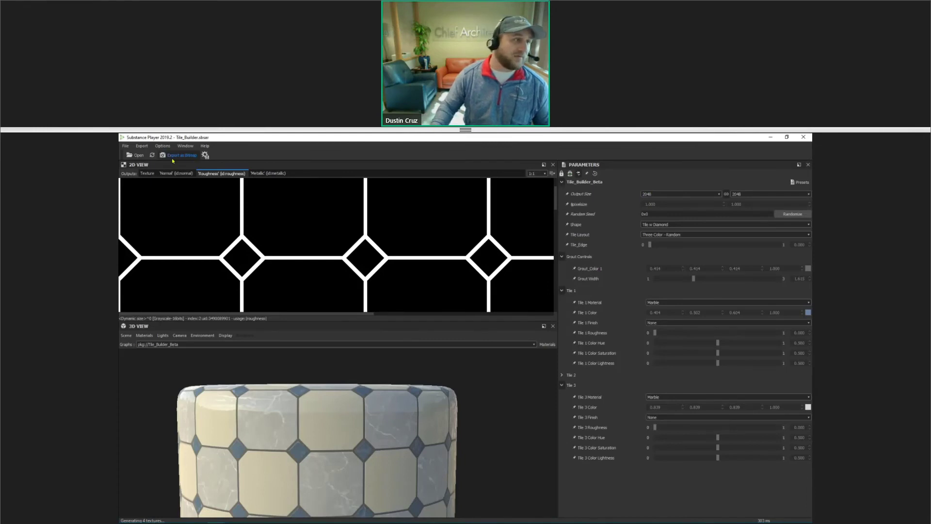
left_click(152, 154)
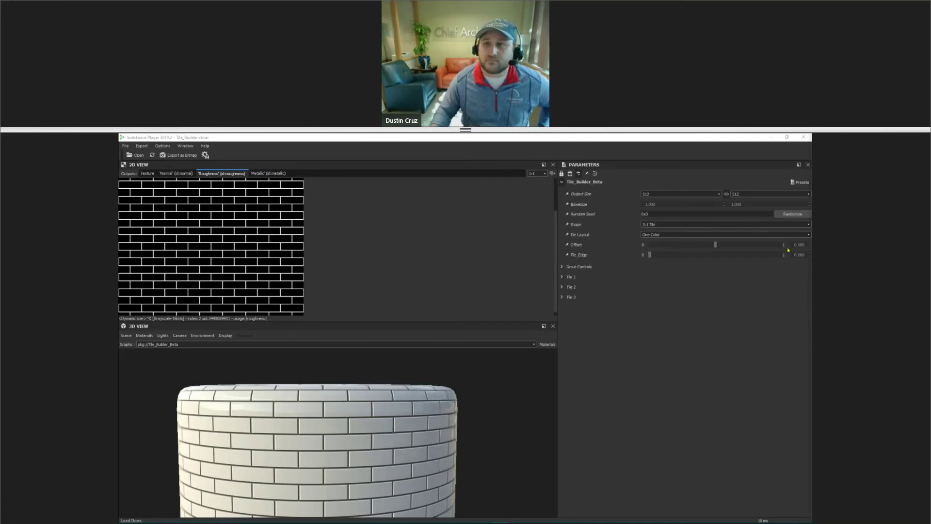
left_click(804, 137)
Return to the bathroom camera in Chief Architect and try editing the source of the 12W Blue Bell 3x8 Subway material
left_click_drag(448, 319, 426, 281)
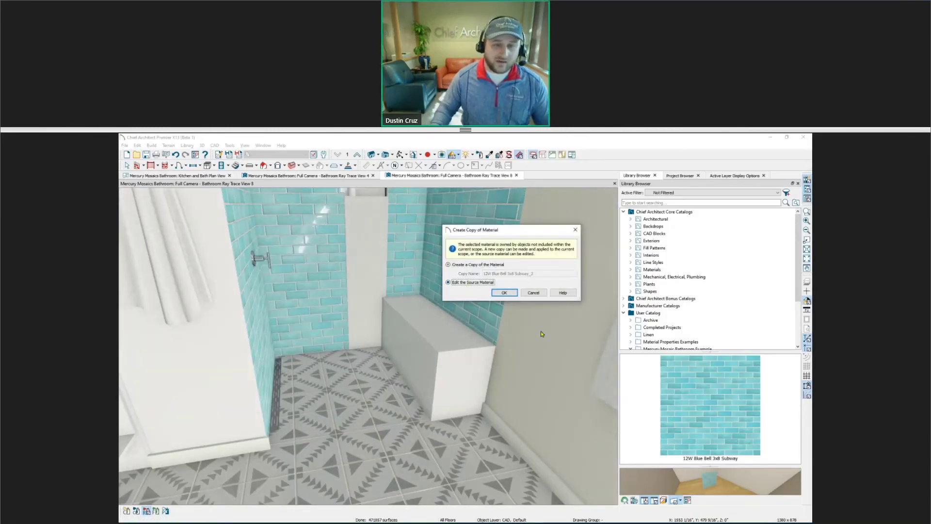
left_click(503, 297)
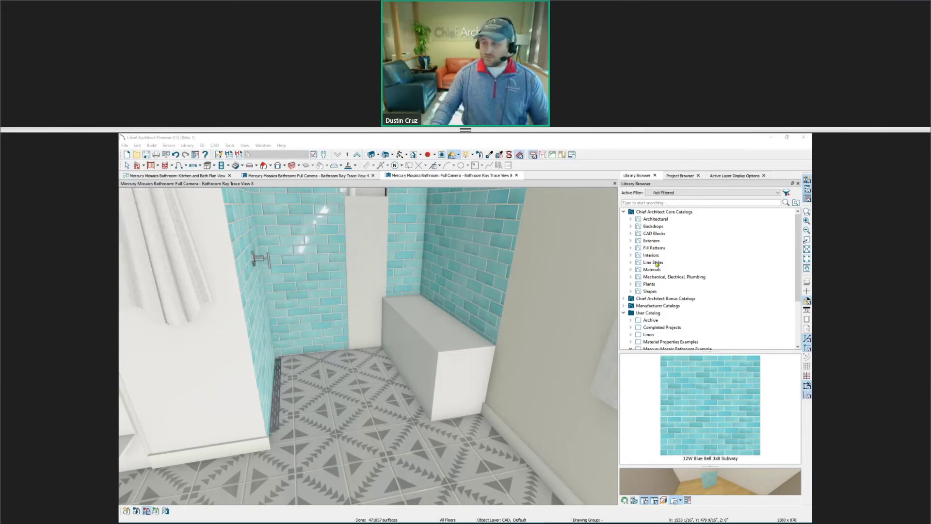
left_click_drag(361, 372, 253, 304)
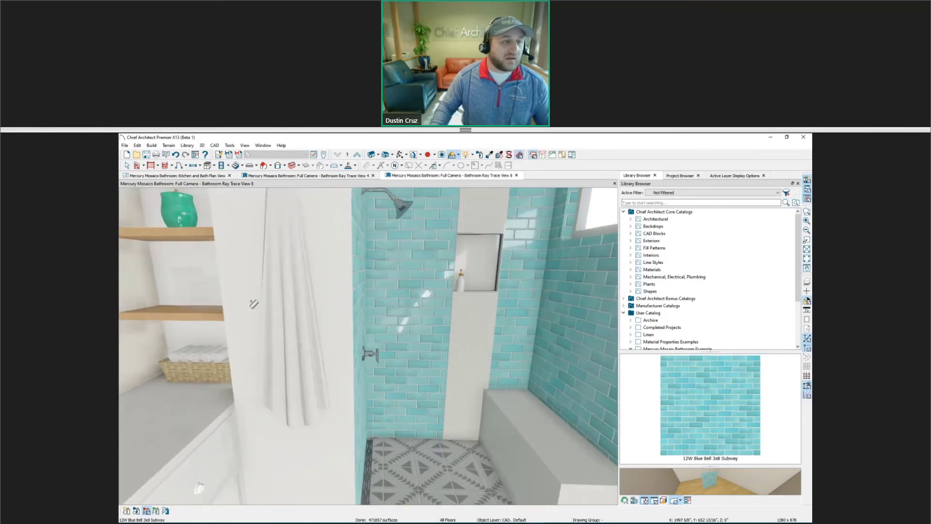
Open the source definition of the Glass Standard material from the shower glass and close it without changes
left_click(277, 305)
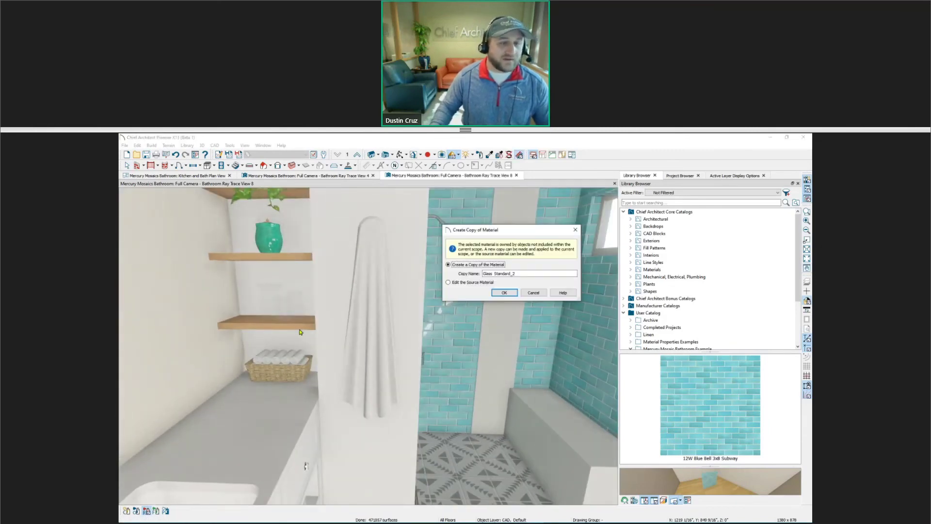
left_click(484, 283)
left_click(505, 293)
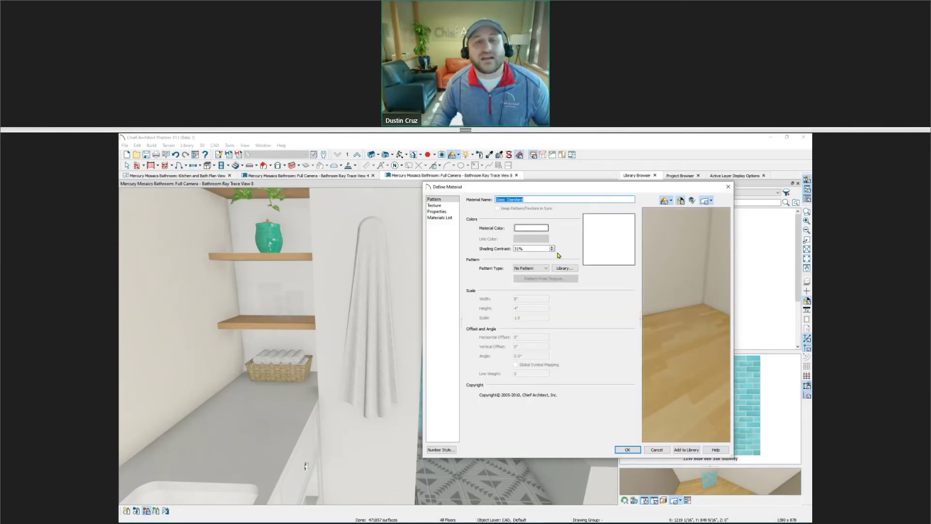
left_click_drag(566, 190, 465, 196)
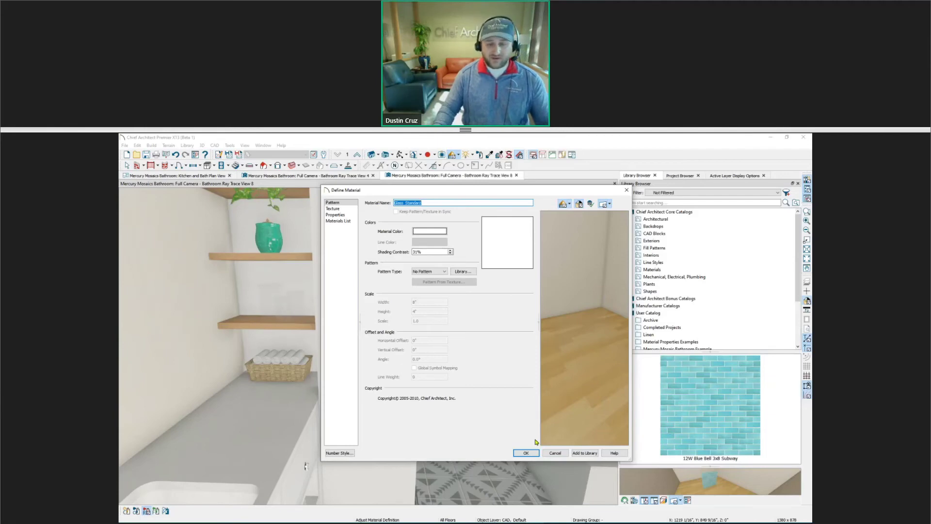
left_click(555, 454)
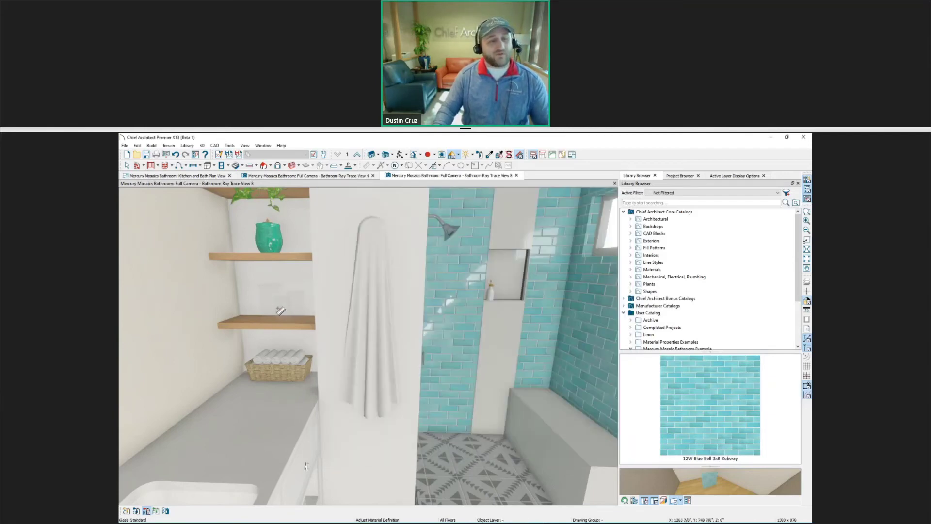
Examine the reflections near the bathroom shelves, view the Mercury Mosaics Bathroom RT3.jpg render, and close the image
mouse_move(370, 313)
left_mouse_down()
mouse_move(355, 332)
mouse_move(388, 337)
left_mouse_up()
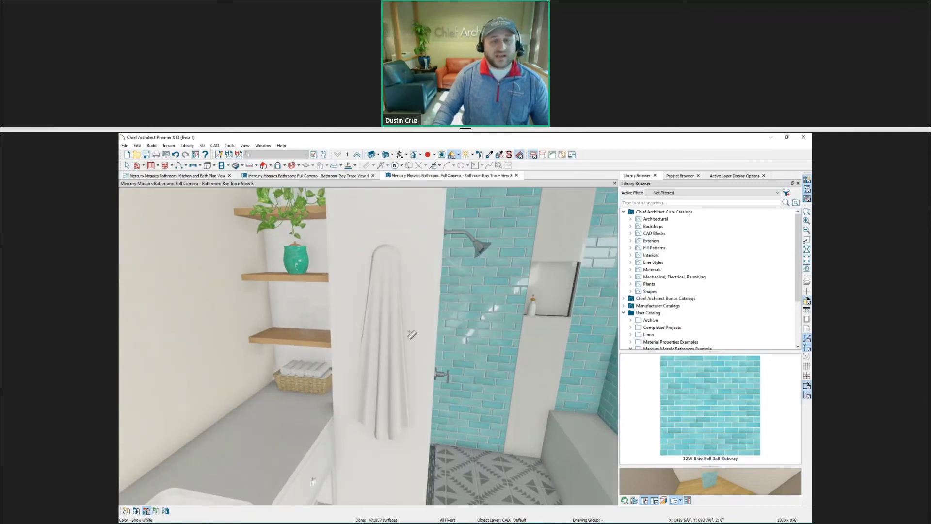
scroll(309, 325, "up", 5)
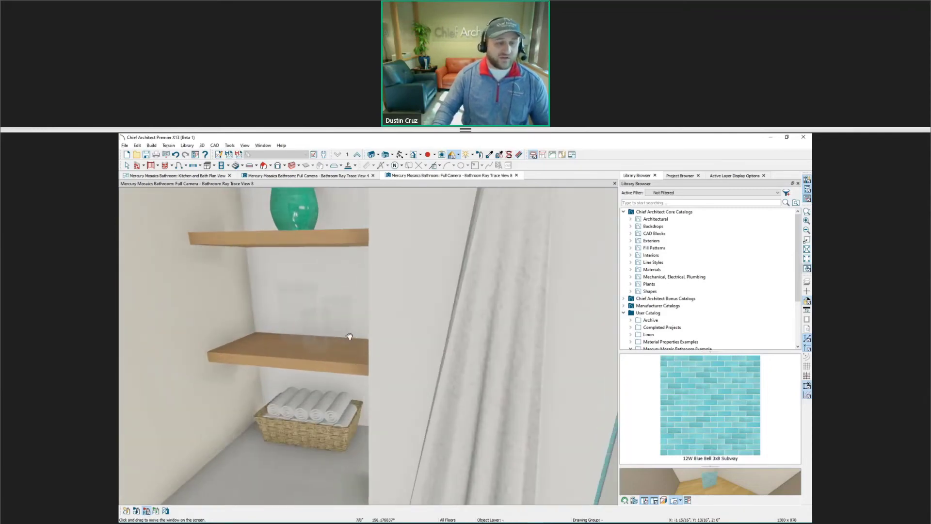
scroll(353, 339, "down", 5)
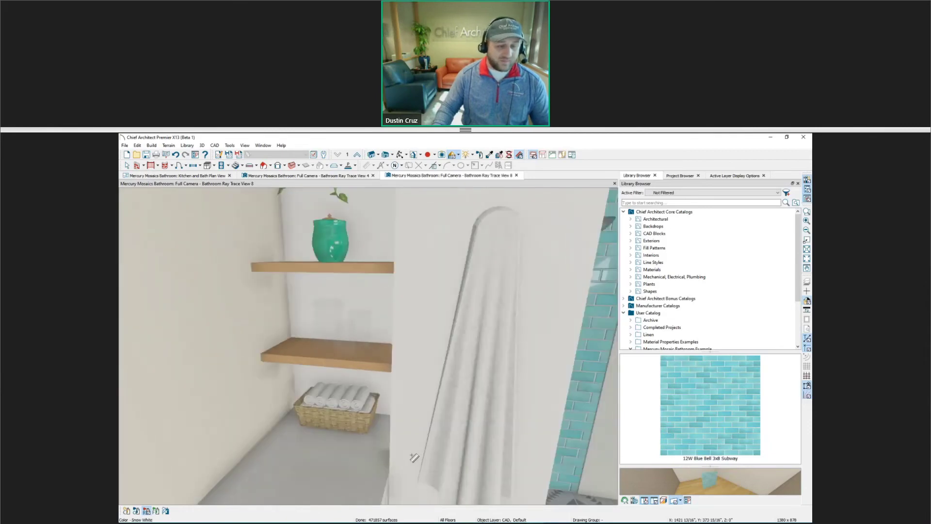
mouse_move(350, 514)
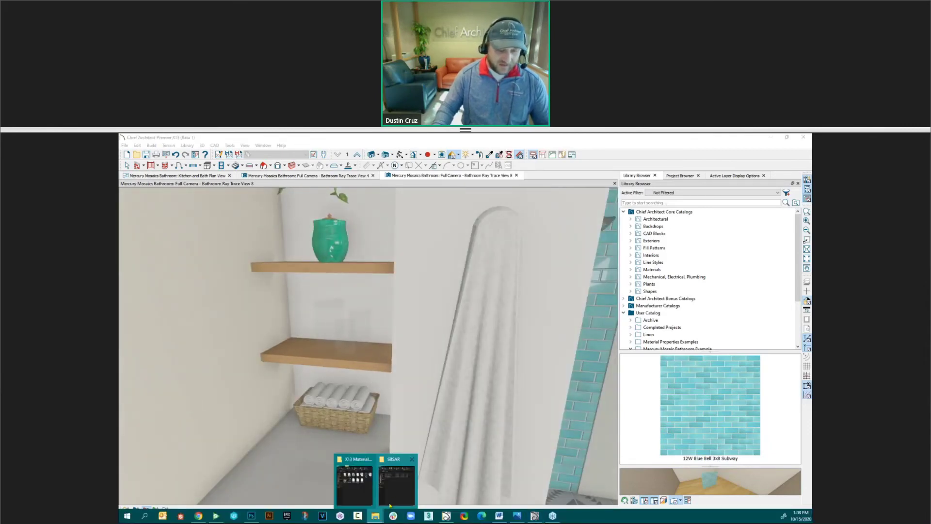
mouse_move(356, 492)
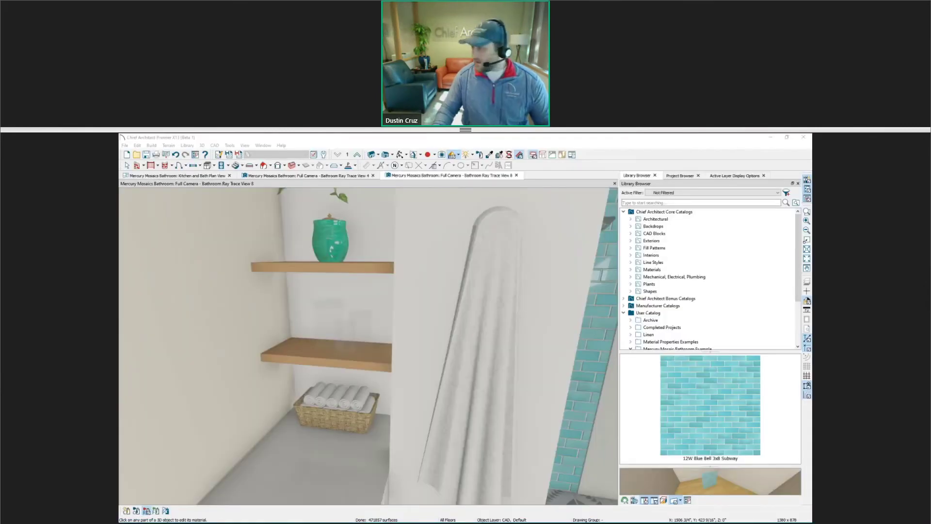
key("alt+Tab")
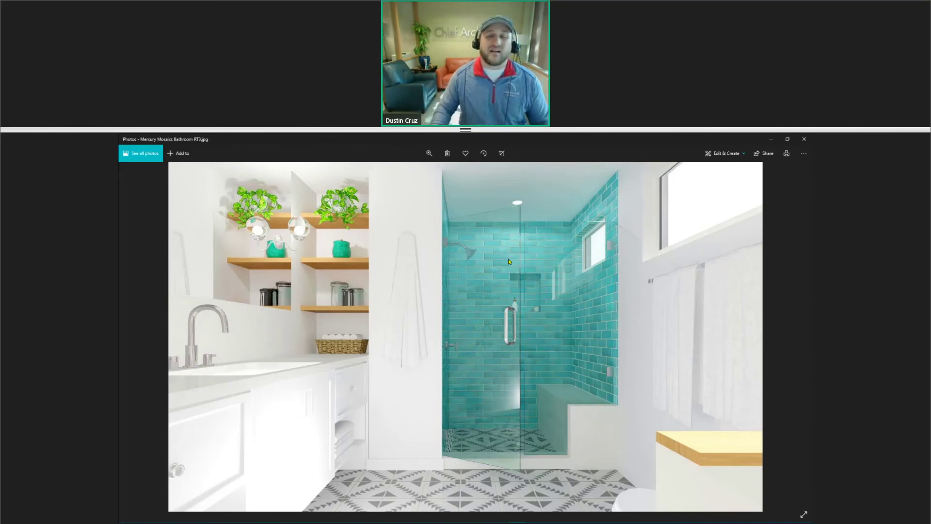
left_click(804, 138)
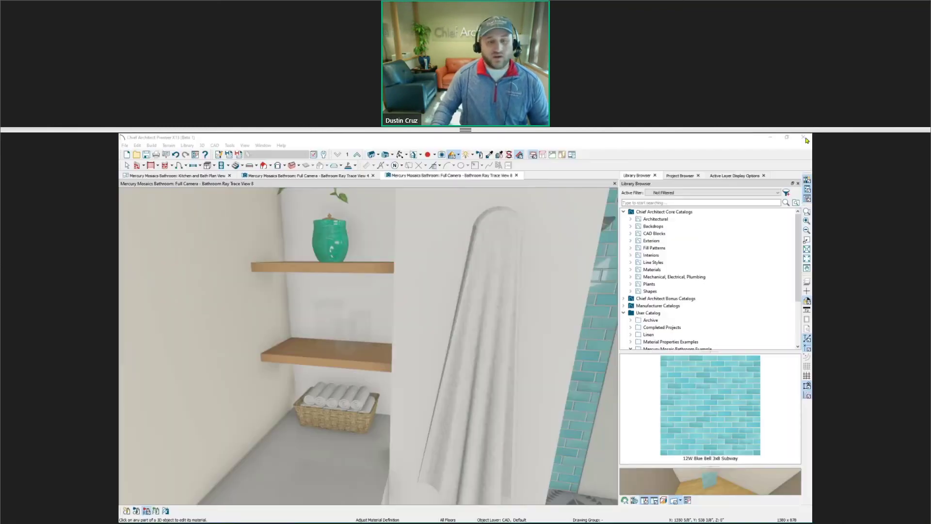
Open the source definition of the glass beside the shelves and inspect its Transparent class properties and preview
left_click(351, 340)
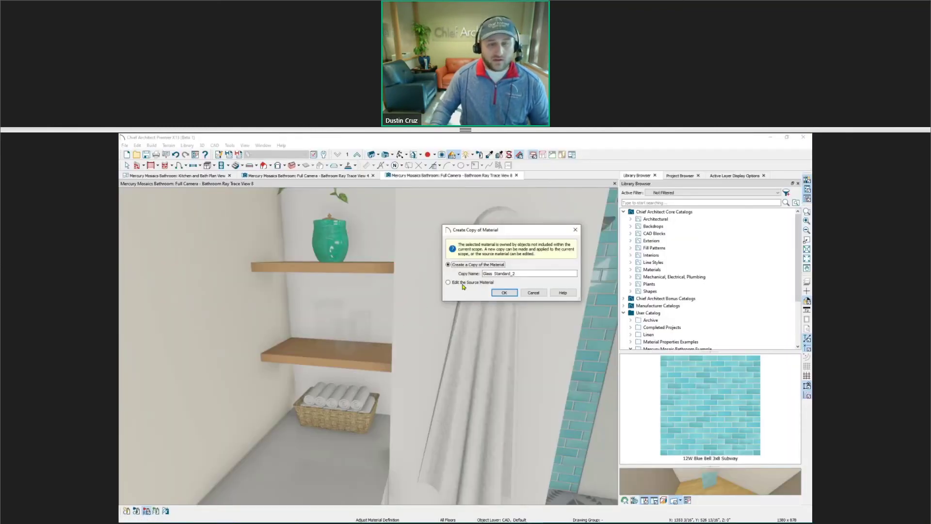
left_click(503, 293)
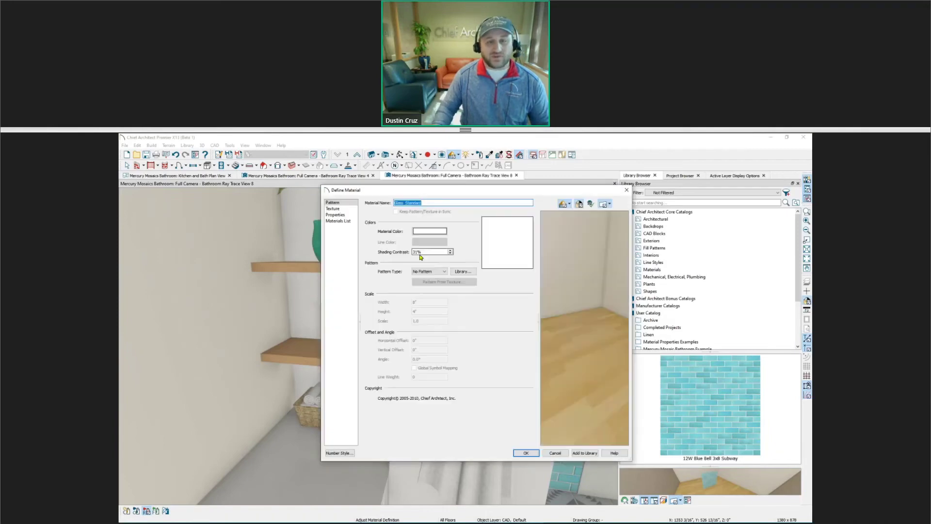
left_click(340, 215)
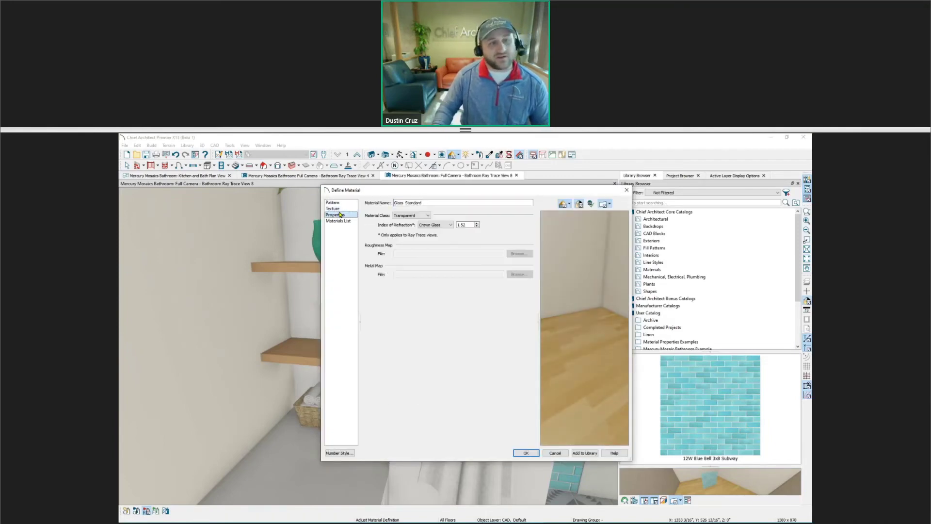
left_click(410, 215)
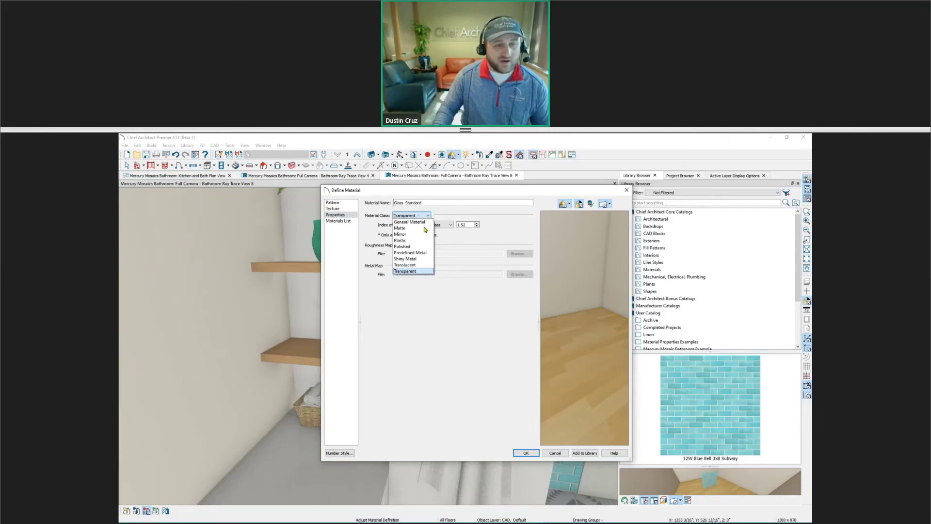
left_click(409, 272)
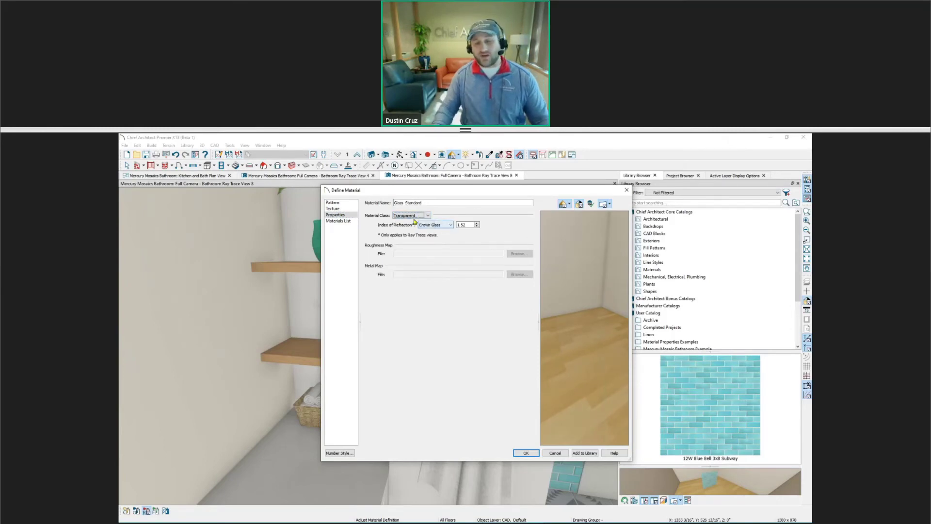
left_click_drag(595, 331, 577, 311)
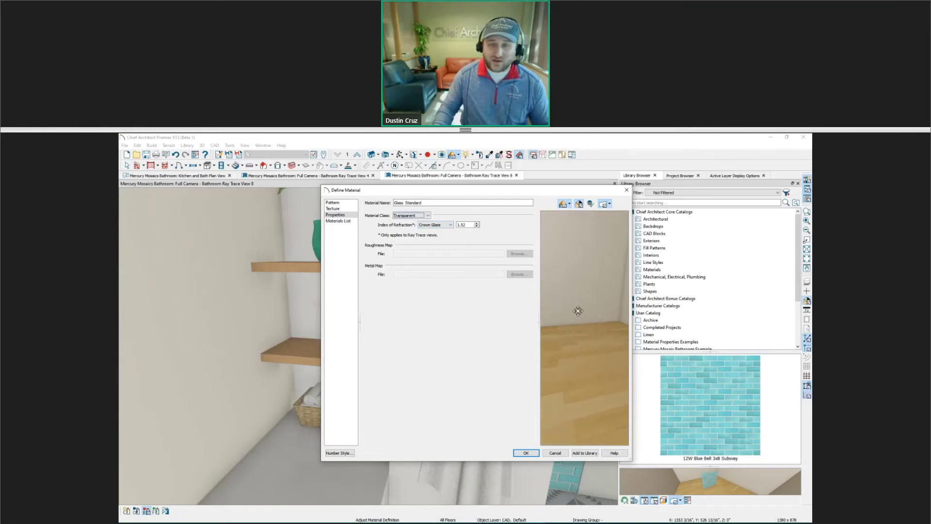
Try the General Material class and its transparency on the glass, return the class to Transparent, and discard the definition
left_click(419, 217)
left_click(420, 218)
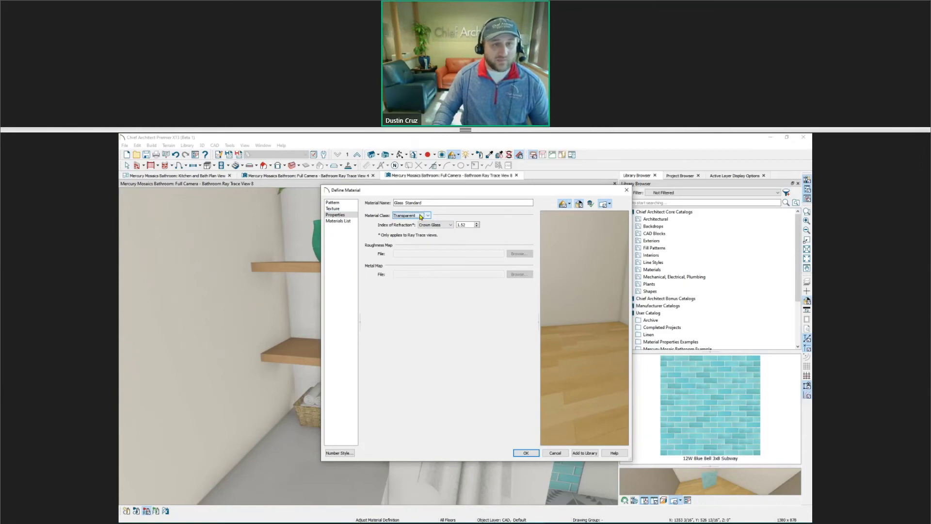
left_click(420, 217)
left_click(411, 222)
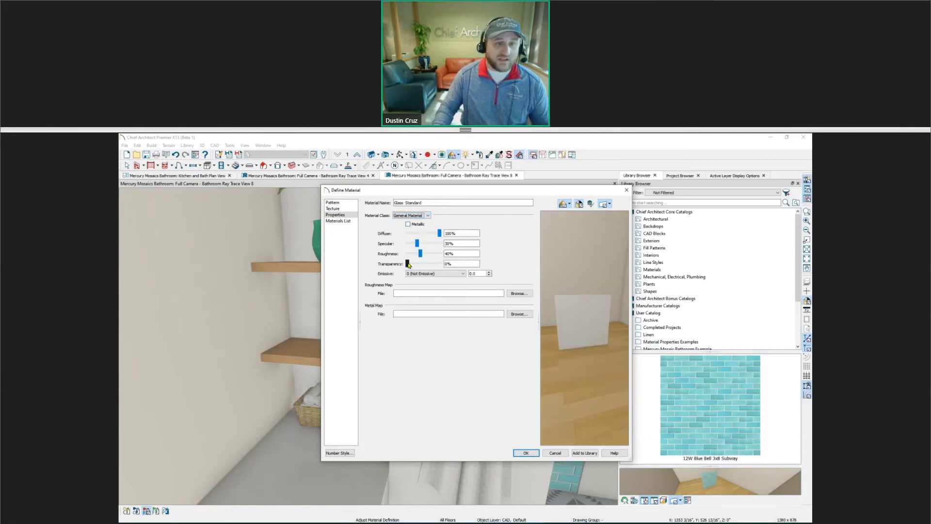
mouse_move(408, 265)
left_mouse_down()
mouse_move(447, 266)
mouse_move(402, 269)
left_mouse_up()
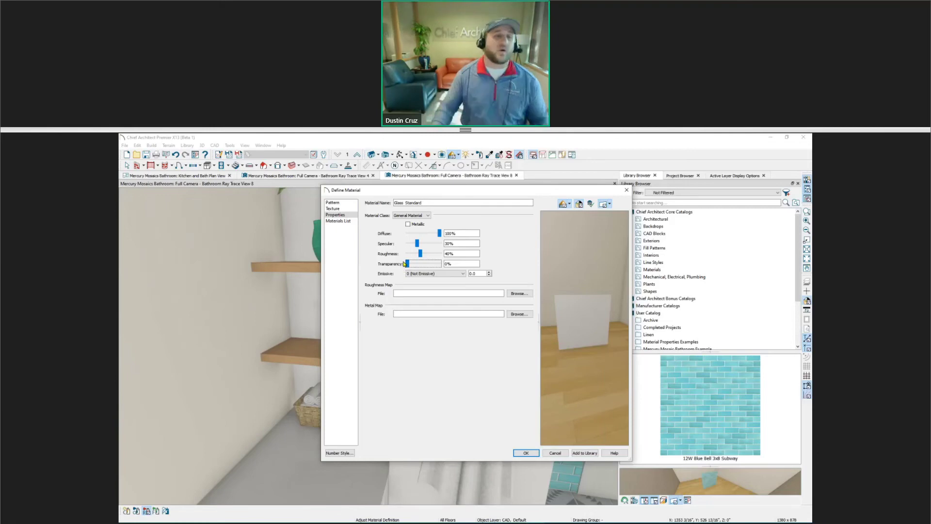
left_click(417, 216)
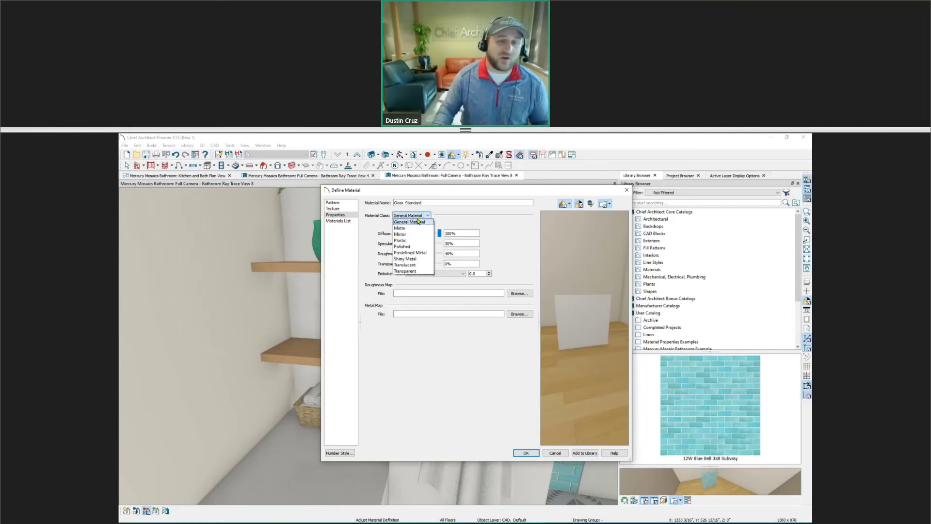
left_click(413, 274)
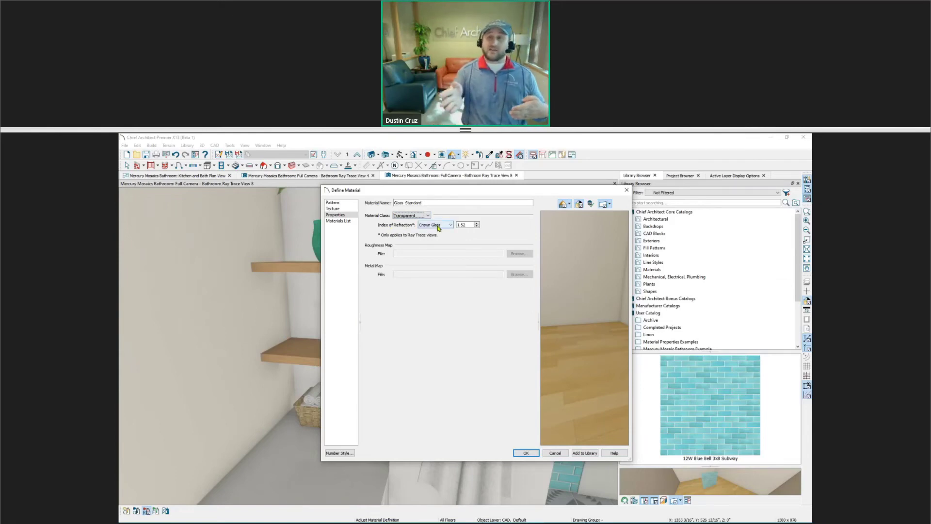
left_click(627, 189)
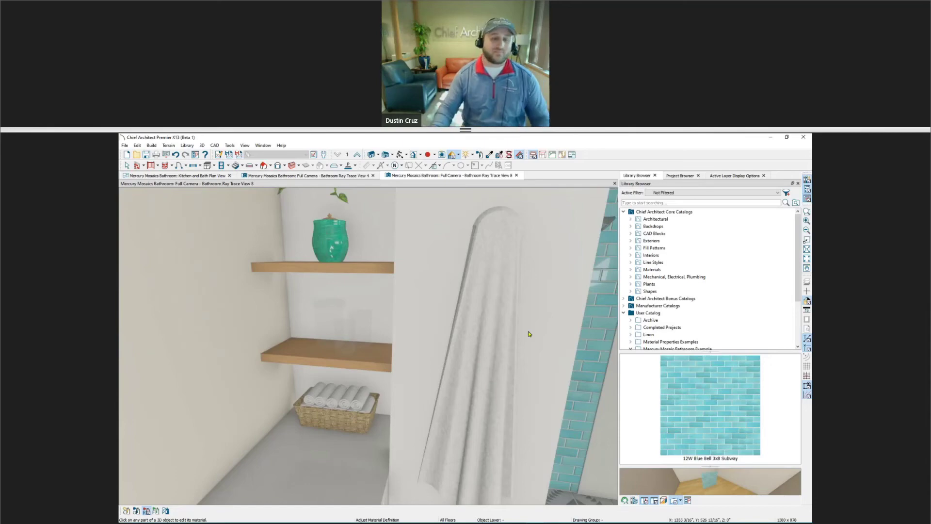
Switch to the web browser and open the Symbols and Content forum on ChiefTalk
mouse_move(530, 333)
middle_mouse_down()
mouse_move(455, 308)
mouse_move(380, 326)
middle_mouse_up()
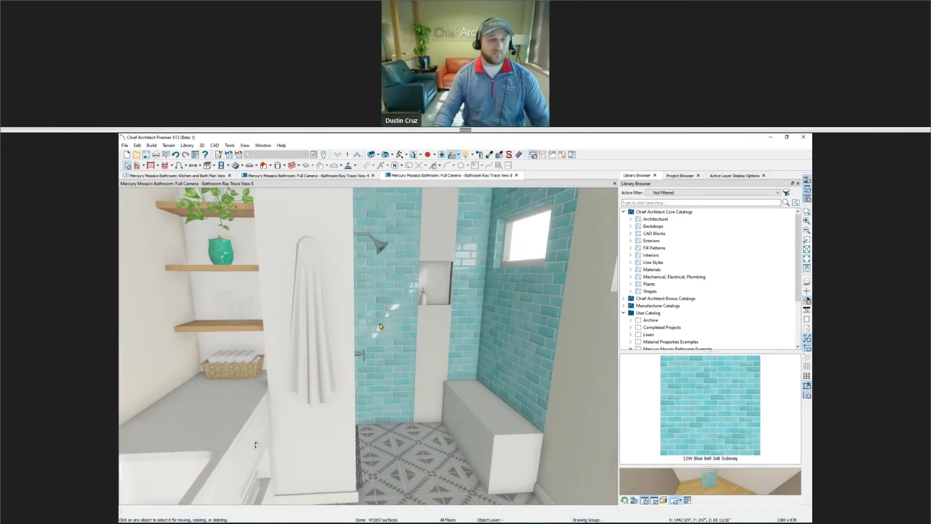
double_click(434, 140)
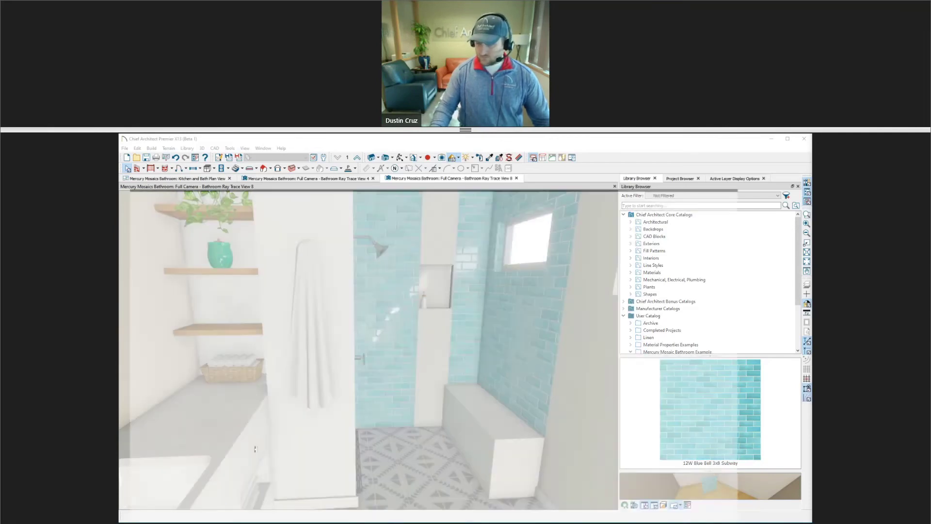
key("alt+Tab")
key("ctrl+Tab")
scroll(328, 359, "down", 4)
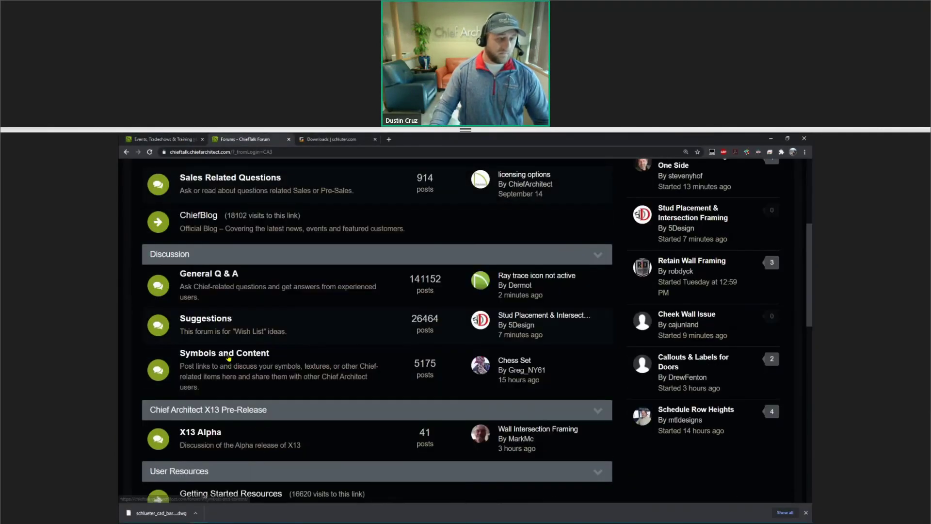
left_click(208, 354)
Open the topic Custom Material Generation with Substance Player and find its Substance Player and .sbsar download links
scroll(351, 313, "down", 3)
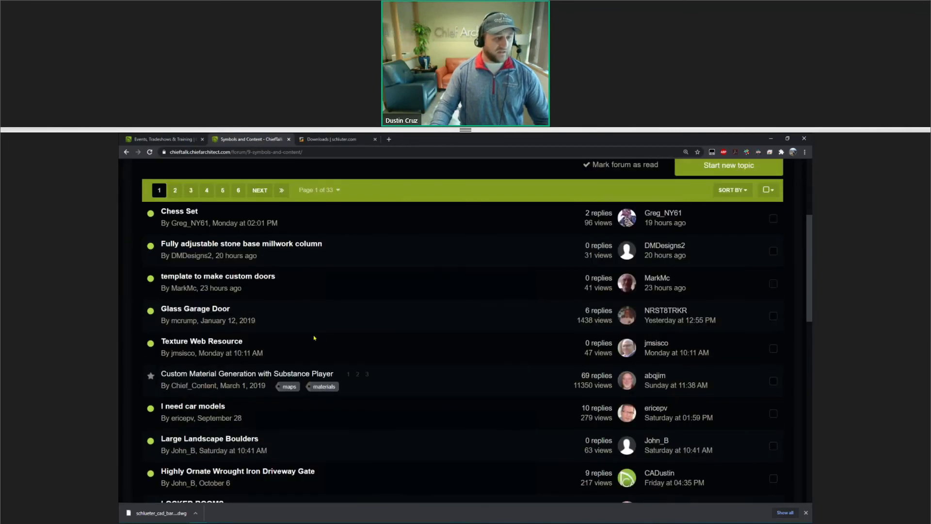
scroll(310, 346, "up", 1)
left_click(245, 410)
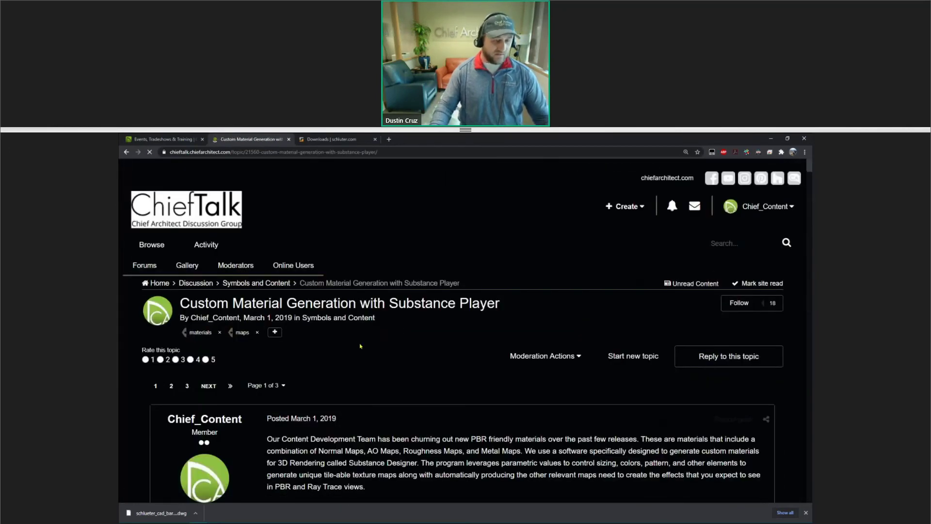
scroll(320, 324, "down", 4)
scroll(321, 323, "down", 6)
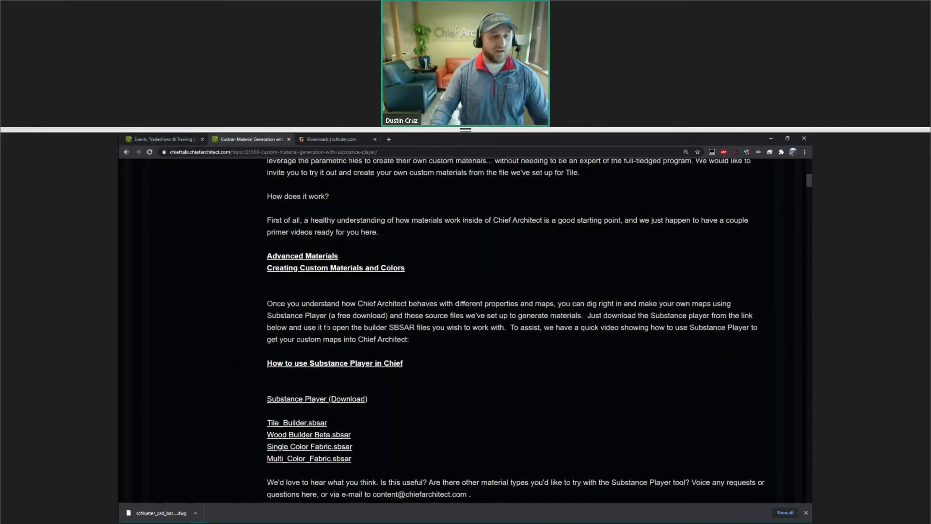
Open the Substance Player download page from the topic and display the Substance product list
left_click(312, 328)
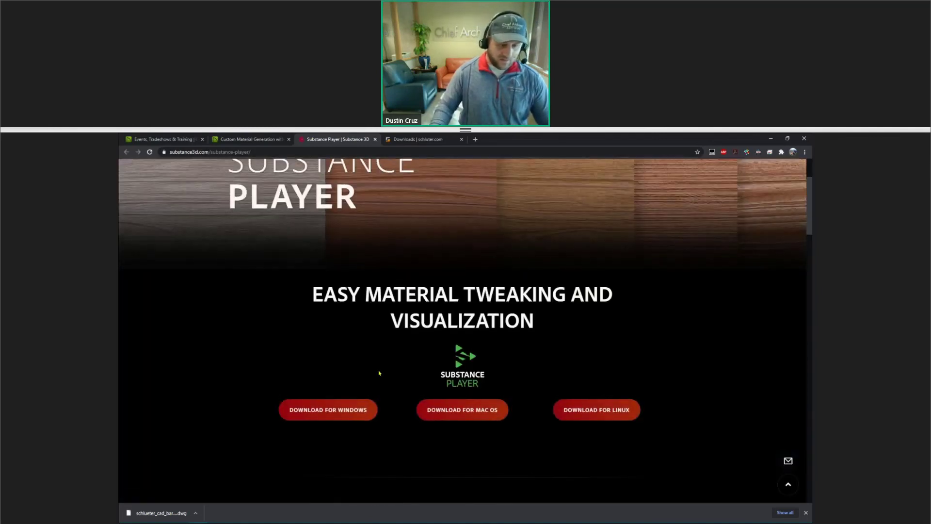
scroll(380, 368, "up", 3)
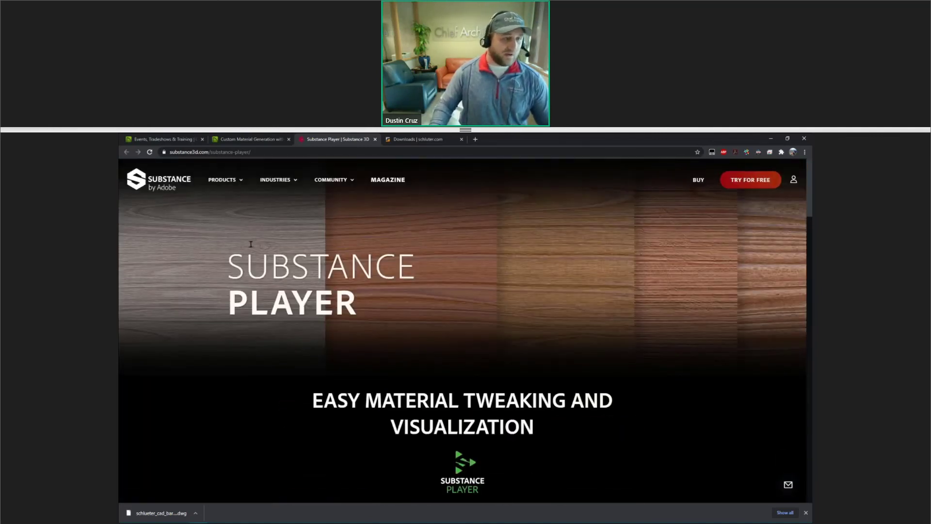
left_click(222, 179)
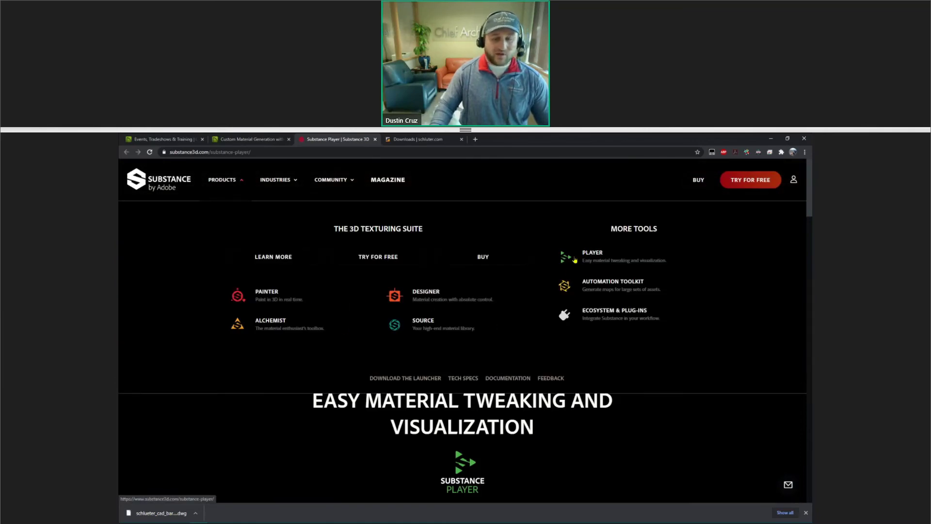
Download the Windows version of Substance Player from its product page
scroll(459, 413, "down", 3)
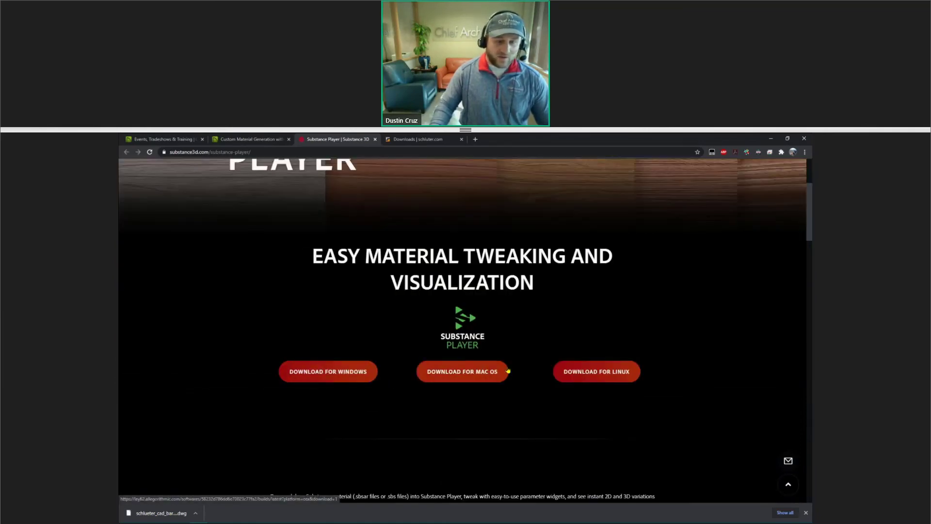
scroll(459, 414, "up", 3)
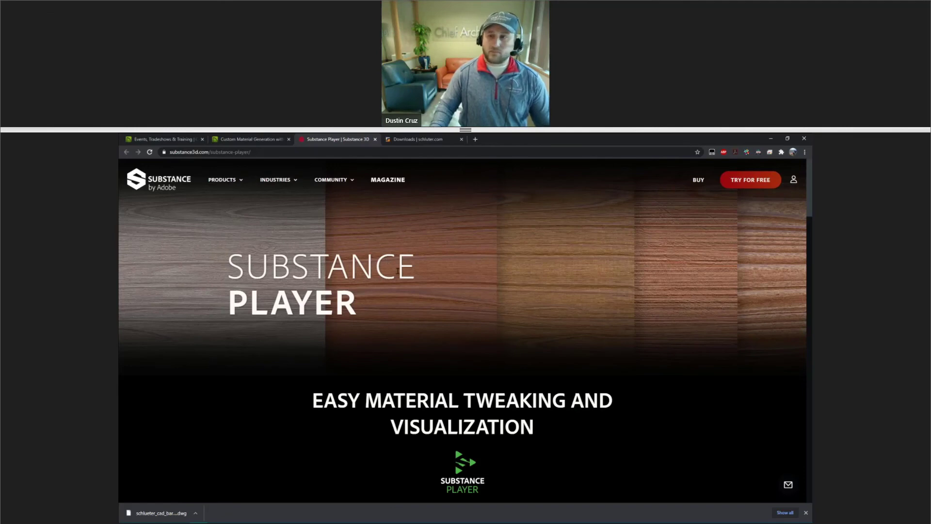
mouse_move(222, 180)
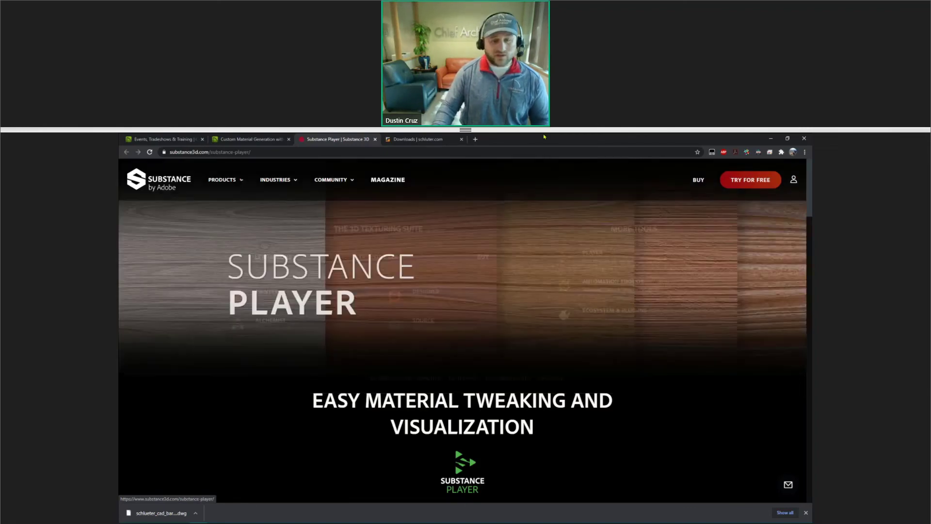
scroll(345, 378, "down", 3)
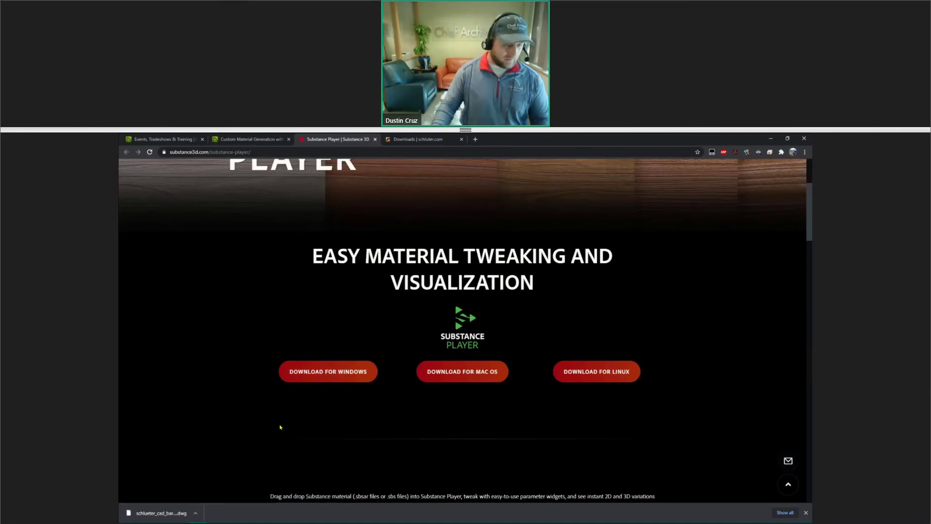
left_click(323, 377)
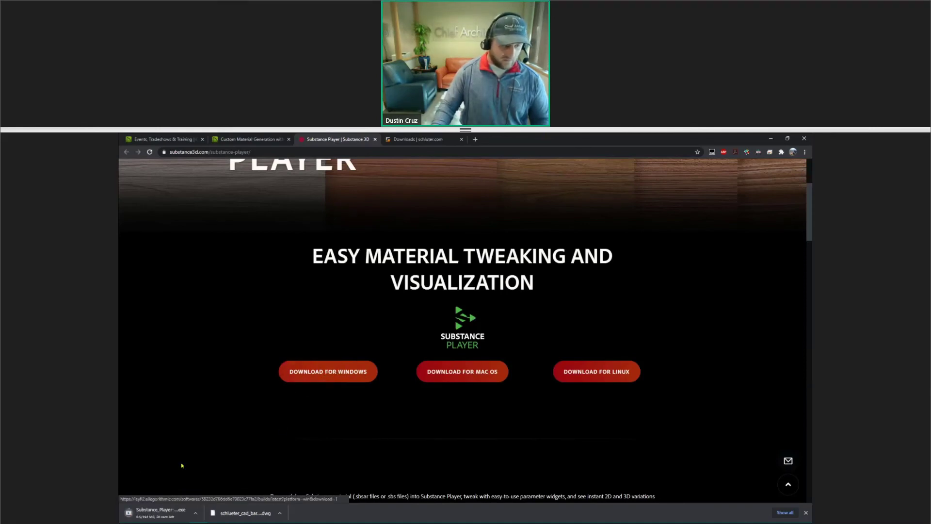
Highlight the Substance Player title on the product page and close that page
scroll(316, 340, "up", 3)
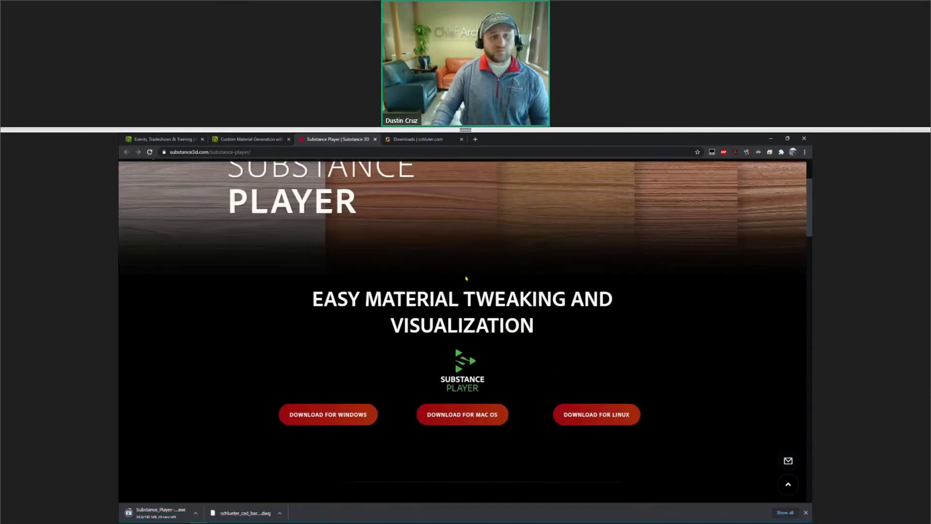
left_click_drag(271, 266, 366, 300)
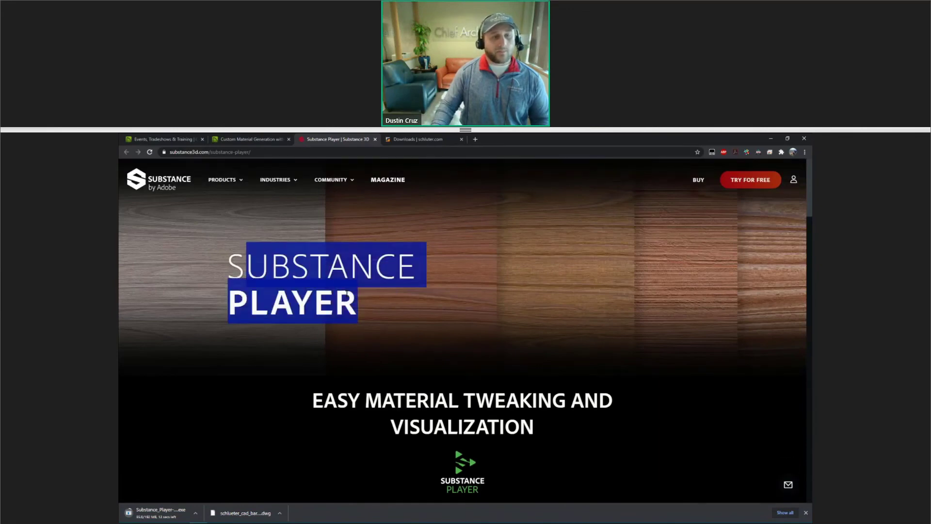
left_click_drag(240, 258, 358, 303)
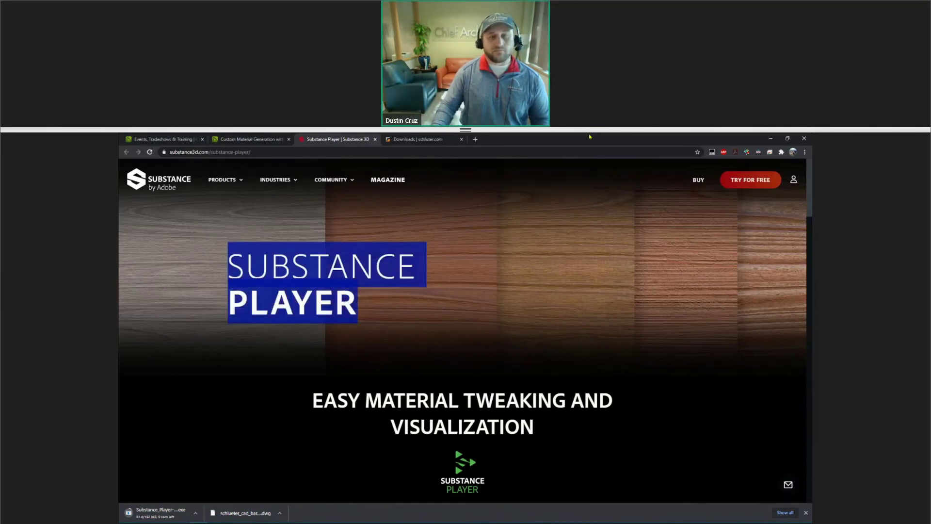
left_click(374, 140)
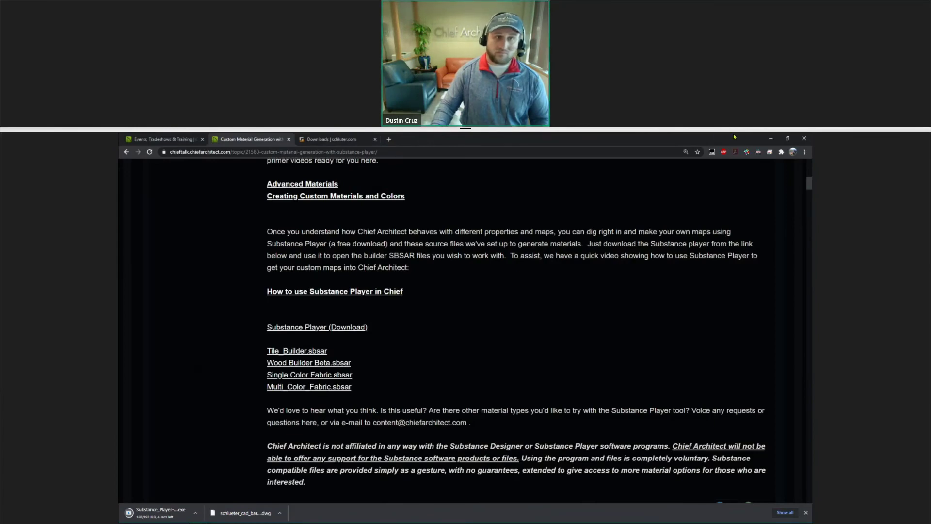
Return to the bathroom camera view in Chief Architect and turn the camera toward the patterned tile floor
left_click(770, 138)
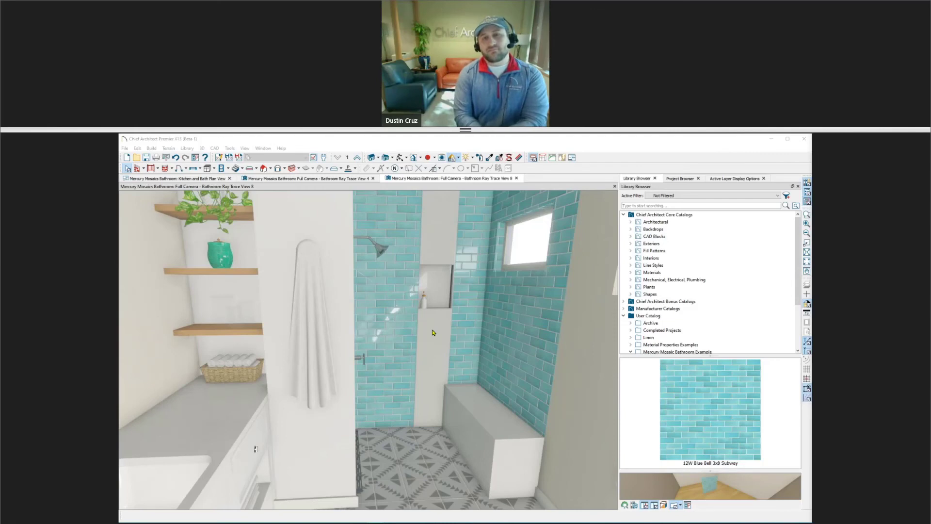
left_click(457, 372)
left_click_drag(442, 412, 420, 401)
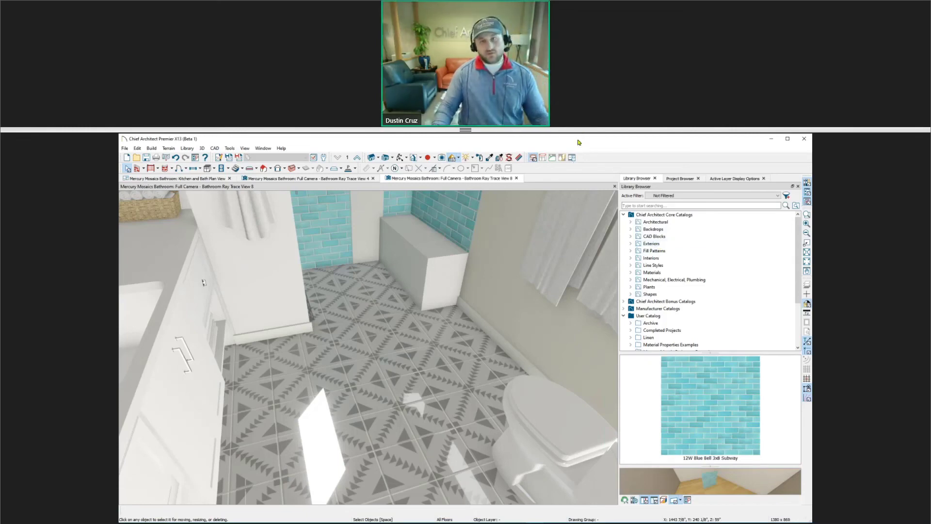
Switch to Substance Player, minimize the Wood Builder Beta window and bring up the Tile_Builder.sbsar window
left_click(216, 515)
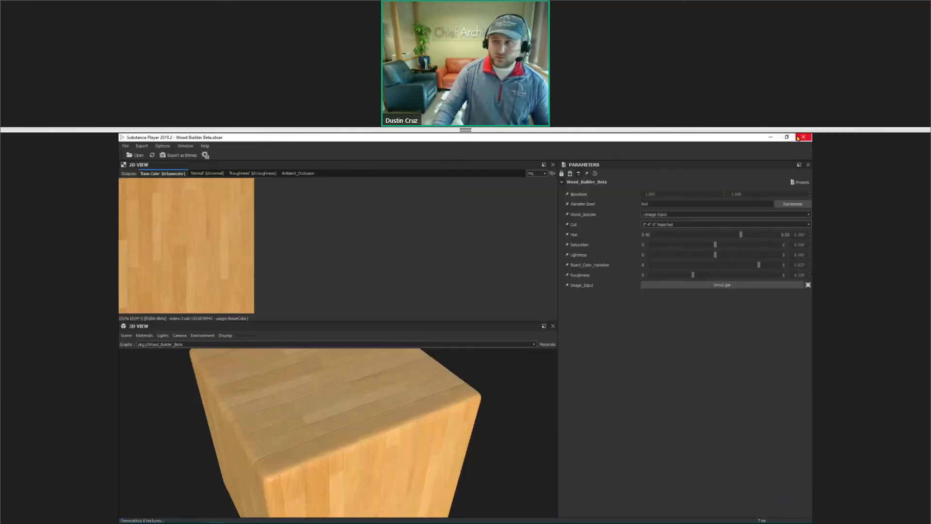
left_click(771, 137)
mouse_move(221, 522)
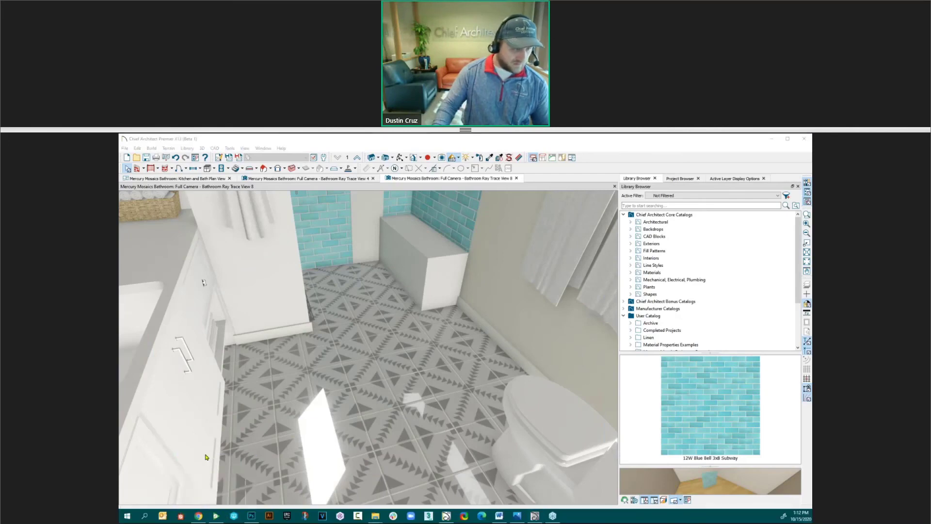
left_click(216, 516)
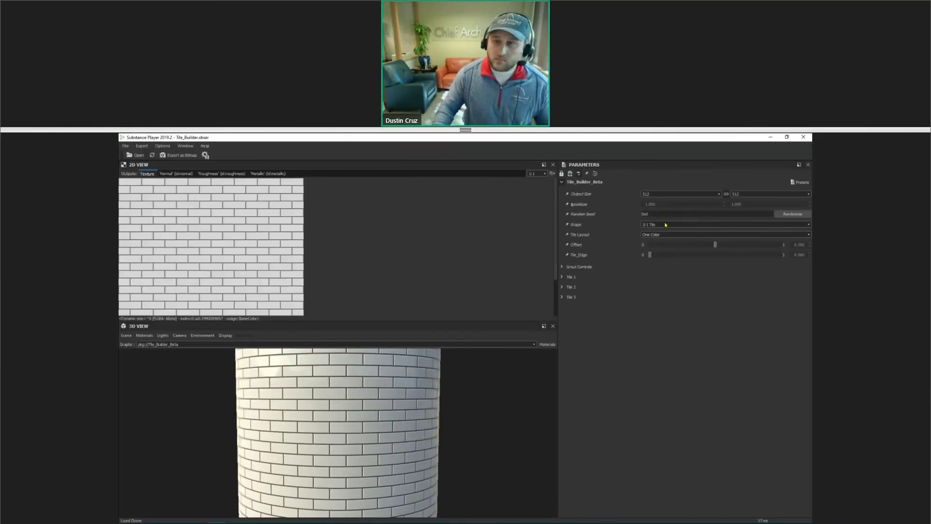
Set the tile shape to Large Tile and the tile layout to Two Color - Checker
left_click(666, 225)
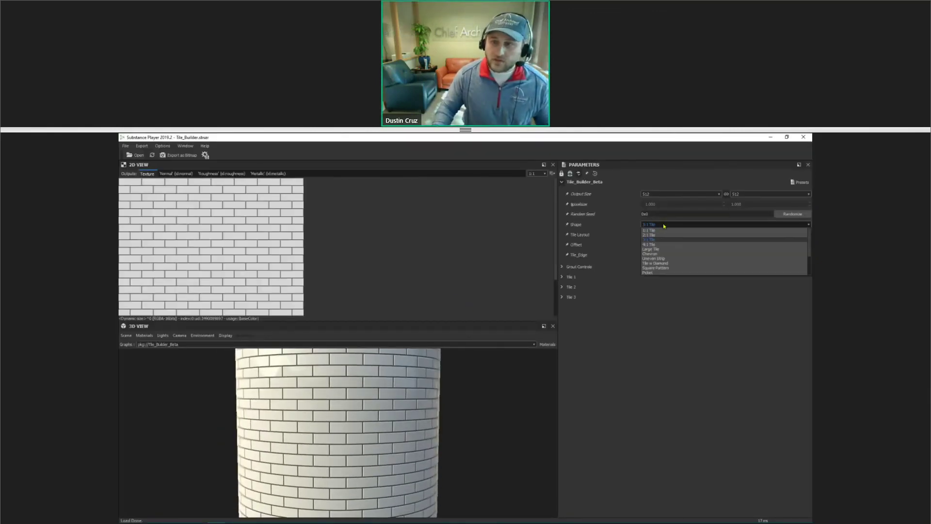
left_click(658, 230)
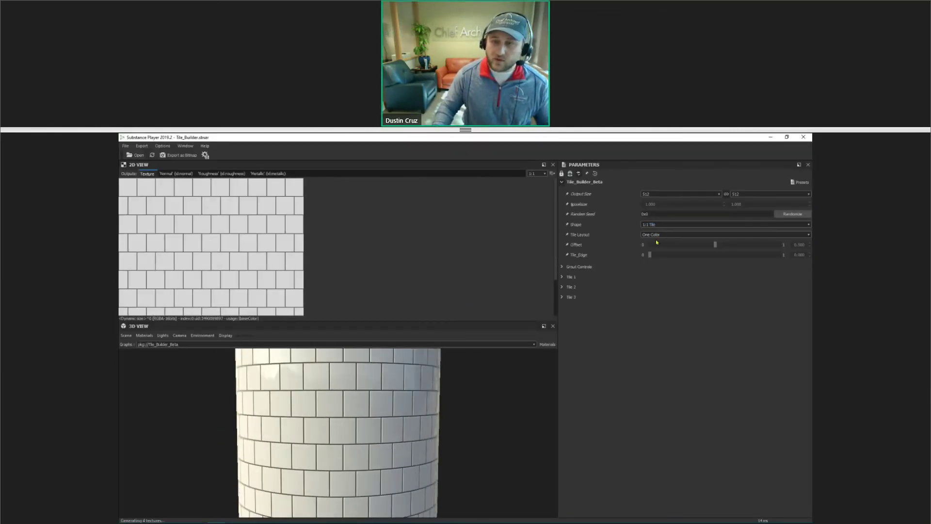
left_click(660, 235)
left_click(659, 244)
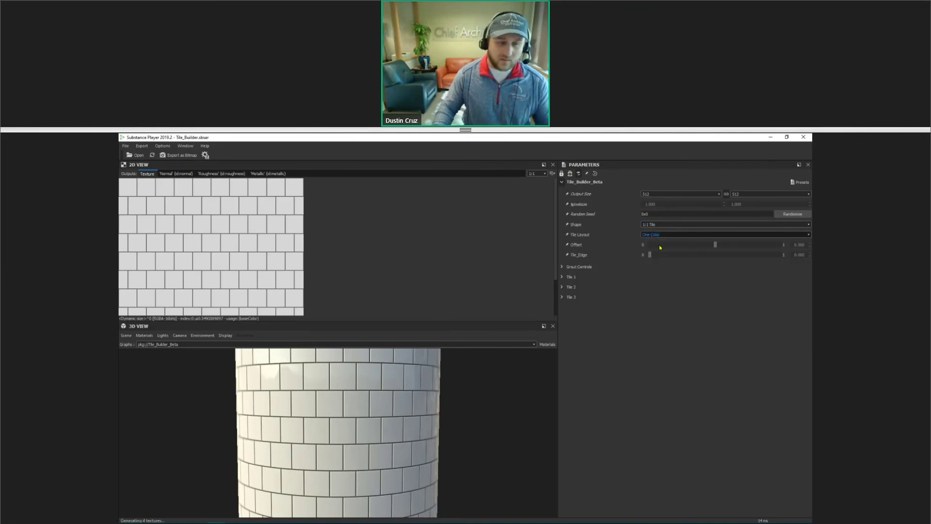
left_click(664, 225)
left_click(660, 248)
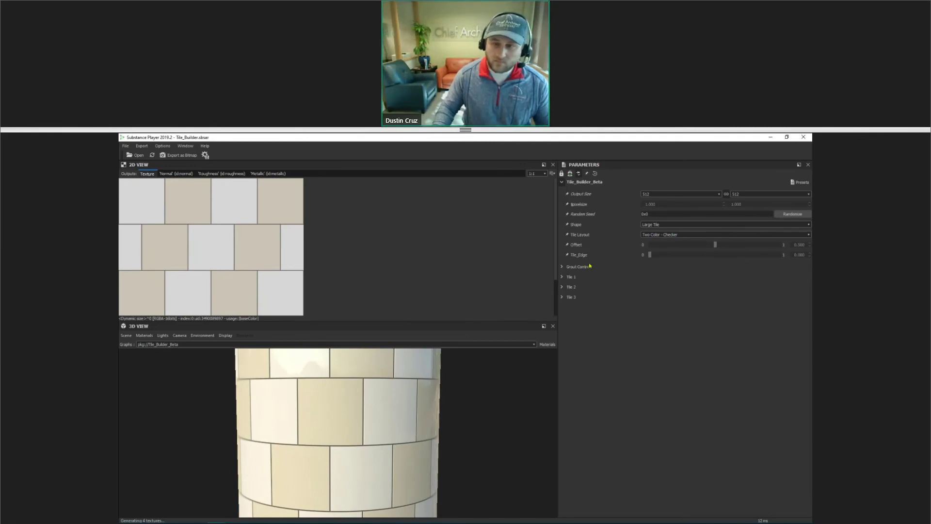
Set the Tile 1 color to black and its material to Marble
left_click(570, 277)
left_click(807, 299)
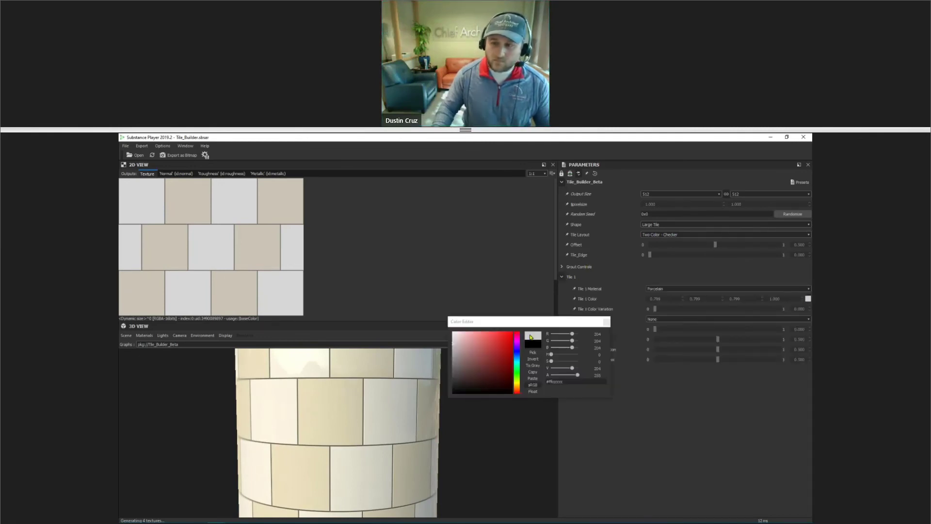
left_click(454, 396)
left_click(607, 326)
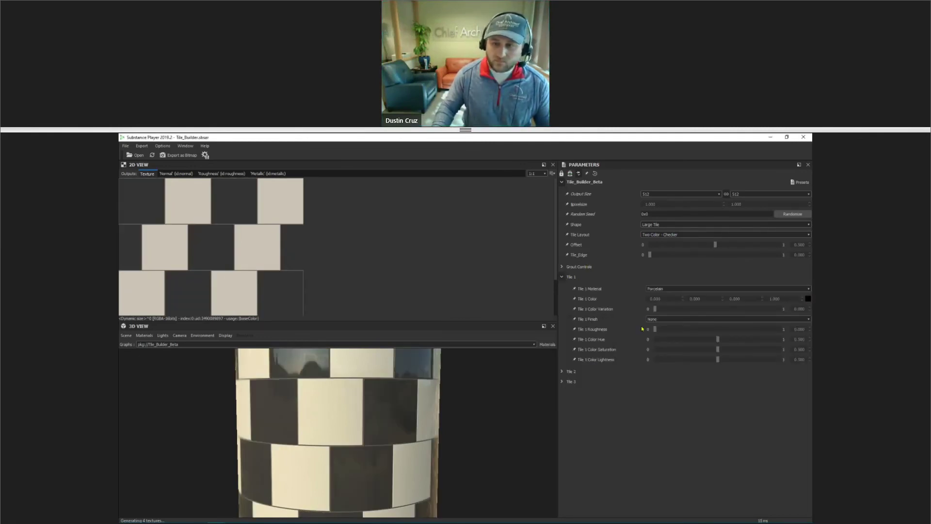
left_click(652, 319)
left_click(667, 320)
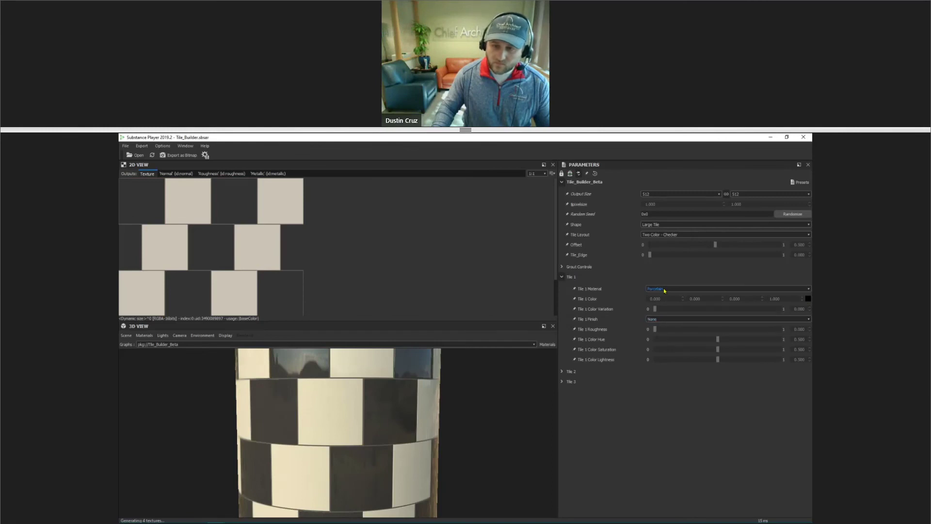
left_click(663, 290)
left_click(664, 304)
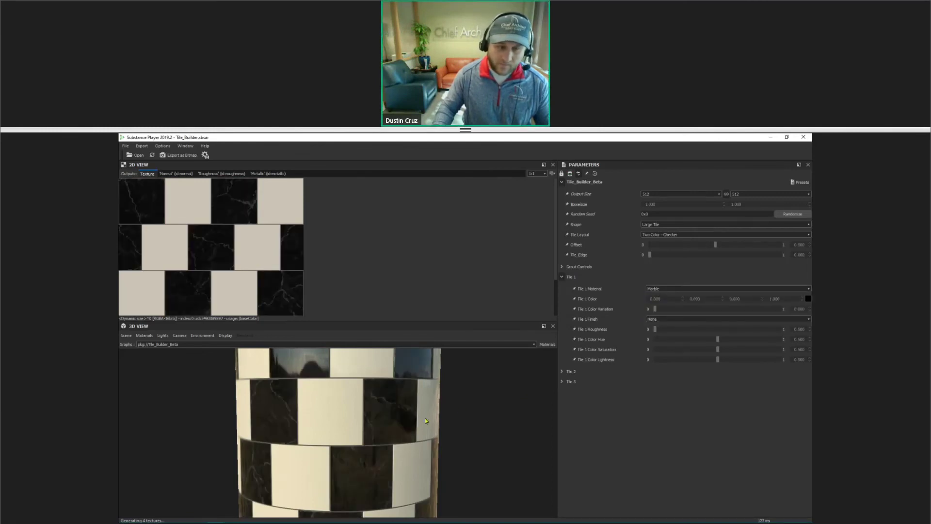
Set the Tile 2 color to white and its material to Marble
left_click(571, 371)
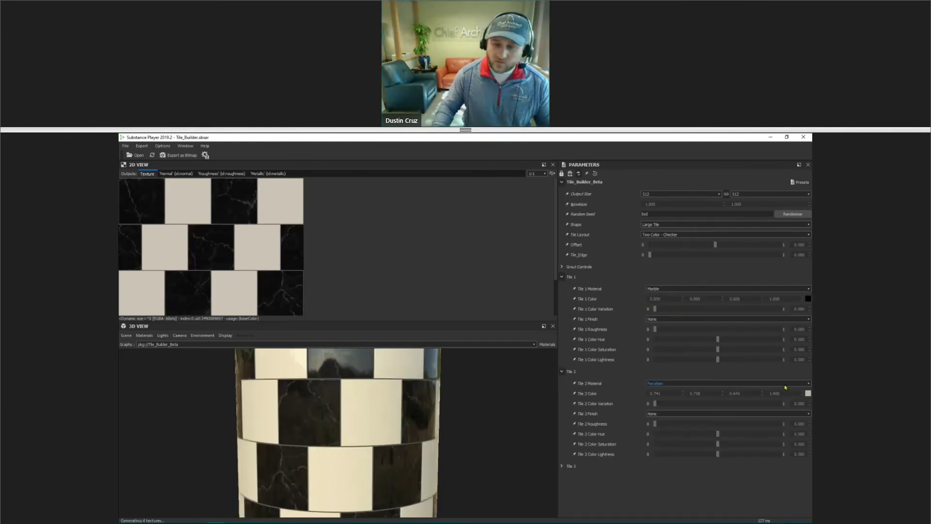
left_click(808, 394)
left_click(390, 302)
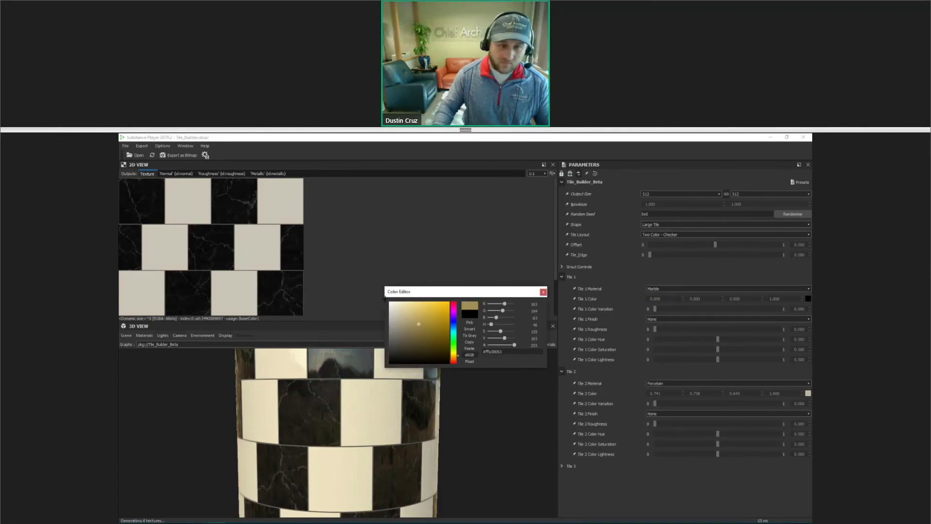
left_click(543, 292)
left_click(655, 414)
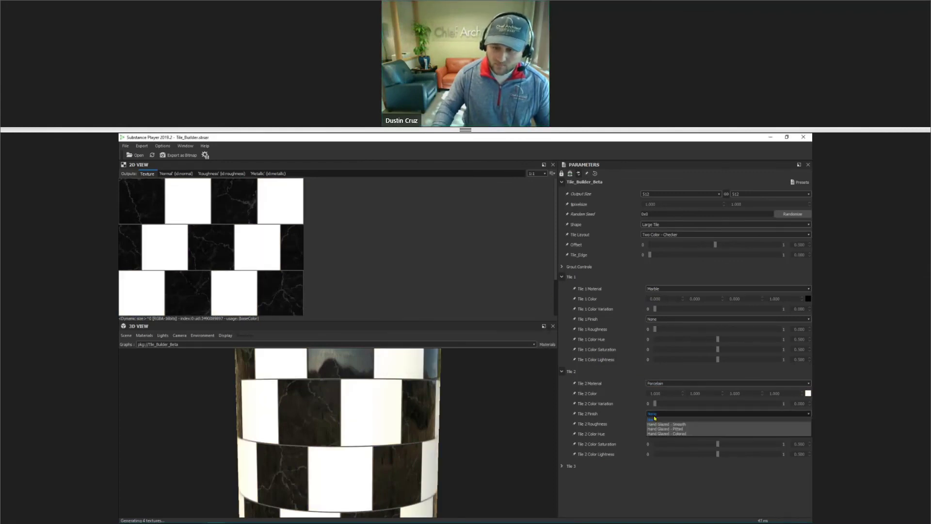
left_click(655, 418)
left_click(659, 384)
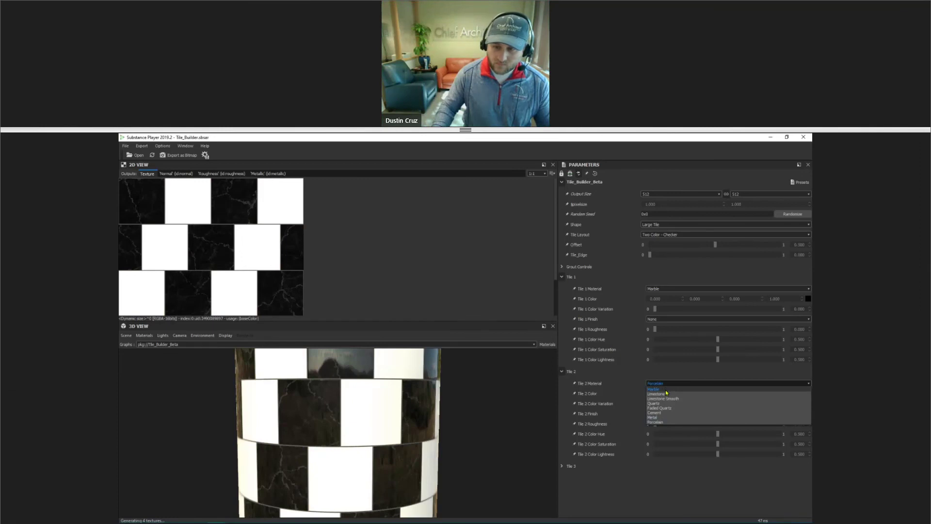
left_click(665, 390)
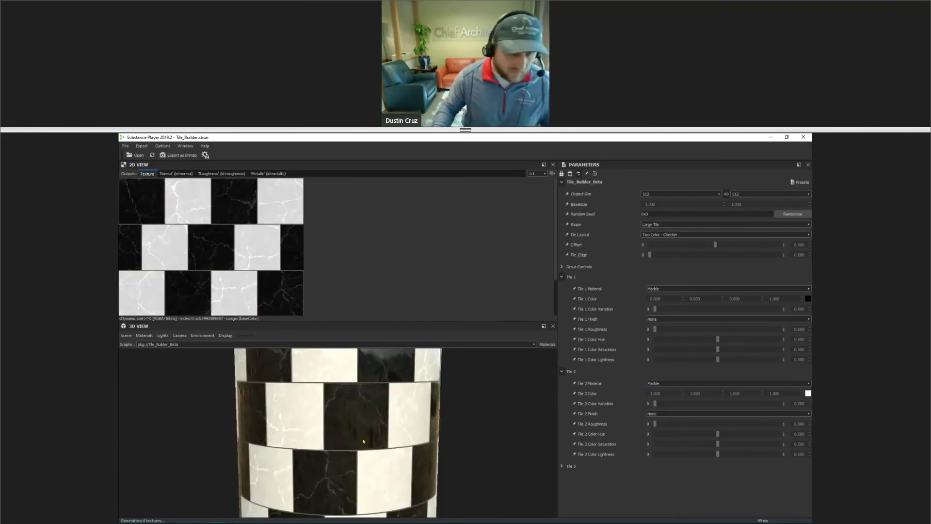
Examine the black and white marble tiles and their reflections on the 3D cylinder from several angles and distances
left_click_drag(403, 449, 530, 406)
scroll(342, 445, "up", 3)
left_click_drag(419, 421, 358, 422)
scroll(357, 422, "up", 1)
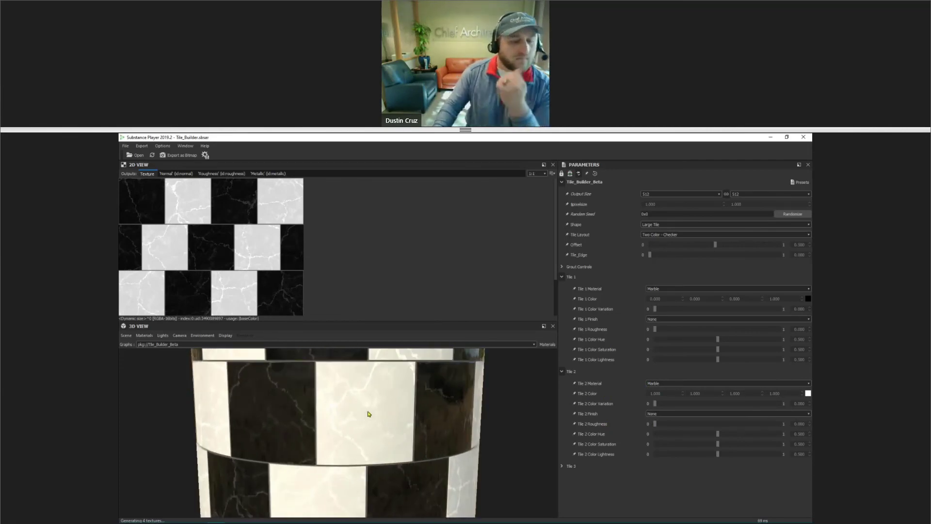
scroll(364, 405, "down", 2)
left_click_drag(364, 395, 335, 426)
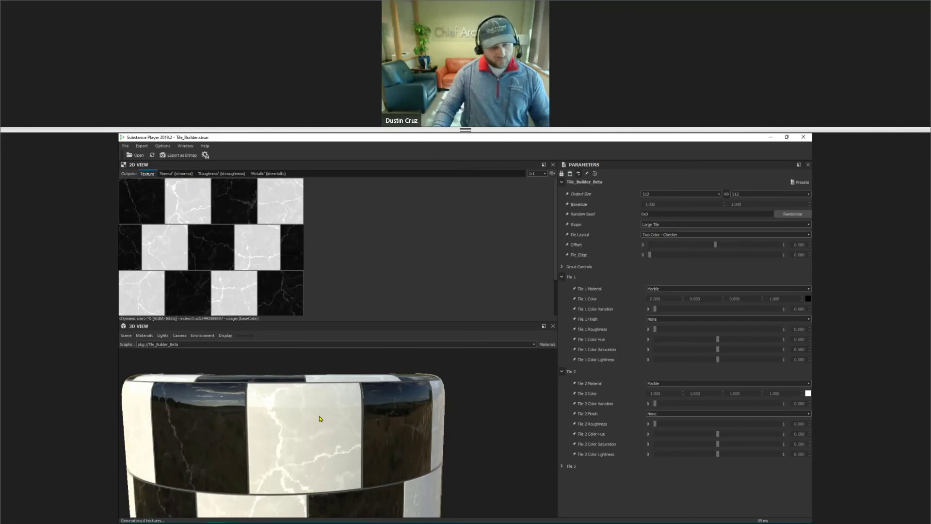
scroll(324, 415, "up", 2)
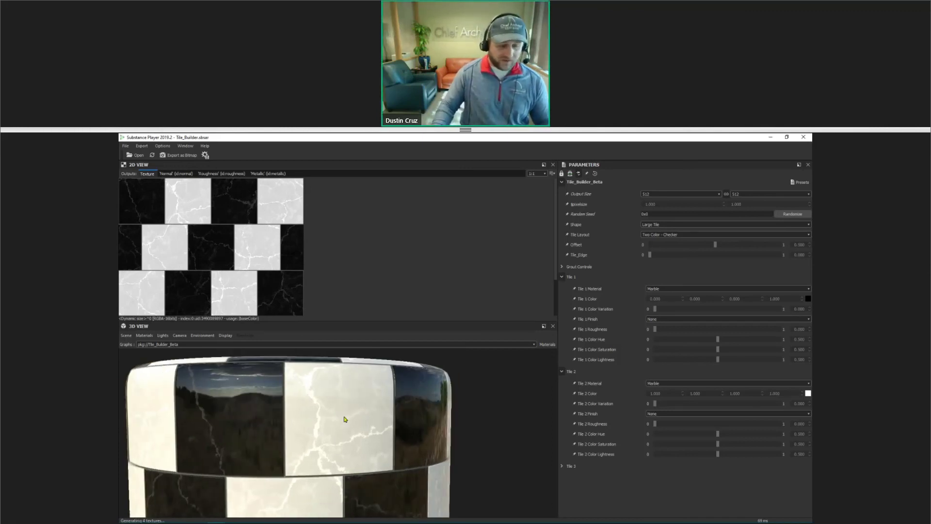
mouse_move(324, 415)
left_mouse_down()
mouse_move(289, 427)
mouse_move(334, 423)
left_mouse_up()
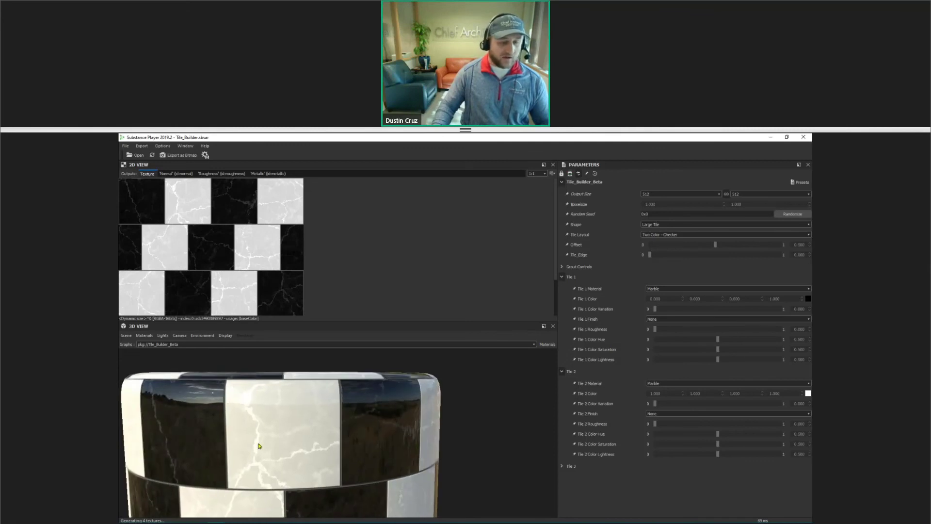
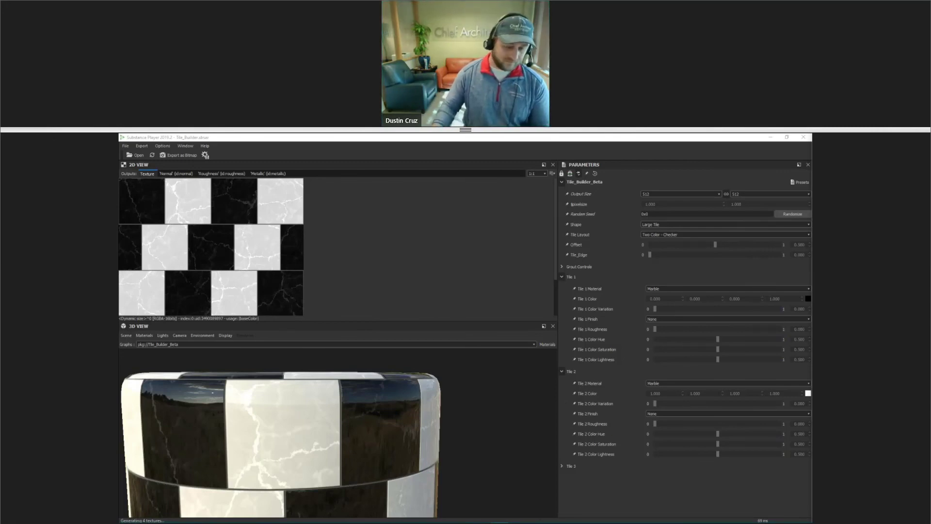
Switch to the Chief Architect Premier X12 window, and from there to the X13 bathroom camera view
left_click(446, 516)
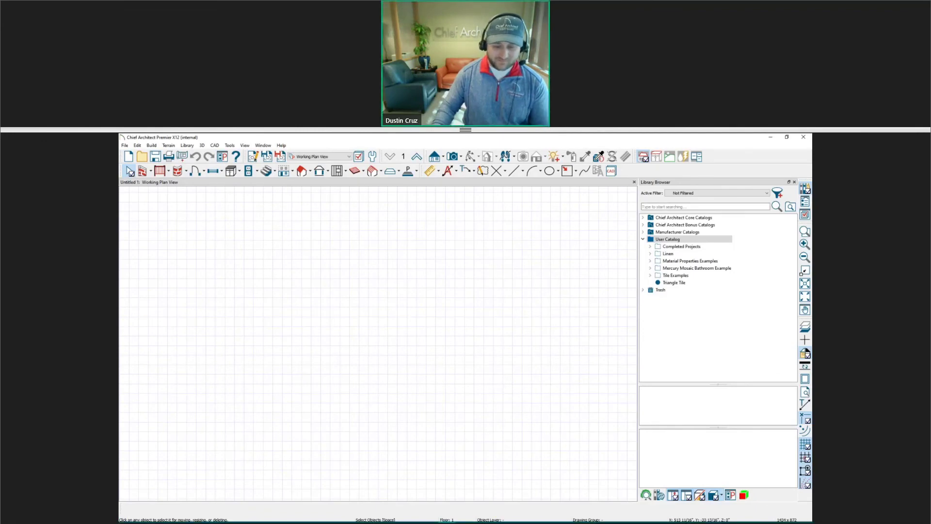
left_click(461, 516)
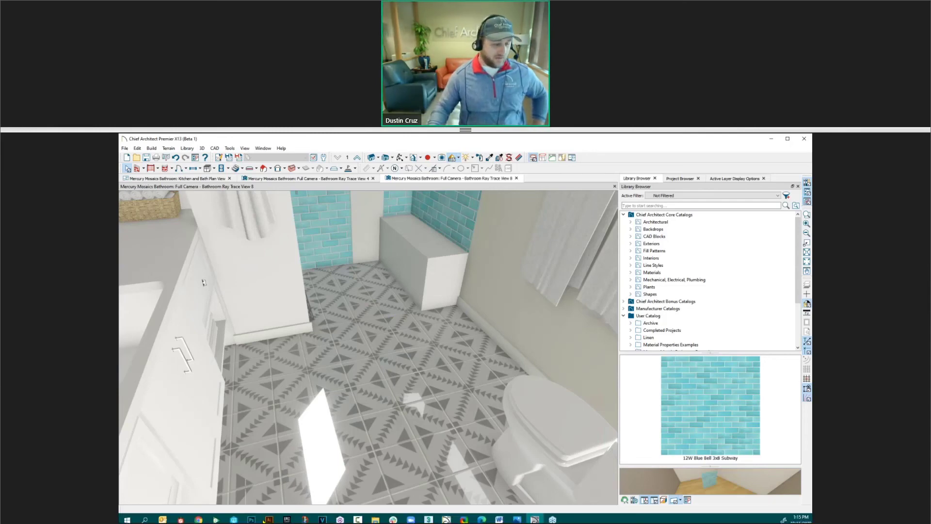
mouse_move(203, 521)
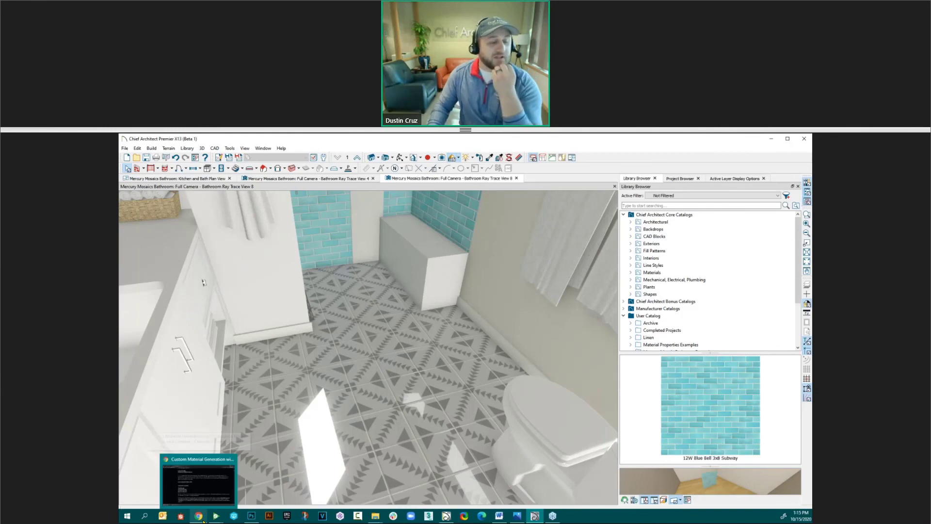
Switch to Chrome and review the Materials, 2D Elevations and 3D Rendering webinar listings on the Chief Architect Events page
left_click(202, 521)
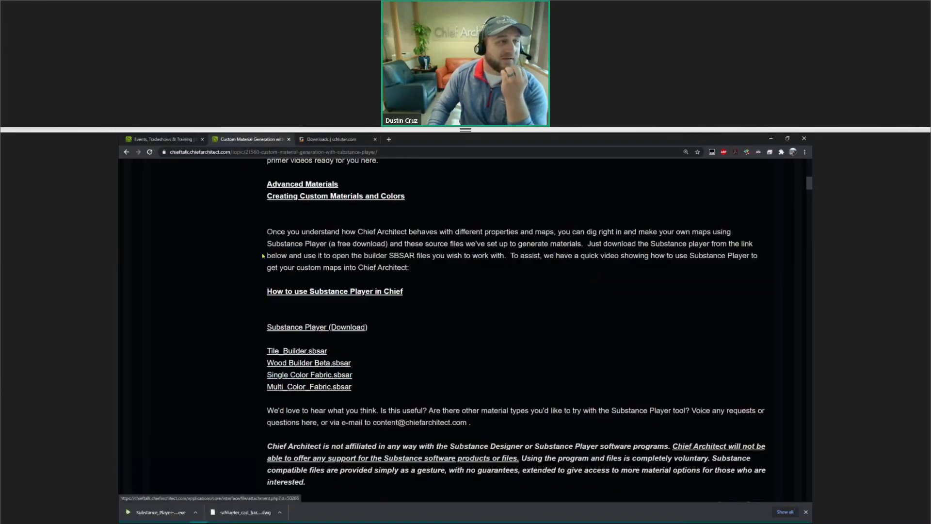
left_click(156, 138)
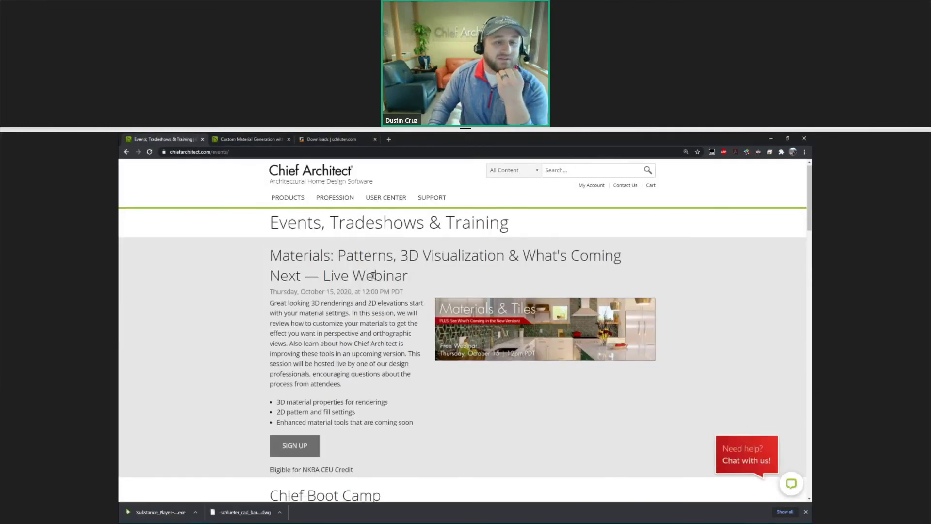
scroll(376, 272, "down", 5)
scroll(377, 280, "up", 5)
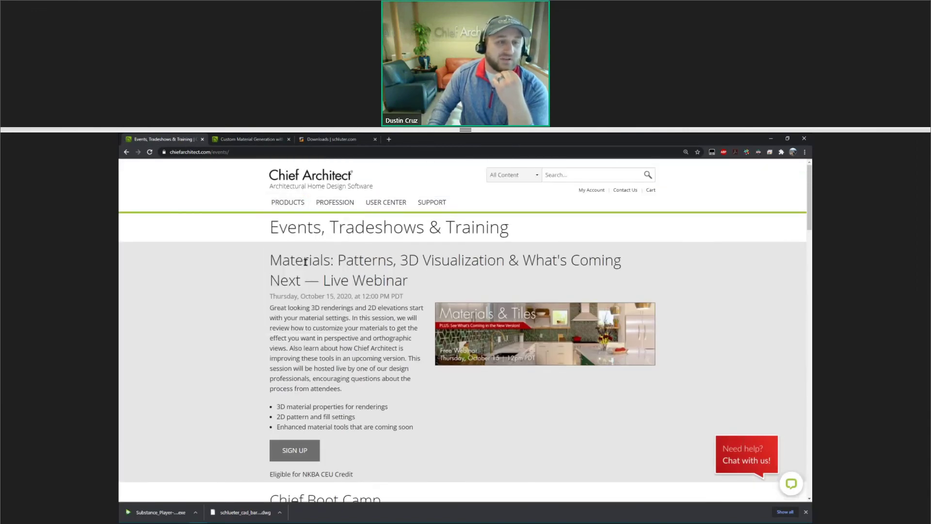
left_click_drag(305, 262, 395, 262)
scroll(327, 301, "down", 10)
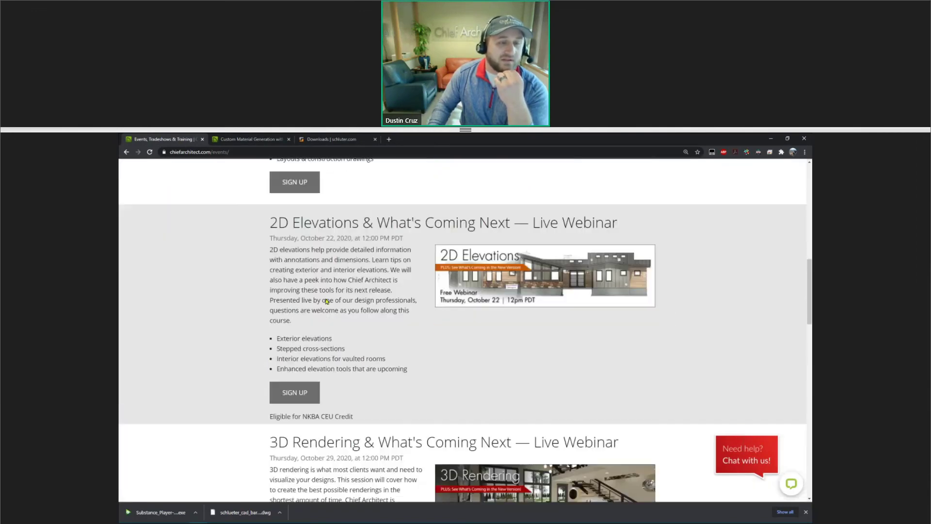
scroll(326, 301, "down", 4)
left_click_drag(278, 254, 512, 254)
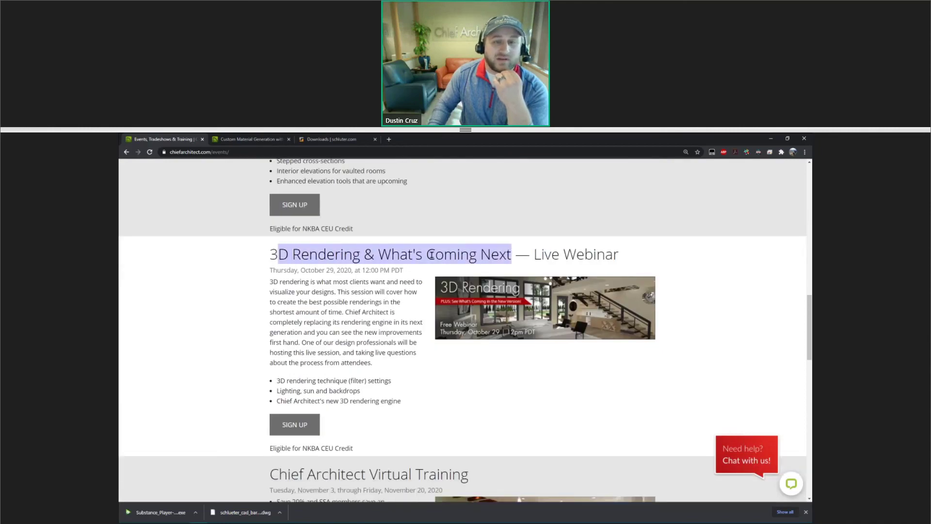
left_click_drag(379, 254, 510, 250)
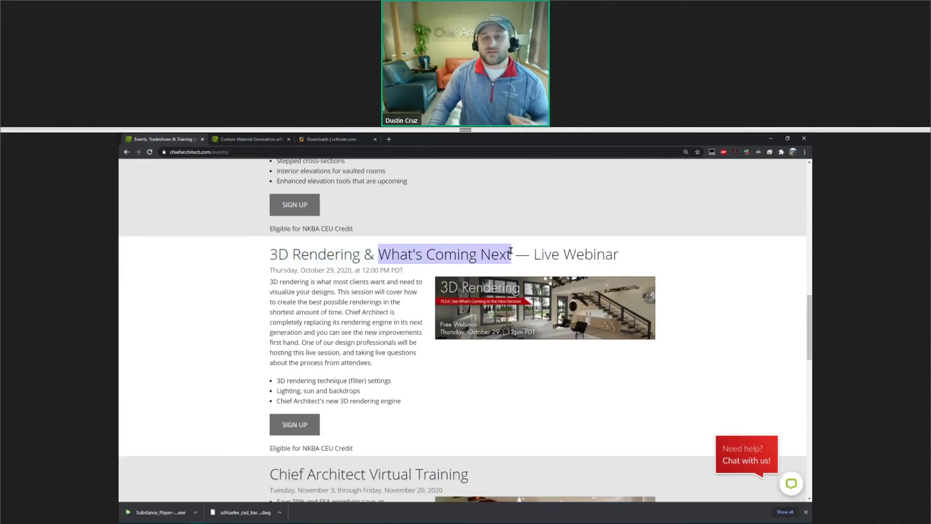
left_click(396, 252)
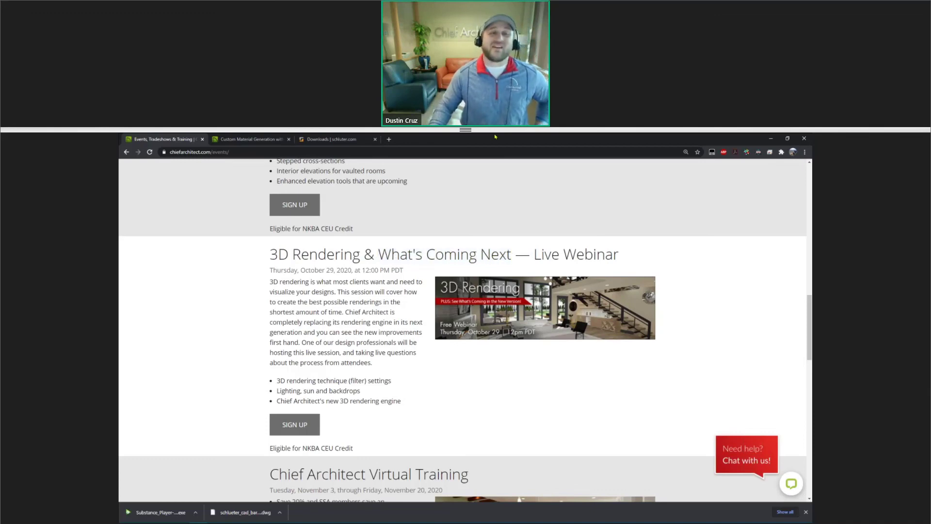
Return to the Chief Architect bathroom camera view, face the shelves, and open the material definition of the glass vases
left_click(771, 139)
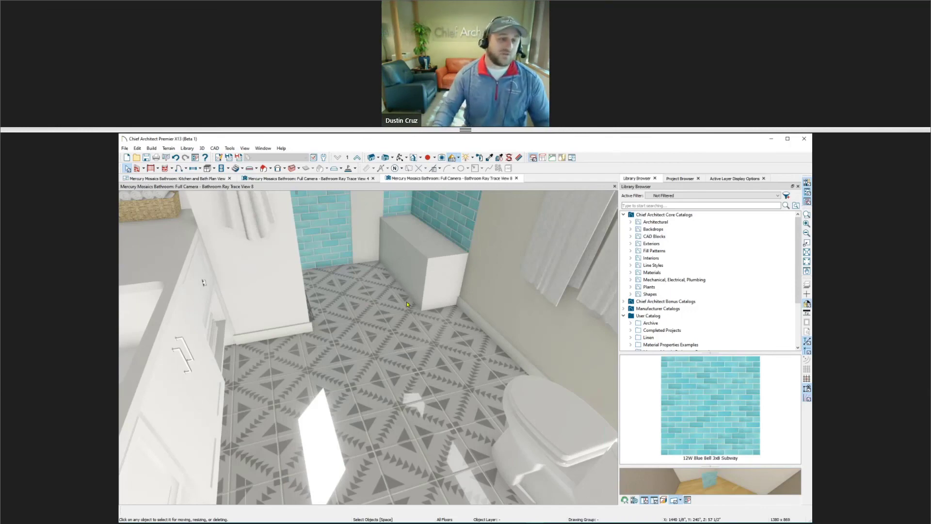
scroll(356, 272, "up", 2)
left_click_drag(356, 273, 528, 172)
left_click(519, 157)
left_click(469, 280)
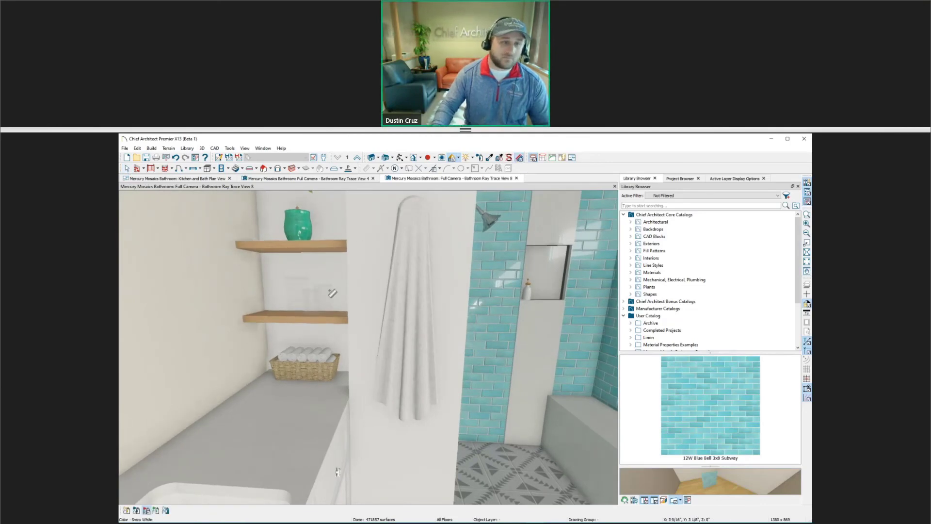
left_click(459, 282)
left_click(505, 292)
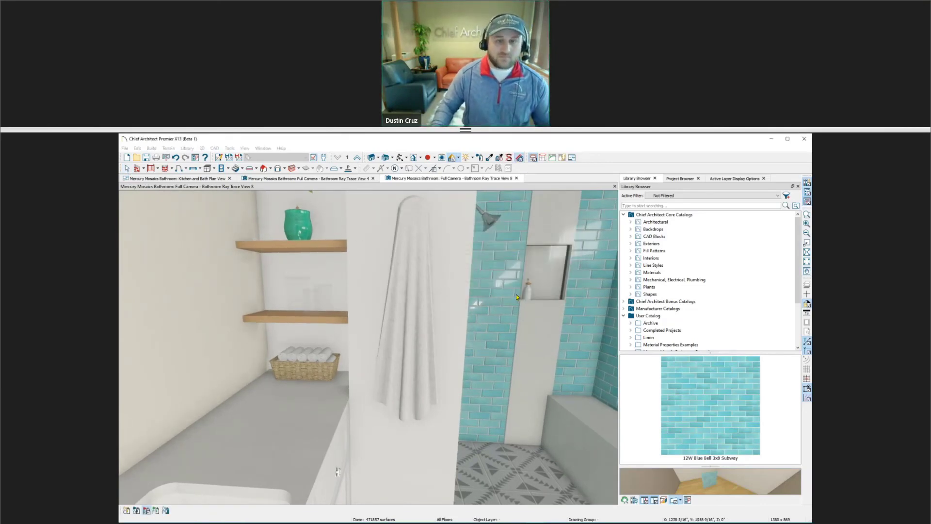
Try the General Material class with 34% transparency on the Glass Standard material, check its texture settings, and discard the changes
left_click(332, 208)
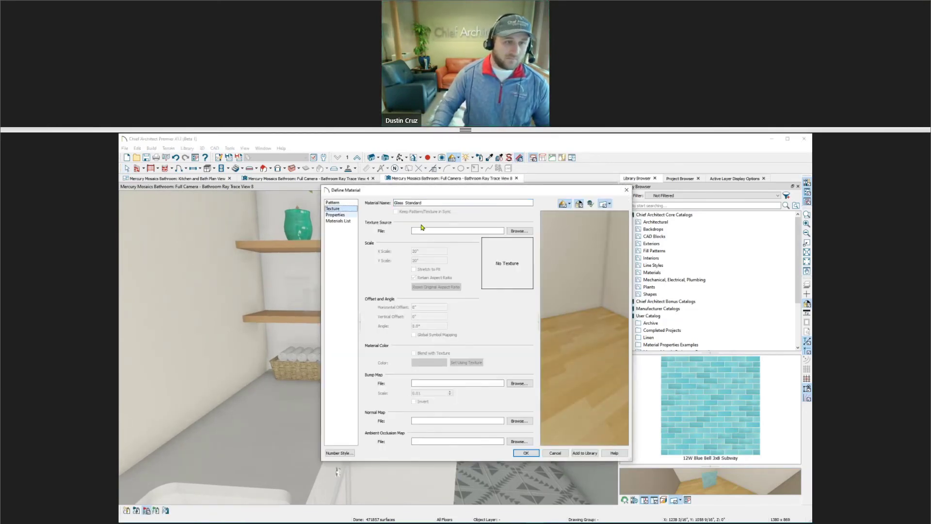
left_click(335, 214)
left_click(412, 215)
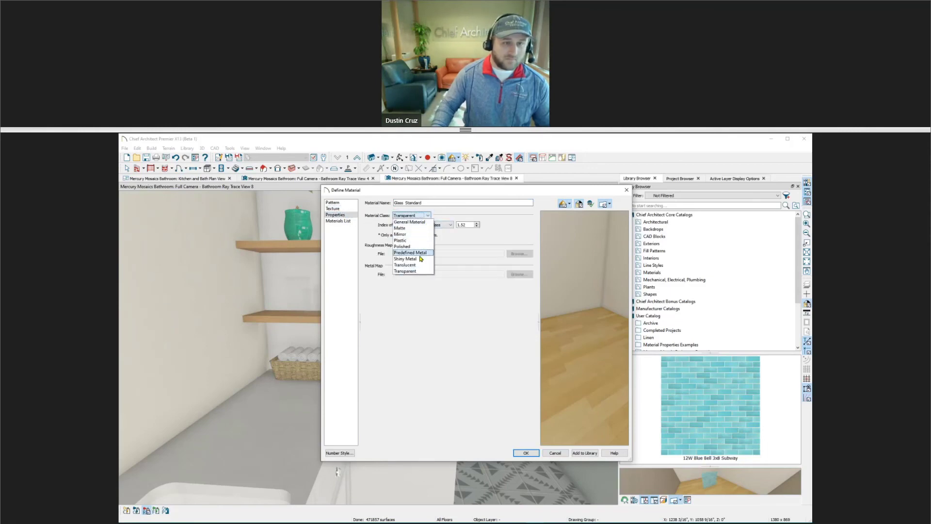
left_click(412, 222)
left_click_drag(419, 264, 420, 268)
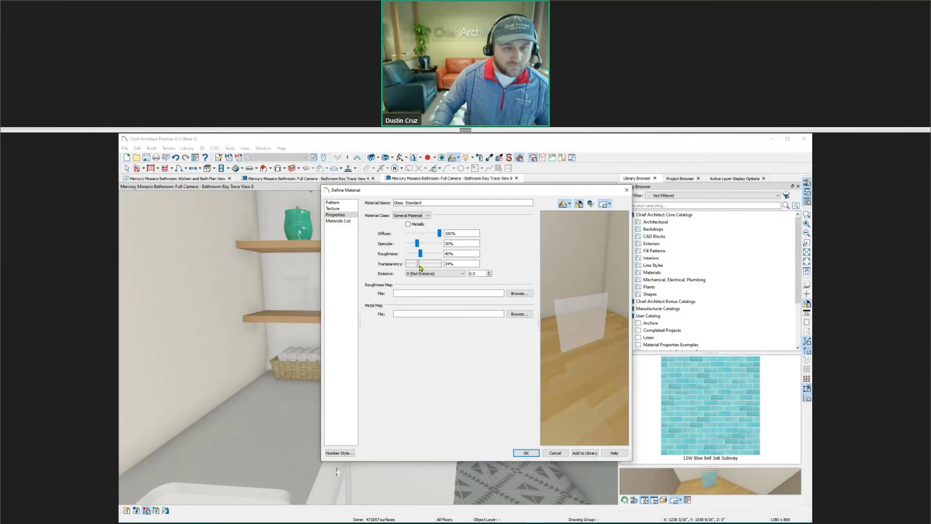
left_click(334, 209)
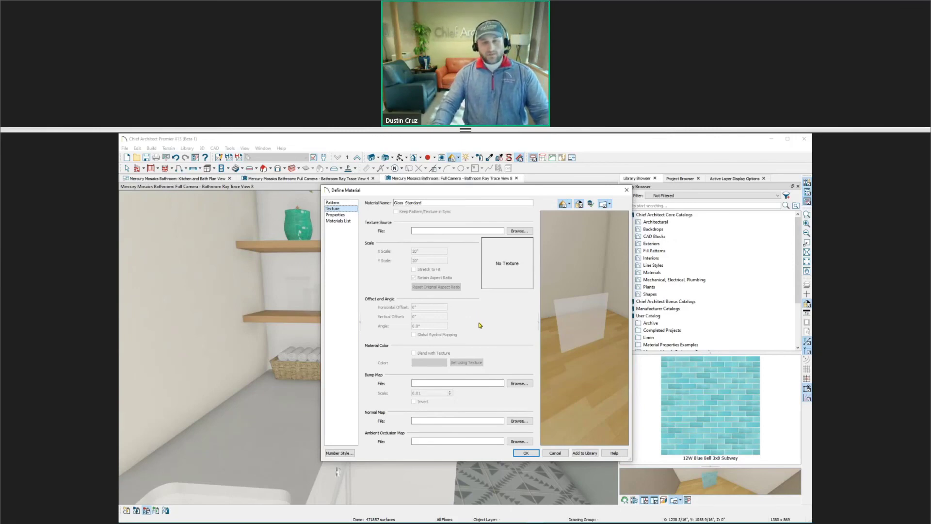
key("Escape")
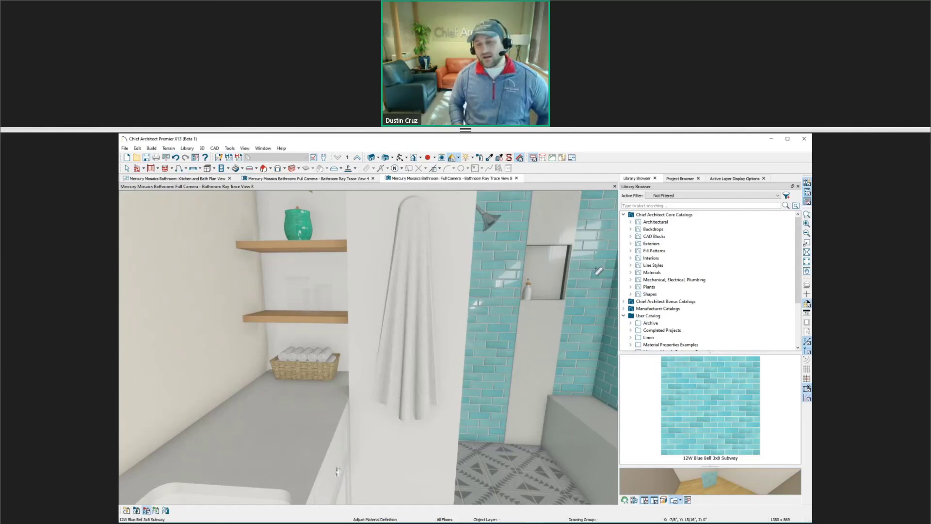
Apply Circles & Squares Art Glass from the core catalog's Stained Glass materials to the glass vases on the shelf
left_click(631, 272)
scroll(669, 285, "down", 2)
left_click(638, 301)
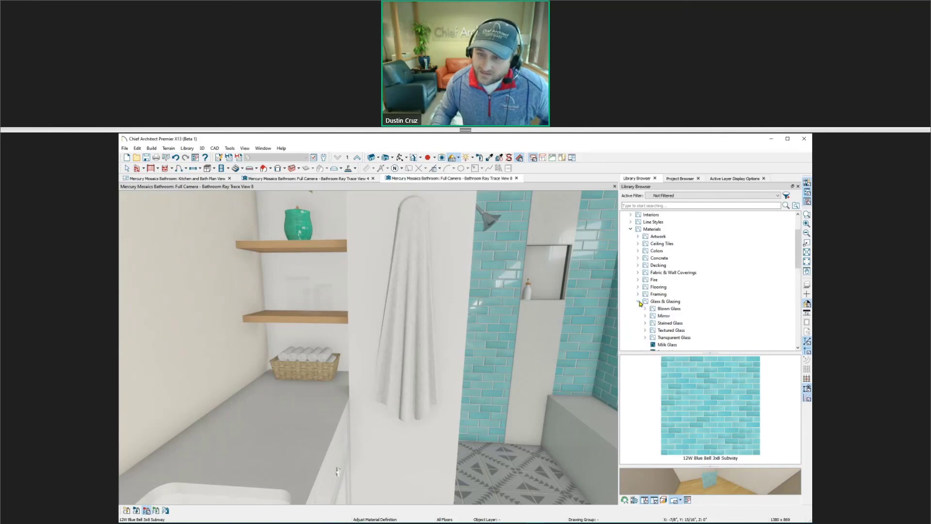
scroll(700, 321, "down", 2)
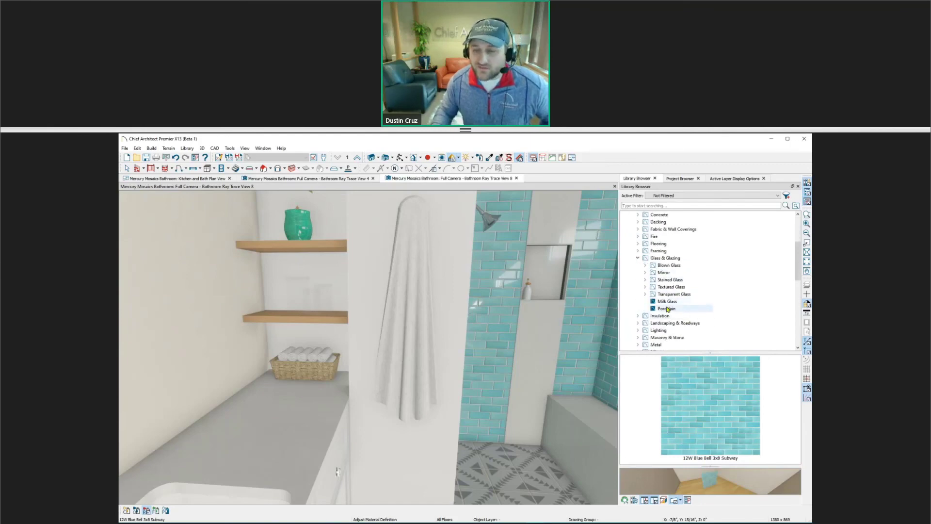
left_click(645, 294)
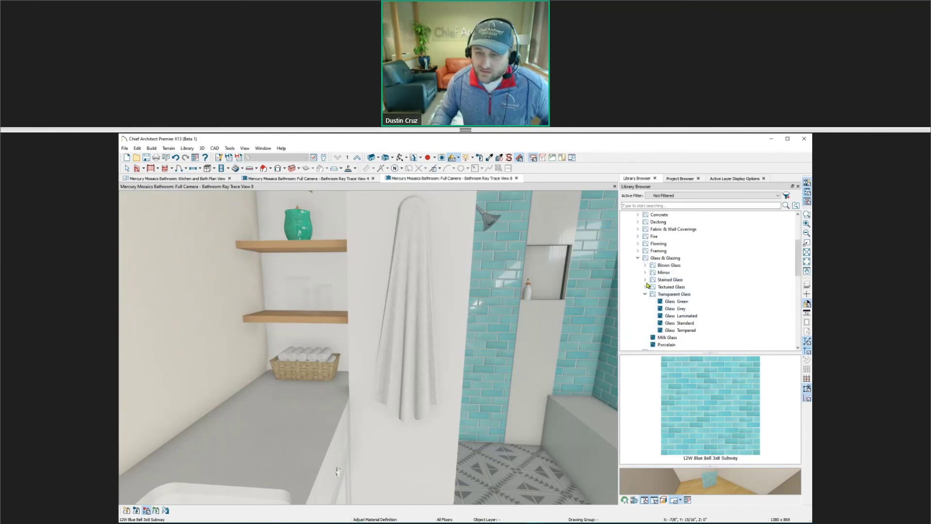
left_click(645, 280)
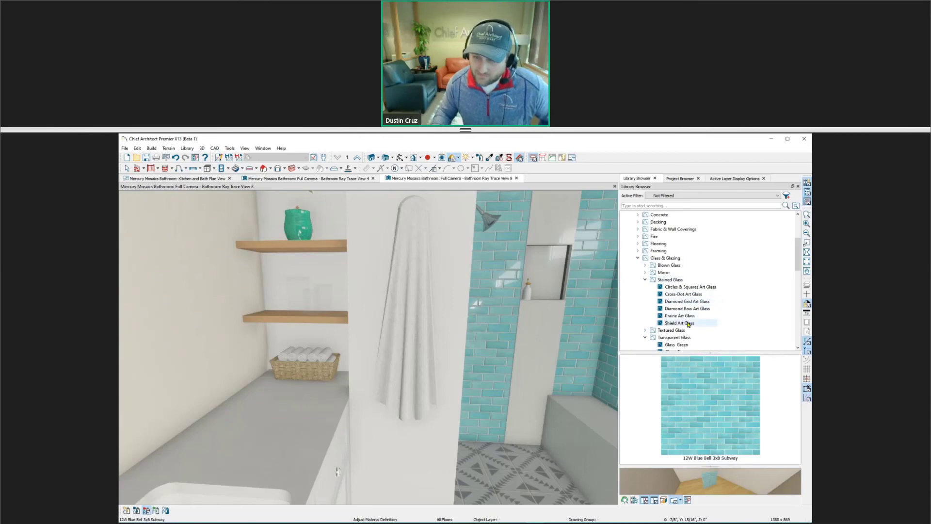
left_click(687, 286)
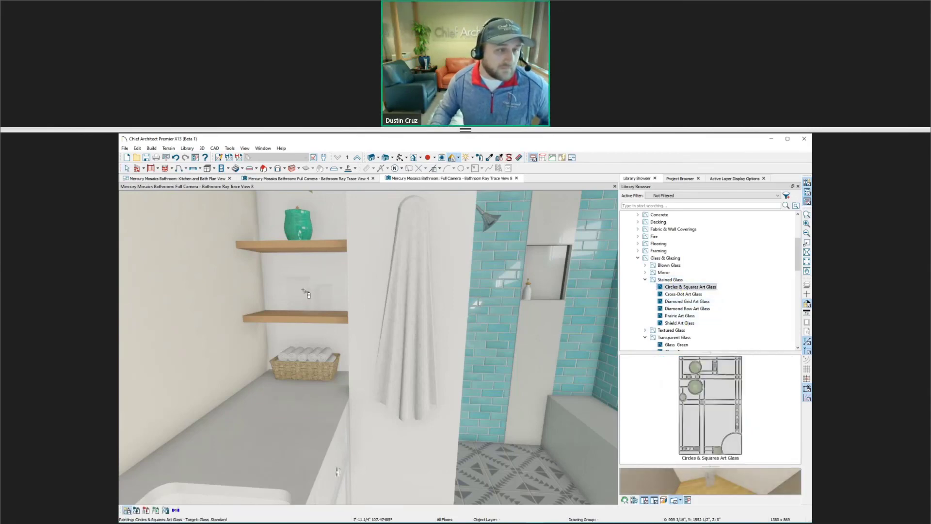
left_click(329, 305)
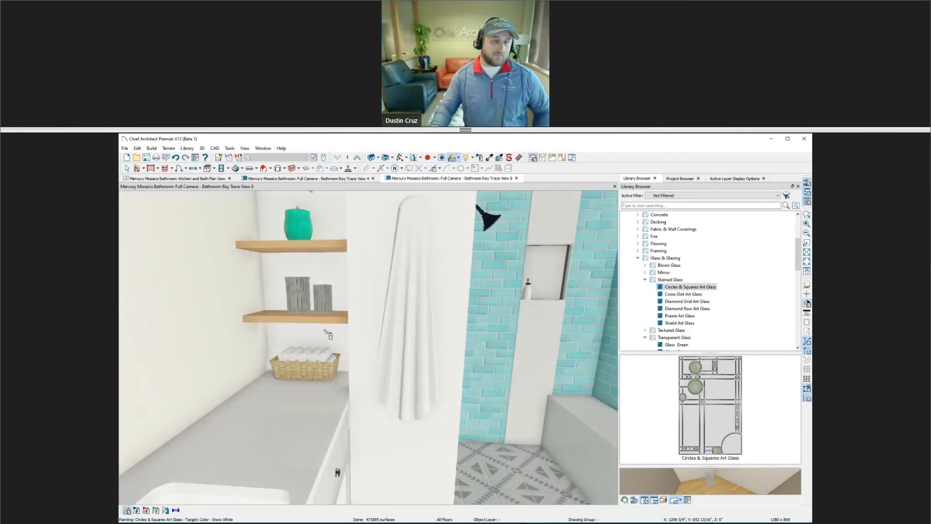
scroll(337, 334, "down", 2)
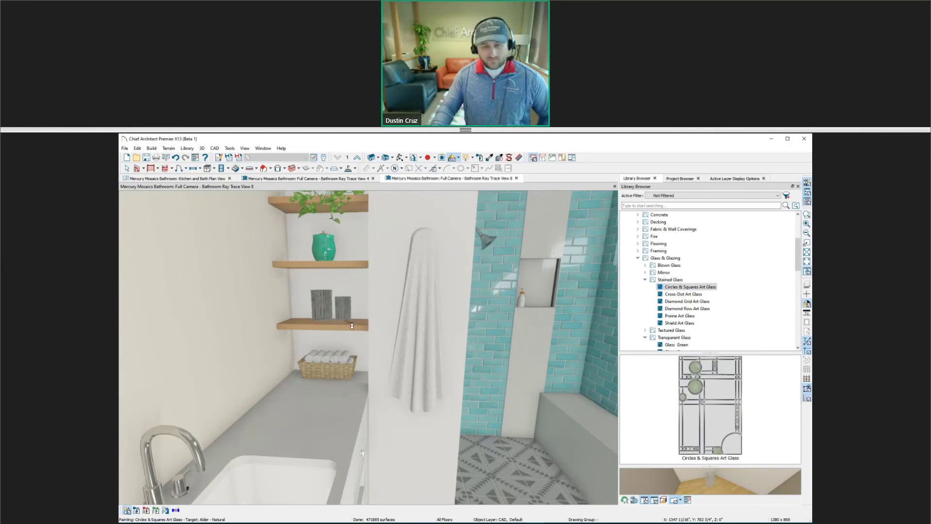
middle_click_drag(451, 355, 395, 362)
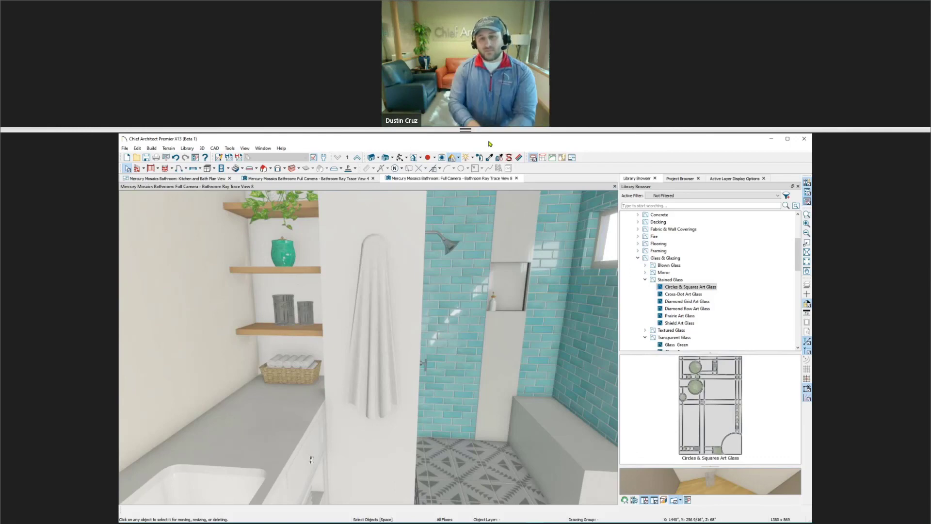
Switch to Chrome and review the Chief Boot Camp, 2D Elevations and 3D Rendering sessions on the Events page
mouse_move(372, 505)
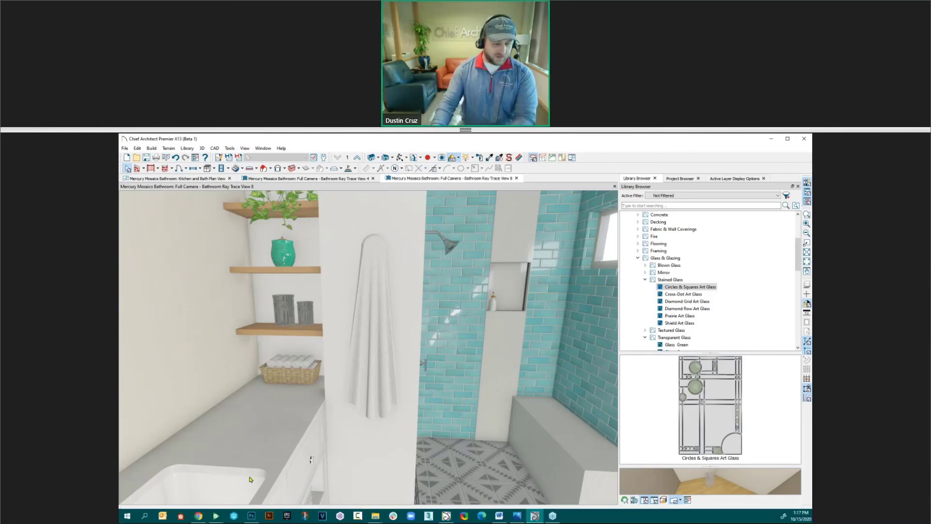
left_click(199, 515)
scroll(354, 323, "up", 10)
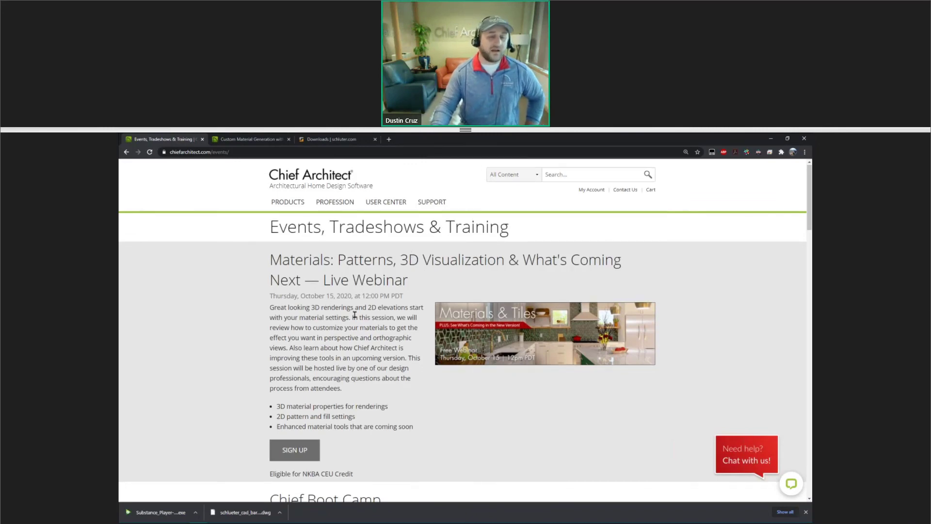
scroll(355, 314, "down", 4)
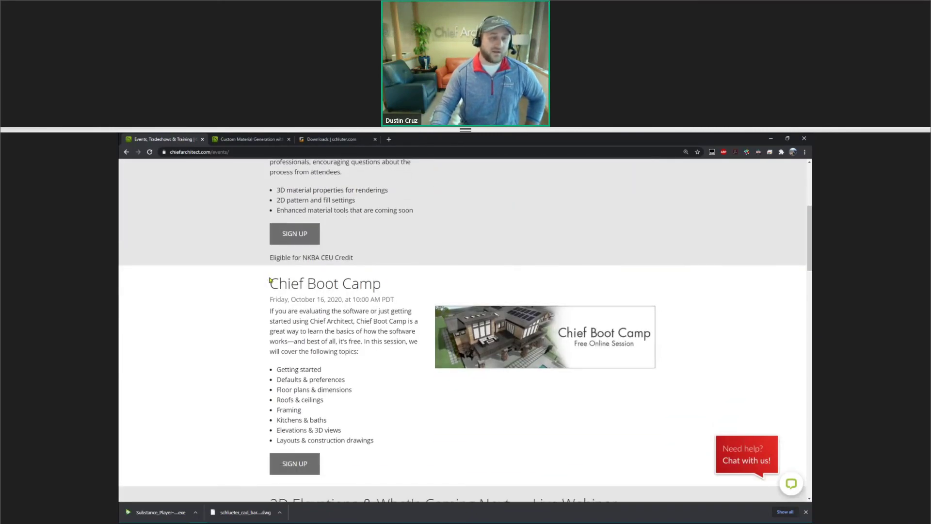
left_click_drag(268, 283, 387, 285)
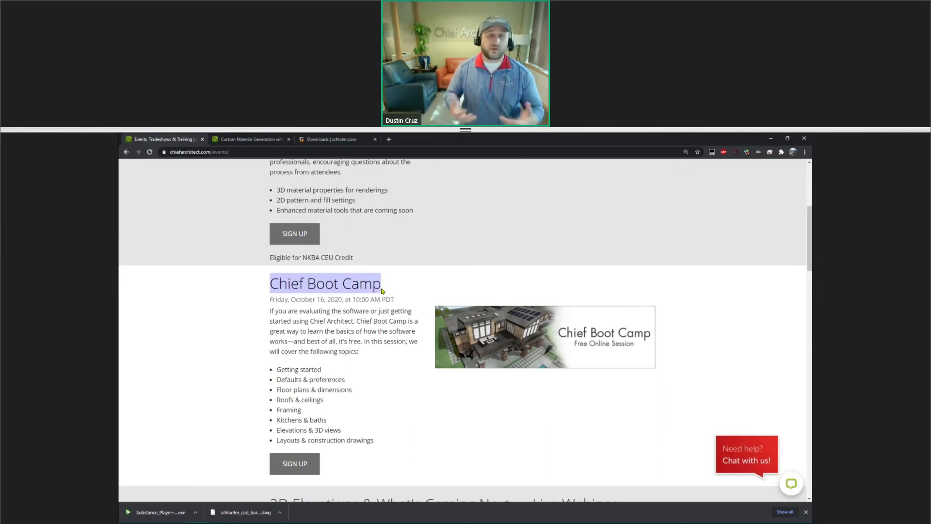
left_click(305, 363)
scroll(305, 363, "down", 1)
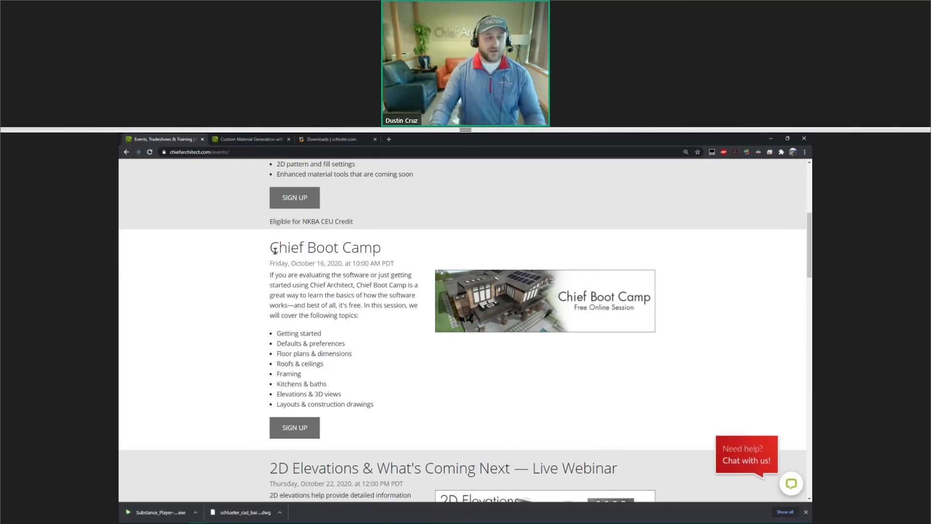
left_click_drag(274, 247, 381, 248)
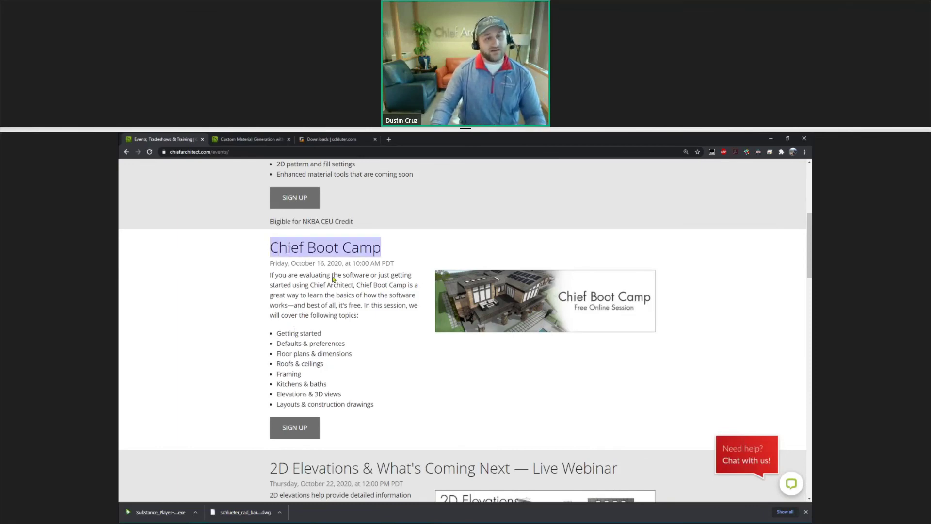
scroll(334, 280, "down", 5)
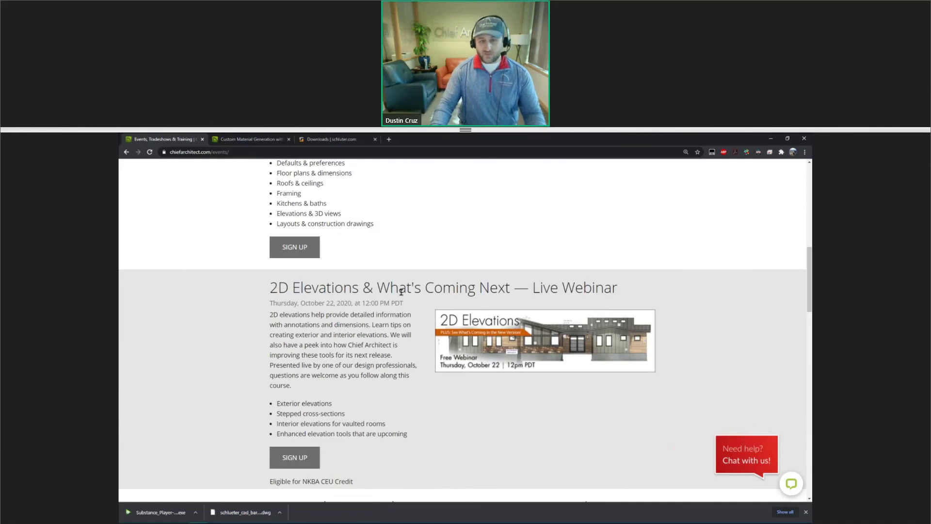
scroll(291, 325, "down", 5)
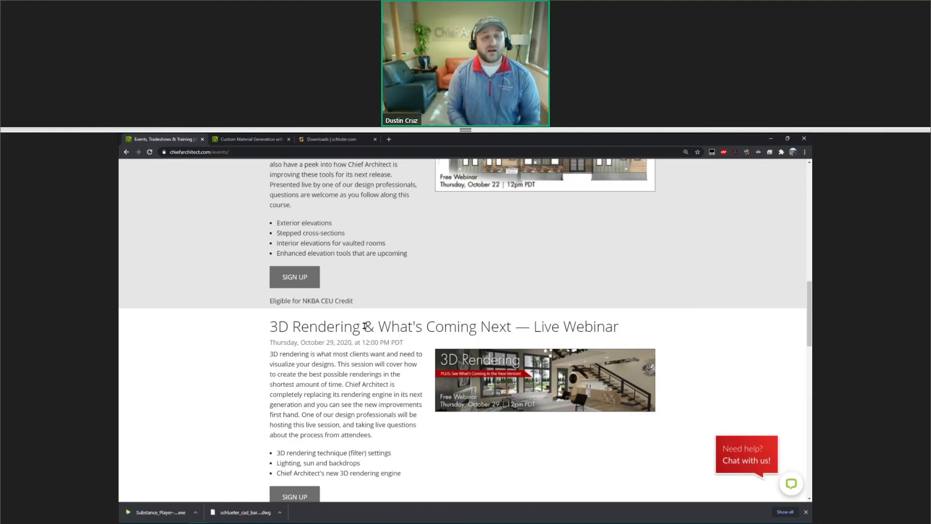
scroll(320, 317, "up", 12)
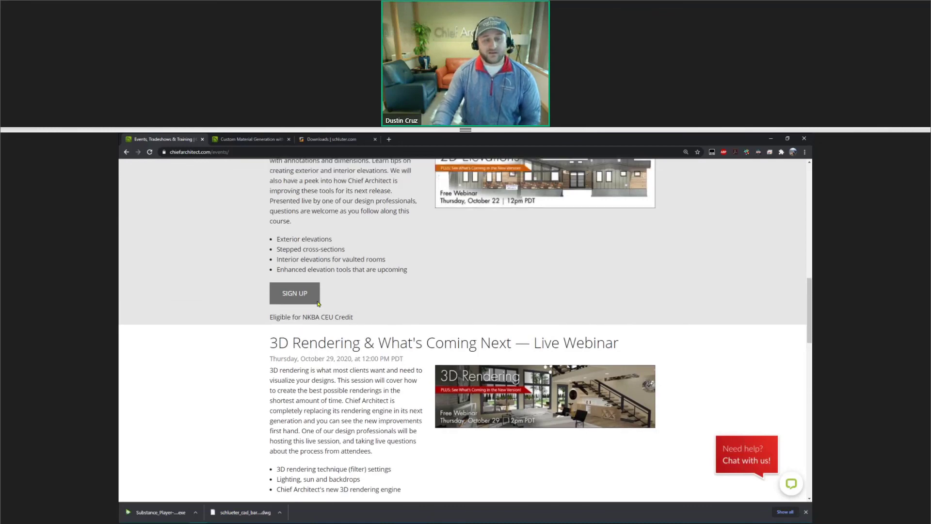
scroll(338, 319, "up", 4)
Switch to the Photos window with the Chief Architect Learning Resources image, 2Resources.JPG
key("alt+Tab")
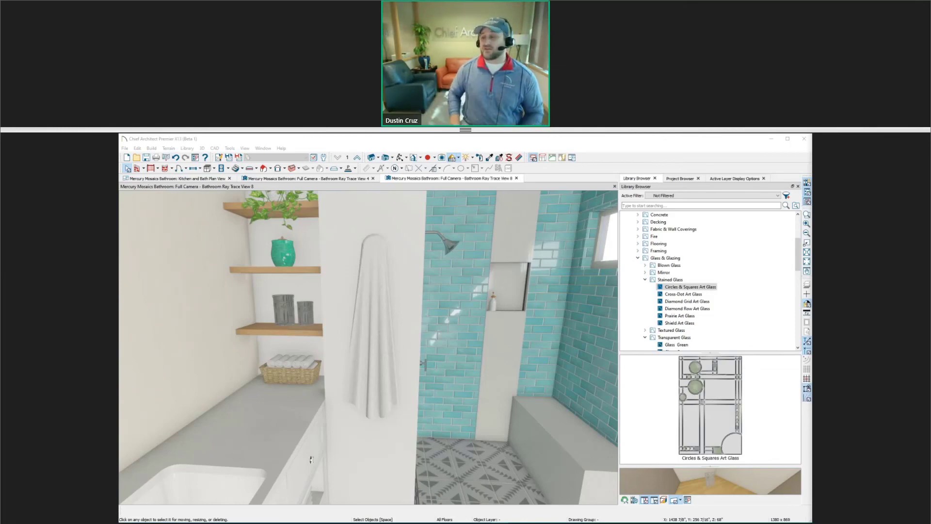
key("alt+Tab")
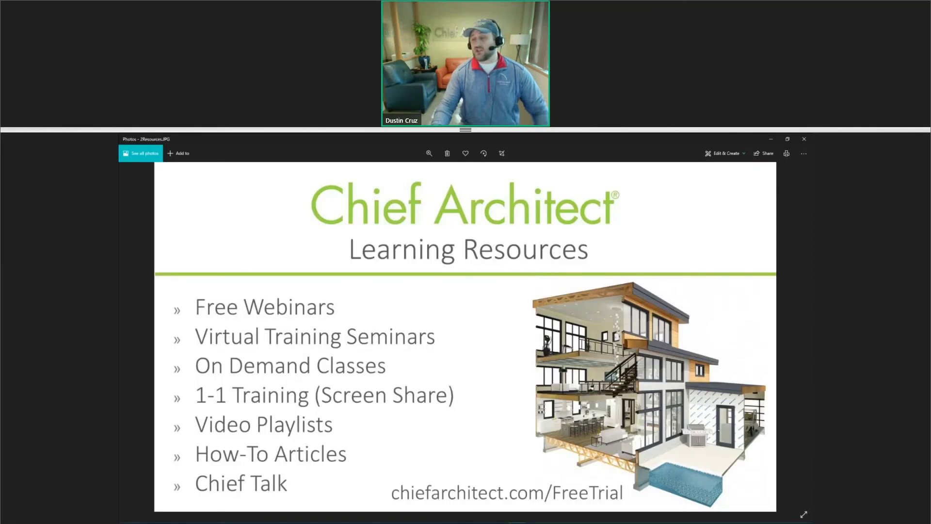